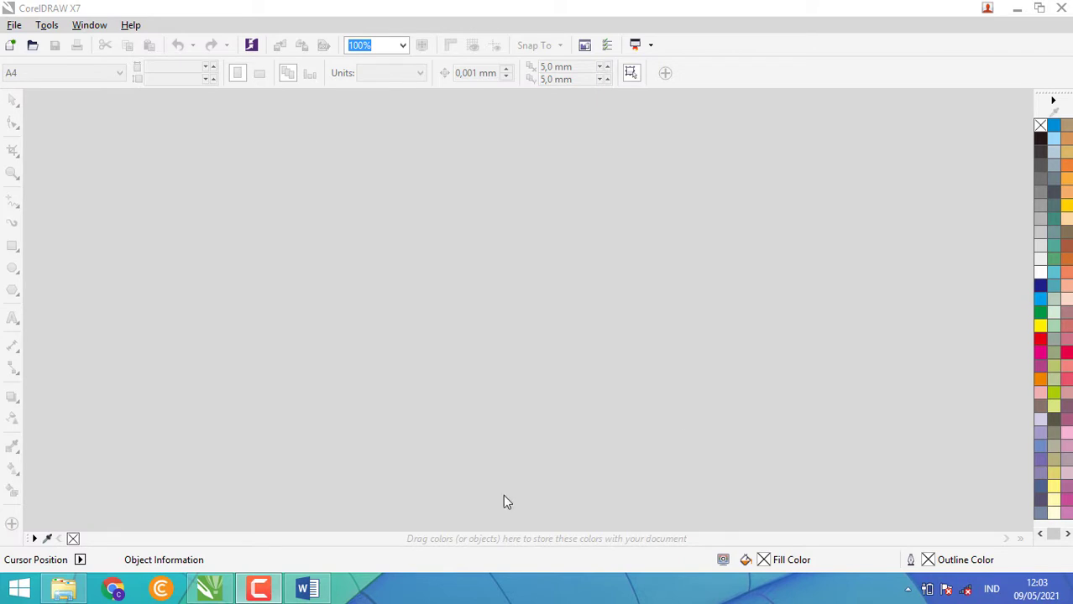
# Switch to the Word course plan, highlight the week 9 topic on the workspace and basic CorelDraw commands, and return to CorelDRAW
pyautogui.click(304, 590)
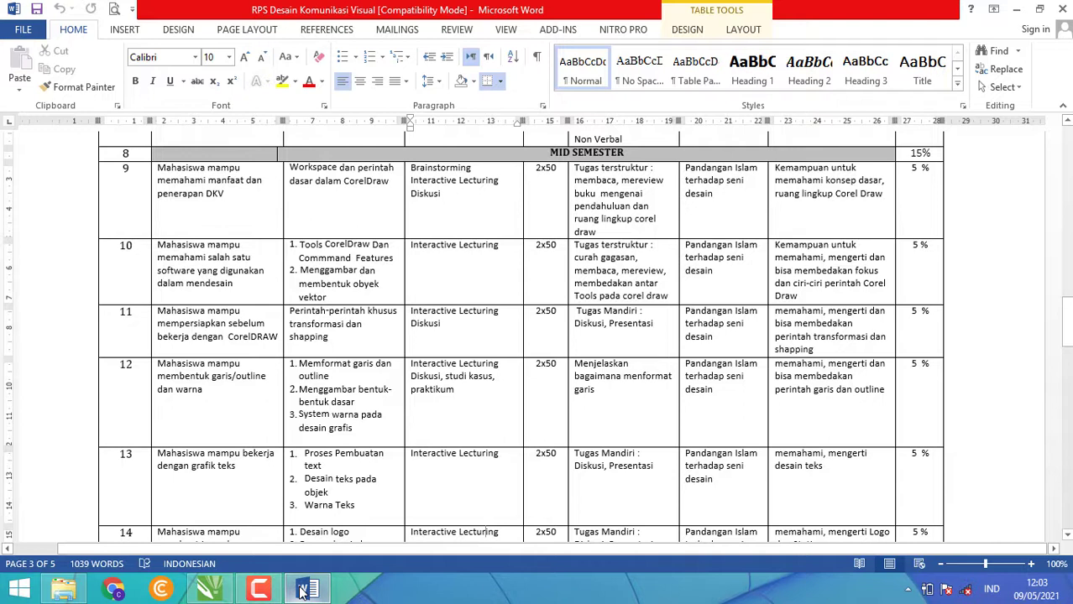
pyautogui.doubleClick(388, 183)
pyautogui.keyDown('shift'); pyautogui.click(319, 173); pyautogui.keyUp('shift')
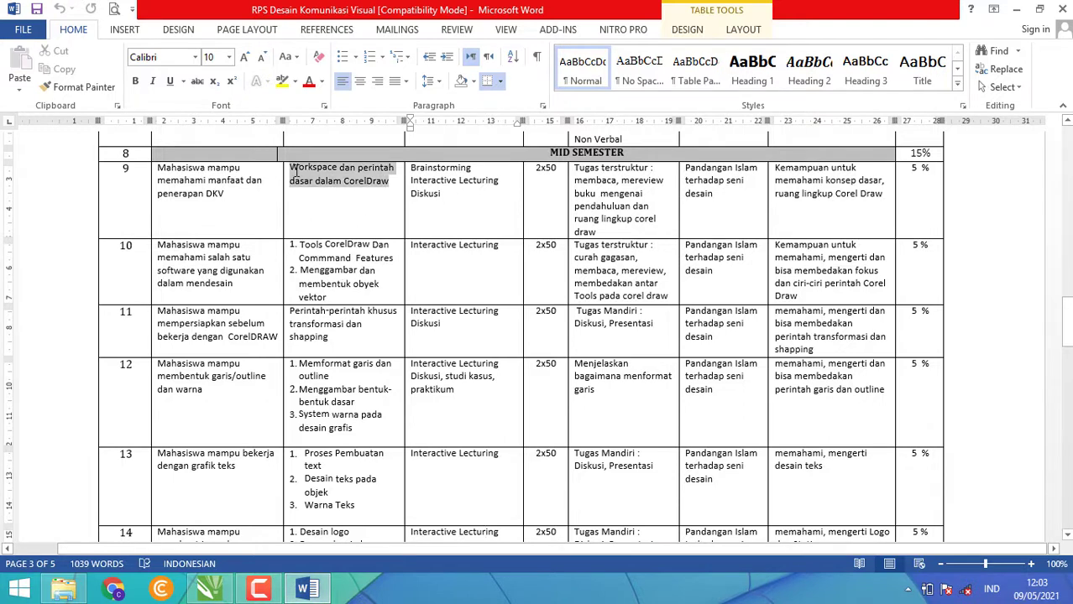
pyautogui.click(1015, 8)
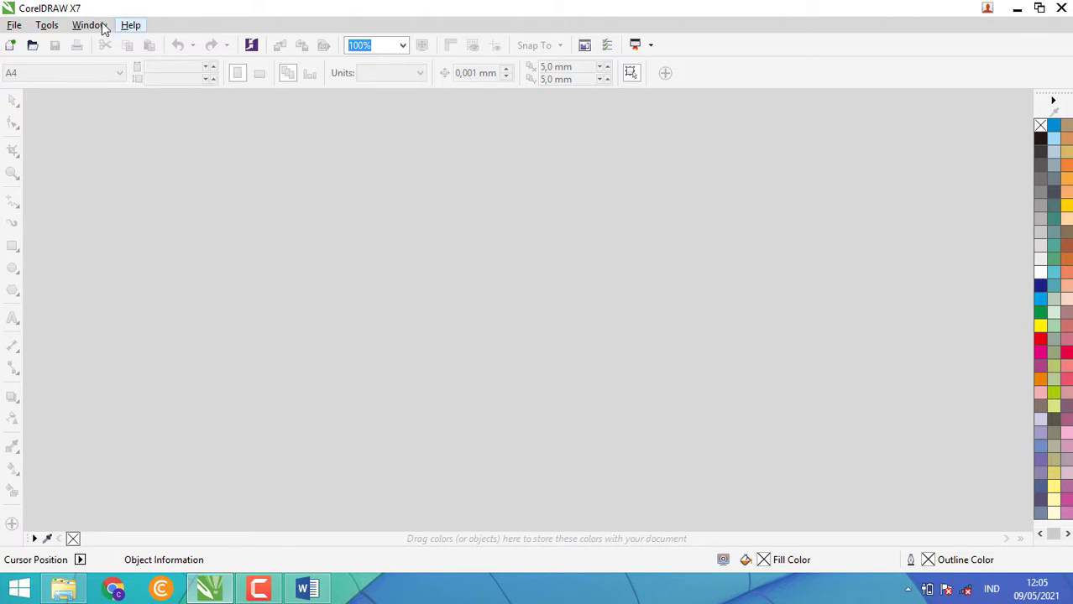
pyautogui.click(12, 46)
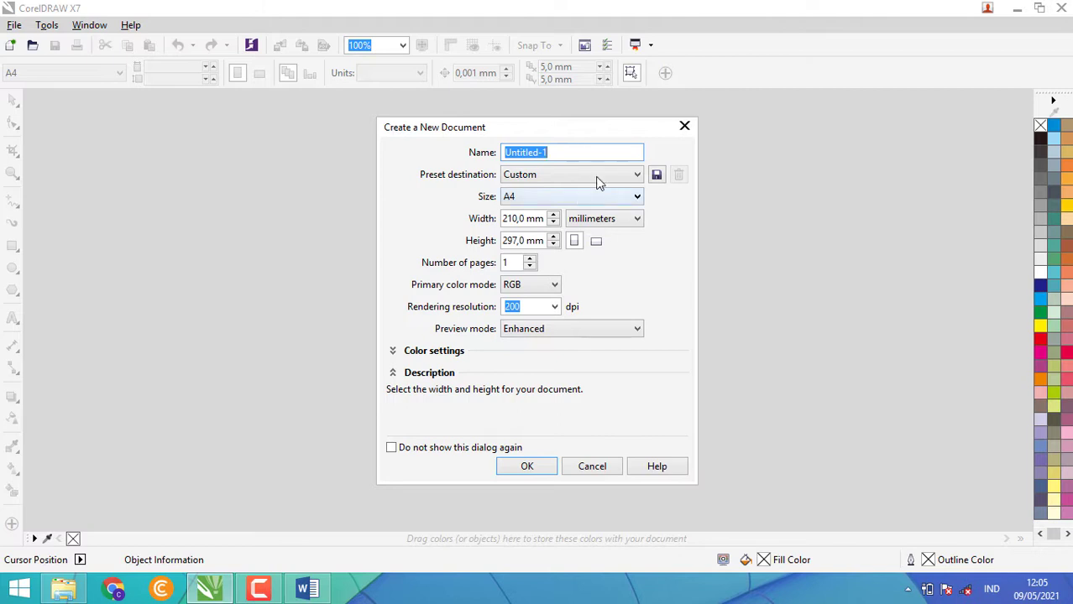
pyautogui.click(684, 127)
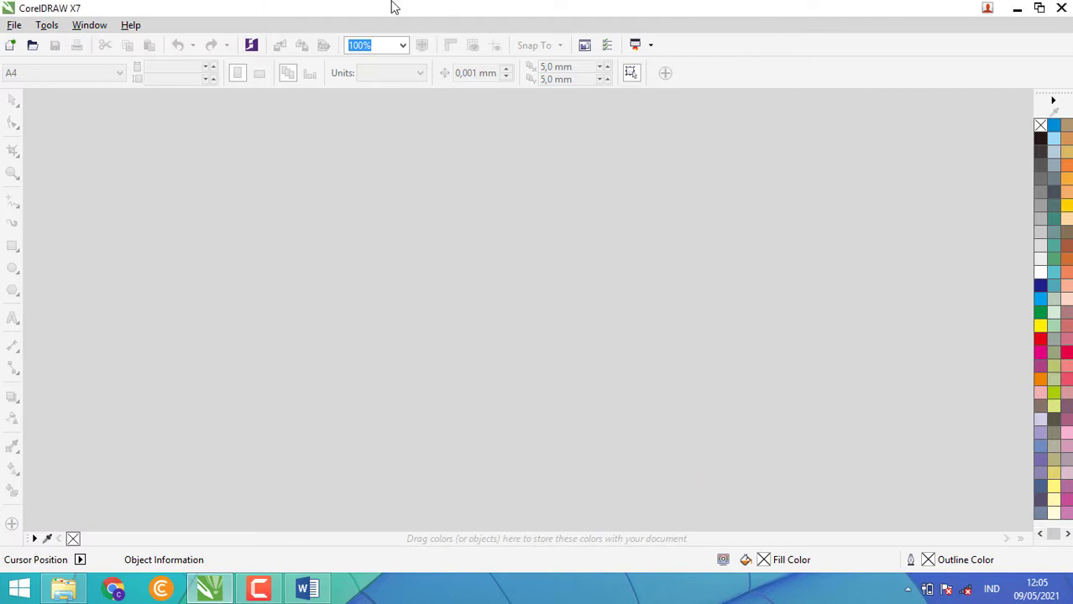
pyautogui.click(11, 46)
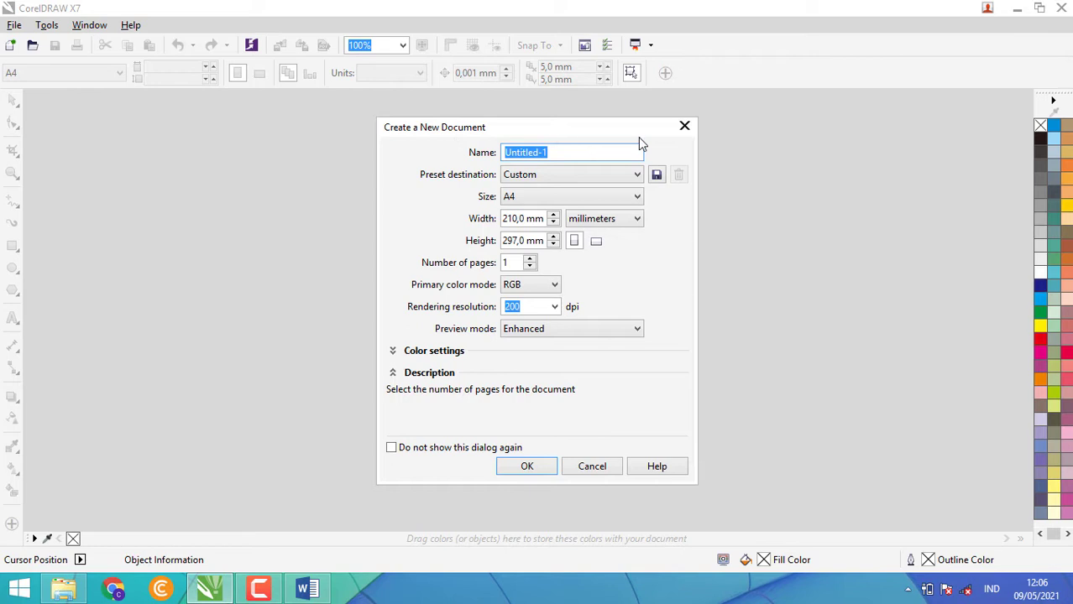
pyautogui.click(684, 126)
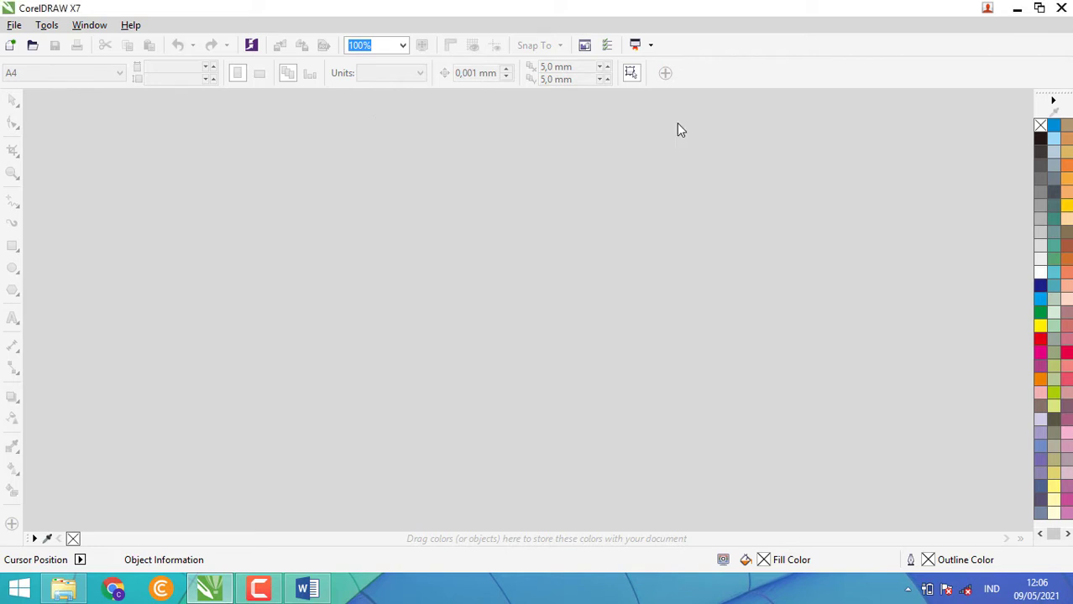
pyautogui.click(14, 25)
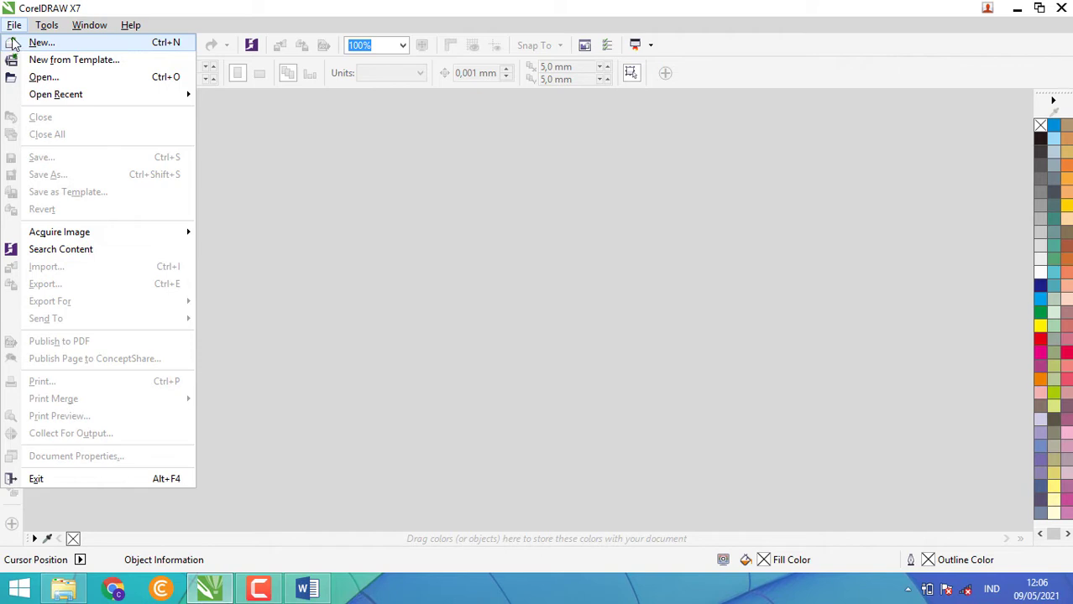
pyautogui.click(148, 7)
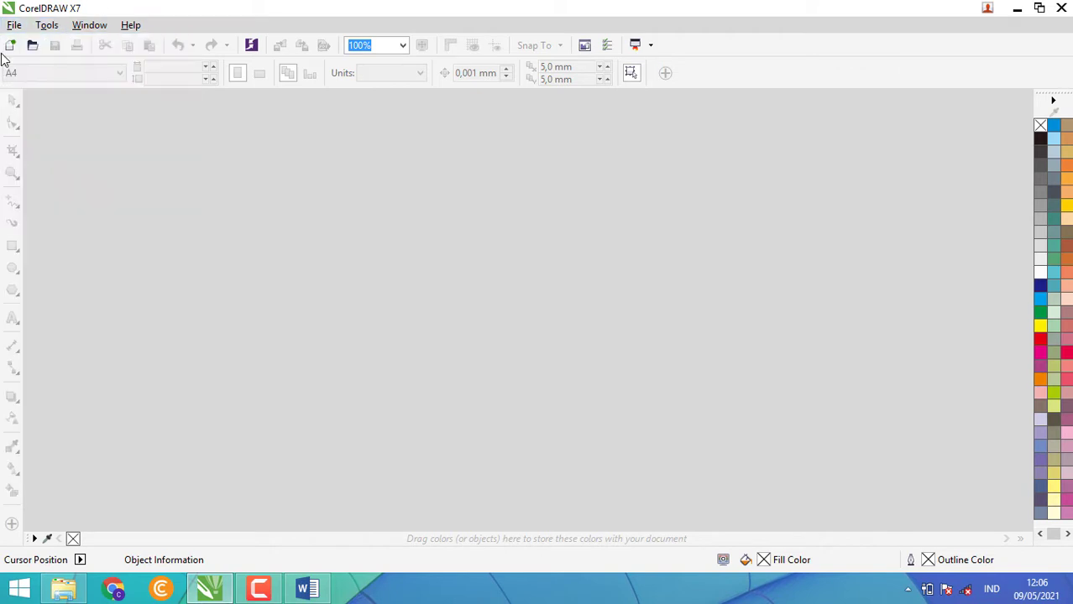
pyautogui.click(10, 29)
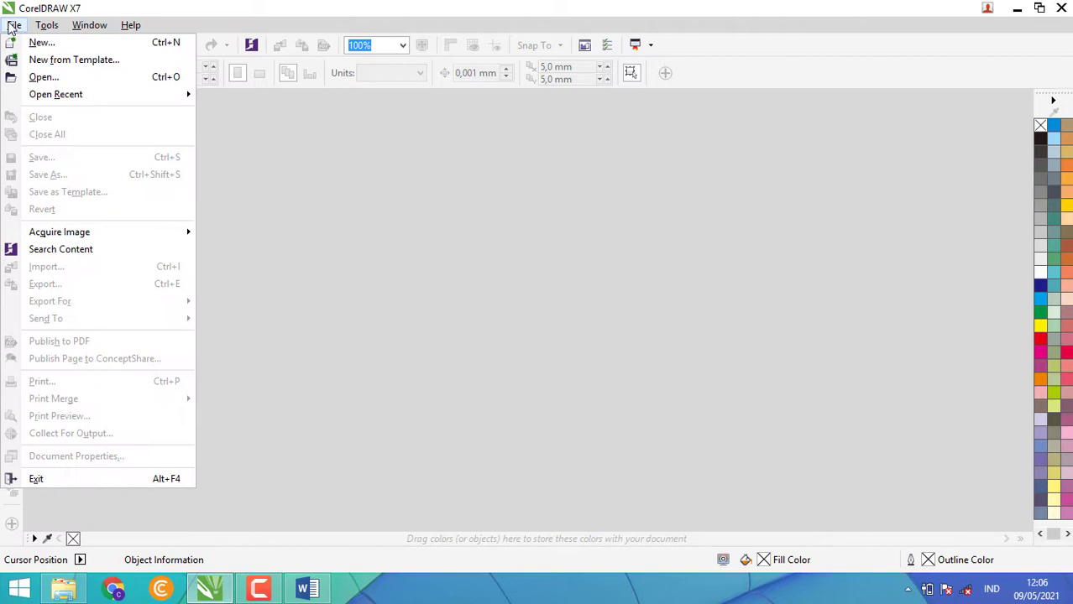
pyautogui.moveTo(119, 4); pyautogui.dragTo(18, 29)
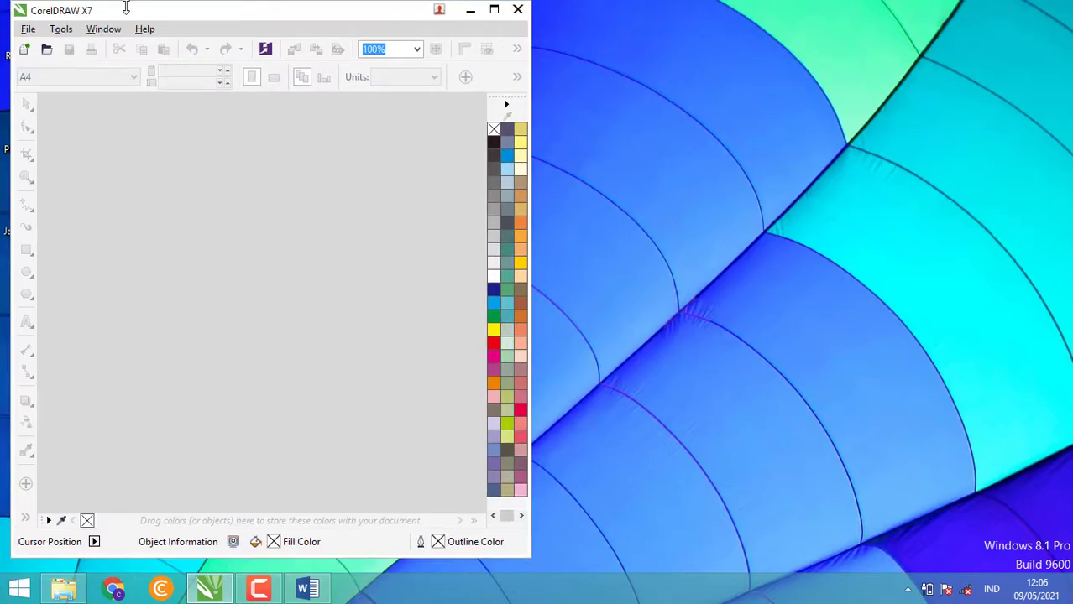
pyautogui.doubleClick(124, 8)
pyautogui.click(14, 26)
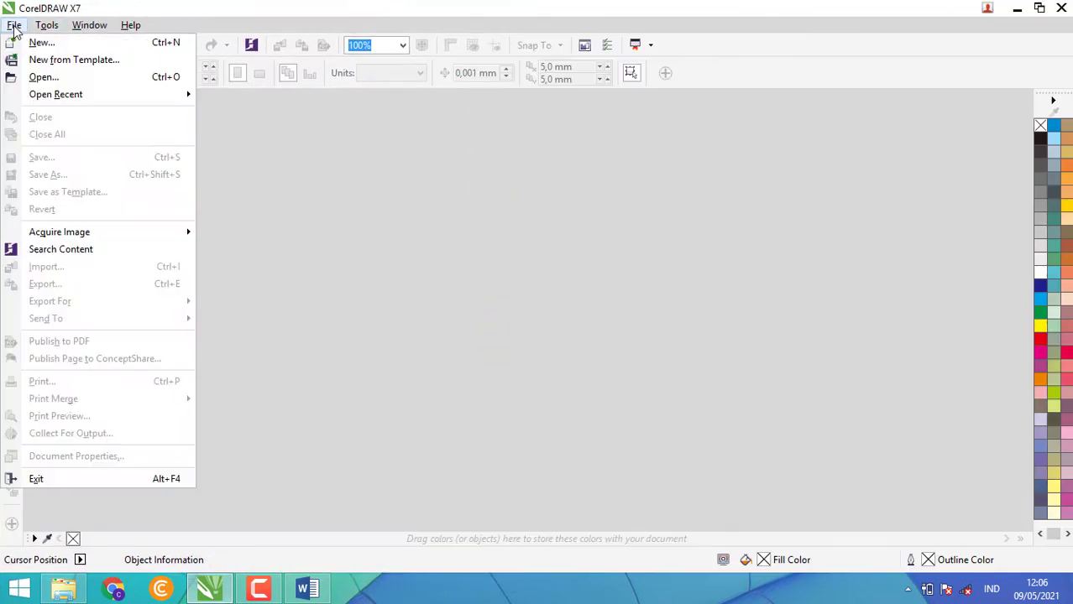
pyautogui.click(91, 38)
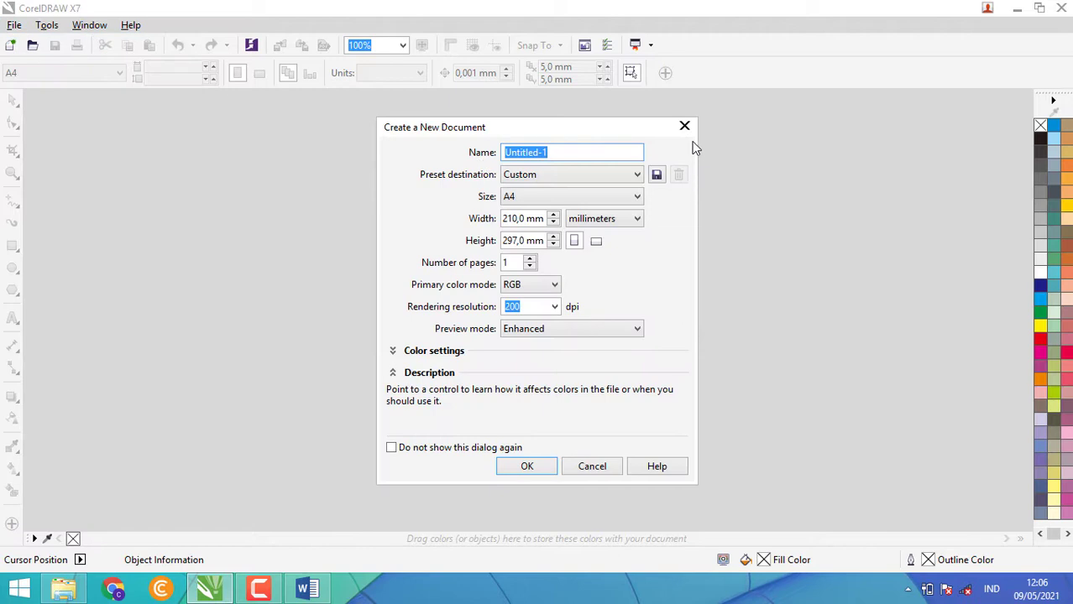
pyautogui.click(685, 126)
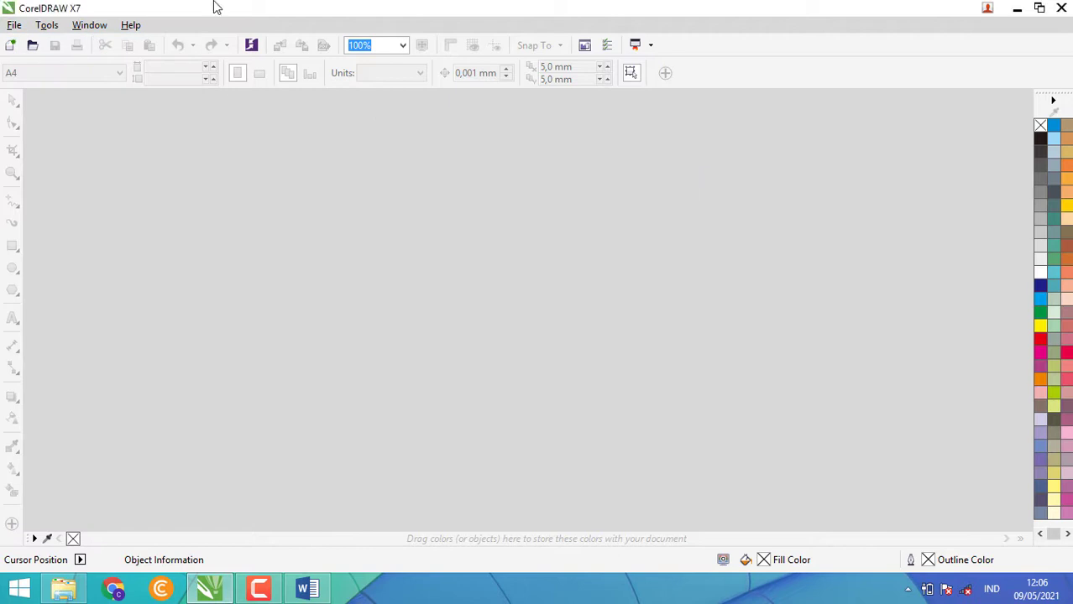
pyautogui.click(12, 46)
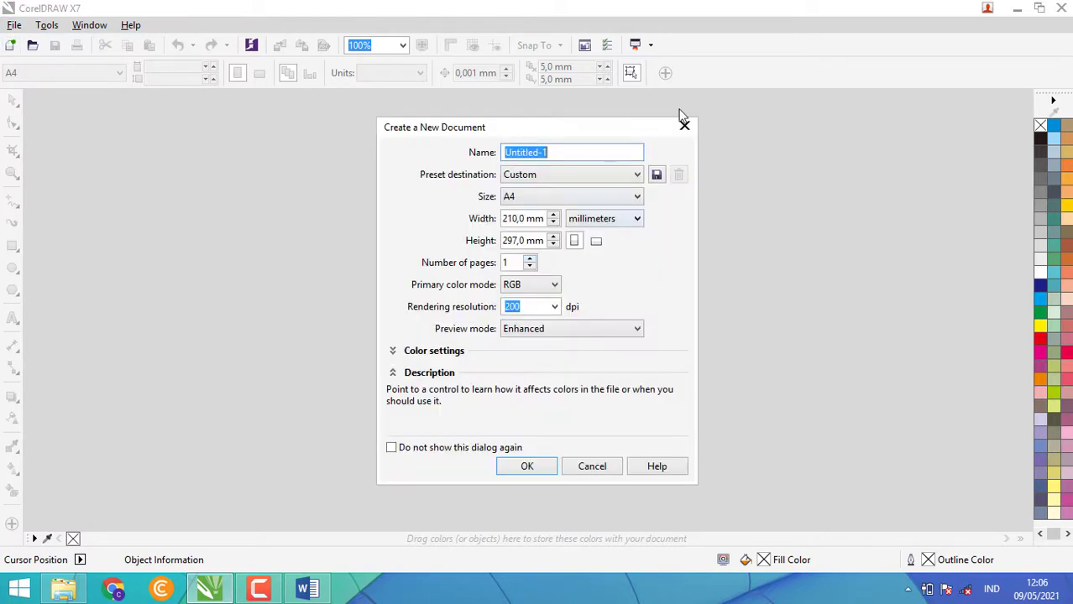
pyautogui.click(684, 124)
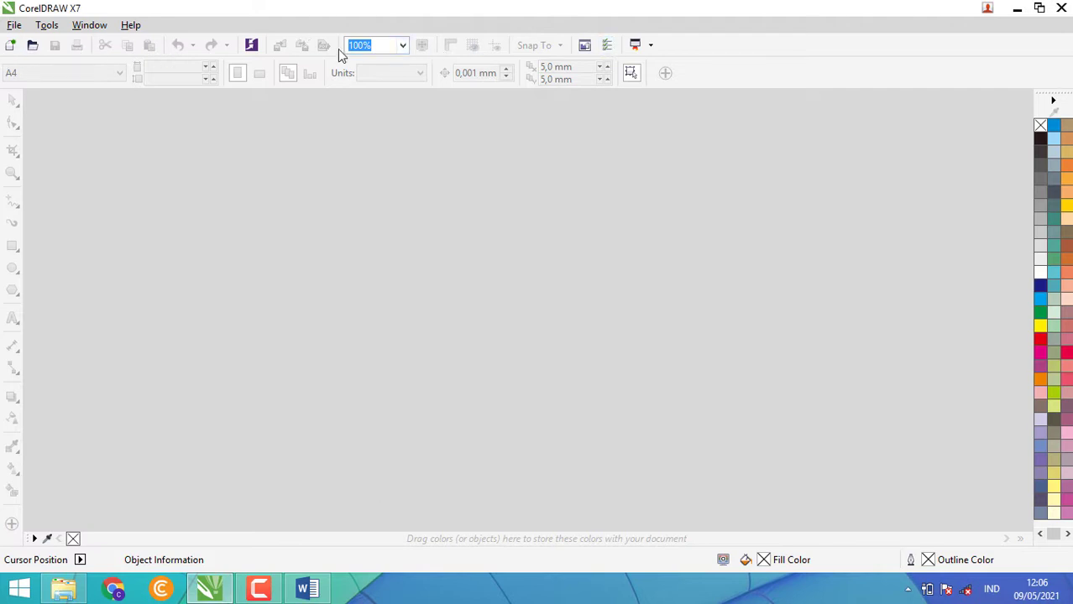
pyautogui.click(15, 25)
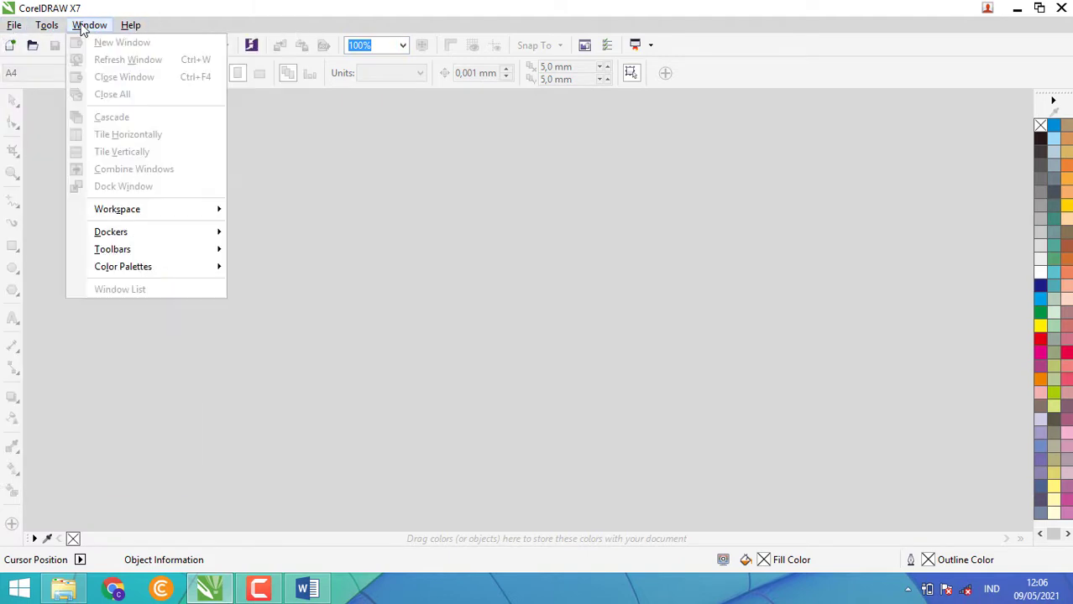
pyautogui.click(158, 6)
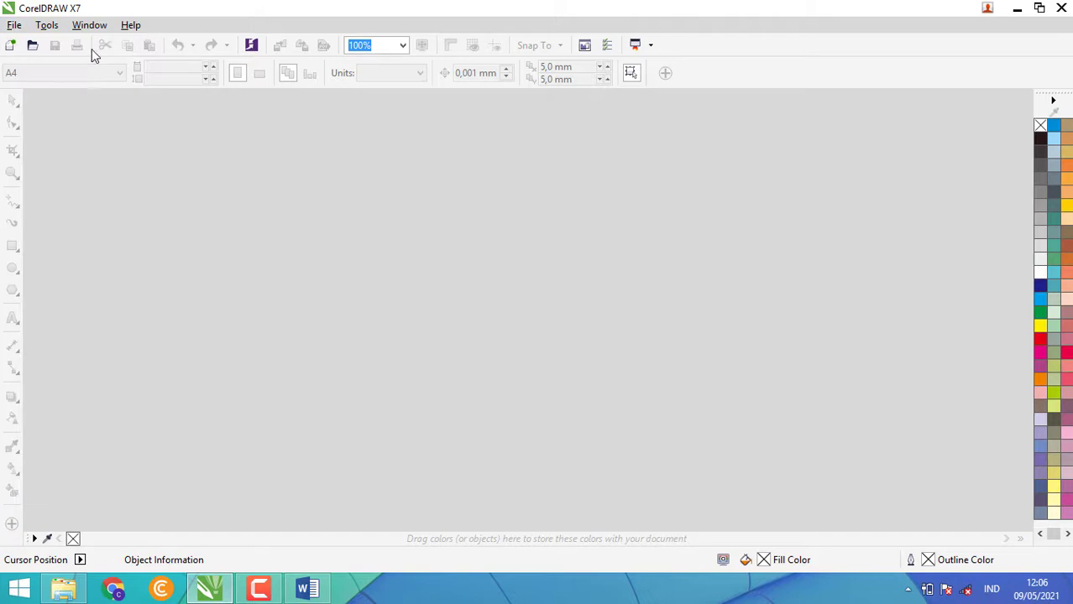
pyautogui.click(11, 26)
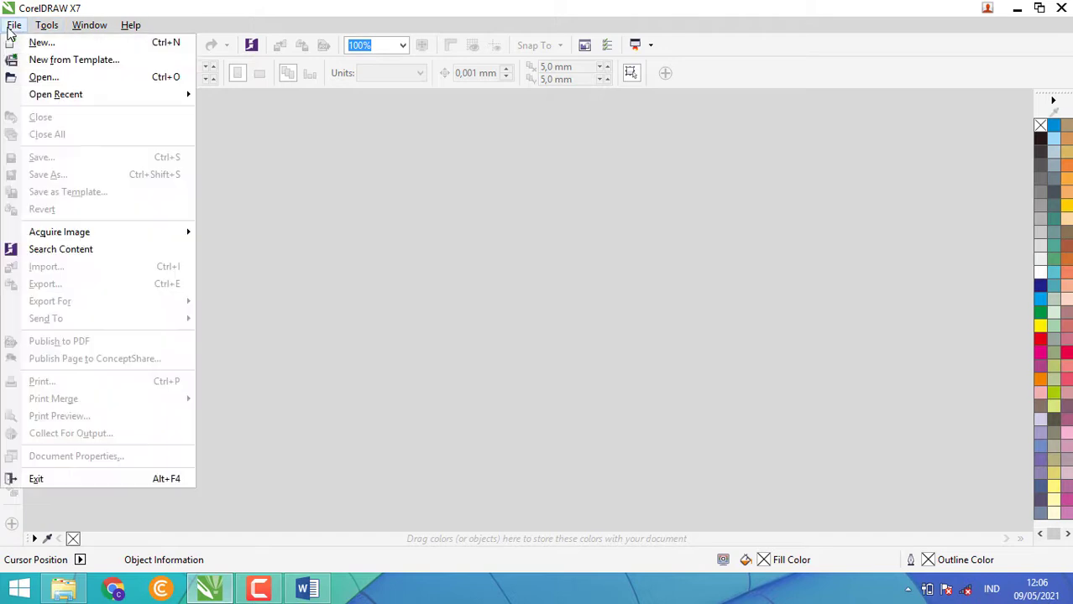
pyautogui.click(128, 6)
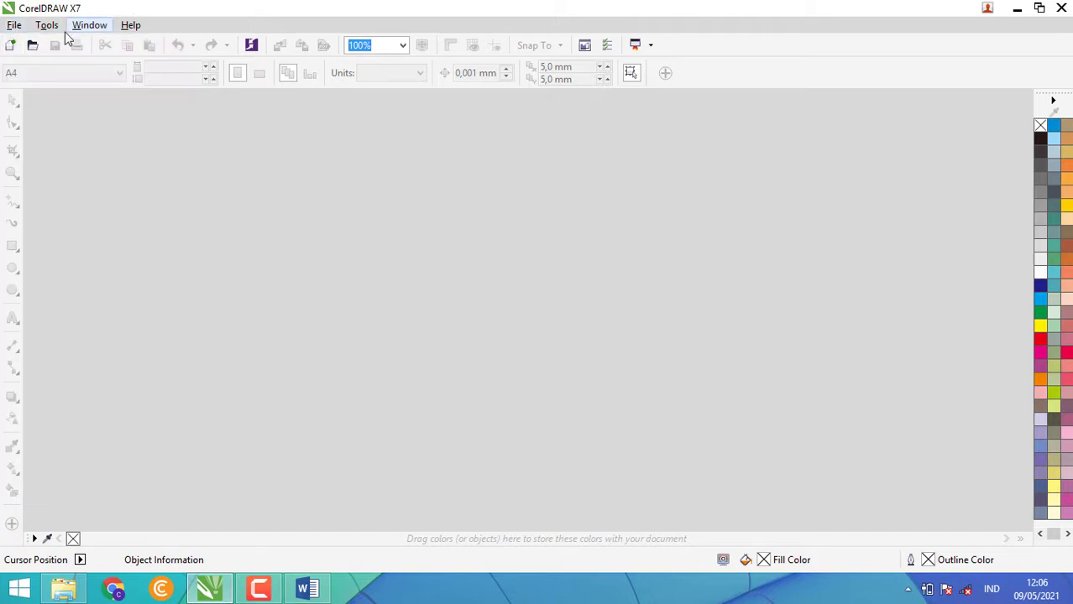
# Start a new document and name it "Pengenalan CorelDRAW"
pyautogui.click(13, 27)
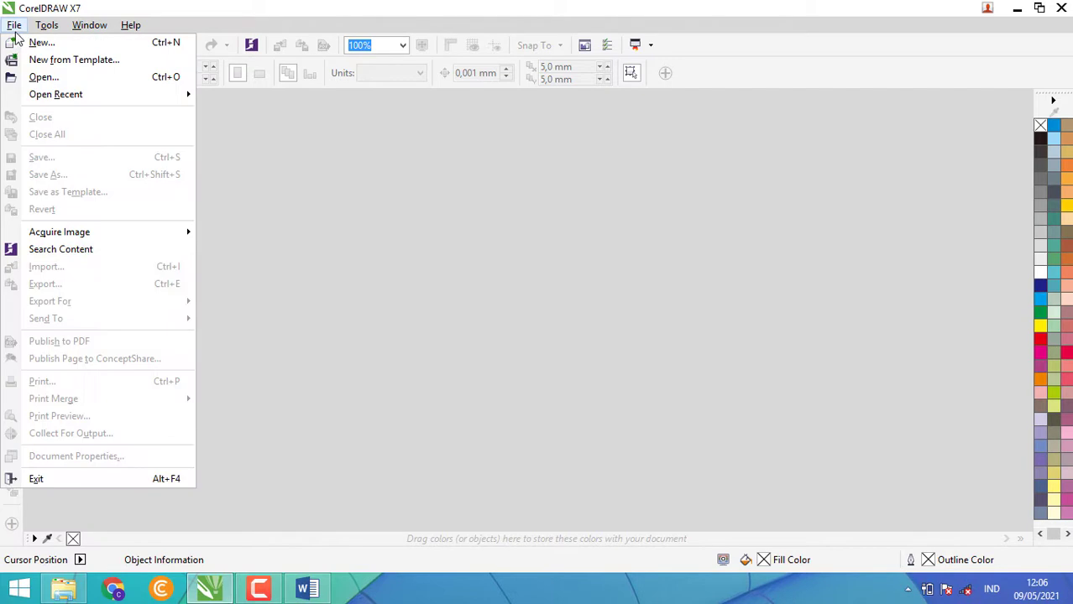
pyautogui.click(22, 42)
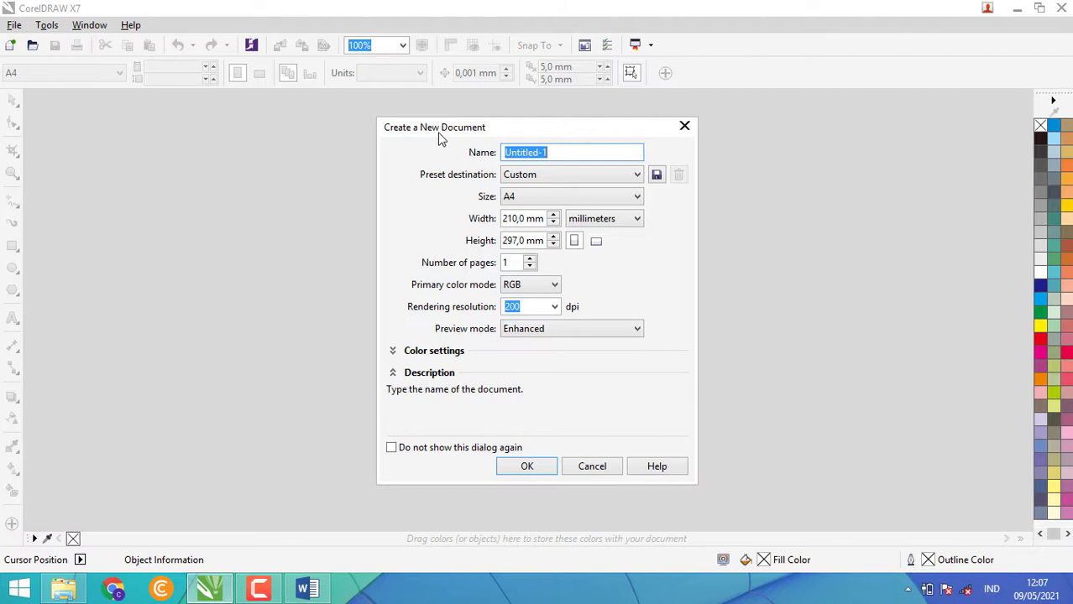
pyautogui.click(568, 155)
pyautogui.moveTo(577, 152); pyautogui.dragTo(371, 118)
pyautogui.write('Pengenal')
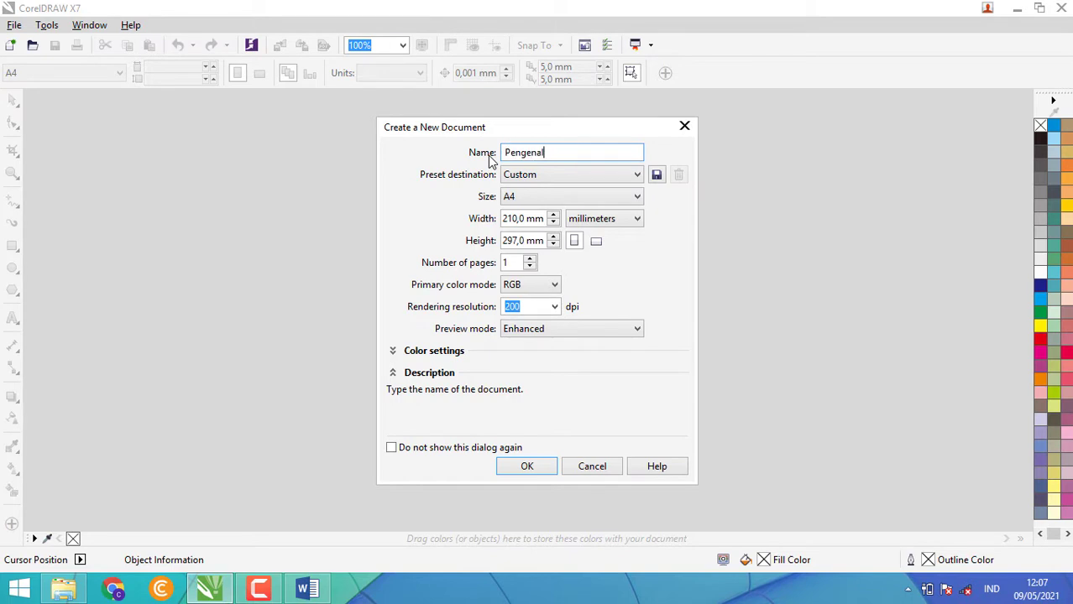
pyautogui.write('an CorelDr')
pyautogui.write('RAW')
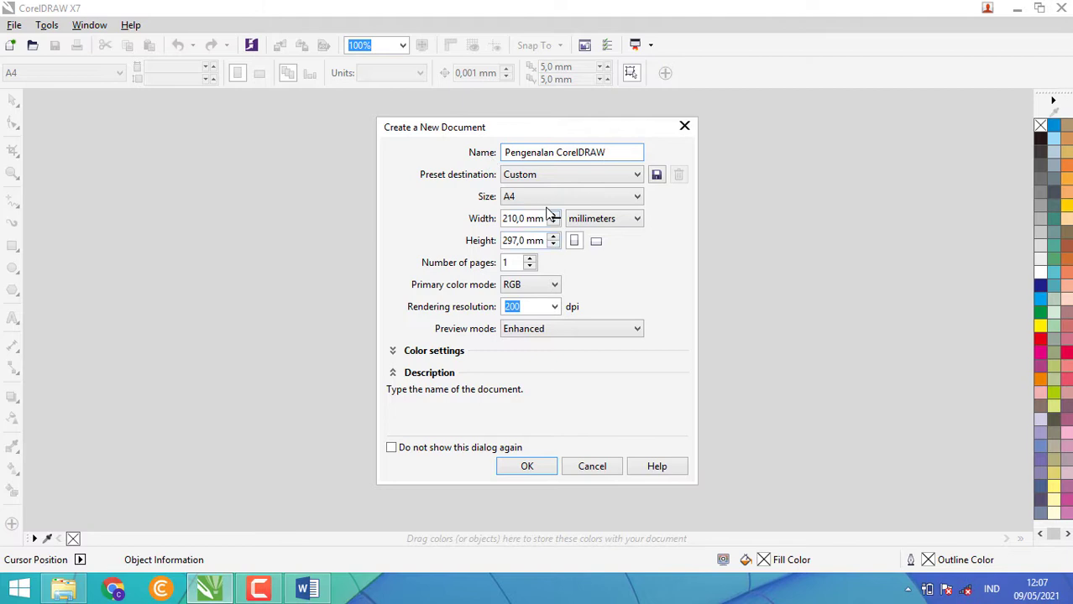
# Examine the preset destination options and the A-series page sizes for the new document, picking A4
pyautogui.click(534, 177)
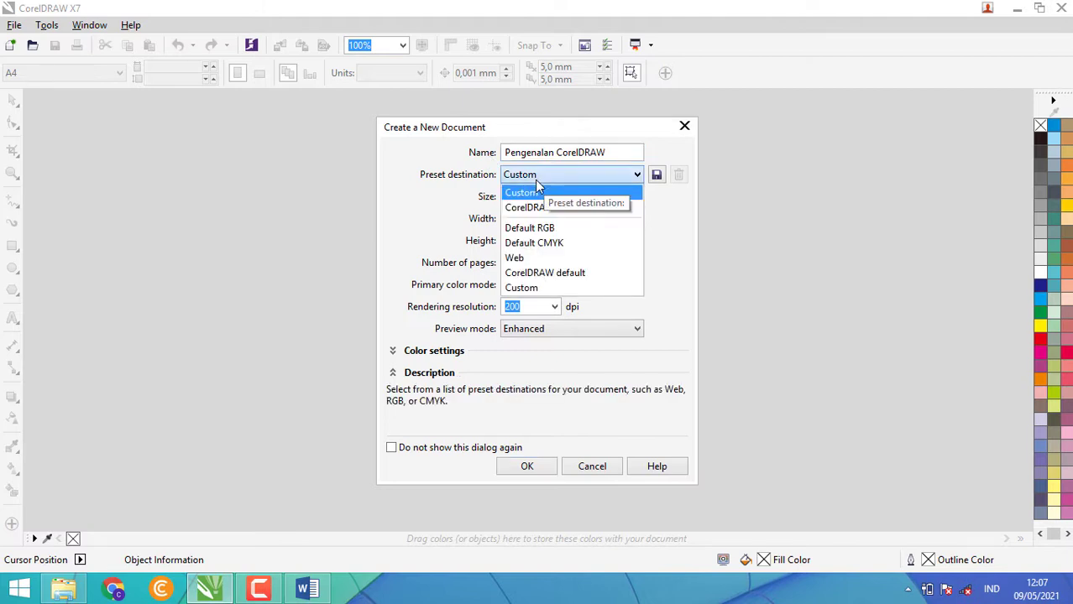
pyautogui.click(538, 183)
pyautogui.click(527, 198)
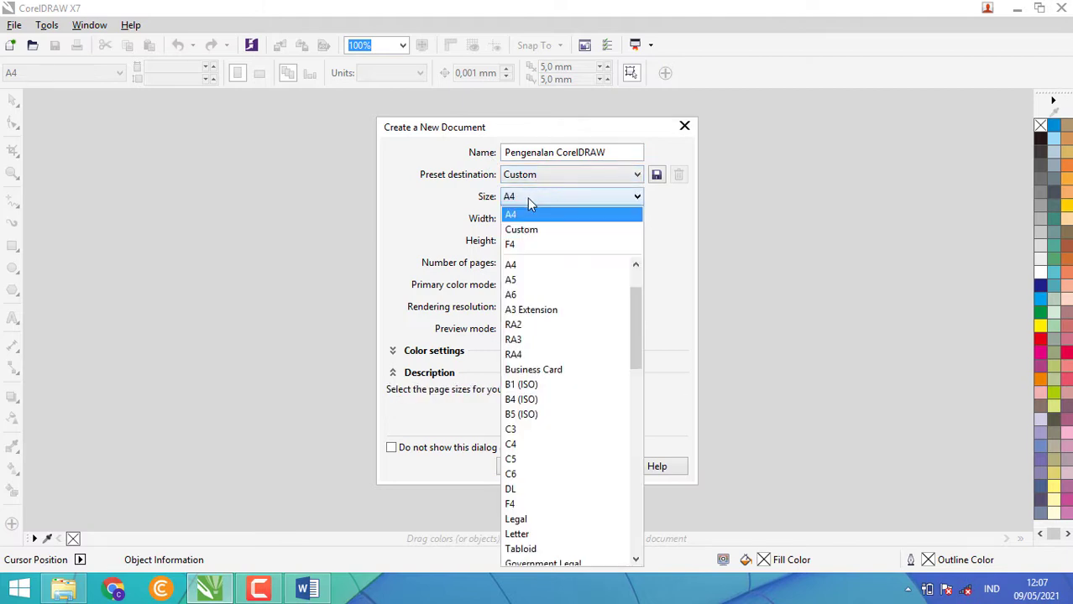
pyautogui.click(527, 198)
pyautogui.click(544, 197)
pyautogui.click(549, 196)
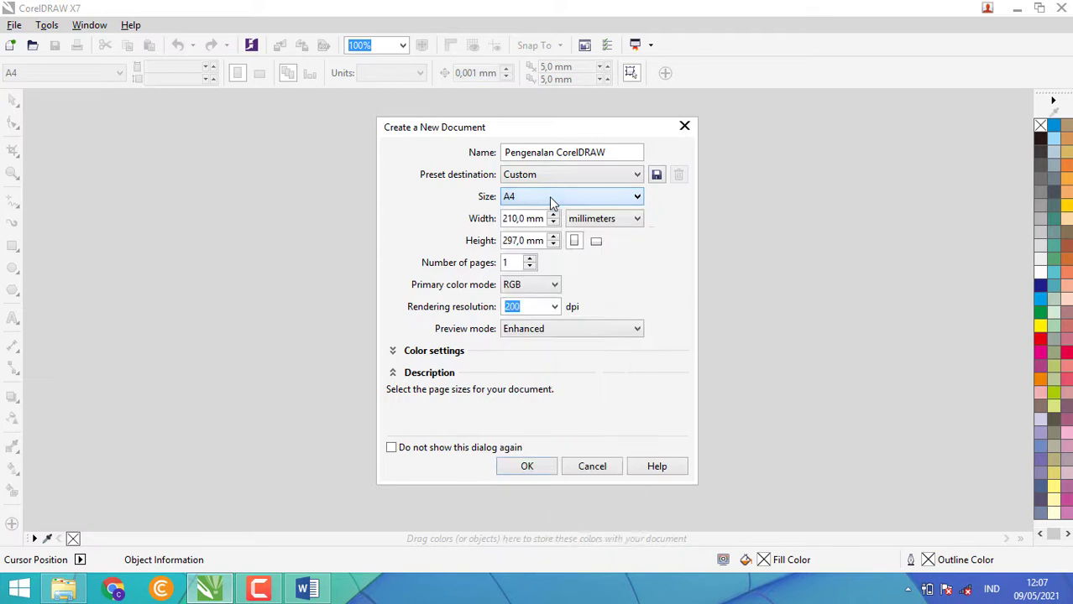
pyautogui.click(549, 196)
pyautogui.moveTo(636, 328); pyautogui.dragTo(636, 286)
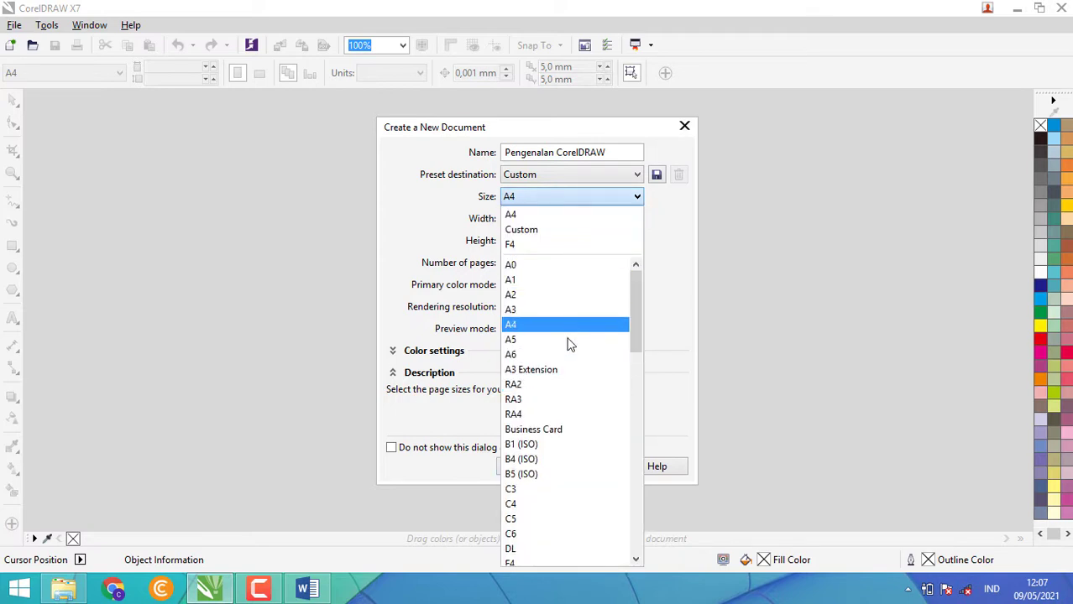
pyautogui.moveTo(638, 288); pyautogui.dragTo(634, 256)
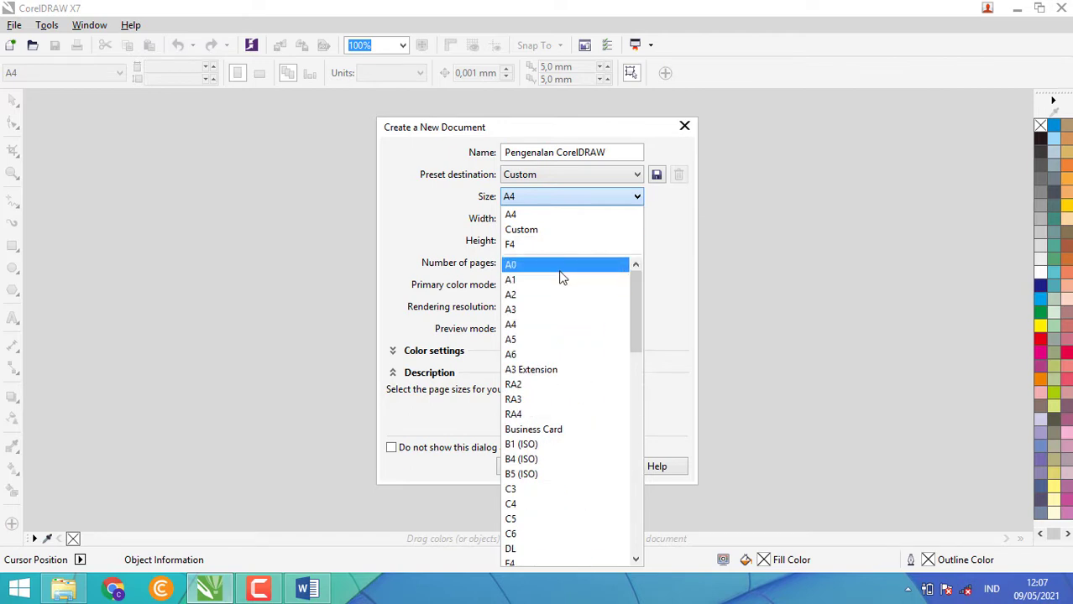
pyautogui.click(562, 329)
# Review the full list of page sizes through to the end and select A4 for the new document
pyautogui.click(556, 197)
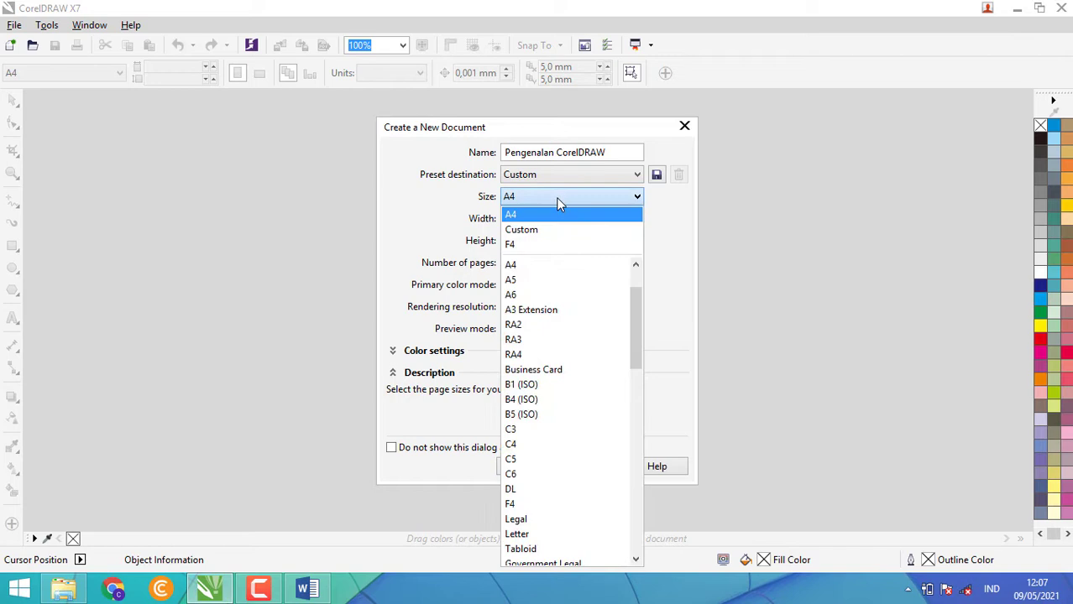
pyautogui.click(636, 264)
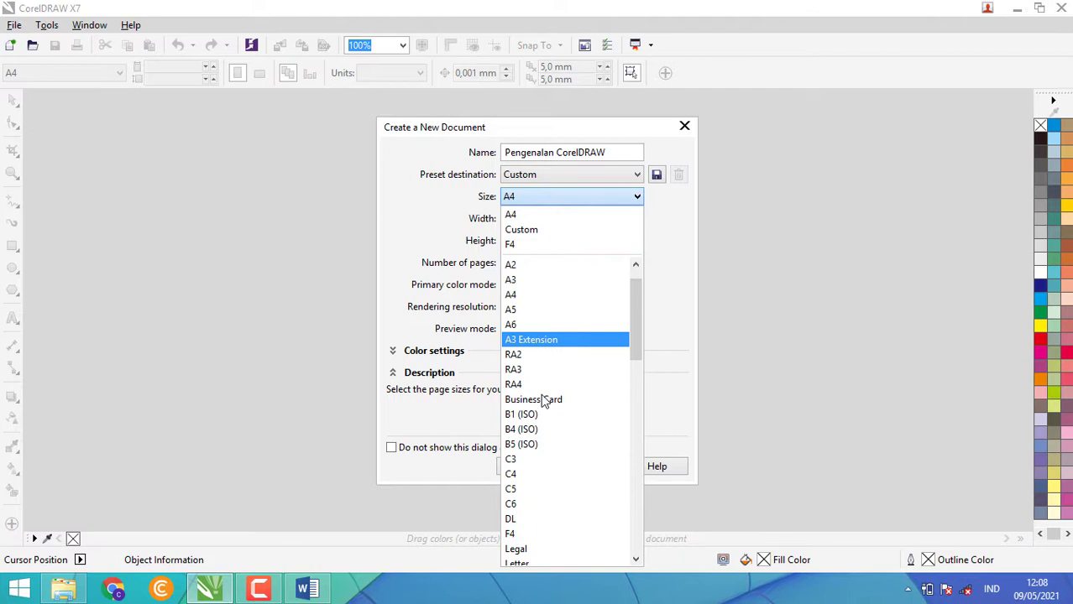
pyautogui.scroll(-13, 546, 405)
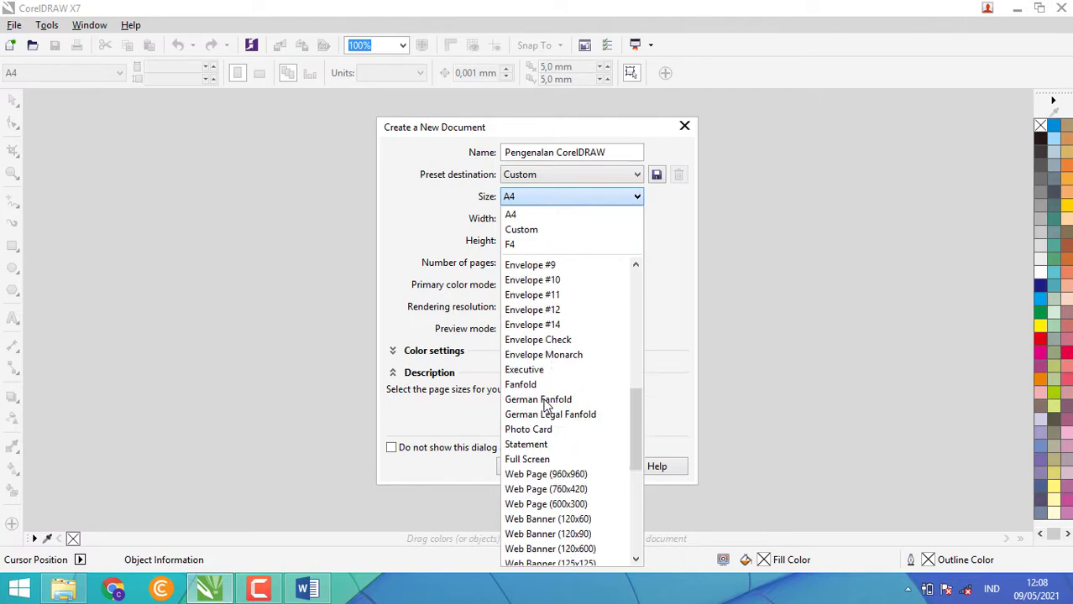
pyautogui.scroll(-3, 545, 405)
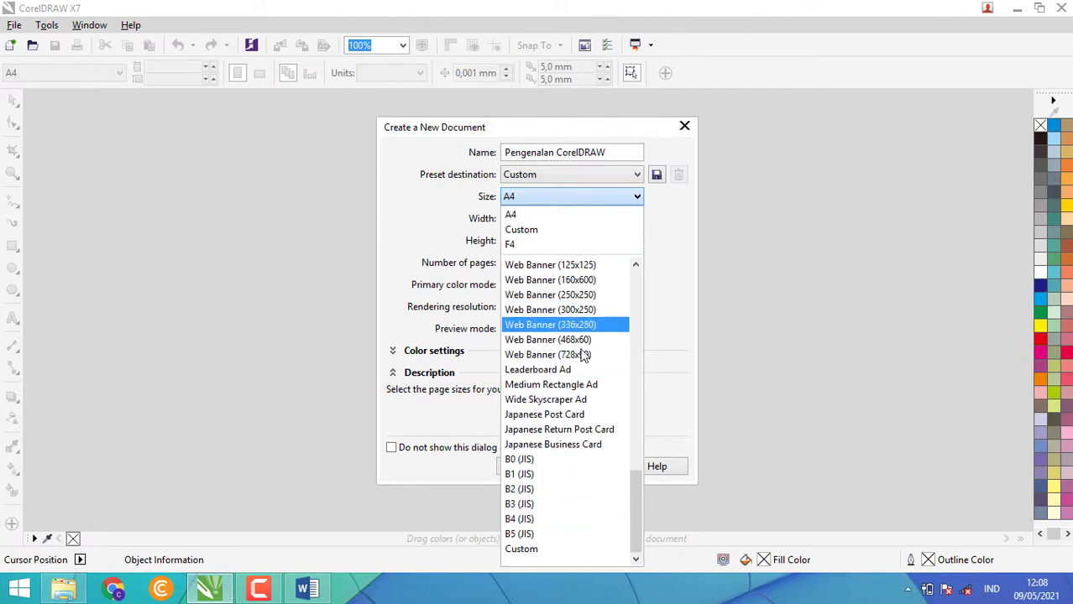
pyautogui.scroll(20, 564, 499)
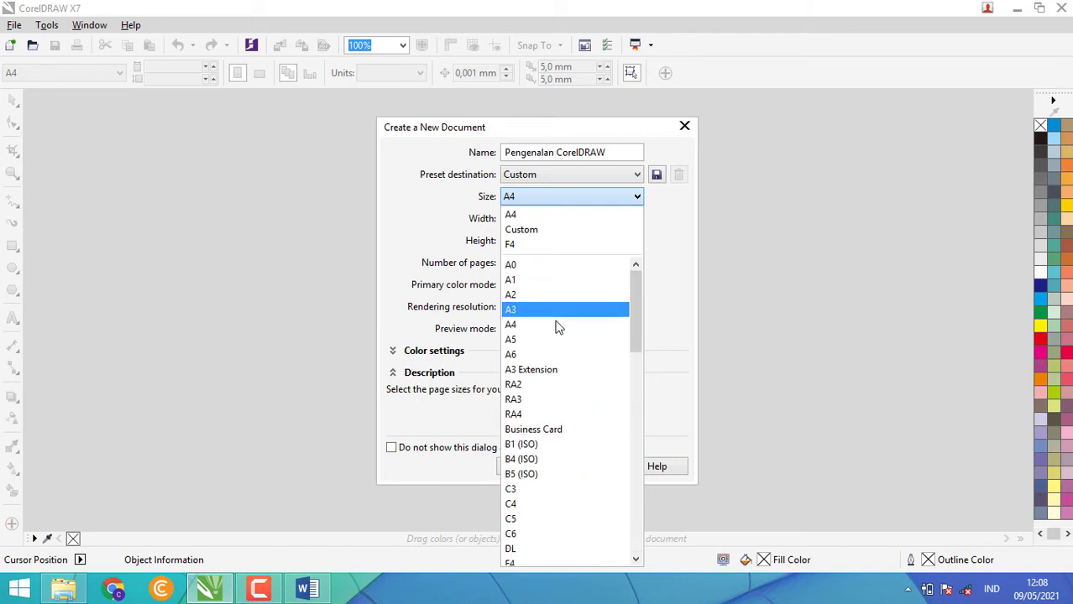
pyautogui.click(559, 325)
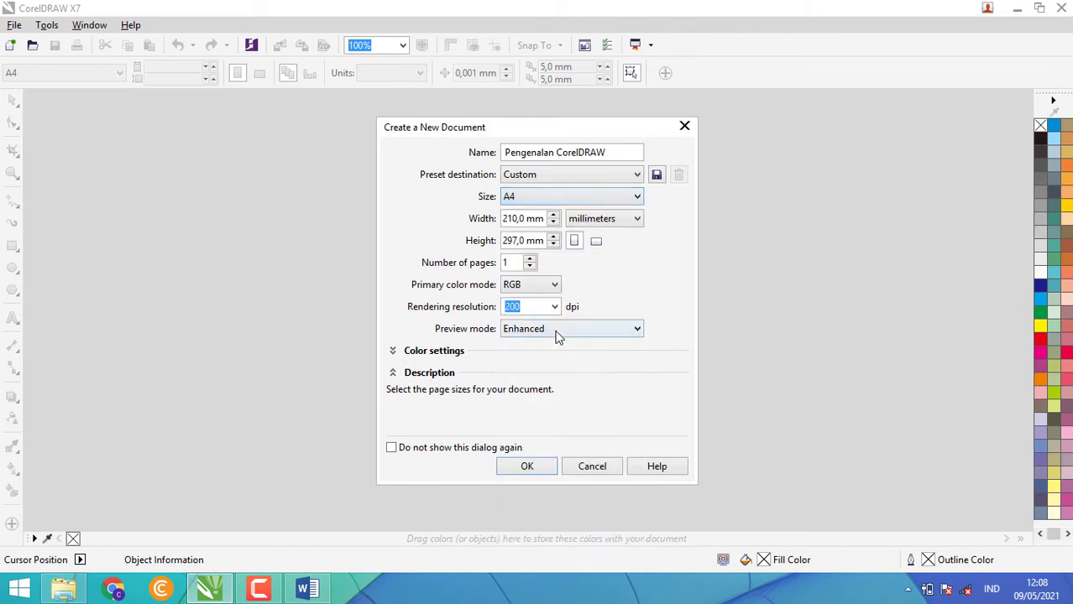
# Set the new document's page size to F4 and check its width and height
pyautogui.click(534, 217)
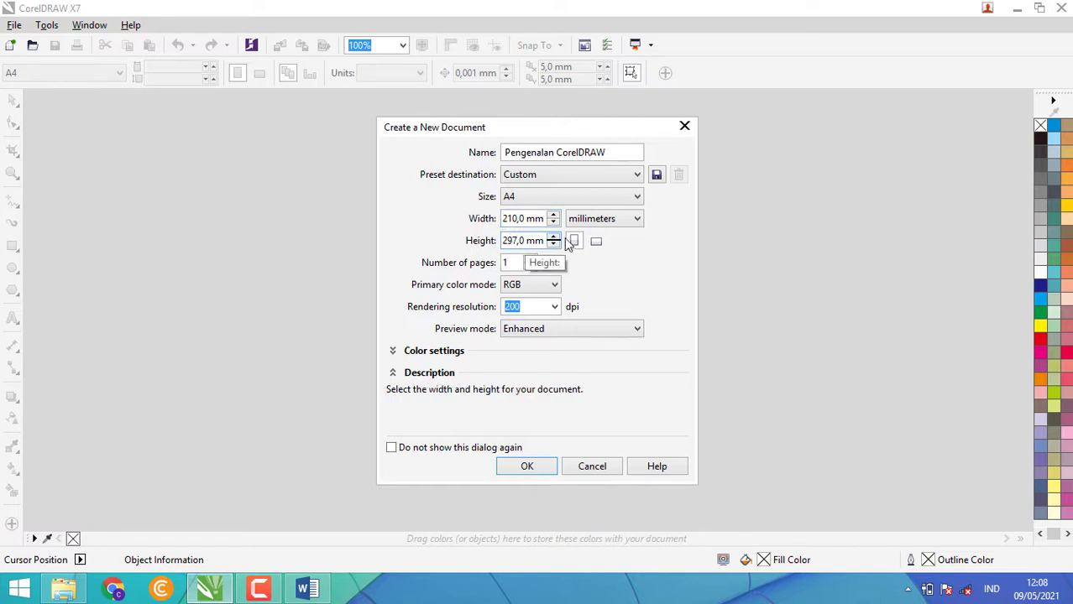
pyautogui.click(538, 197)
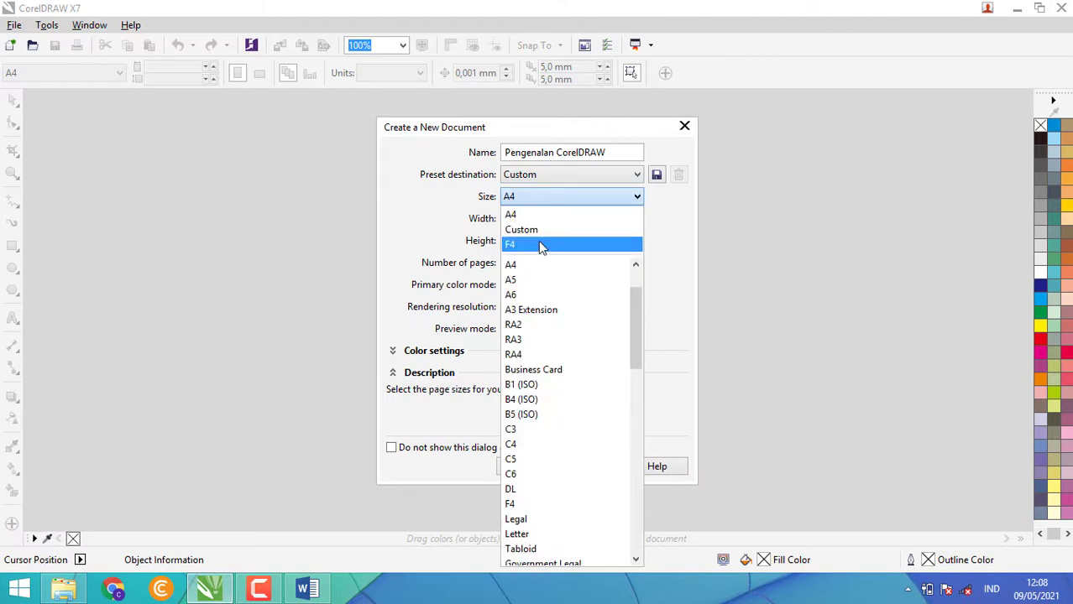
pyautogui.click(540, 244)
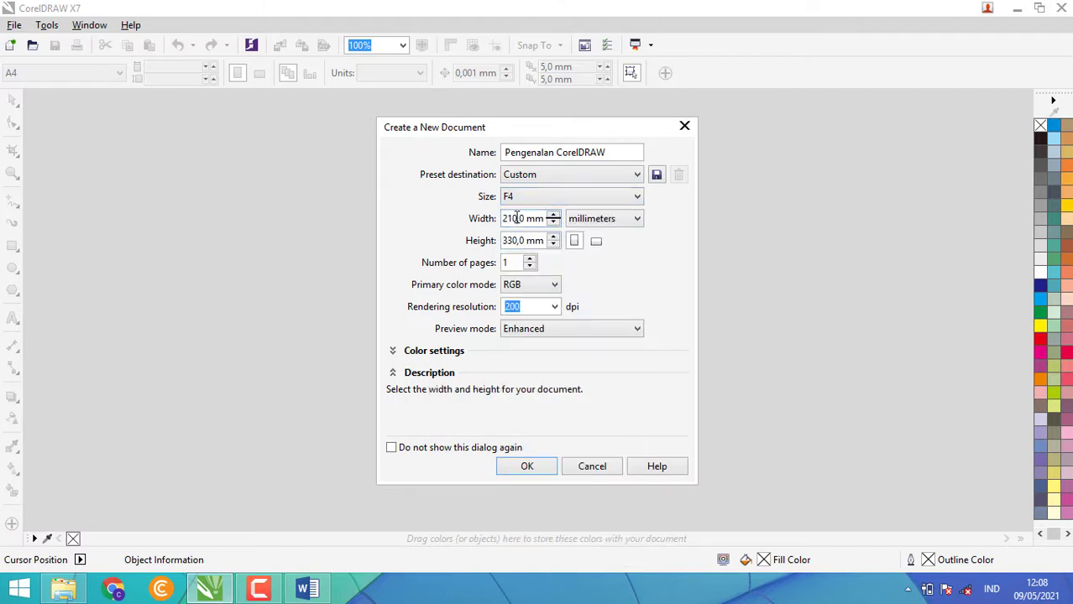
pyautogui.click(520, 218)
pyautogui.click(513, 241)
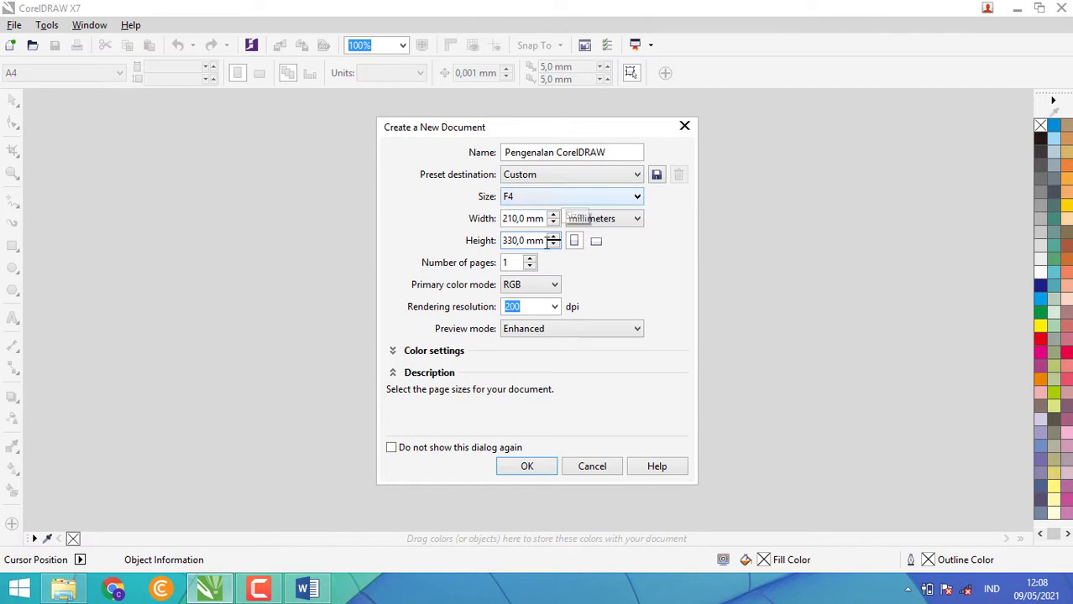
# Try inches and centimeters as the new document's measurement unit, returning to millimeters each time
pyautogui.click(616, 225)
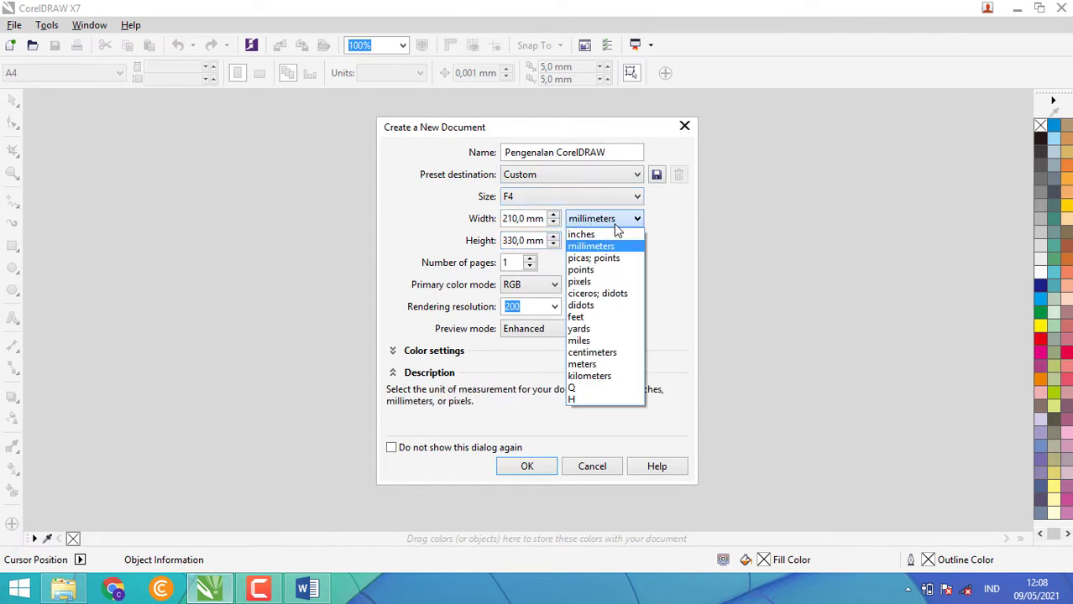
pyautogui.click(614, 234)
pyautogui.click(615, 219)
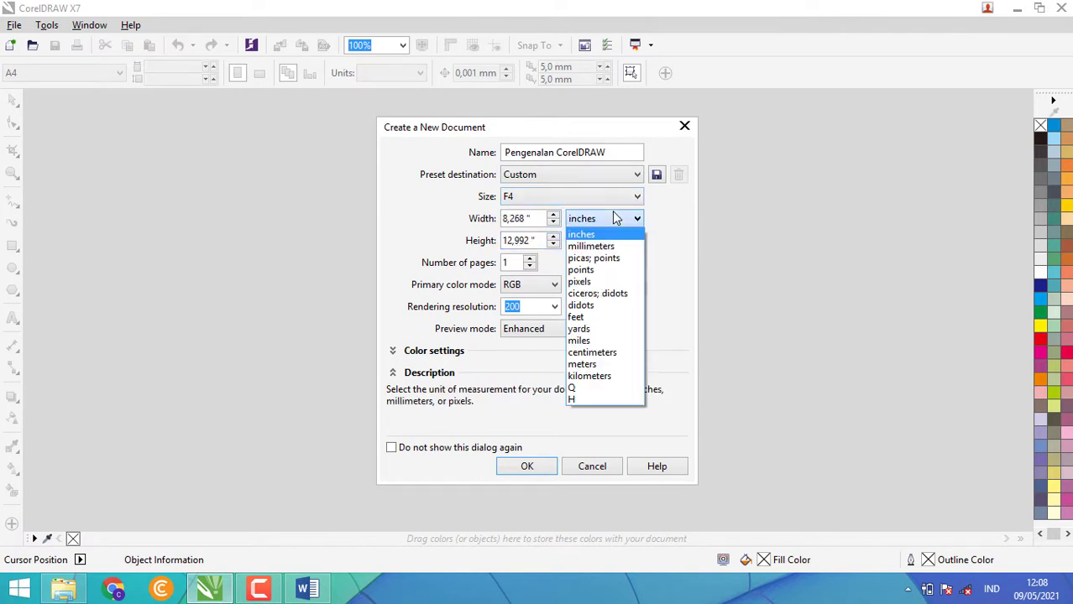
pyautogui.click(601, 246)
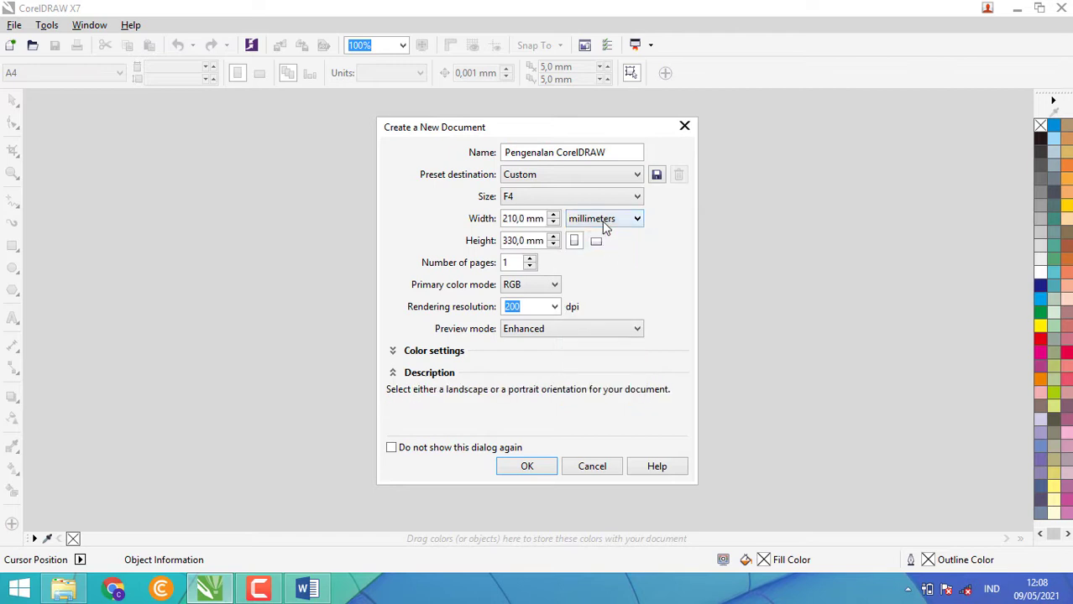
pyautogui.click(605, 225)
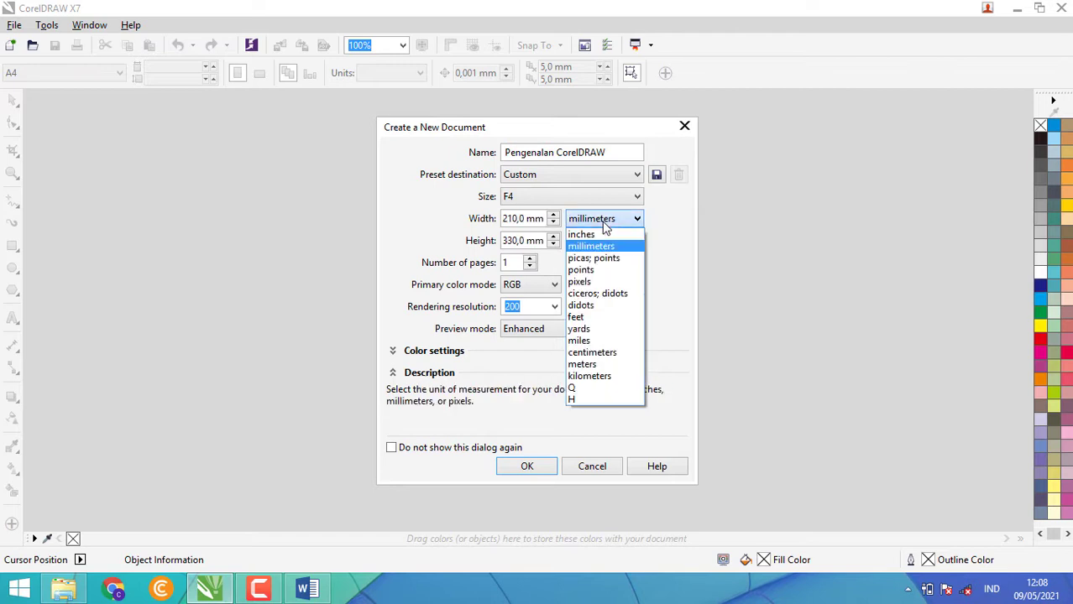
pyautogui.click(596, 352)
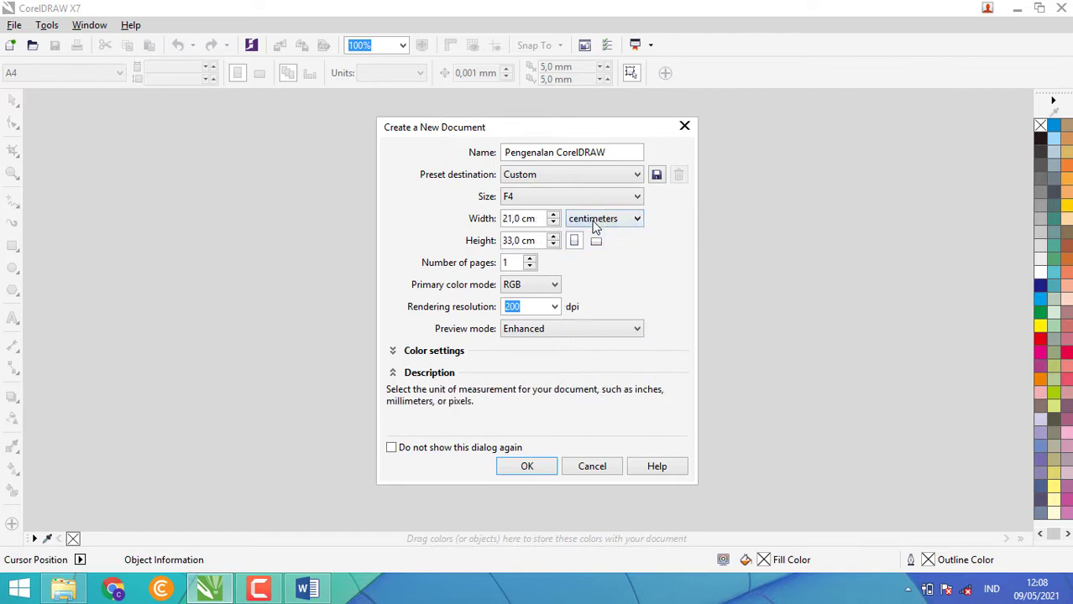
pyautogui.click(592, 222)
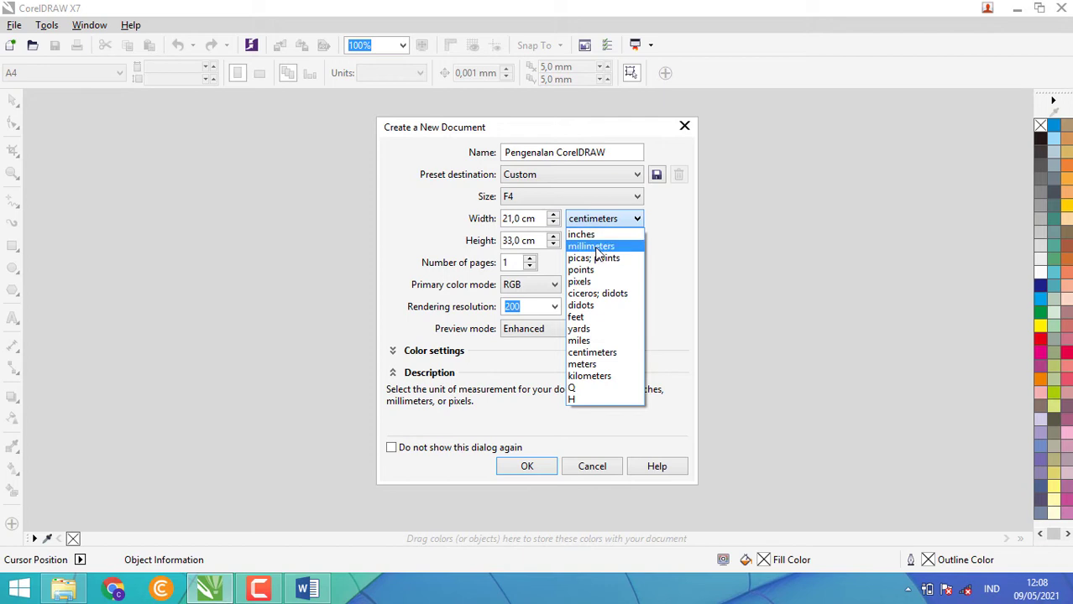
pyautogui.click(596, 247)
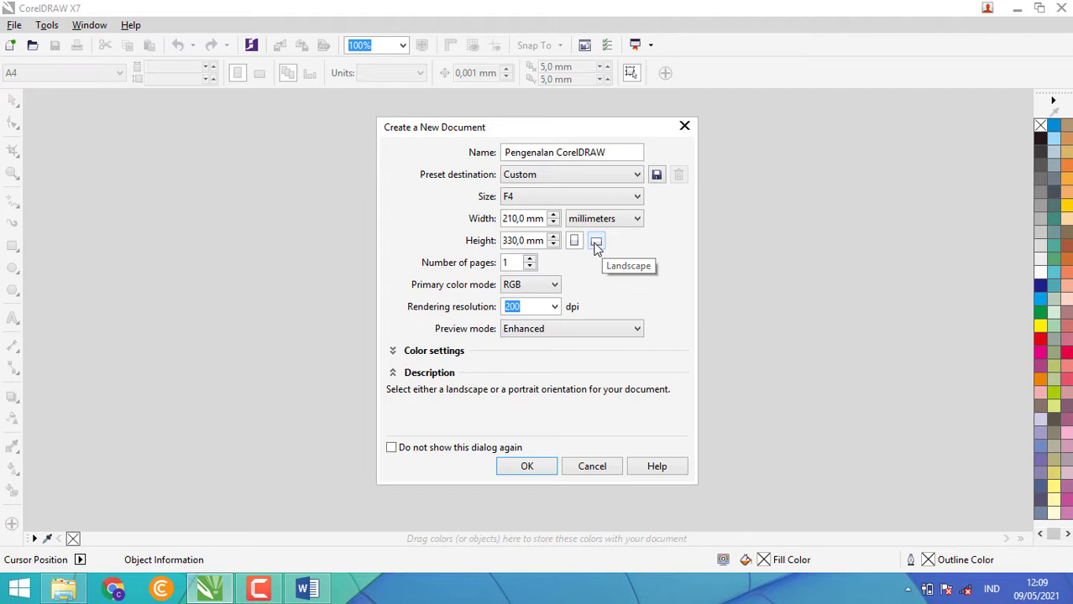
# Raise the new document's number of pages to 6 and return it to 1
pyautogui.doubleClick(514, 262)
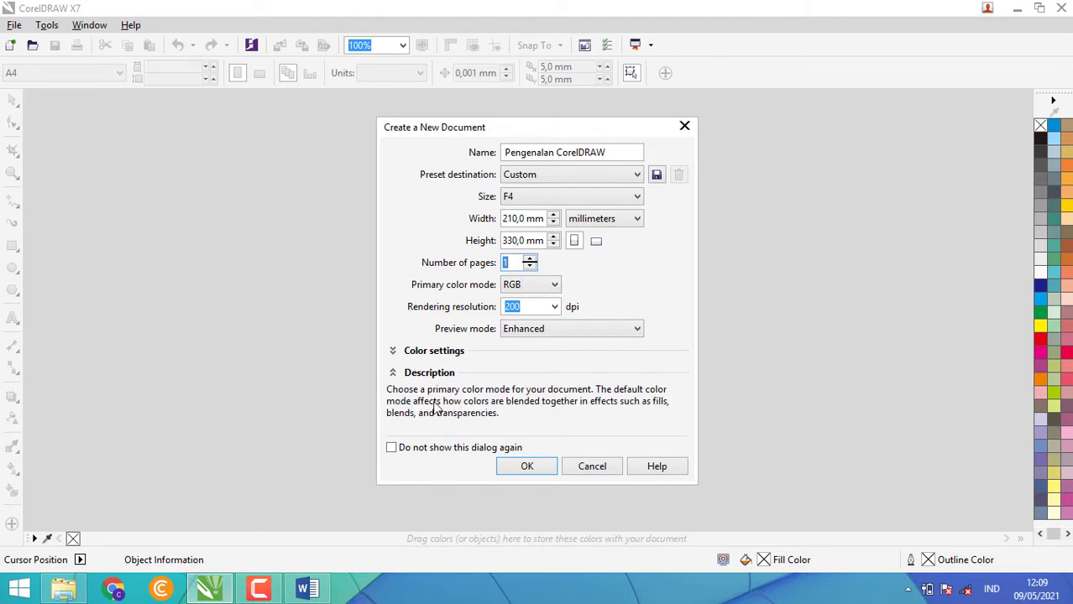
pyautogui.click(514, 264)
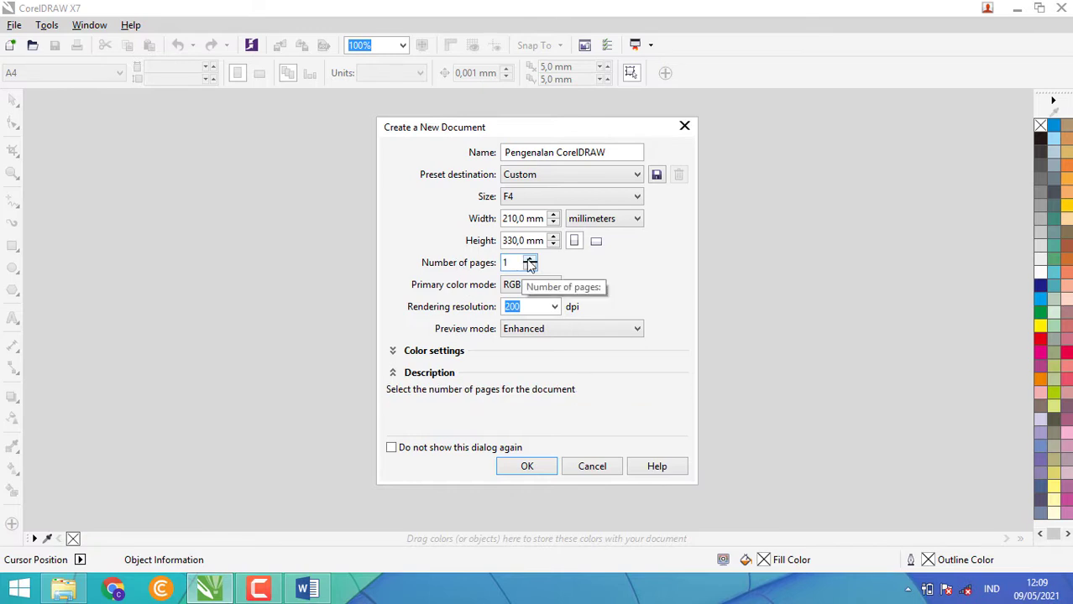
pyautogui.click(530, 260)
pyautogui.click(529, 261)
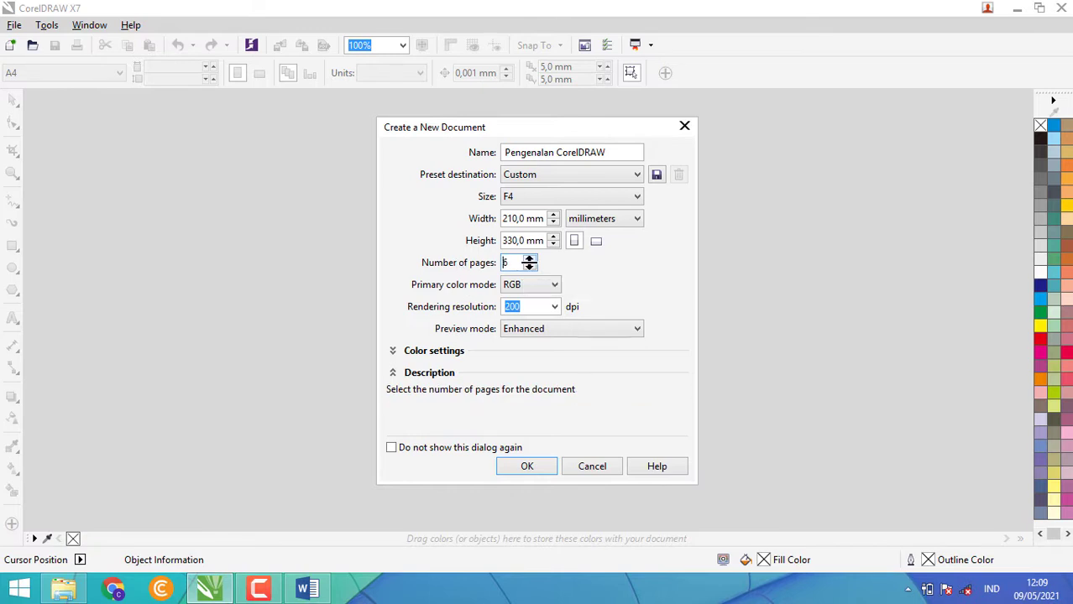
pyautogui.click(530, 261)
# Compare the primary color modes, trying CMYK and returning to RGB
pyautogui.click(536, 285)
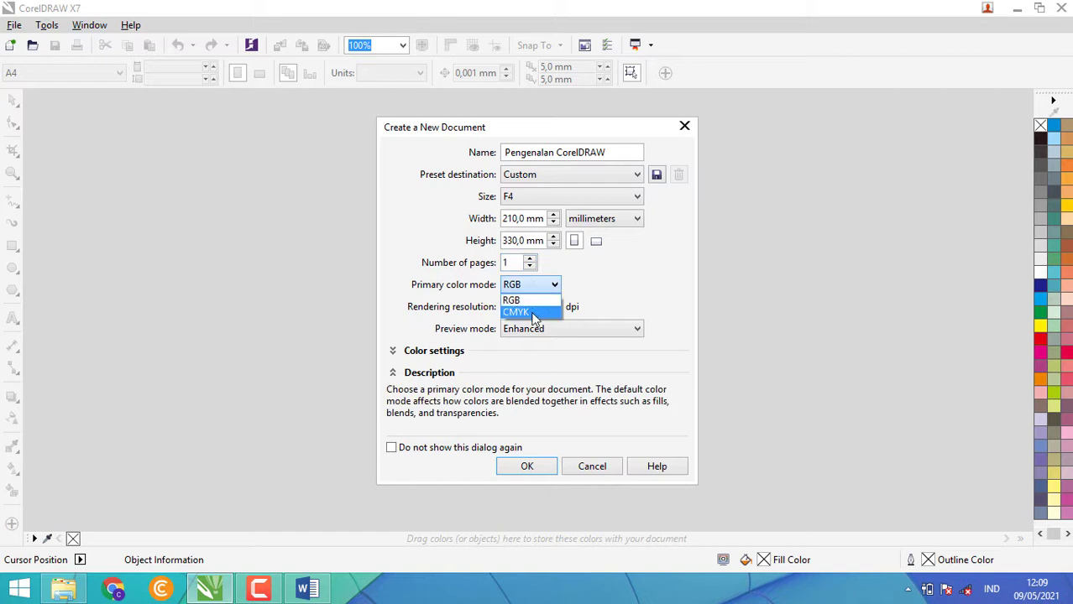
pyautogui.press('Tab')
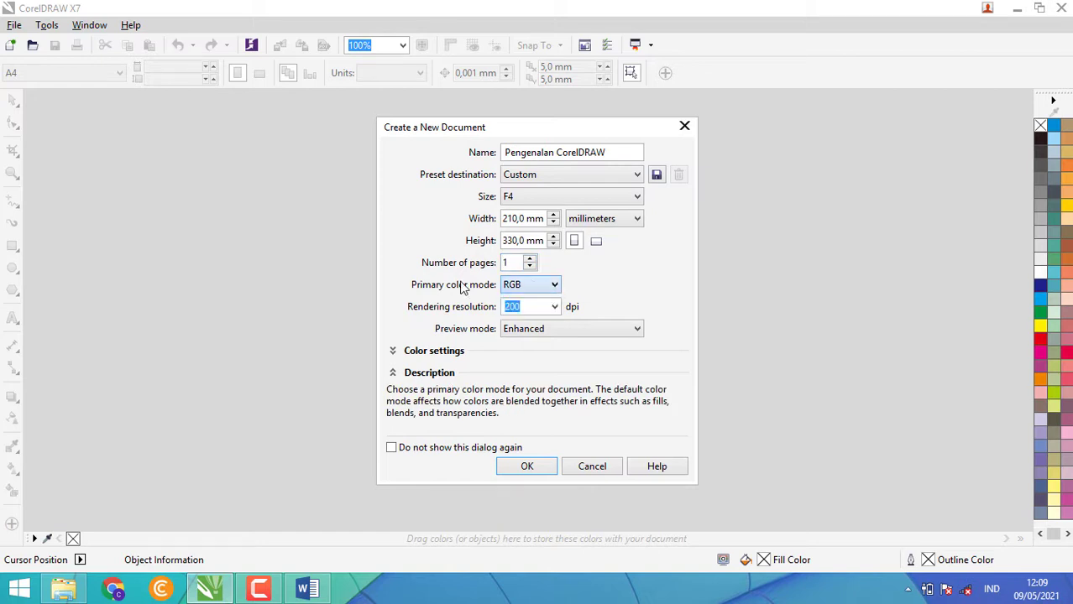
pyautogui.click(516, 286)
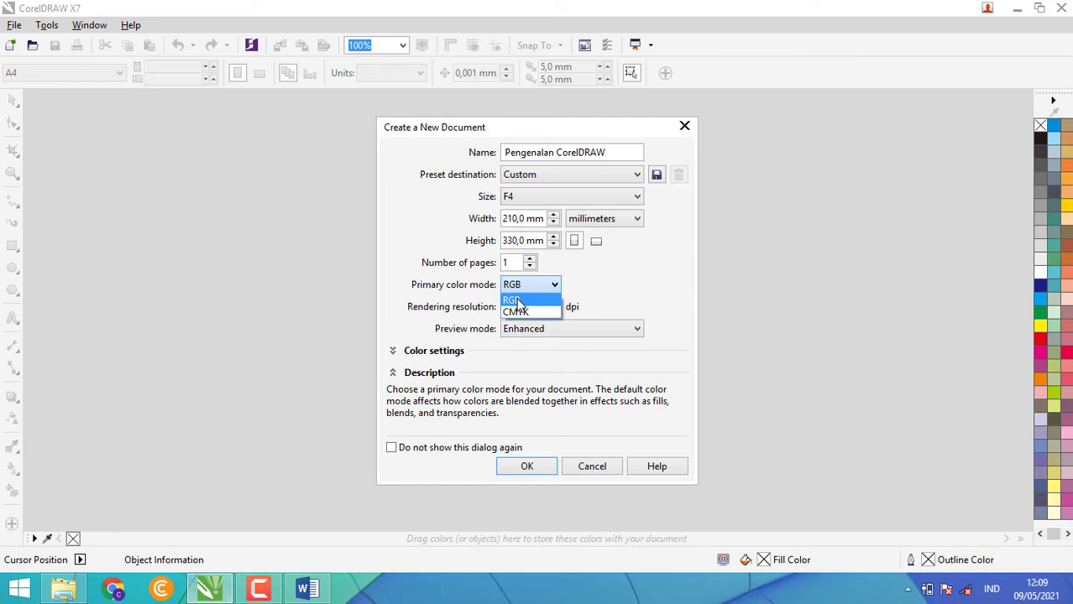
pyautogui.click(522, 303)
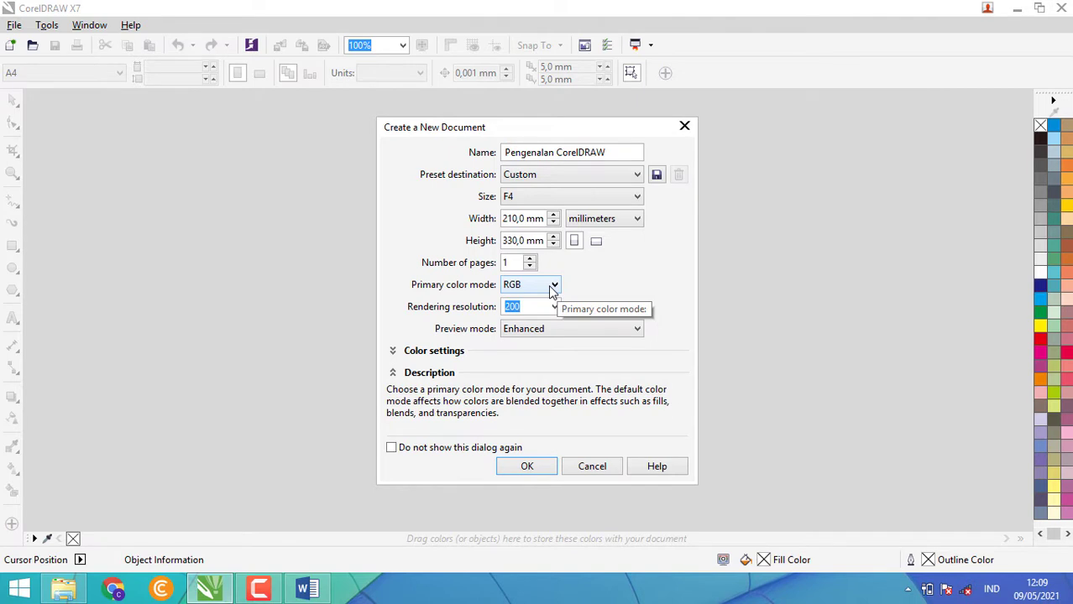
pyautogui.click(551, 286)
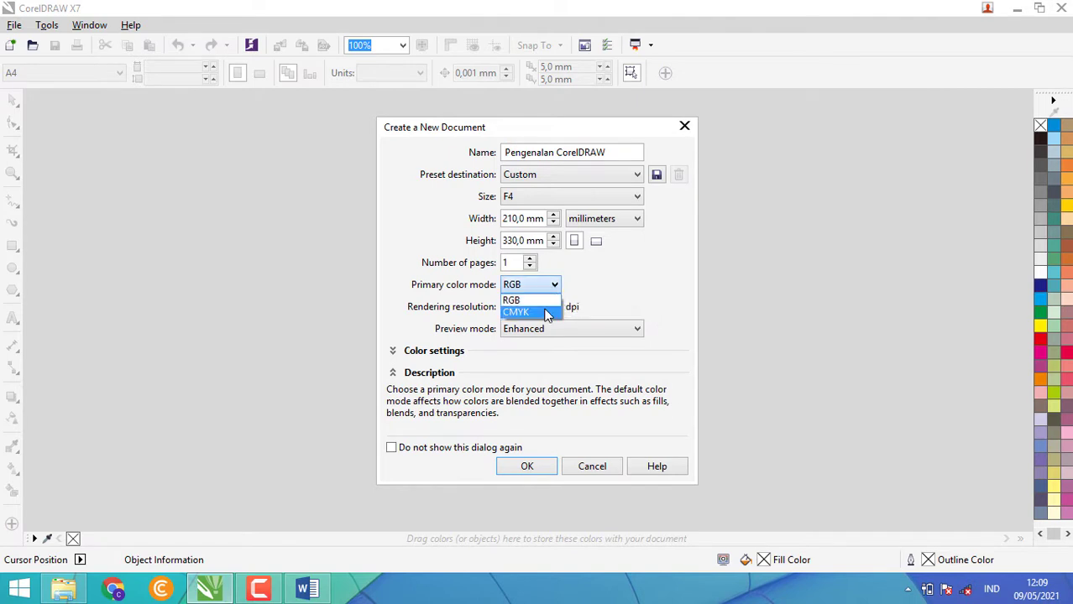
pyautogui.click(547, 314)
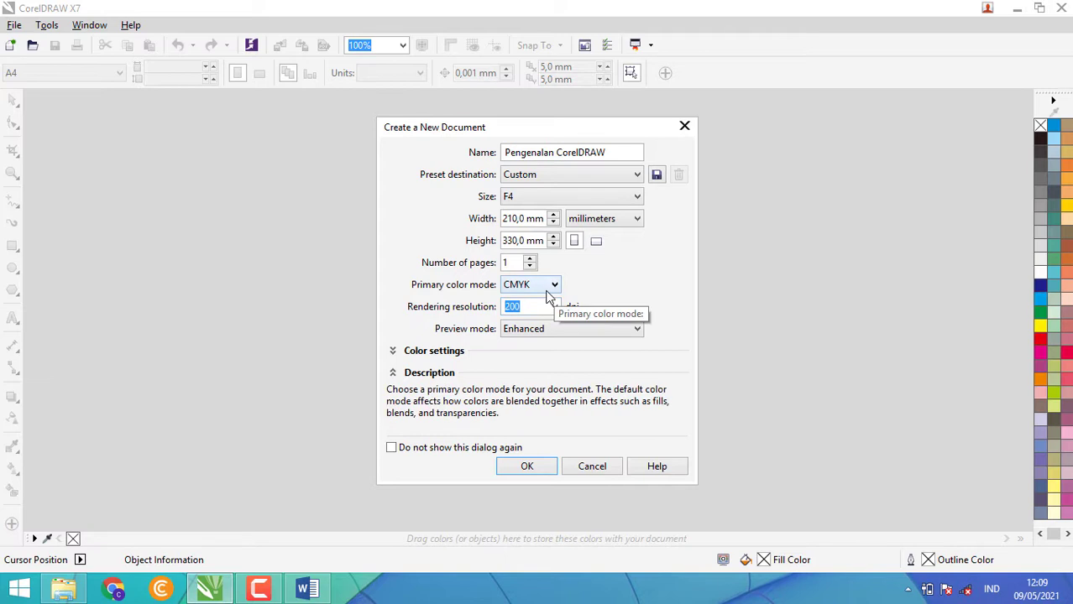
pyautogui.click(532, 287)
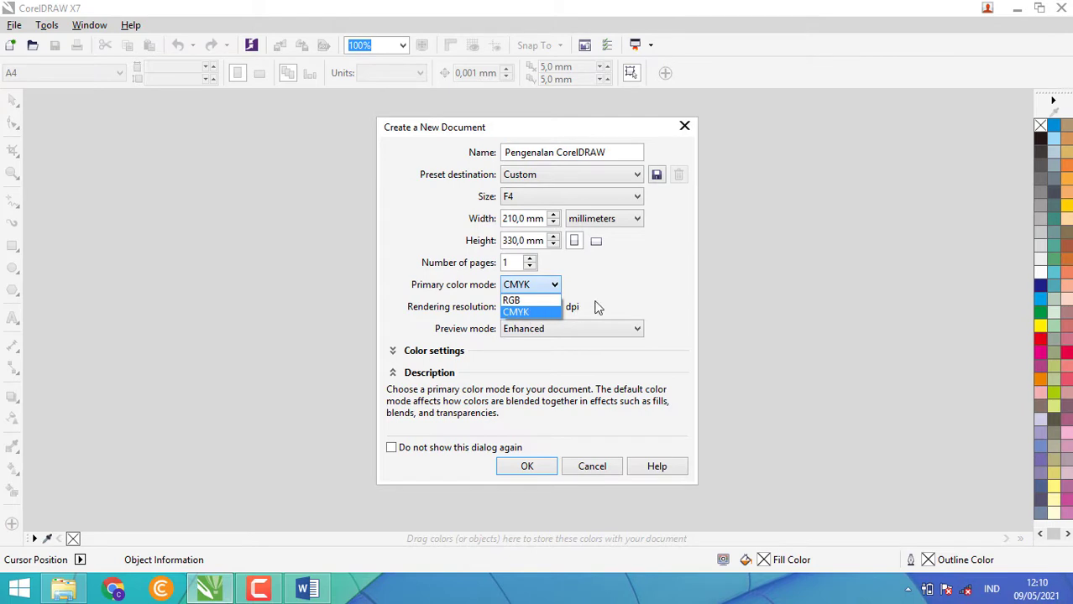
pyautogui.press('Tab')
pyautogui.click(543, 290)
pyautogui.click(541, 300)
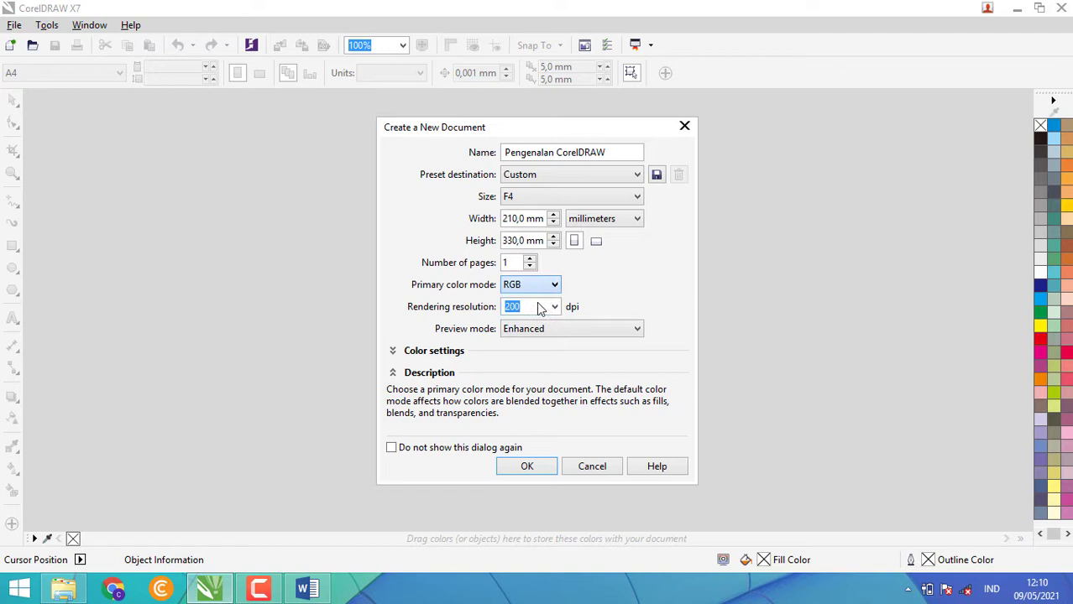
# Review the rendering resolution options, select 200 dpi, and create the document
pyautogui.click(557, 308)
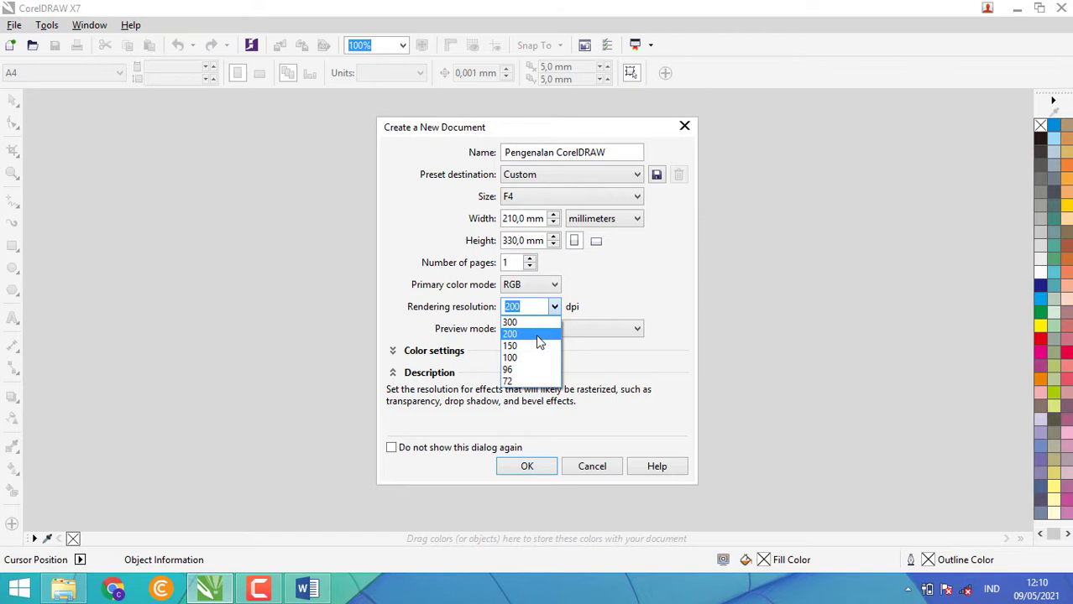
pyautogui.click(538, 336)
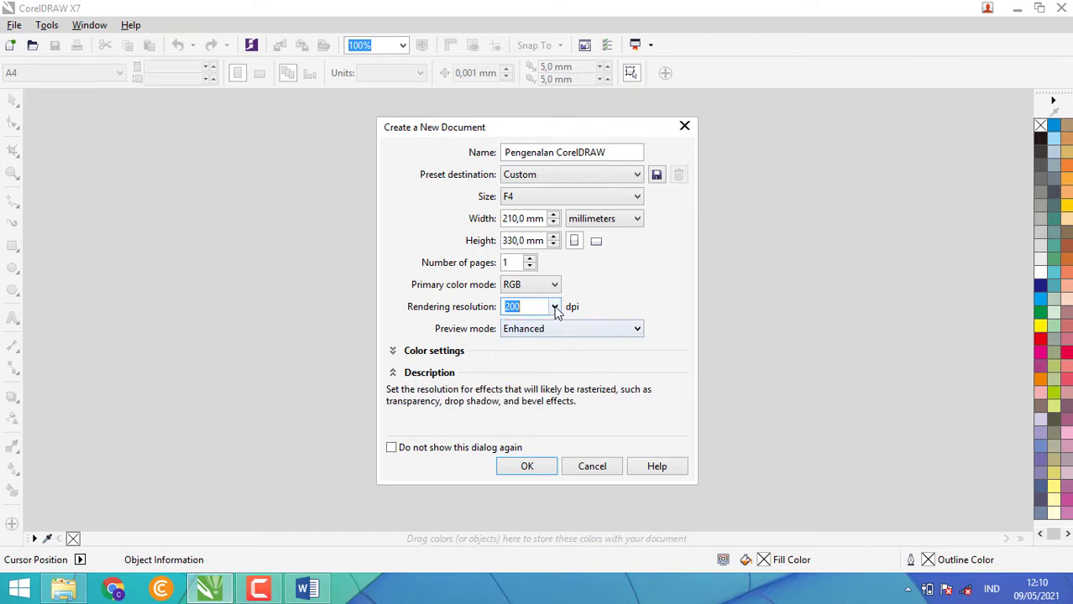
pyautogui.click(554, 308)
pyautogui.write('300')
pyautogui.click(553, 305)
pyautogui.click(510, 334)
pyautogui.click(523, 471)
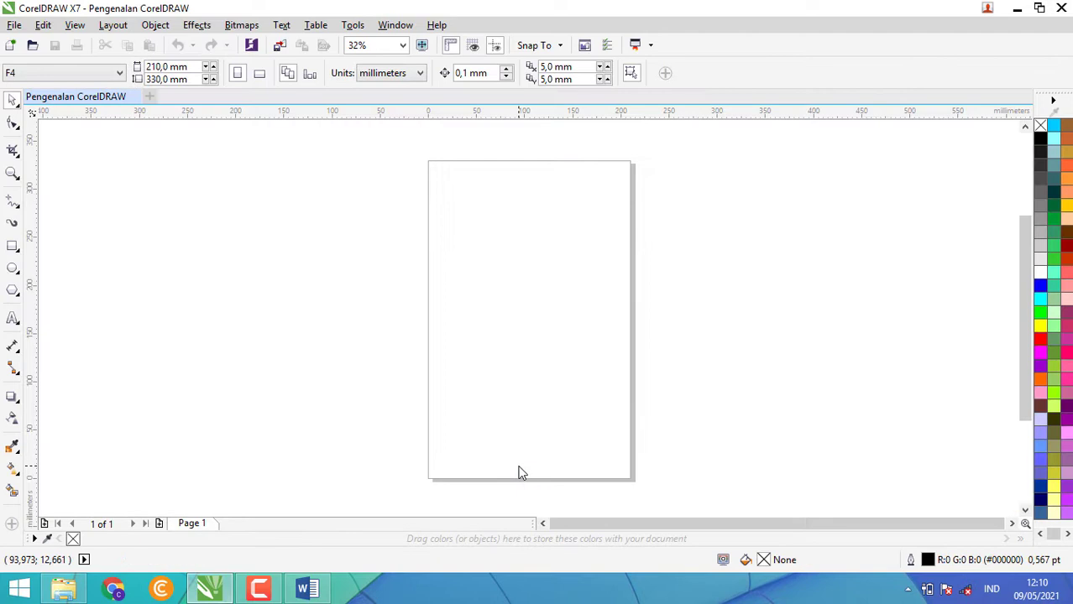
# Change the created document's page size to A4
pyautogui.moveTo(415, 158); pyautogui.dragTo(639, 484)
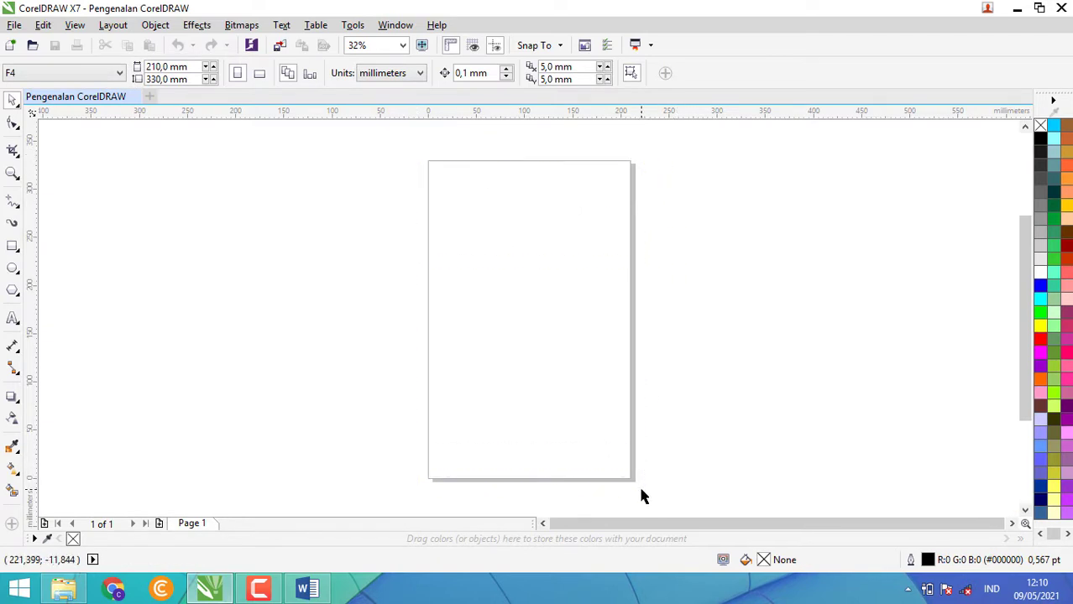
pyautogui.click(73, 76)
pyautogui.click(76, 104)
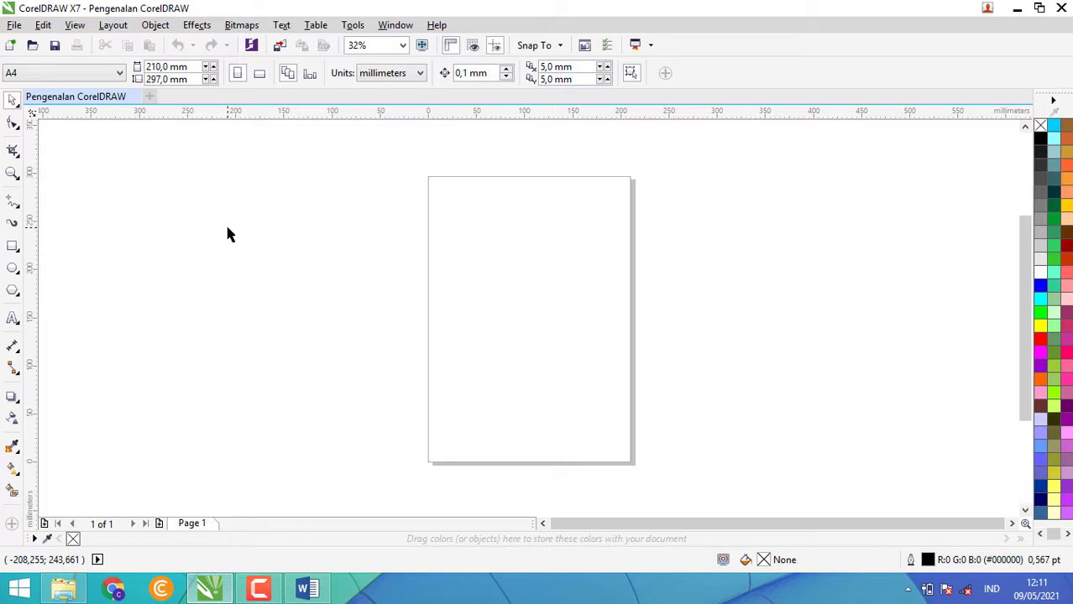
pyautogui.moveTo(390, 220); pyautogui.dragTo(449, 223)
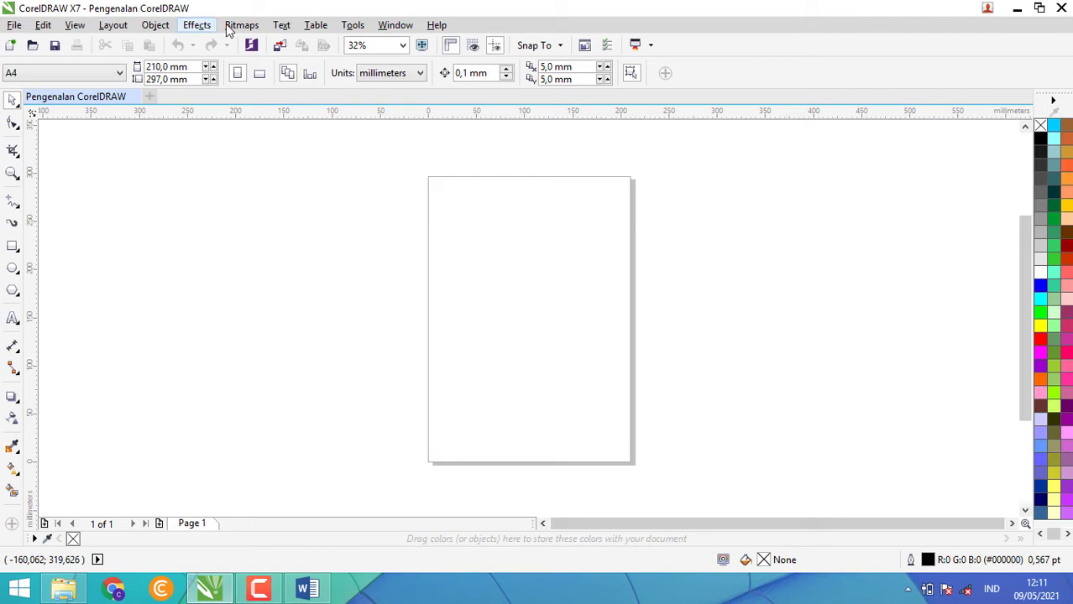
pyautogui.click(14, 26)
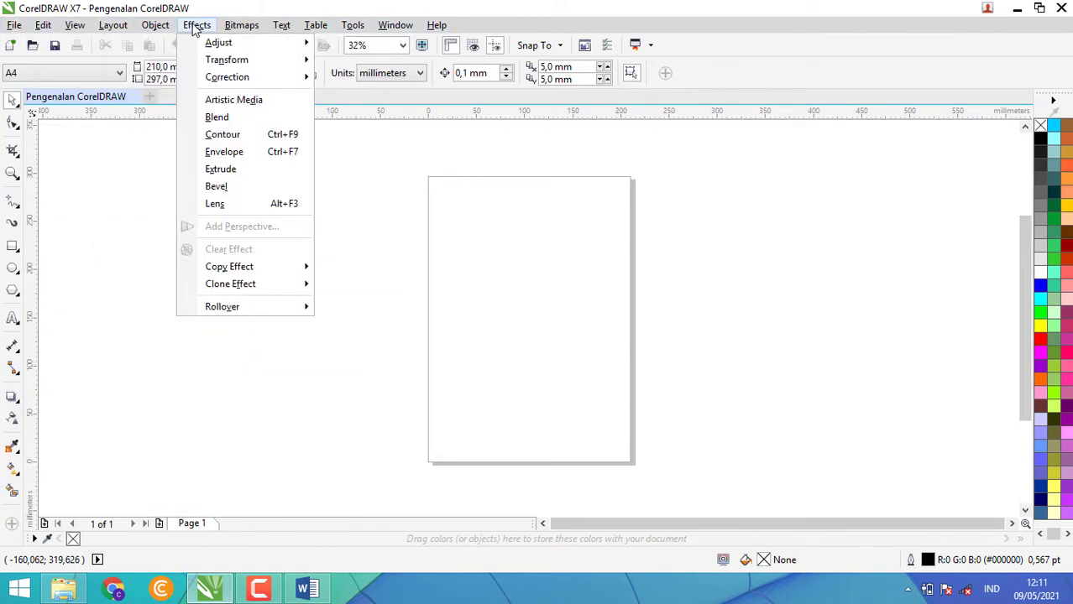
pyautogui.click(16, 26)
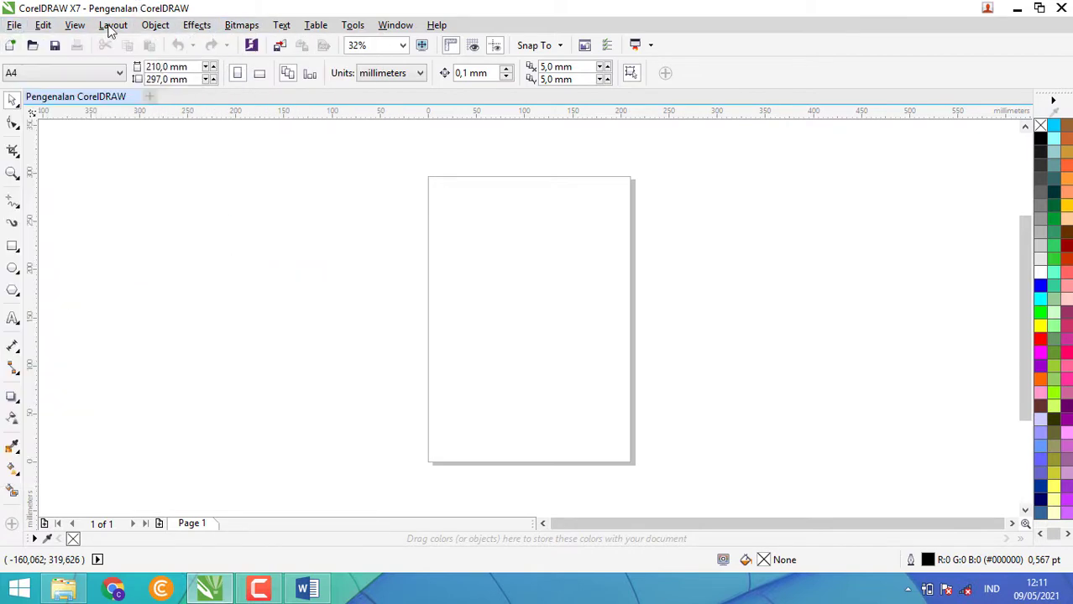
# Browse the New From Template library, inspect the two Dentist NA - Letterhead templates, and leave without opening one
pyautogui.click(14, 26)
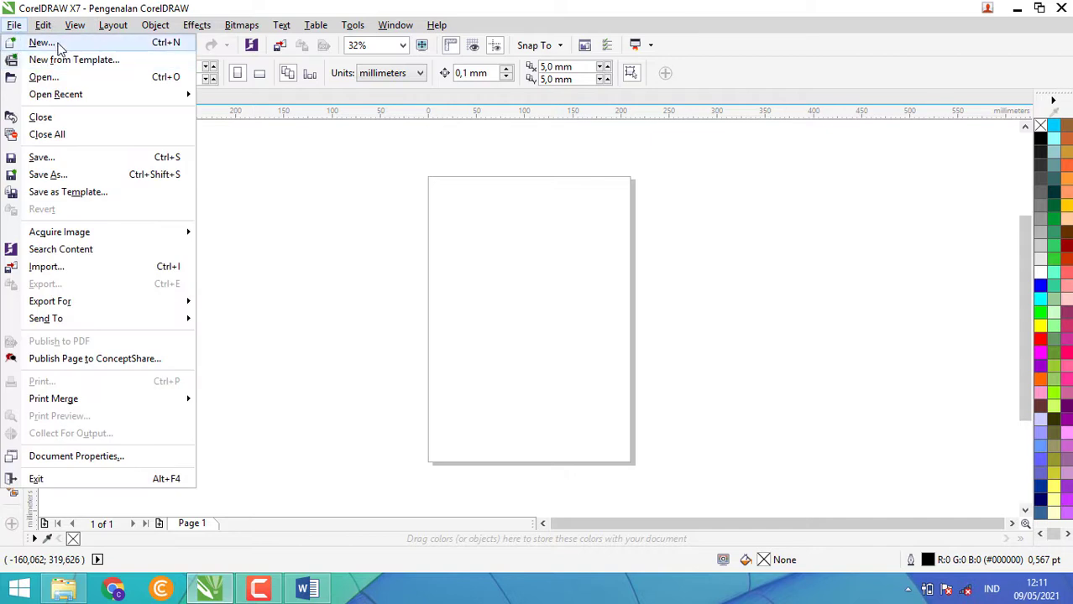
pyautogui.click(104, 61)
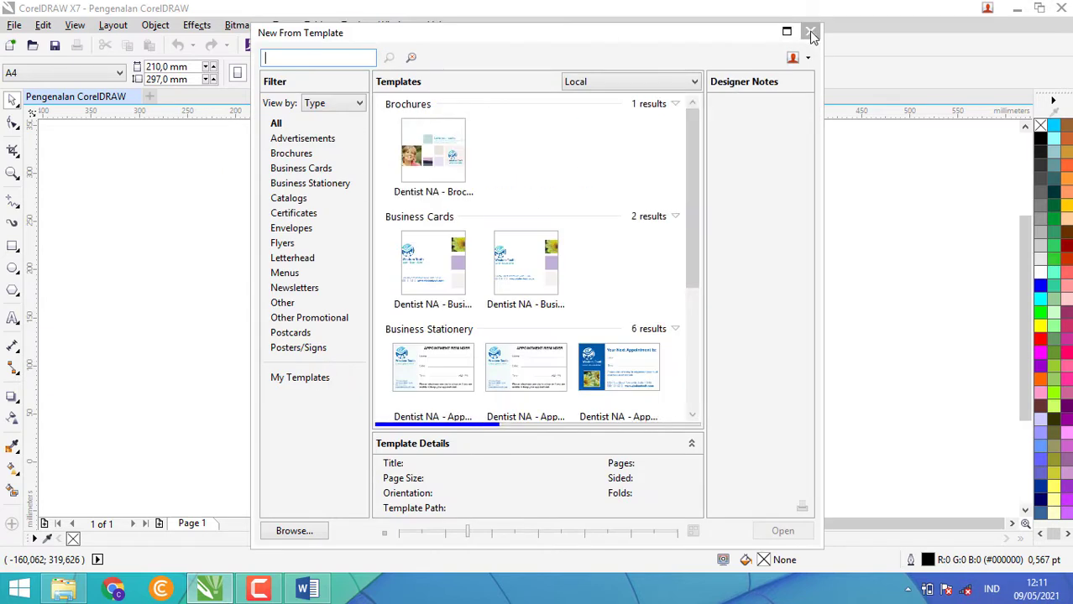
pyautogui.moveTo(690, 133); pyautogui.dragTo(687, 221)
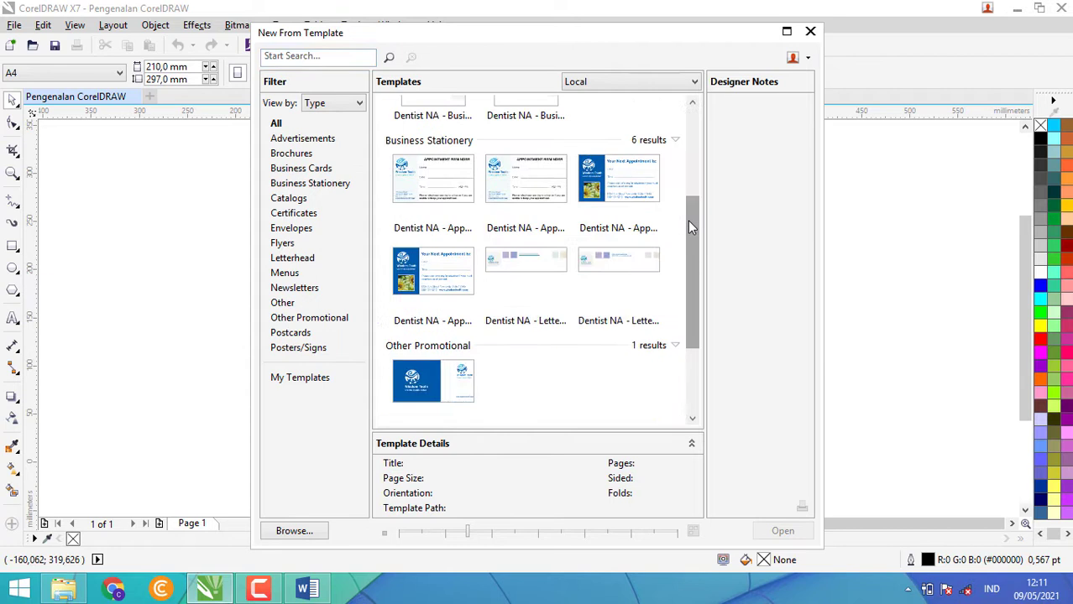
pyautogui.click(396, 279)
pyautogui.click(496, 283)
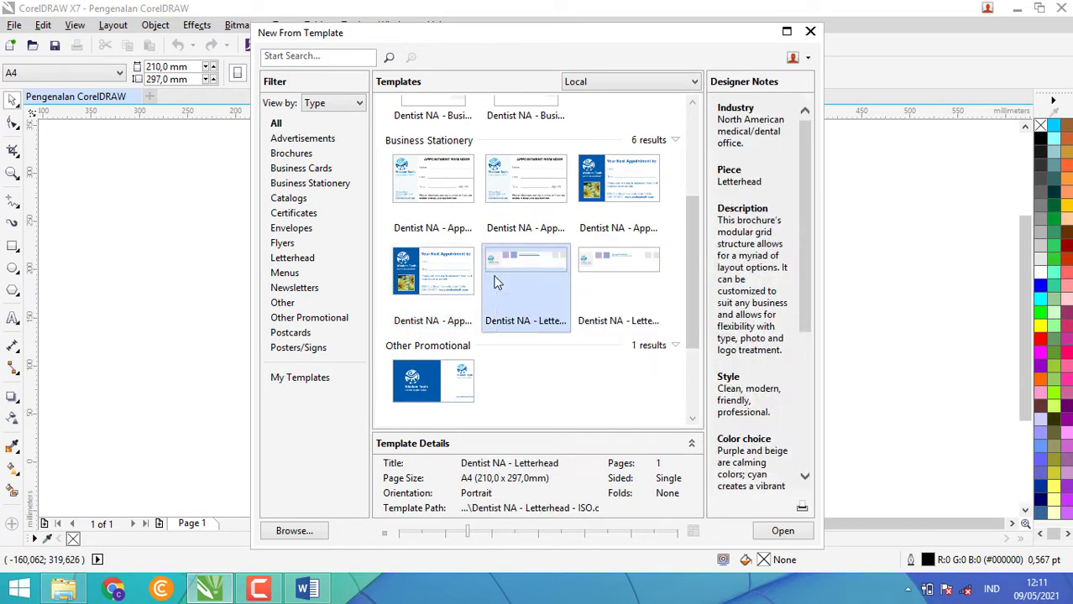
pyautogui.click(635, 265)
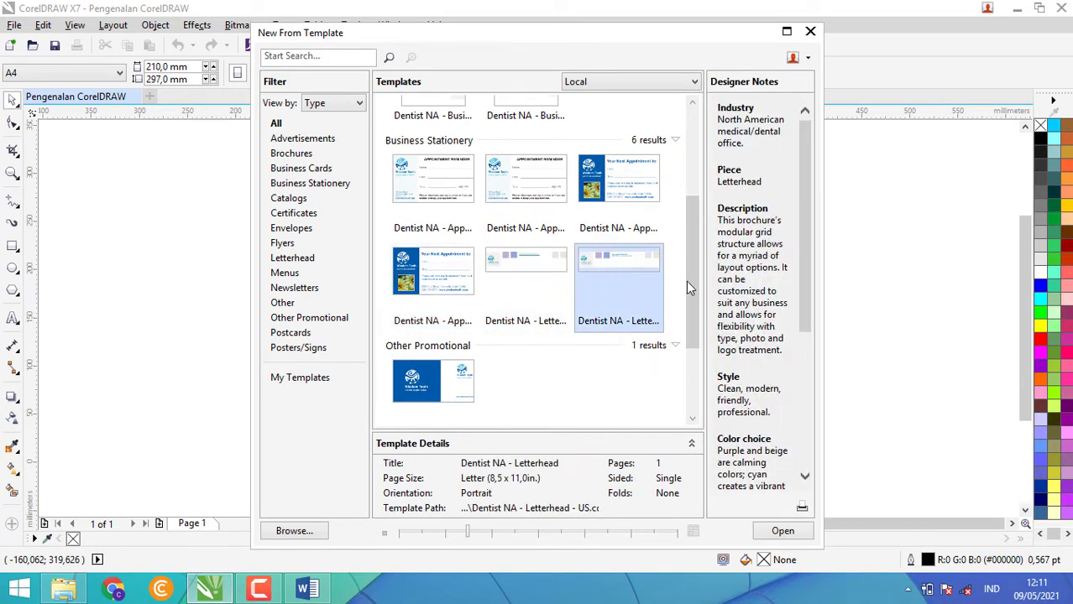
pyautogui.moveTo(686, 280); pyautogui.dragTo(687, 198)
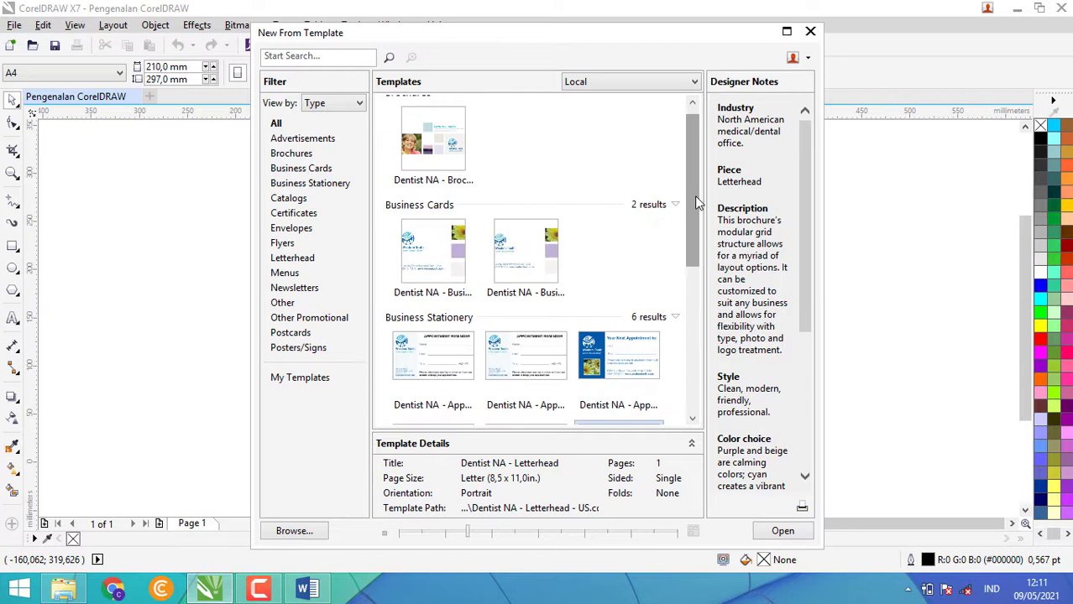
pyautogui.click(658, 93)
pyautogui.click(587, 130)
pyautogui.click(810, 32)
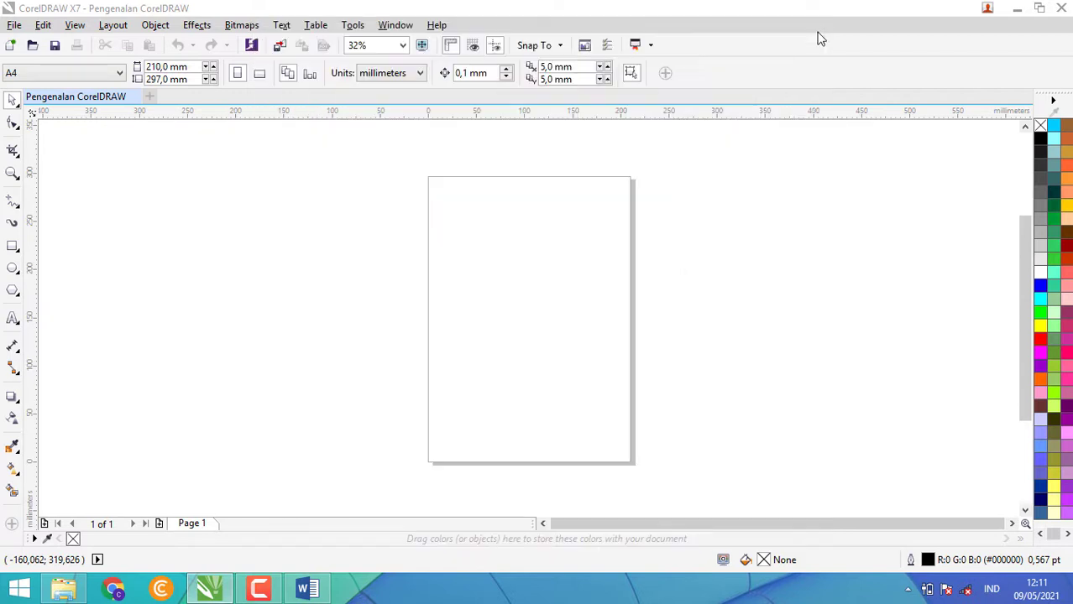
# Start saving the drawing to the Desktop as "Pengenalan CorelDRAW" in the CDR - CorelDRAW file format
pyautogui.click(14, 26)
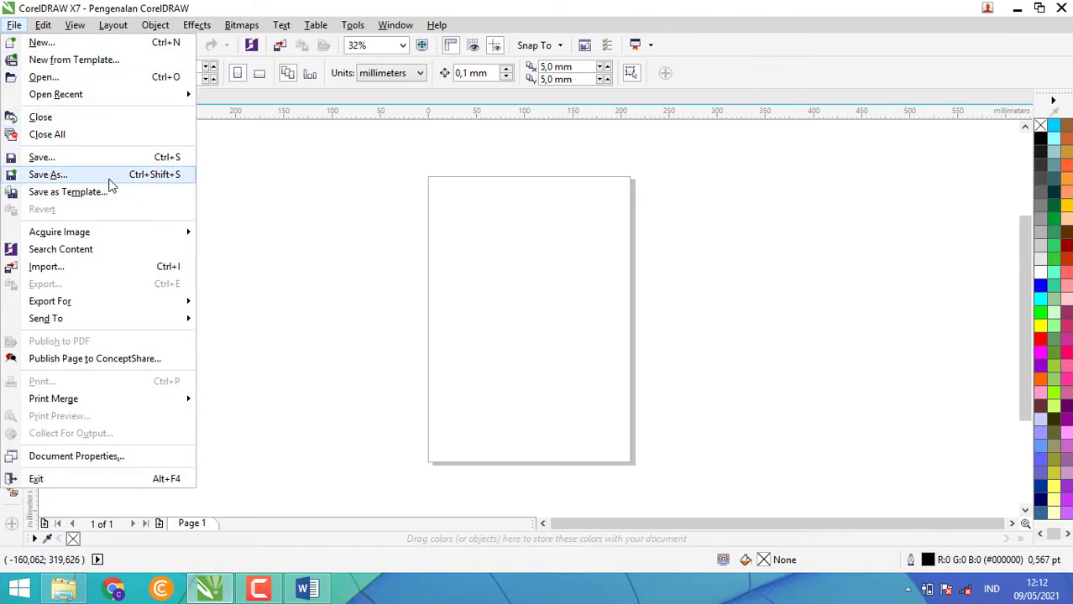
pyautogui.click(113, 162)
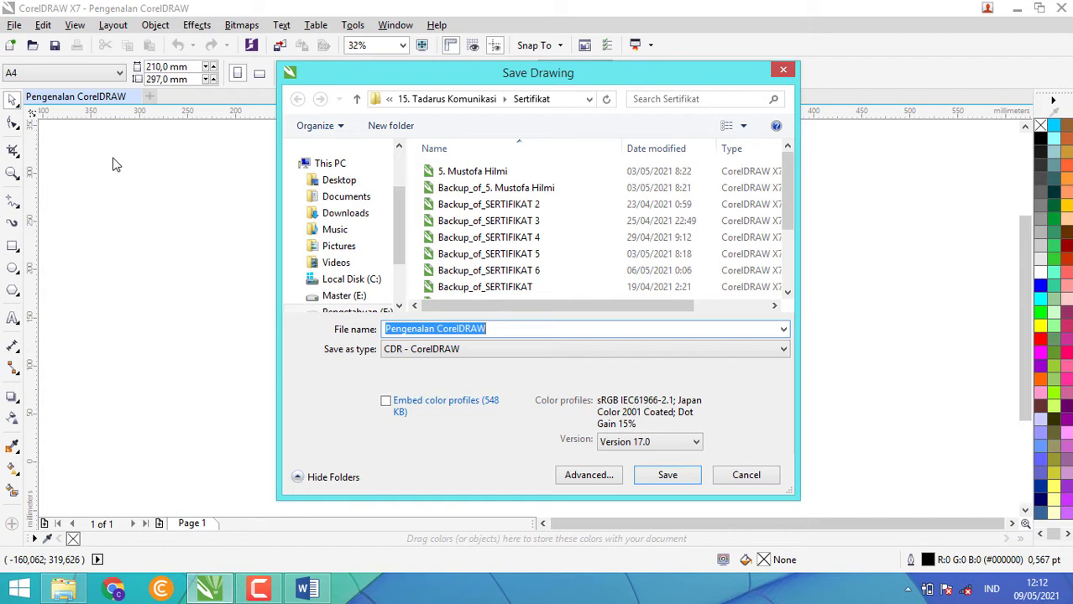
pyautogui.click(361, 181)
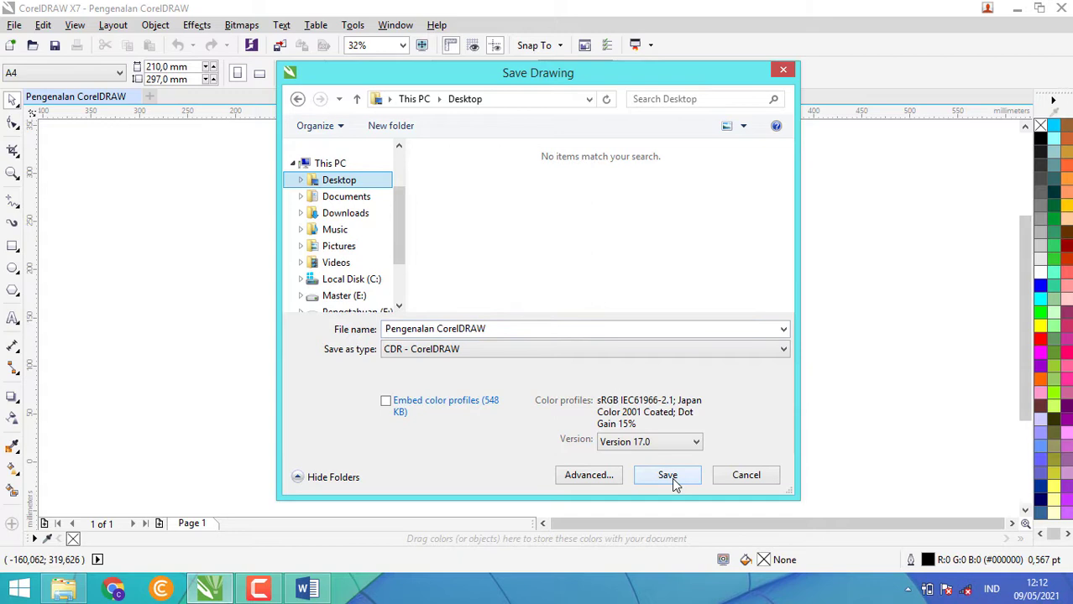
pyautogui.click(585, 350)
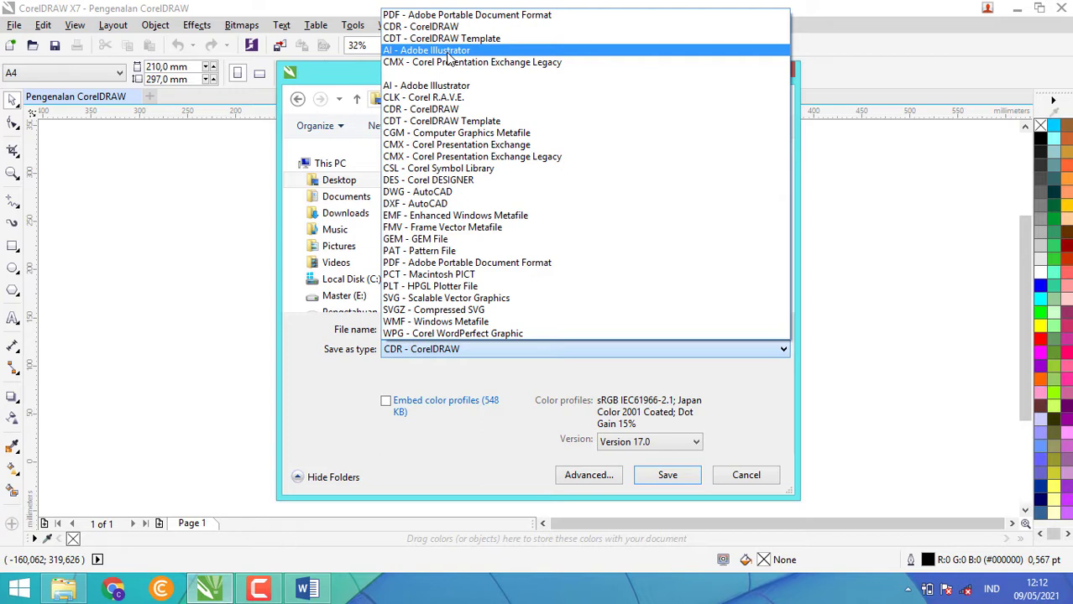
pyautogui.click(448, 26)
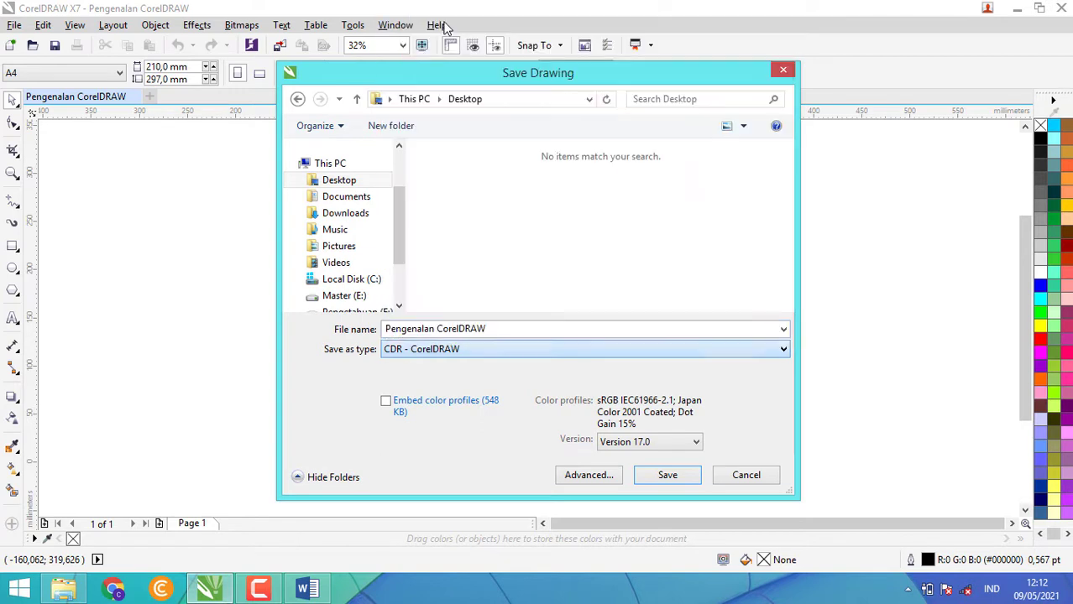
# Examine which CorelDRAW file versions the drawing can be saved in
pyautogui.click(632, 448)
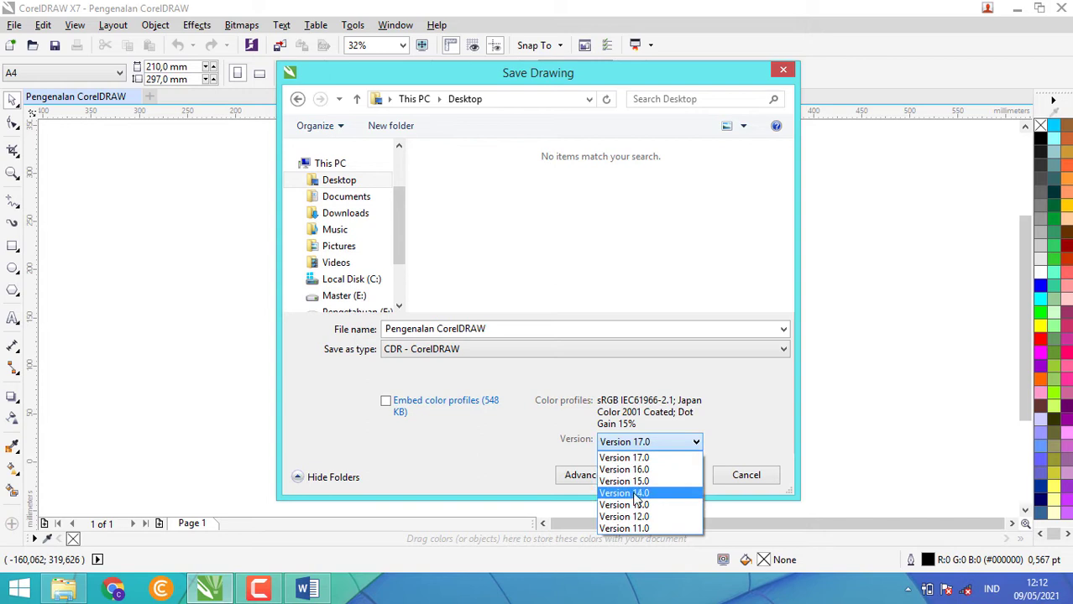
pyautogui.click(636, 443)
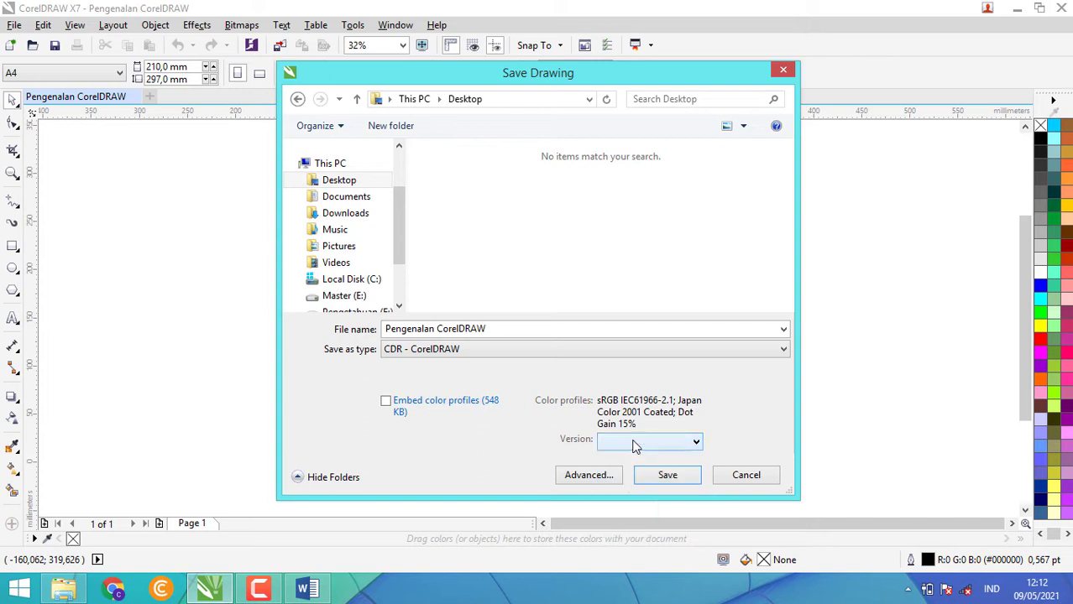
pyautogui.click(648, 446)
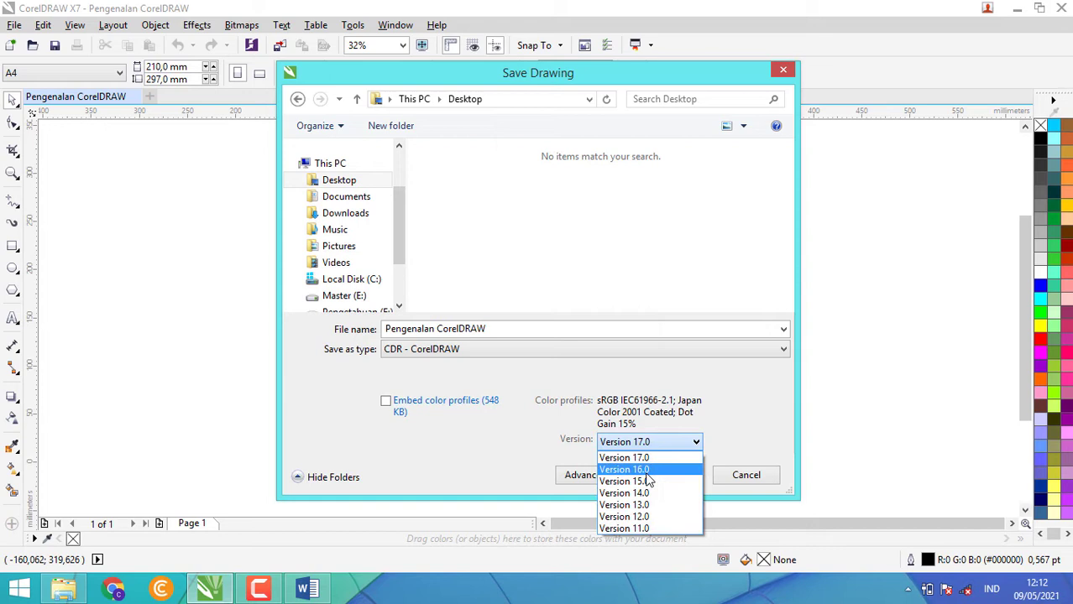
pyautogui.click(754, 448)
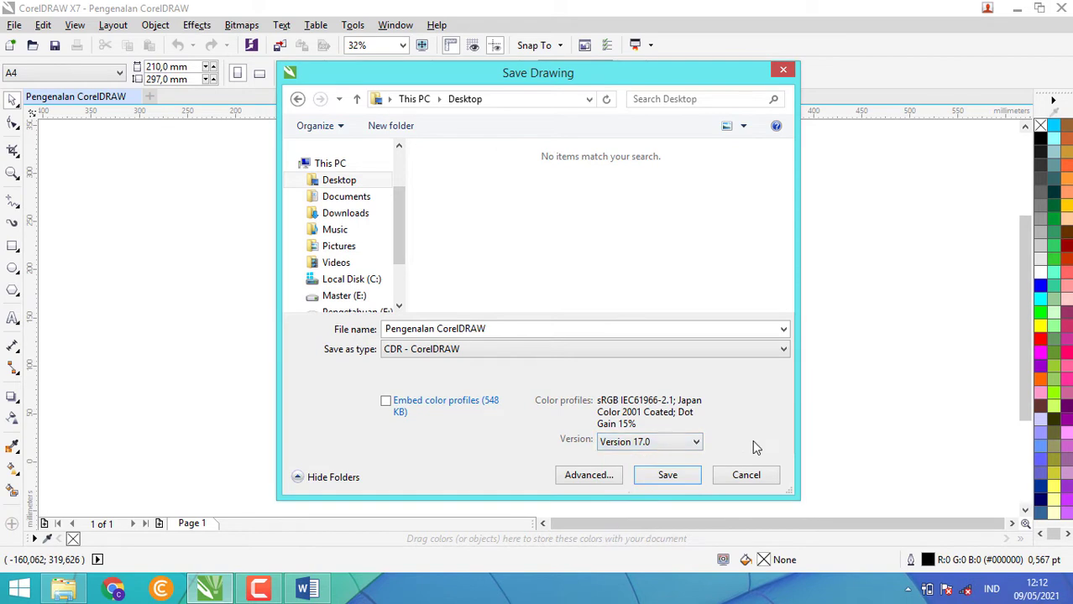
pyautogui.press('super+c')
pyautogui.click(691, 440)
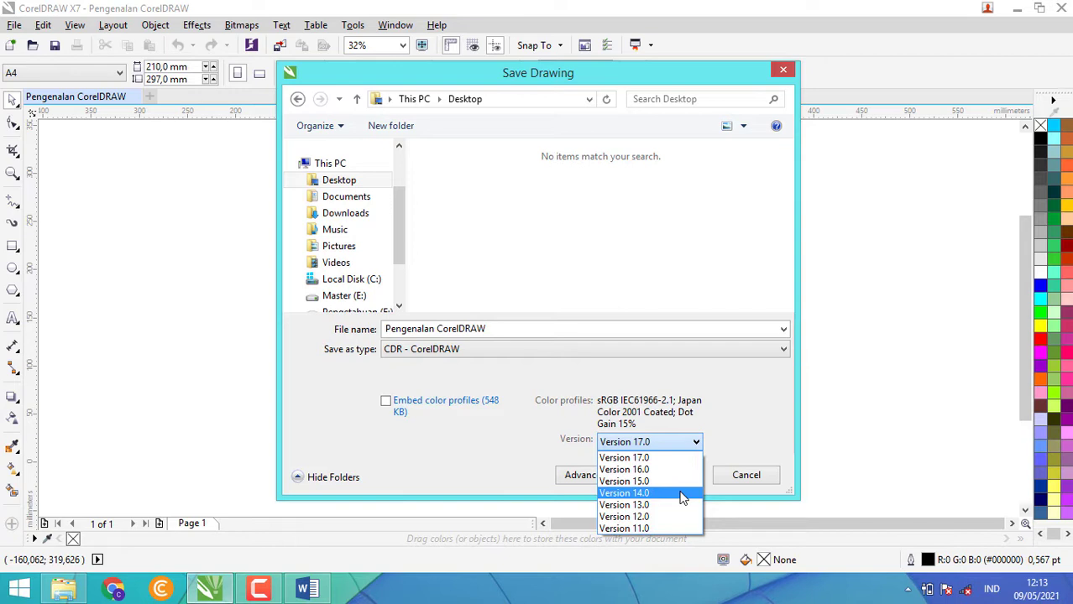
pyautogui.click(734, 441)
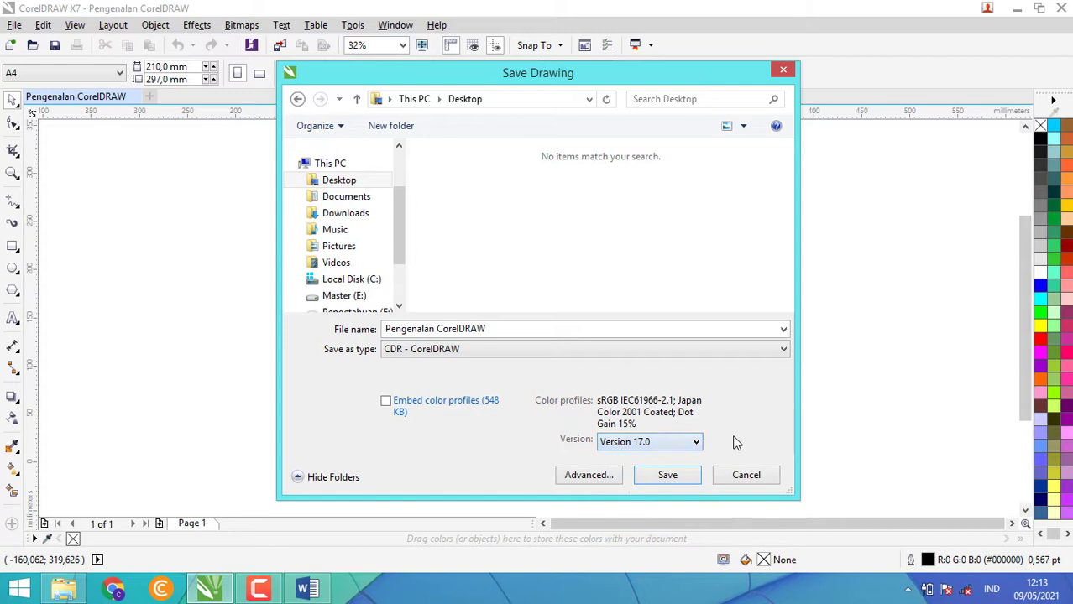
pyautogui.click(696, 441)
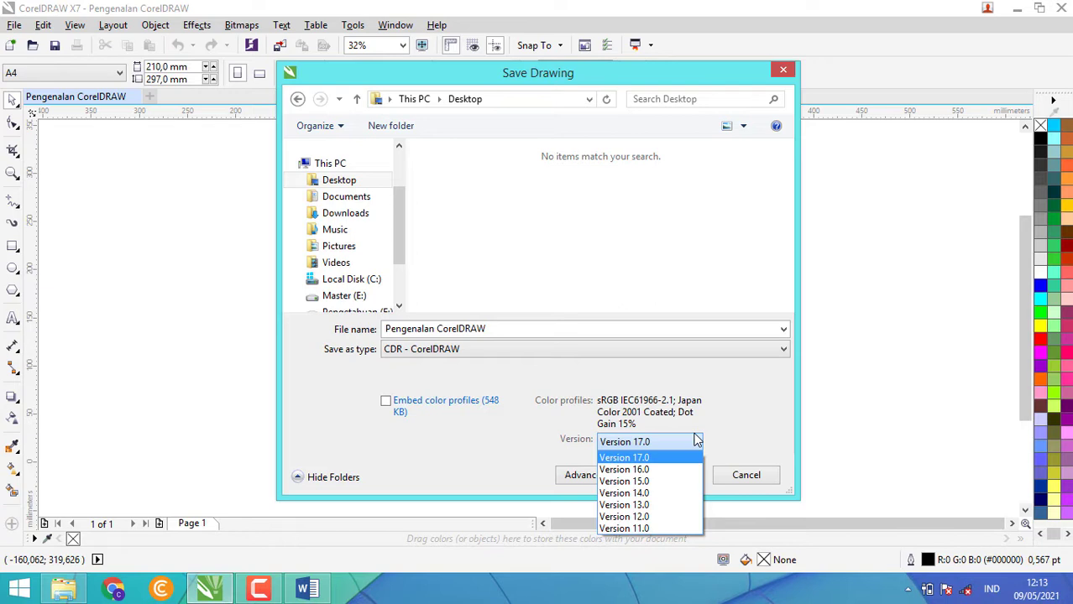
pyautogui.click(734, 445)
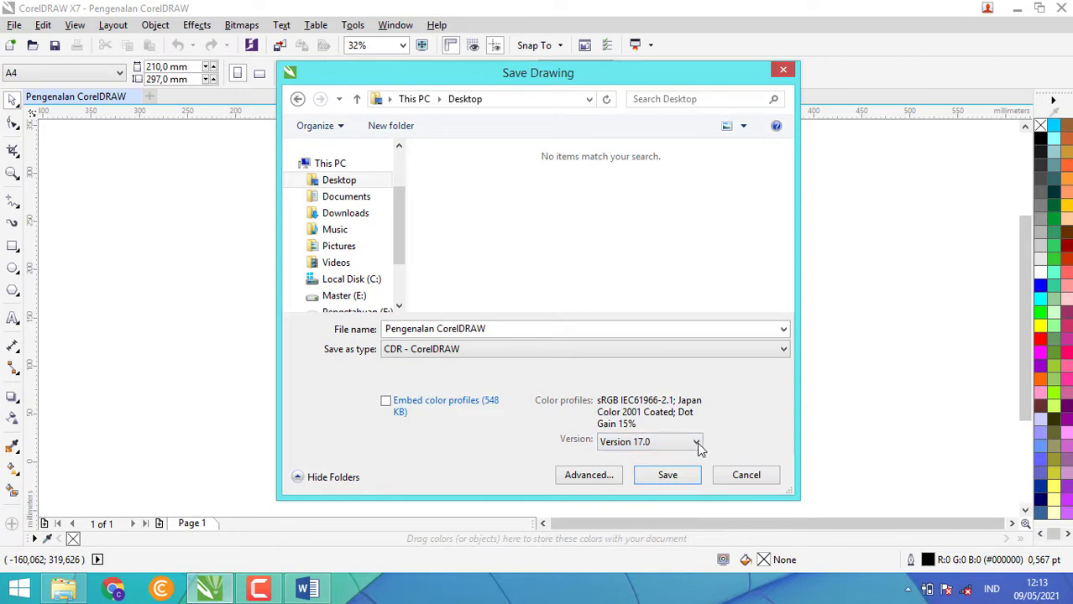
pyautogui.click(697, 444)
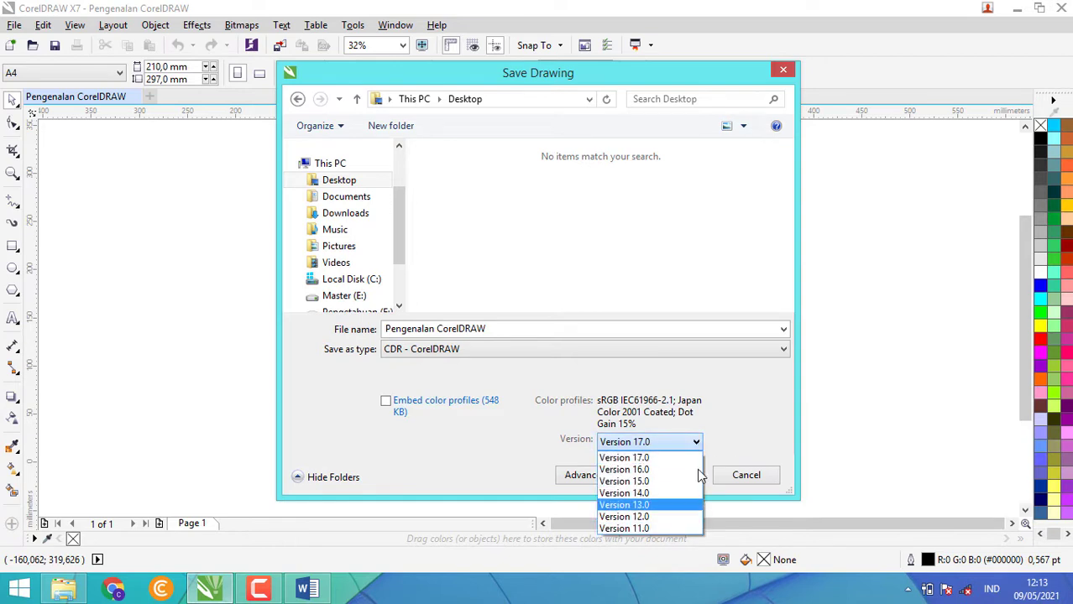
pyautogui.click(738, 436)
# Keep Version 17.0 as the file version and save the drawing
pyautogui.click(680, 446)
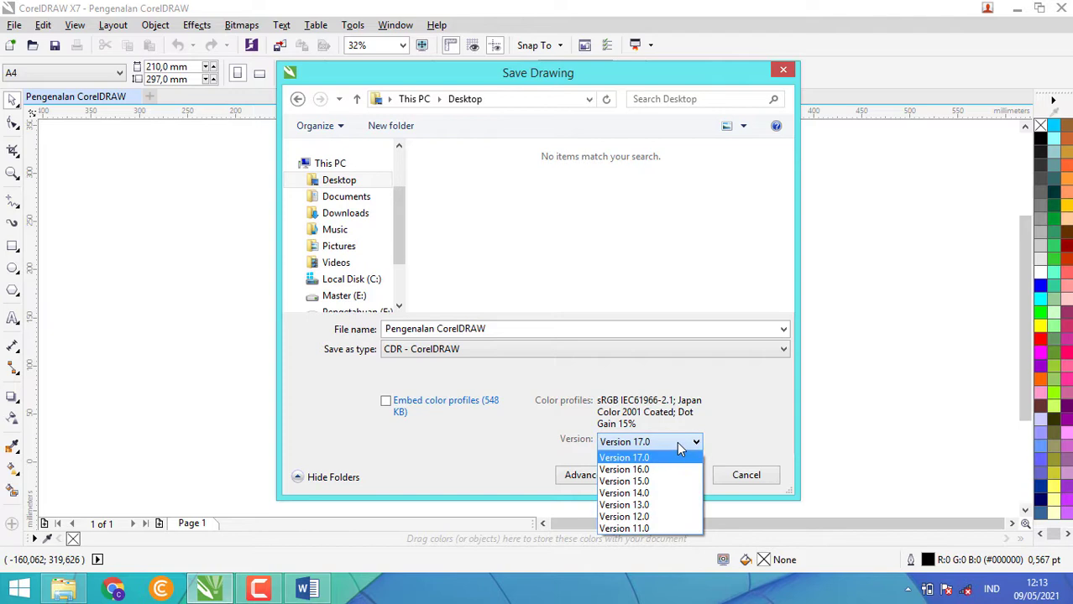
pyautogui.click(689, 444)
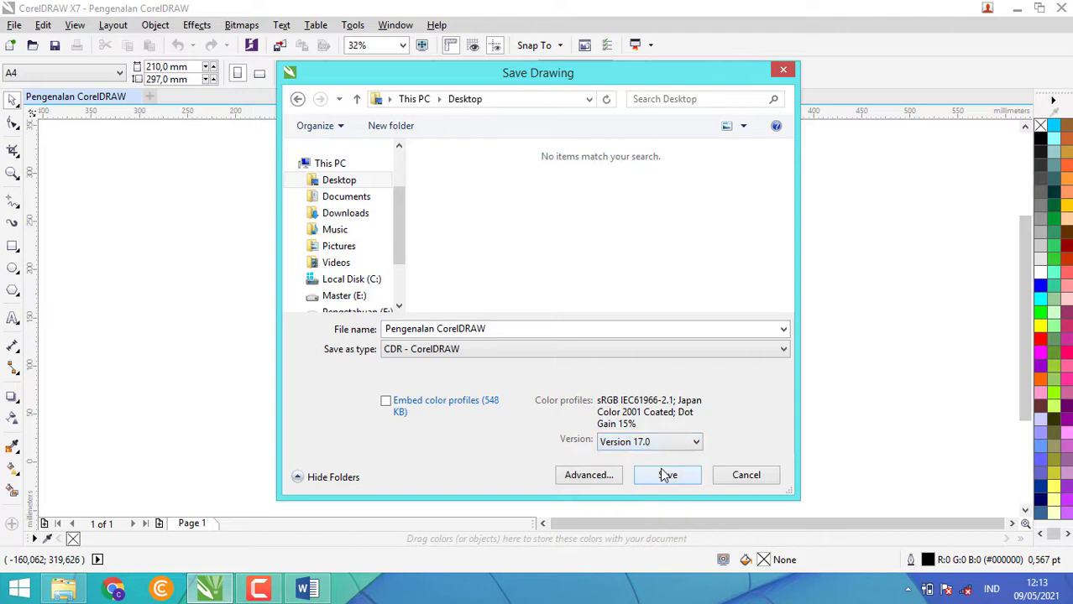
pyautogui.click(663, 472)
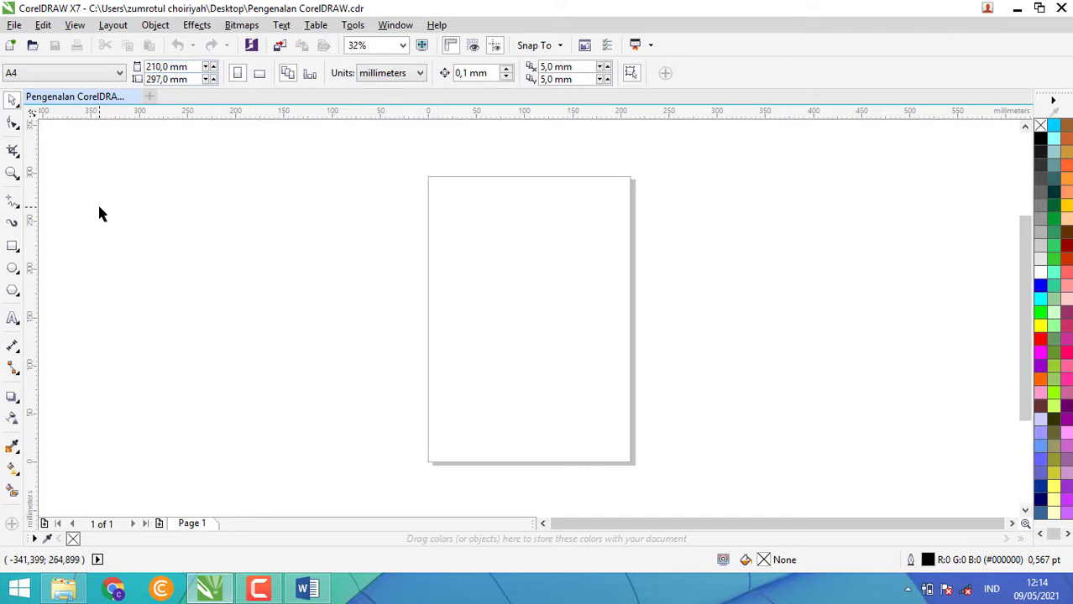
pyautogui.click(14, 25)
pyautogui.click(15, 24)
pyautogui.click(42, 25)
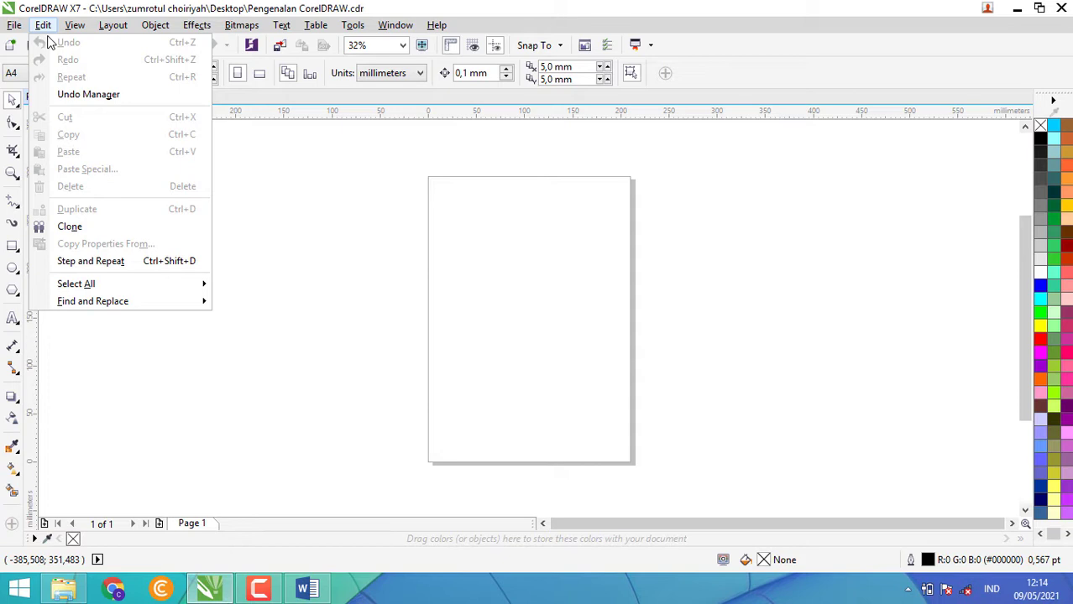
pyautogui.click(349, 272)
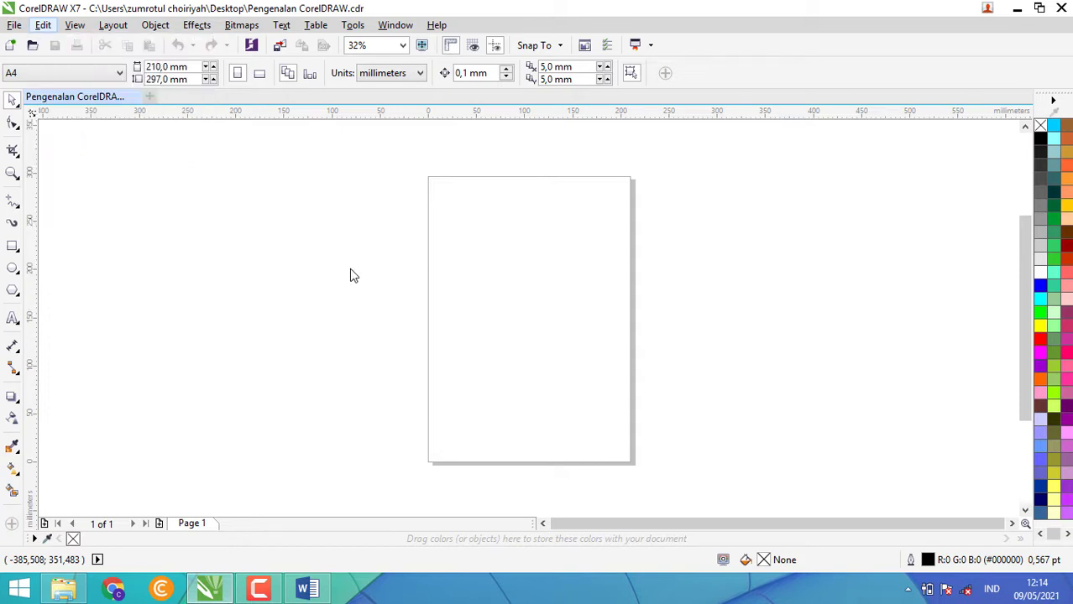
# Draw three overlapping rectangles across the page, the first about 249 × 146 mm and the last about 230 × 152 mm, and deselect them
pyautogui.click(12, 247)
pyautogui.moveTo(447, 196); pyautogui.dragTo(689, 338)
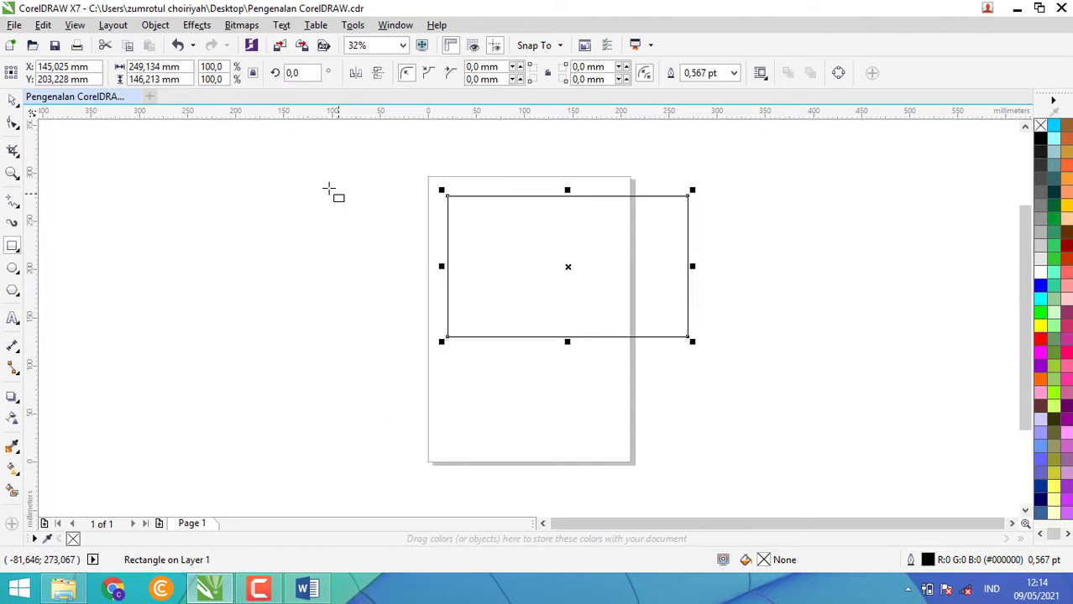
pyautogui.moveTo(329, 189); pyautogui.dragTo(570, 353)
pyautogui.moveTo(235, 244); pyautogui.dragTo(457, 389)
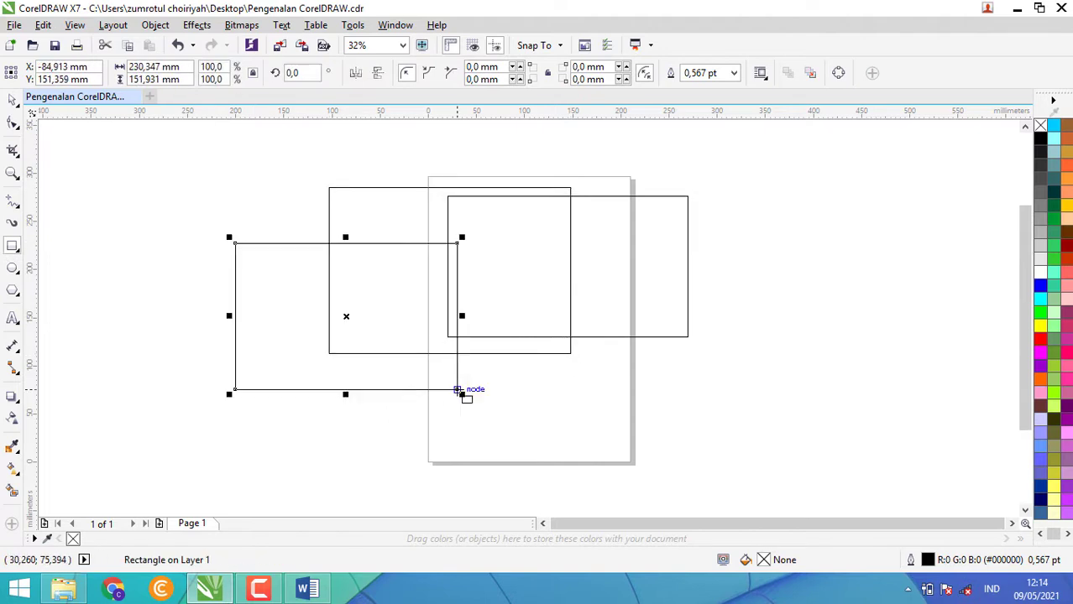
pyautogui.click(12, 99)
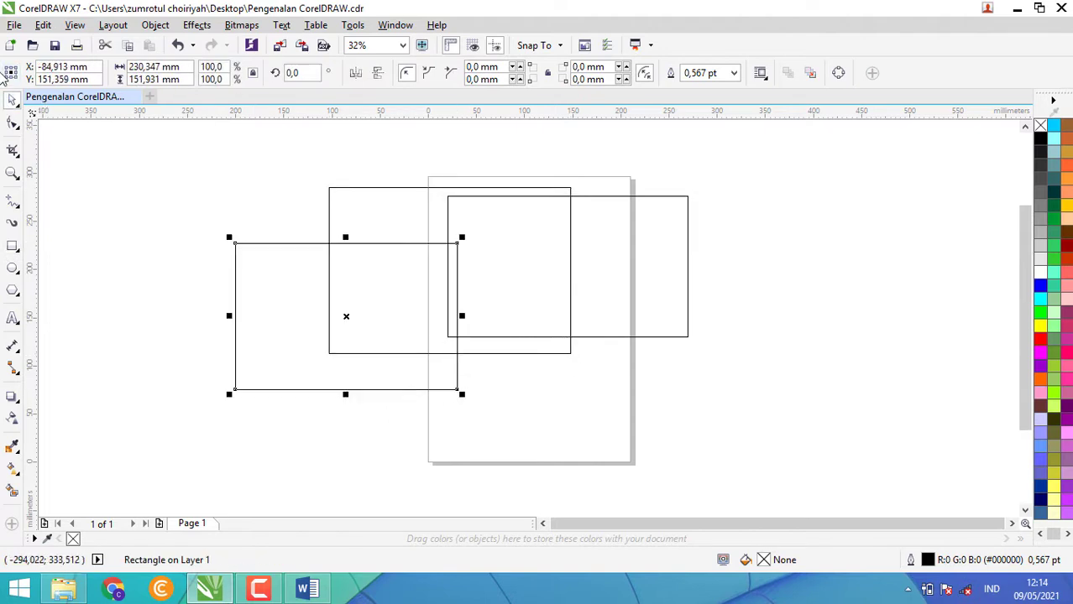
pyautogui.click(183, 275)
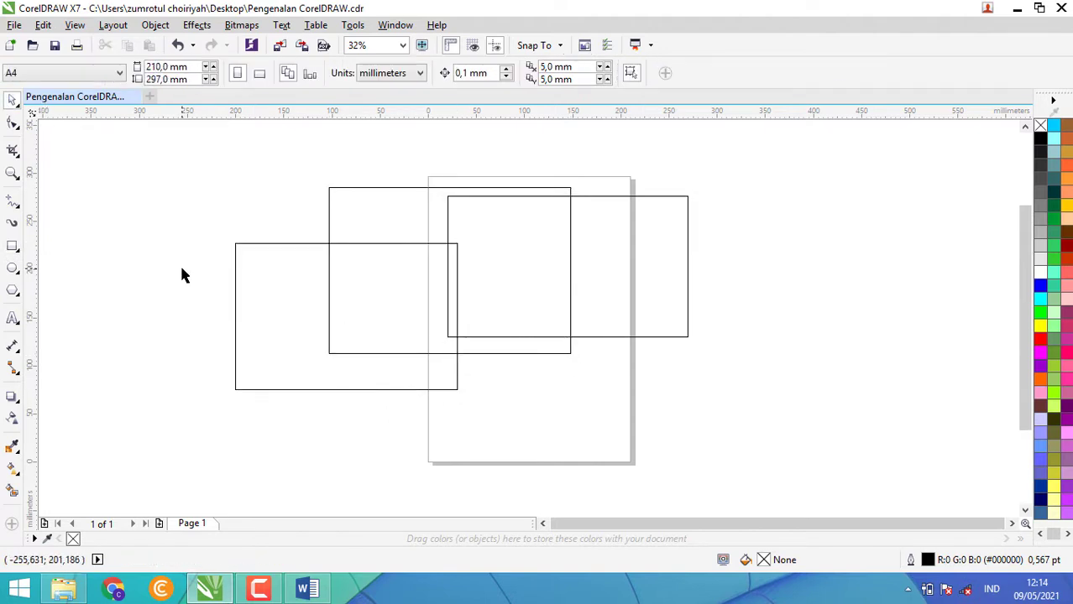
# Undo the creation of all three rectangles and redo it
pyautogui.hotkey('ctrl', 'z')
pyautogui.hotkey('ctrl', 'z')
pyautogui.hotkey('ctrl', 'z')
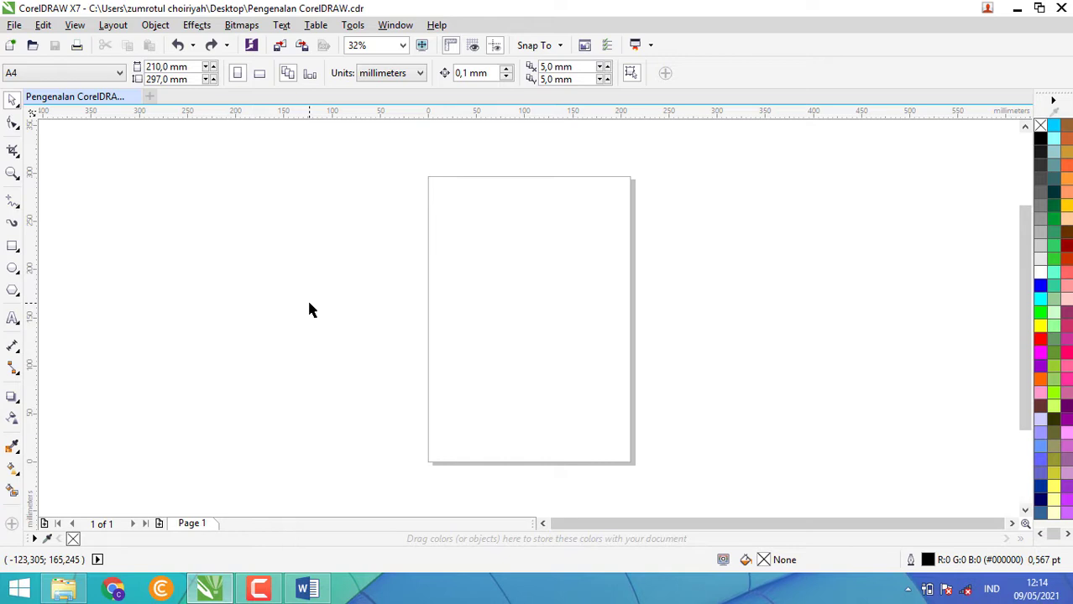
pyautogui.hotkey('ctrl', 'shift', 'z')
pyautogui.hotkey('ctrl', 'shift', 'z')
pyautogui.hotkey('ctrl', 'shift', 'z')
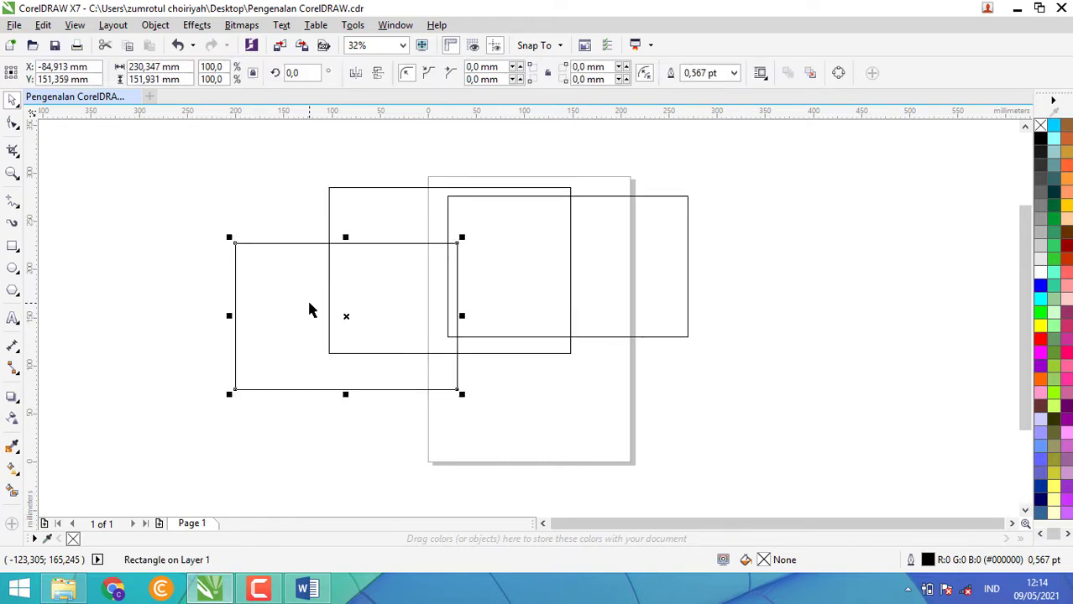
# Cut the selected 230 × 152 mm rectangle and paste it back onto the drawing
pyautogui.click(43, 28)
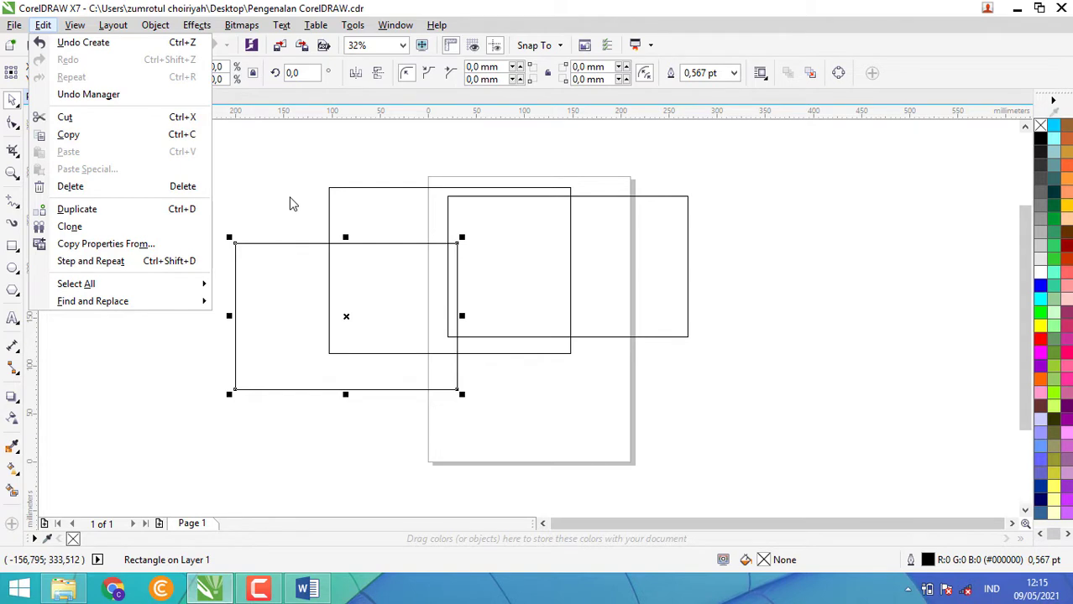
pyautogui.click(52, 26)
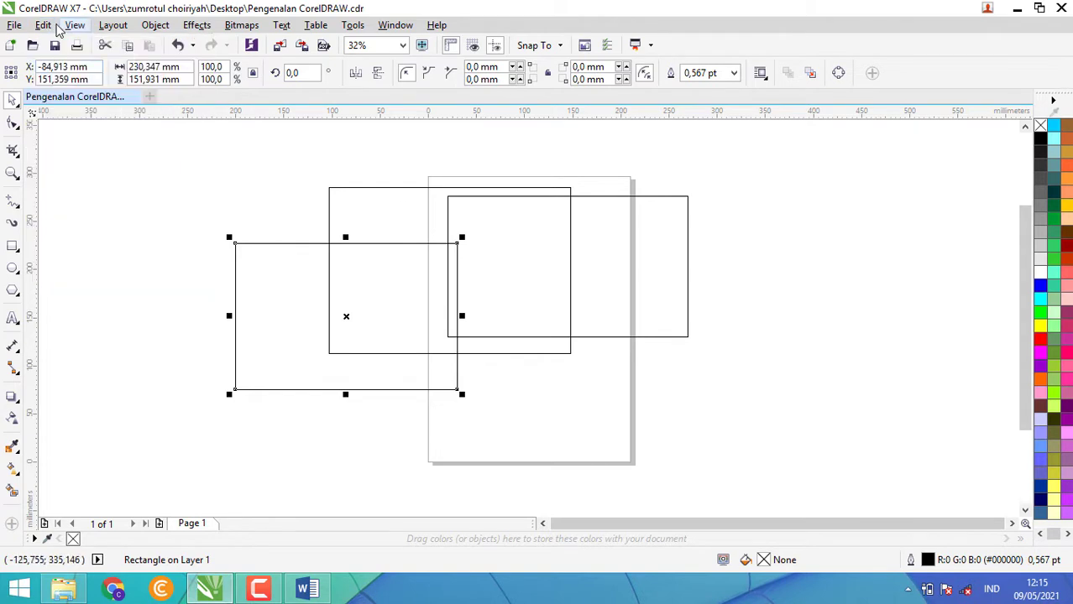
pyautogui.click(45, 26)
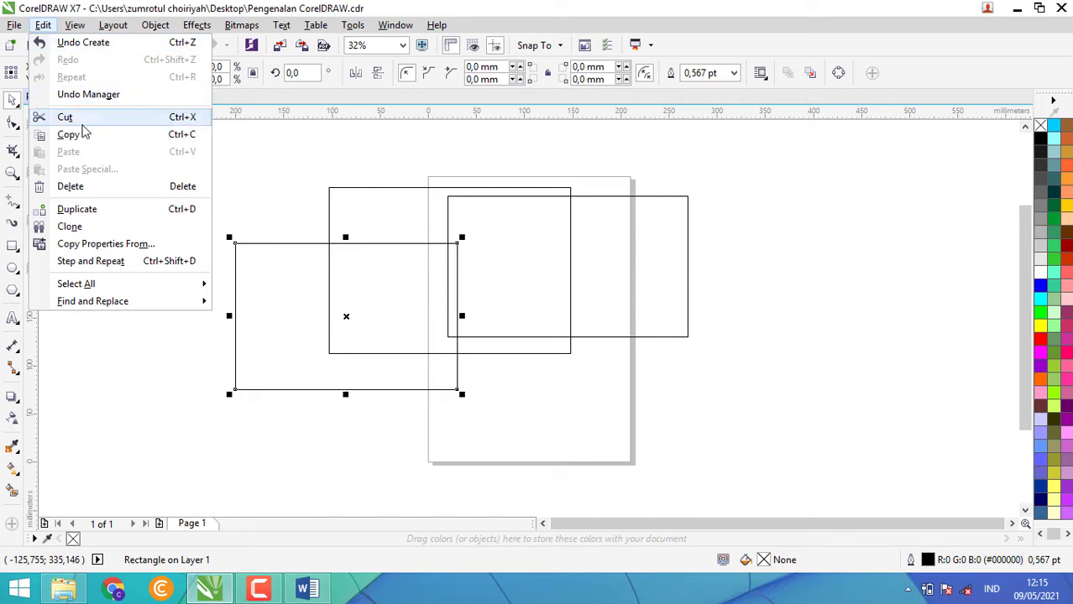
pyautogui.click(270, 288)
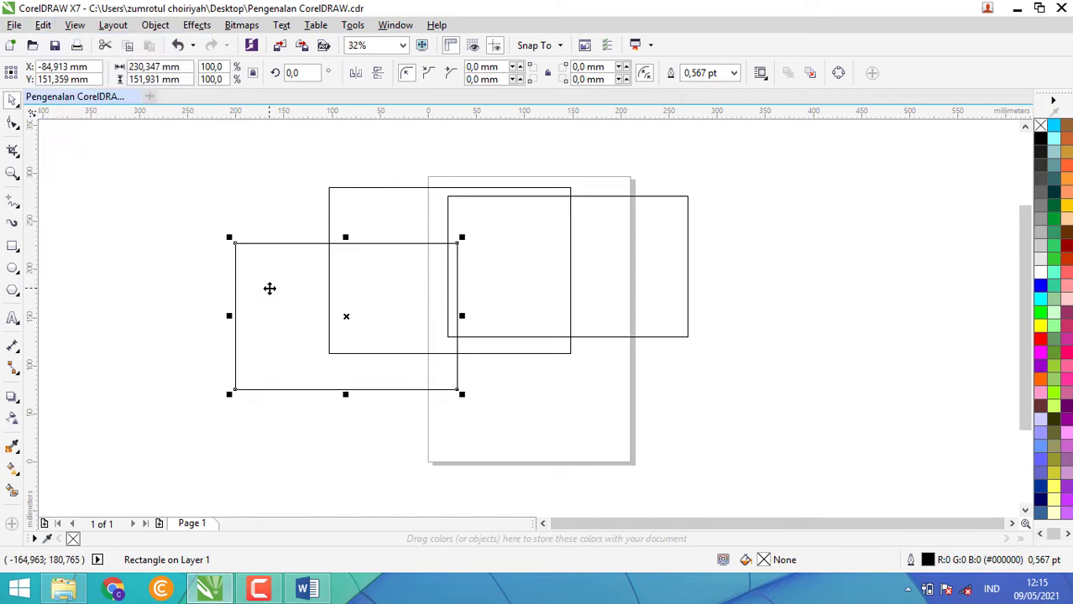
pyautogui.press('Delete')
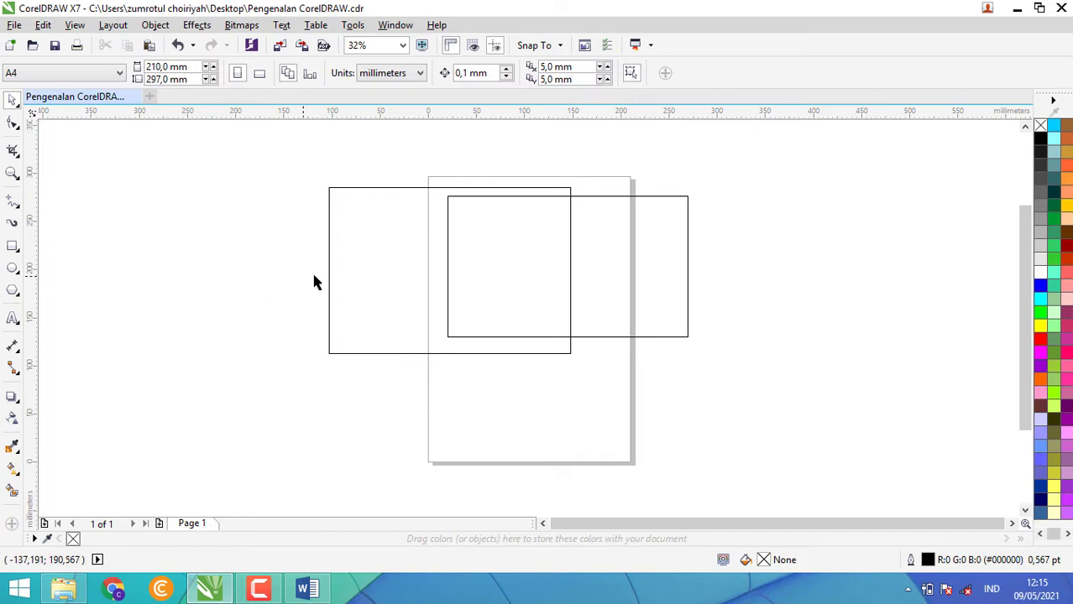
pyautogui.hotkey('ctrl', 'v')
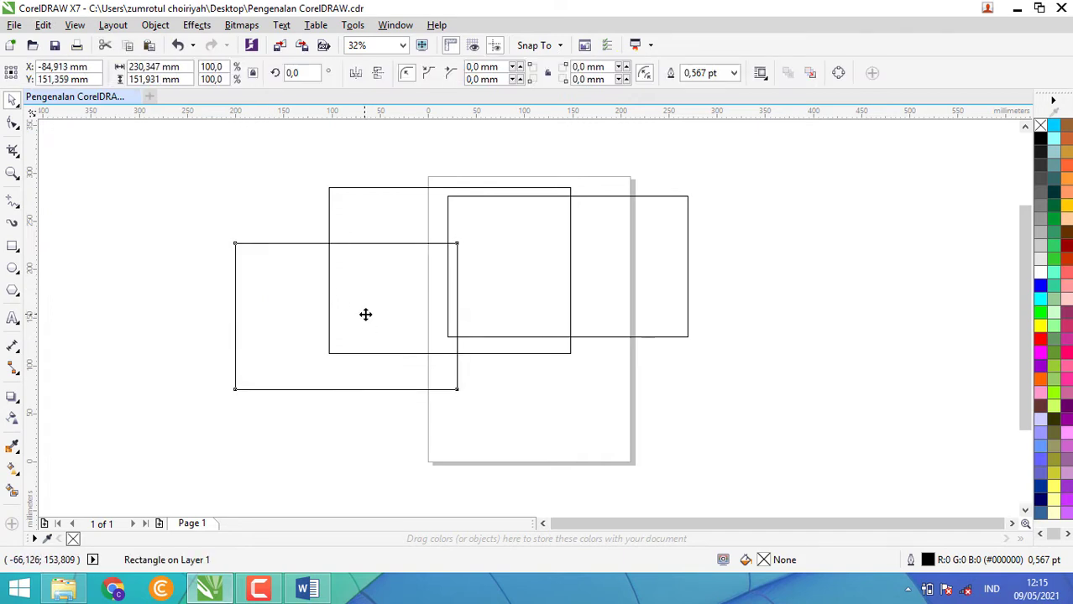
# Move the pasted rectangle off the page to about X 379 mm, Y 95 mm, and cut and paste it there again
pyautogui.moveTo(365, 316); pyautogui.dragTo(810, 369)
pyautogui.press('Delete')
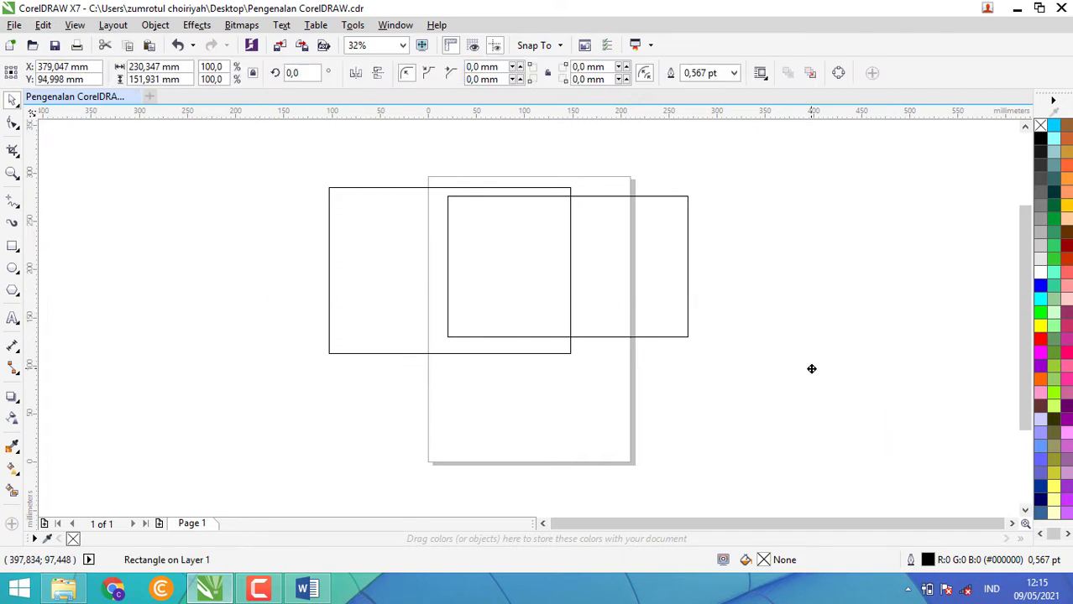
pyautogui.hotkey('ctrl', 'z')
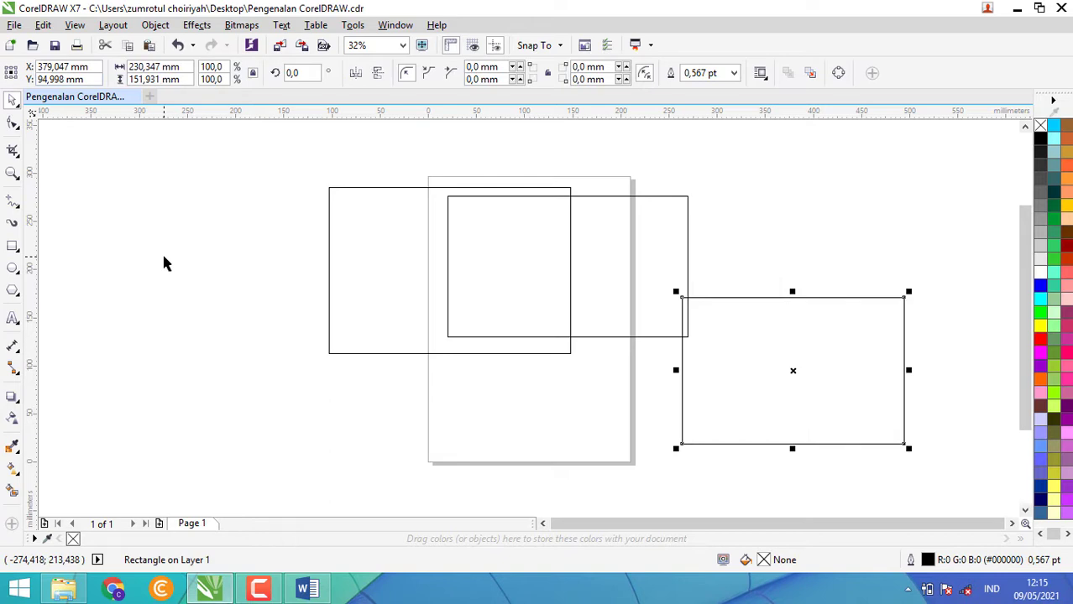
# Copy the off-page rectangle and paste it twice, placing the copies at about X 199, Y 88 mm and X -200, Y 130 mm
pyautogui.click(43, 24)
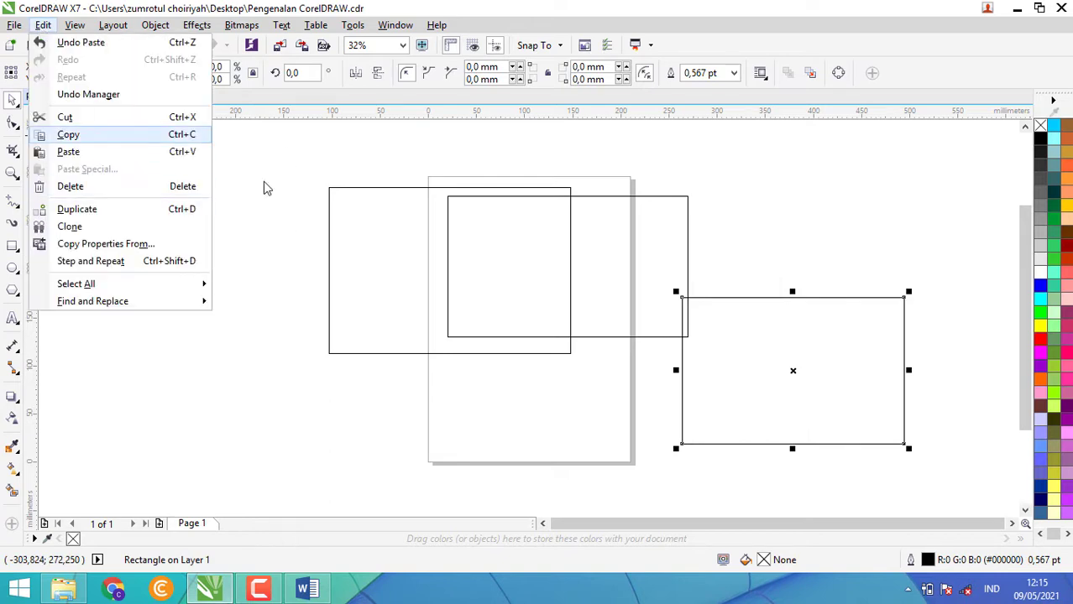
pyautogui.click(456, 290)
pyautogui.click(793, 378)
pyautogui.click(795, 382)
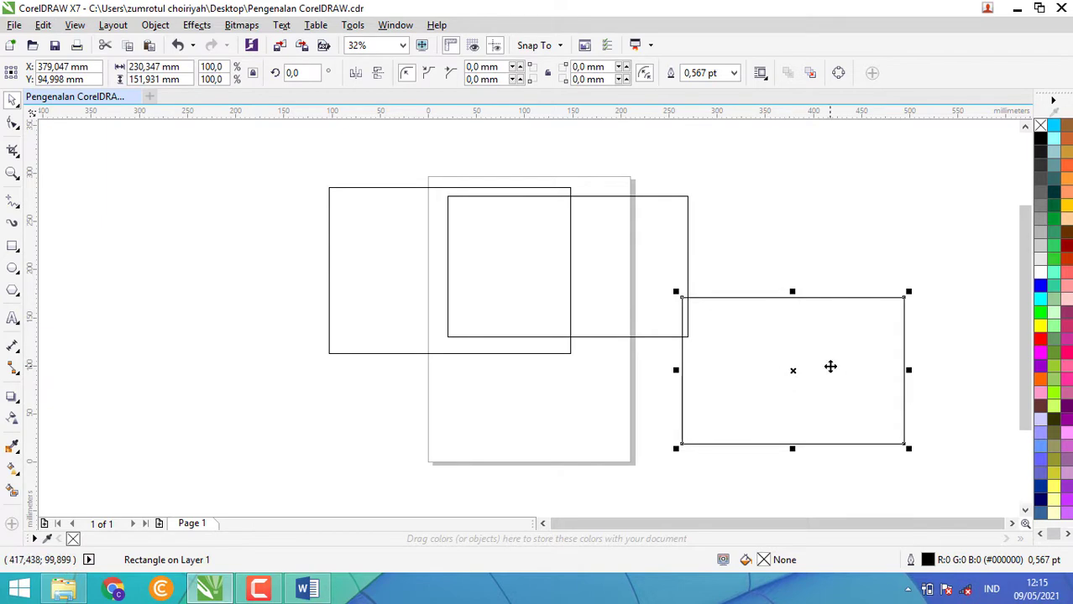
pyautogui.moveTo(791, 370); pyautogui.dragTo(621, 377)
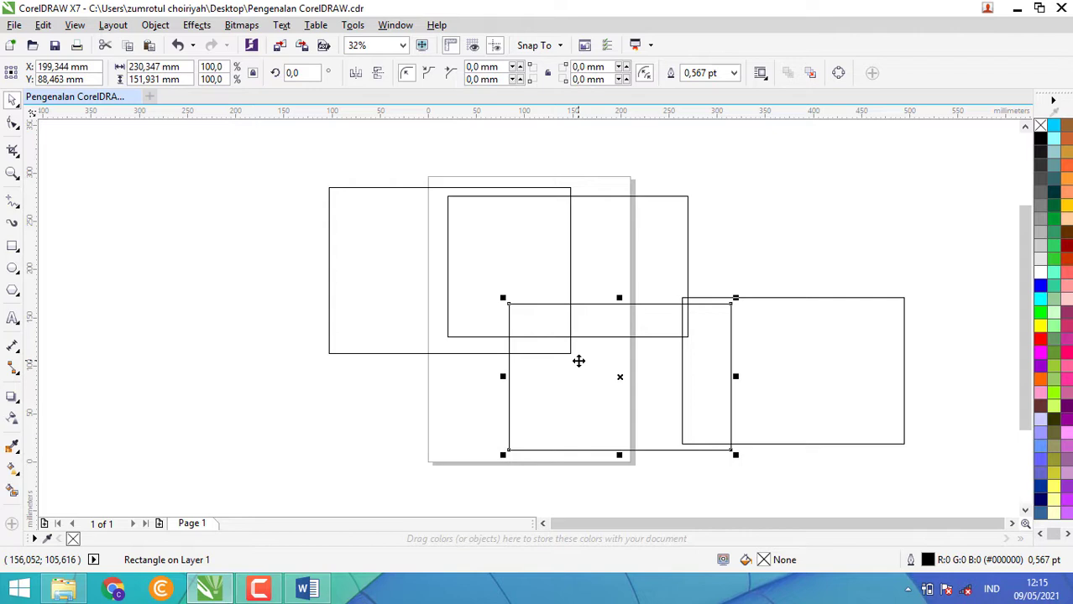
pyautogui.moveTo(578, 360); pyautogui.dragTo(194, 320)
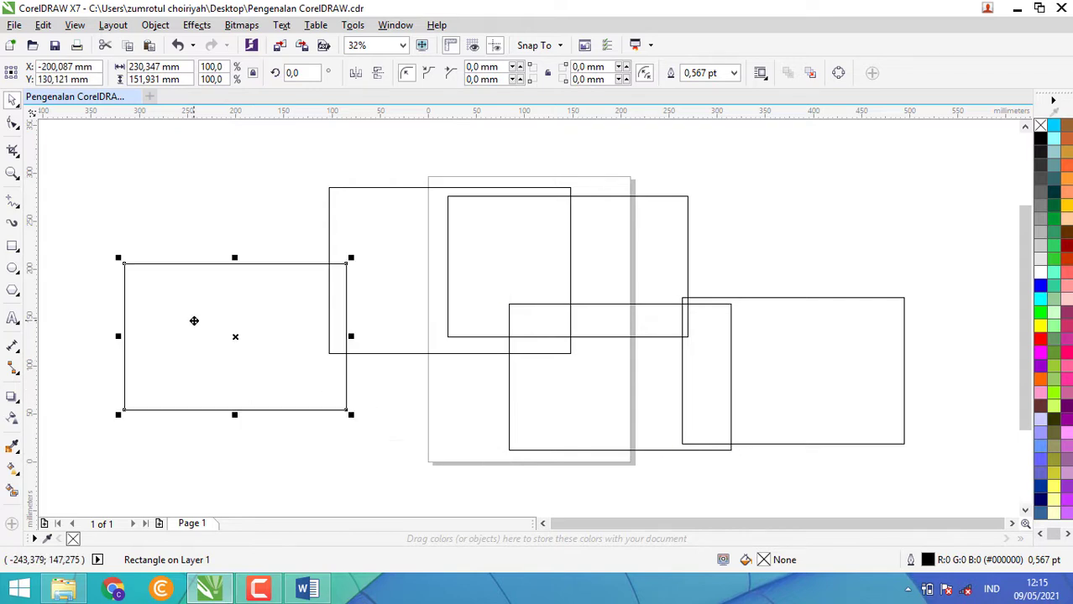
# Undo the moves and pastes of the two rectangle copies and the last paste of the original rectangle
pyautogui.hotkey('ctrl', 'z')
pyautogui.hotkey('ctrl', 'z')
pyautogui.hotkey('ctrl', 'z')
pyautogui.hotkey('ctrl', 'z')
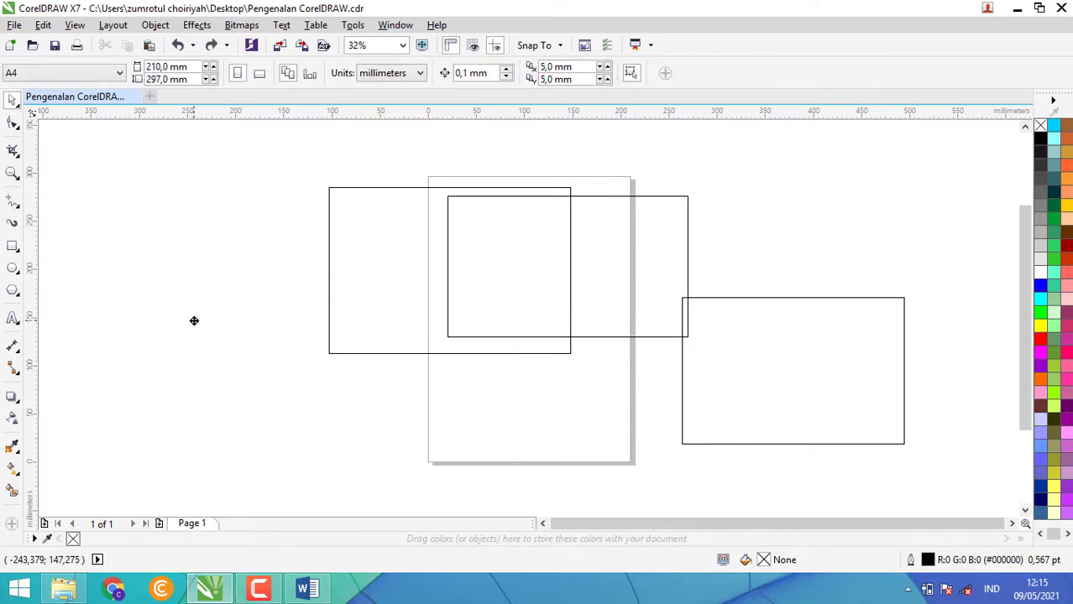
pyautogui.hotkey('ctrl', 'z')
pyautogui.click(42, 26)
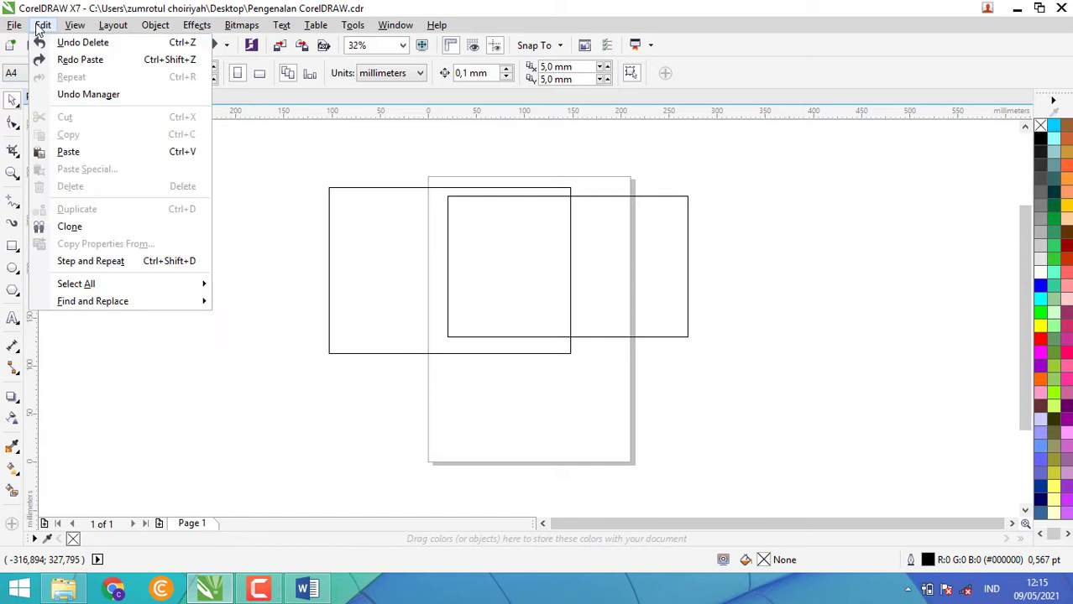
pyautogui.moveTo(126, 8); pyautogui.dragTo(94, 25)
pyautogui.doubleClick(98, 38)
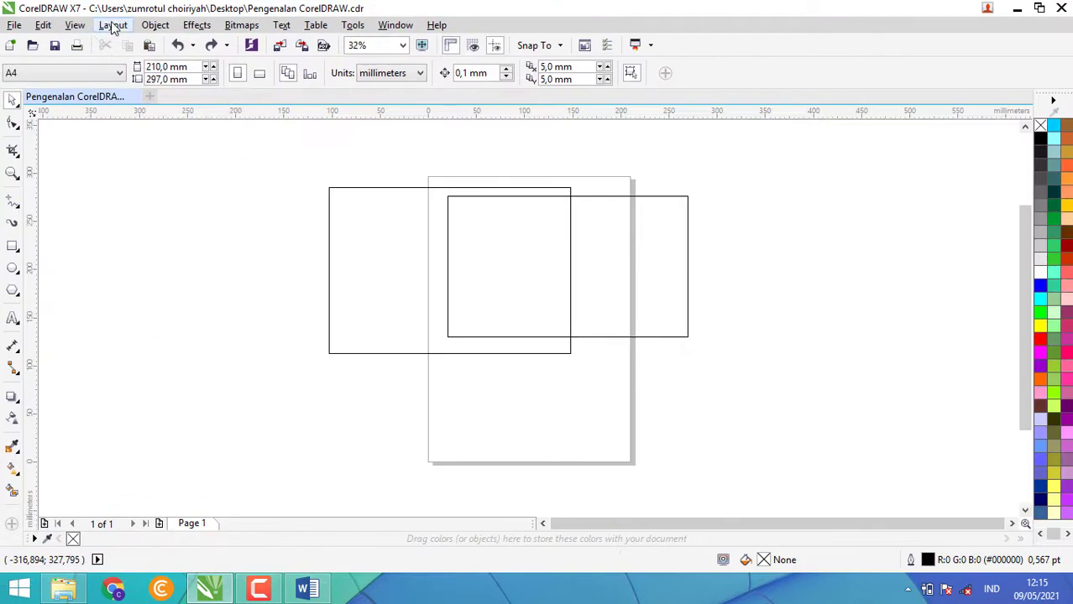
pyautogui.click(114, 25)
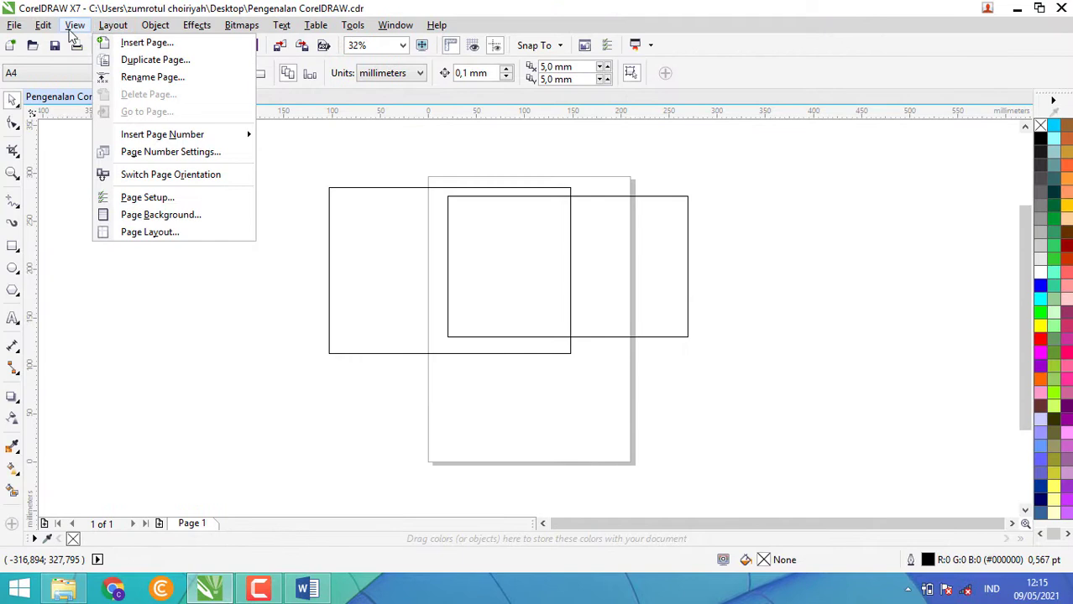
# Display the drawing in Wireframe mode and undo the last removal of the 230 × 152 mm rectangle
pyautogui.moveTo(72, 34)
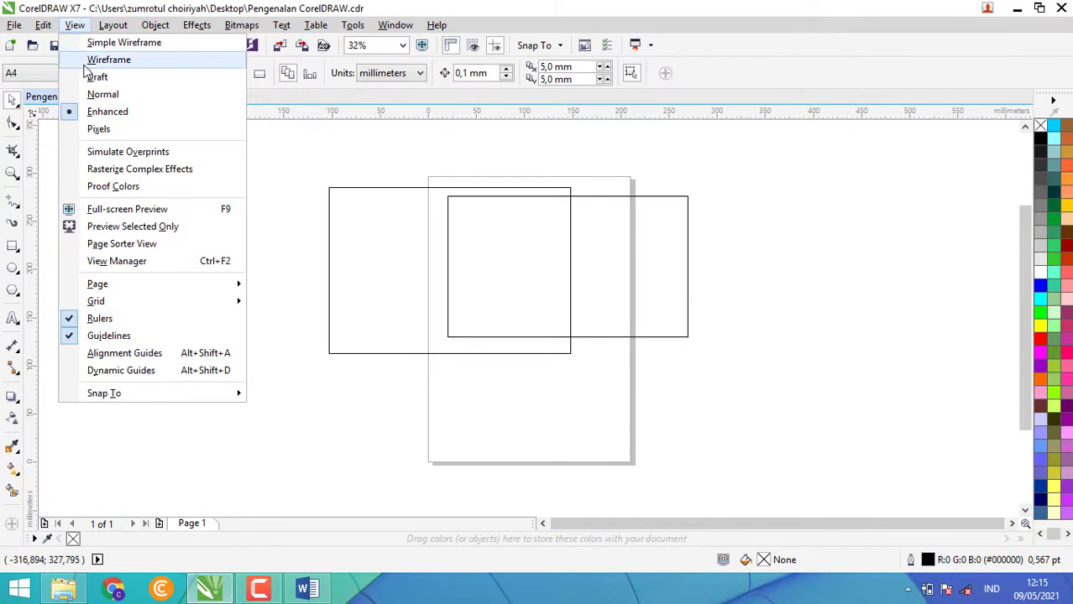
pyautogui.click(85, 64)
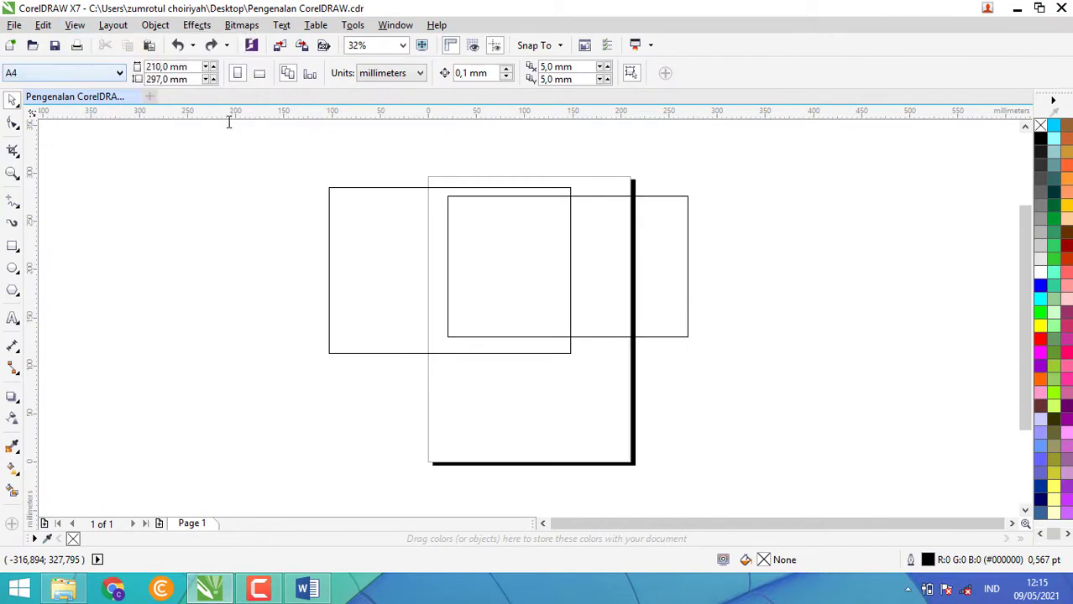
pyautogui.hotkey('ctrl', 'z')
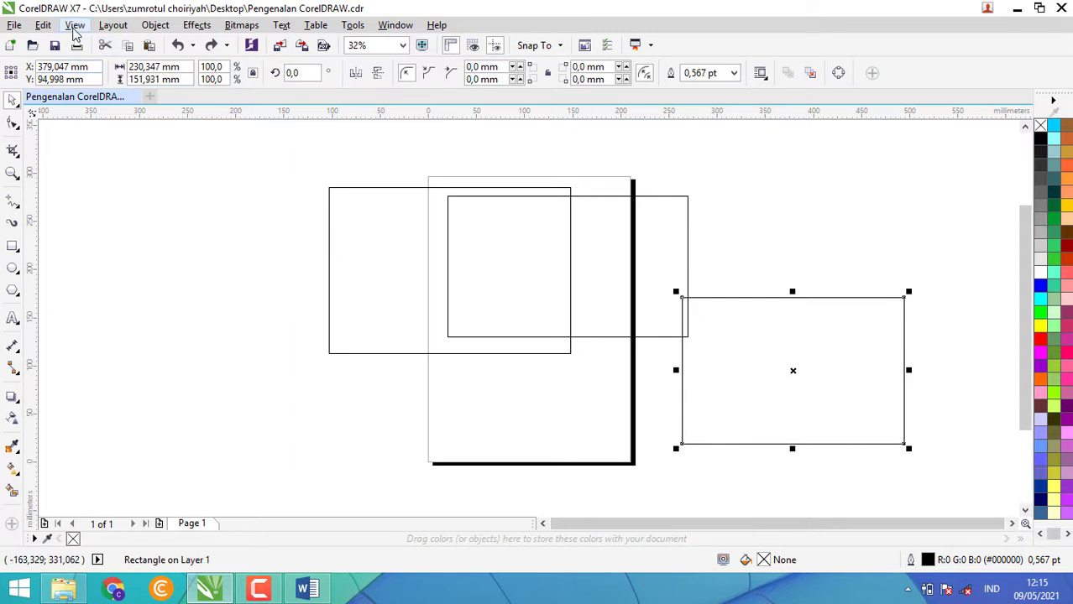
# Switch the drawing display to Draft mode and from there to Enhanced mode
pyautogui.click(74, 24)
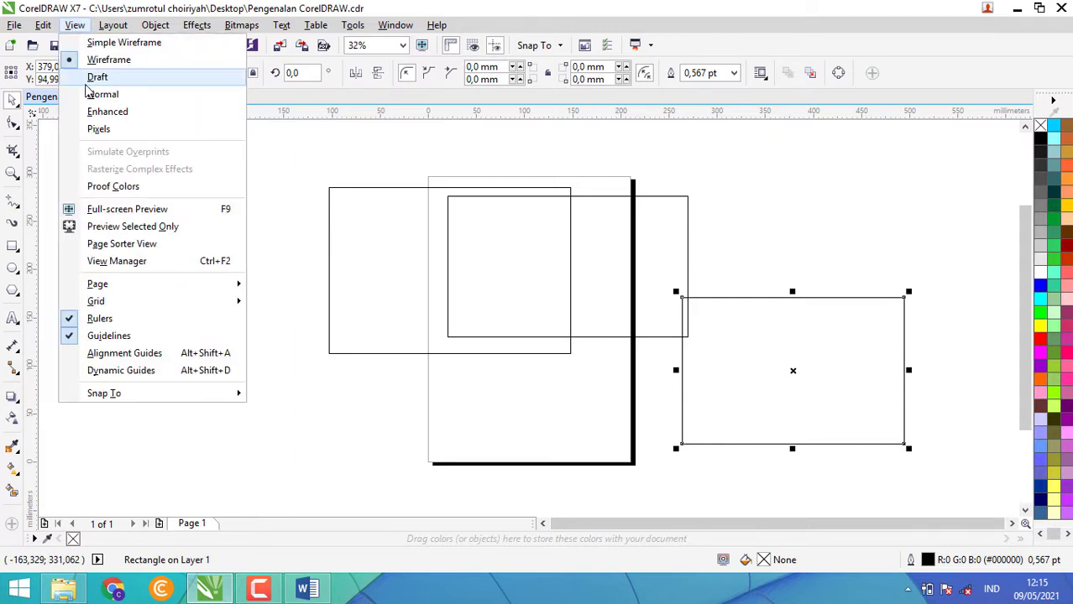
pyautogui.click(88, 77)
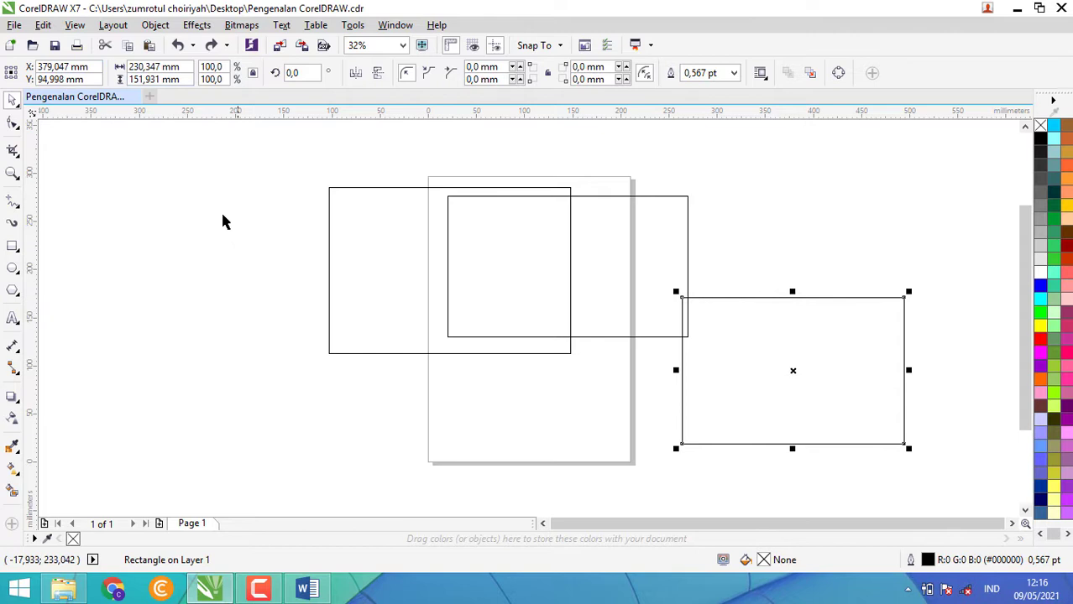
pyautogui.click(75, 24)
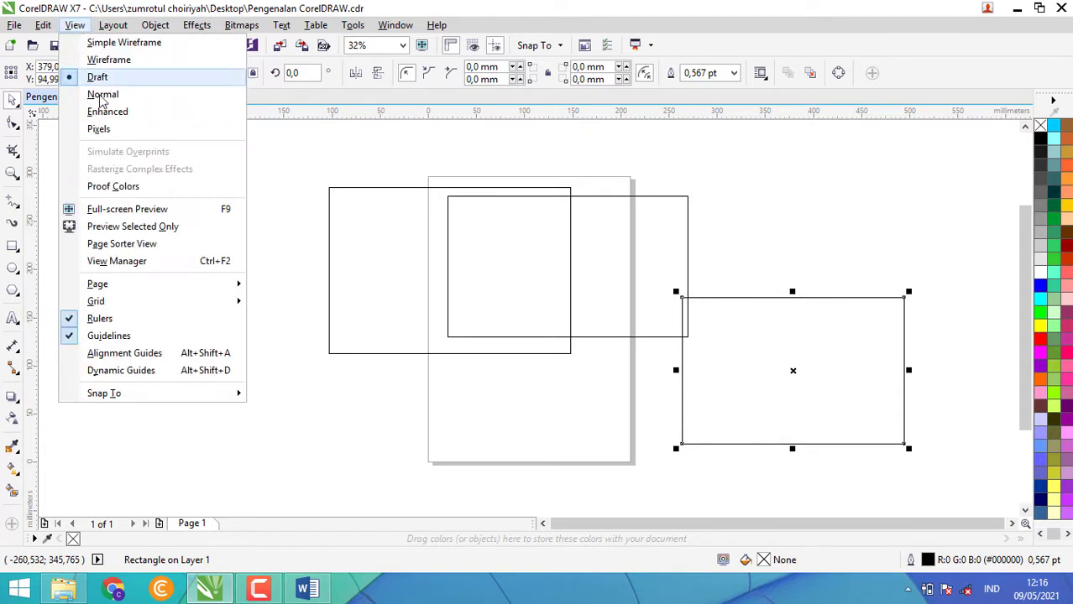
pyautogui.click(112, 118)
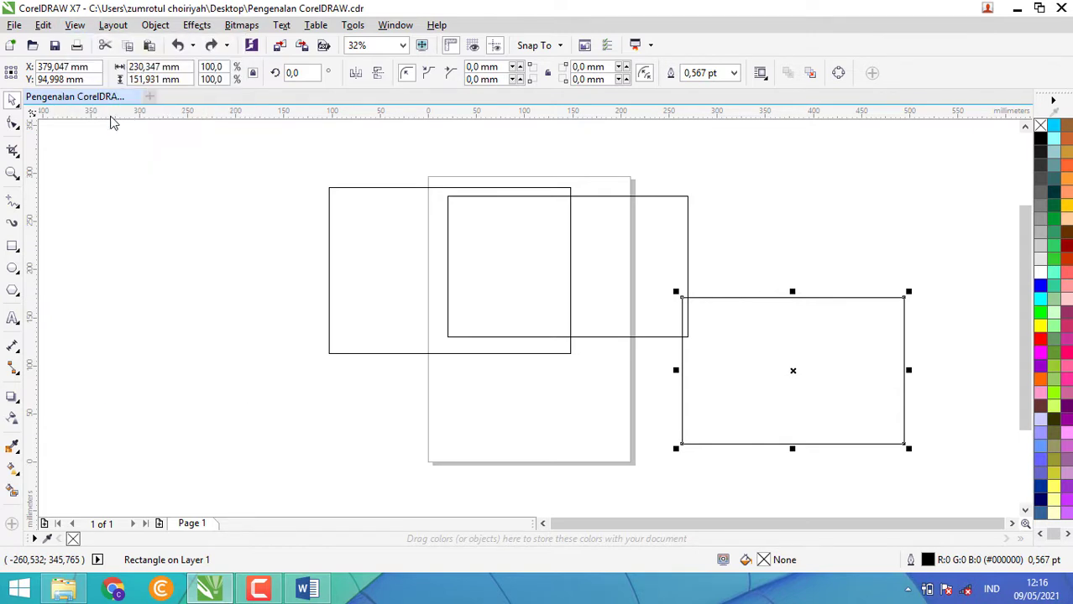
# Preview the drawing in Pixels mode and return the display to Enhanced
pyautogui.click(74, 25)
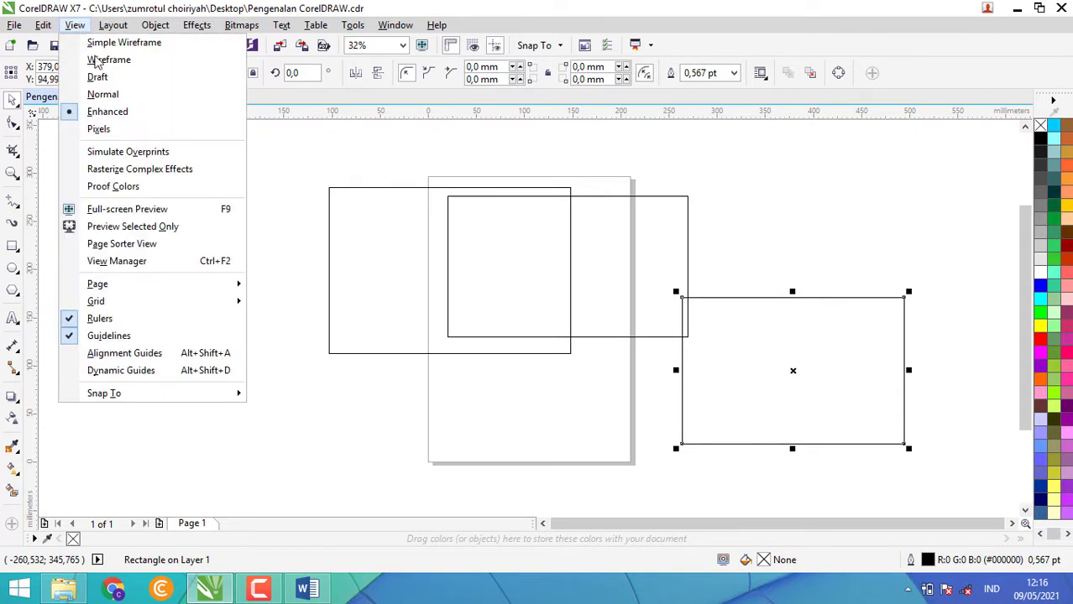
pyautogui.click(138, 130)
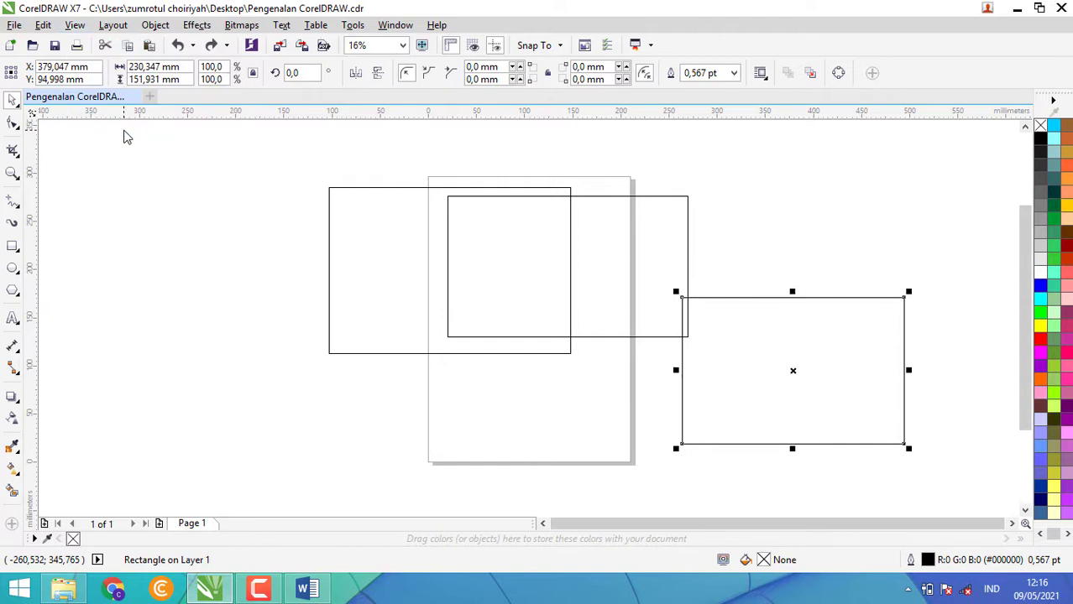
pyautogui.click(74, 25)
pyautogui.click(103, 110)
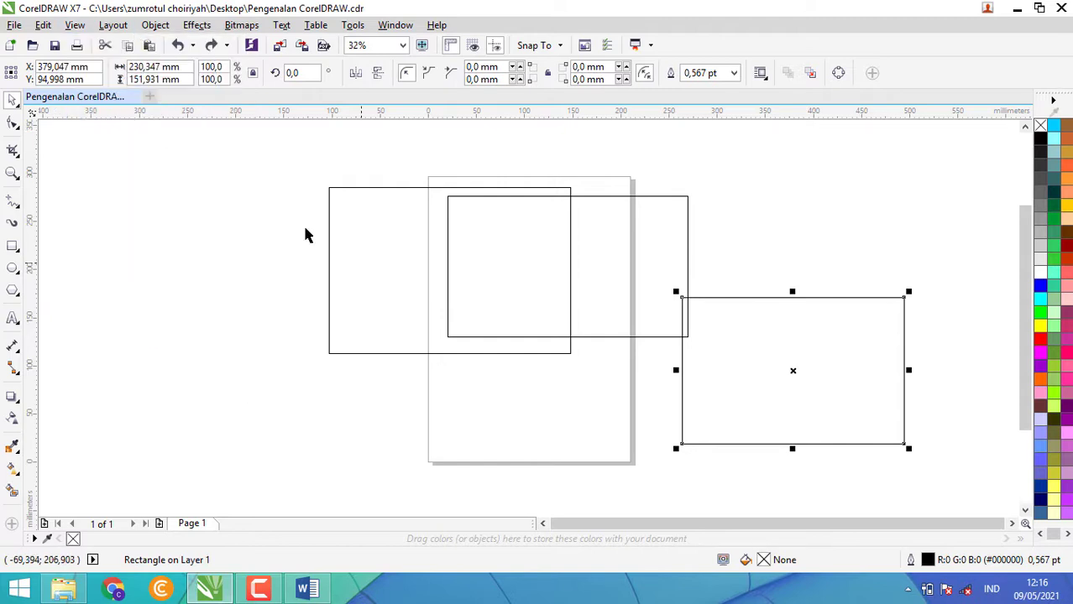
# Deselect the rectangle and examine the object, effects and text commands and the description of the Pick tool
pyautogui.click(196, 138)
pyautogui.click(156, 25)
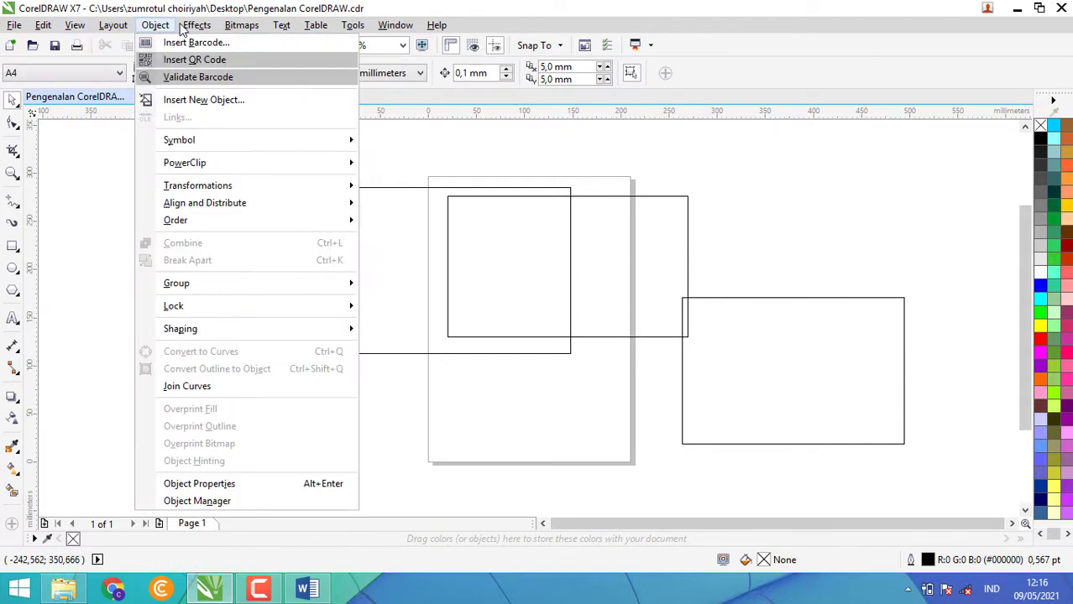
pyautogui.moveTo(199, 29)
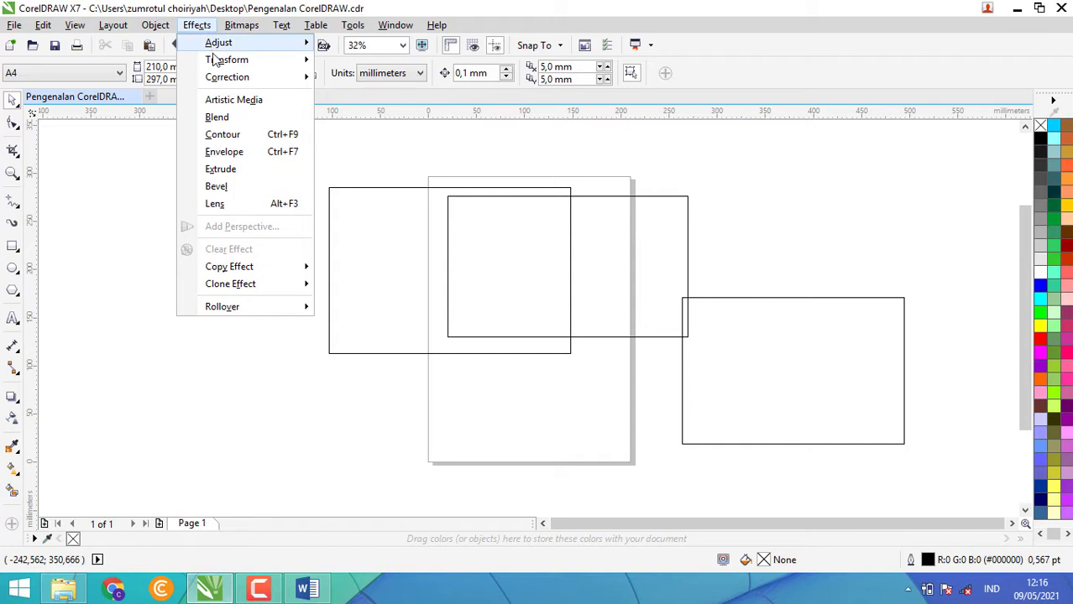
pyautogui.moveTo(217, 78)
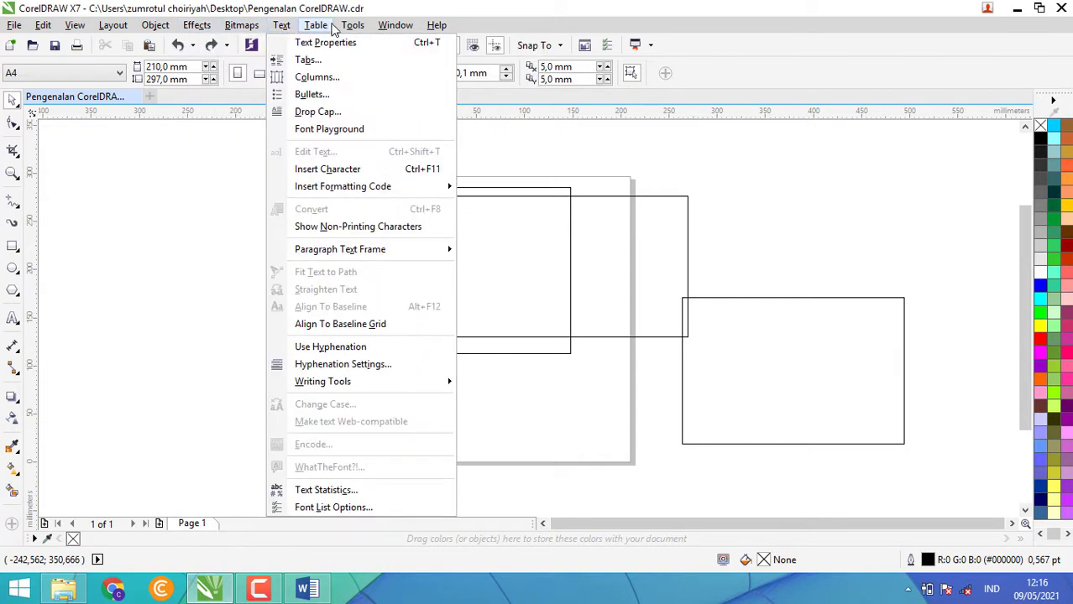
pyautogui.click(149, 160)
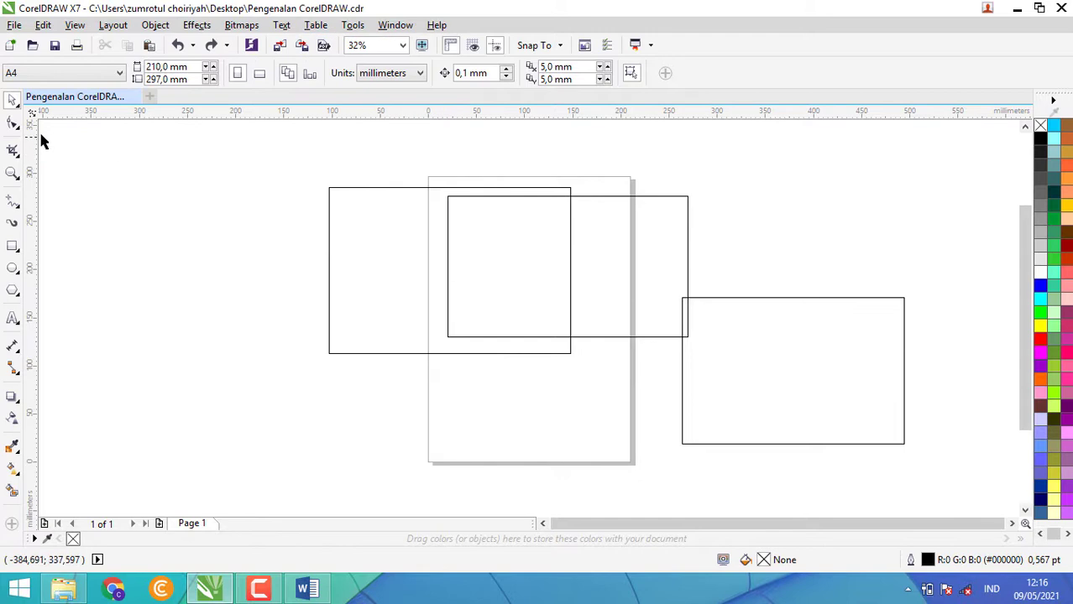
pyautogui.click(502, 316)
pyautogui.click(191, 199)
pyautogui.moveTo(149, 211); pyautogui.dragTo(30, 114)
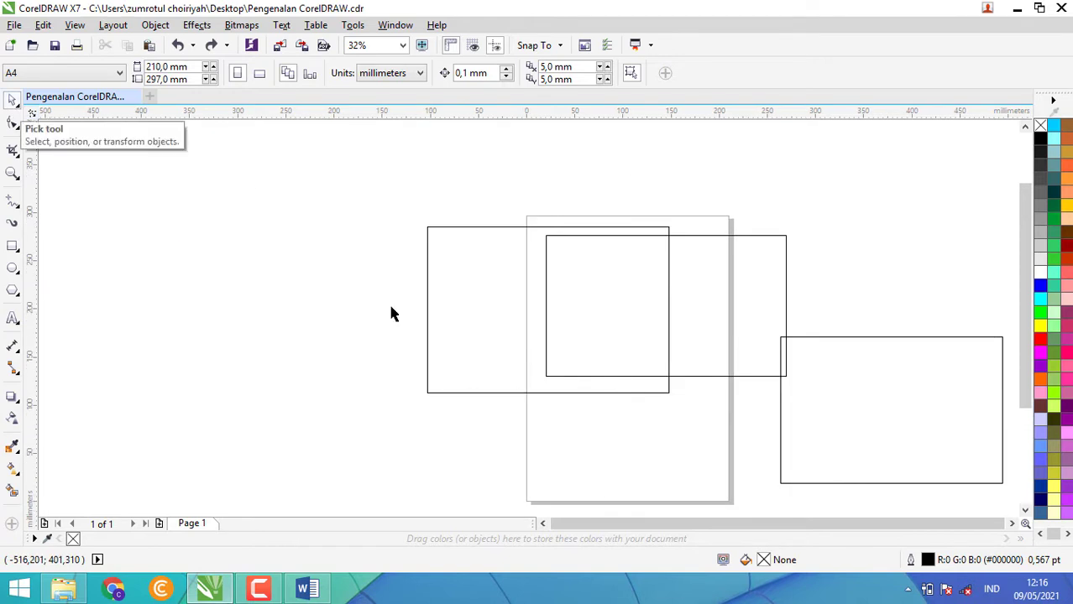
# Move the 251 × 172 mm rectangle to about X -266, Y 217 mm and the 249 × 146 mm rectangle to about X -50, Y 250 mm
pyautogui.click(494, 354)
pyautogui.moveTo(513, 352); pyautogui.dragTo(236, 334)
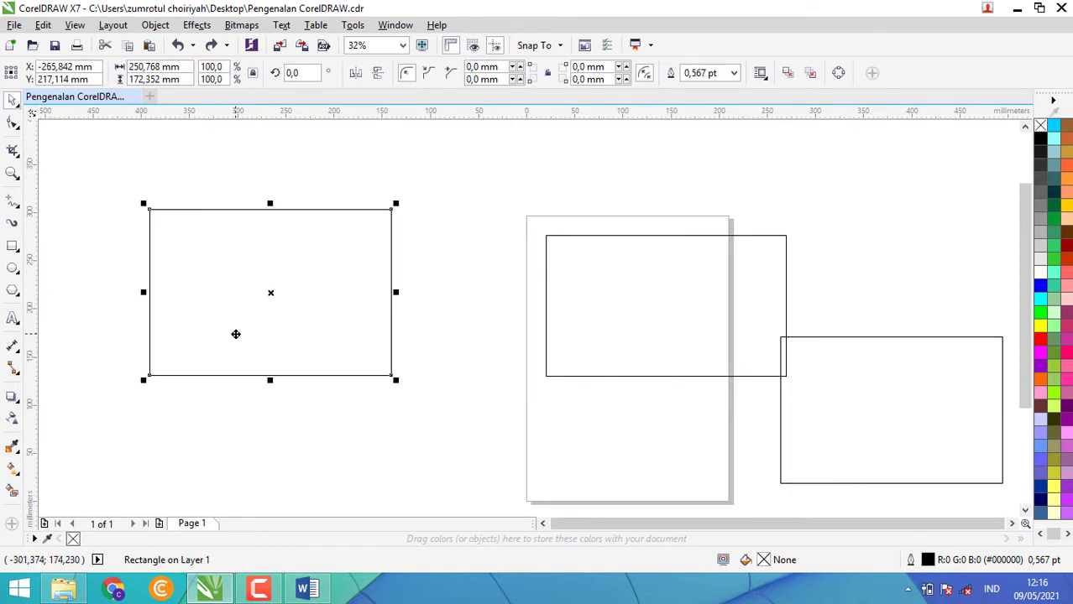
pyautogui.click(510, 304)
pyautogui.moveTo(665, 306); pyautogui.dragTo(479, 259)
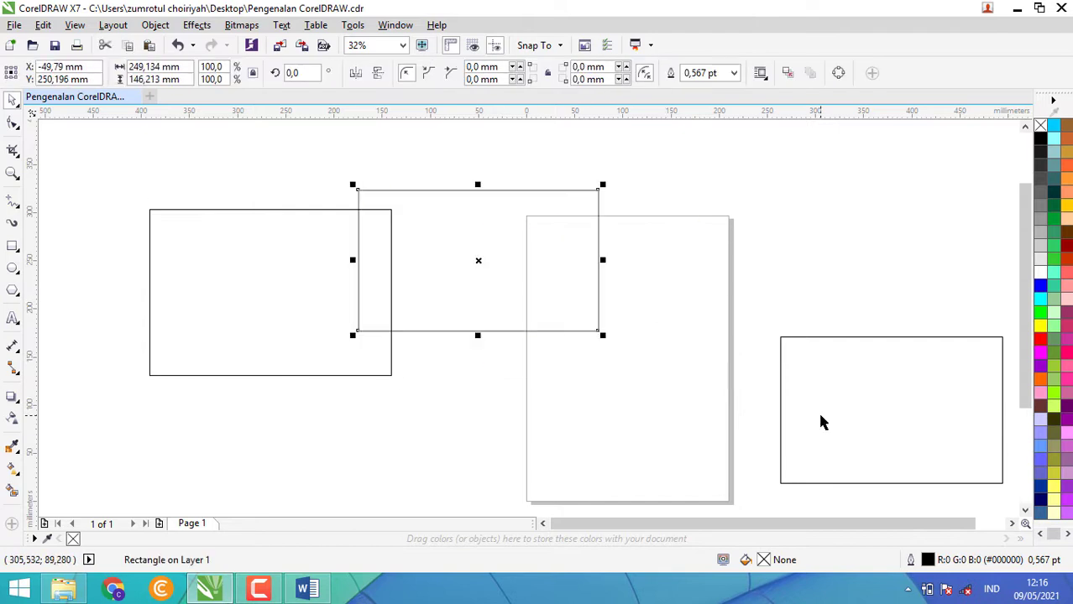
# Move the 230 × 152 mm rectangle onto the page and on to about X 296 mm, Y 222 mm
pyautogui.moveTo(821, 422); pyautogui.dragTo(622, 391)
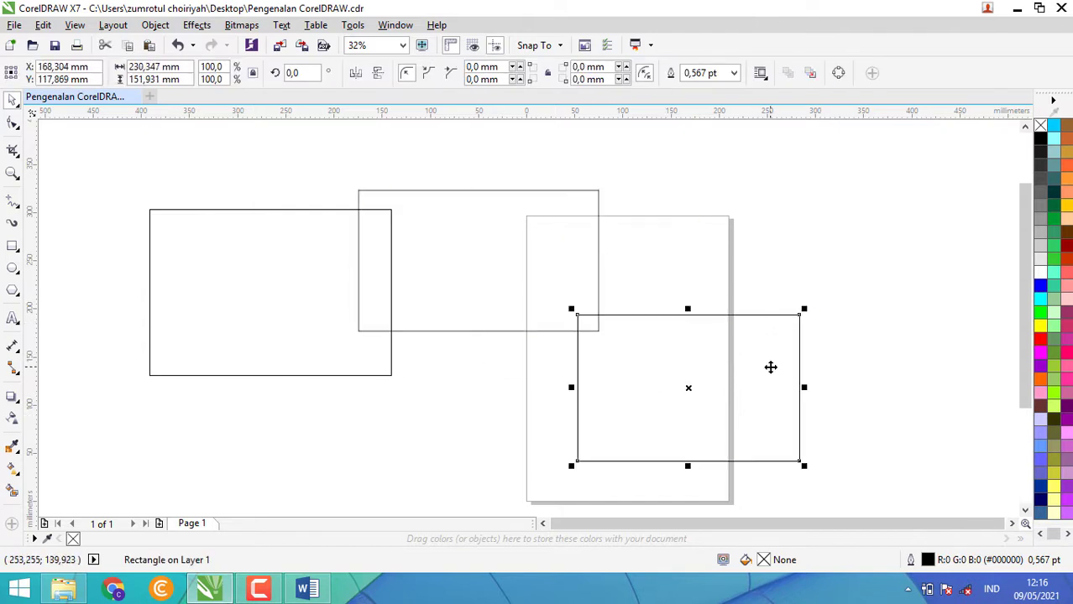
pyautogui.moveTo(770, 367); pyautogui.dragTo(893, 267)
pyautogui.scroll(-3, 892, 267)
pyautogui.scroll(2, 893, 269)
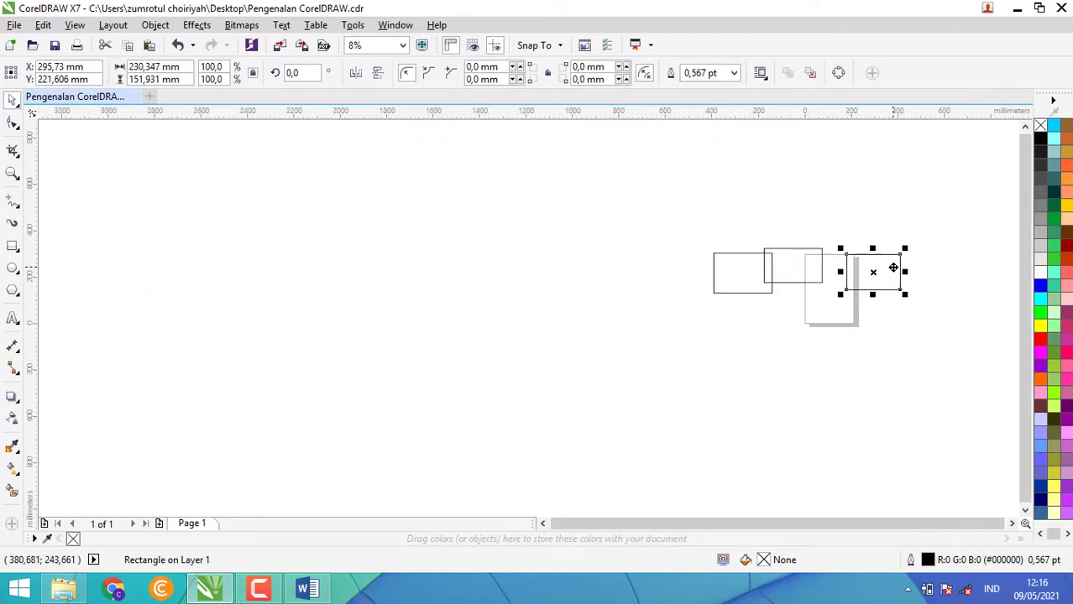
# Move the 230 × 152 mm rectangle to about X 372, Y 74 mm and the 249 × 146 mm rectangle to about X -316, Y 51 mm
pyautogui.moveTo(879, 302); pyautogui.dragTo(915, 369)
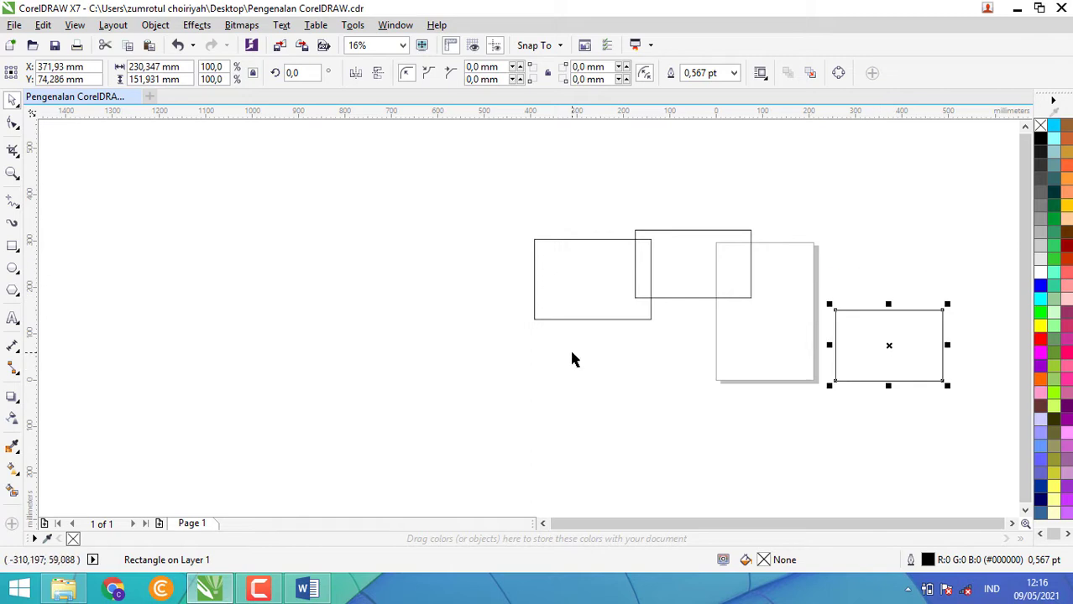
pyautogui.scroll(1, 782, 366)
pyautogui.scroll(1, 780, 366)
pyautogui.scroll(-1, 780, 366)
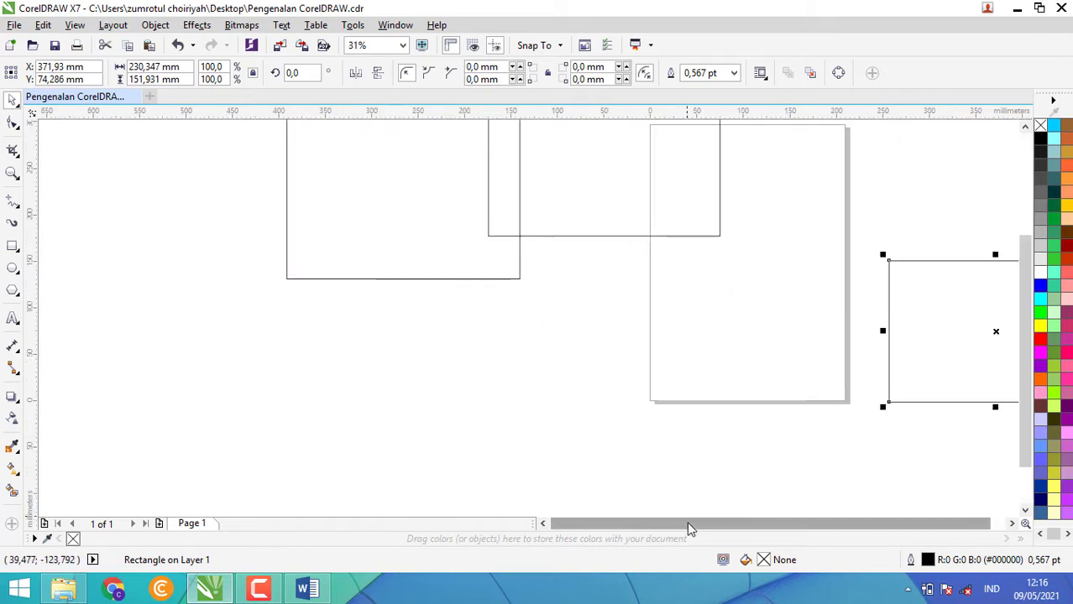
pyautogui.moveTo(687, 521); pyautogui.dragTo(713, 518)
pyautogui.moveTo(1023, 280); pyautogui.dragTo(1024, 254)
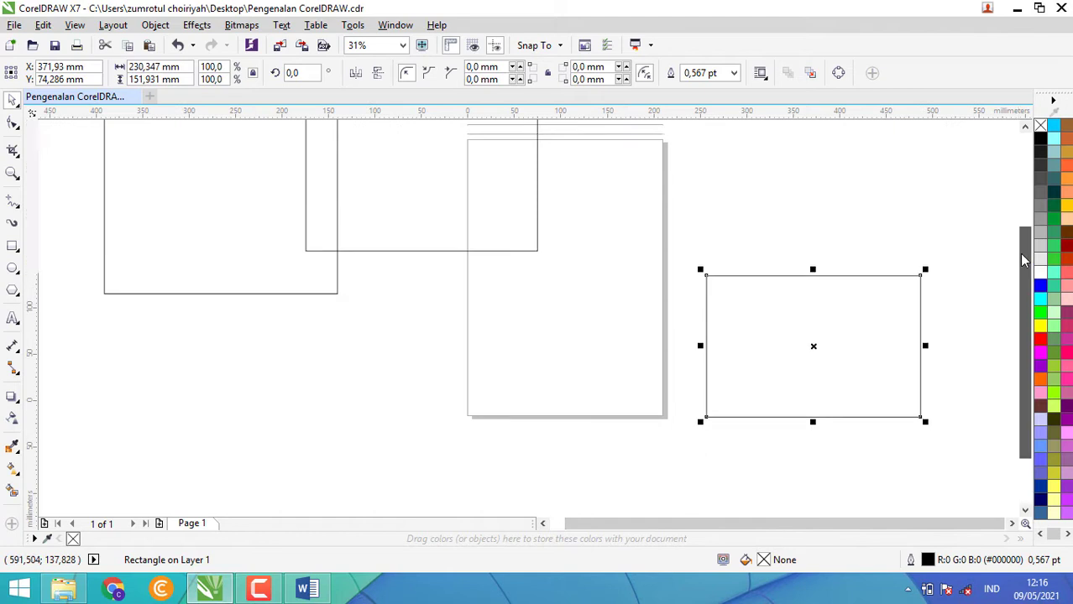
pyautogui.moveTo(304, 207); pyautogui.dragTo(234, 386)
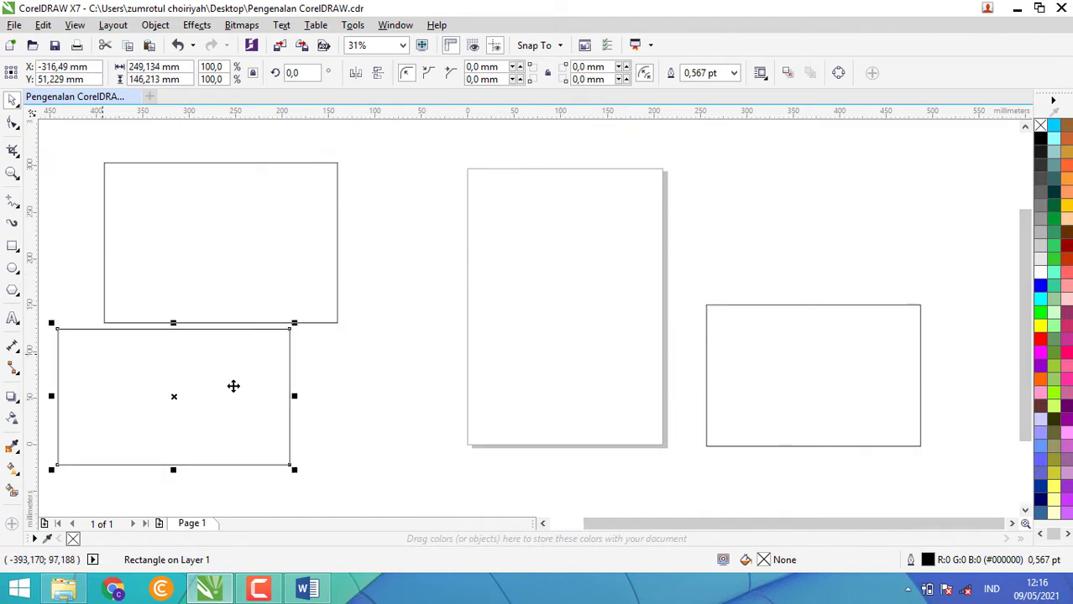
# Move the 251 × 172 mm rectangle onto the page and scale it to about 176 × 121 mm, centred near X 109, Y 207 mm
pyautogui.scroll(-7, 914, 196)
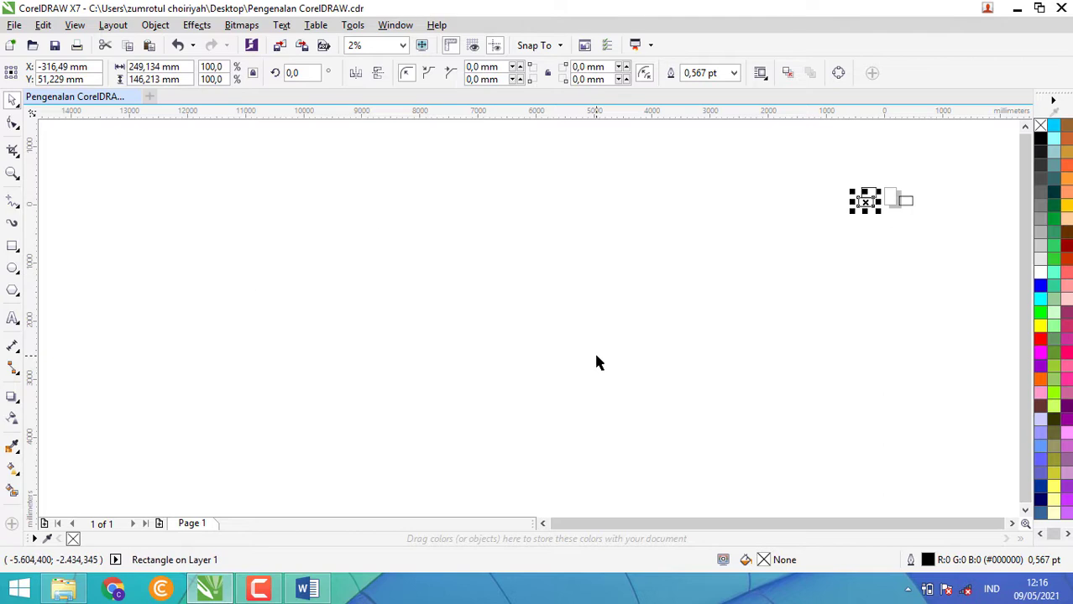
pyautogui.scroll(8, 892, 202)
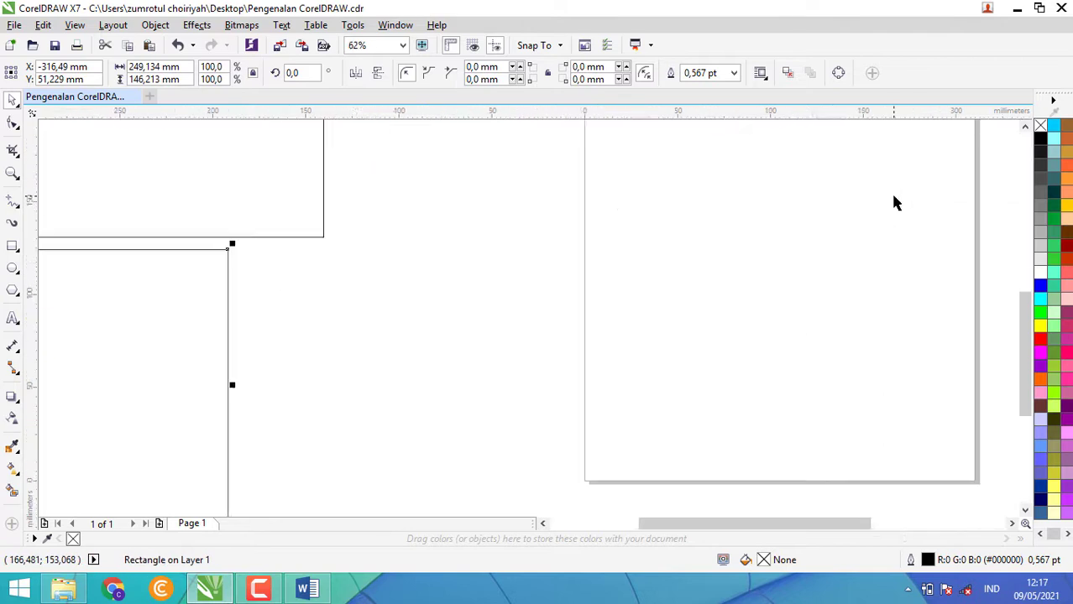
pyautogui.scroll(-3, 893, 202)
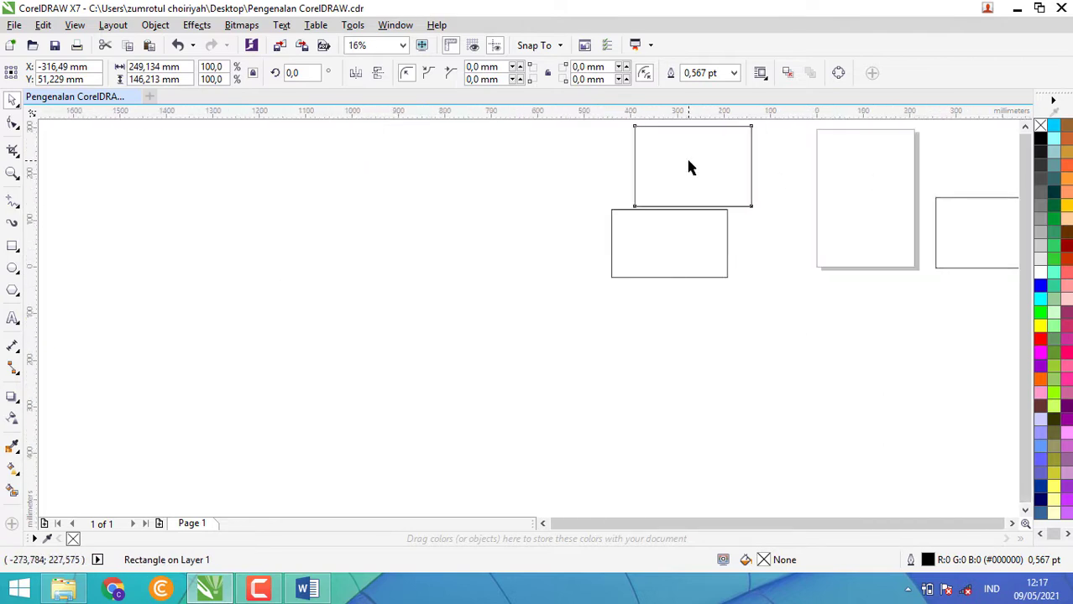
pyautogui.moveTo(690, 166); pyautogui.dragTo(895, 191)
pyautogui.moveTo(807, 141); pyautogui.dragTo(867, 173)
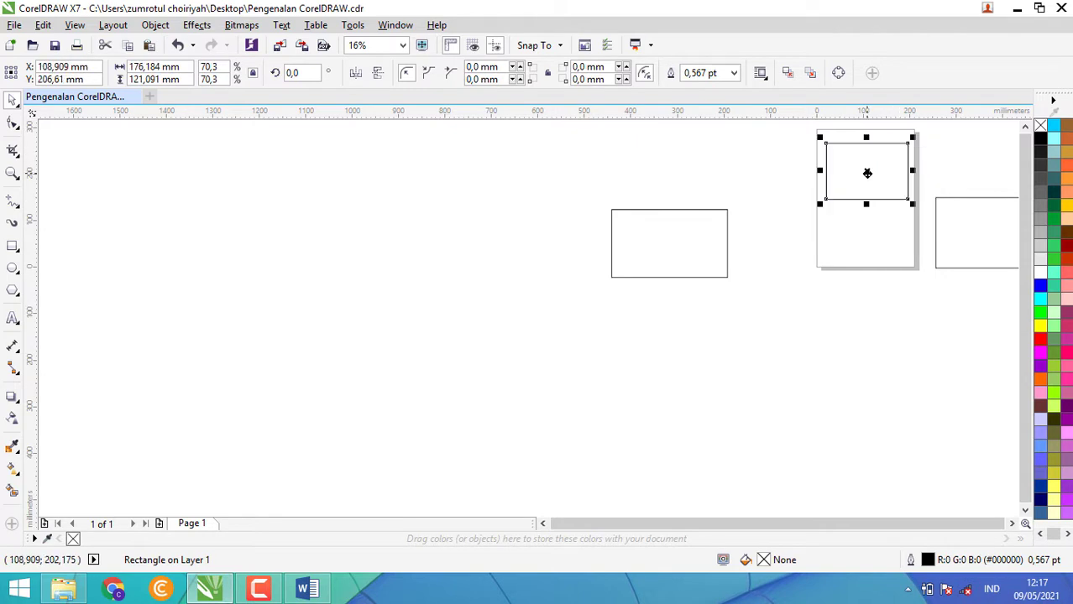
# Compare the page size settings shown with nothing selected against the properties of the 249 × 146 mm rectangle
pyautogui.click(763, 165)
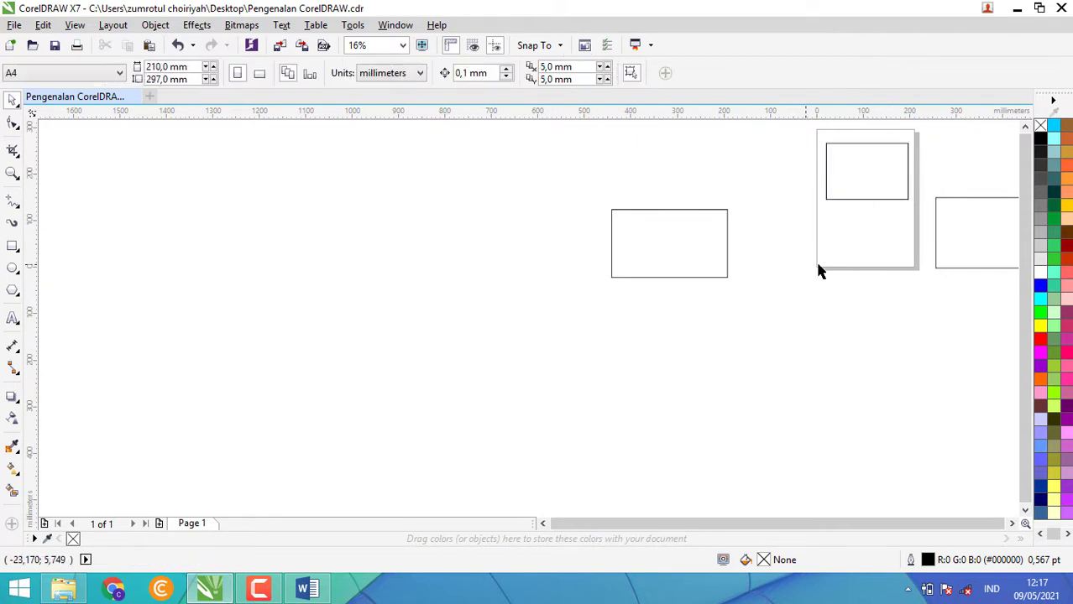
pyautogui.moveTo(818, 267); pyautogui.dragTo(919, 235)
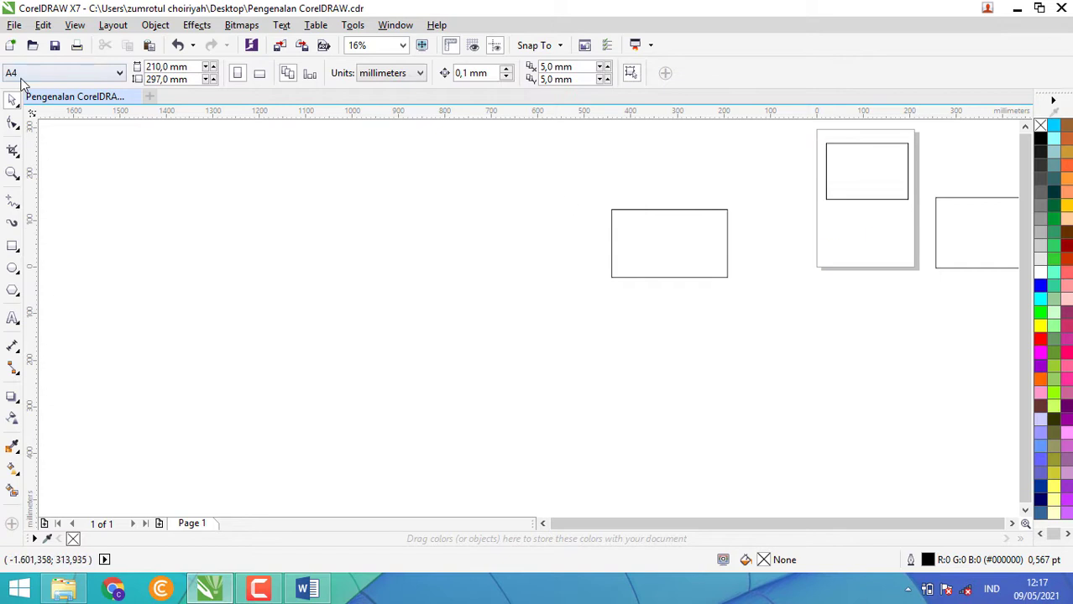
pyautogui.click(1026, 127)
pyautogui.scroll(2, 849, 213)
pyautogui.scroll(-2, 850, 213)
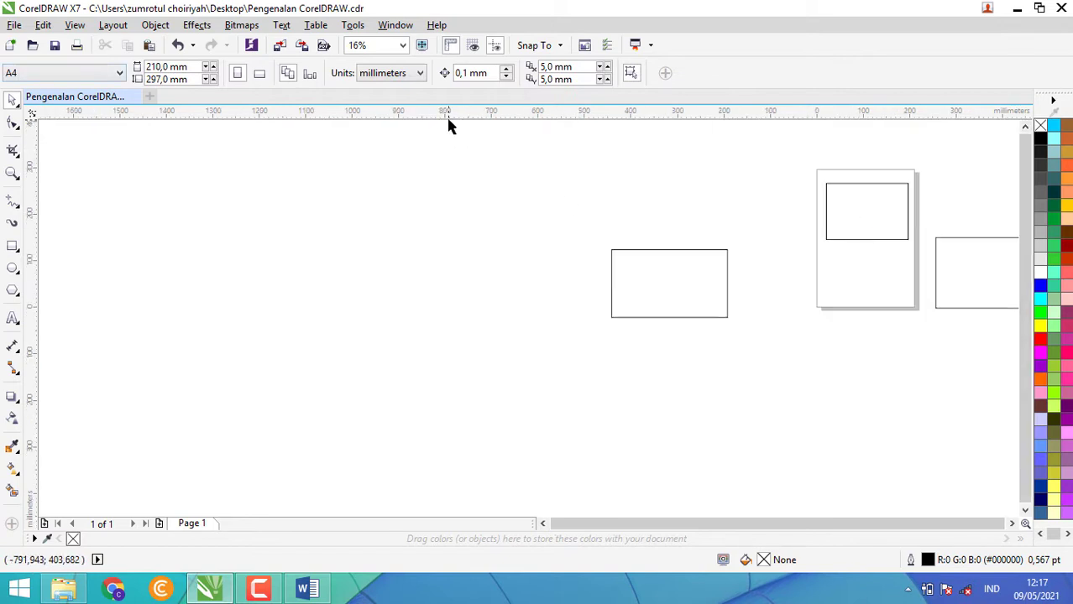
pyautogui.click(681, 264)
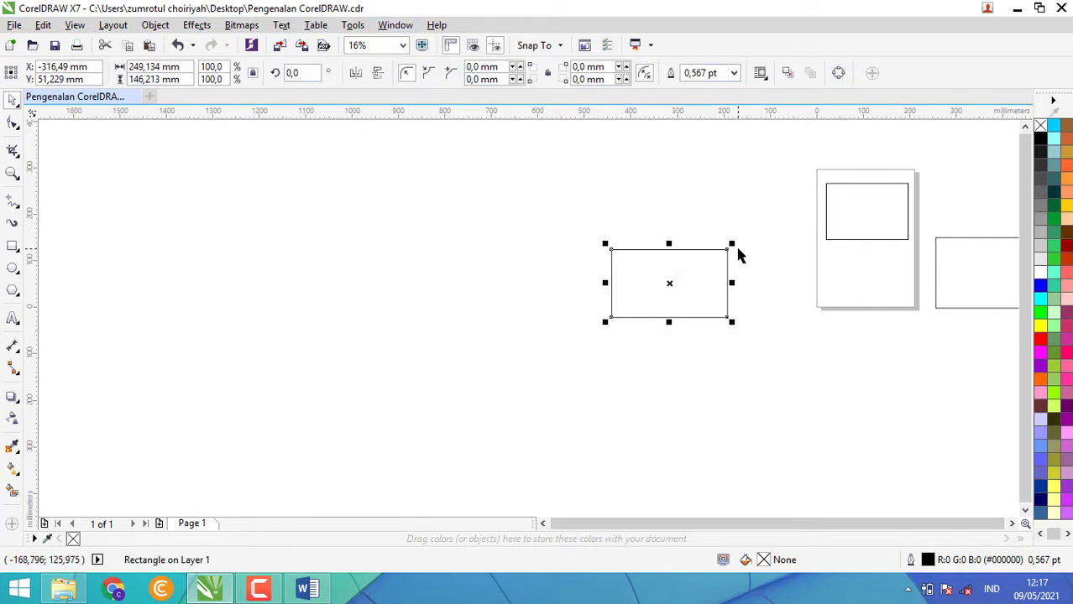
pyautogui.click(813, 262)
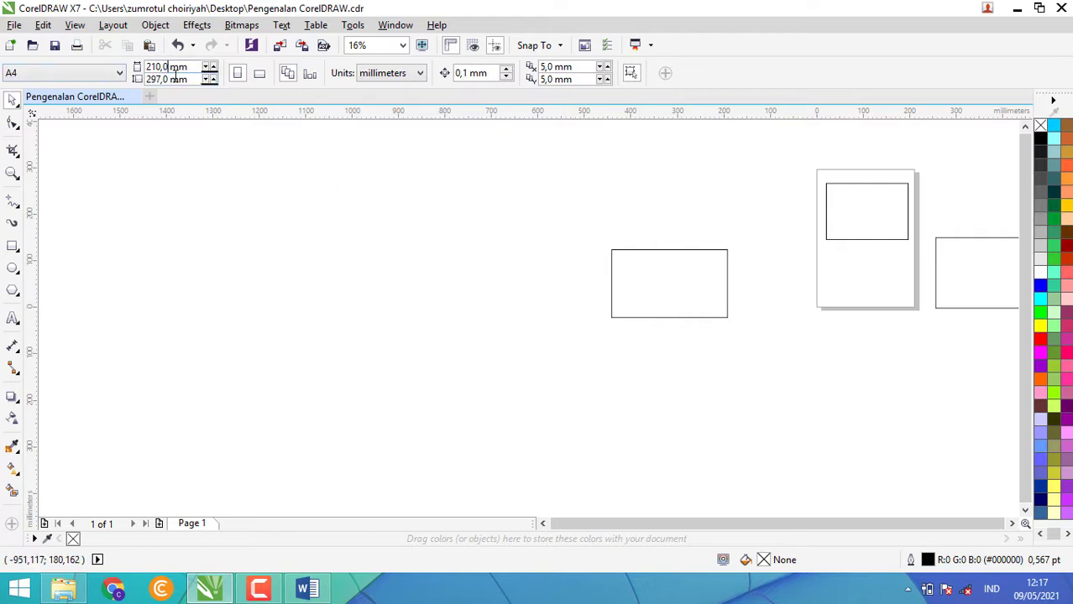
# Switch the A4 page between landscape and portrait, leave it in landscape, and keep the units as millimeters
pyautogui.click(258, 74)
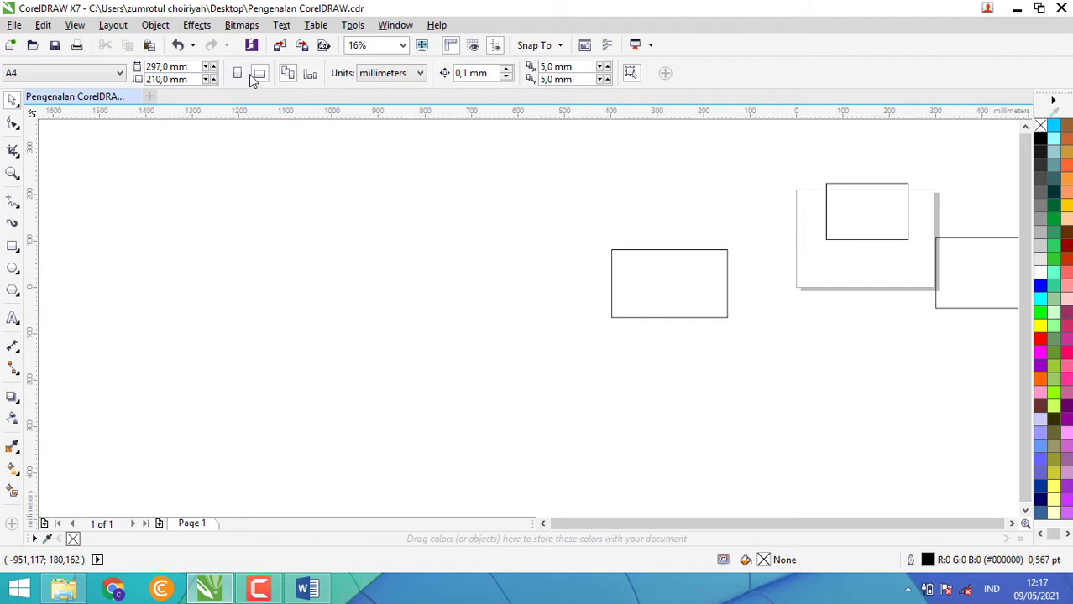
pyautogui.click(238, 75)
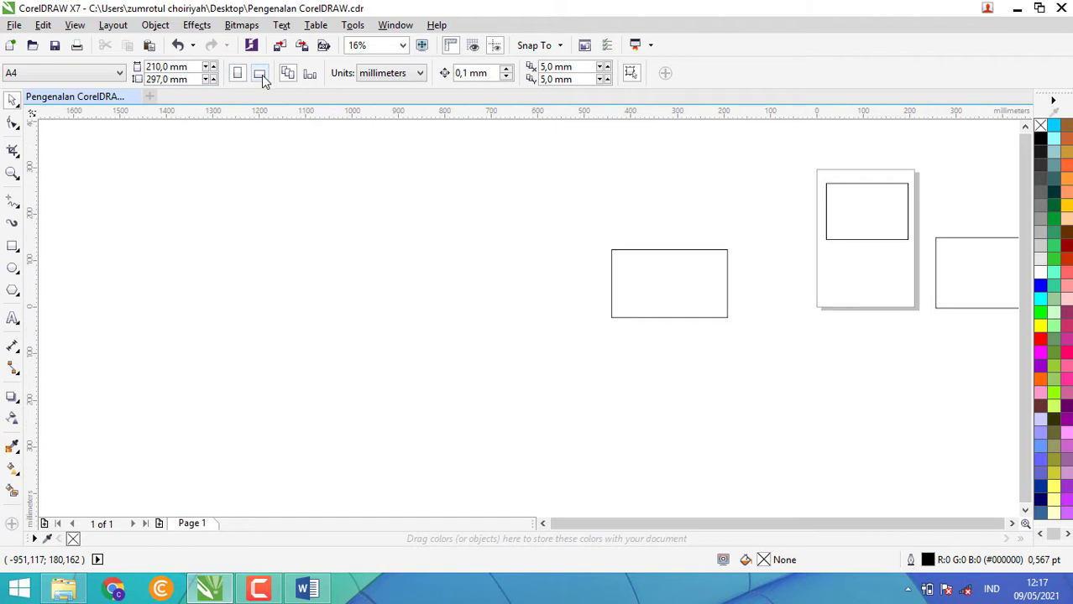
pyautogui.click(261, 75)
pyautogui.click(383, 74)
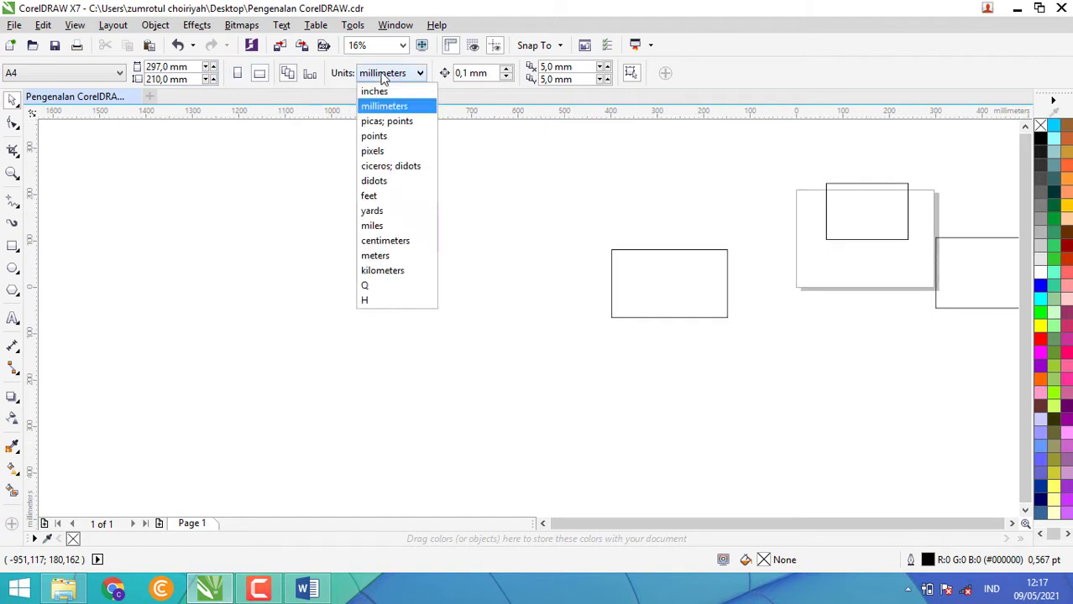
pyautogui.click(382, 103)
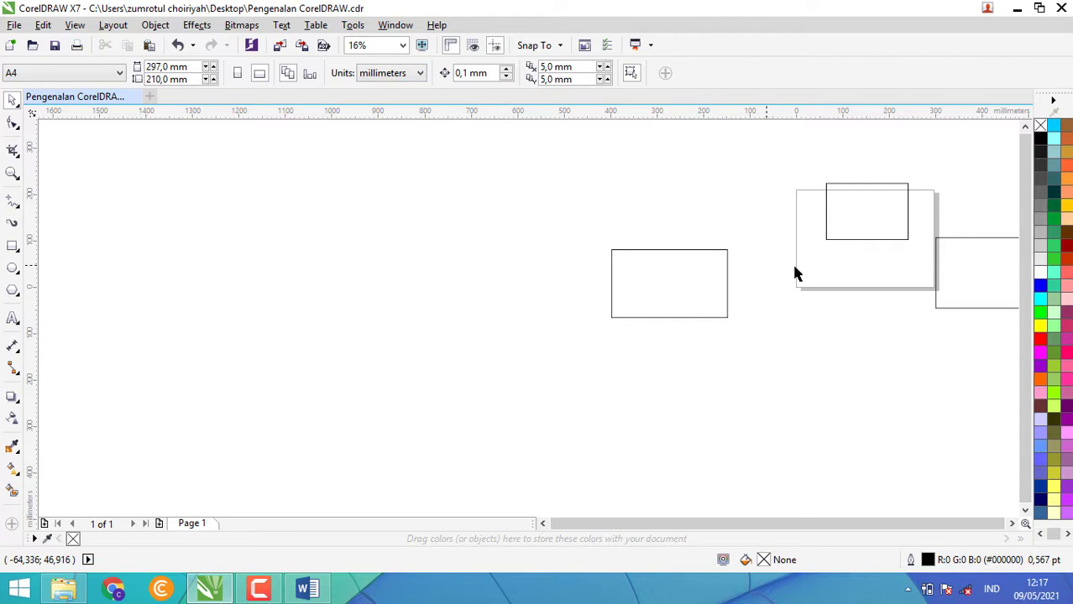
# Move the 249 × 146 mm rectangle to about X -104, Y 223 mm and give it the scalloped corner style
pyautogui.click(887, 239)
pyautogui.click(611, 278)
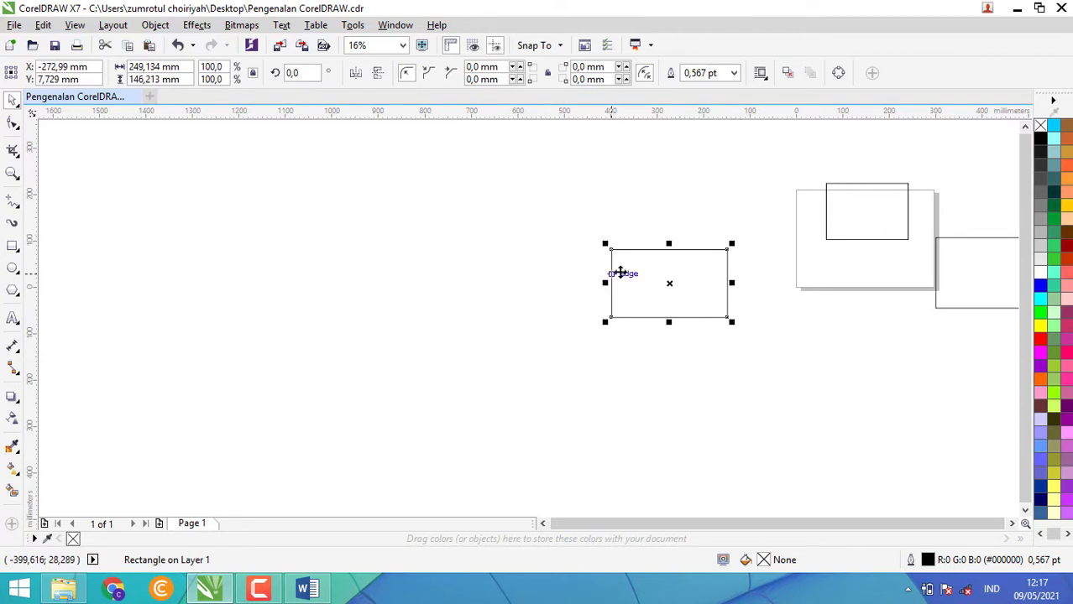
pyautogui.moveTo(690, 290); pyautogui.dragTo(768, 190)
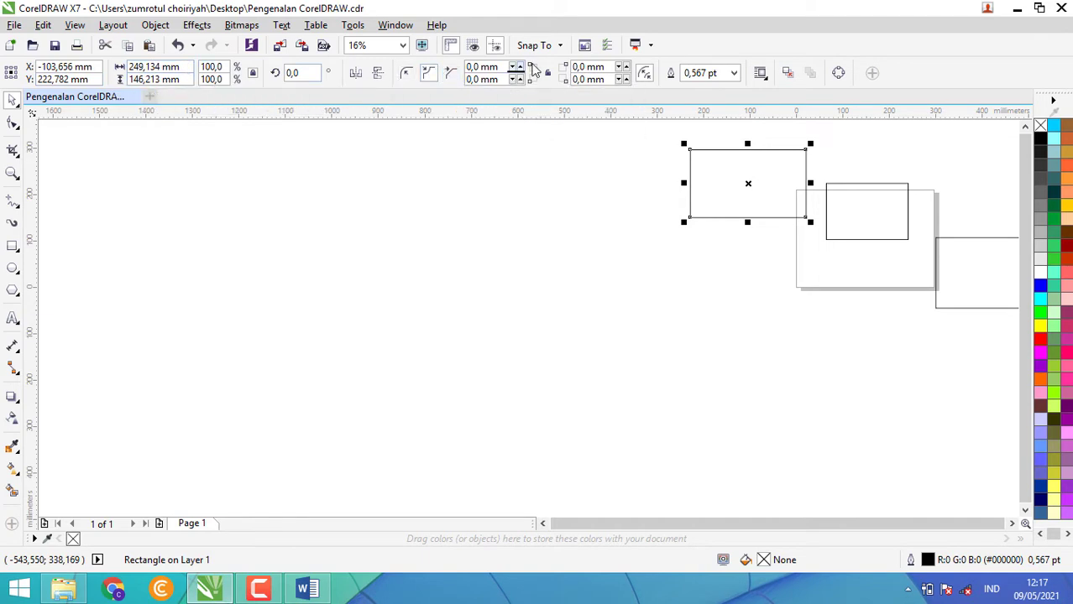
# Set the radius of the rectangle's upper-left scalloped corner to 2.1 mm and inspect the corner
pyautogui.scroll(1, 495, 66)
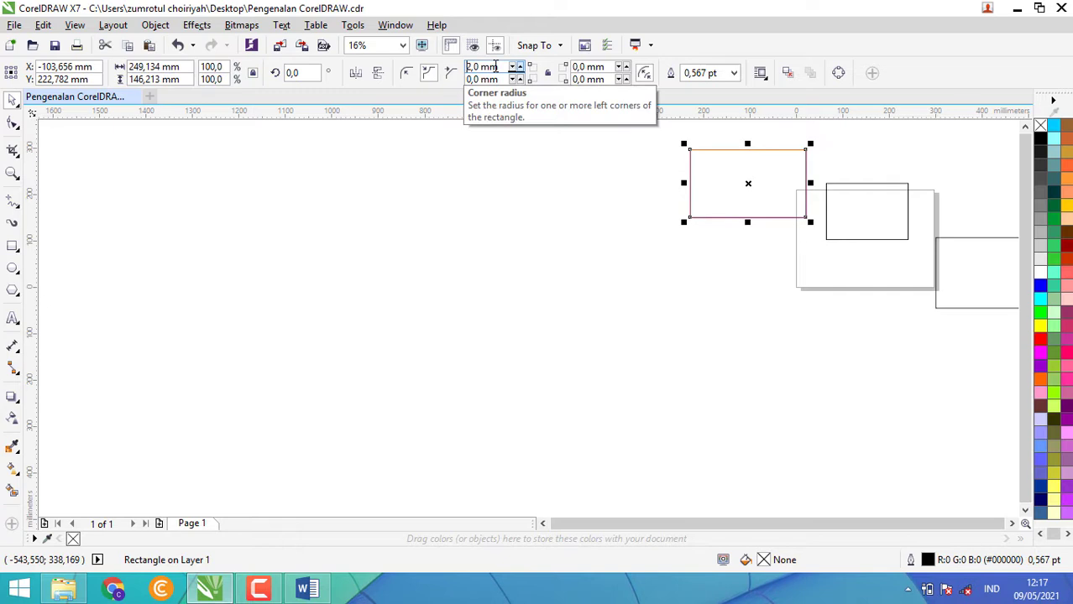
pyautogui.scroll(1, 495, 66)
pyautogui.scroll(2, 710, 157)
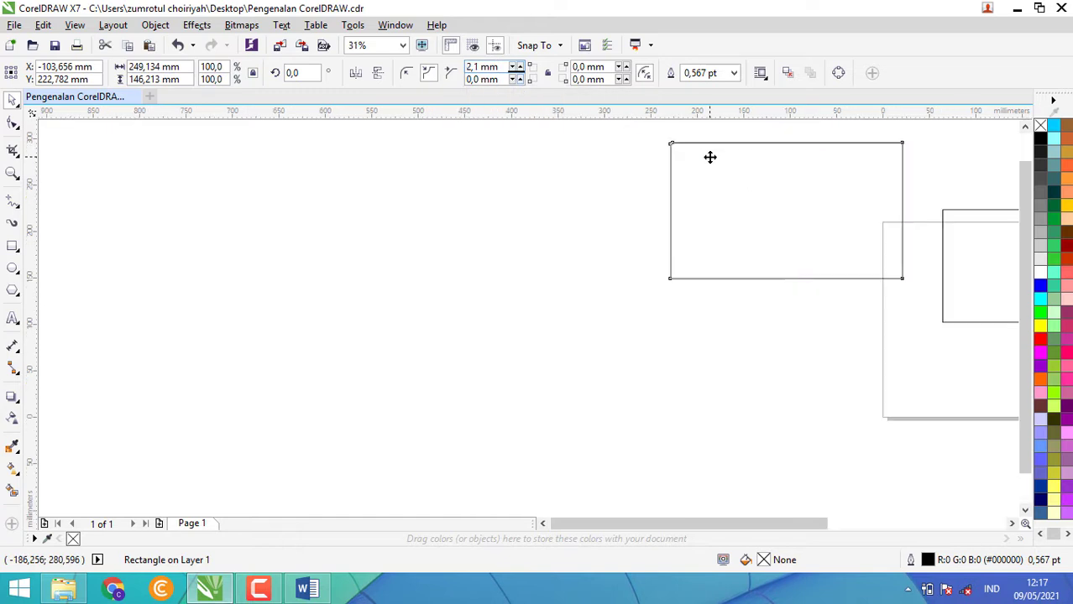
pyautogui.scroll(2, 710, 157)
pyautogui.scroll(-4, 710, 157)
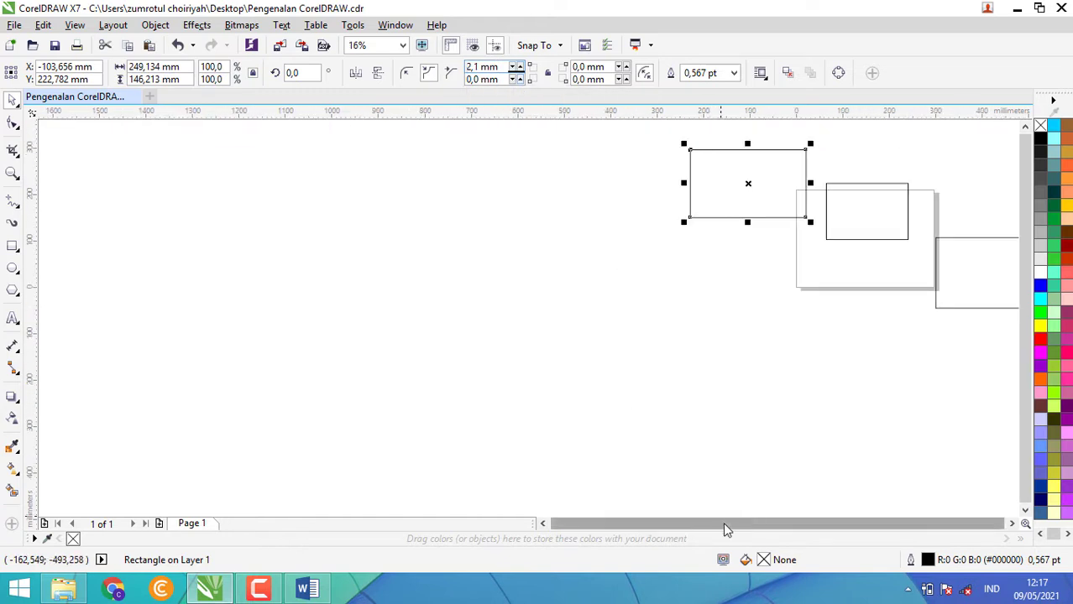
# Lock the rectangle's corners together and increase their radii to 18.4 mm at the upper left and 16.3 mm at the others
pyautogui.click(1025, 130)
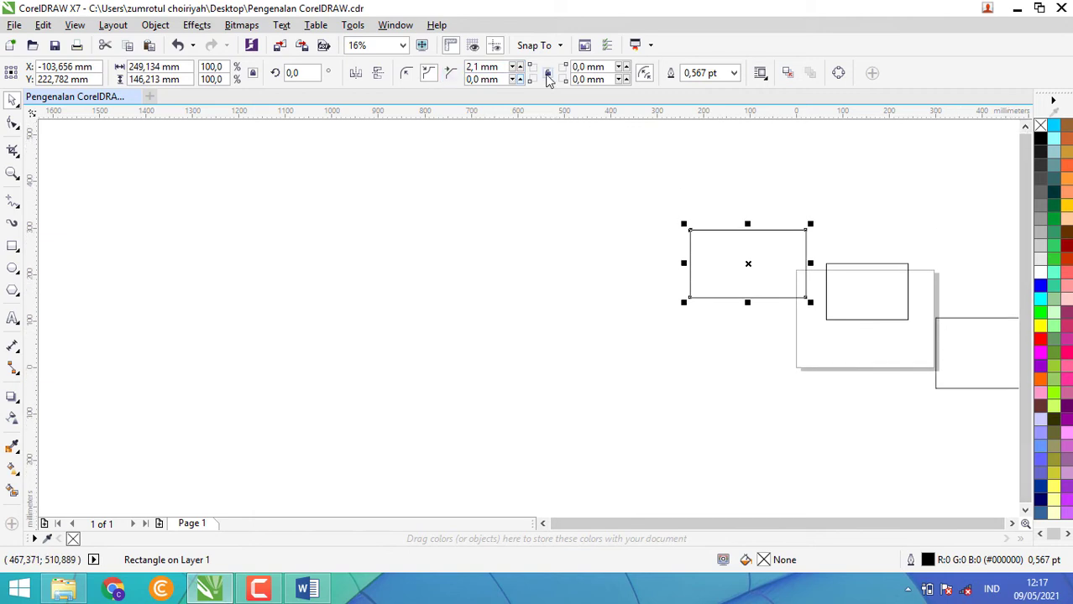
pyautogui.click(487, 66)
pyautogui.scroll(8, 488, 67)
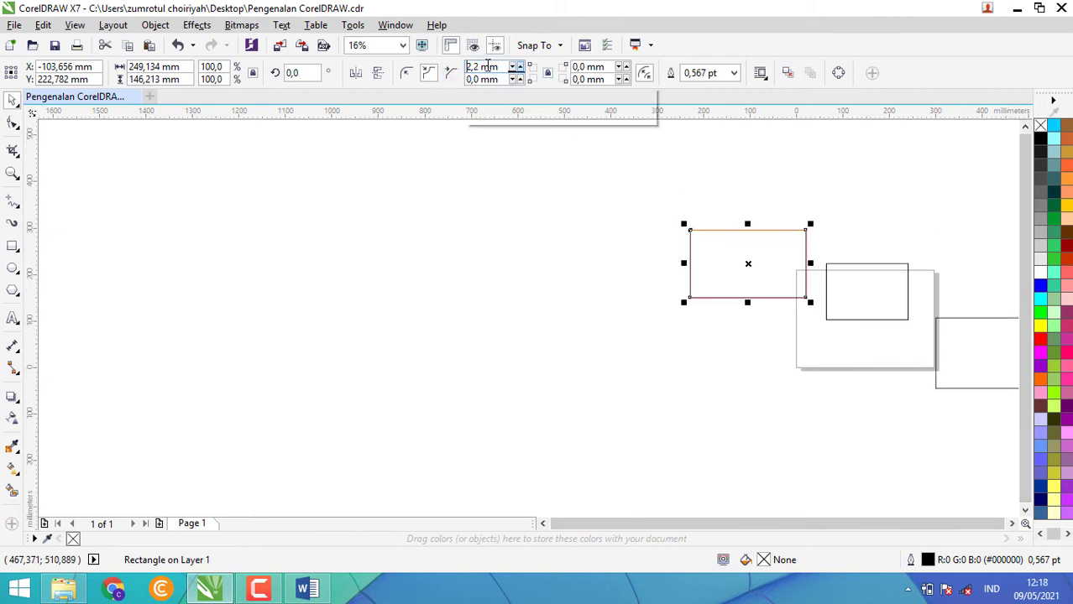
pyautogui.scroll(2, 488, 67)
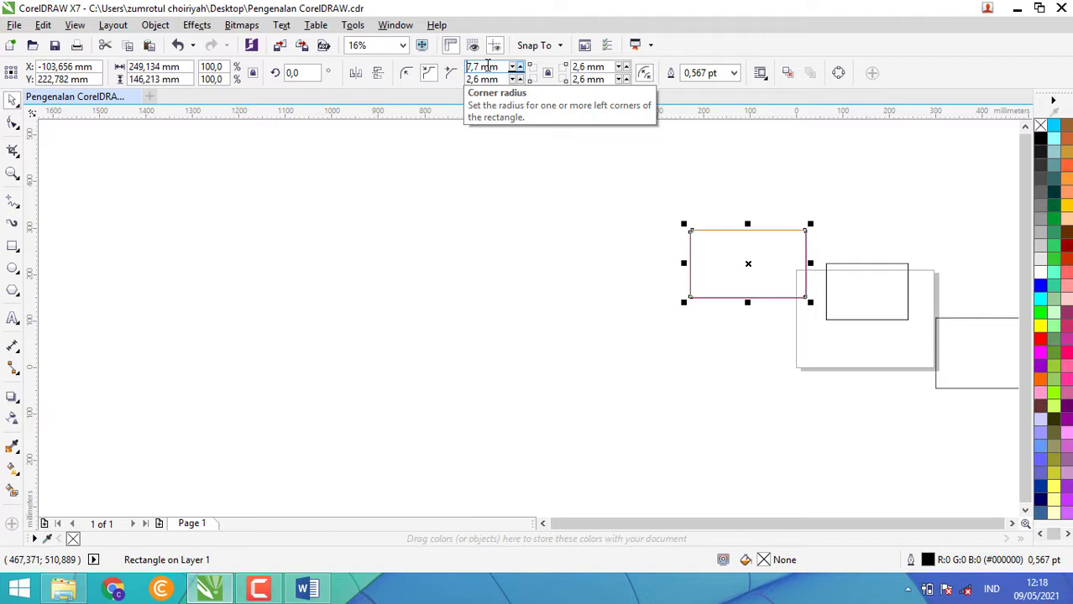
pyautogui.scroll(3, 488, 66)
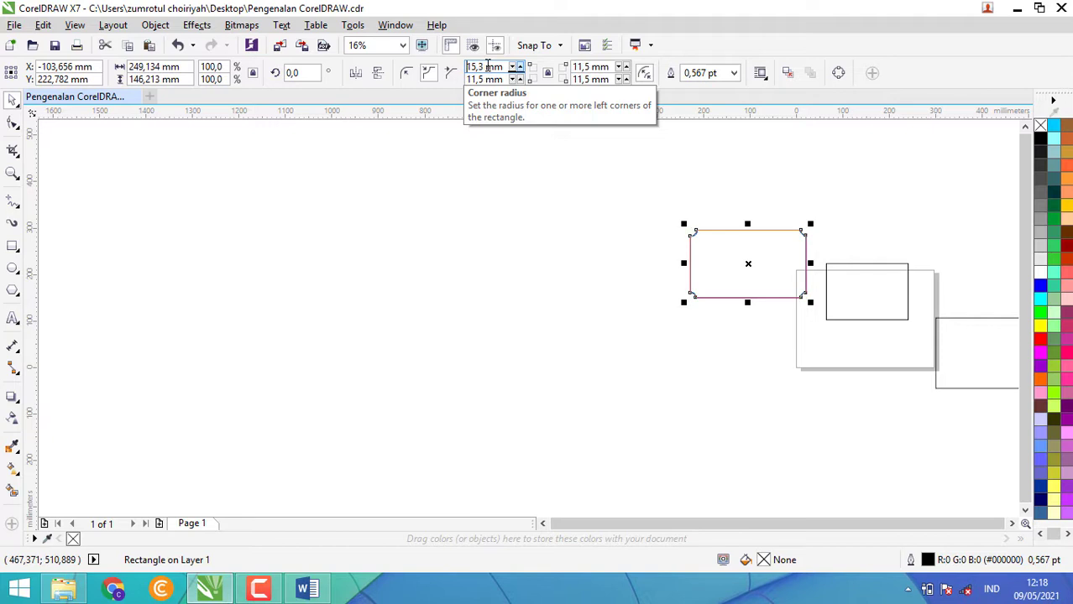
pyautogui.scroll(2, 487, 67)
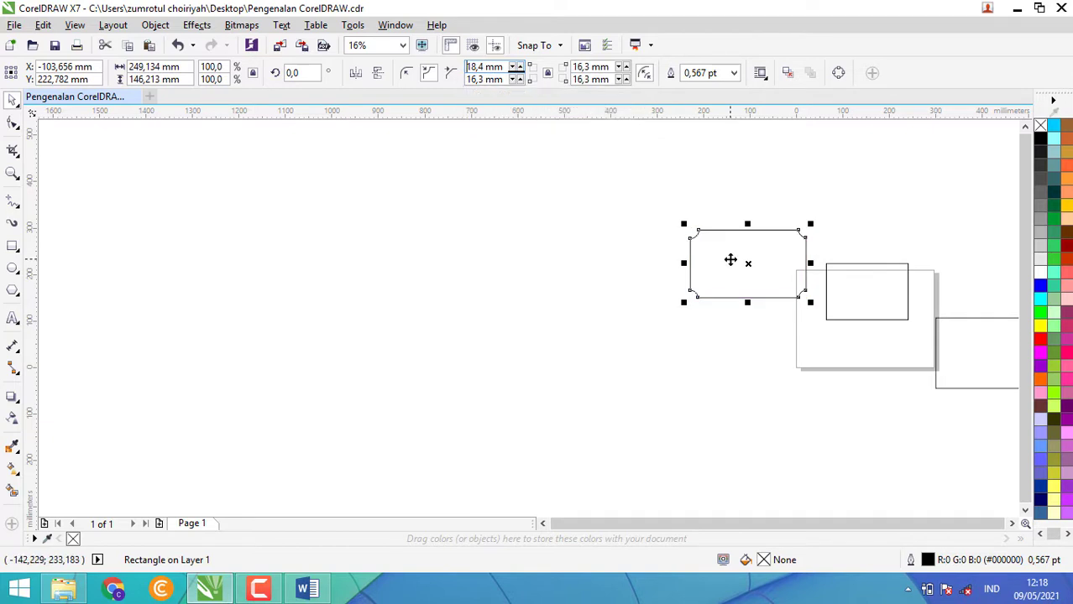
# Move the scalloped rectangle to about X -276, Y 199 mm and reduce all its corner radii to 0 mm
pyautogui.scroll(4, 730, 259)
pyautogui.moveTo(848, 263); pyautogui.dragTo(527, 307)
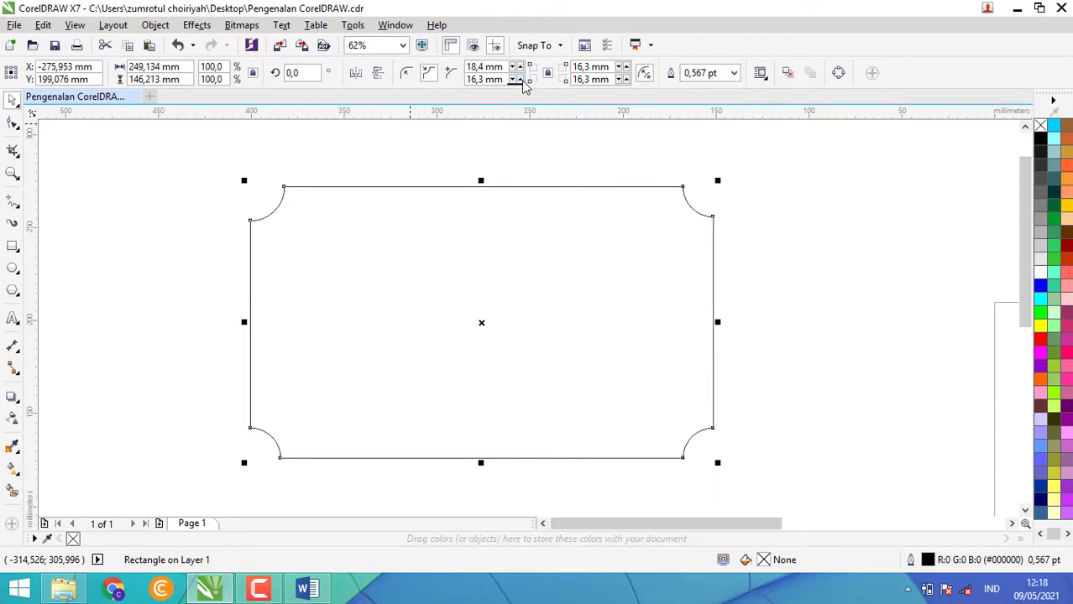
pyautogui.scroll(-5, 512, 81)
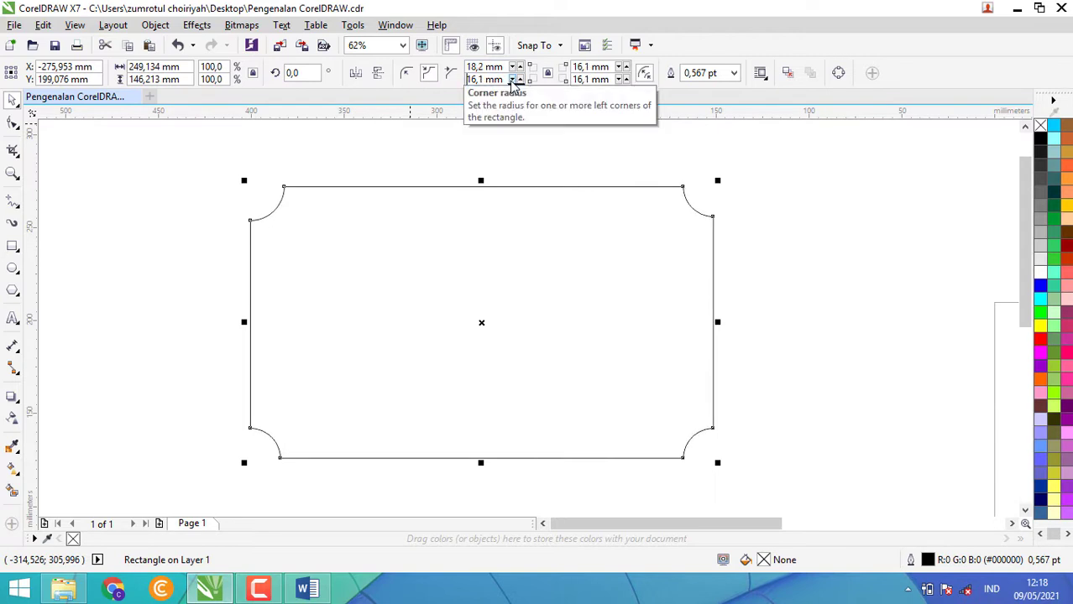
pyautogui.scroll(-10, 494, 79)
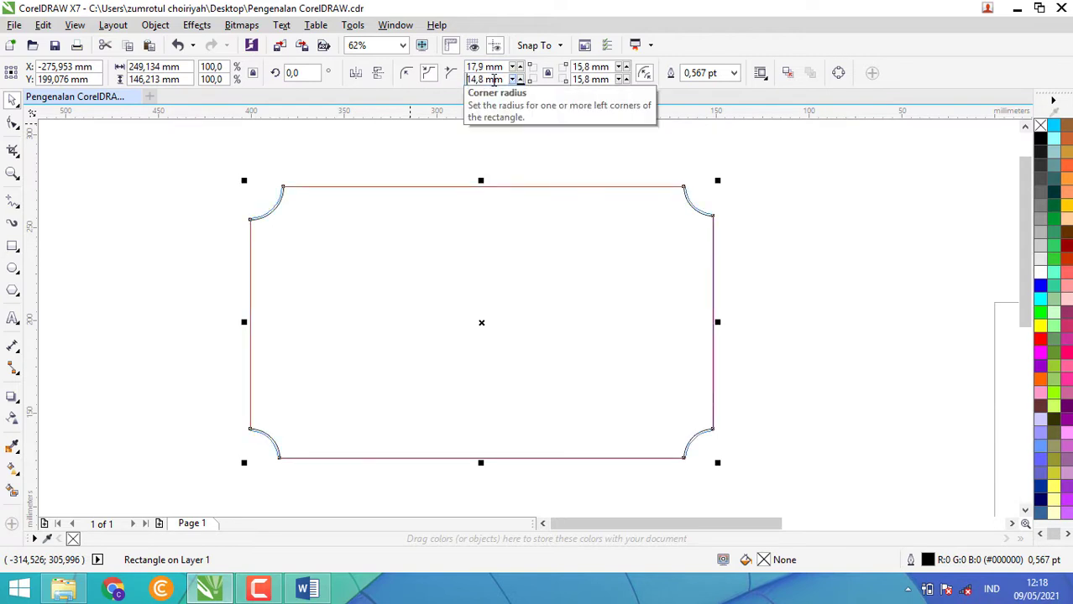
pyautogui.scroll(-9, 493, 80)
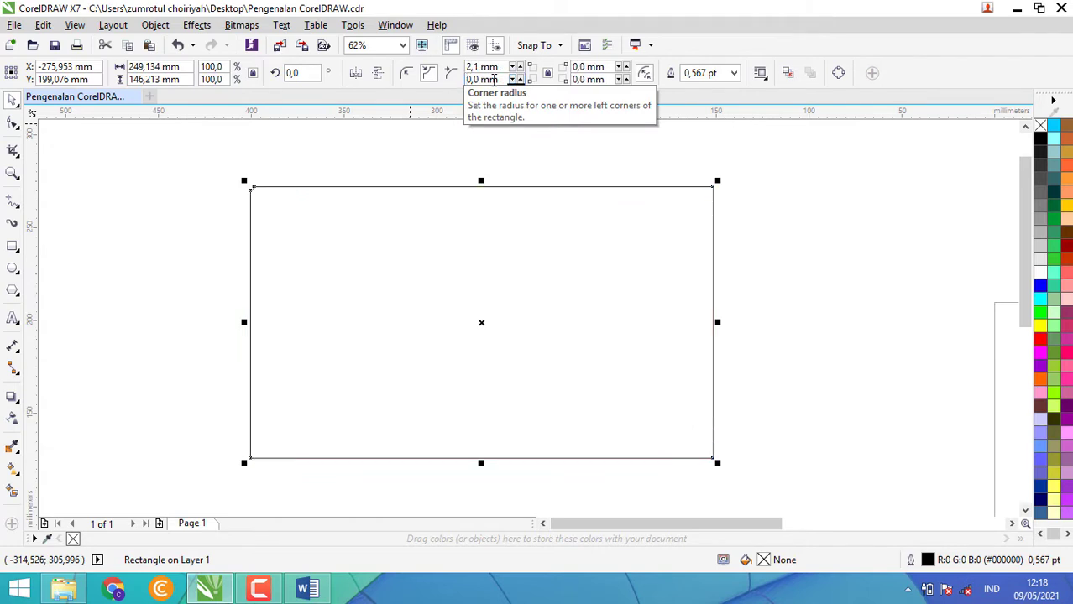
pyautogui.scroll(-1, 499, 66)
# Deselect and reselect the 249 × 146 mm rectangle to review its corner radius and corner lock settings
pyautogui.moveTo(227, 163); pyautogui.dragTo(308, 225)
pyautogui.click(378, 380)
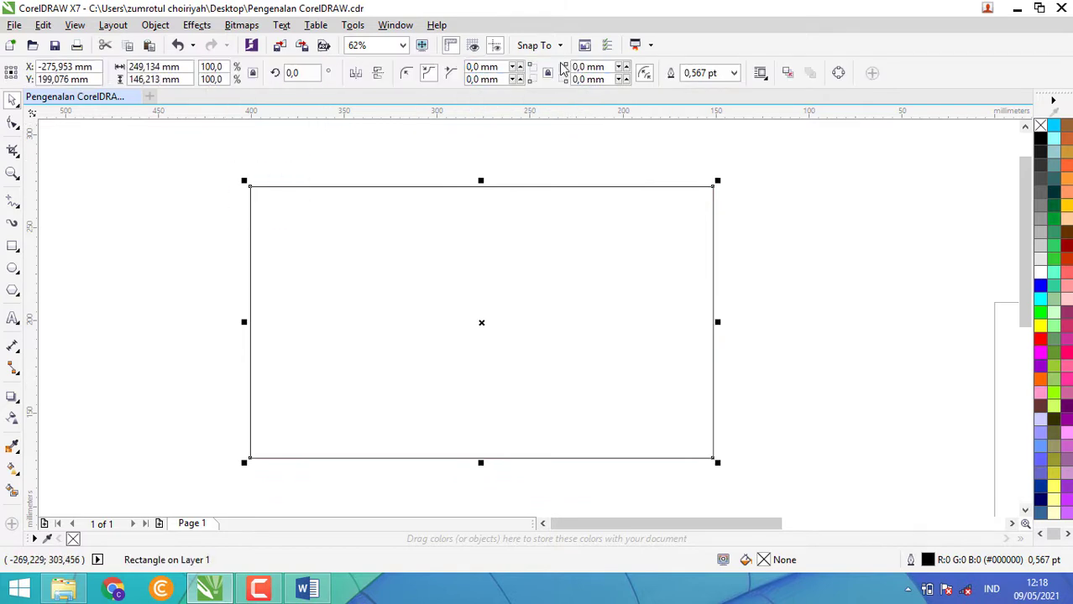
pyautogui.click(673, 155)
pyautogui.click(503, 255)
pyautogui.click(772, 266)
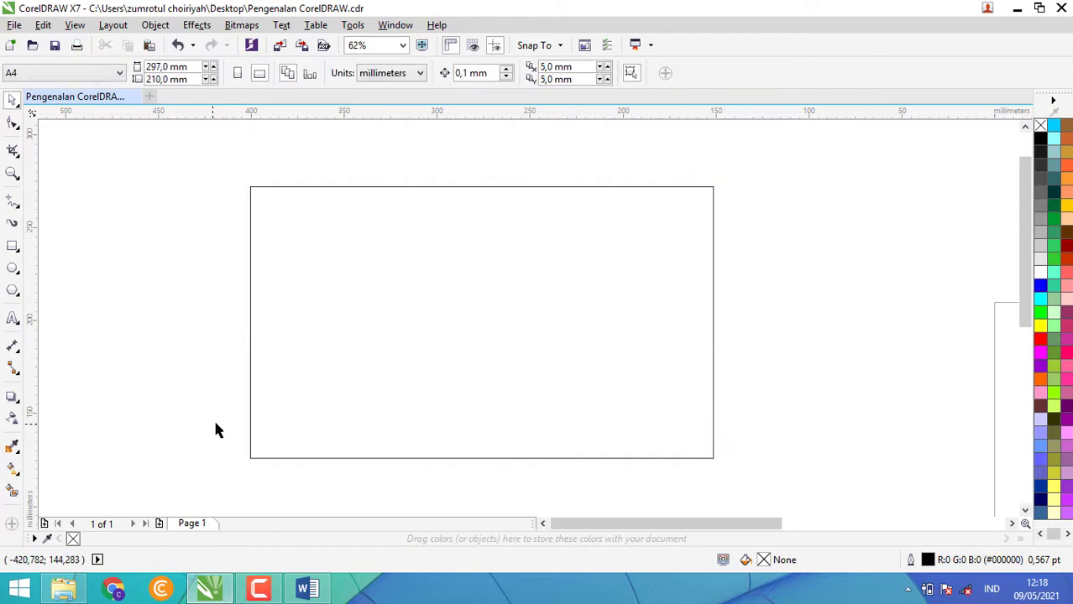
pyautogui.click(417, 364)
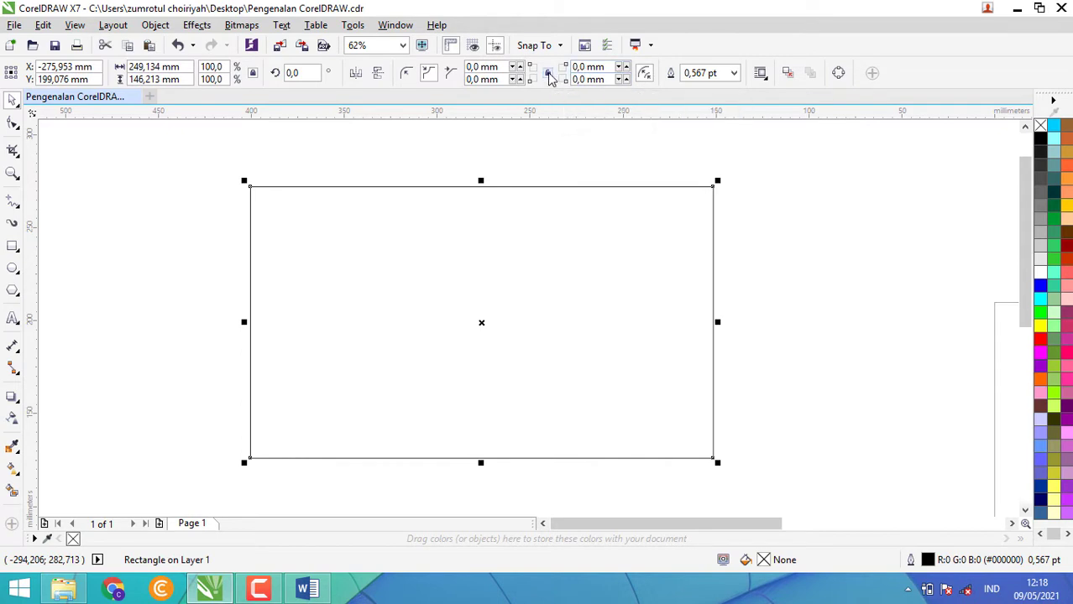
pyautogui.click(356, 270)
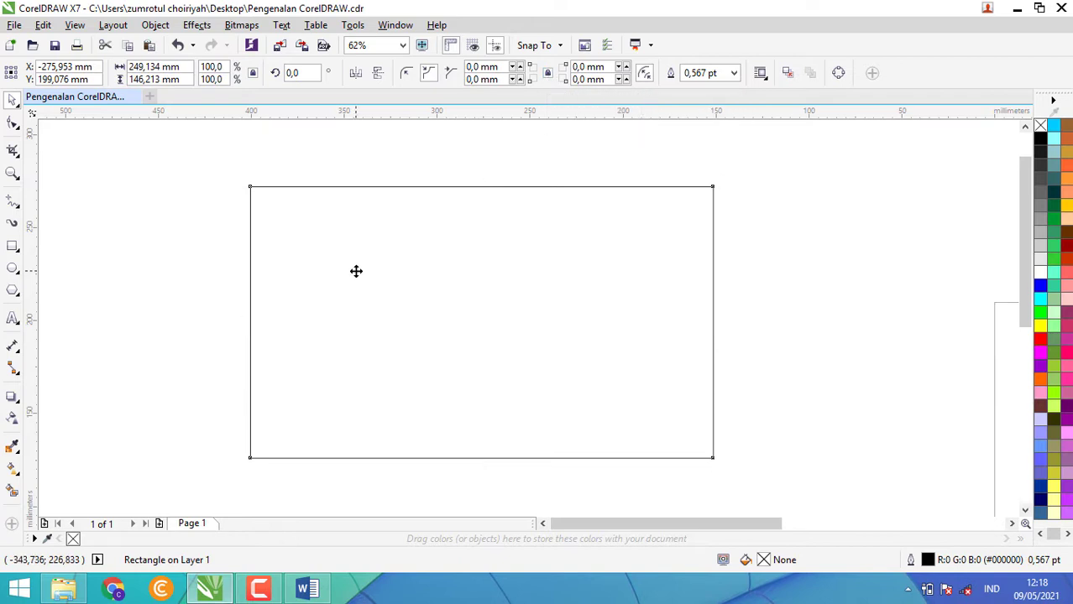
# Switch the 249 × 146 mm rectangle to round corners, raising all four radii to 11.8 mm and returning them to 0 mm
pyautogui.click(356, 270)
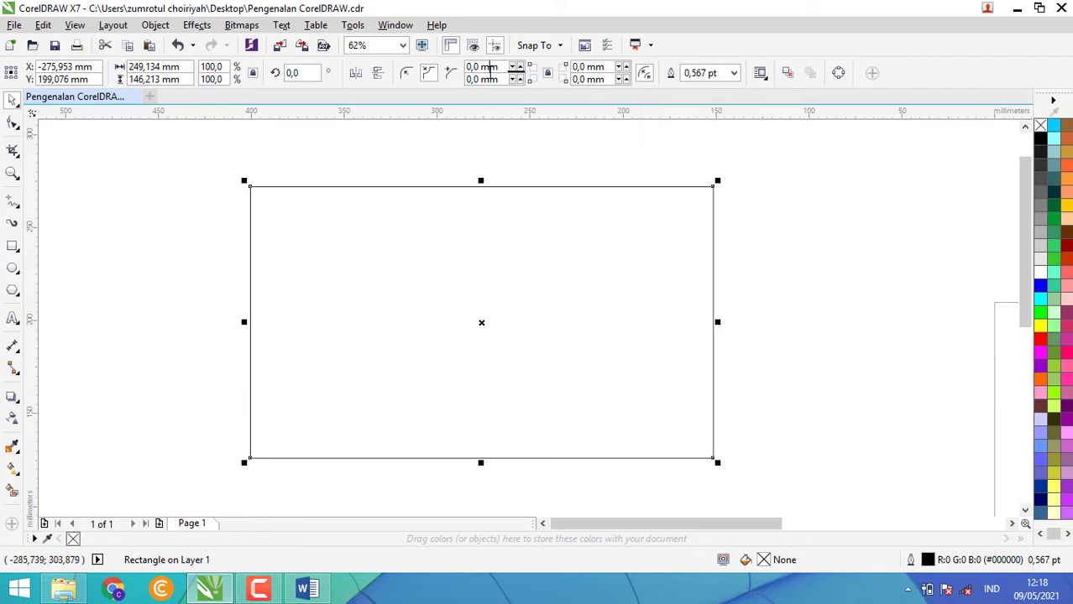
pyautogui.click(404, 73)
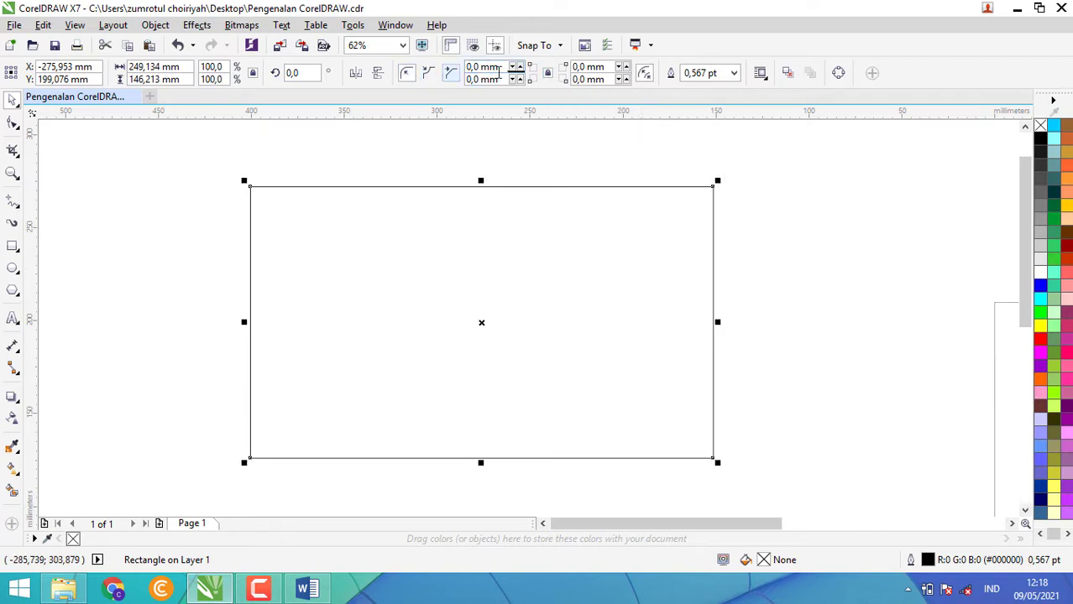
pyautogui.scroll(1, 499, 72)
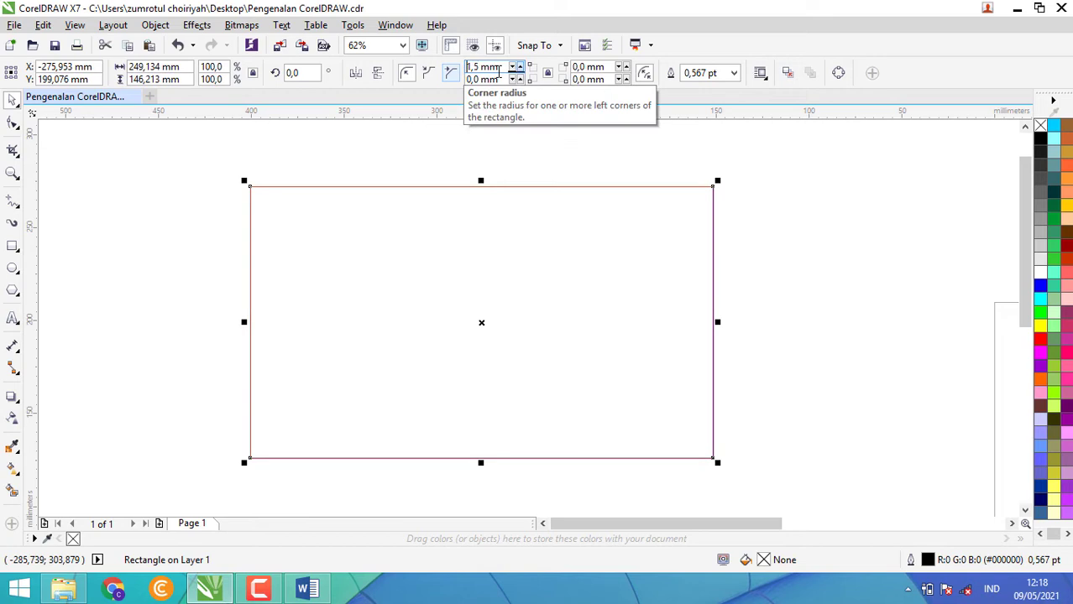
pyautogui.scroll(5, 499, 72)
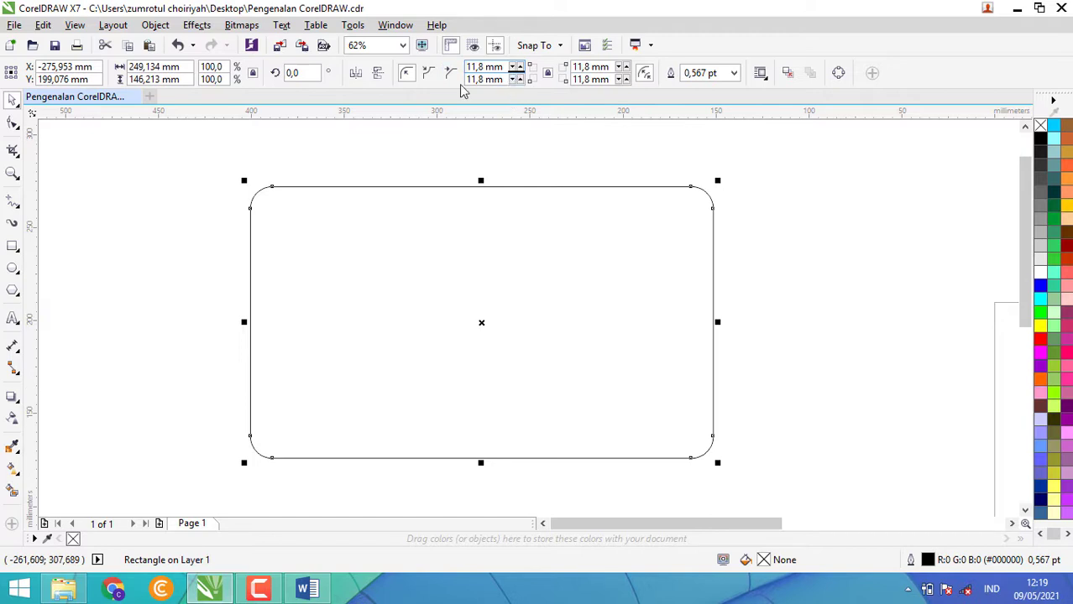
pyautogui.scroll(-4, 460, 85)
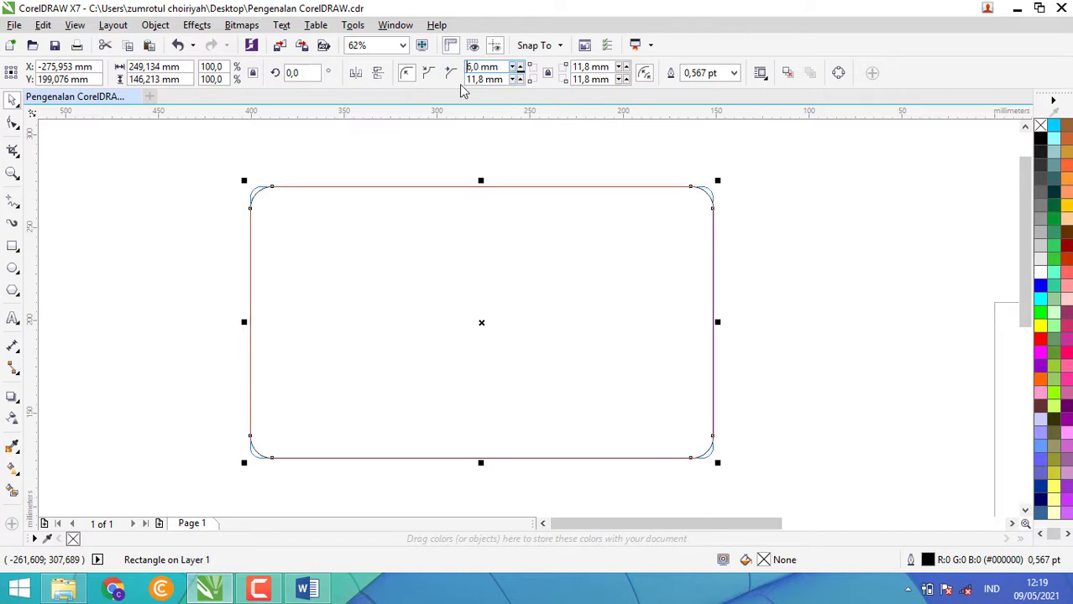
pyautogui.scroll(-1, 459, 84)
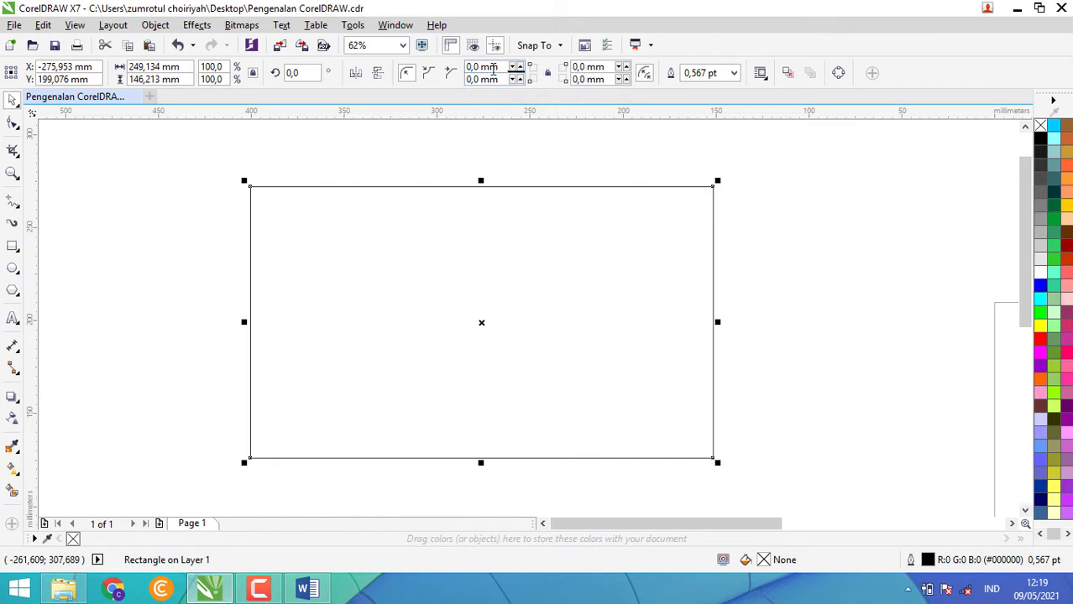
# With the corners unlocked, round only the rectangle's upper-left corner to 8.9 mm and reset it to 0 mm
pyautogui.scroll(1, 493, 70)
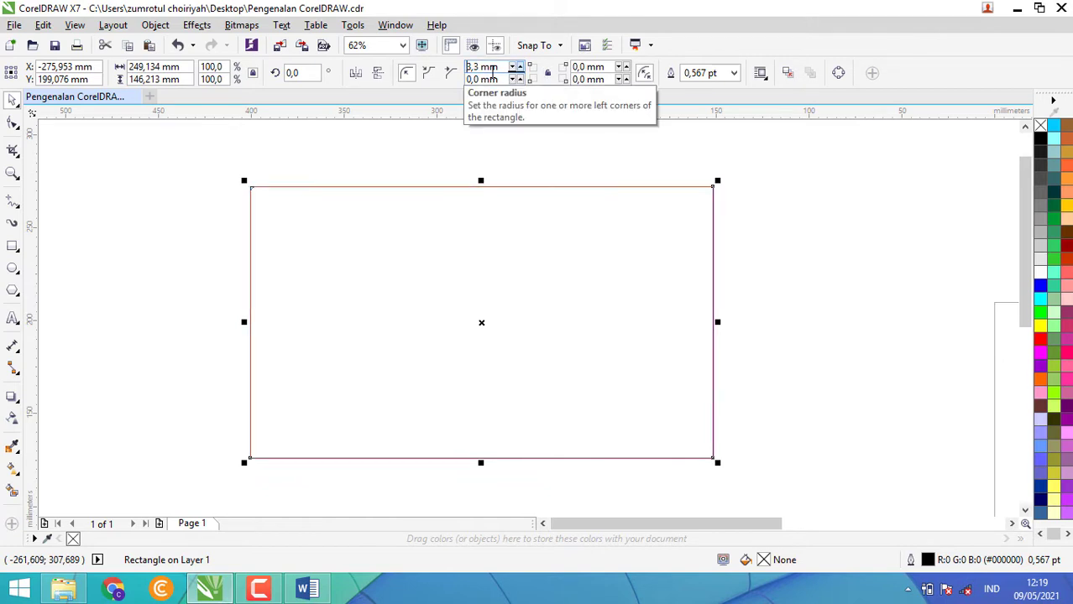
pyautogui.scroll(1, 493, 70)
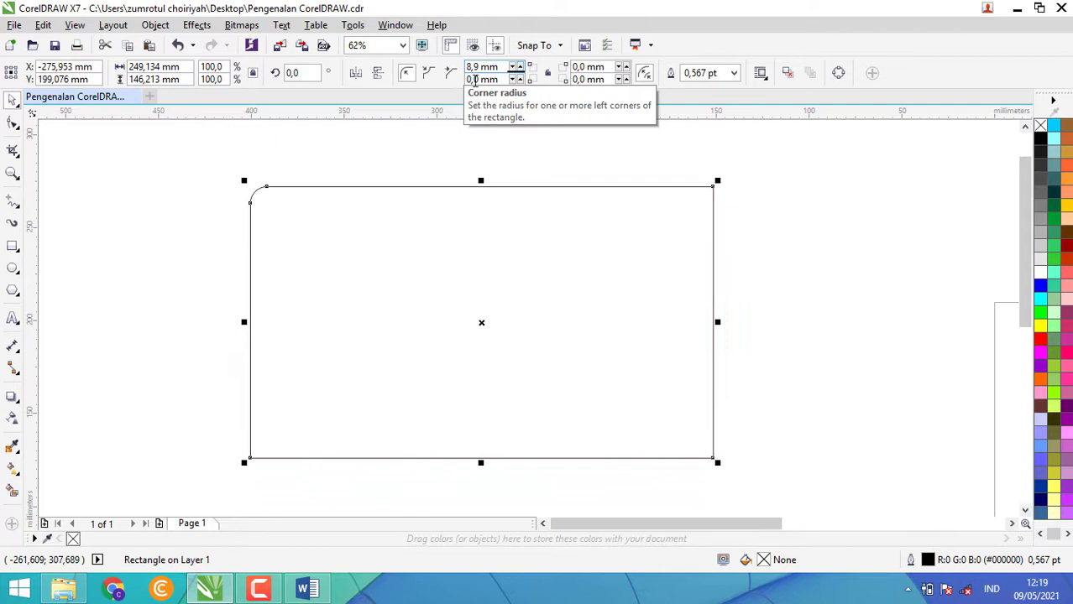
pyautogui.click(190, 171)
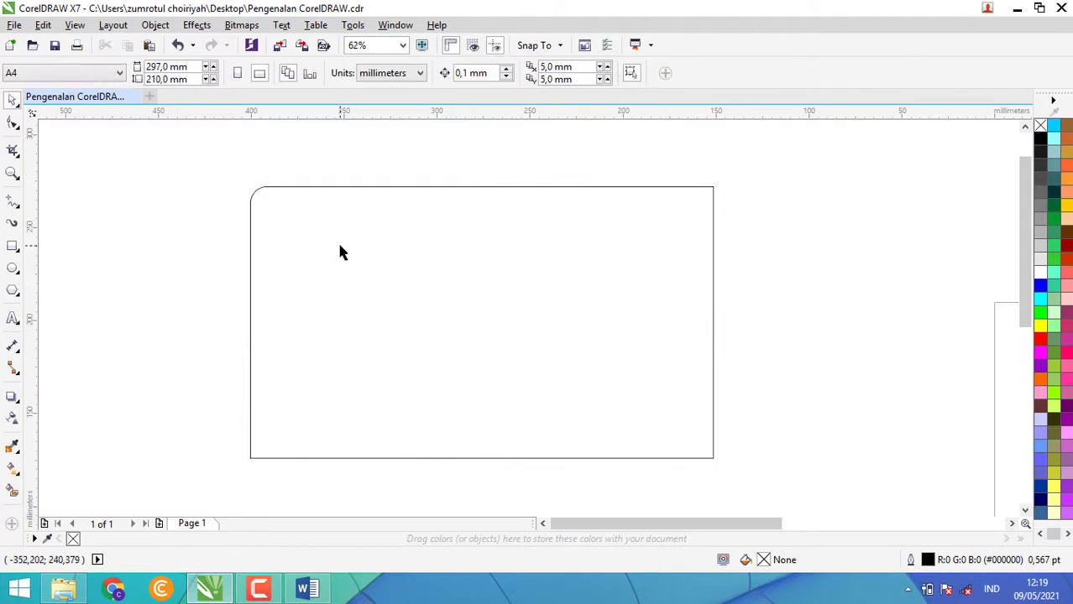
pyautogui.click(452, 253)
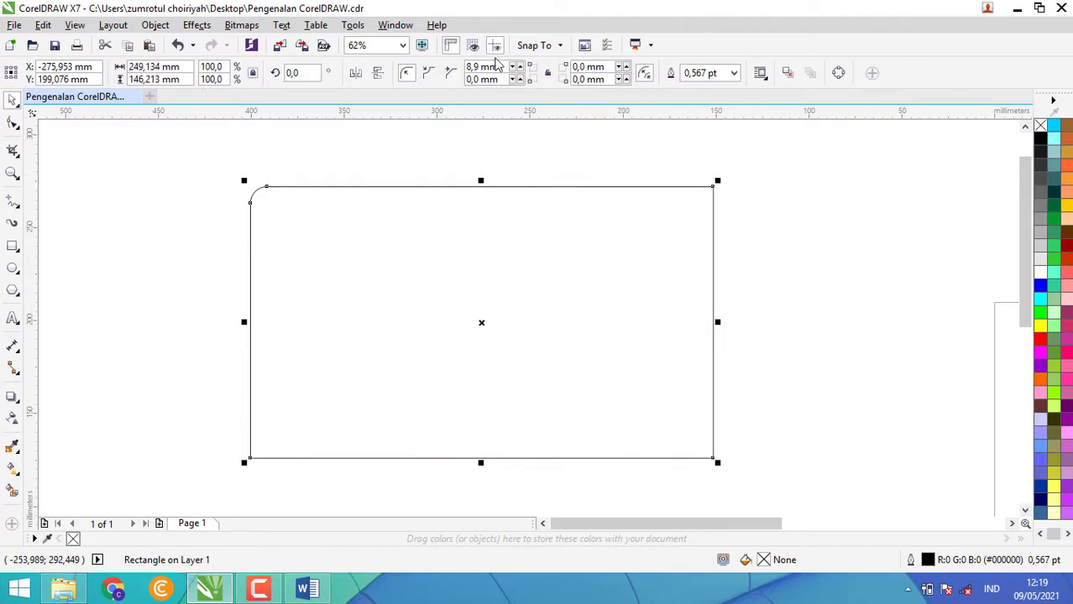
pyautogui.scroll(-6, 496, 70)
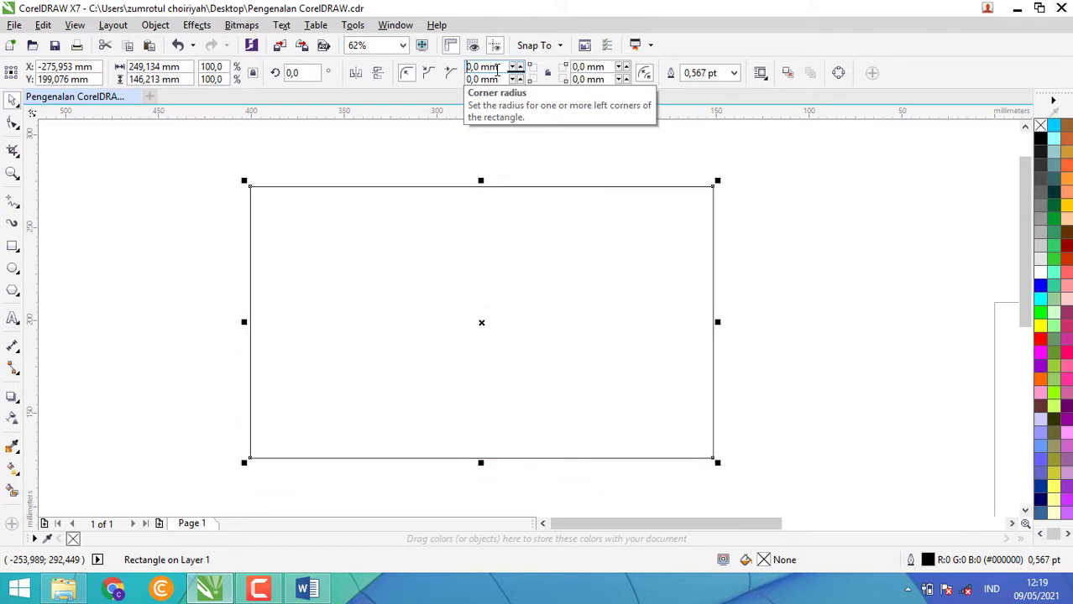
# Review the available outline widths and fill the rectangle with light cyan (#99FFFF)
pyautogui.click(735, 73)
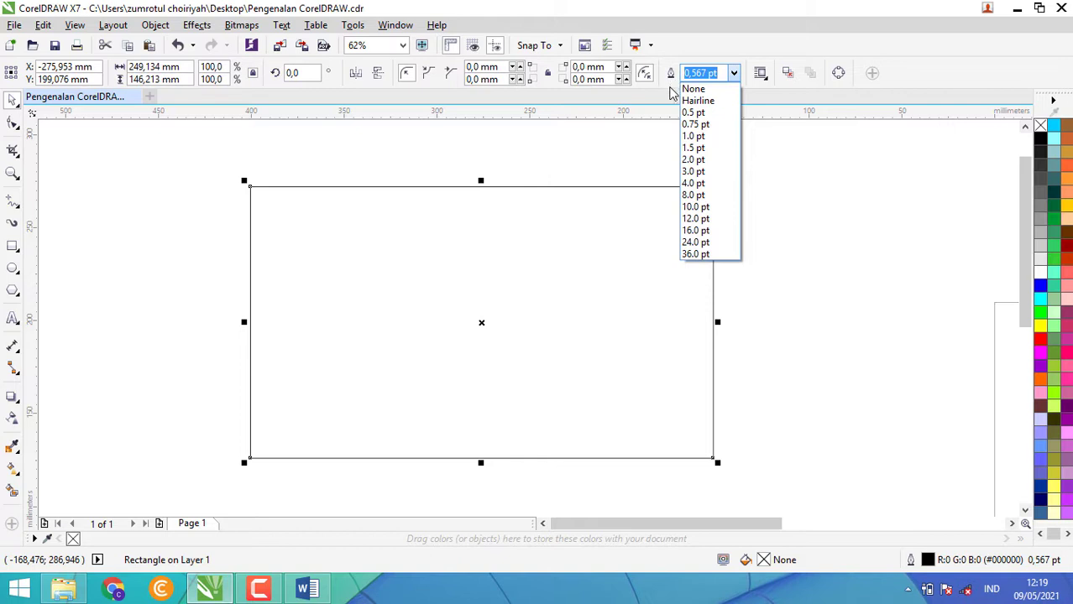
pyautogui.click(545, 274)
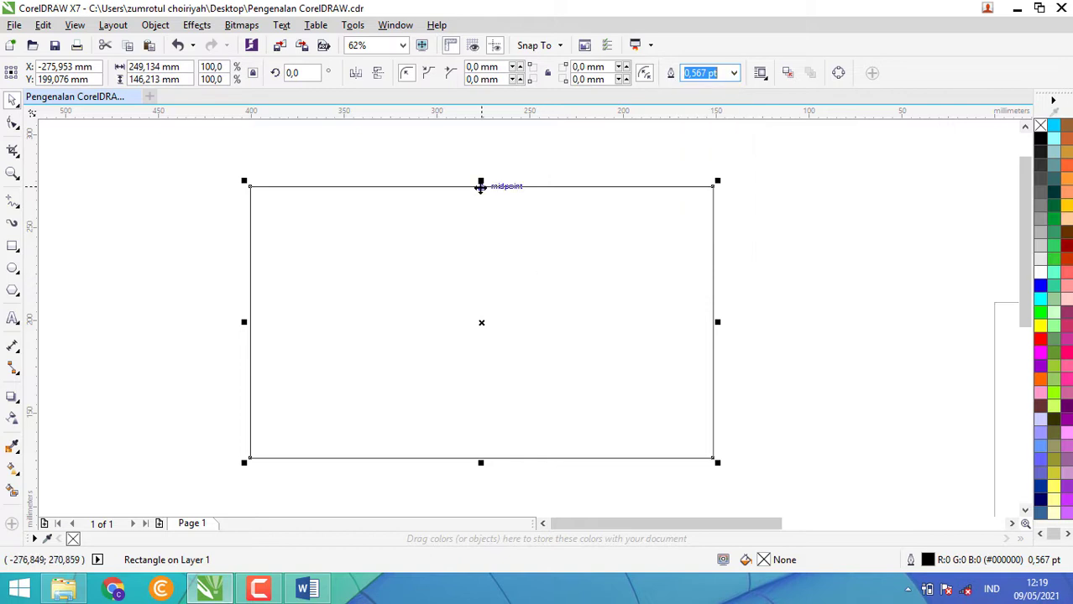
pyautogui.click(1054, 139)
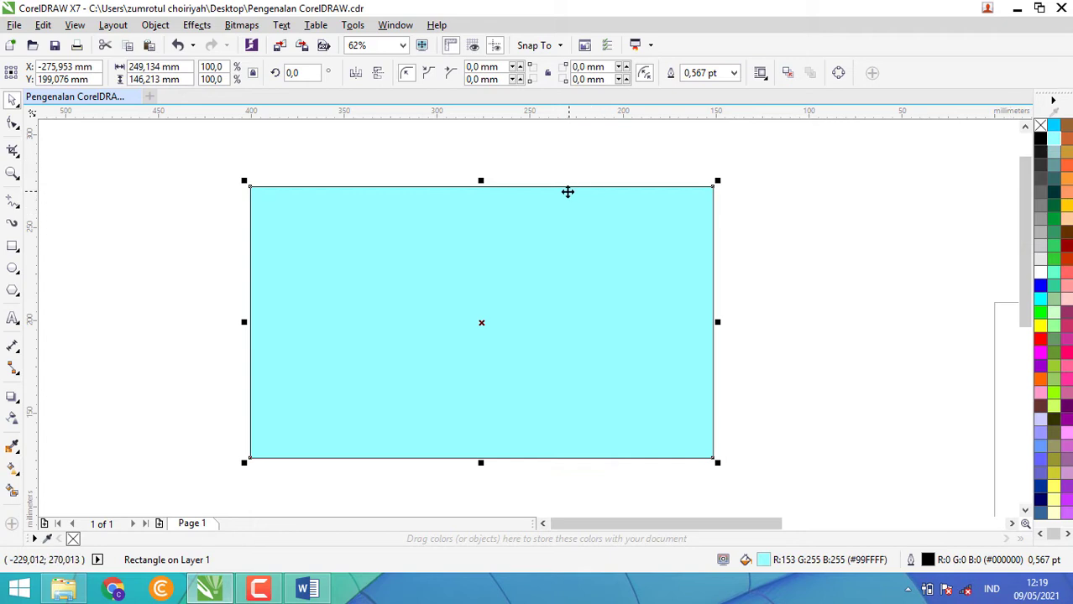
# Try a 12 pt outline on the cyan rectangle, followed by a 4 pt outline
pyautogui.click(735, 74)
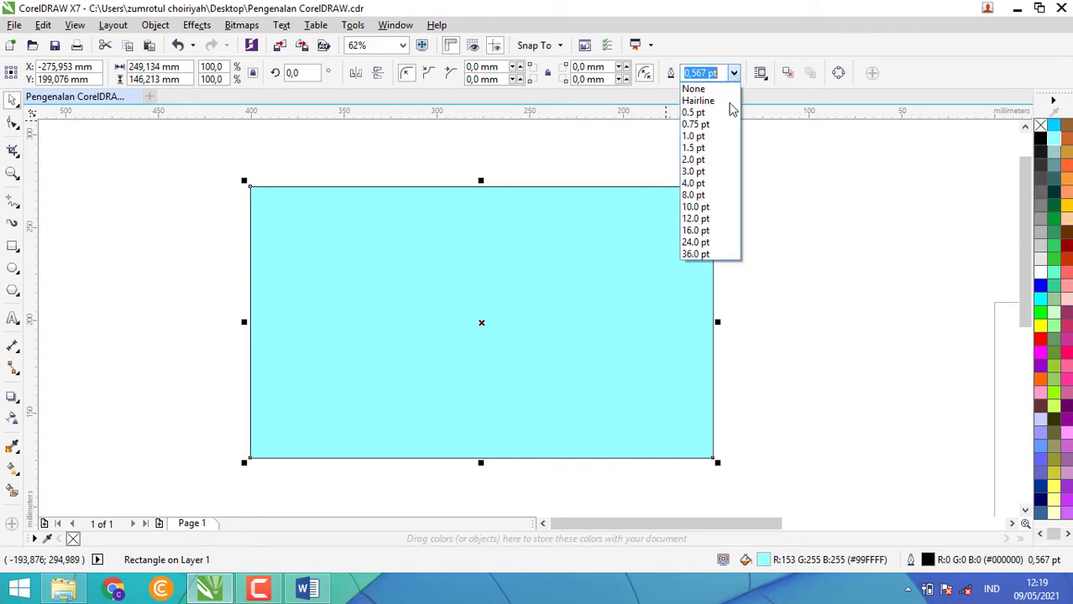
pyautogui.click(696, 218)
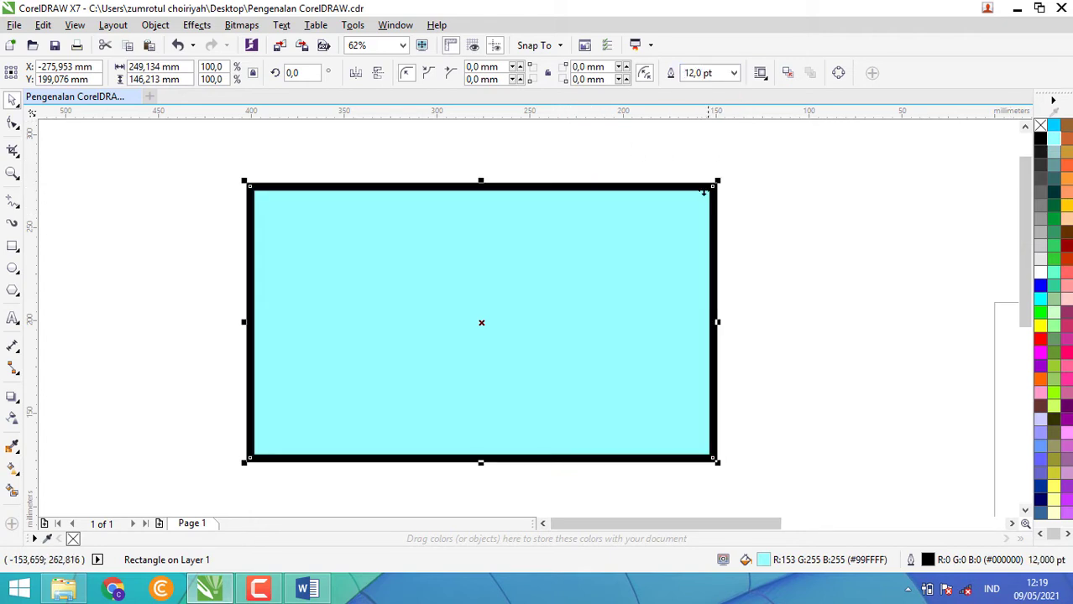
pyautogui.click(735, 73)
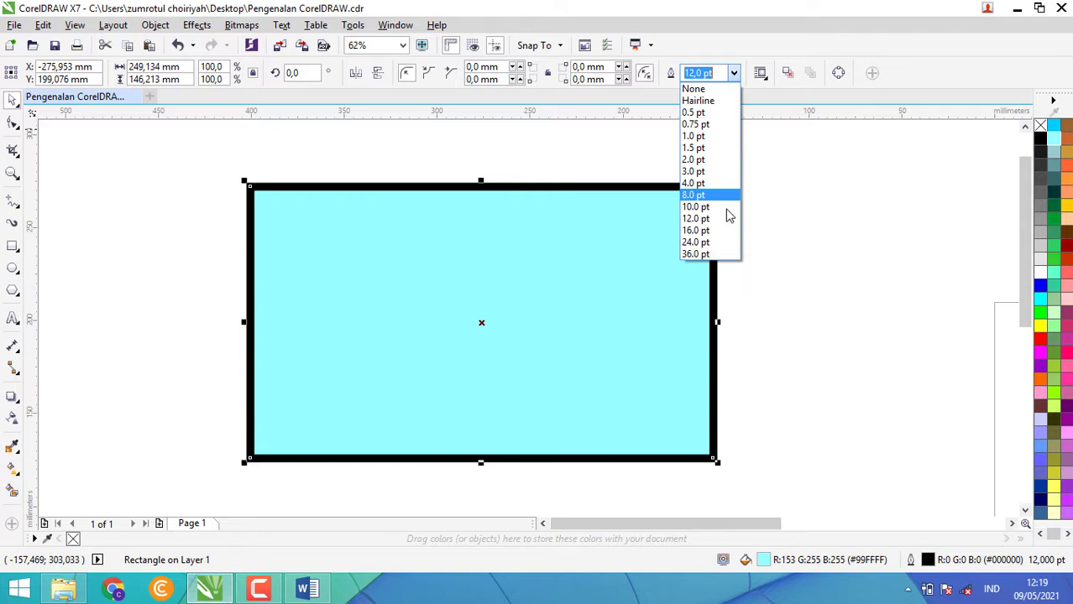
pyautogui.click(727, 188)
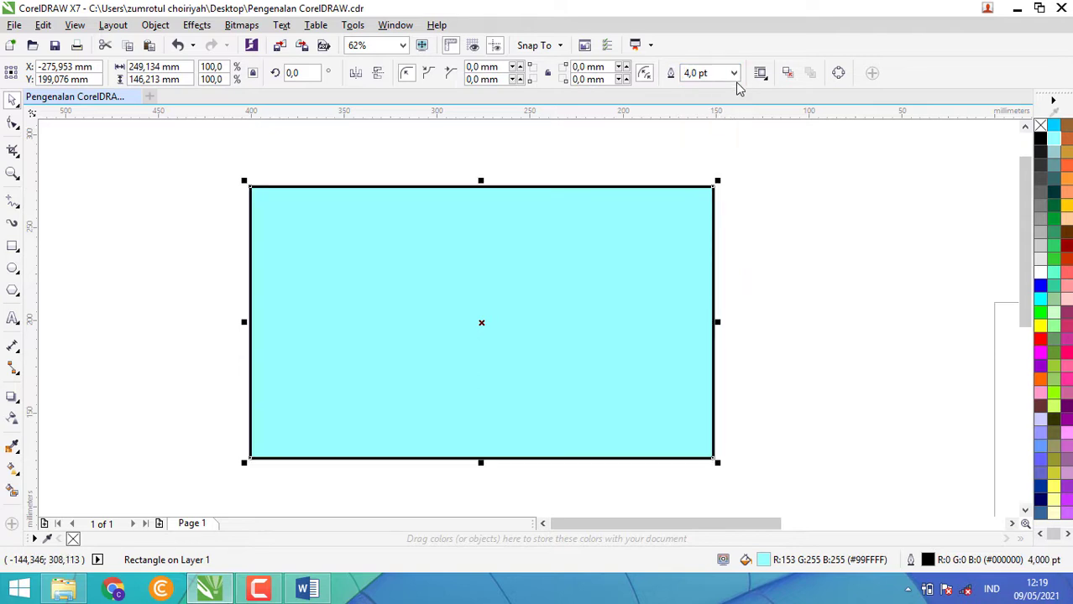
# Try outline widths of 1.5 pt, 3 pt and 8 pt on the cyan rectangle
pyautogui.click(734, 76)
pyautogui.click(735, 77)
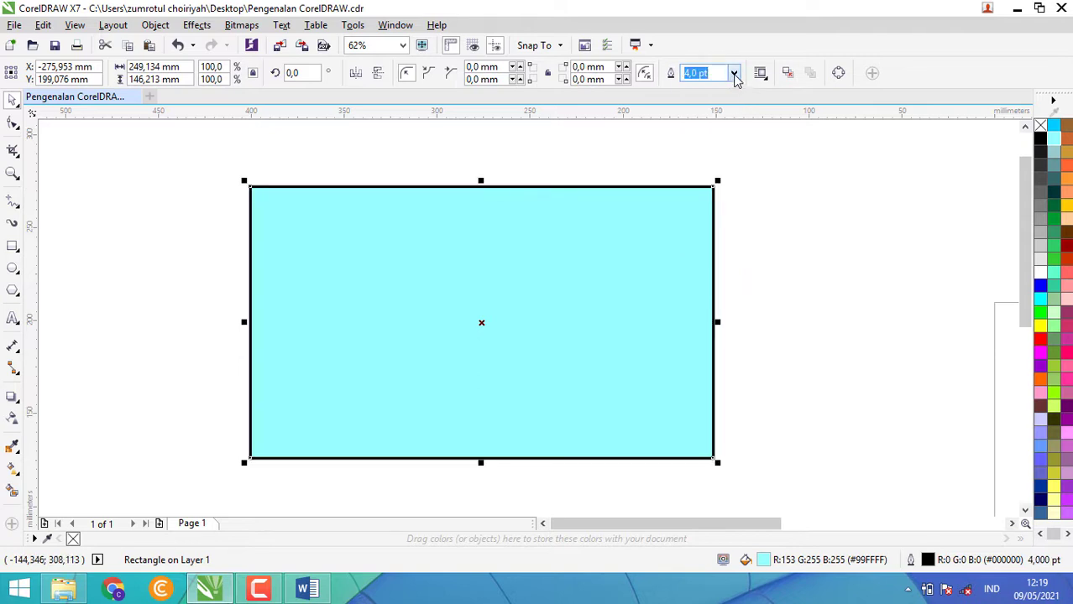
pyautogui.click(734, 75)
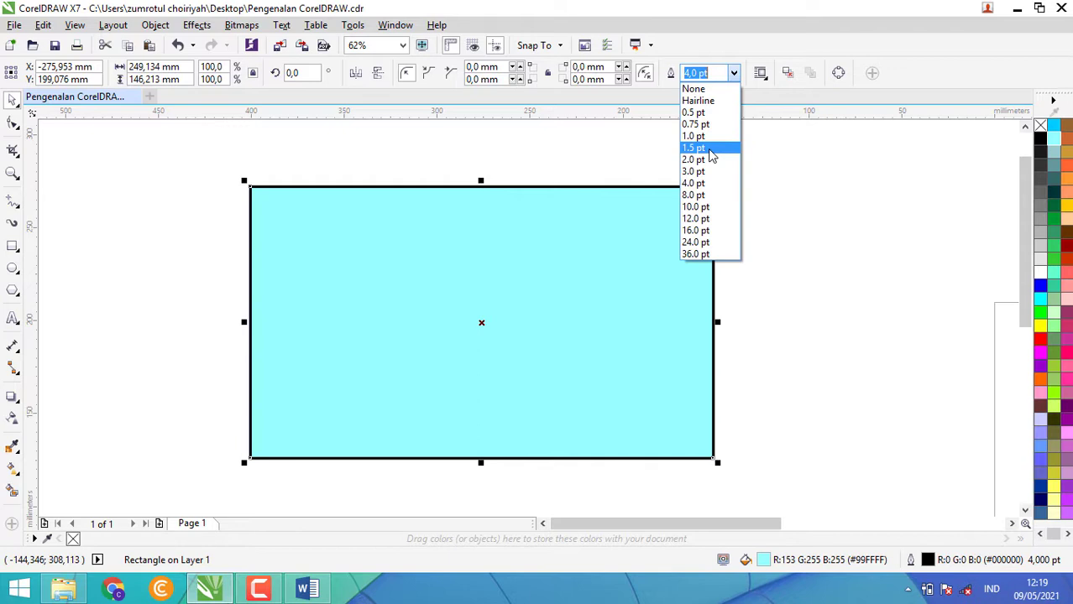
pyautogui.click(710, 151)
pyautogui.click(735, 74)
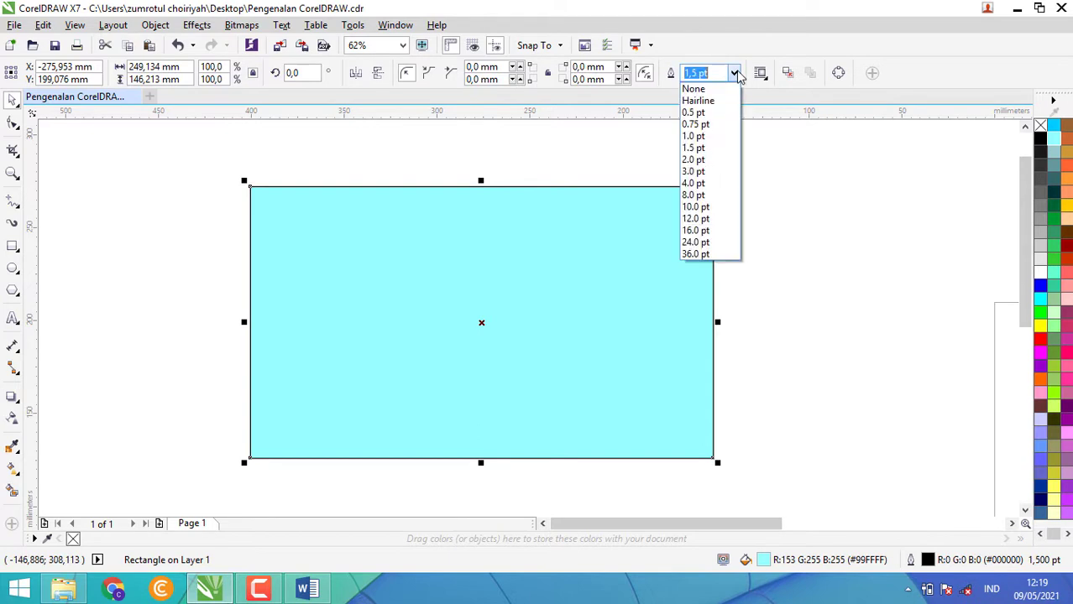
pyautogui.click(719, 173)
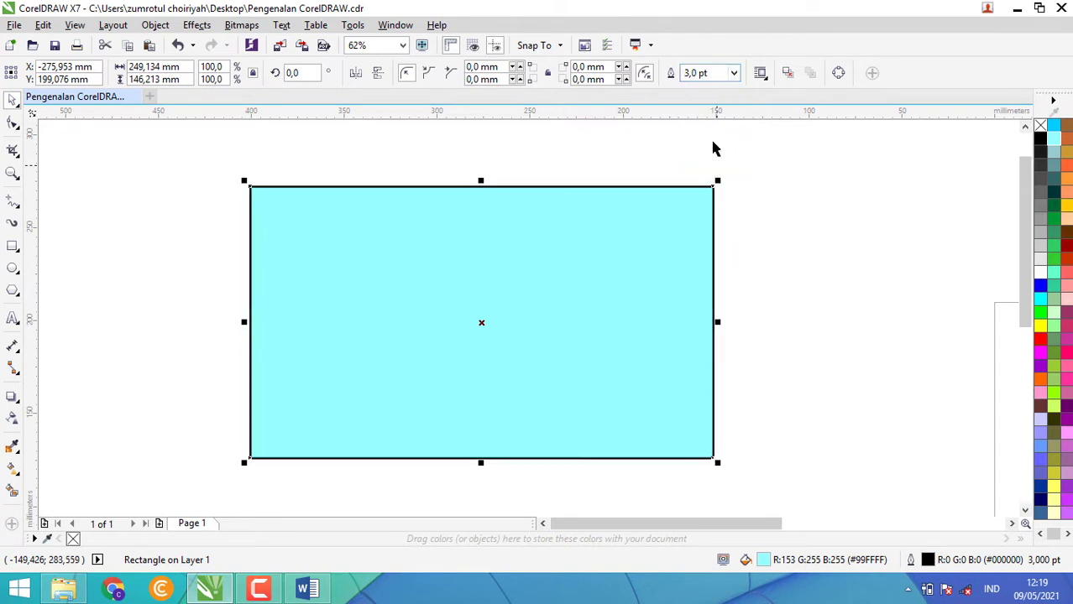
pyautogui.click(734, 73)
pyautogui.click(710, 196)
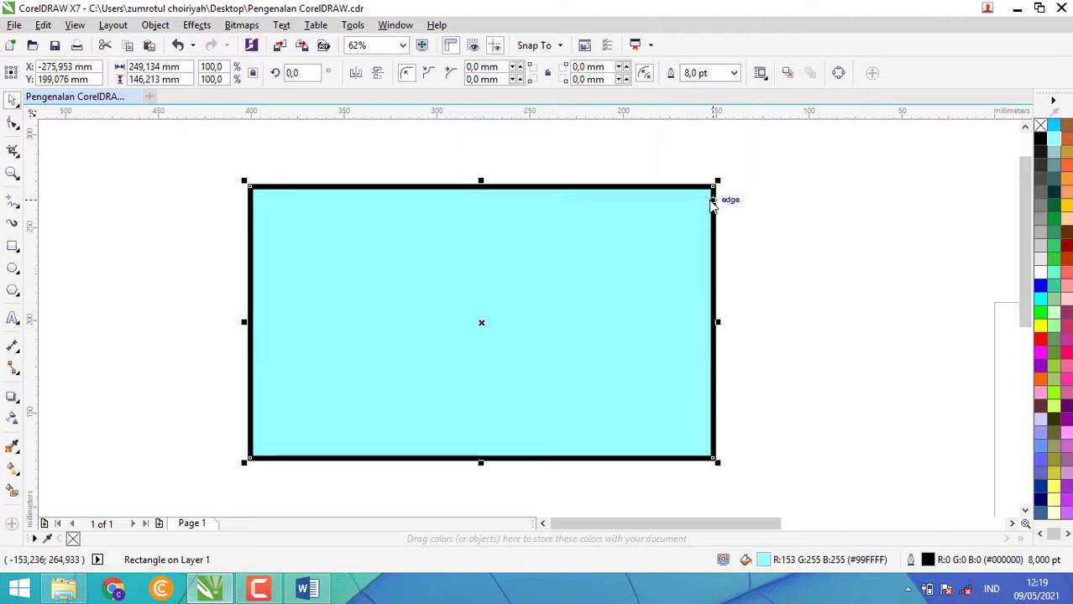
# Set the cyan rectangle's outline to Hairline, comparing it with the 0.5 pt width
pyautogui.click(733, 73)
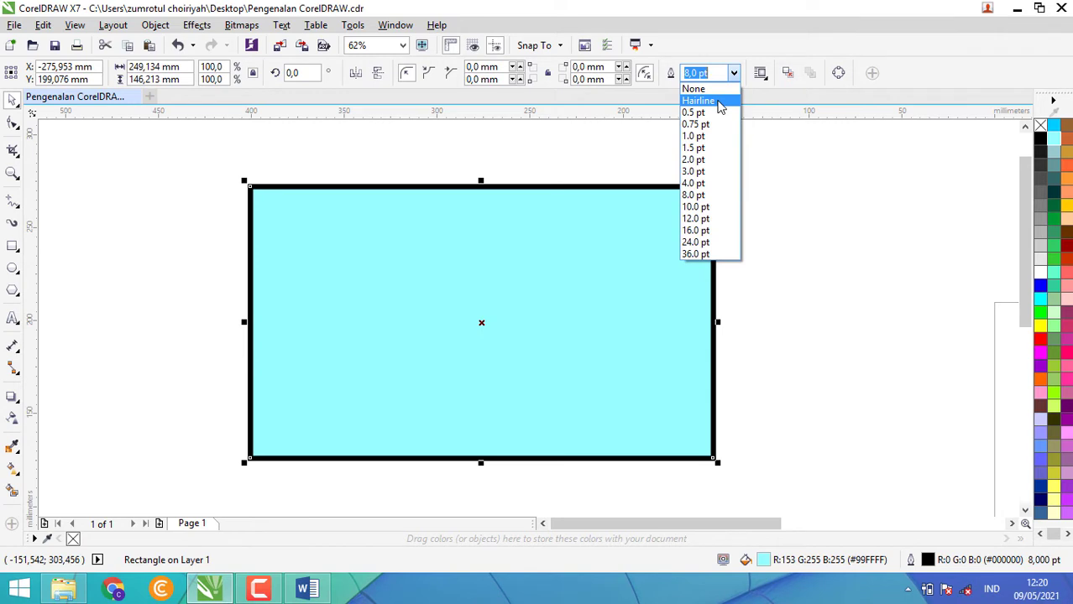
pyautogui.click(698, 101)
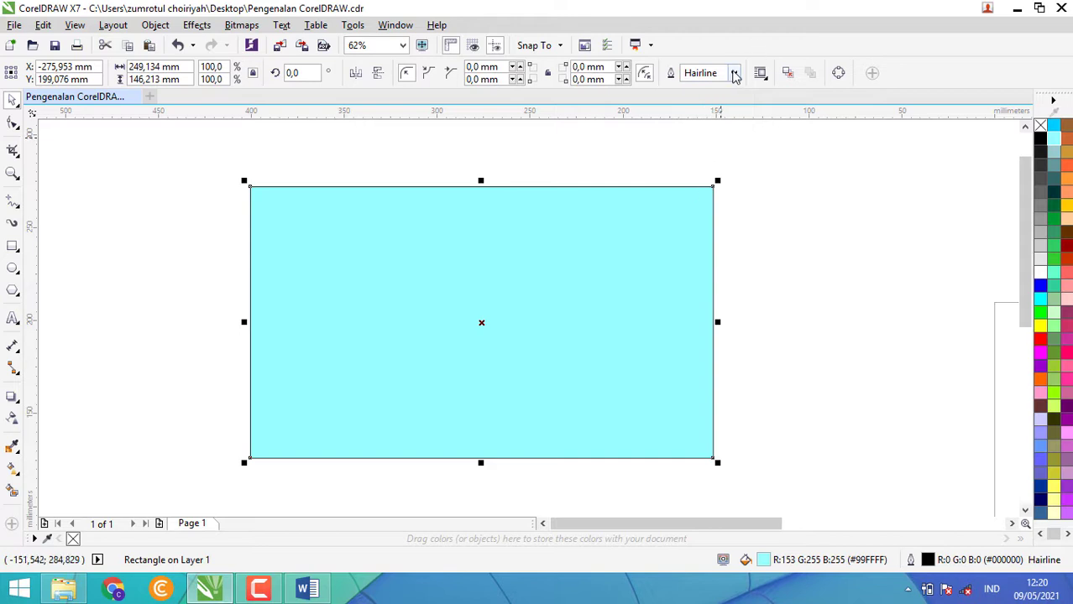
pyautogui.click(733, 73)
pyautogui.click(717, 114)
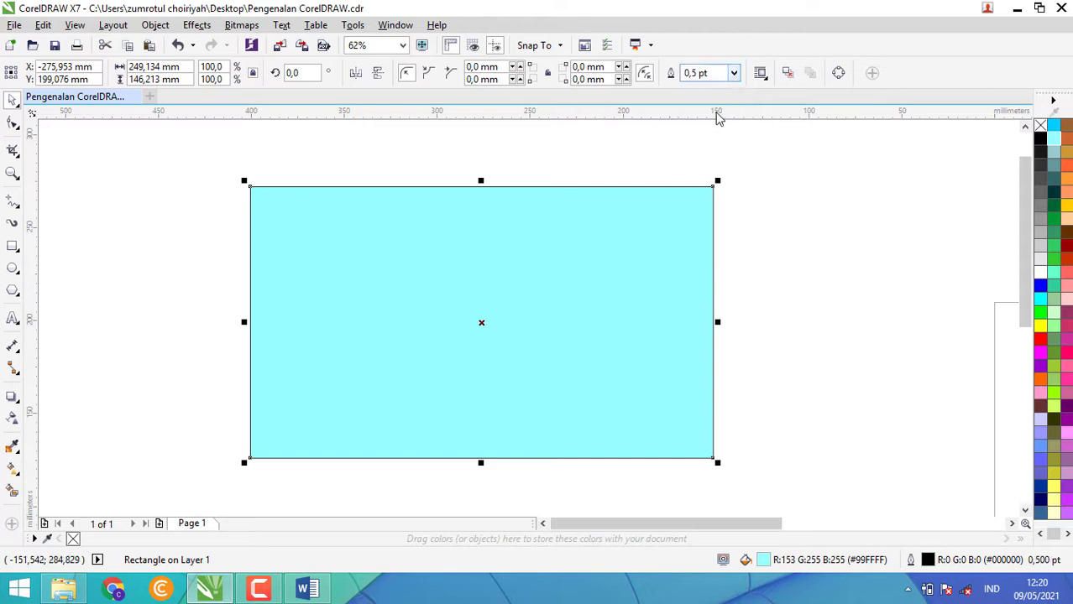
pyautogui.click(733, 73)
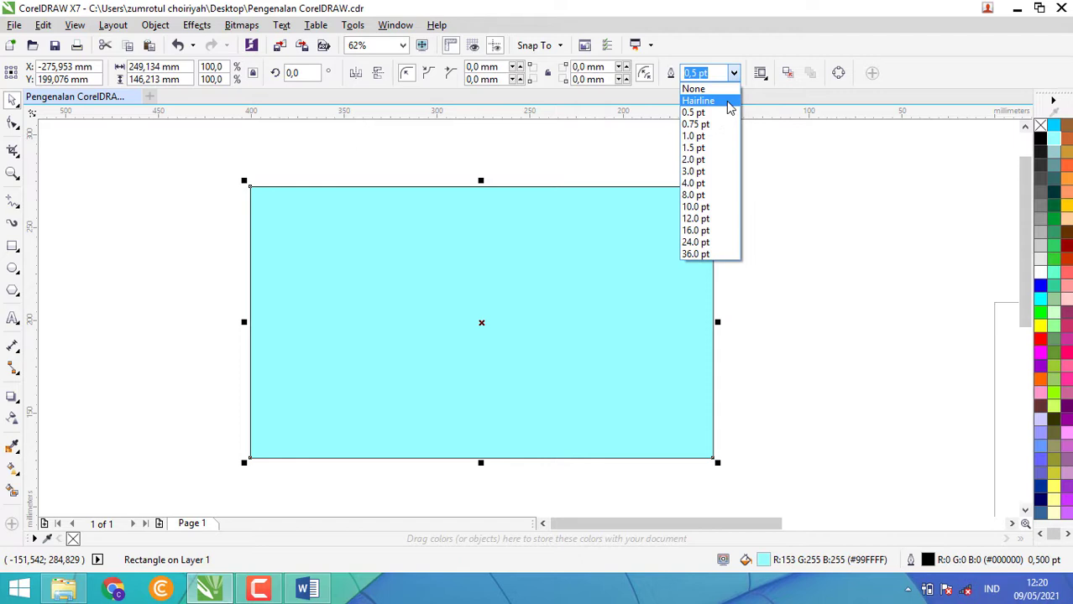
pyautogui.click(728, 101)
# Move the cyan rectangle closer to the page's left side, viewing the Pick tool variants, and deselect it
pyautogui.moveTo(415, 306); pyautogui.dragTo(480, 291)
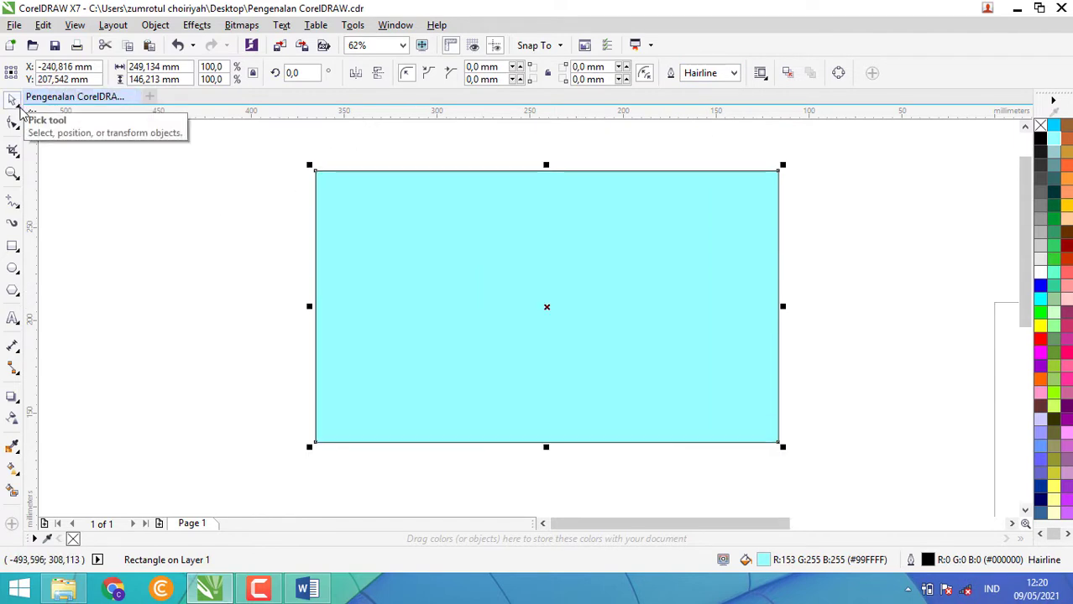
pyautogui.click(19, 110)
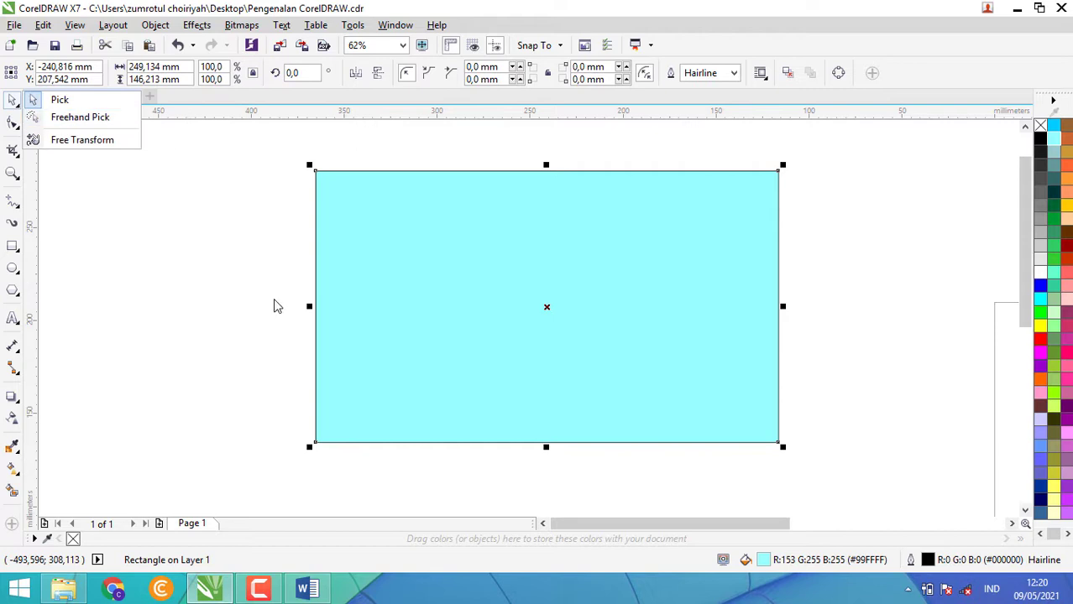
pyautogui.click(436, 308)
pyautogui.click(436, 308)
pyautogui.scroll(-3, 436, 308)
pyautogui.scroll(1, 437, 308)
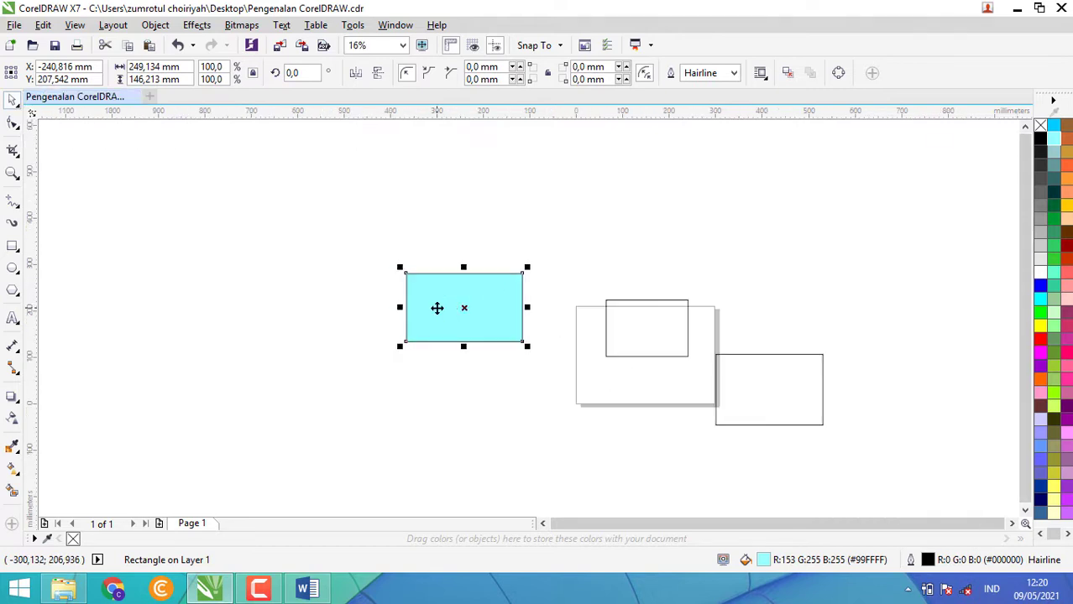
pyautogui.click(298, 168)
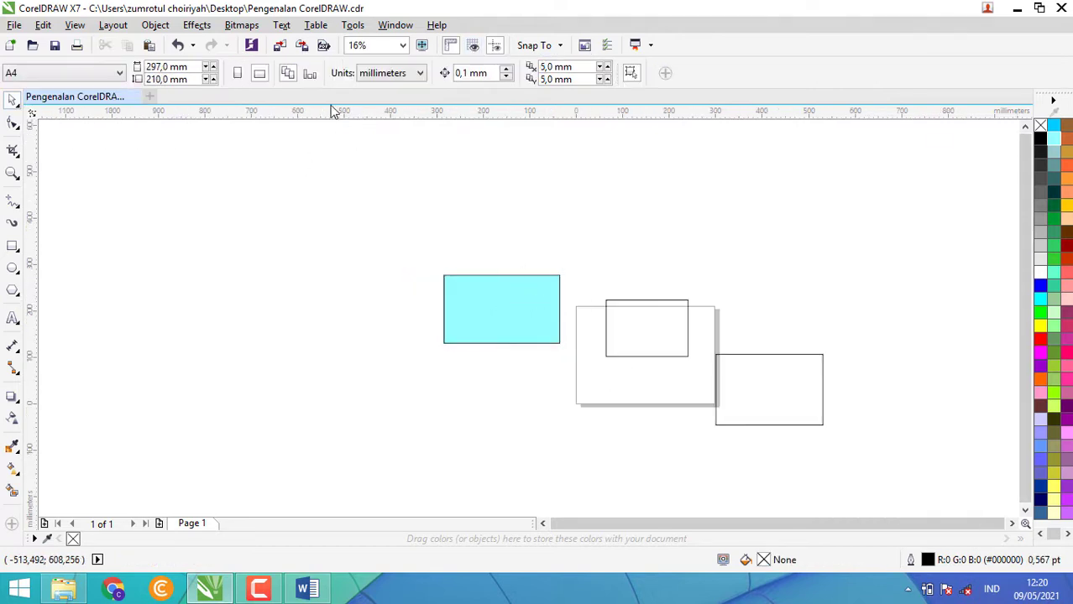
# Change the page to portrait orientation and move the 176 × 121 mm rectangle to about X 51, Y 186 mm
pyautogui.click(238, 74)
pyautogui.click(625, 334)
pyautogui.moveTo(624, 334); pyautogui.dragTo(597, 343)
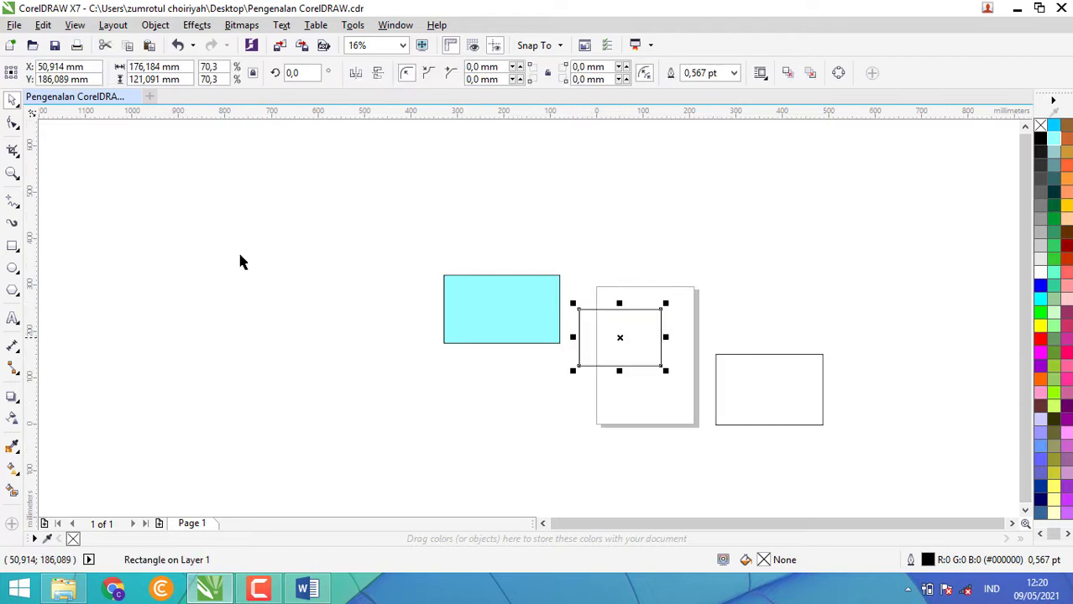
# Draw a near-circular ellipse about 244 × 242 mm above the cyan rectangle and a flat ellipse about 488 × 129 mm to its left
pyautogui.click(13, 267)
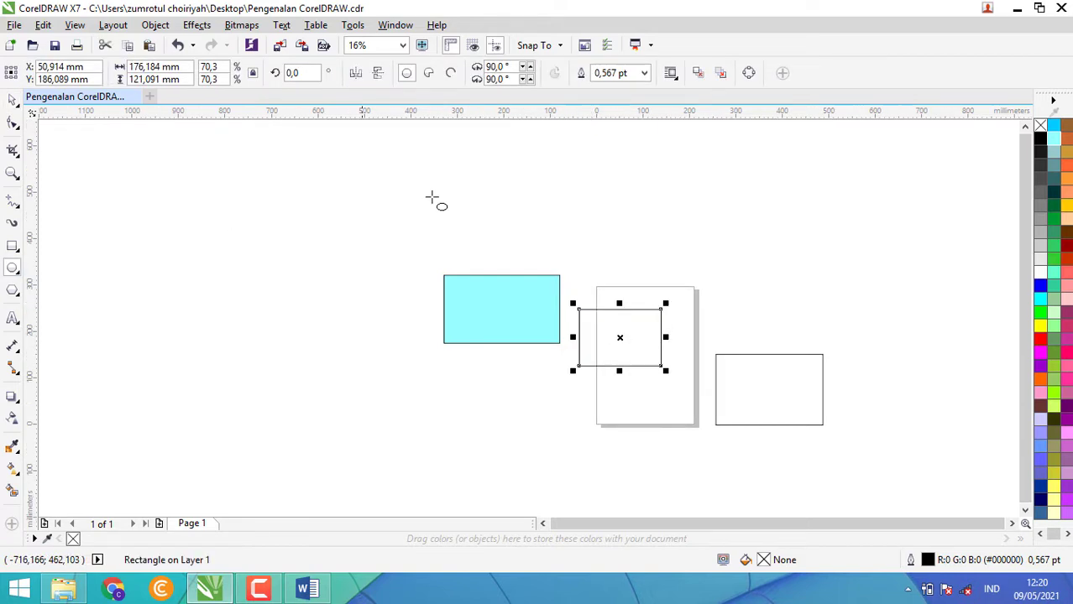
pyautogui.moveTo(450, 171); pyautogui.dragTo(575, 294)
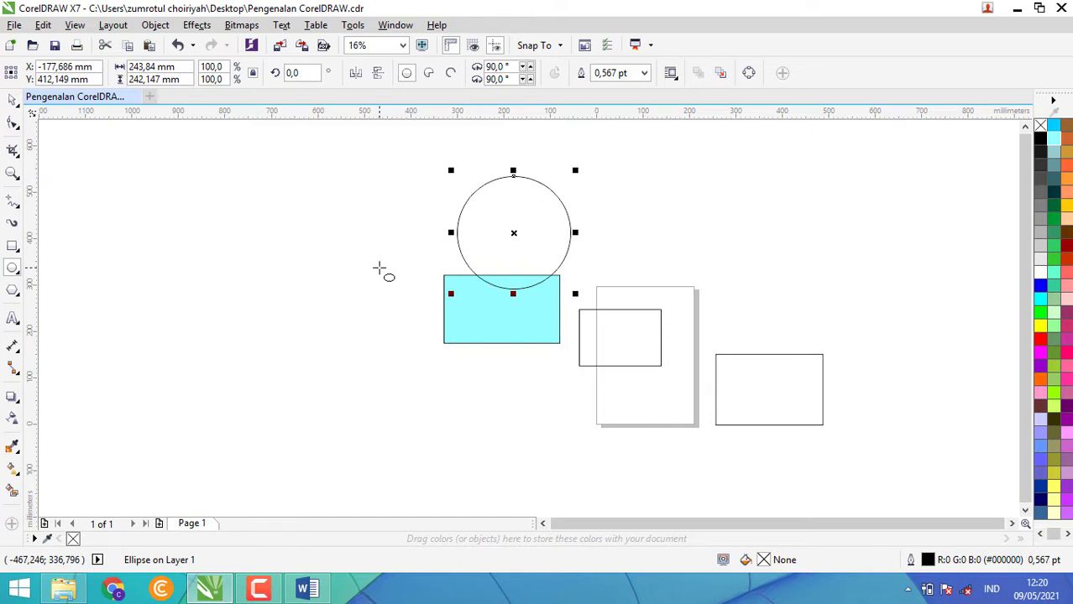
pyautogui.moveTo(379, 268); pyautogui.dragTo(496, 302)
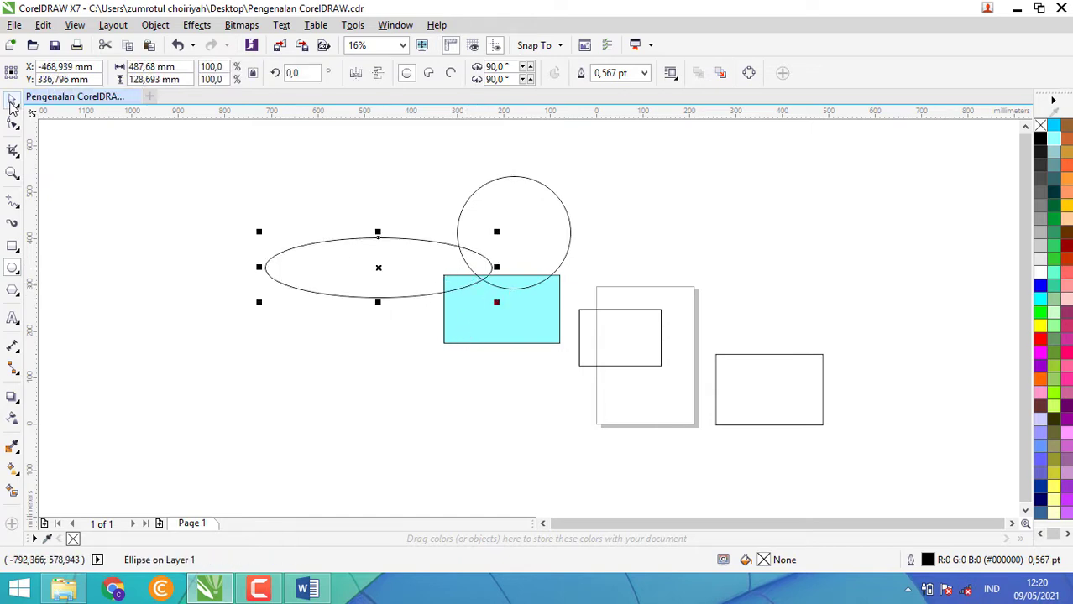
# Select the flat ellipse and the circle one at a time with the Pick tool, deselecting in between
pyautogui.click(13, 99)
pyautogui.click(218, 346)
pyautogui.click(423, 267)
pyautogui.click(527, 217)
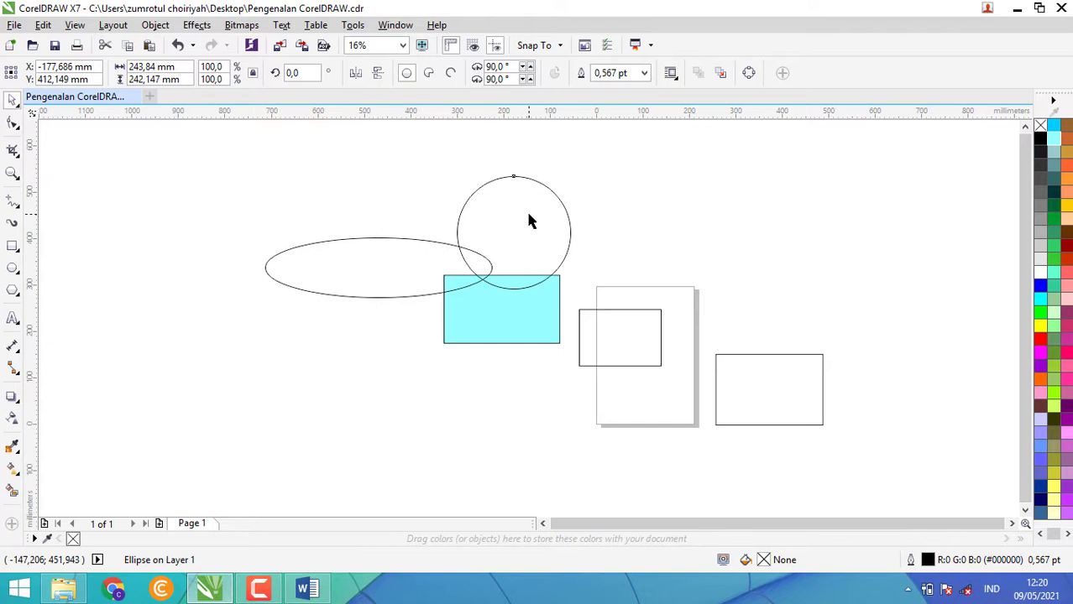
pyautogui.click(280, 195)
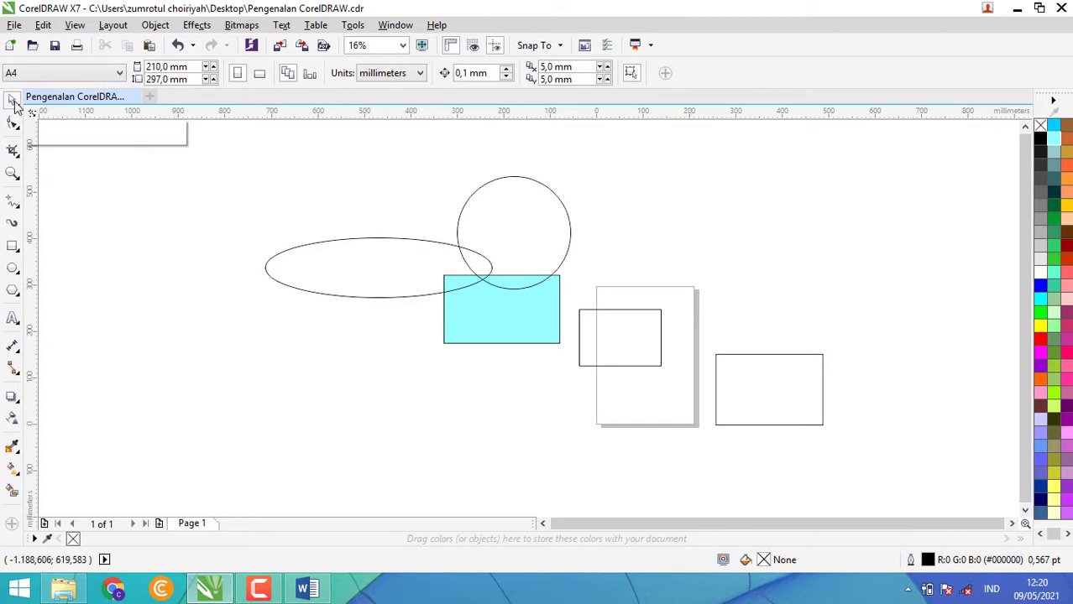
pyautogui.click(372, 287)
pyautogui.click(562, 210)
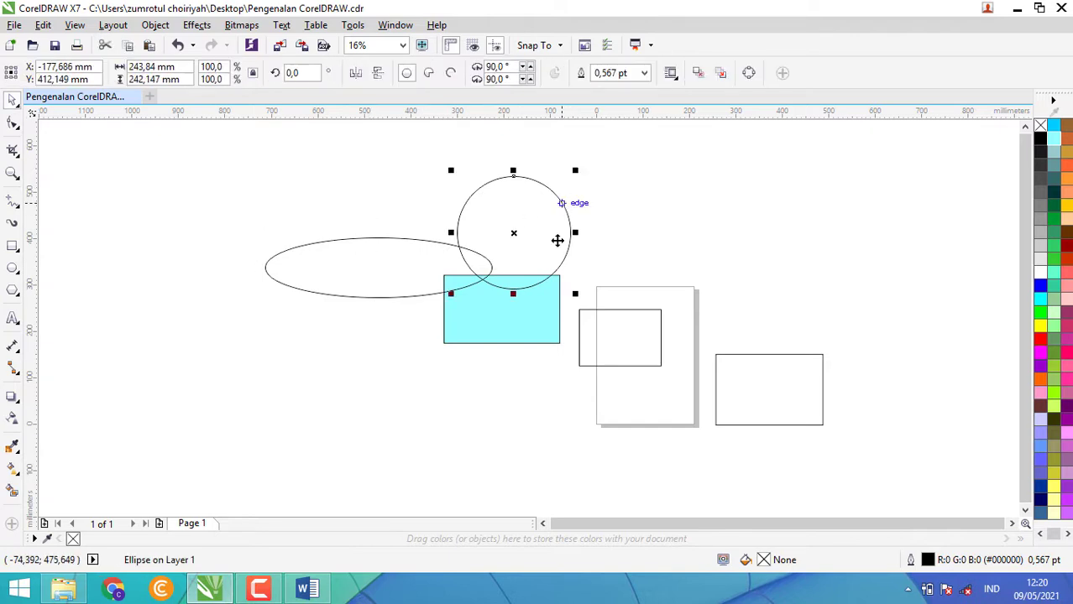
# Move the 230 × 152 mm rectangle onto the page's left edge so it overlaps the smaller rectangle, and deselect it
pyautogui.click(546, 339)
pyautogui.click(617, 331)
pyautogui.moveTo(800, 405); pyautogui.dragTo(632, 384)
pyautogui.click(605, 282)
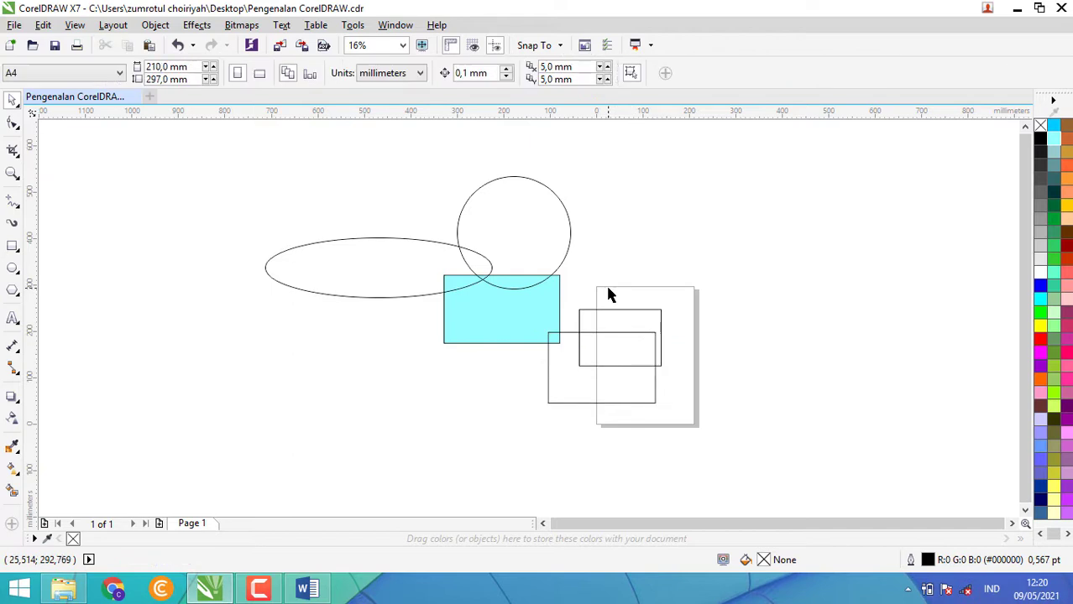
# Select the circle, flat ellipse, cyan rectangle and small rectangle in turn while the Rectangle tool is active
pyautogui.click(12, 246)
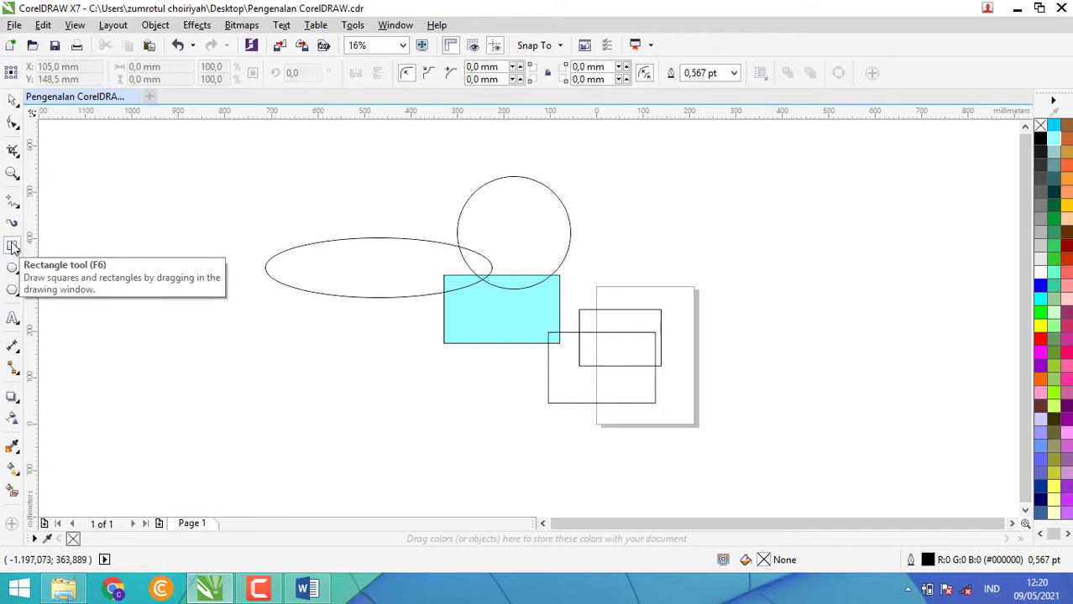
pyautogui.click(529, 205)
pyautogui.click(355, 256)
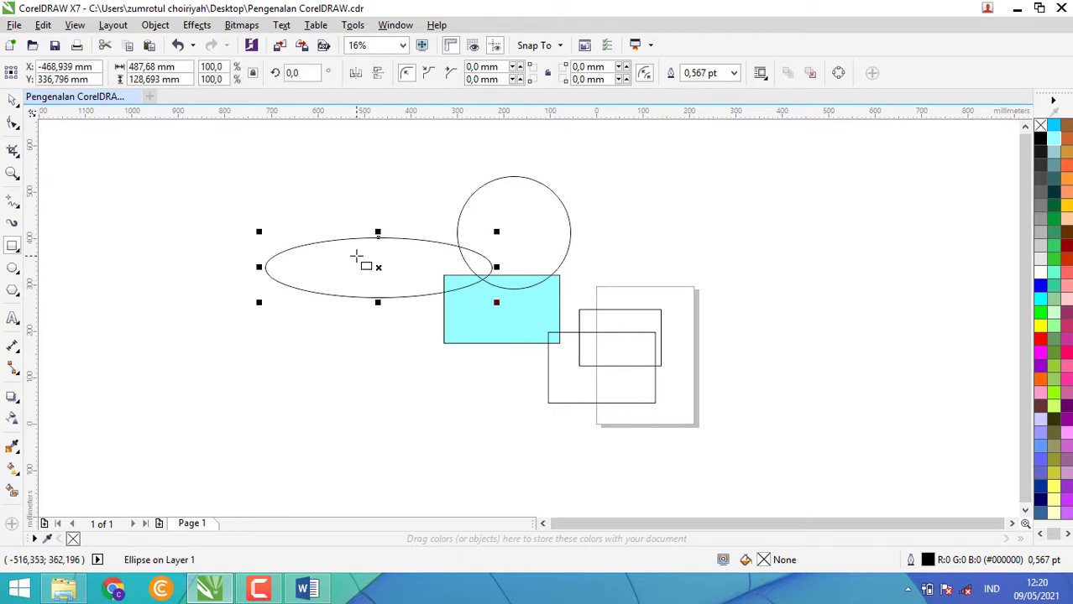
pyautogui.click(487, 329)
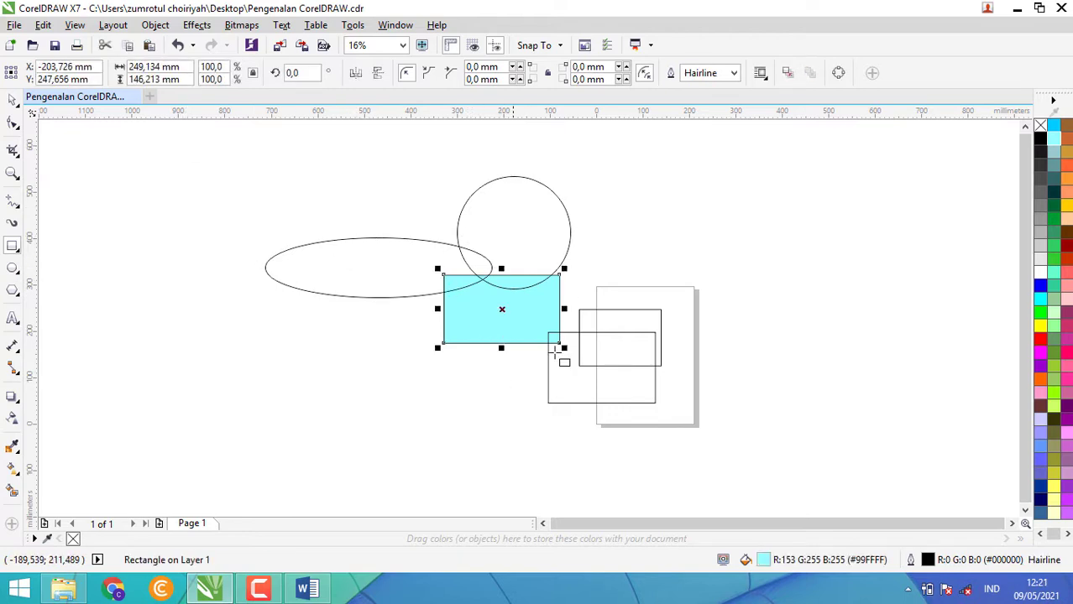
pyautogui.click(586, 364)
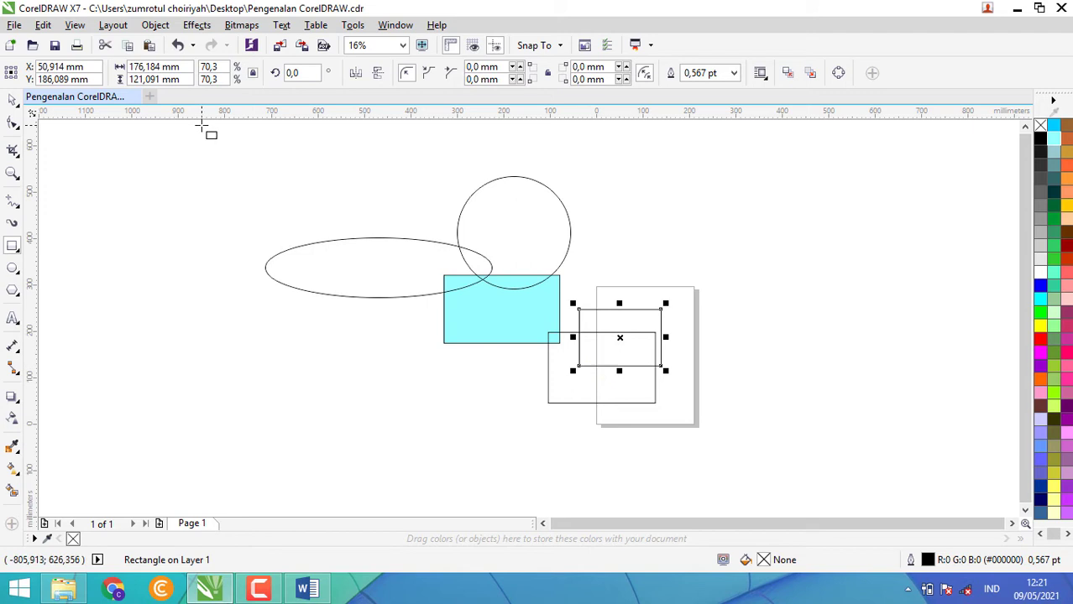
# Move the flat ellipse over the cyan rectangle to about X -301, Y 290 mm, then marquee-select it with the circle and deselect
pyautogui.click(13, 100)
pyautogui.click(383, 297)
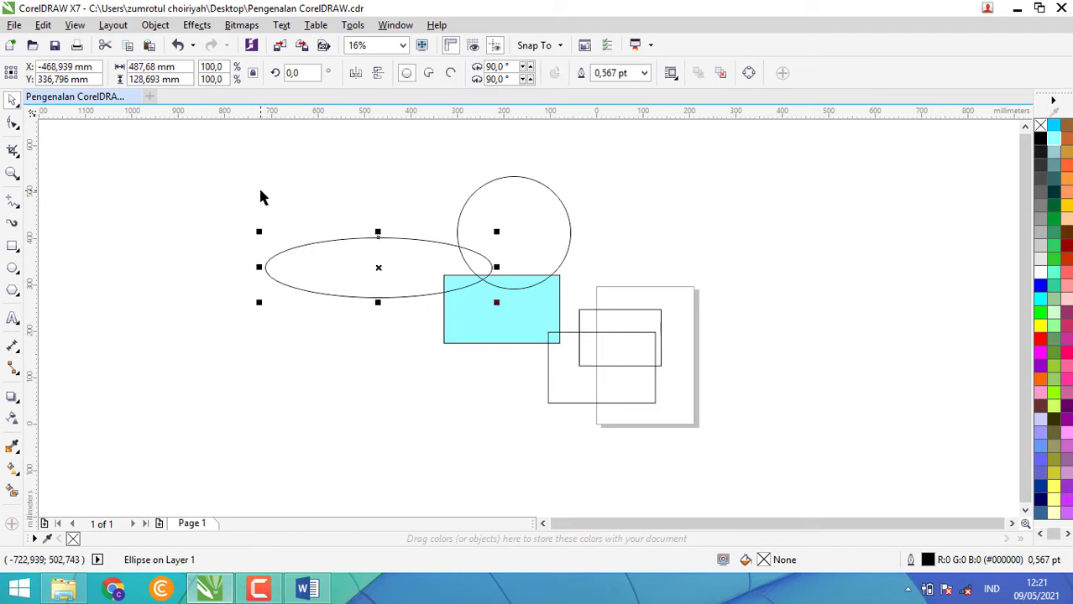
pyautogui.click(367, 248)
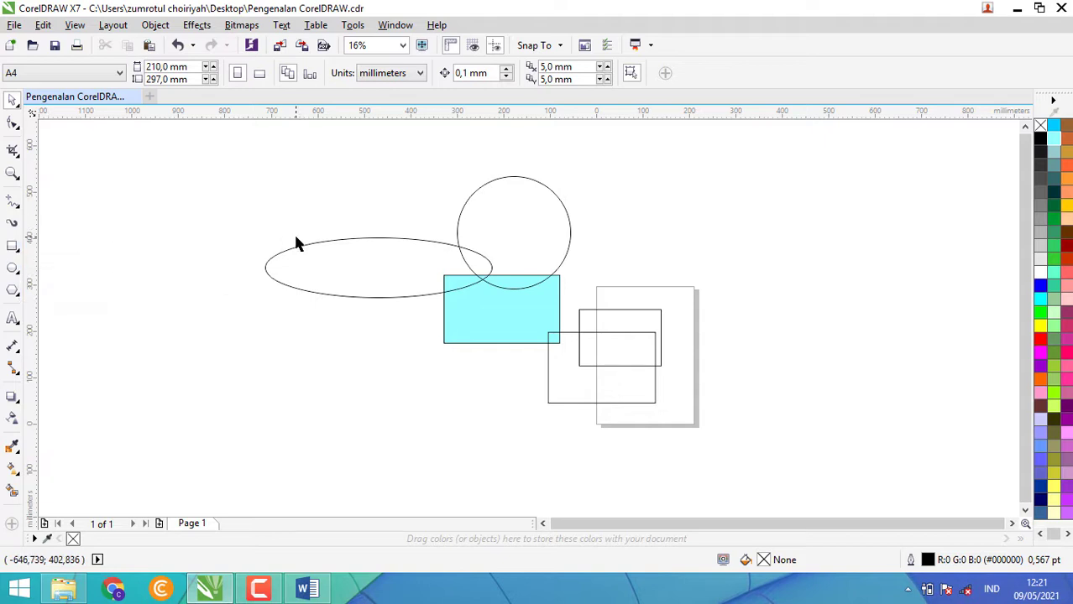
pyautogui.moveTo(379, 270); pyautogui.dragTo(458, 292)
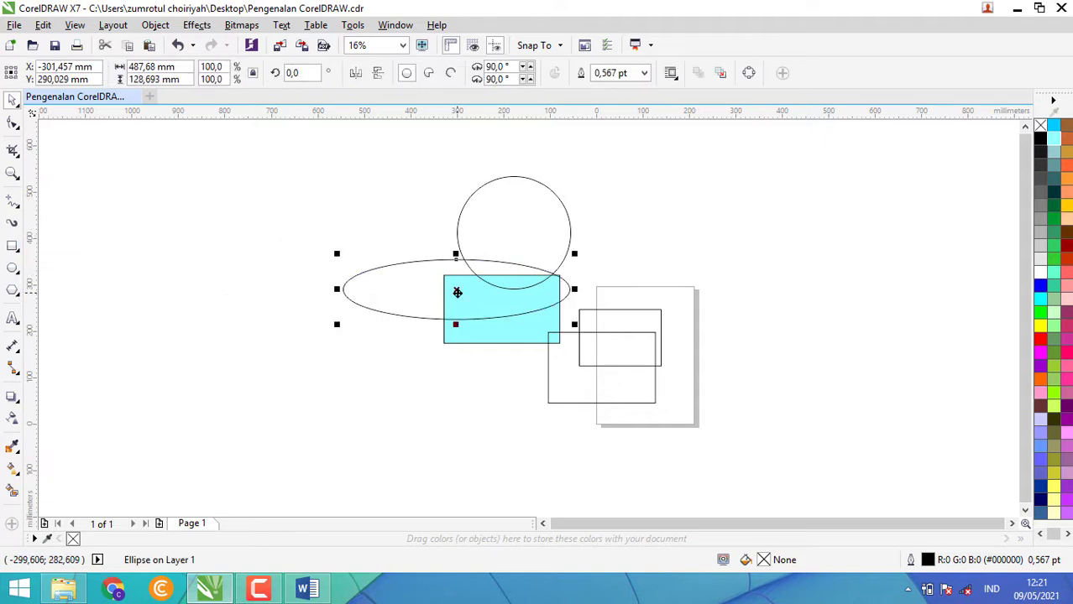
pyautogui.moveTo(281, 154); pyautogui.dragTo(648, 339)
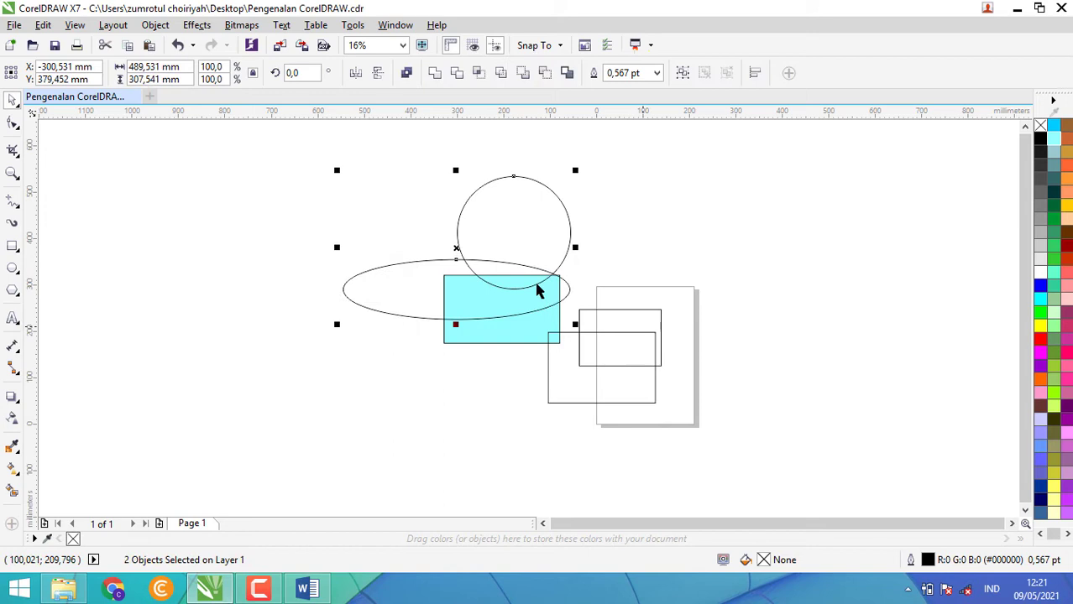
pyautogui.click(201, 249)
# Move the flat ellipse to about X -621, Y 341 mm and the circle just below it, clear of the cyan rectangle
pyautogui.moveTo(513, 217); pyautogui.dragTo(312, 352)
pyautogui.moveTo(412, 312); pyautogui.dragTo(263, 287)
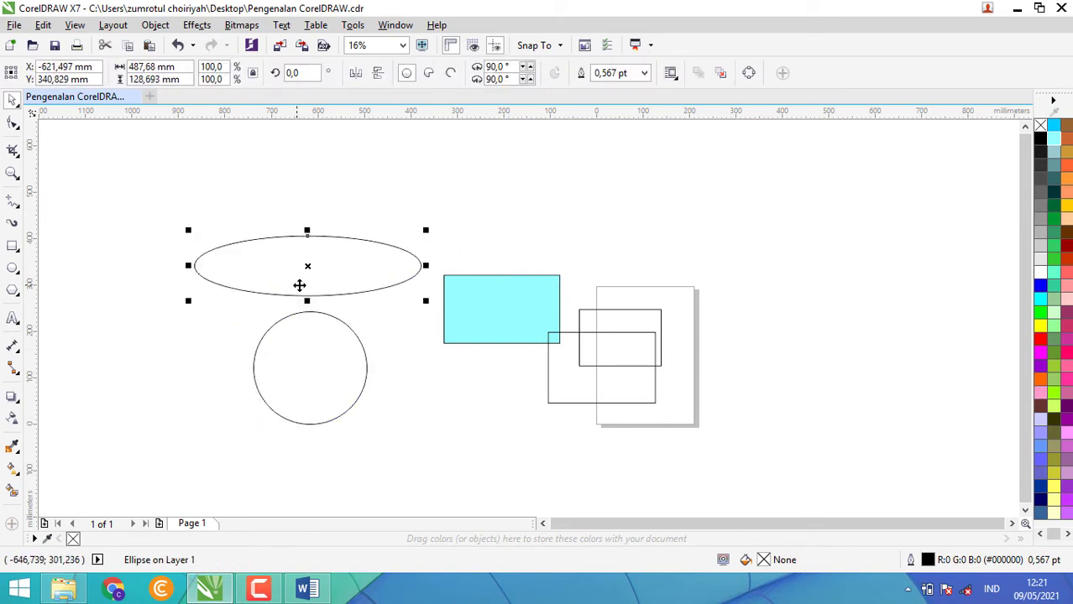
pyautogui.click(147, 334)
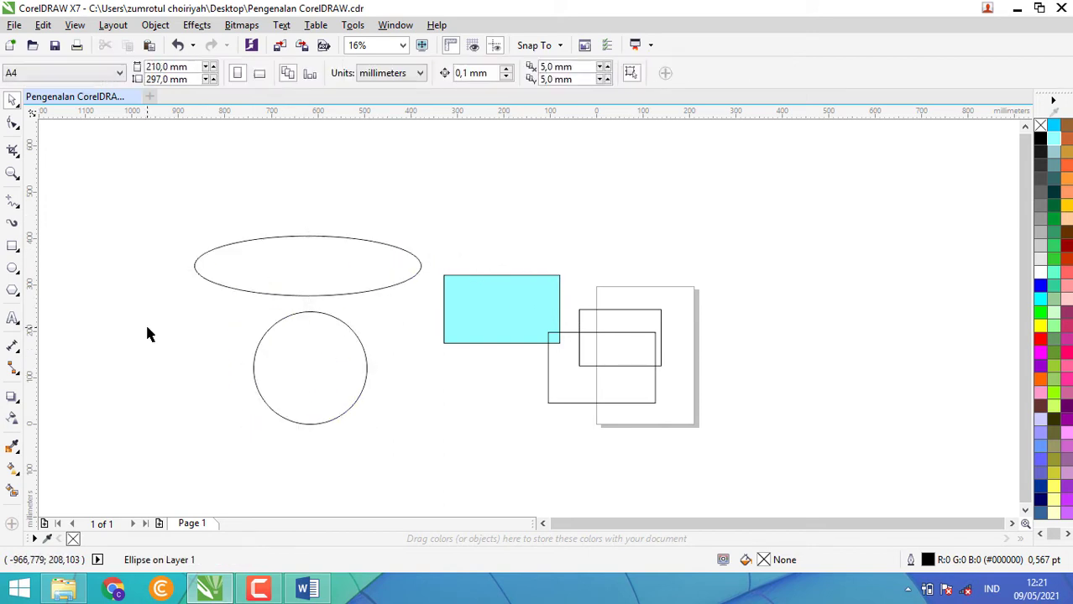
# Marquee-select the flat ellipse and circle, move them together to about X -561, Y 284 mm, and deselect them
pyautogui.moveTo(143, 188); pyautogui.dragTo(434, 450)
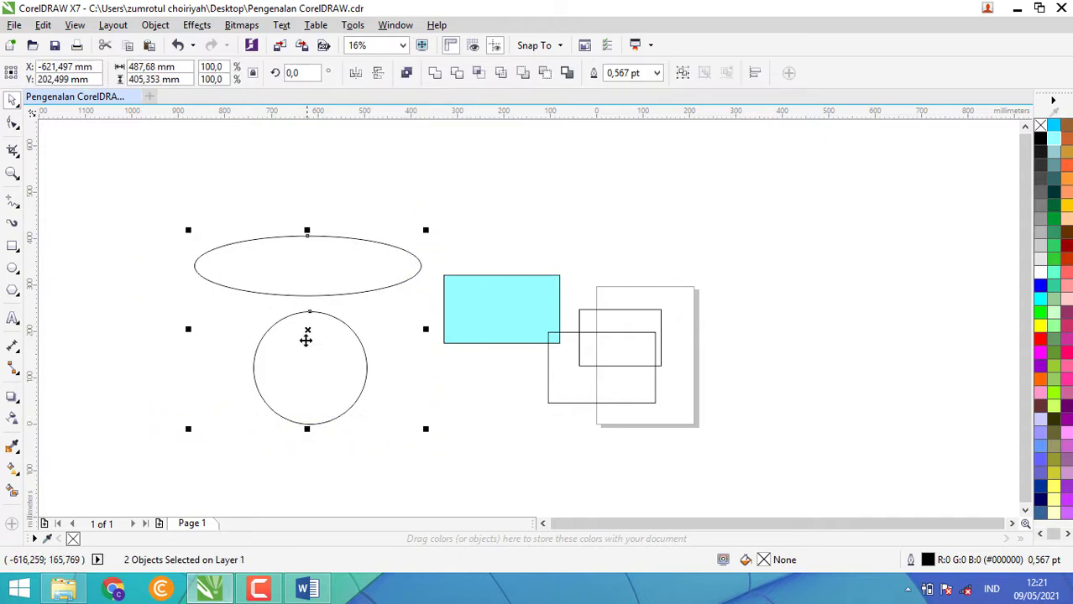
pyautogui.moveTo(306, 330); pyautogui.dragTo(459, 414)
pyautogui.hotkey('ctrl', 'z')
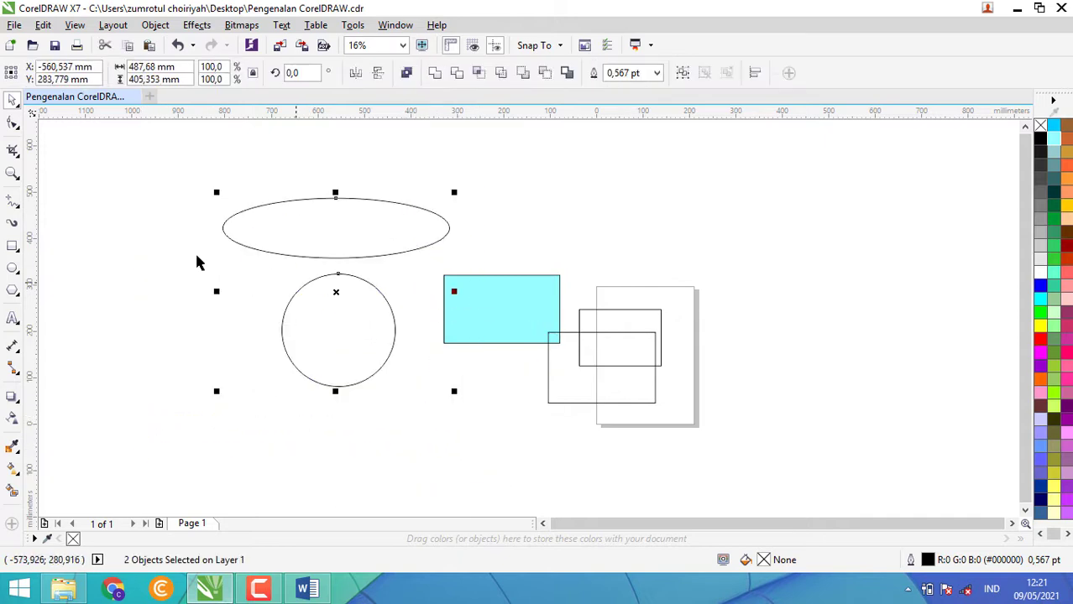
pyautogui.click(195, 251)
# Add the flat ellipse and circle individually to one selection and move them together until the ellipse overlaps the cyan rectangle
pyautogui.click(334, 230)
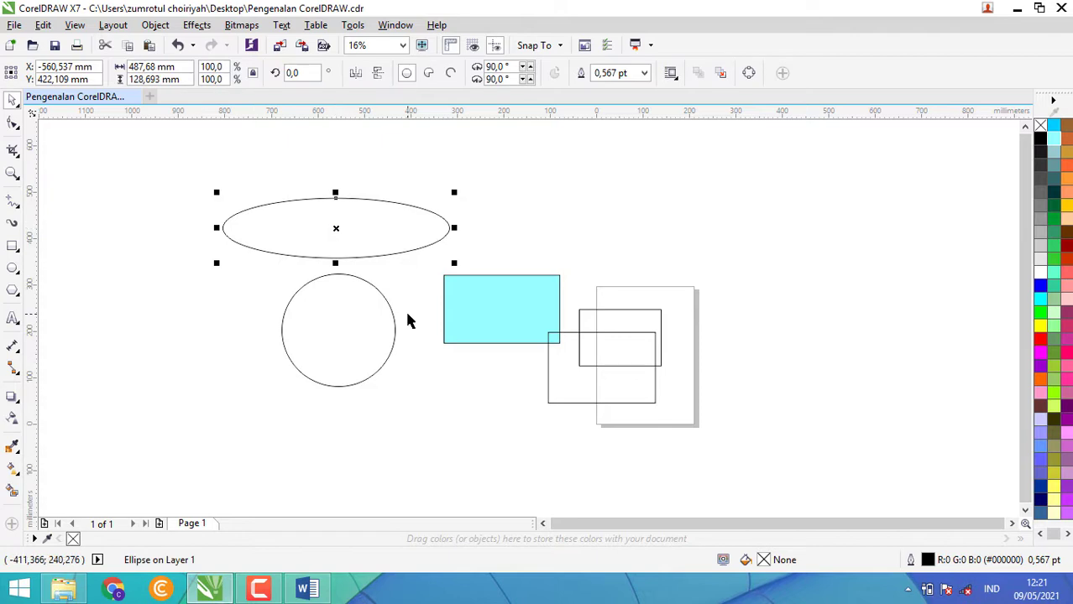
pyautogui.keyDown('shift'); pyautogui.click(351, 334); pyautogui.keyUp('shift')
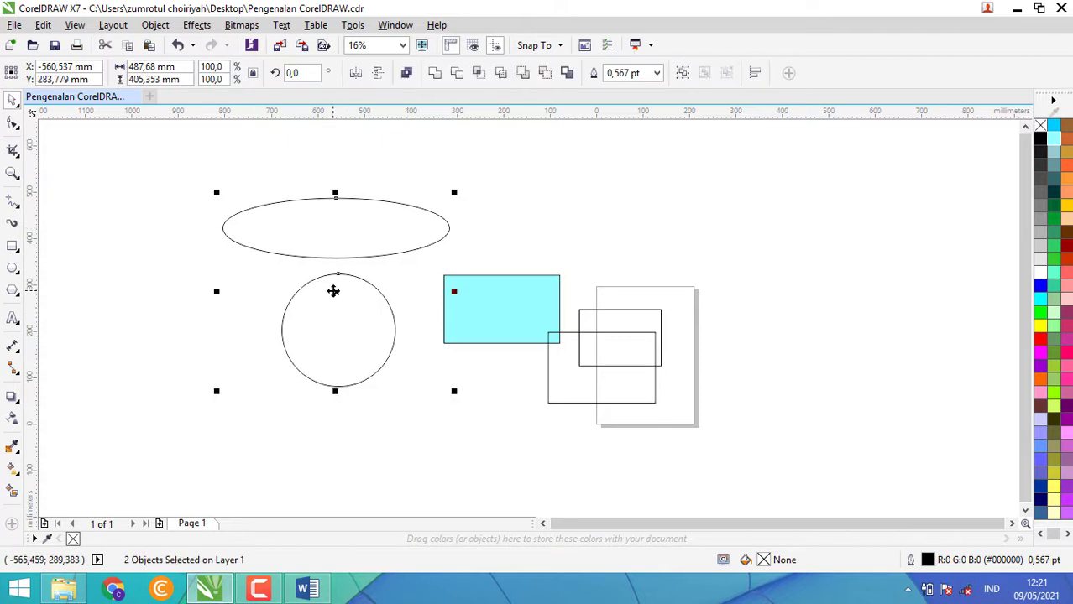
pyautogui.moveTo(333, 289); pyautogui.dragTo(368, 323)
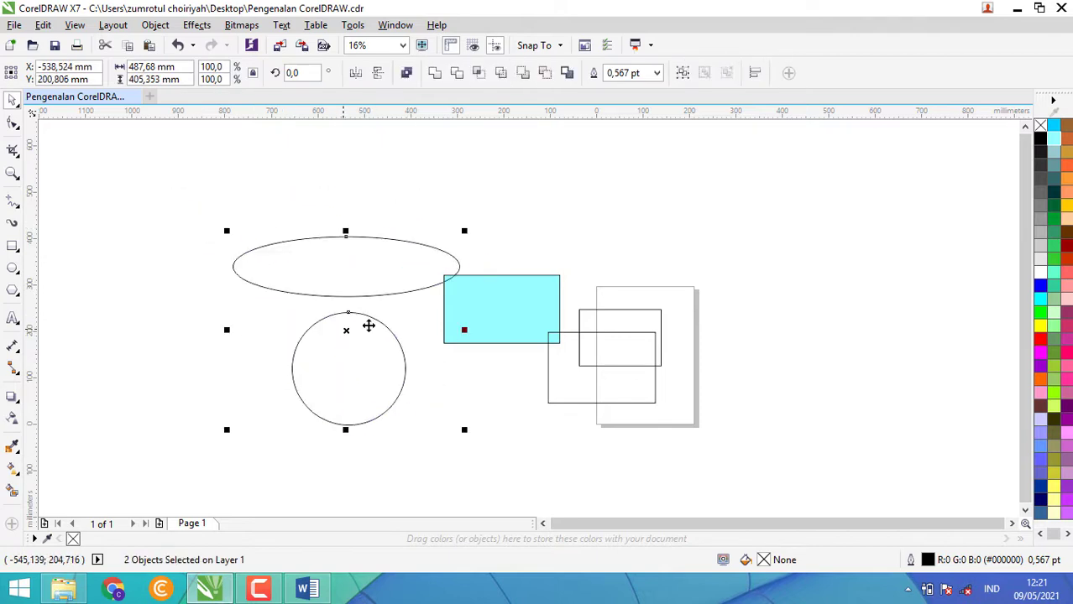
pyautogui.moveTo(373, 273); pyautogui.dragTo(426, 346)
pyautogui.click(222, 191)
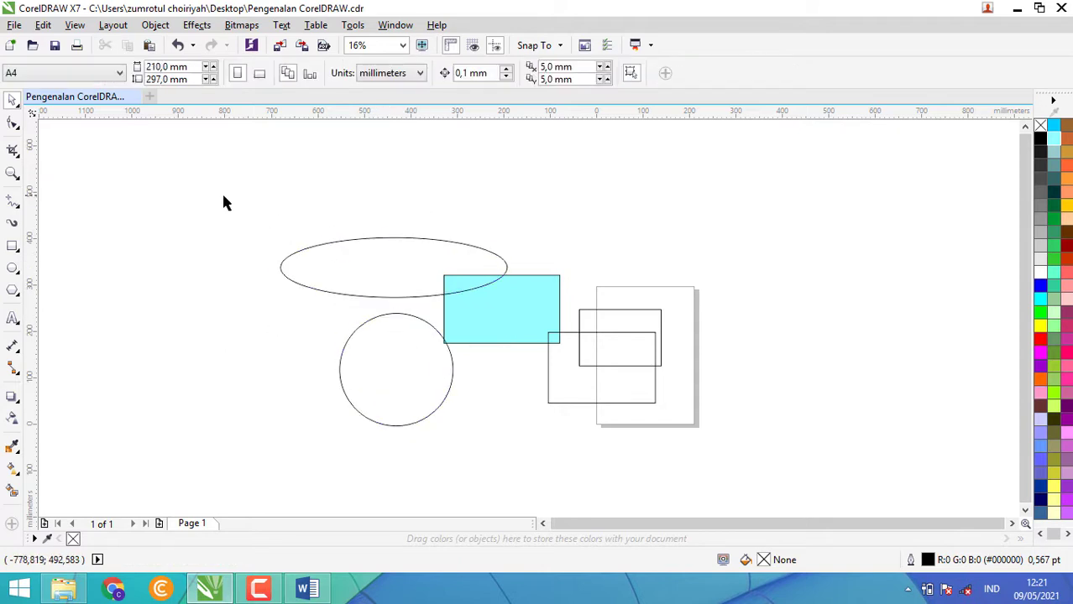
# Marquee-select all five shapes and move them together up and right until the smallest rectangle lies inside the page
pyautogui.moveTo(222, 192); pyautogui.dragTo(697, 438)
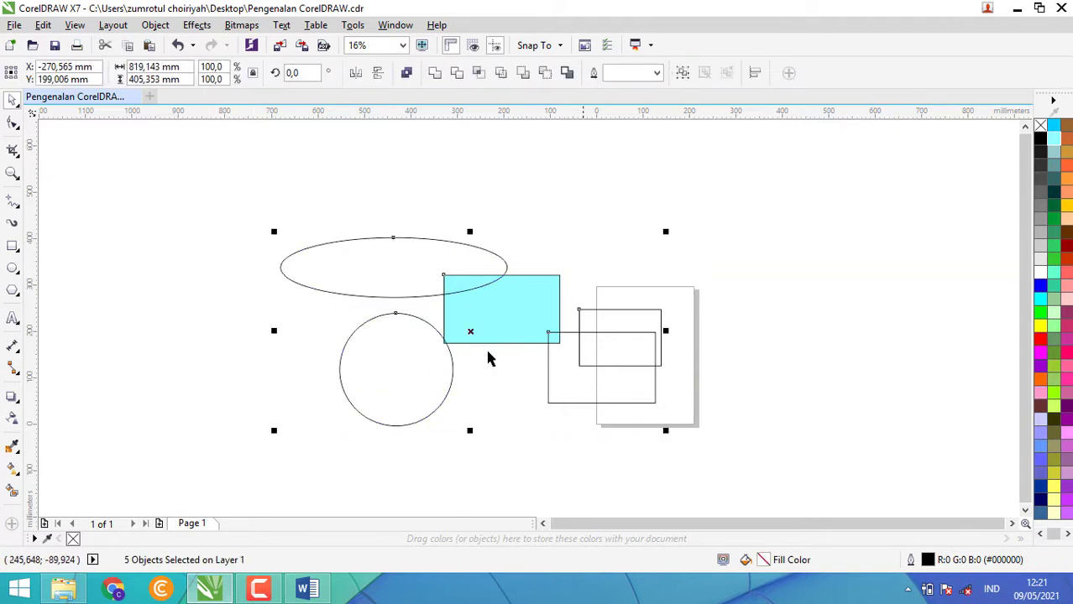
pyautogui.moveTo(472, 333); pyautogui.dragTo(515, 297)
pyautogui.click(168, 243)
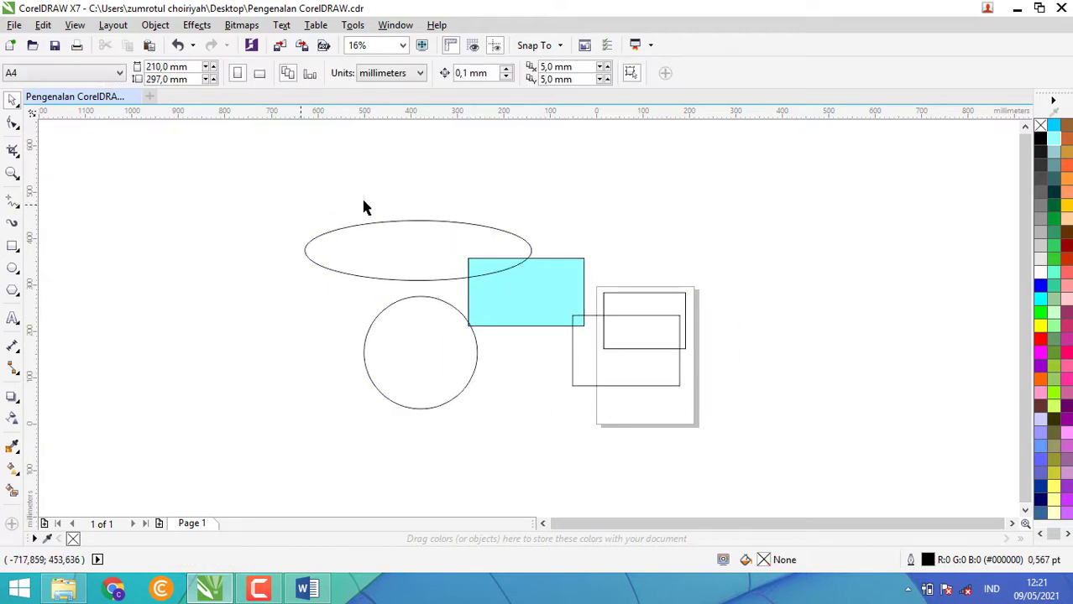
# Spread the shapes apart: flat ellipse to about X -558, Y 352 mm, cyan rectangle to X -129, Y 342, large unfilled rectangle to X 106, Y 308
pyautogui.click(408, 251)
pyautogui.moveTo(415, 252); pyautogui.dragTo(329, 265)
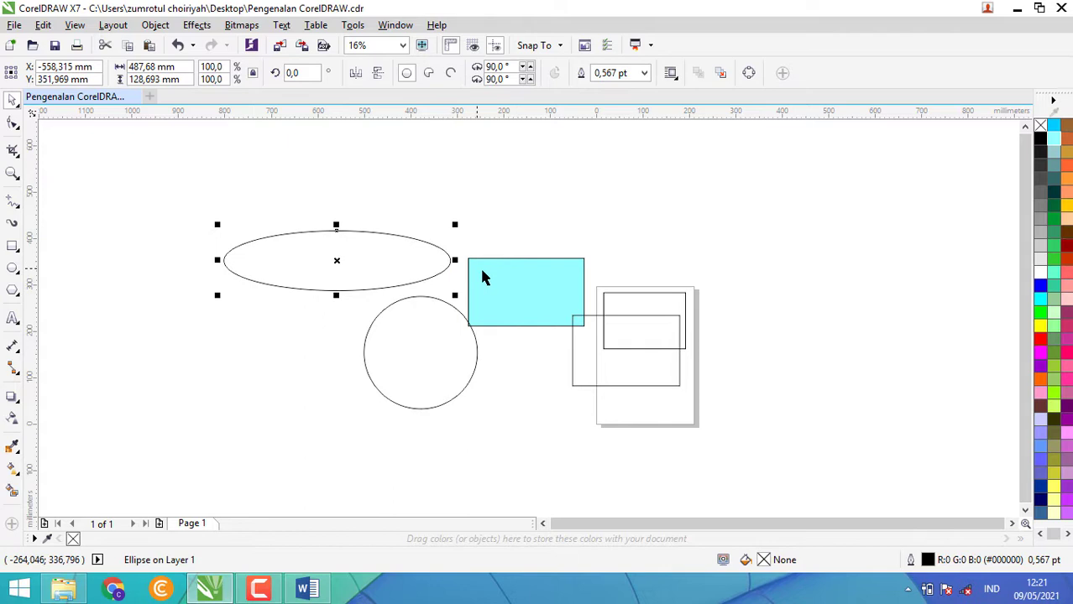
pyautogui.moveTo(481, 278); pyautogui.dragTo(492, 251)
pyautogui.click(635, 316)
pyautogui.moveTo(636, 315); pyautogui.dragTo(654, 245)
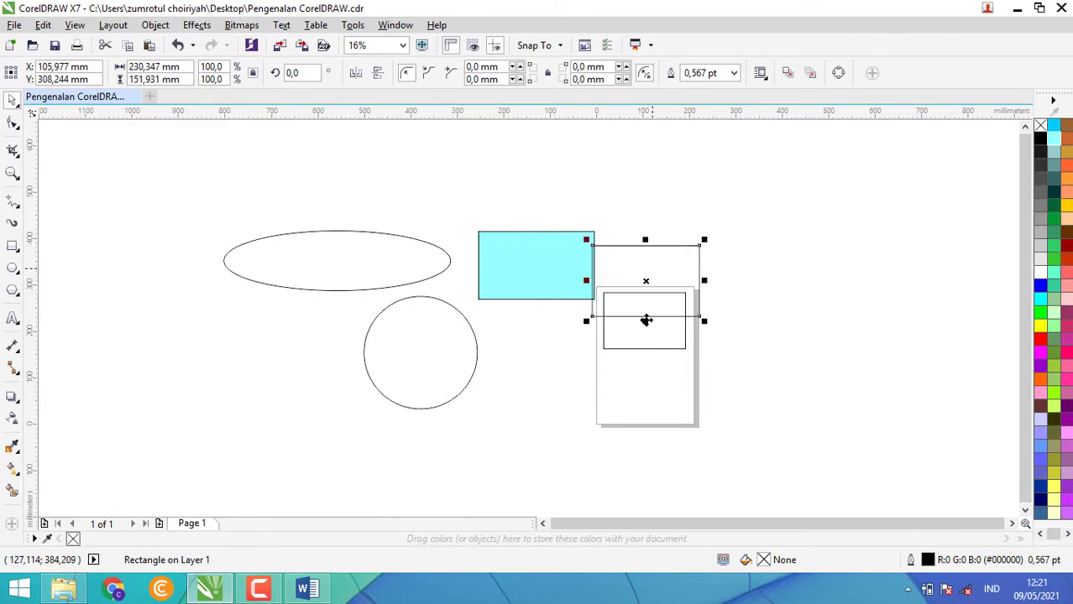
pyautogui.click(150, 330)
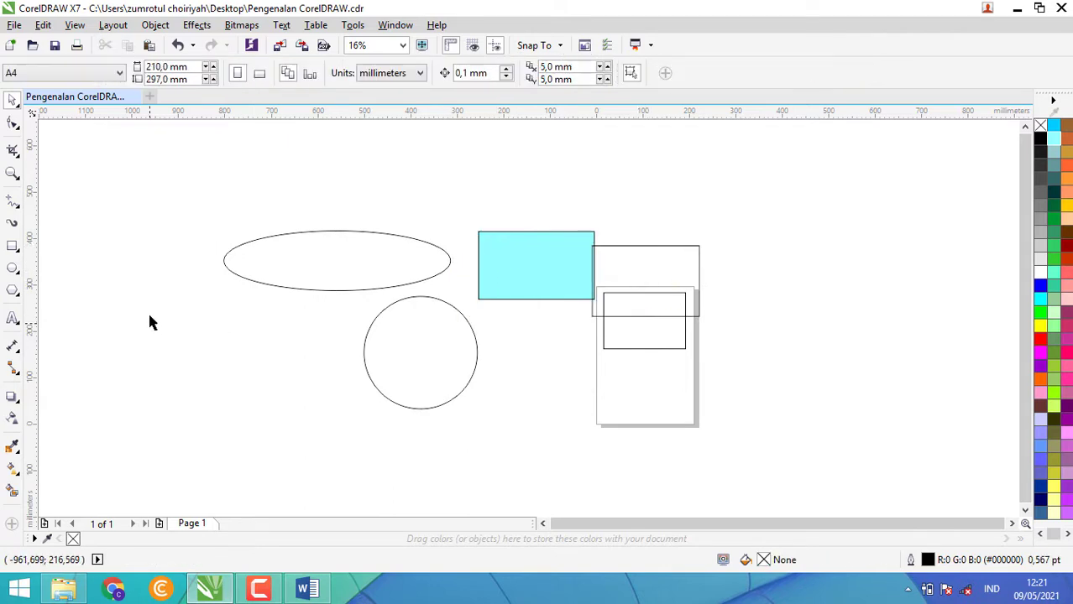
# Open the flat ellipse into an arc from 90° to about 200.5° with the Shape tool, and undo it
pyautogui.click(13, 130)
pyautogui.click(14, 124)
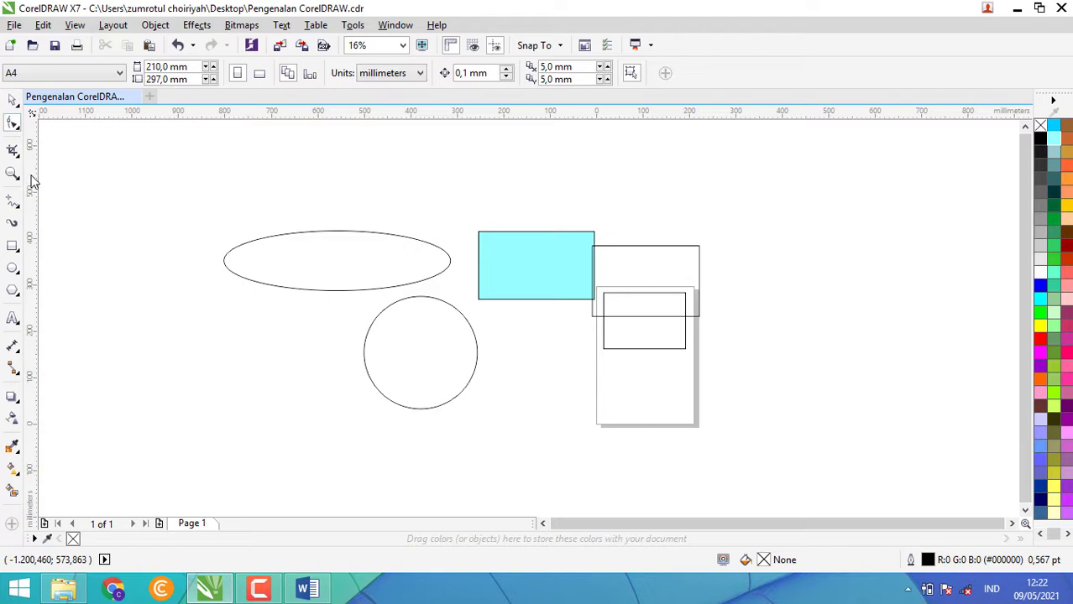
pyautogui.click(288, 282)
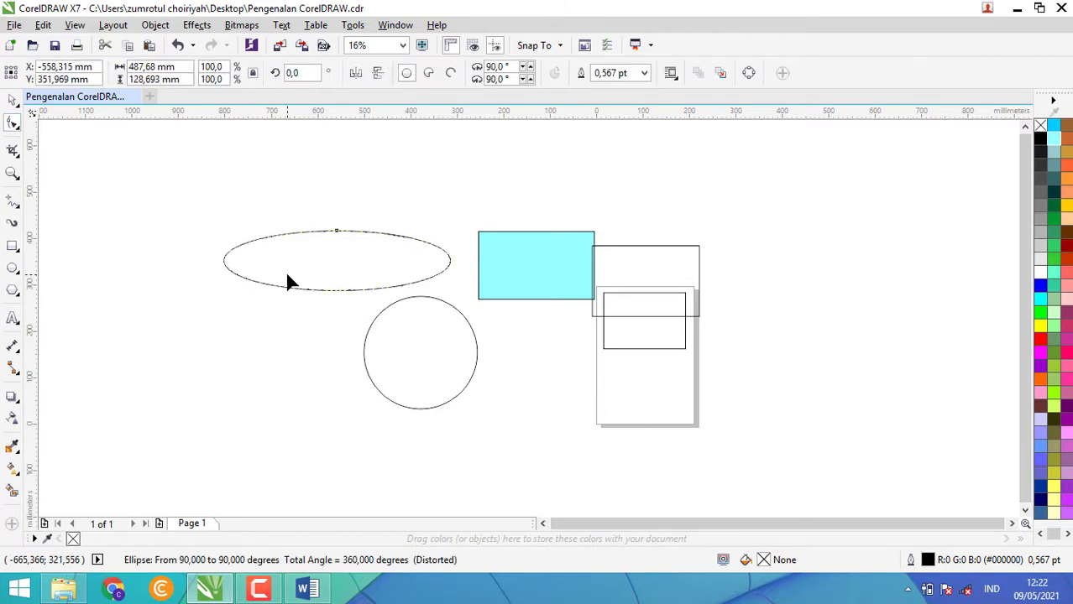
pyautogui.moveTo(336, 231); pyautogui.dragTo(226, 271)
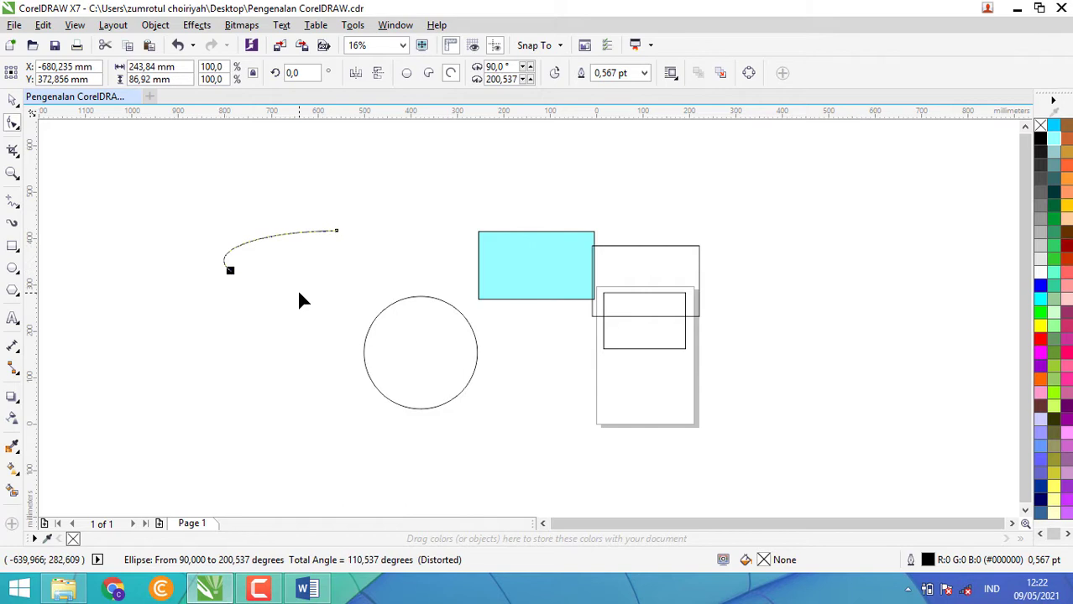
pyautogui.hotkey('ctrl', 'z')
# Round the cyan rectangle's corners with the Shape tool, trying radii of about 36 and 73 mm before 19.5 mm, and make them scalloped
pyautogui.click(541, 271)
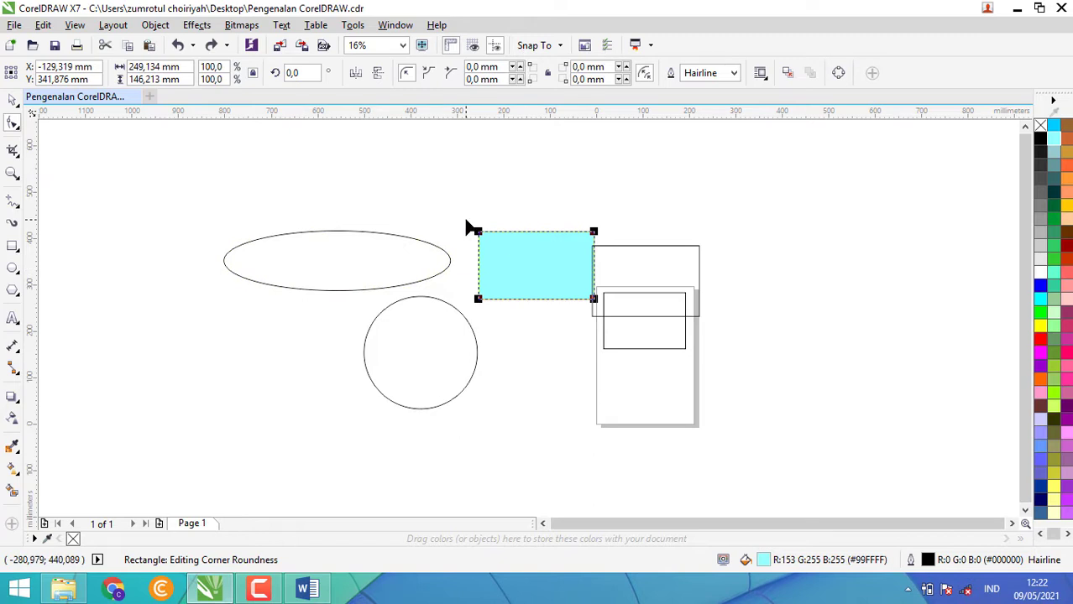
pyautogui.scroll(3, 498, 247)
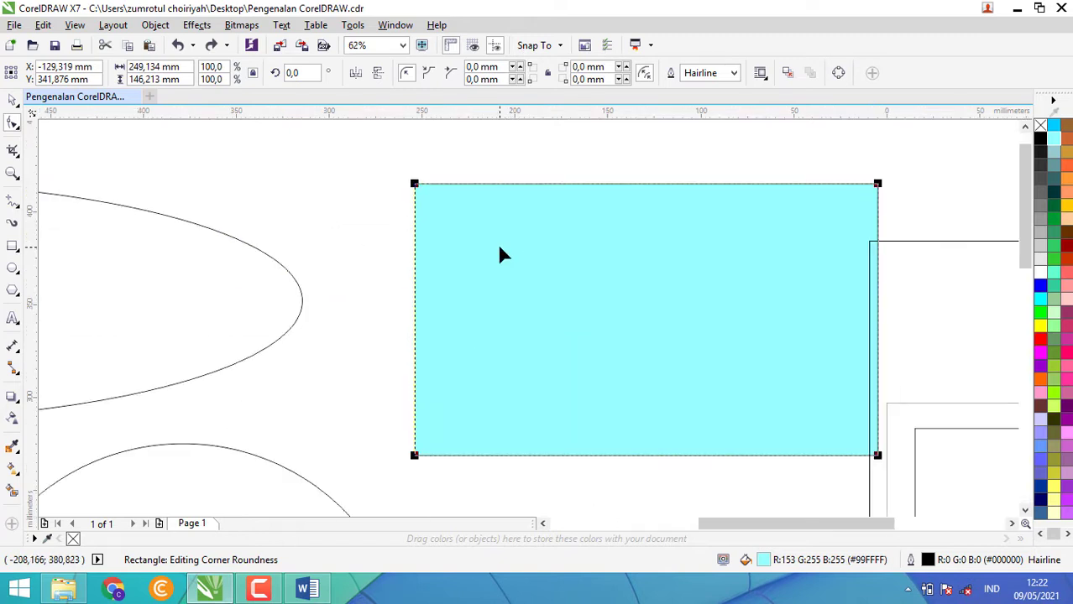
pyautogui.moveTo(810, 532); pyautogui.dragTo(828, 531)
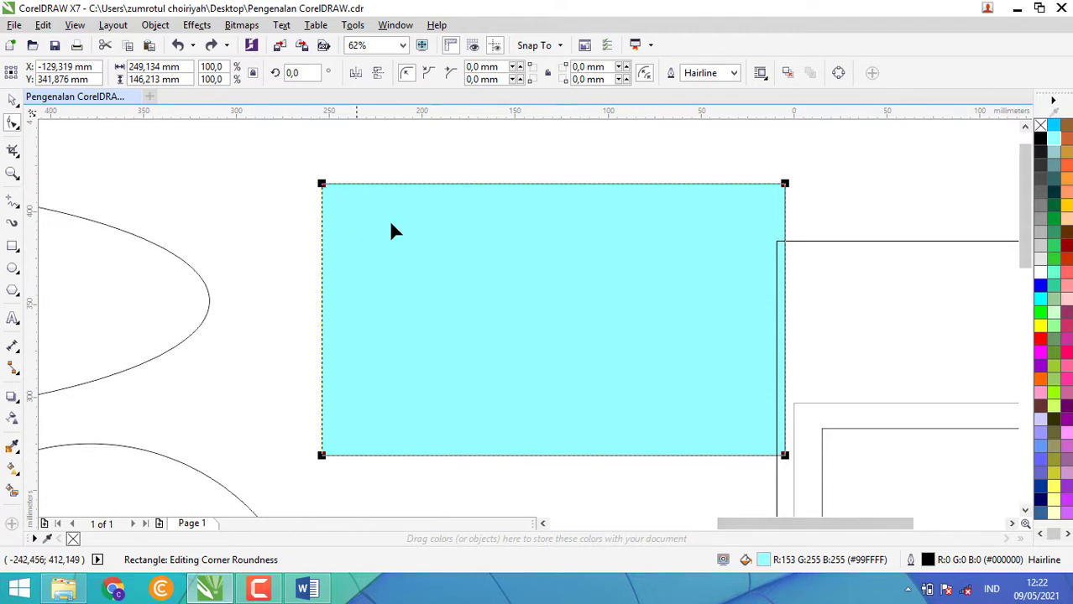
pyautogui.click(120, 334)
pyautogui.click(501, 268)
pyautogui.moveTo(322, 188); pyautogui.dragTo(388, 228)
pyautogui.moveTo(388, 184); pyautogui.dragTo(314, 180)
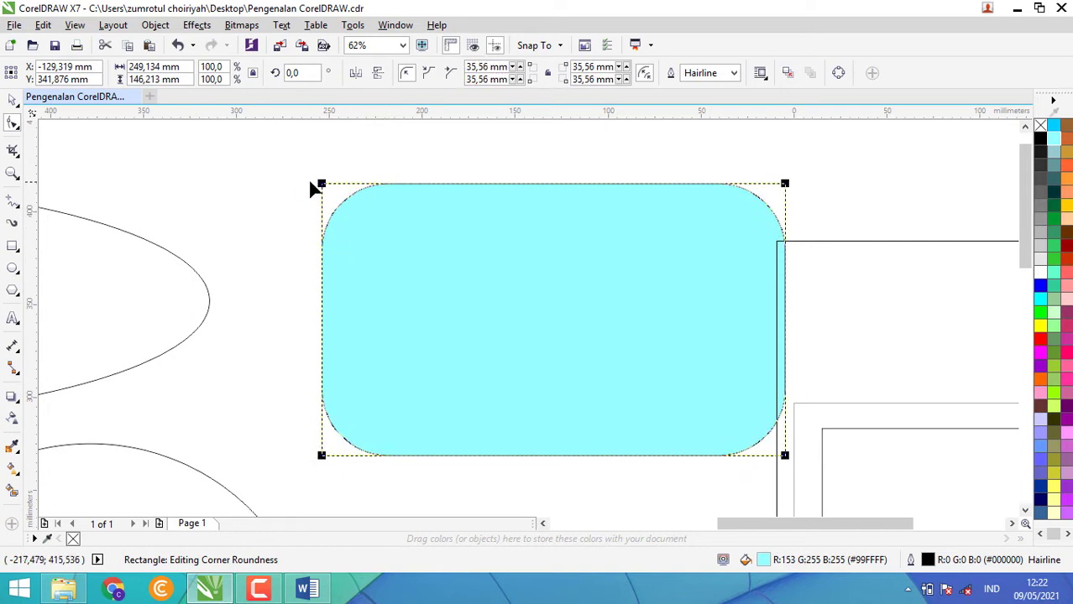
pyautogui.moveTo(439, 238); pyautogui.dragTo(530, 282)
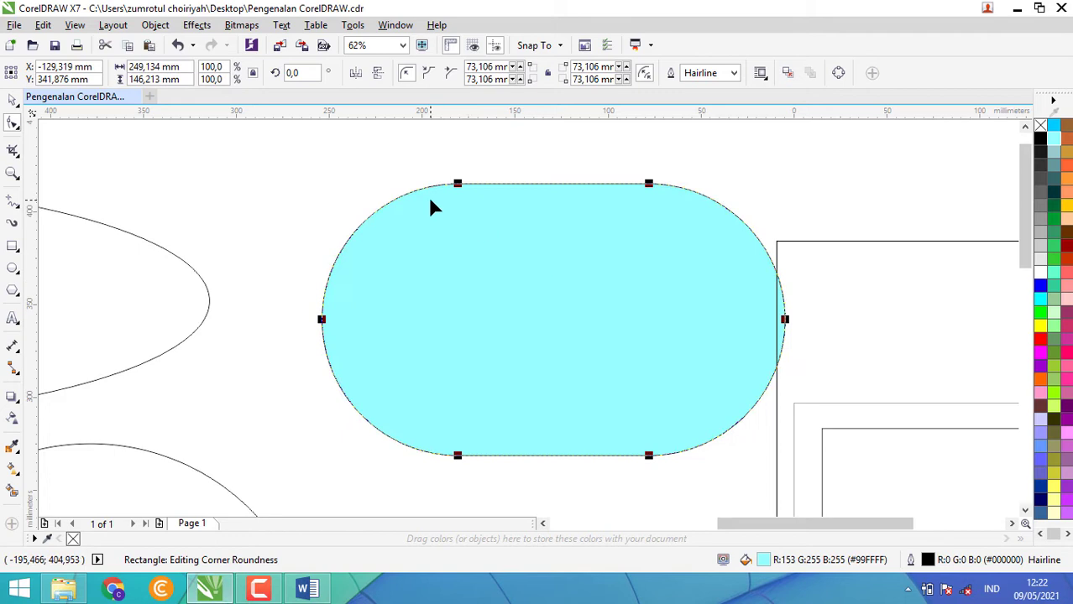
pyautogui.moveTo(445, 188); pyautogui.dragTo(359, 179)
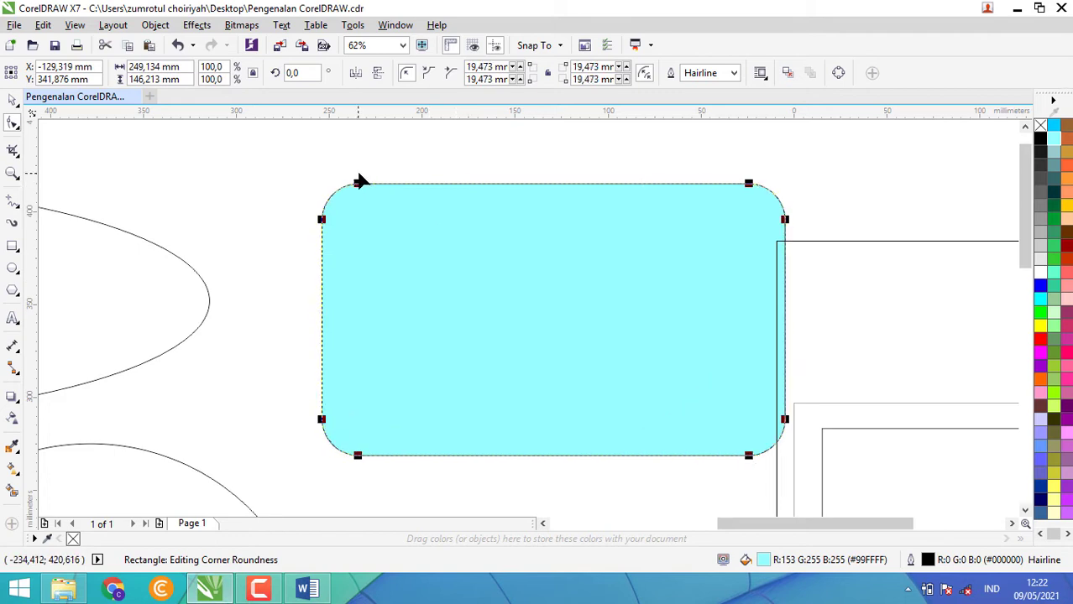
pyautogui.click(427, 73)
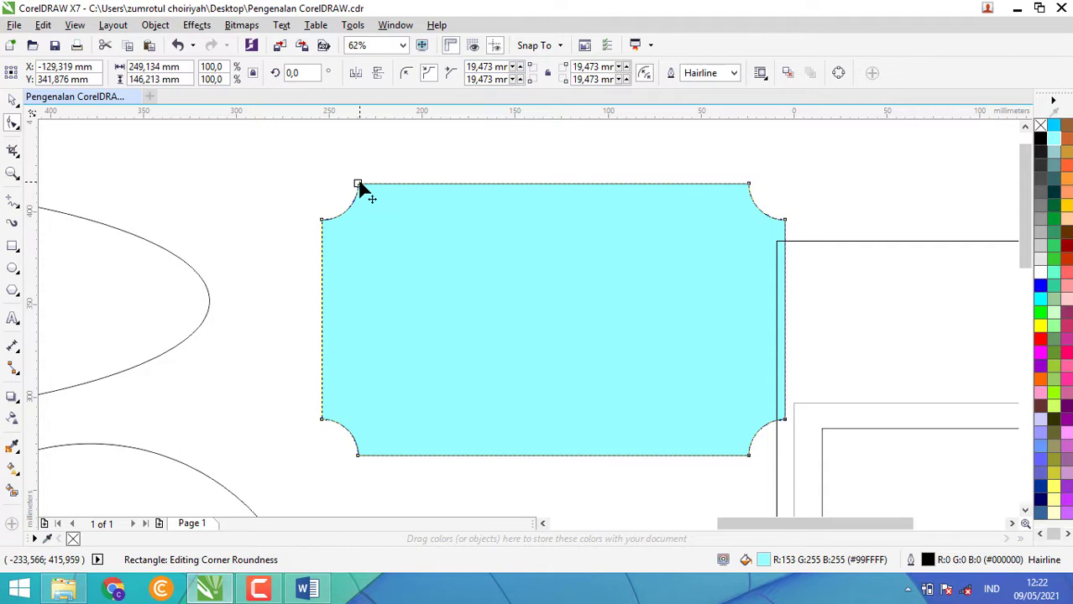
# Scallop only the cyan rectangle's upper-left corner to about 14.4 mm with the Shape tool, and move the rectangle to about X -107, Y 321 mm
pyautogui.moveTo(359, 187)
pyautogui.mouseDown()
pyautogui.moveTo(446, 221)
pyautogui.moveTo(347, 159)
pyautogui.moveTo(349, 186)
pyautogui.mouseUp()
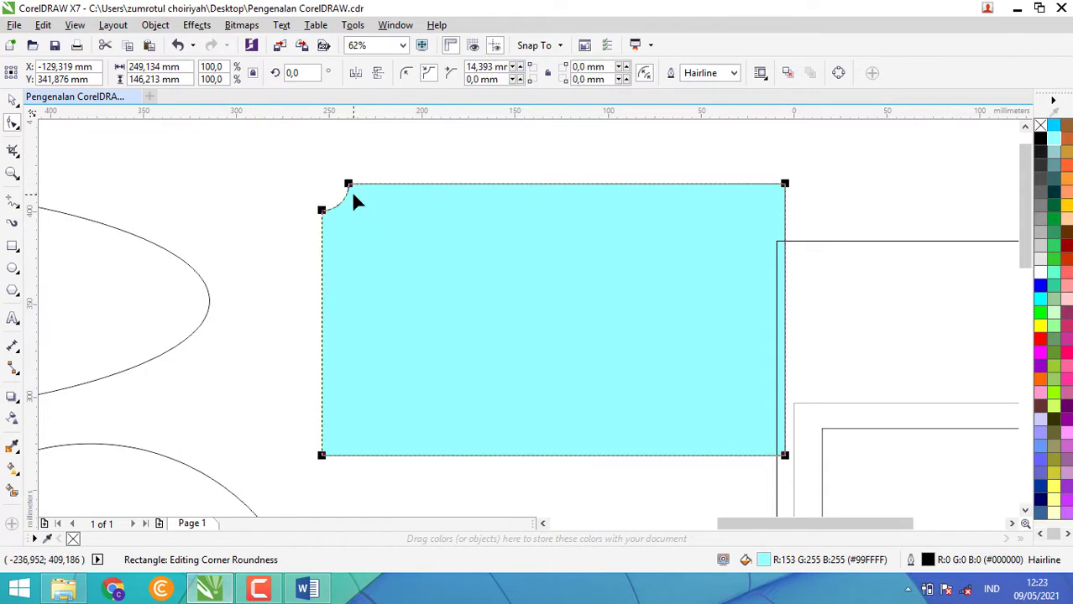
pyautogui.click(351, 184)
pyautogui.click(13, 100)
pyautogui.click(13, 124)
pyautogui.click(13, 99)
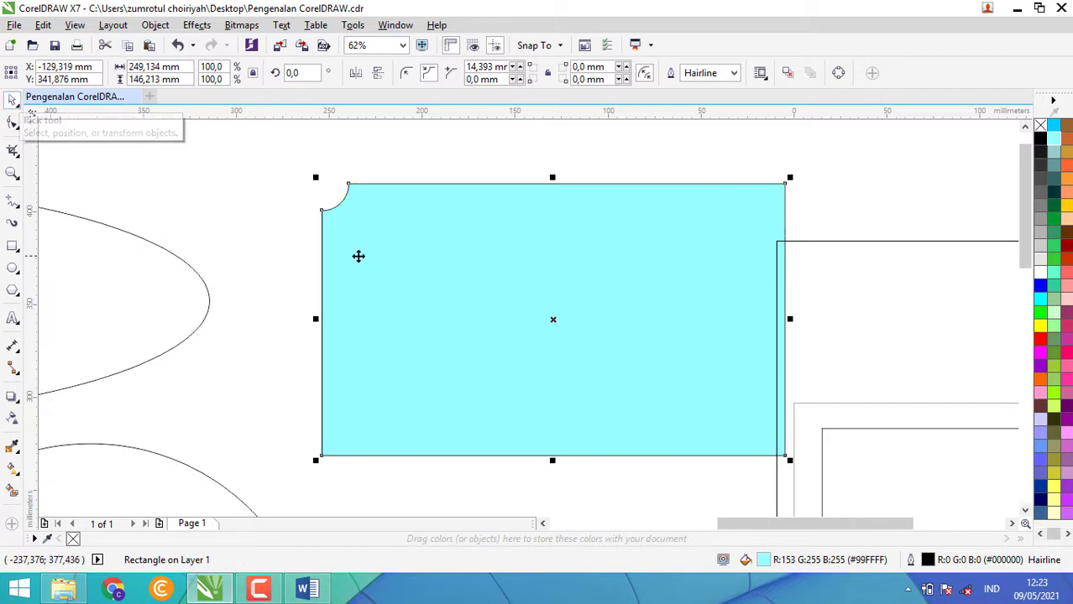
pyautogui.moveTo(411, 263); pyautogui.dragTo(453, 303)
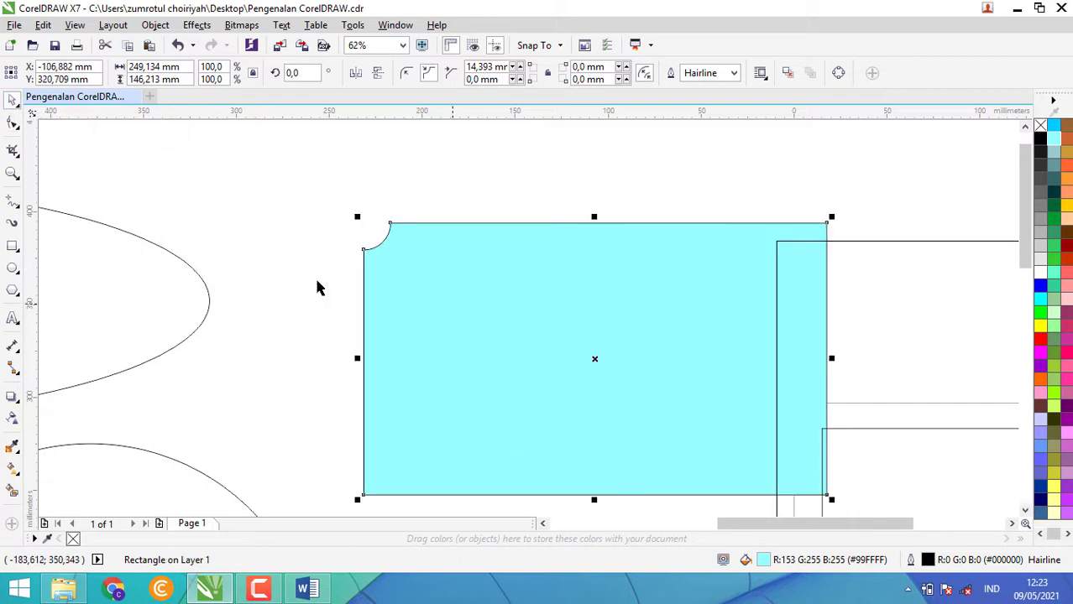
# Crop the selected cyan rectangle with a crop area of about 170 × 140 mm covering its upper-left part, and undo the crop
pyautogui.click(249, 252)
pyautogui.click(447, 310)
pyautogui.click(18, 130)
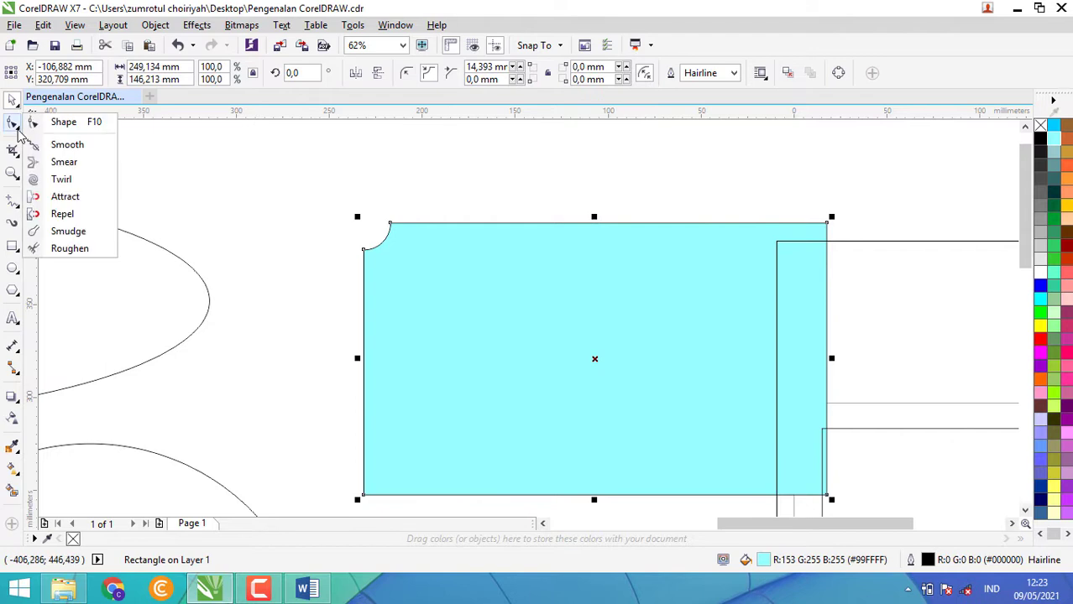
pyautogui.click(12, 126)
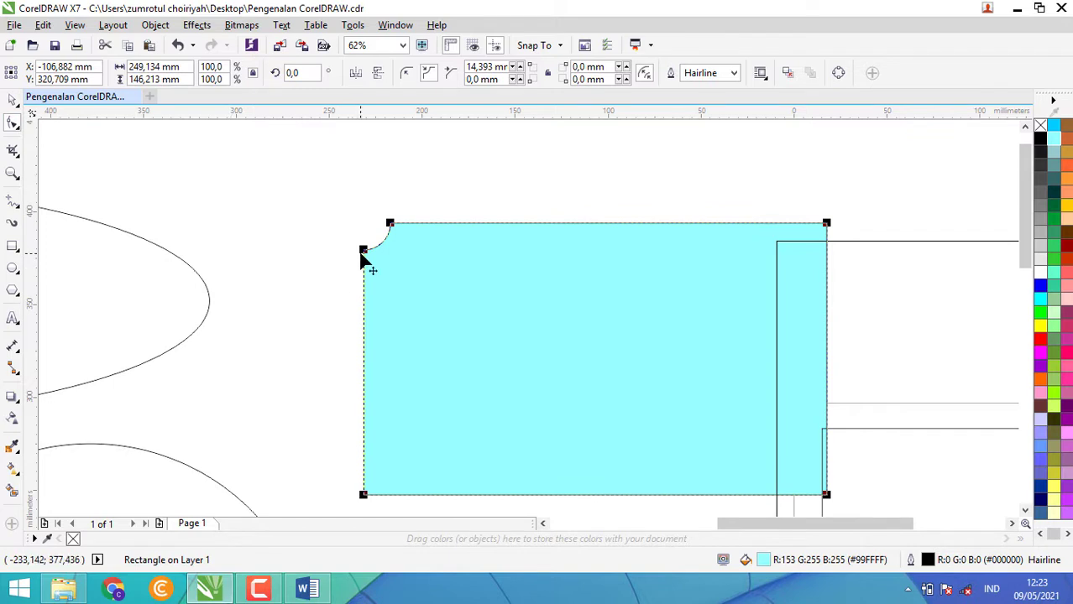
pyautogui.click(11, 152)
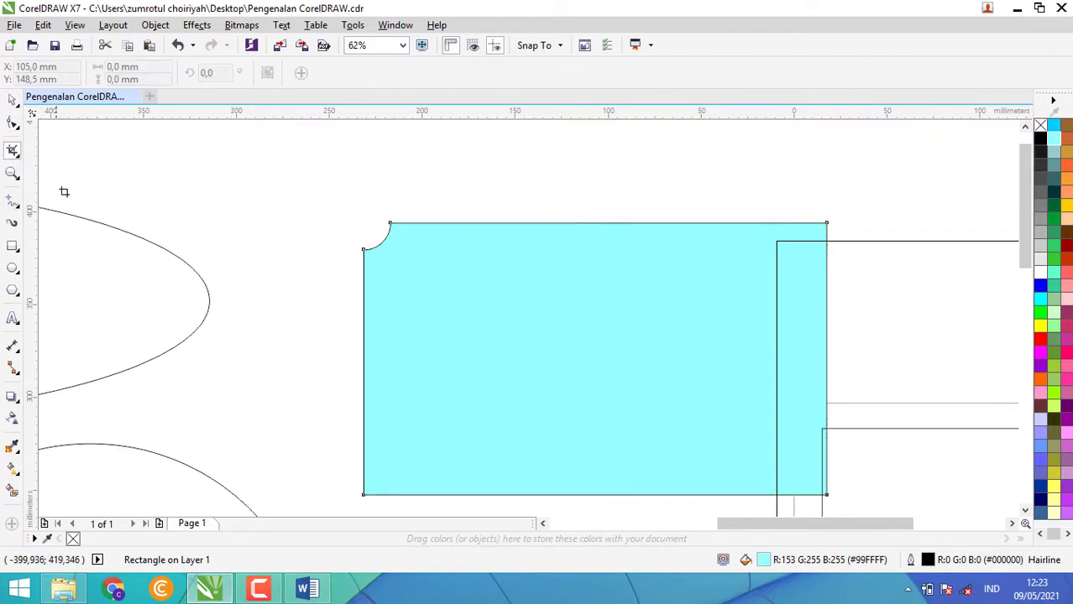
pyautogui.moveTo(351, 184); pyautogui.dragTo(665, 445)
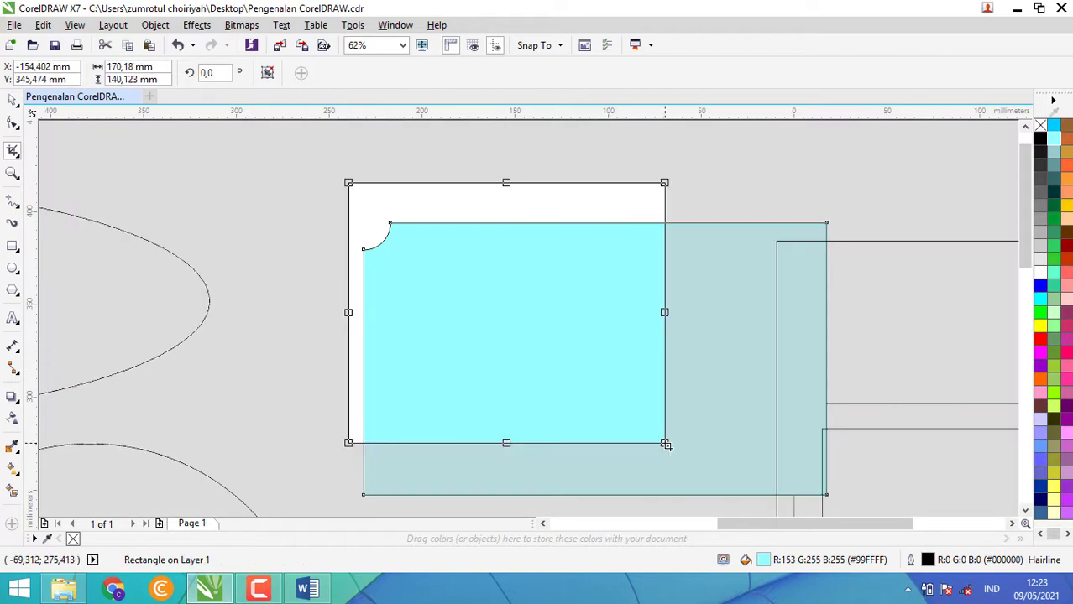
pyautogui.press('Return')
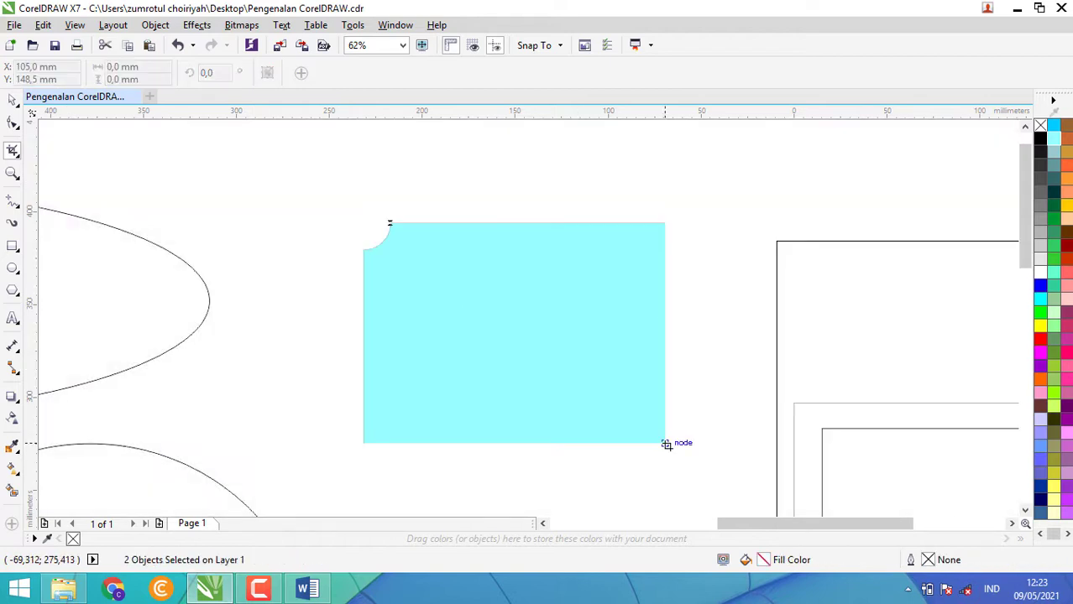
pyautogui.hotkey('ctrl', 'z')
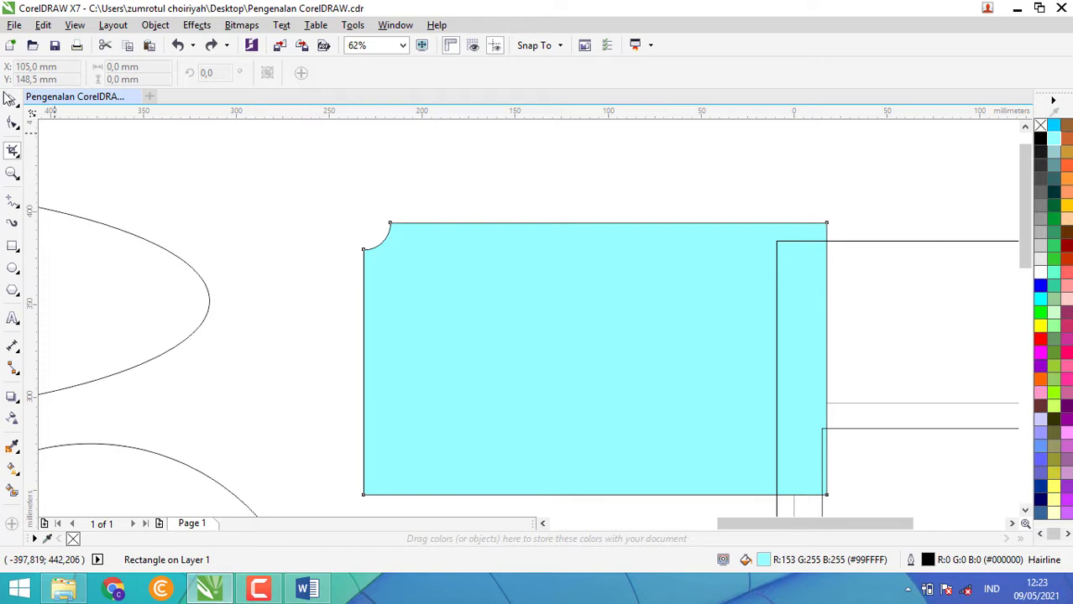
# Delete the cyan rectangle with the scalloped corner
pyautogui.click(13, 101)
pyautogui.click(269, 265)
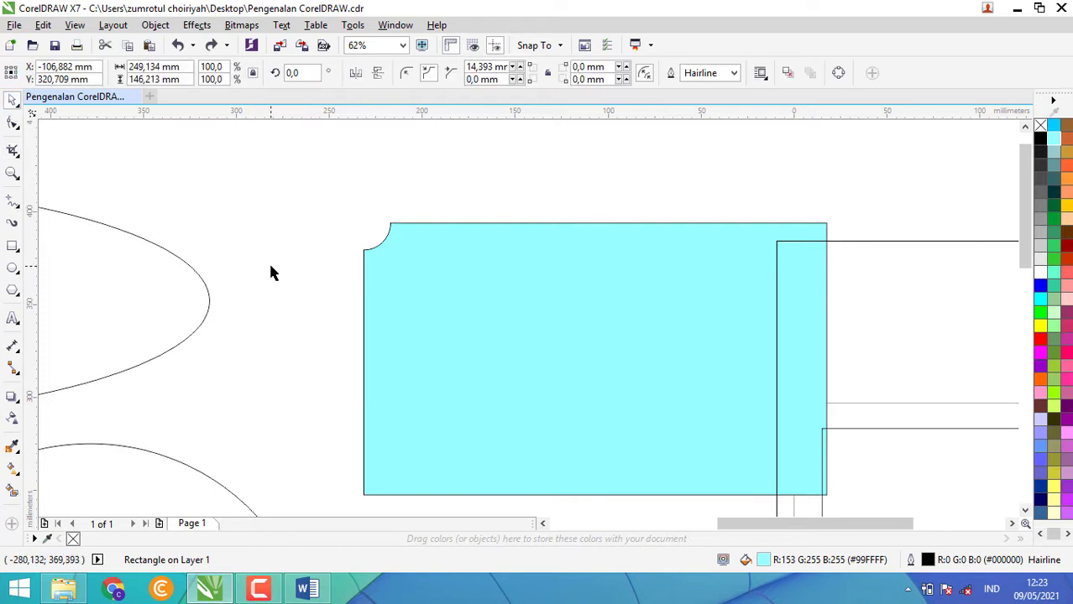
pyautogui.click(494, 337)
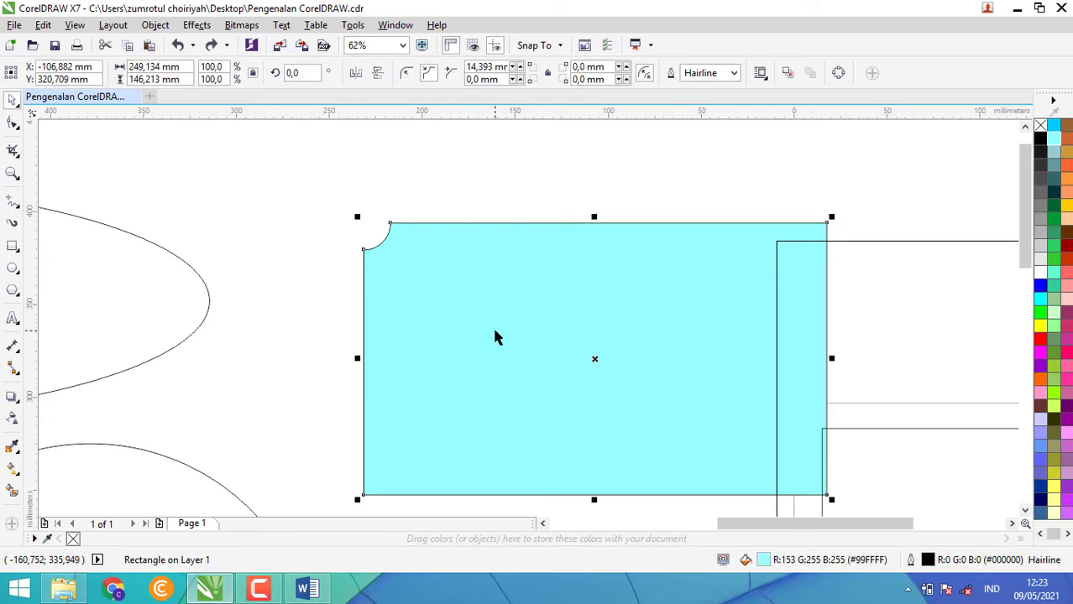
pyautogui.press('Delete')
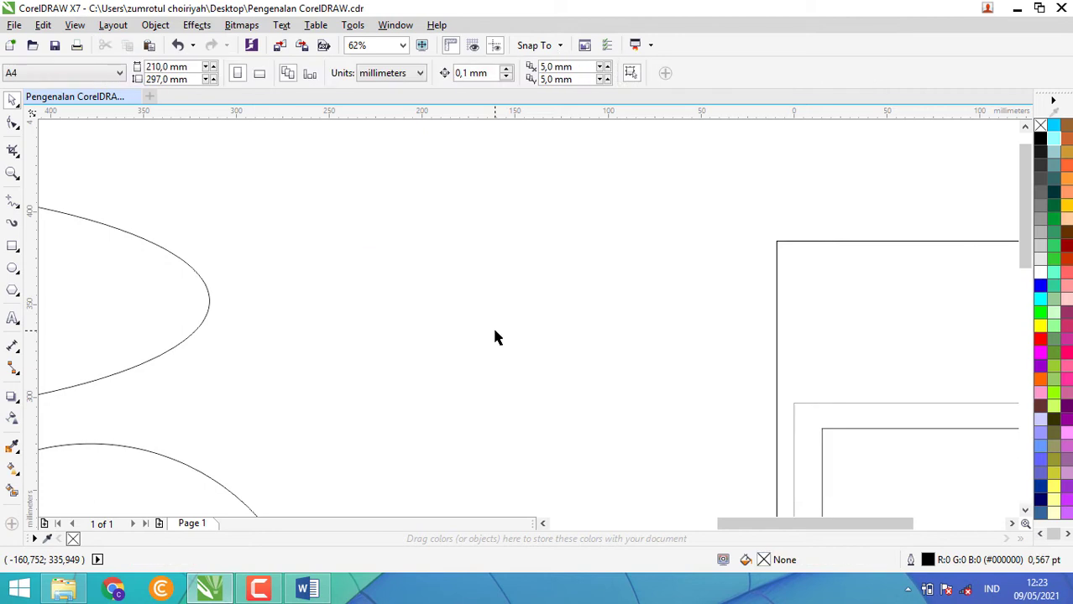
# Move the large unfilled rectangle to about X -162, Y 347 mm, fill it with blue (#0000FF), and deselect it
pyautogui.moveTo(881, 394); pyautogui.dragTo(382, 322)
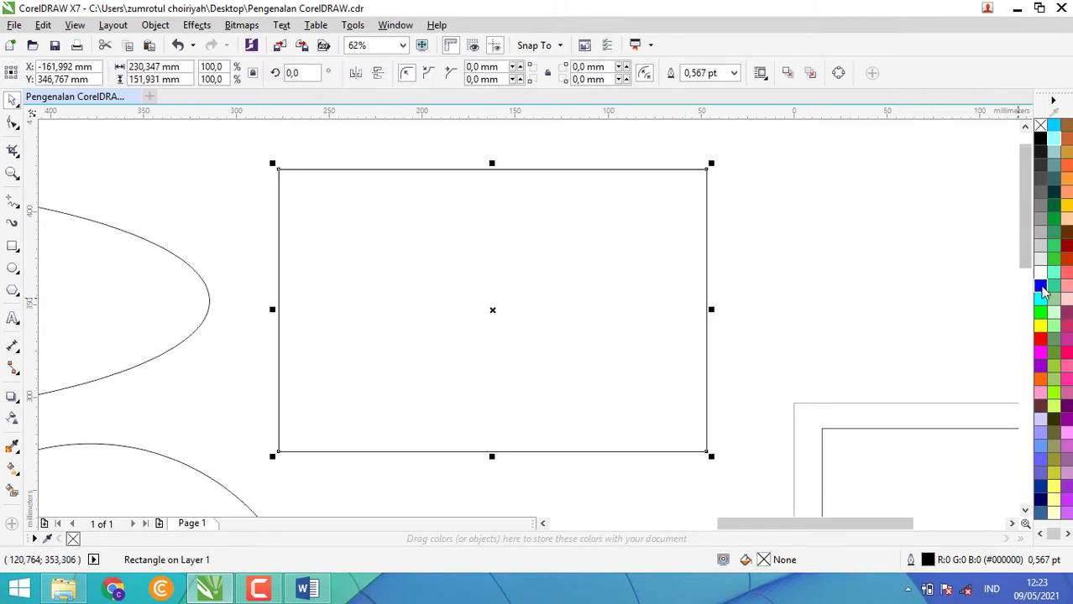
pyautogui.click(1040, 286)
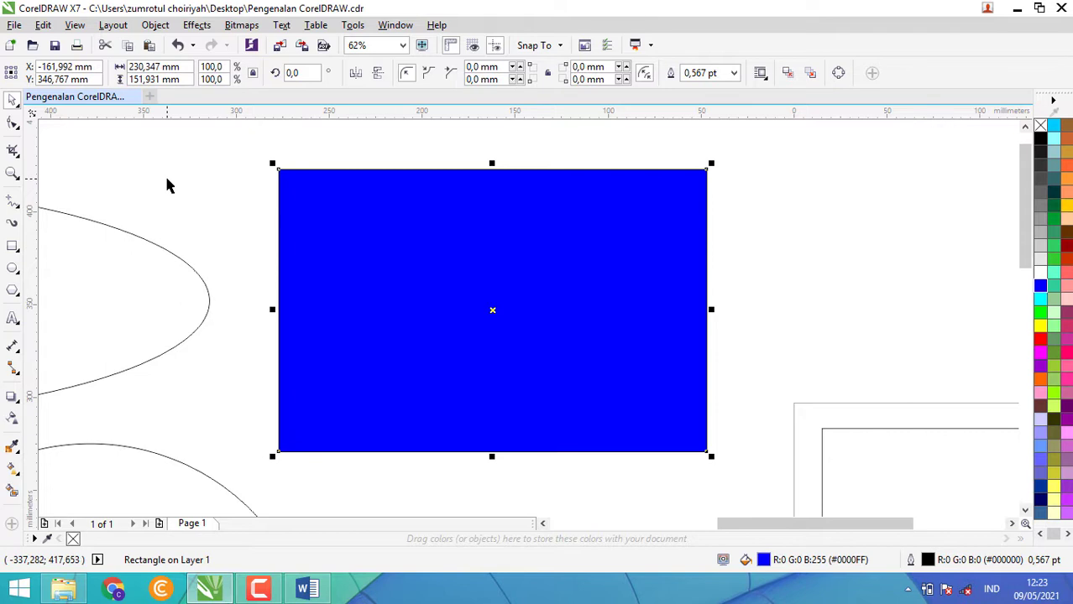
pyautogui.click(216, 240)
pyautogui.moveTo(249, 159); pyautogui.dragTo(362, 314)
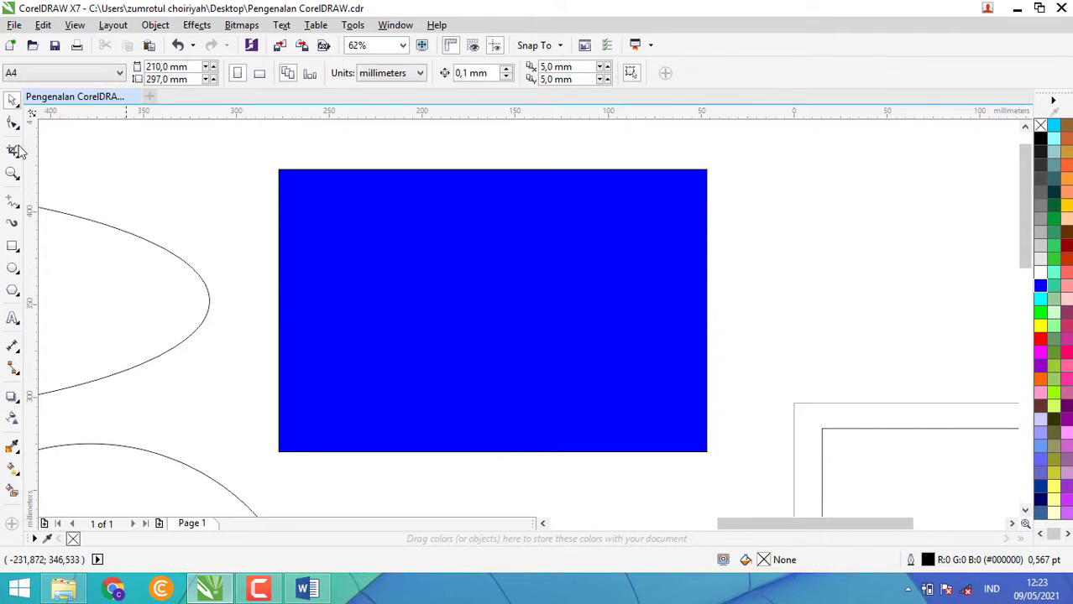
# Crop the unselected drawing to an area of about 69 × 132 mm over the blue rectangle's upper-left part, and undo the crop
pyautogui.click(13, 152)
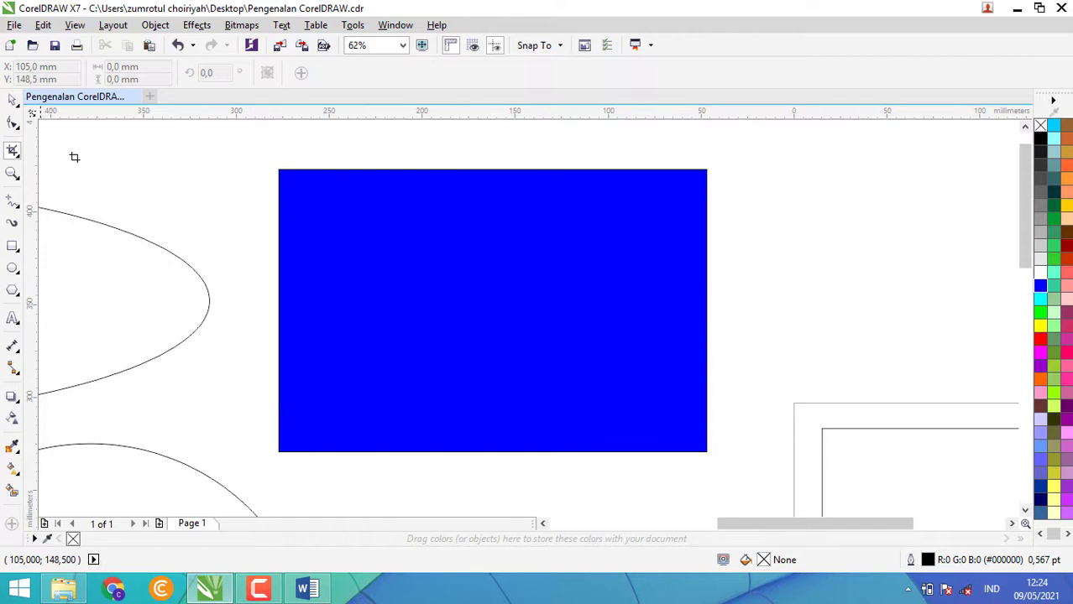
pyautogui.moveTo(258, 147); pyautogui.dragTo(388, 394)
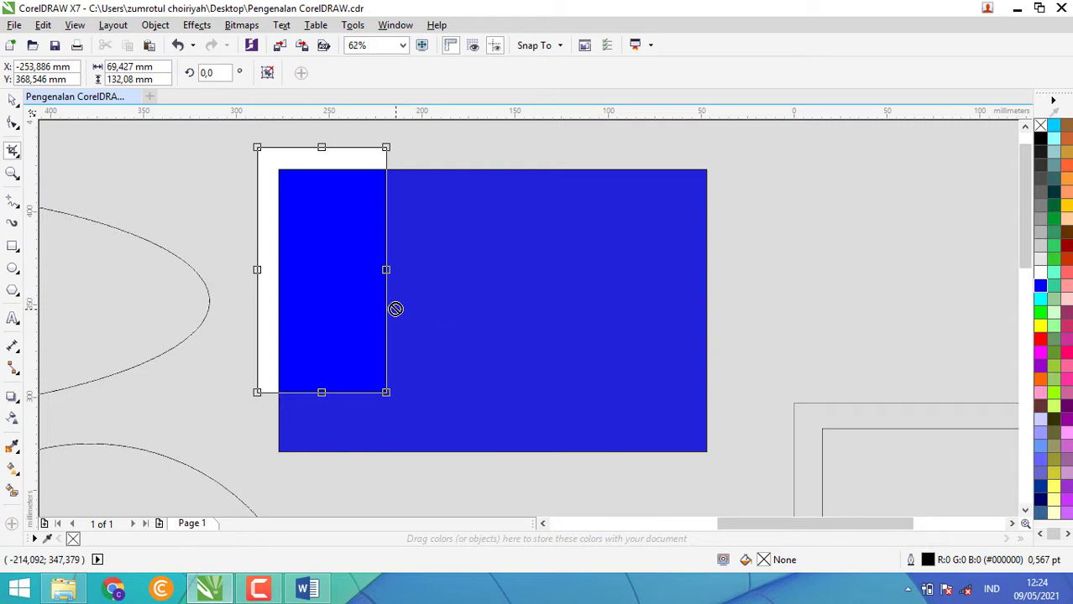
pyautogui.press('Return')
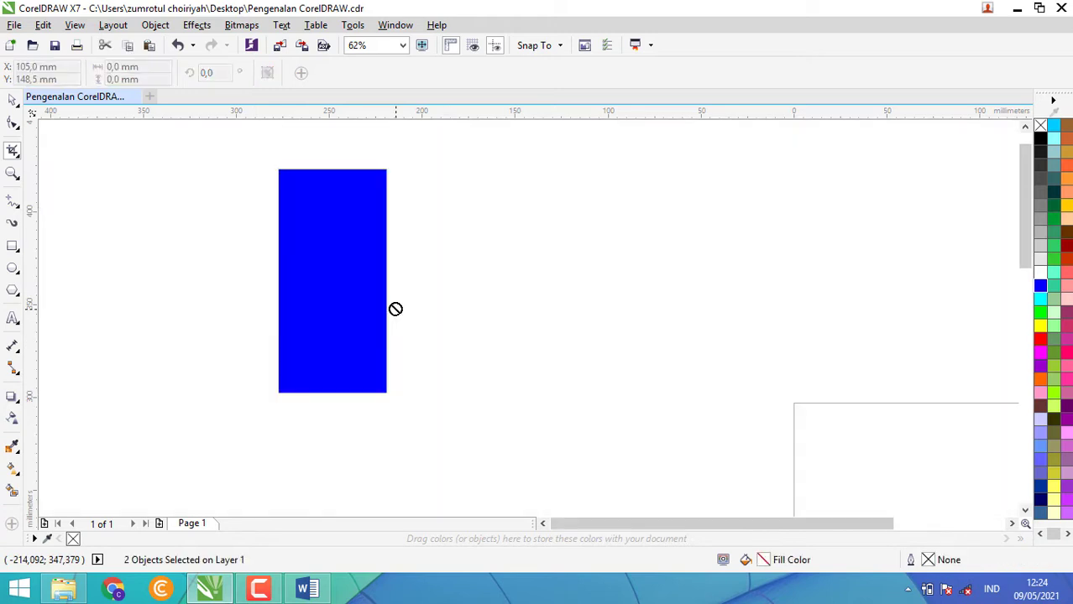
pyautogui.scroll(-3, 395, 308)
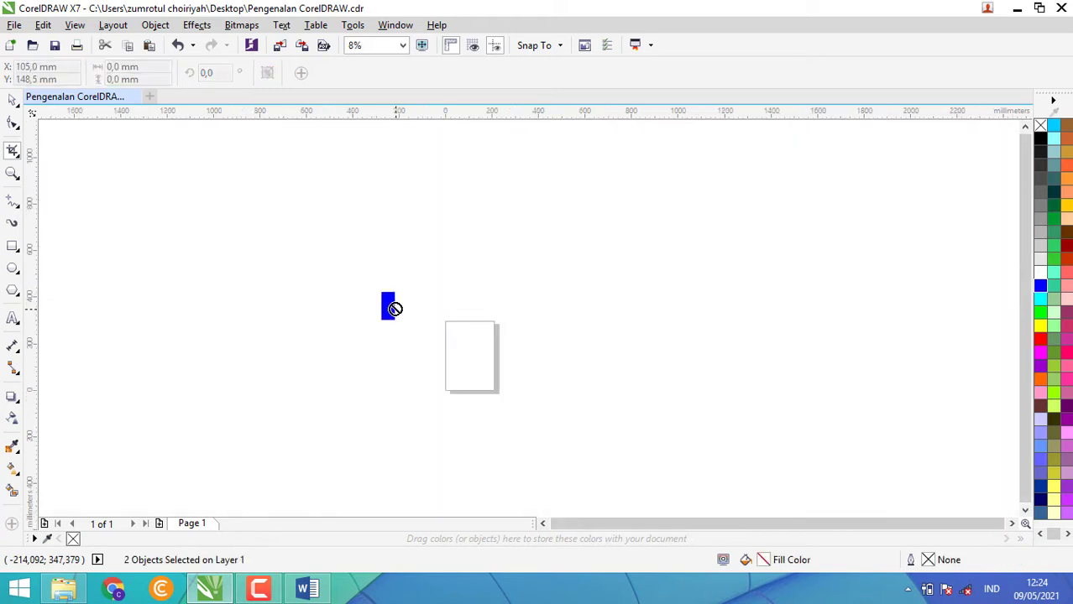
pyautogui.scroll(3, 395, 309)
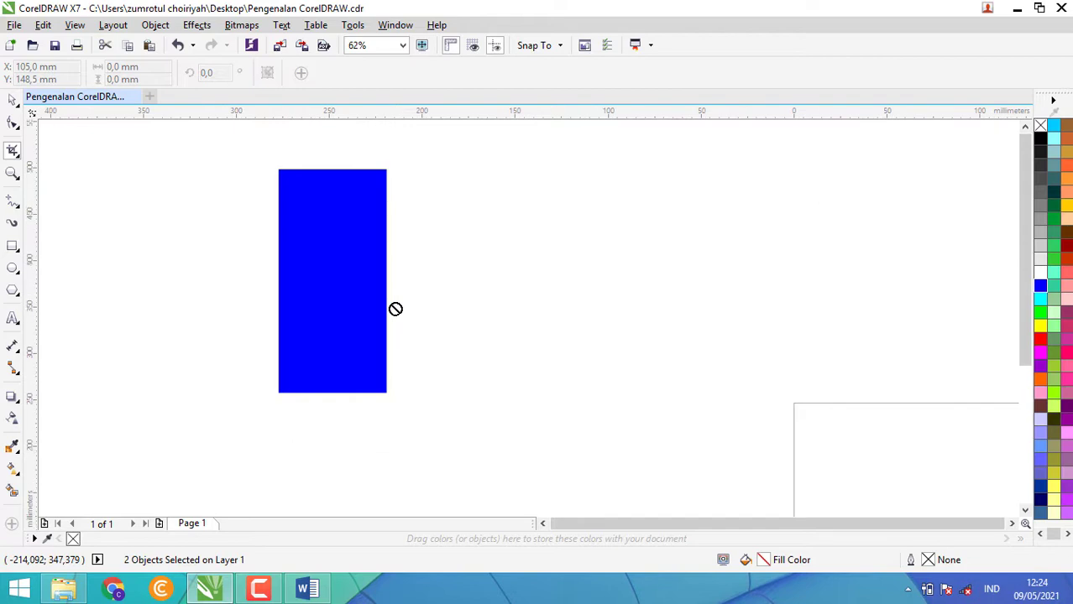
pyautogui.scroll(-2, 395, 309)
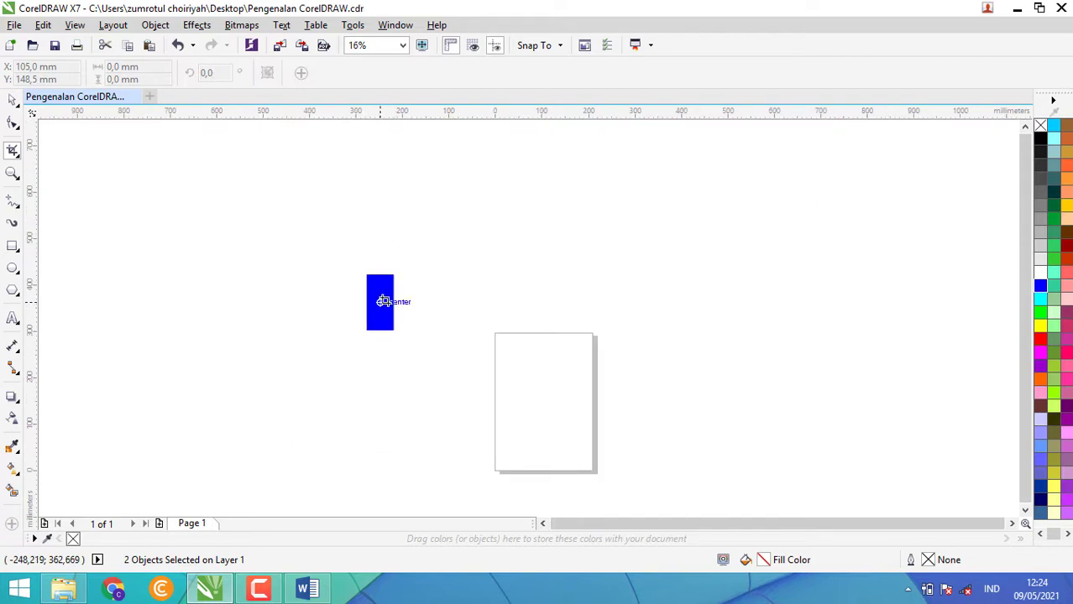
pyautogui.hotkey('ctrl', 'z')
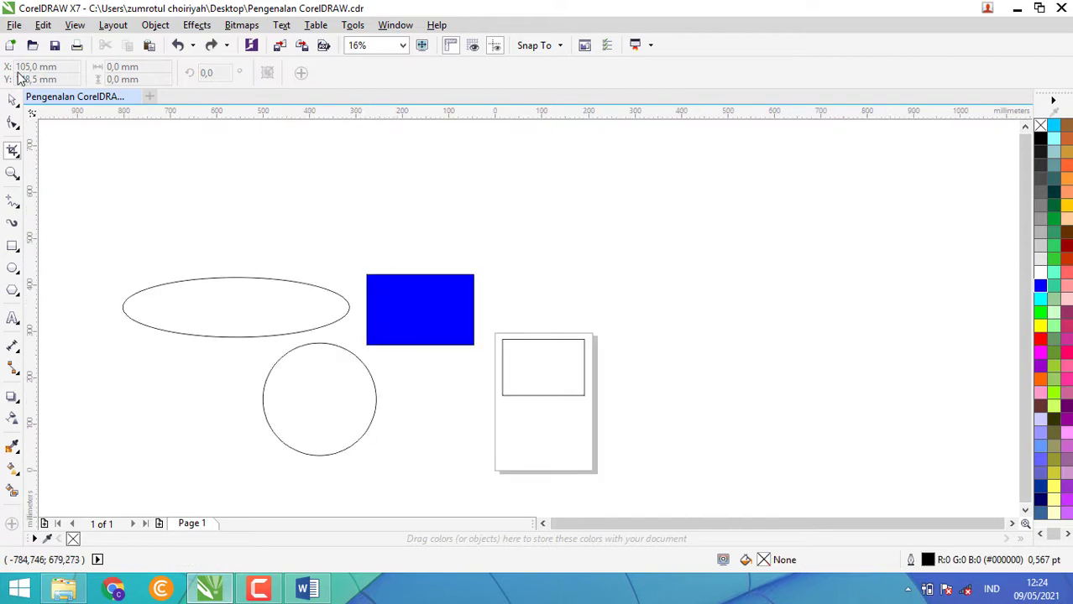
pyautogui.click(12, 99)
pyautogui.click(236, 278)
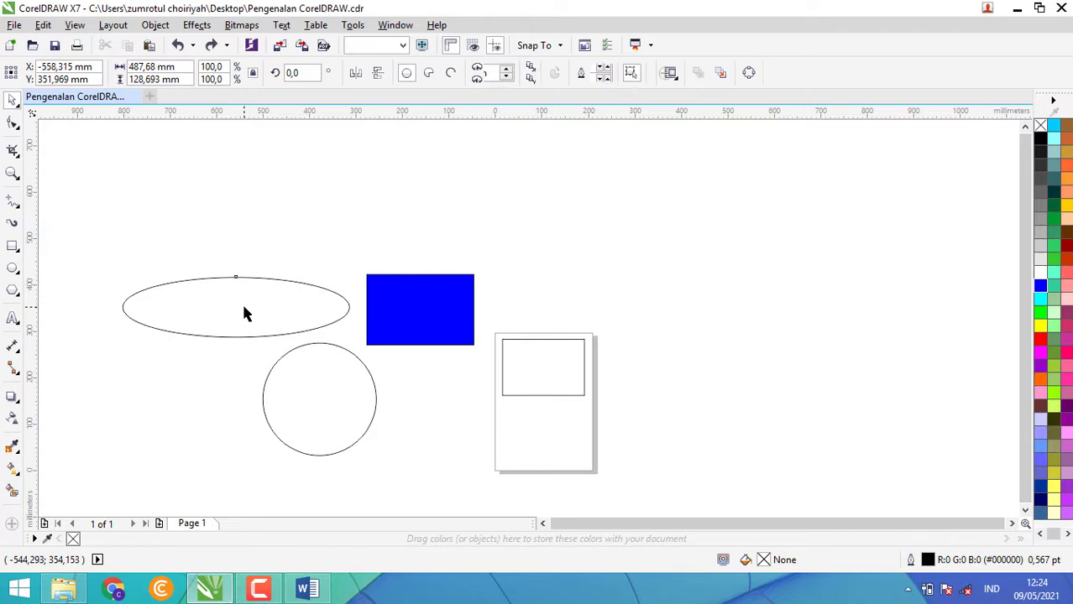
pyautogui.click(325, 393)
pyautogui.click(581, 367)
pyautogui.click(310, 165)
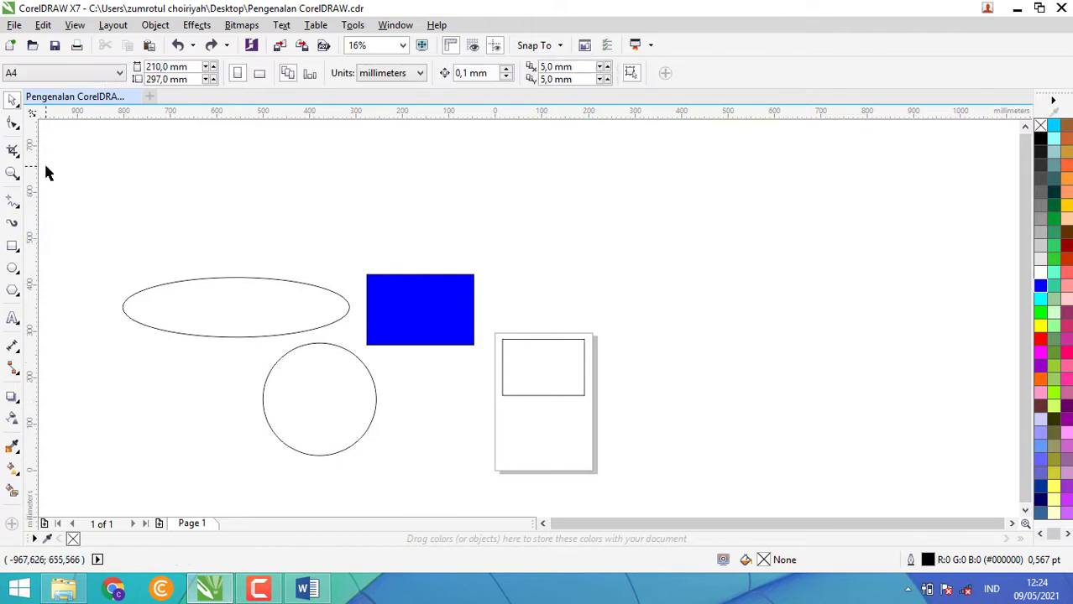
# Crop the drawing to an area of about 305 × 88 mm across the blue rectangle's upper edge, and undo the crop
pyautogui.click(13, 151)
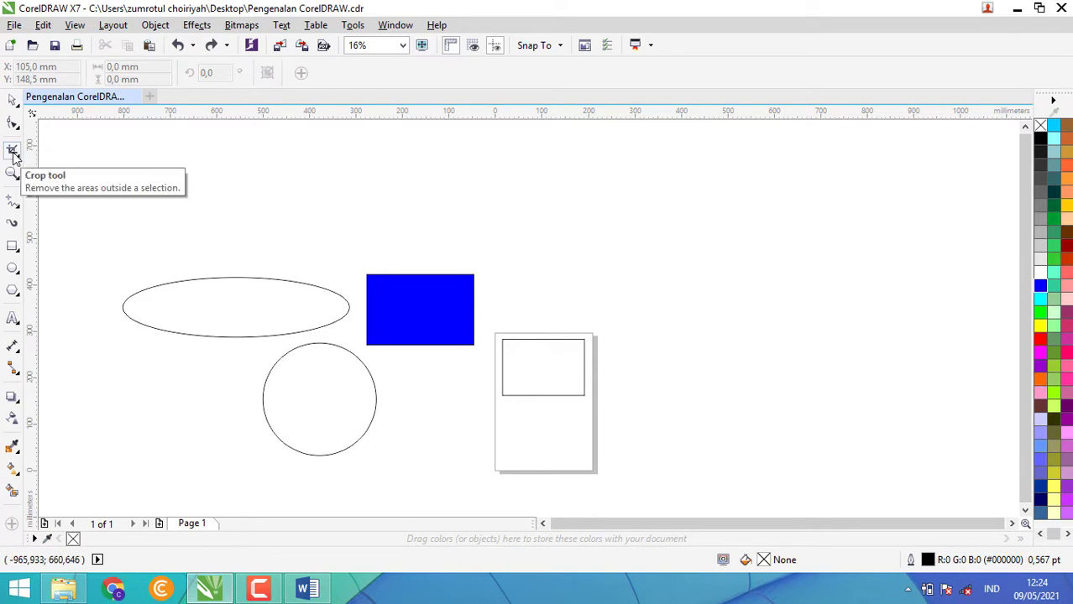
pyautogui.click(12, 151)
pyautogui.moveTo(346, 246); pyautogui.dragTo(489, 288)
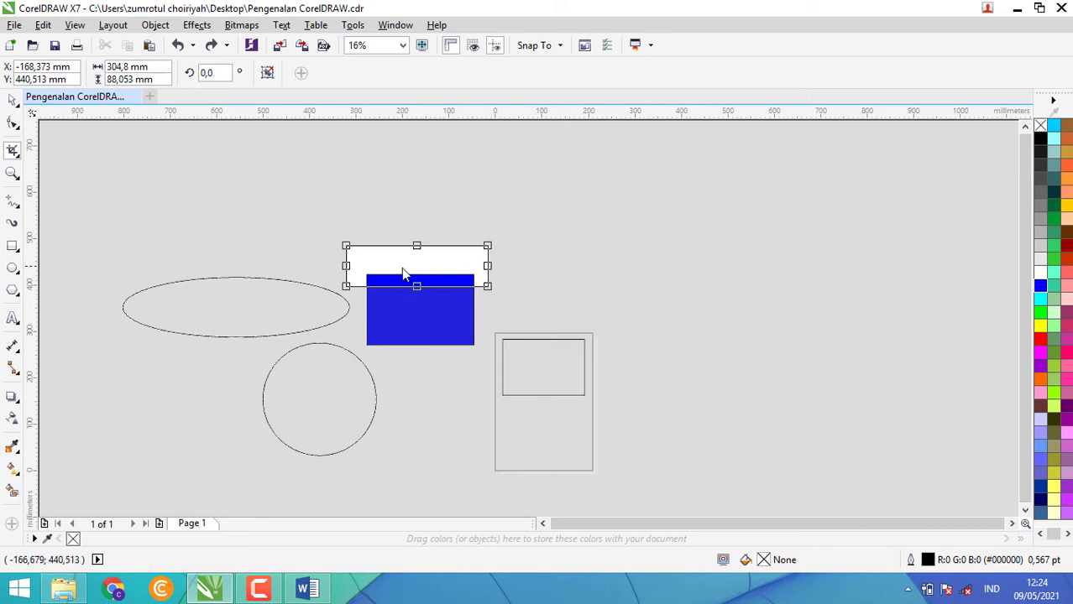
pyautogui.doubleClick(487, 263)
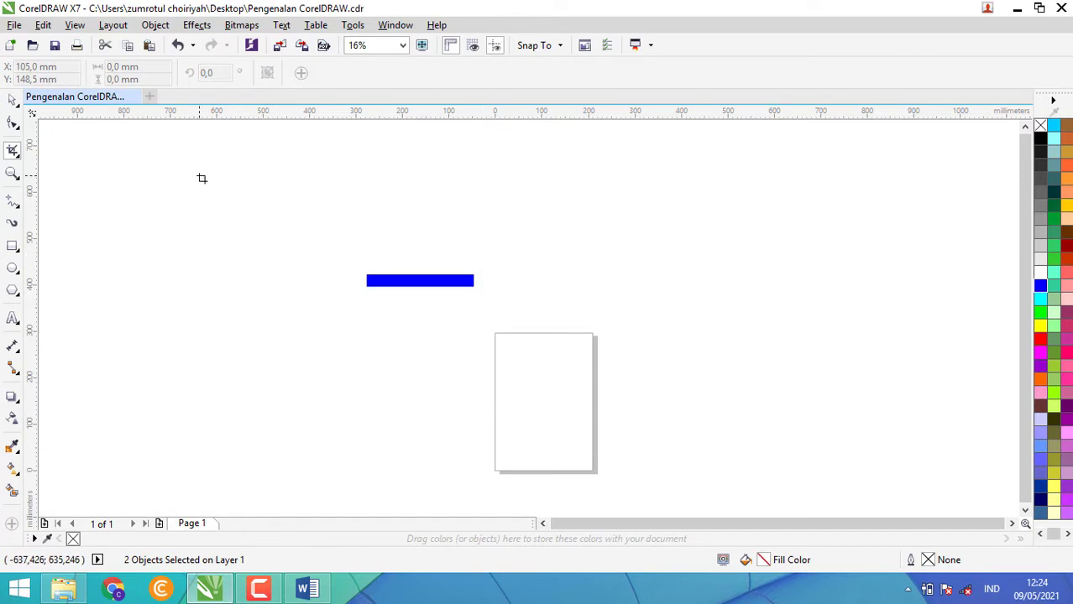
pyautogui.hotkey('ctrl', 'z')
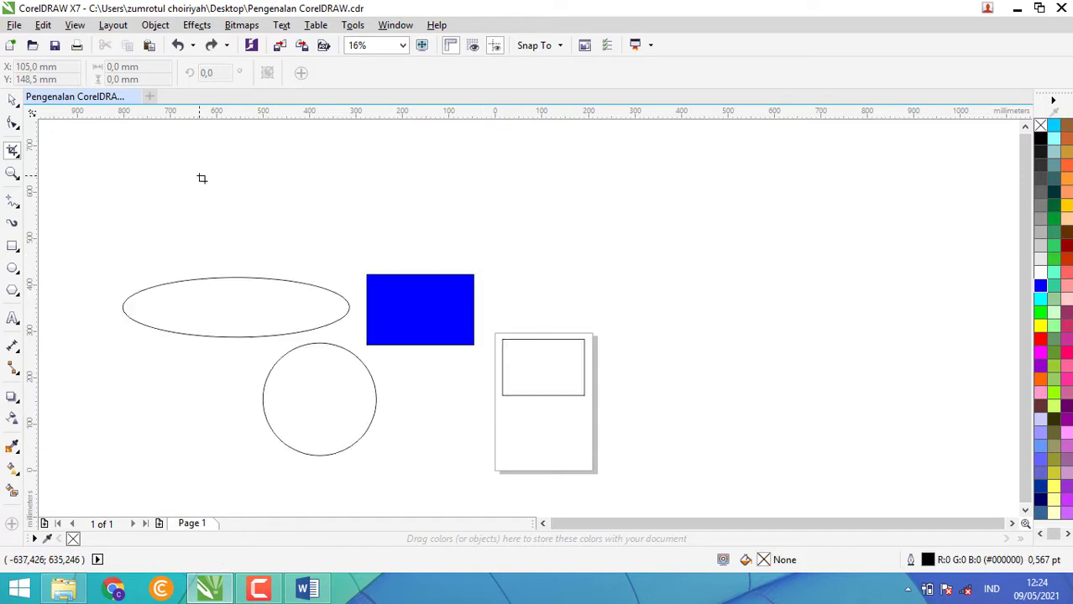
# Magnify the flat ellipse with the Zoom tool, zoom back out to 31%, and bring the blue rectangle into view
pyautogui.click(11, 173)
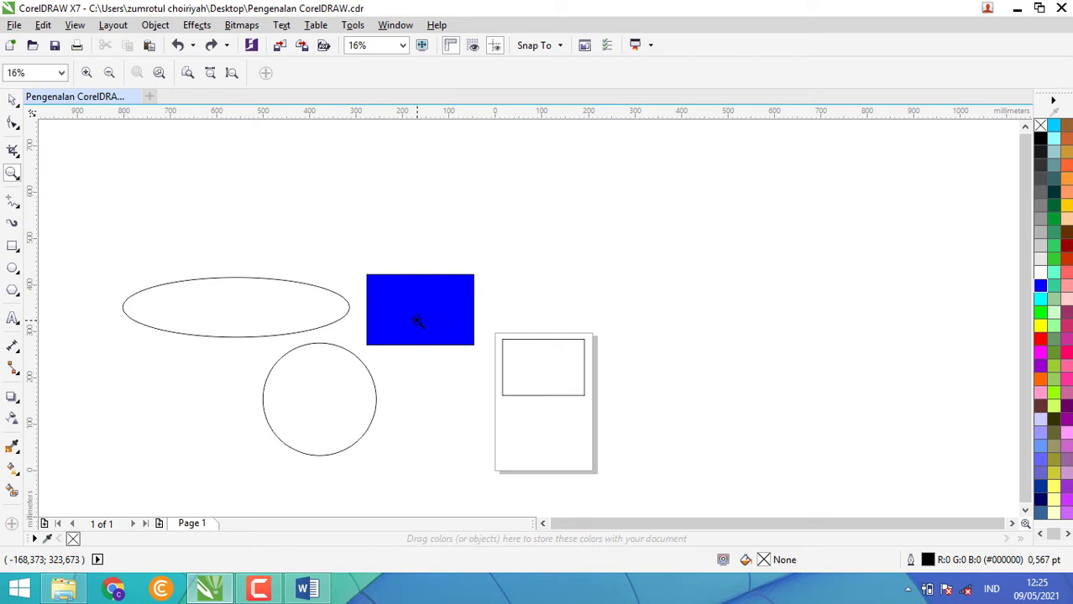
pyautogui.click(256, 318)
pyautogui.click(318, 314)
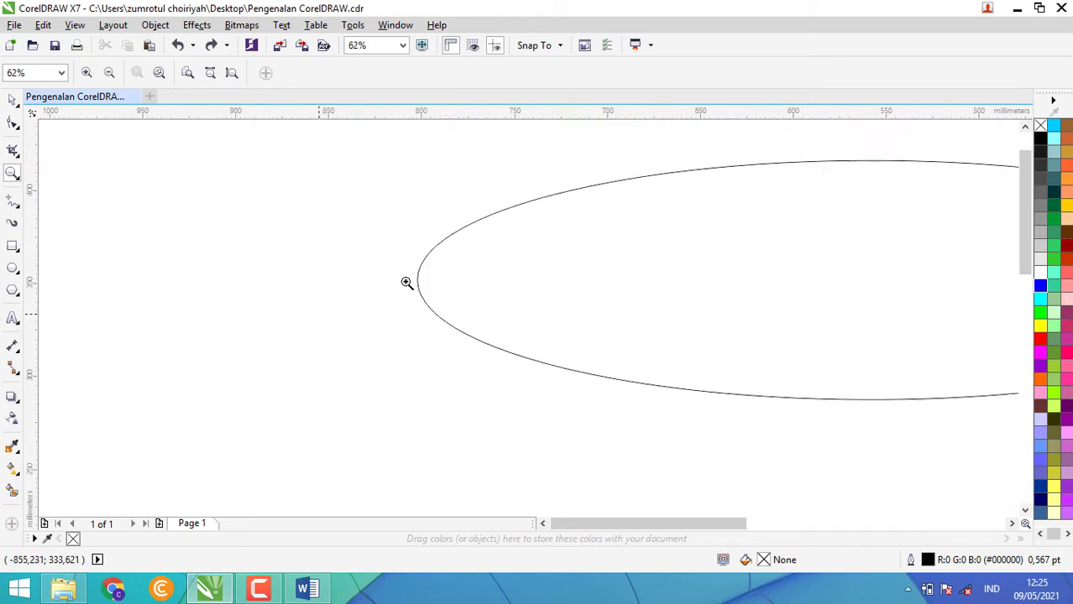
pyautogui.click(606, 256)
pyautogui.rightClick(606, 256)
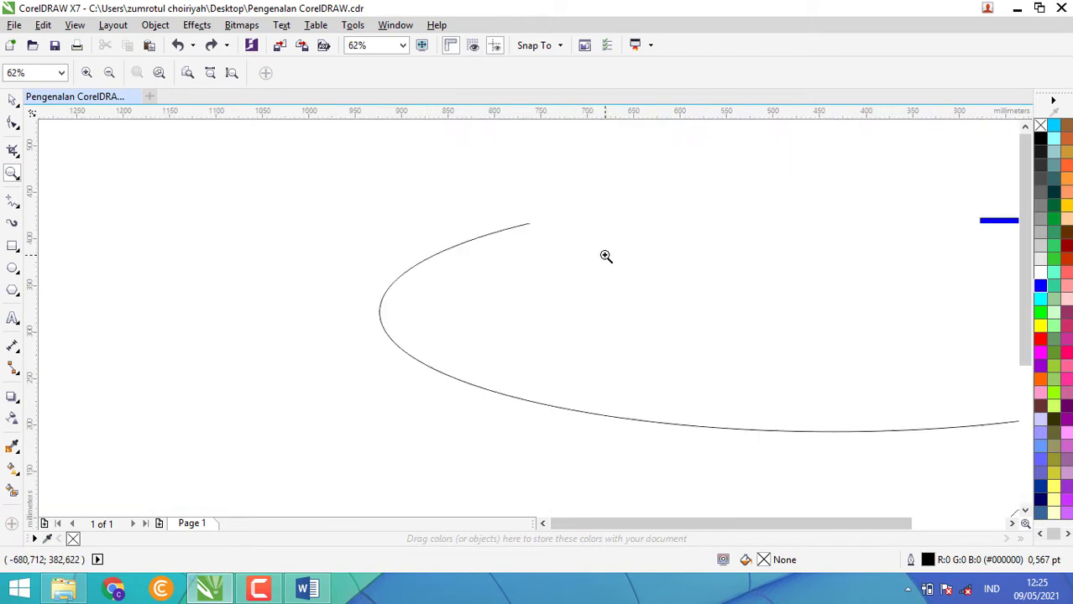
pyautogui.rightClick(606, 256)
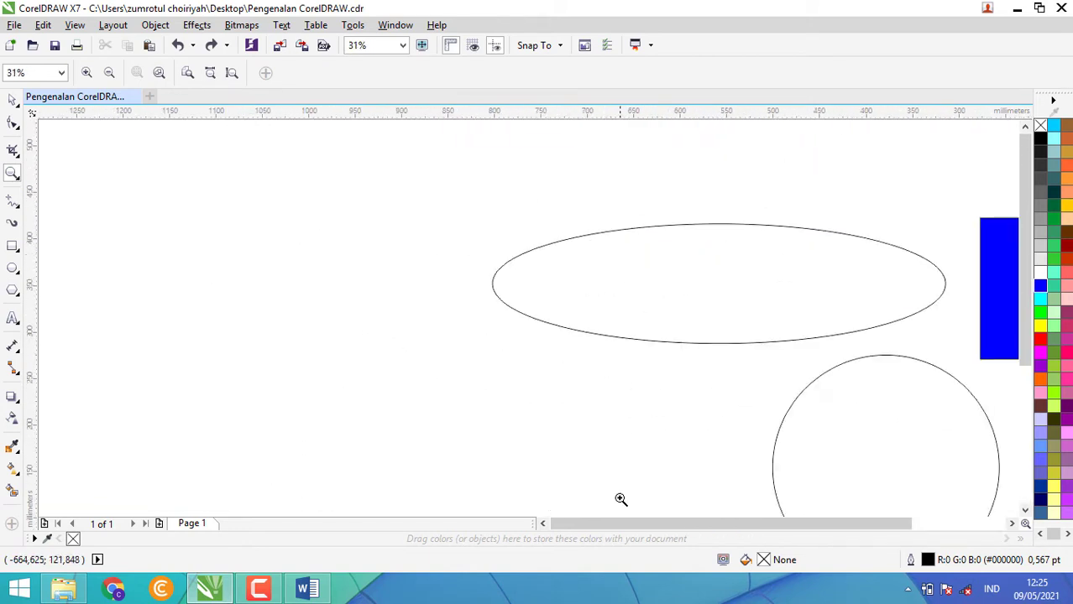
pyautogui.moveTo(620, 524); pyautogui.dragTo(697, 512)
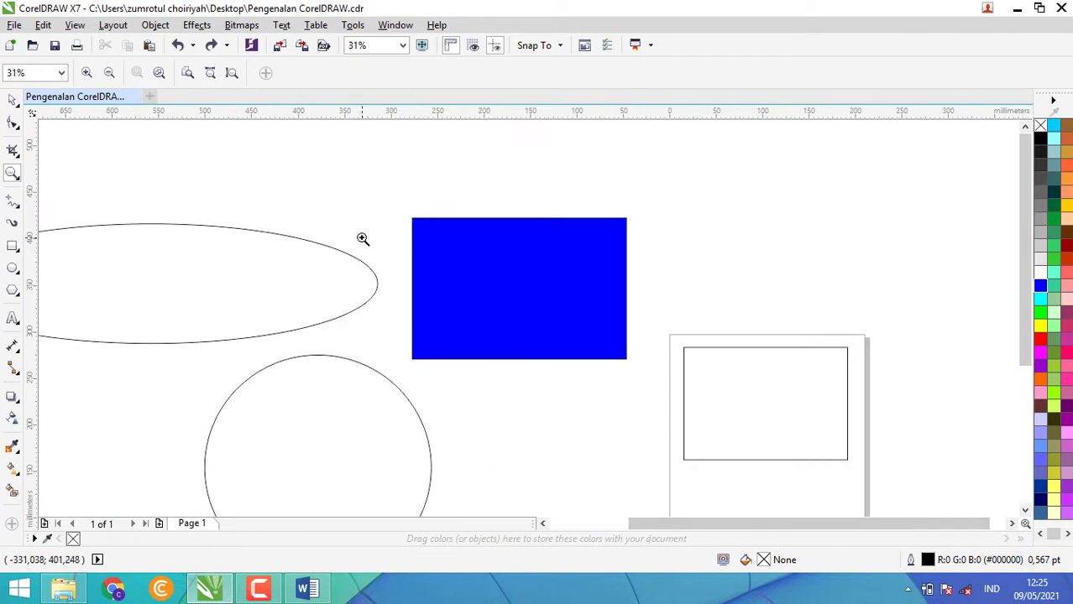
# Switch to the Pick tool, zoom in on the blue rectangle, and zoom out to 8% to view all shapes
pyautogui.click(13, 102)
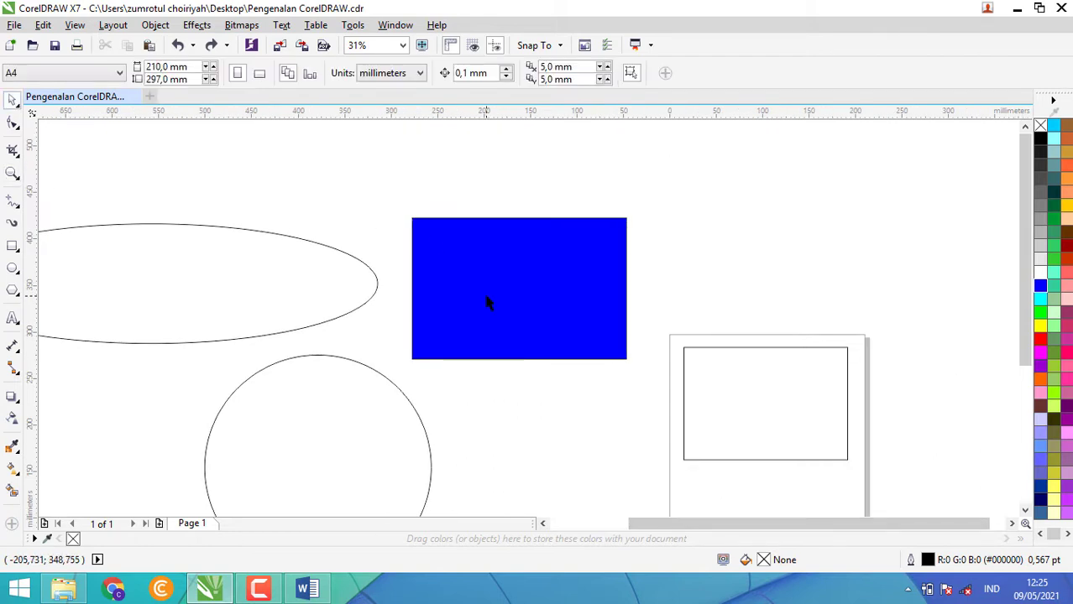
pyautogui.scroll(5, 485, 296)
pyautogui.scroll(-8, 485, 295)
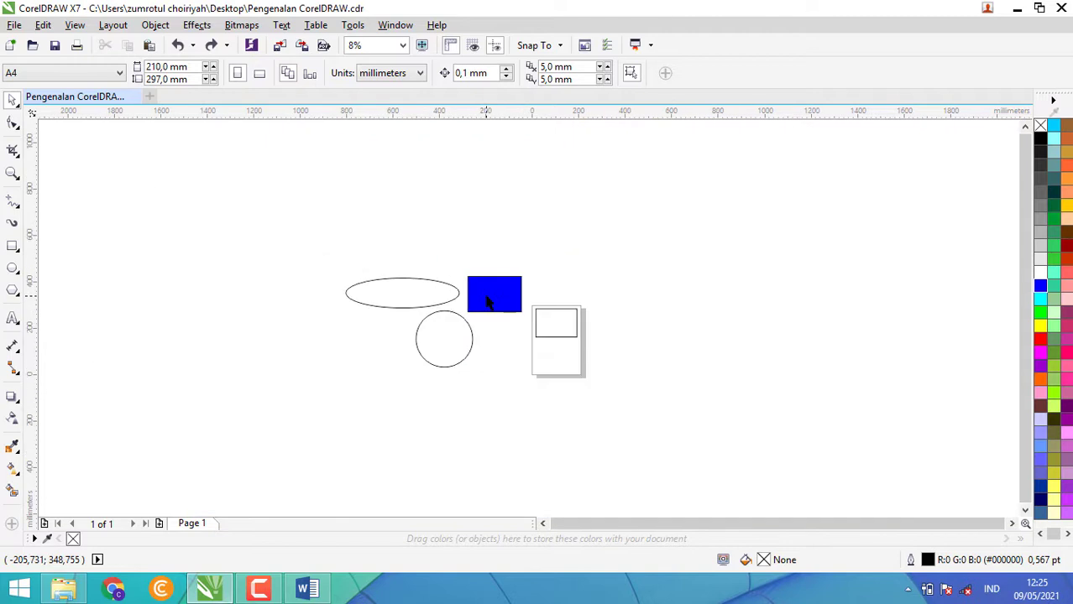
# Zoom in and out repeatedly to inspect the blue rectangle, the circle and the page rectangle, ending at 8%
pyautogui.scroll(5, 487, 301)
pyautogui.scroll(-5, 488, 301)
pyautogui.scroll(1, 486, 297)
pyautogui.scroll(-1, 486, 297)
pyautogui.scroll(2, 404, 307)
pyautogui.scroll(-1, 403, 307)
pyautogui.scroll(1, 506, 375)
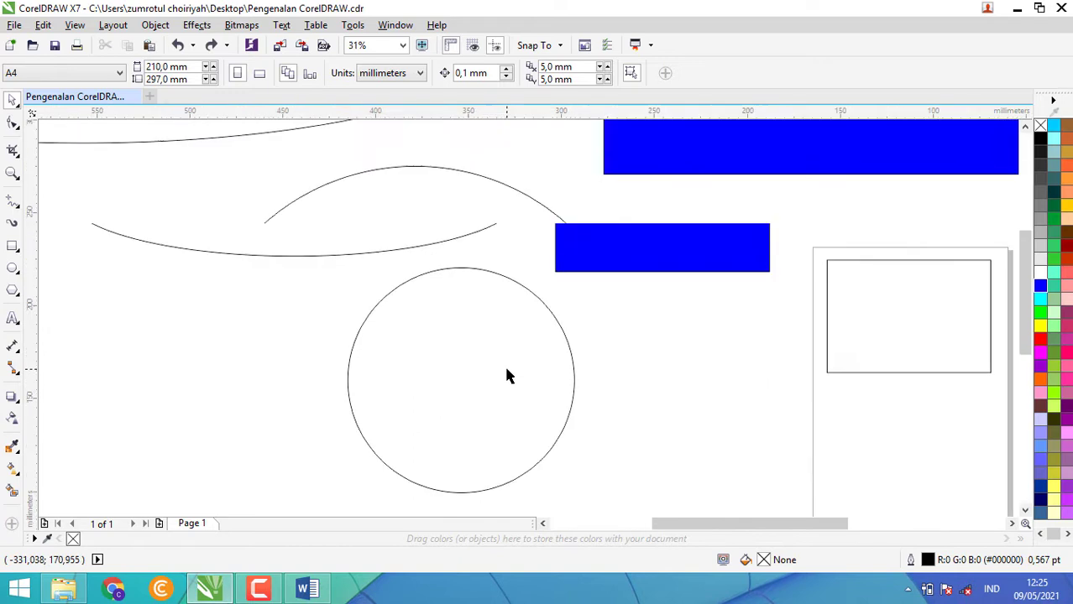
pyautogui.scroll(-1, 506, 375)
pyautogui.scroll(2, 765, 392)
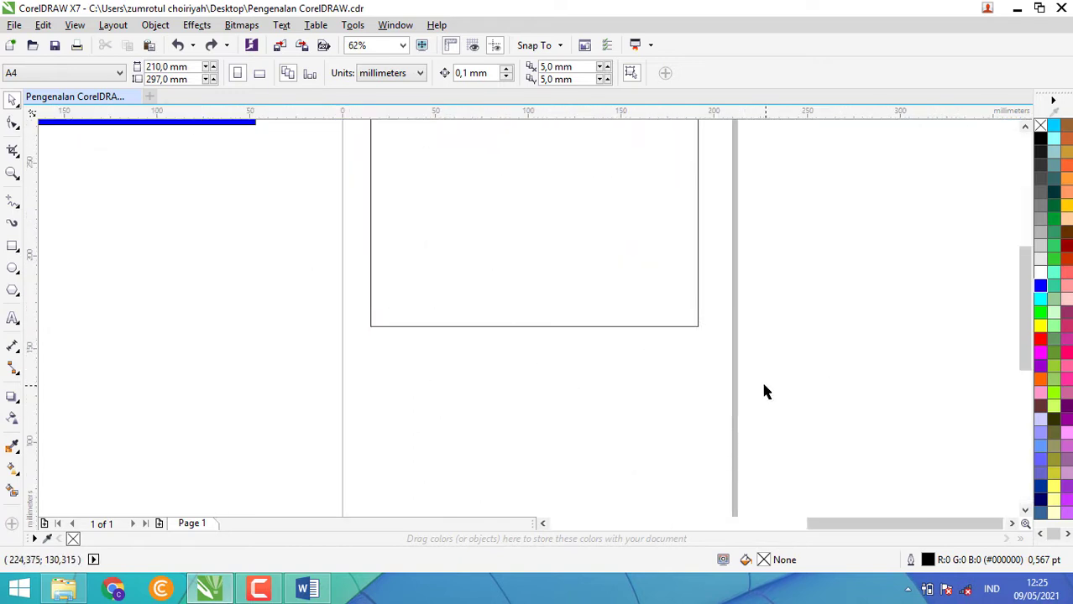
pyautogui.scroll(-3, 660, 302)
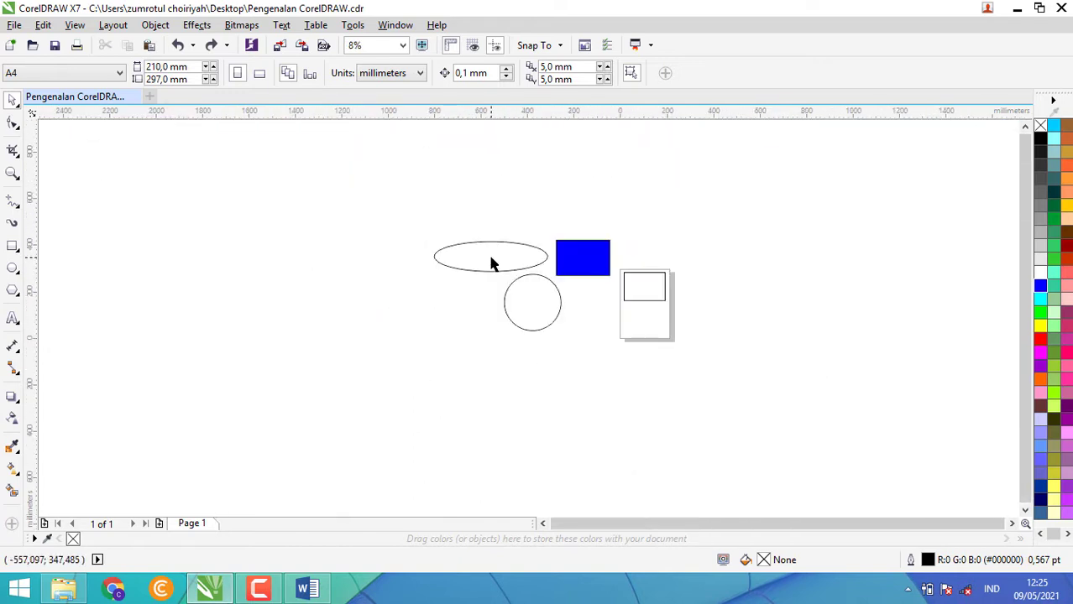
# Move the blue rectangle over the page's upper edge, the circle to its right, and the flat ellipse across its lower left, and deselect everything
pyautogui.moveTo(491, 264); pyautogui.dragTo(656, 394)
pyautogui.moveTo(594, 242); pyautogui.dragTo(635, 242)
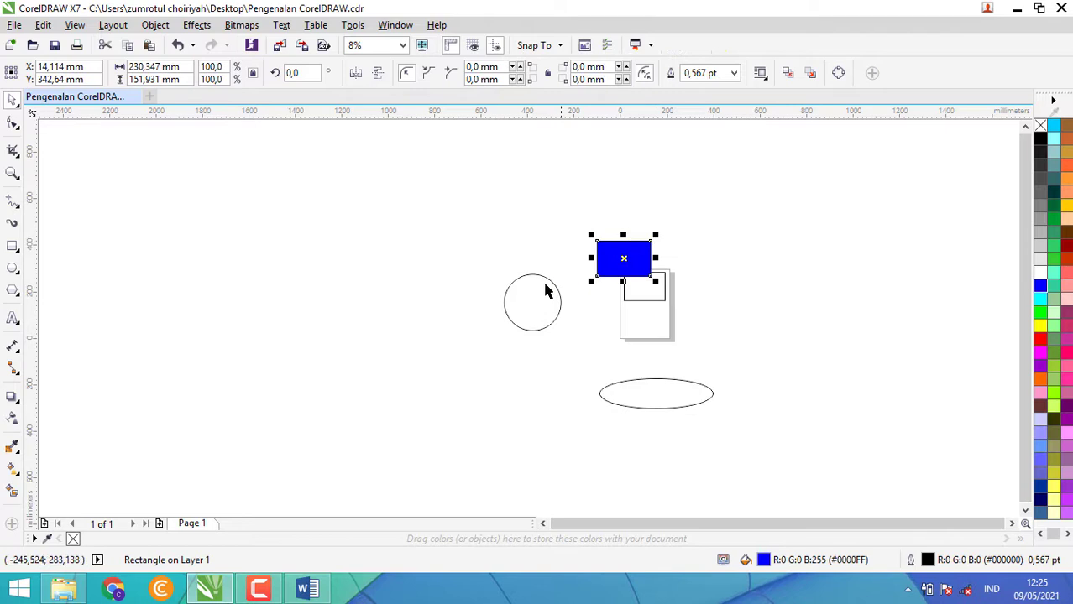
pyautogui.moveTo(539, 286); pyautogui.dragTo(711, 257)
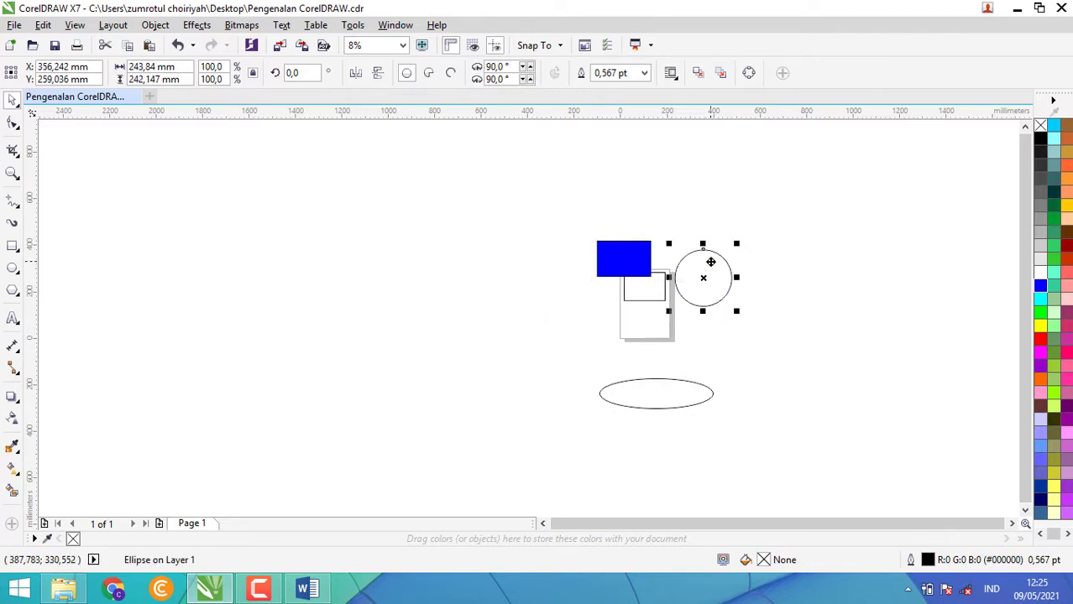
pyautogui.moveTo(684, 394); pyautogui.dragTo(623, 323)
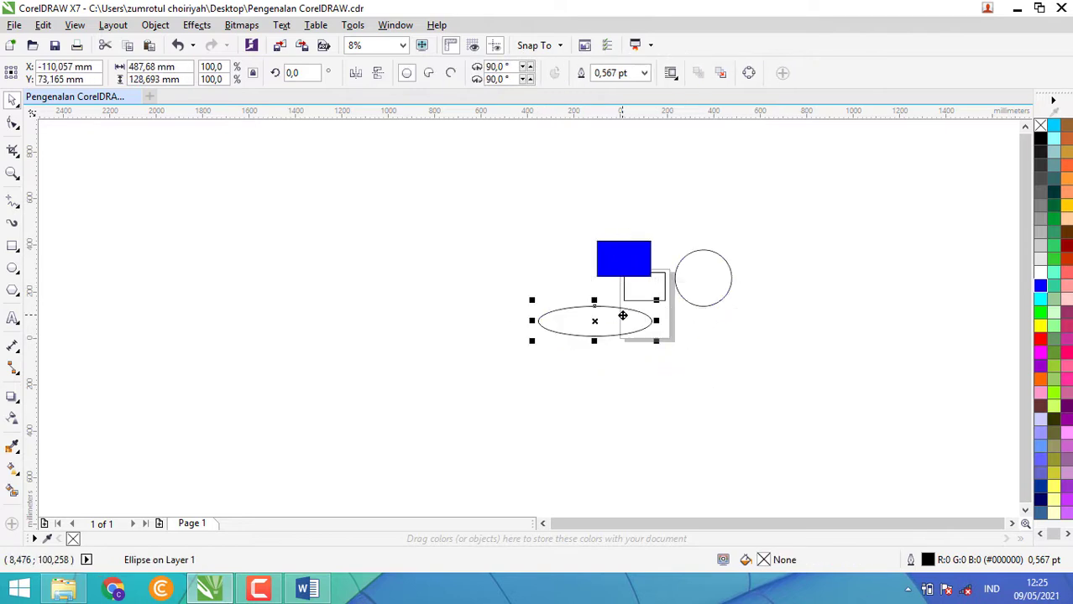
pyautogui.click(747, 354)
# Zoom in and out around the shapes, zoom out as far as the drawing space allows, and dismiss the zoom limit message
pyautogui.scroll(5, 611, 299)
pyautogui.scroll(-3, 611, 299)
pyautogui.scroll(2, 611, 300)
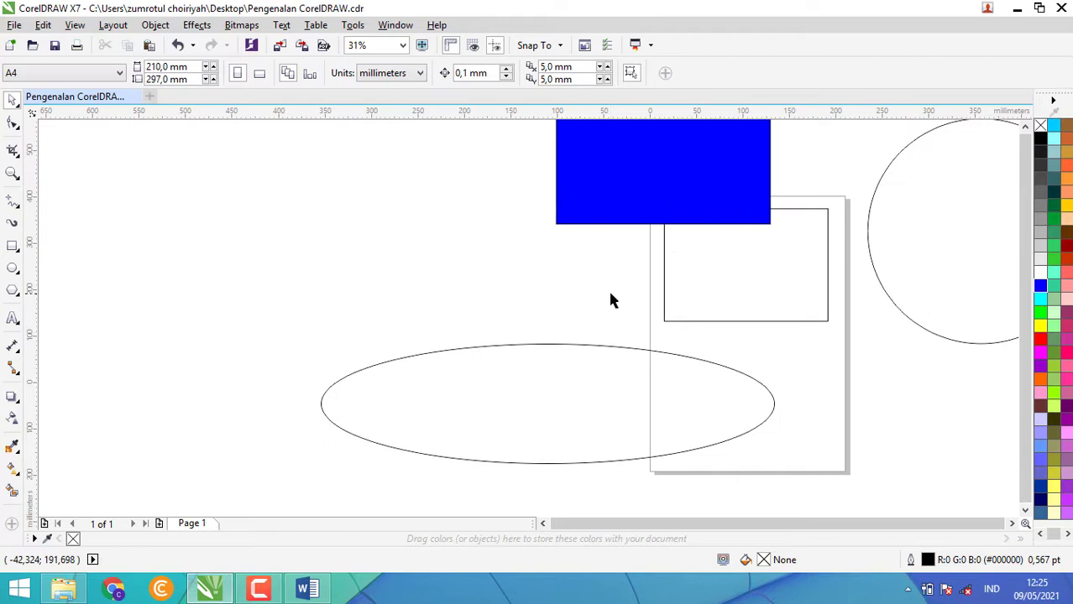
pyautogui.scroll(3, 611, 298)
pyautogui.scroll(-8, 611, 298)
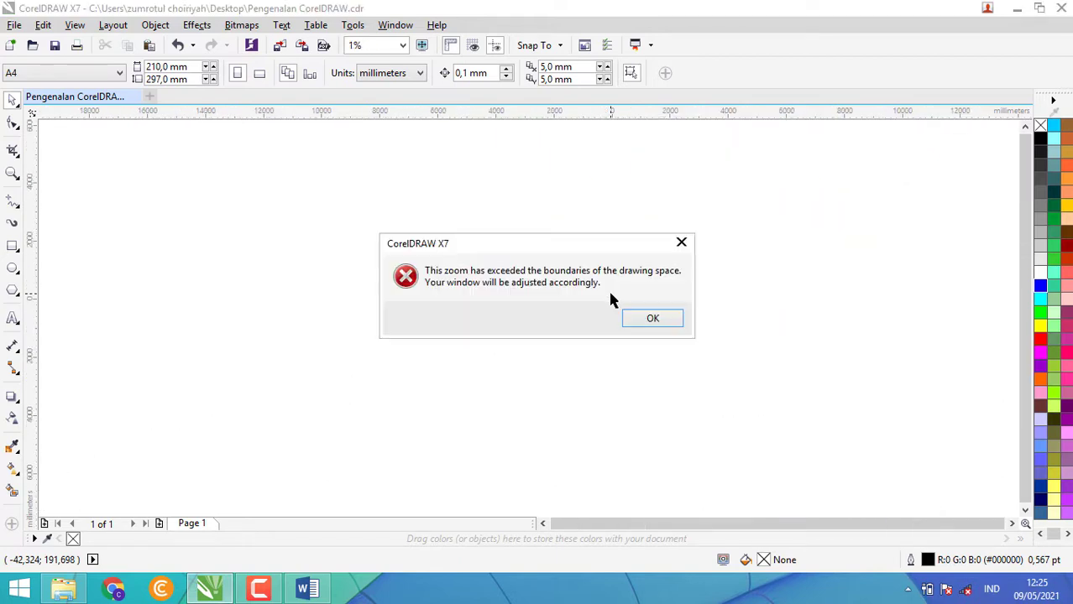
pyautogui.click(680, 243)
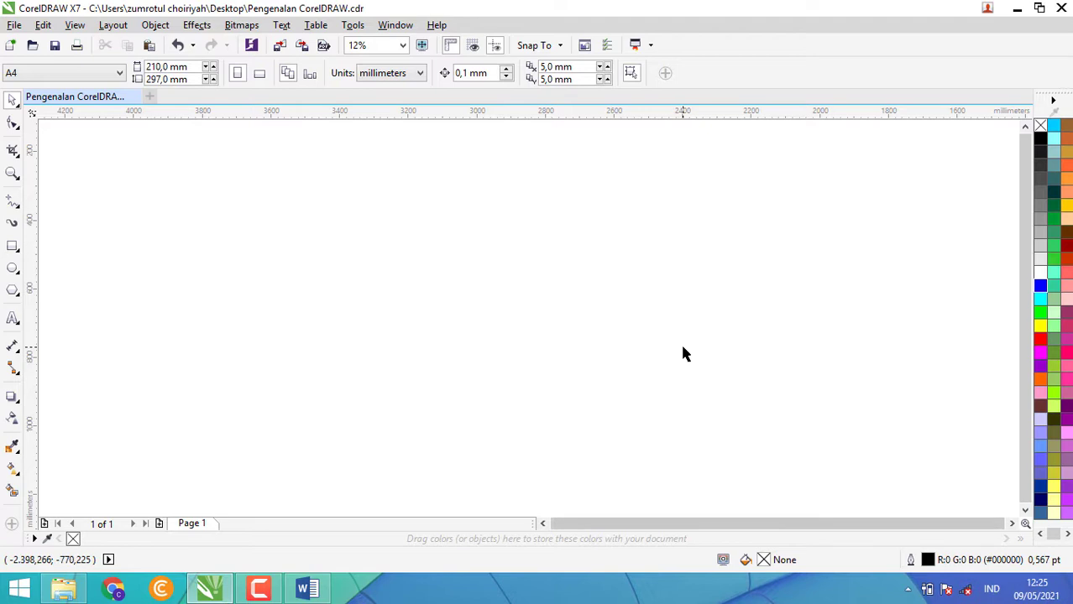
# Find the shapes again by zooming out and in, and centre them in the view at 12%
pyautogui.scroll(-2, 682, 352)
pyautogui.scroll(-3, 682, 352)
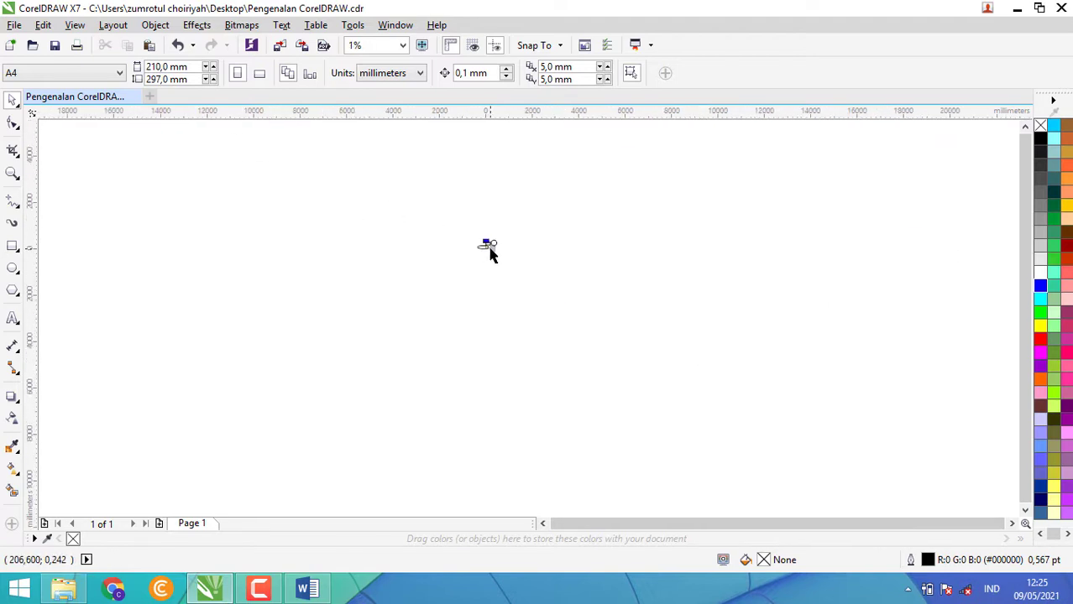
pyautogui.scroll(1, 490, 253)
pyautogui.scroll(4, 489, 253)
pyautogui.scroll(-3, 278, 281)
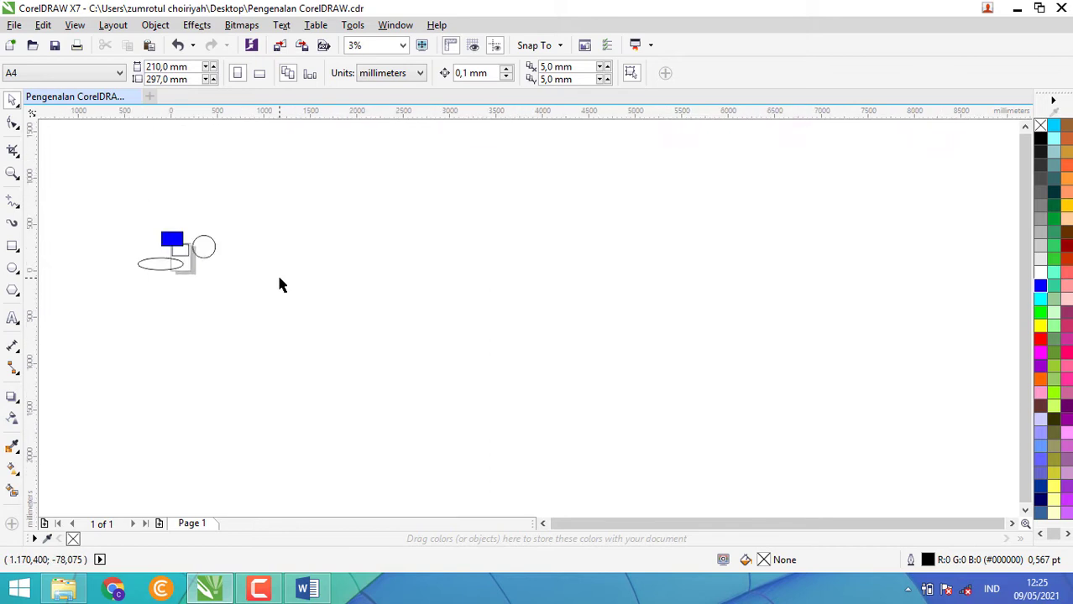
pyautogui.scroll(5, 202, 262)
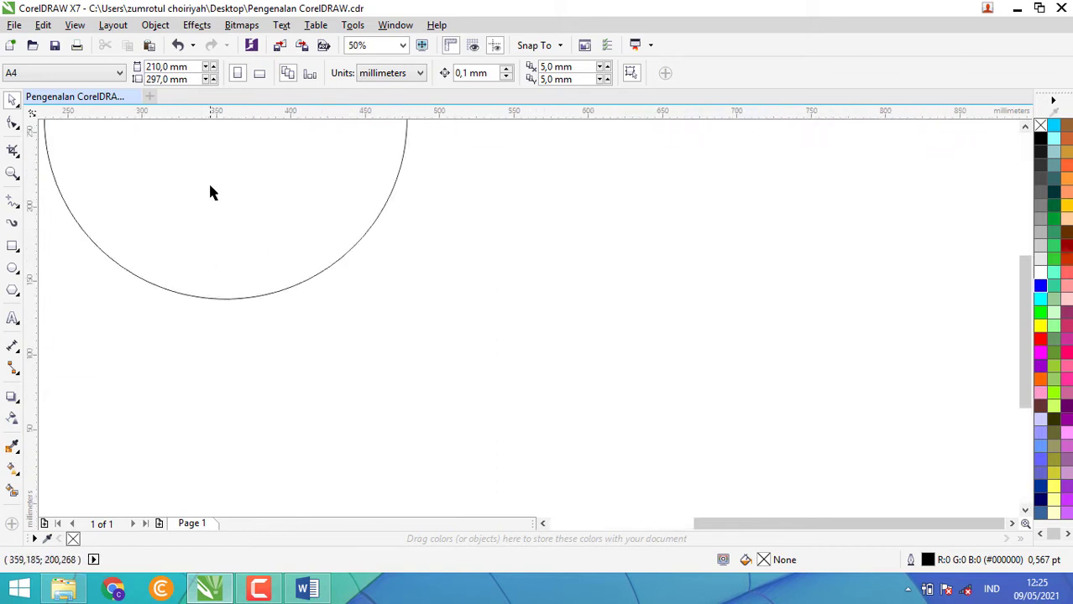
pyautogui.scroll(-4, 210, 187)
pyautogui.scroll(1, 210, 187)
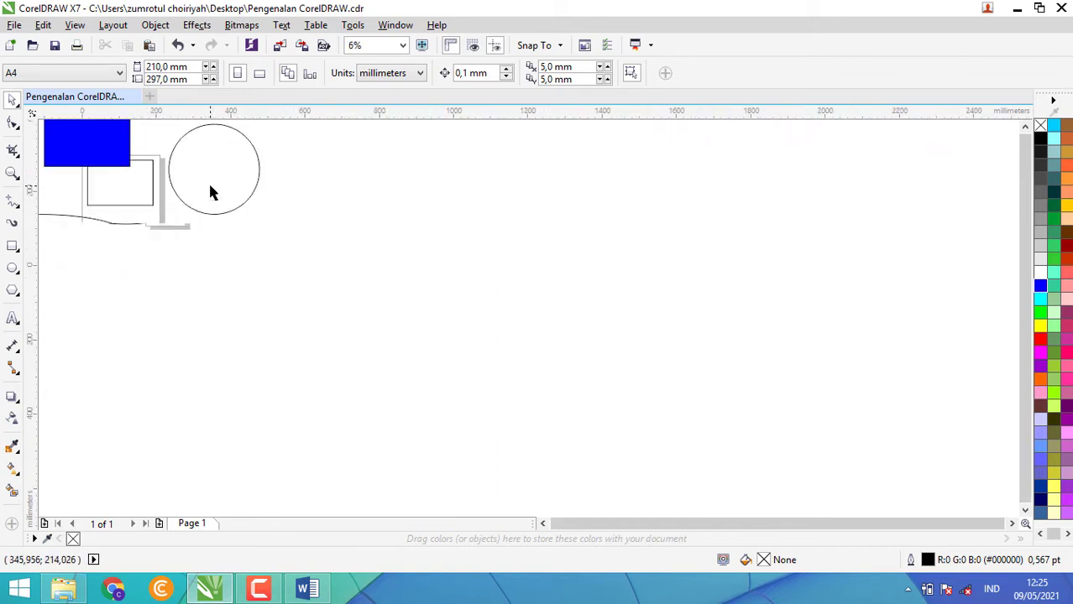
pyautogui.click(543, 524)
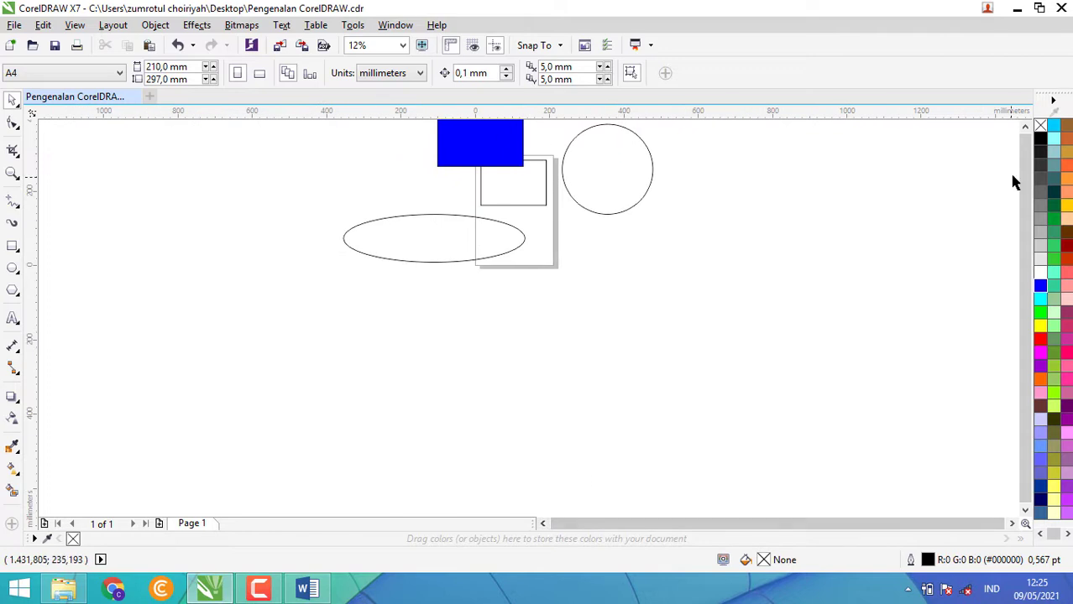
pyautogui.click(1024, 126)
pyautogui.click(1024, 126)
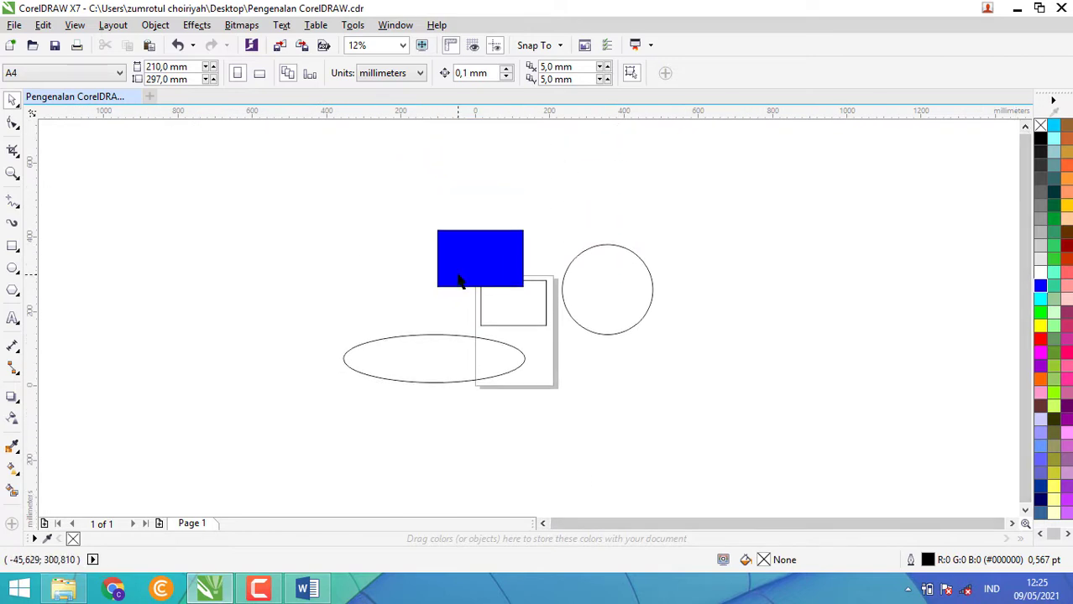
pyautogui.scroll(1, 487, 242)
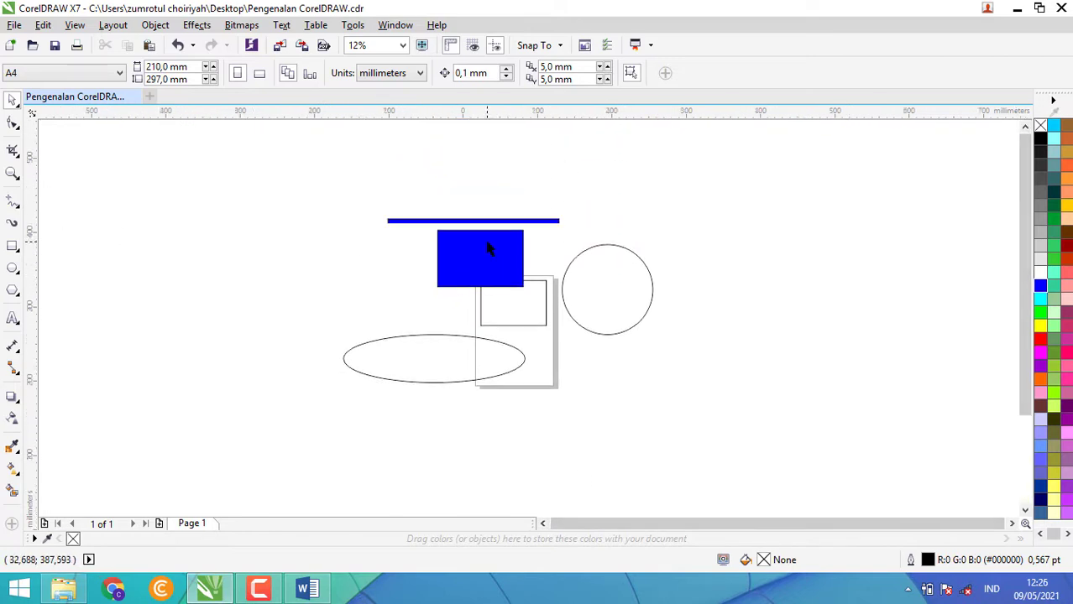
pyautogui.scroll(-1, 487, 243)
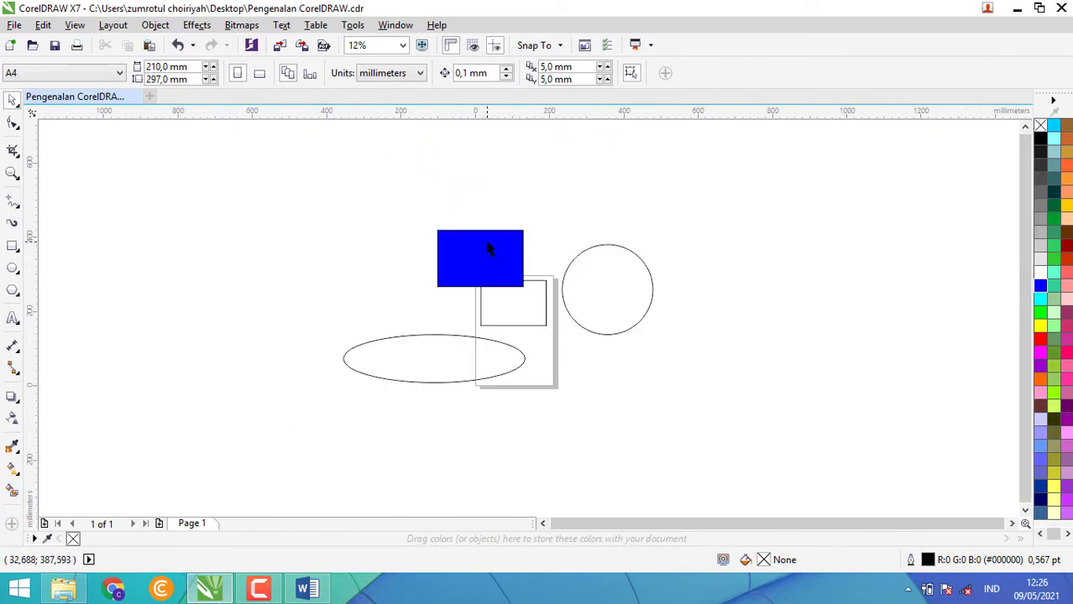
# With the Freehand tool, draw a nearly horizontal straight line and a curve about 214 × 83 mm left of the flat ellipse
pyautogui.click(13, 205)
pyautogui.click(195, 255)
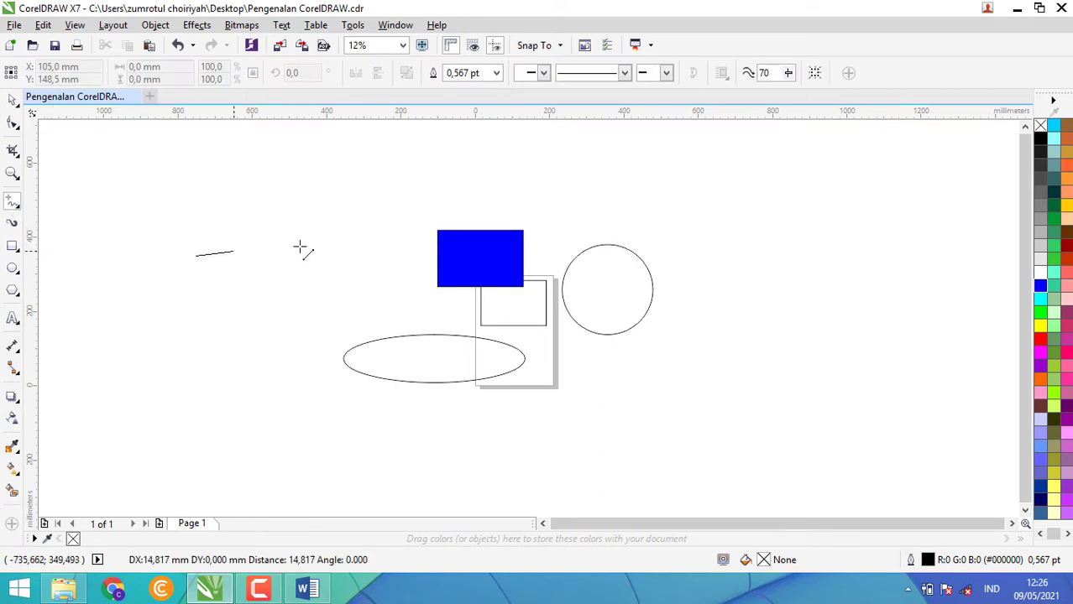
pyautogui.click(312, 248)
pyautogui.moveTo(180, 359); pyautogui.dragTo(261, 327)
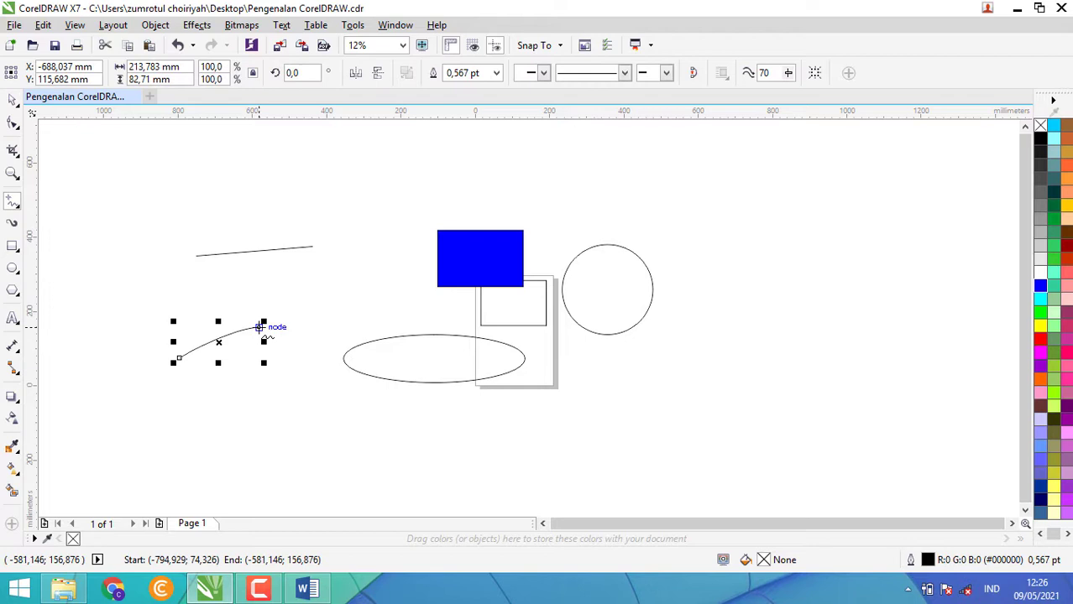
# Draw a steep freehand line about 233 × 652 mm, a long arch ending above the blue rectangle, and a 381 × 60 mm wave above the circle
pyautogui.click(364, 206)
pyautogui.click(277, 451)
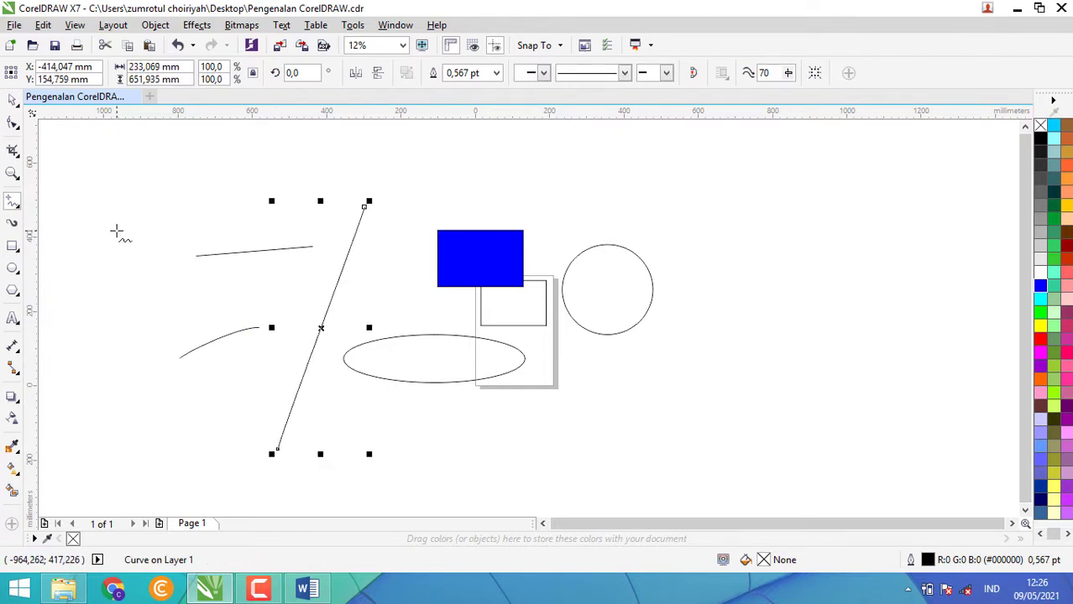
pyautogui.moveTo(116, 230)
pyautogui.mouseDown()
pyautogui.moveTo(151, 220)
pyautogui.moveTo(475, 219)
pyautogui.mouseUp()
pyautogui.moveTo(554, 164); pyautogui.dragTo(700, 183)
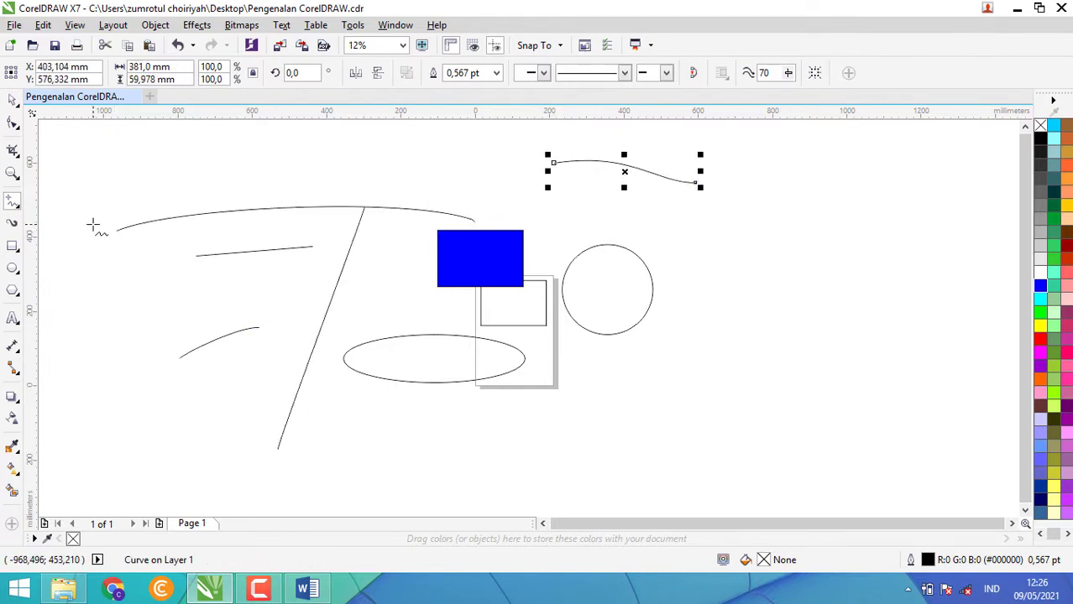
# Scribble a large looping freehand curve across the whole drawing and delete it
pyautogui.click(13, 206)
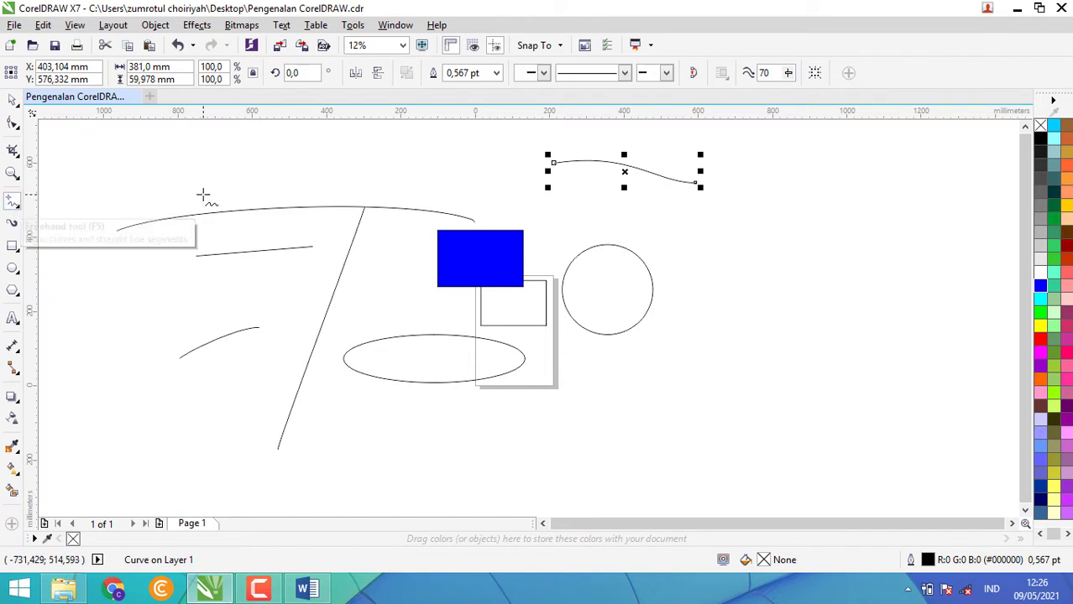
pyautogui.moveTo(203, 194)
pyautogui.mouseDown()
pyautogui.moveTo(503, 187)
pyautogui.moveTo(312, 242)
pyautogui.moveTo(597, 84)
pyautogui.moveTo(725, 304)
pyautogui.moveTo(499, 121)
pyautogui.moveTo(120, 163)
pyautogui.moveTo(417, 208)
pyautogui.moveTo(370, 172)
pyautogui.moveTo(336, 319)
pyautogui.moveTo(447, 222)
pyautogui.mouseUp()
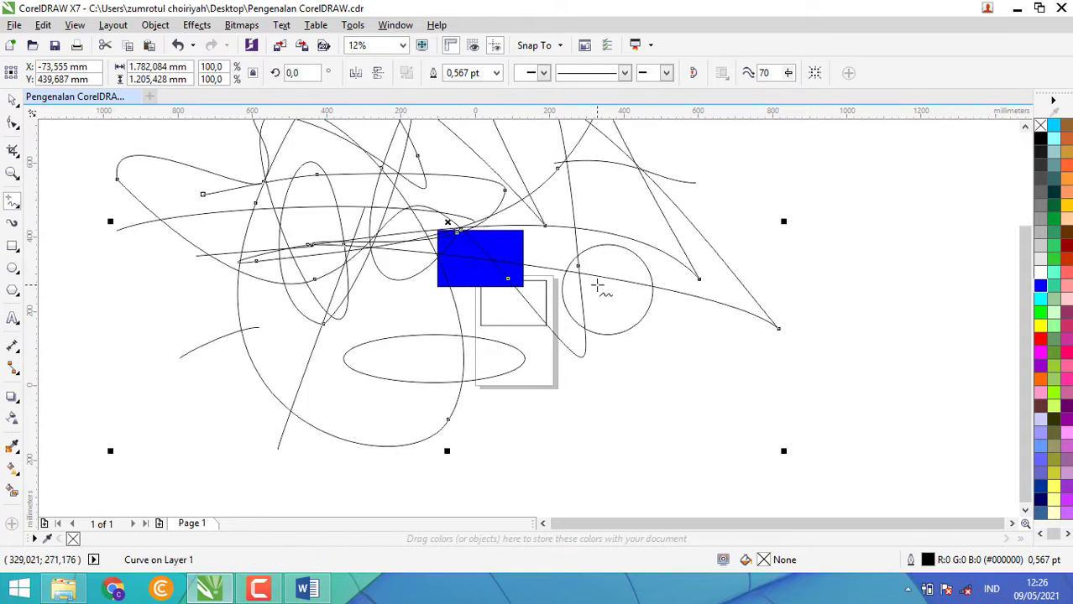
pyautogui.press('Delete')
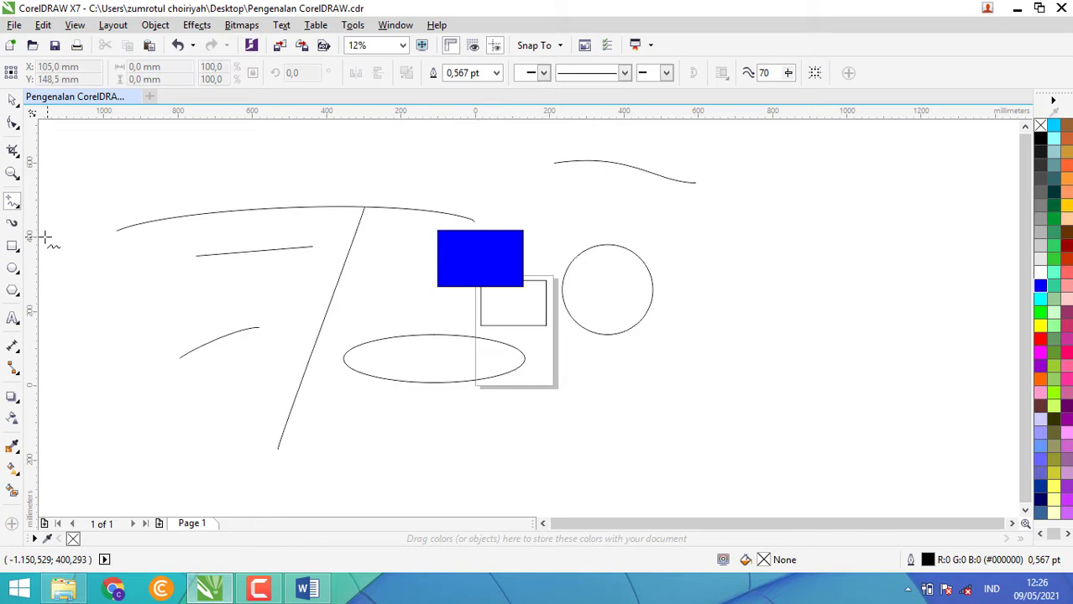
# With the 2-Point Line tool, draw a nearly flat line above the arch, a diagonal through the blue rectangle, and a diagonal right of the circle
pyautogui.click(17, 206)
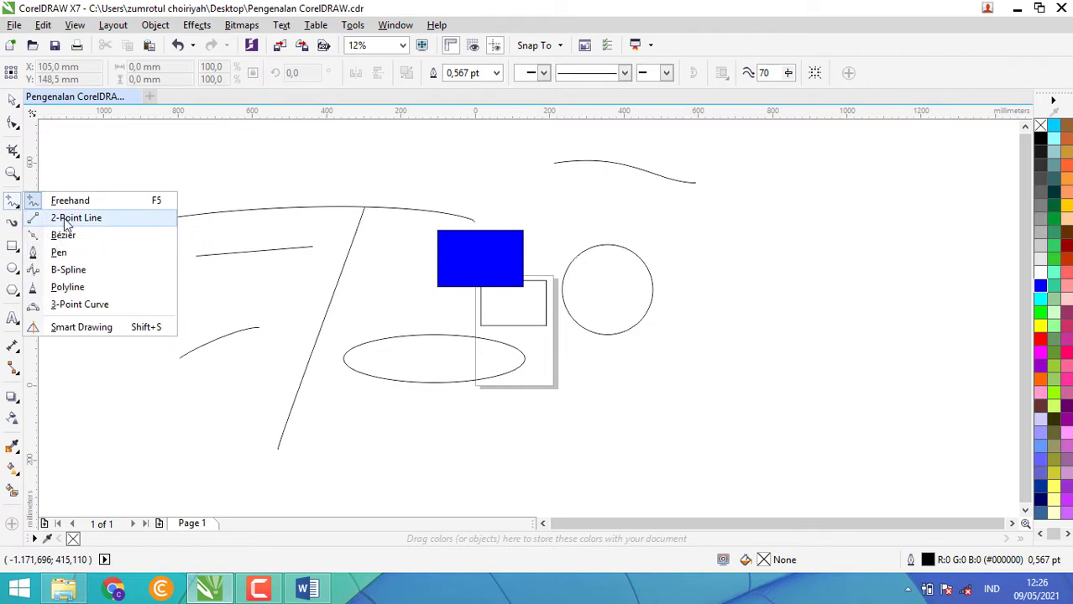
pyautogui.click(89, 217)
pyautogui.moveTo(169, 197); pyautogui.dragTo(392, 206)
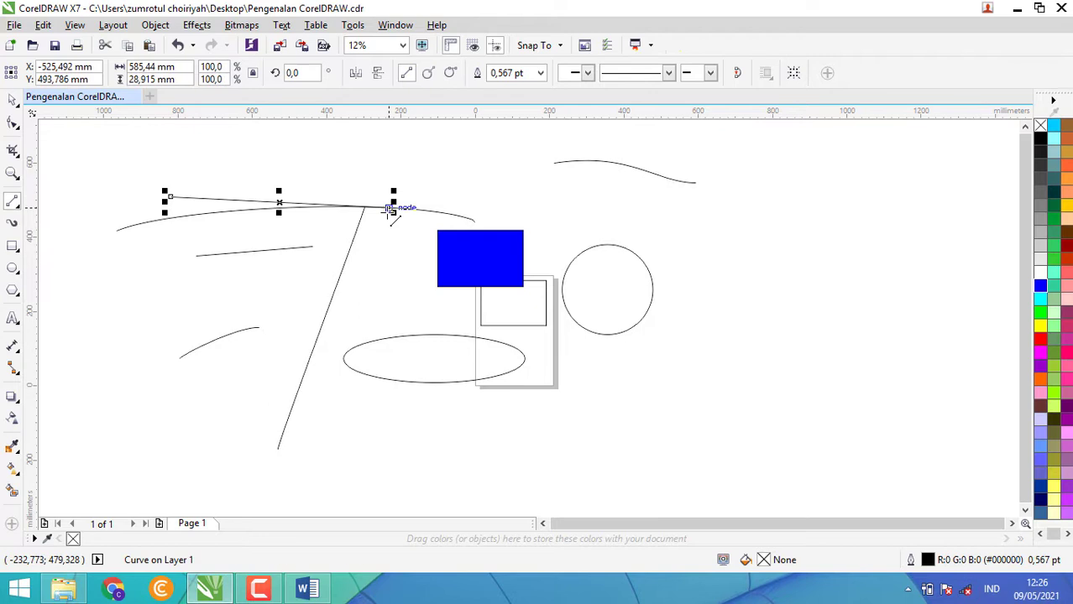
pyautogui.click(375, 158)
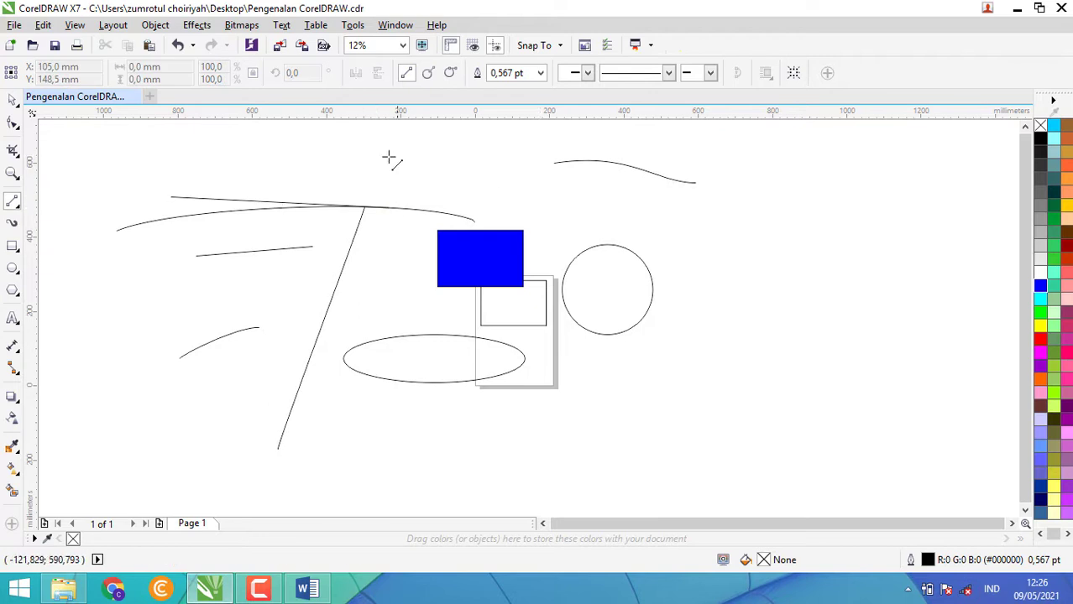
pyautogui.moveTo(389, 157); pyautogui.dragTo(575, 456)
pyautogui.moveTo(778, 277); pyautogui.dragTo(632, 473)
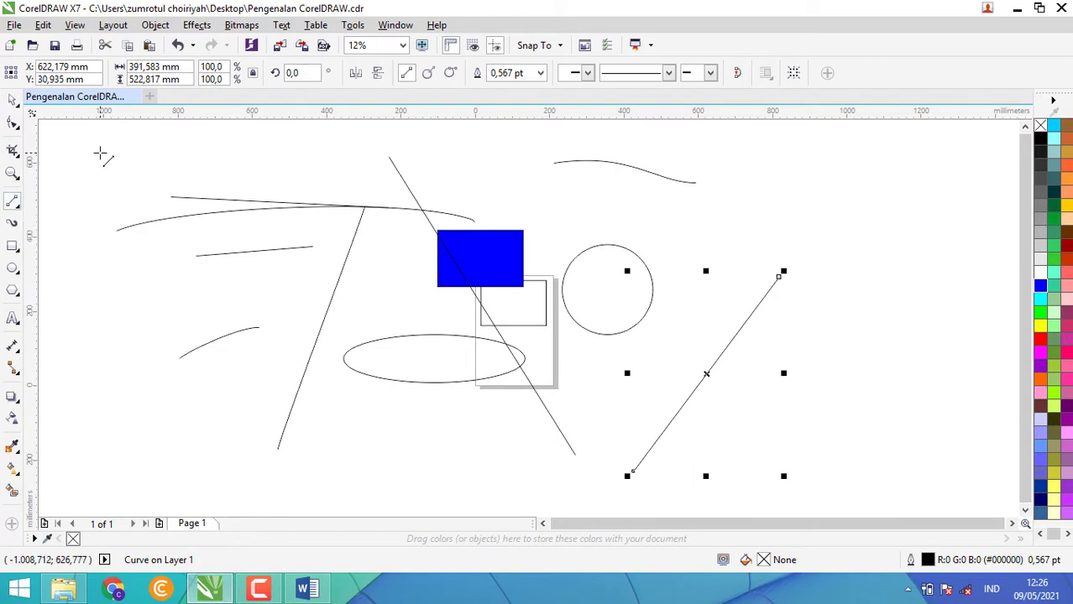
# Draw a 2-point line about 1281 × 311 mm across the blue rectangle to the circle, and delete it
pyautogui.moveTo(99, 152); pyautogui.dragTo(576, 278)
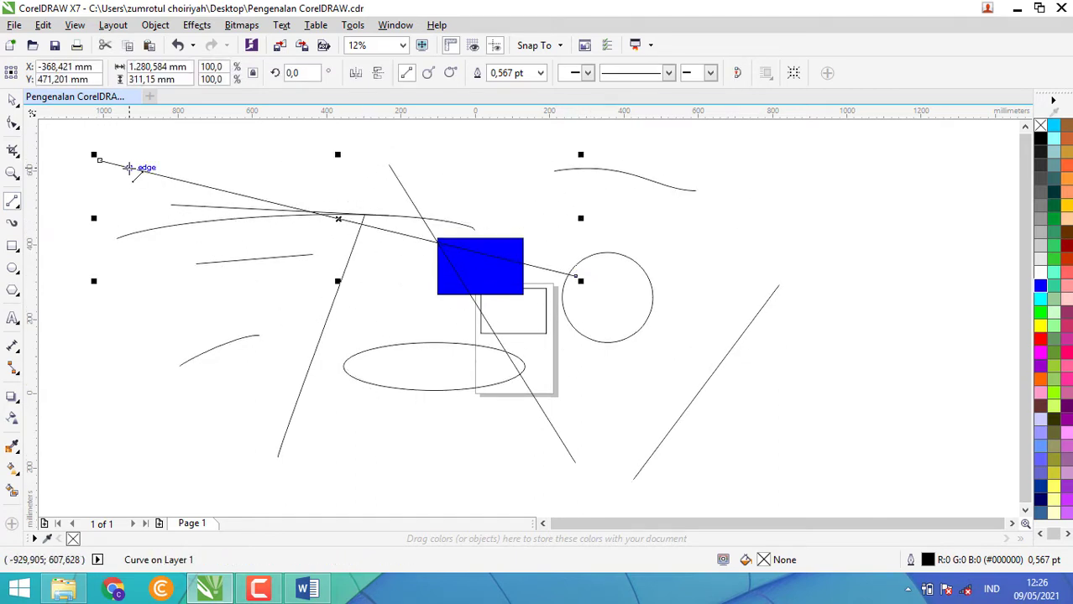
pyautogui.press('F10')
pyautogui.press('Delete')
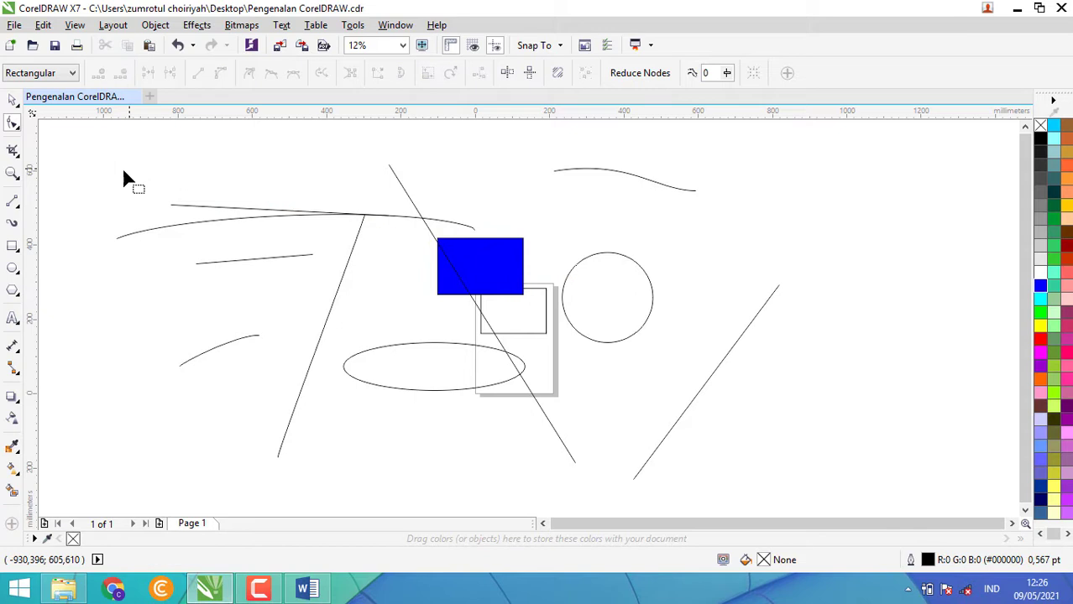
# With the Pen tool, draw a closed zigzag outline of straight segments, about 2165 × 887 mm, spanning the whole drawing
pyautogui.click(18, 208)
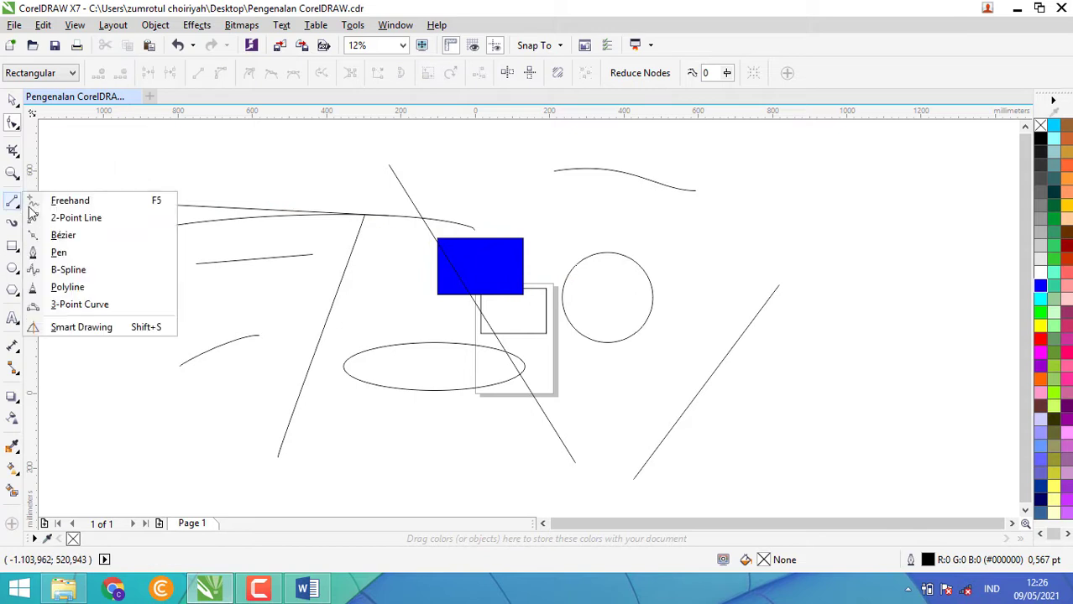
pyautogui.click(58, 252)
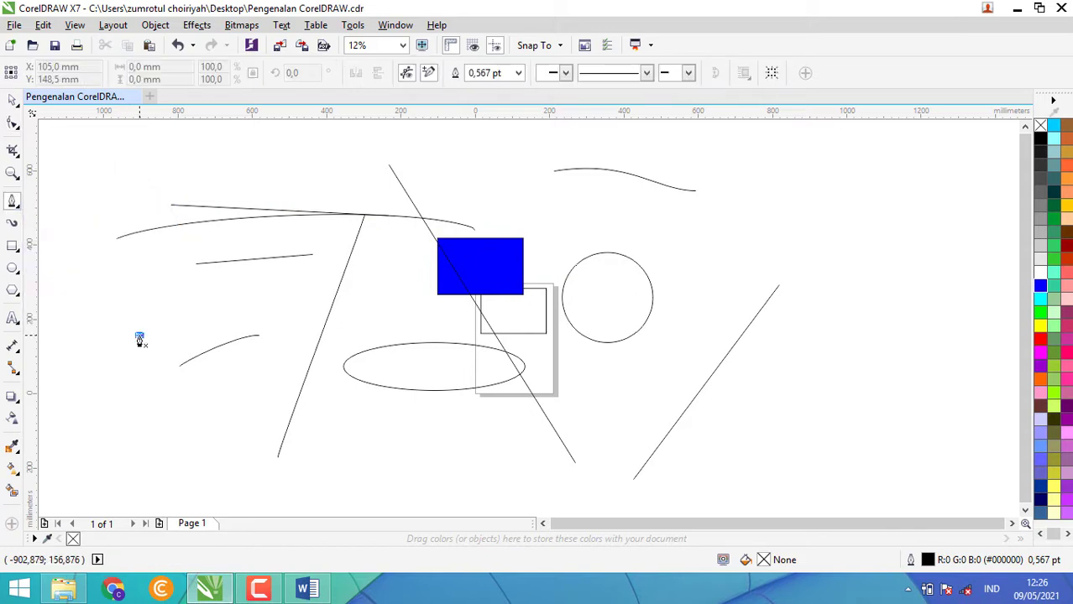
pyautogui.click(139, 335)
pyautogui.click(301, 318)
pyautogui.click(434, 446)
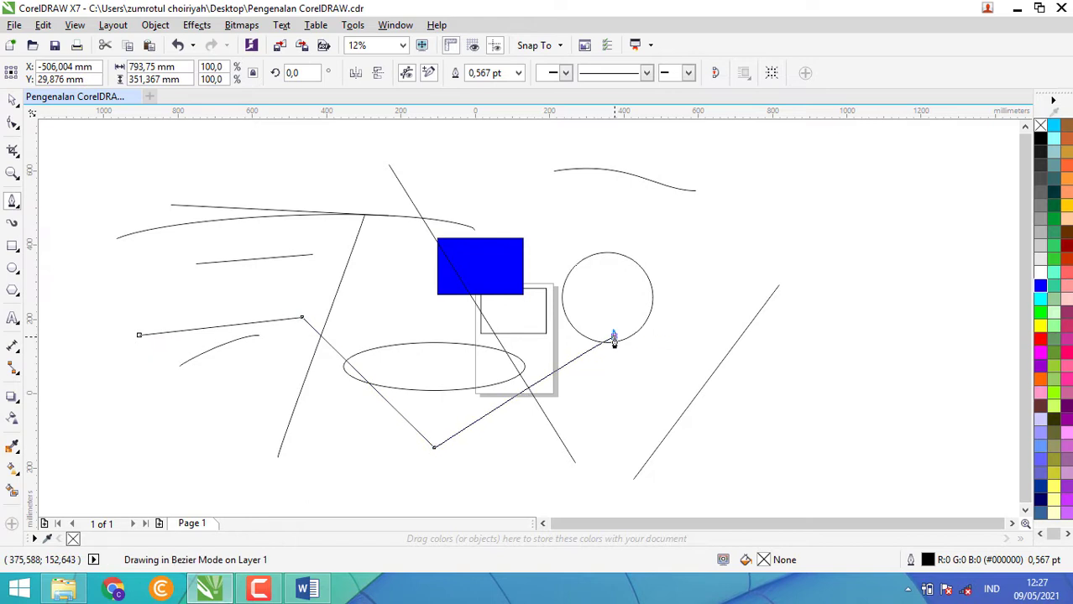
pyautogui.click(613, 339)
pyautogui.click(744, 457)
pyautogui.click(767, 275)
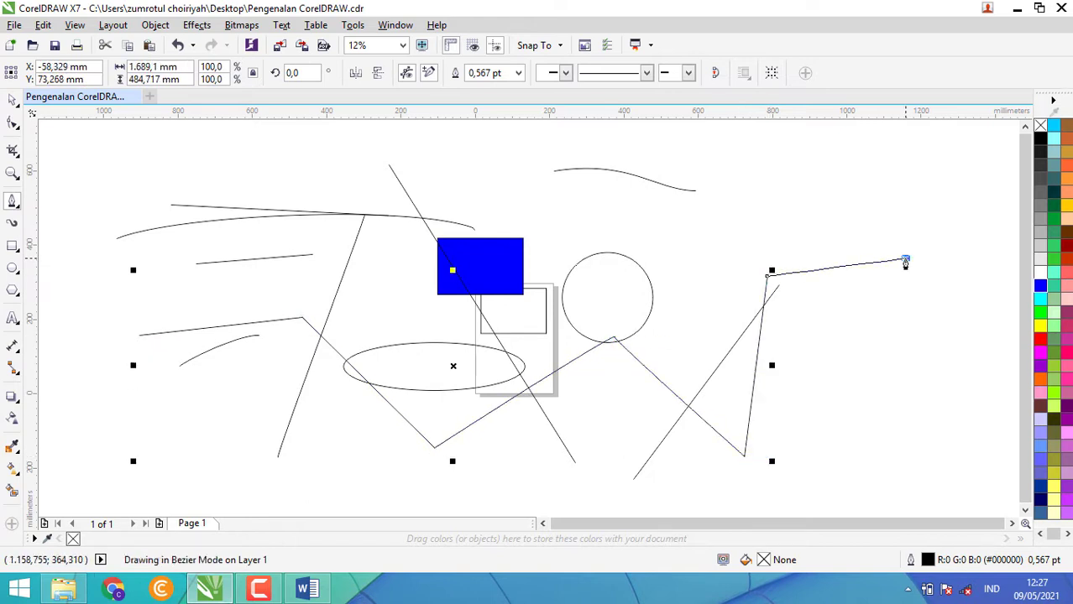
pyautogui.click(905, 260)
pyautogui.click(828, 176)
pyautogui.click(648, 193)
pyautogui.click(362, 128)
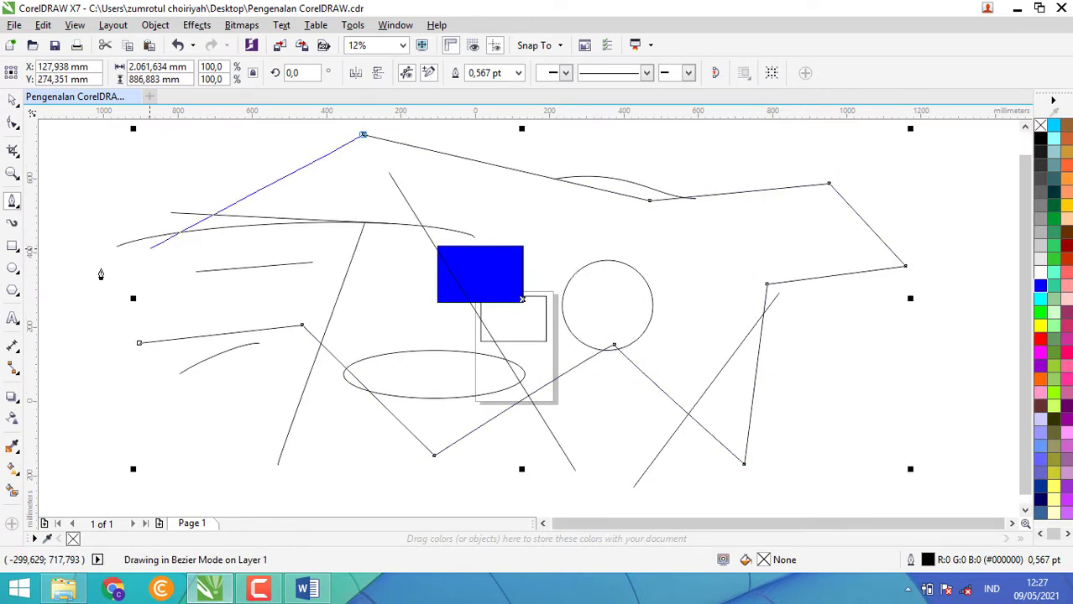
pyautogui.click(101, 268)
pyautogui.click(111, 383)
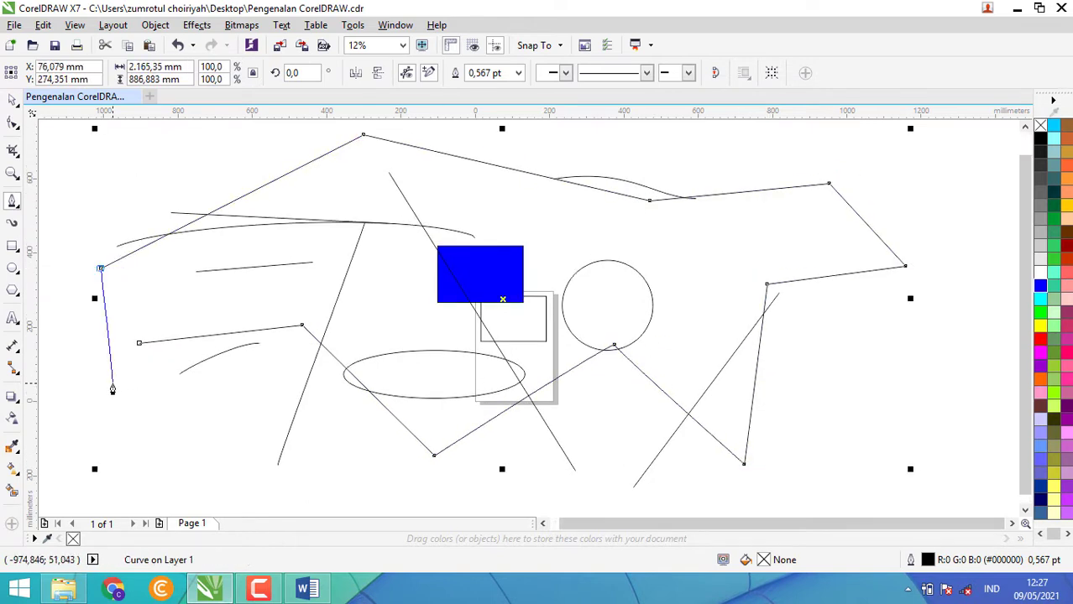
pyautogui.click(139, 344)
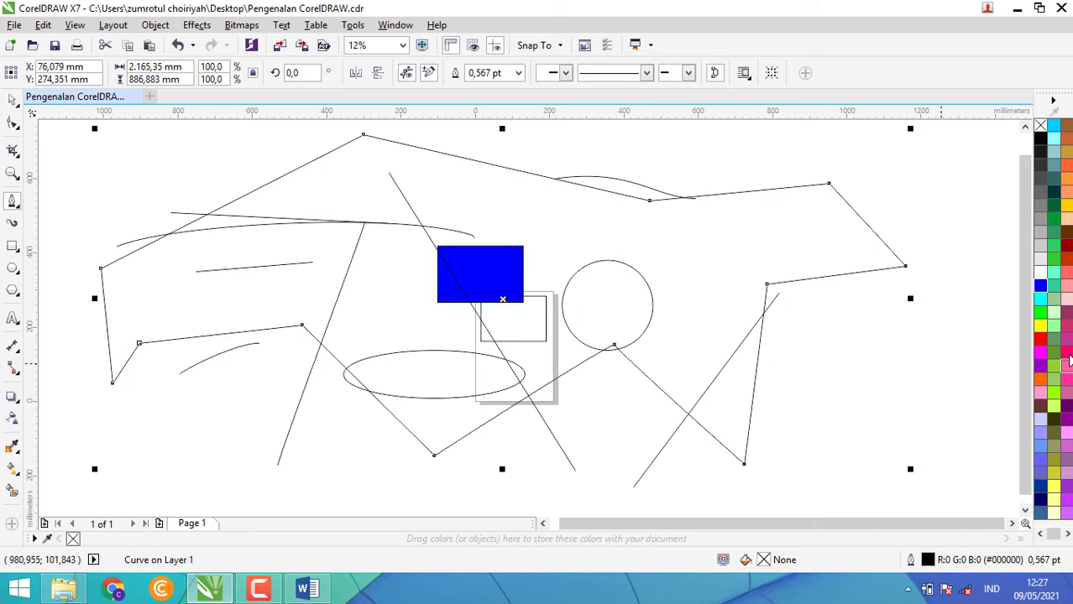
# Fill the closed zigzag outline with Yellow and delete it
pyautogui.click(1039, 333)
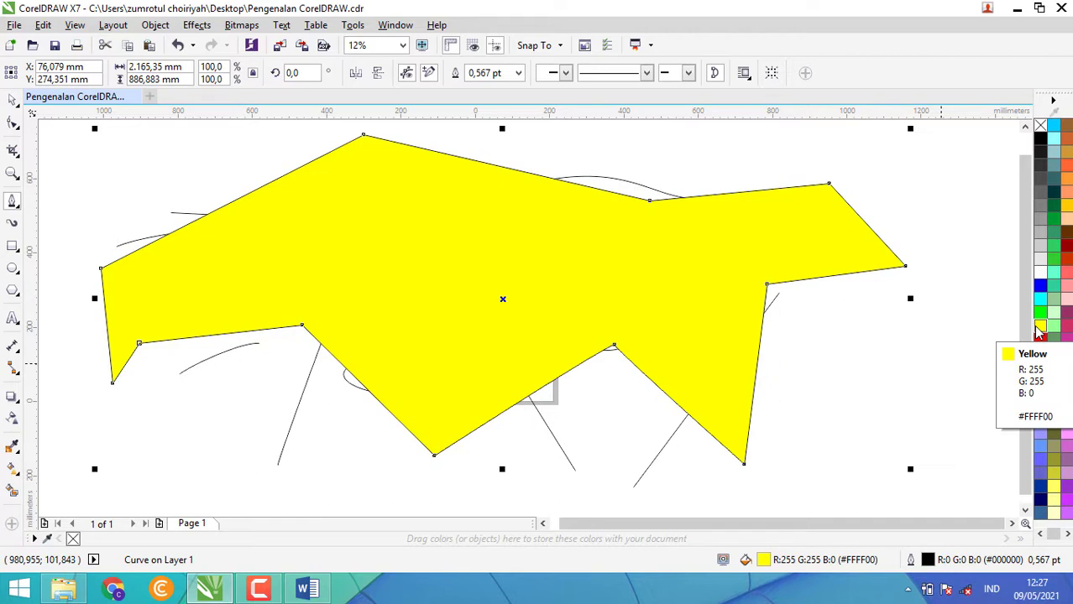
pyautogui.press('Delete')
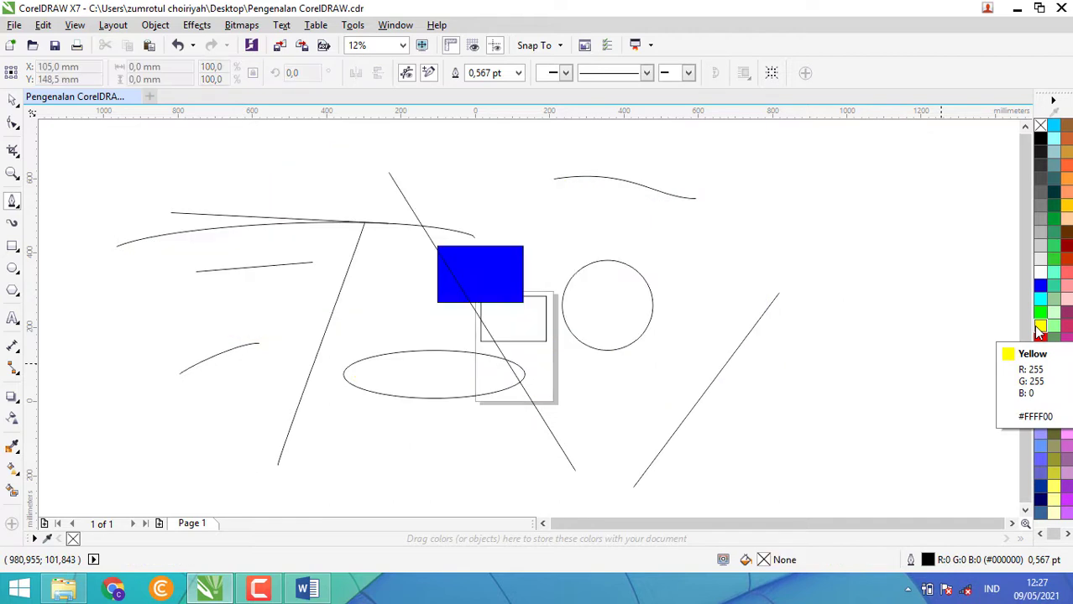
# Draw three 3-Point Curve arcs: about 593 × 162 mm above the ellipse, 519 × 186 mm through the circle, 523 × 123 mm beyond the wave
pyautogui.click(20, 210)
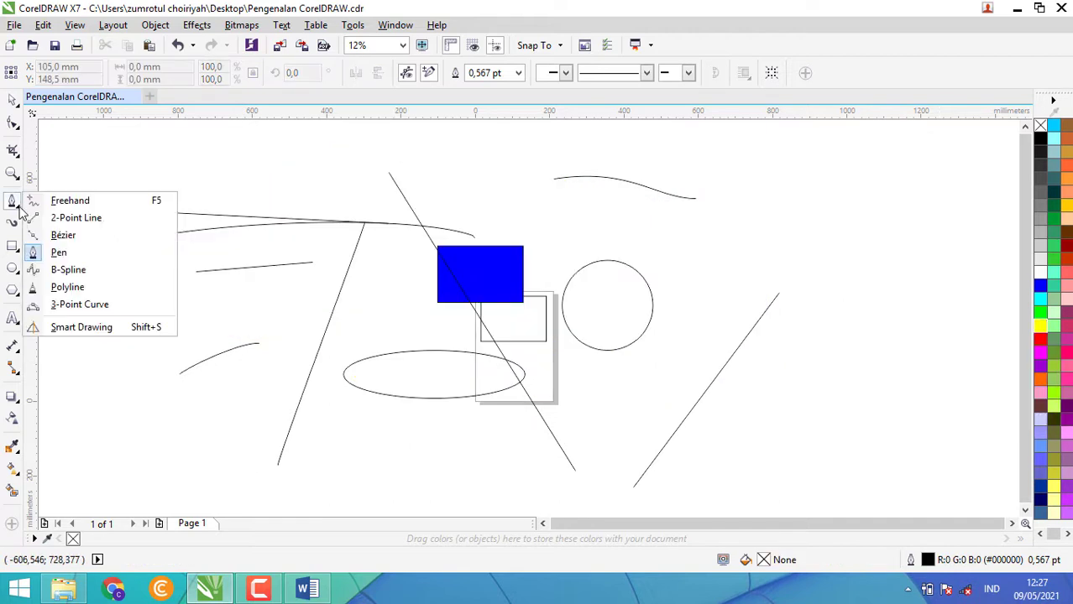
pyautogui.click(64, 309)
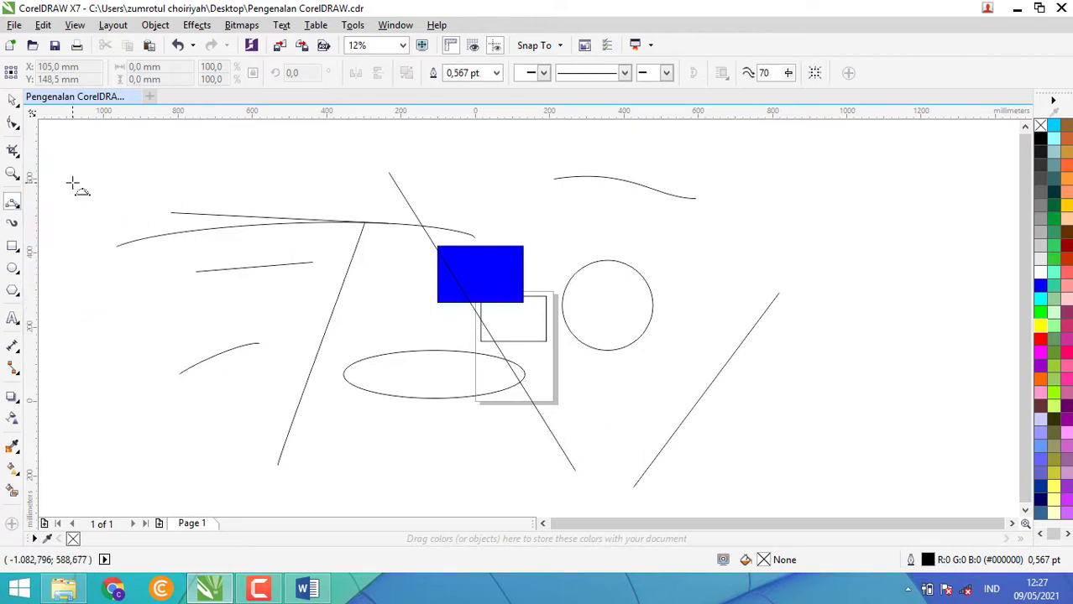
pyautogui.moveTo(194, 330); pyautogui.dragTo(415, 340)
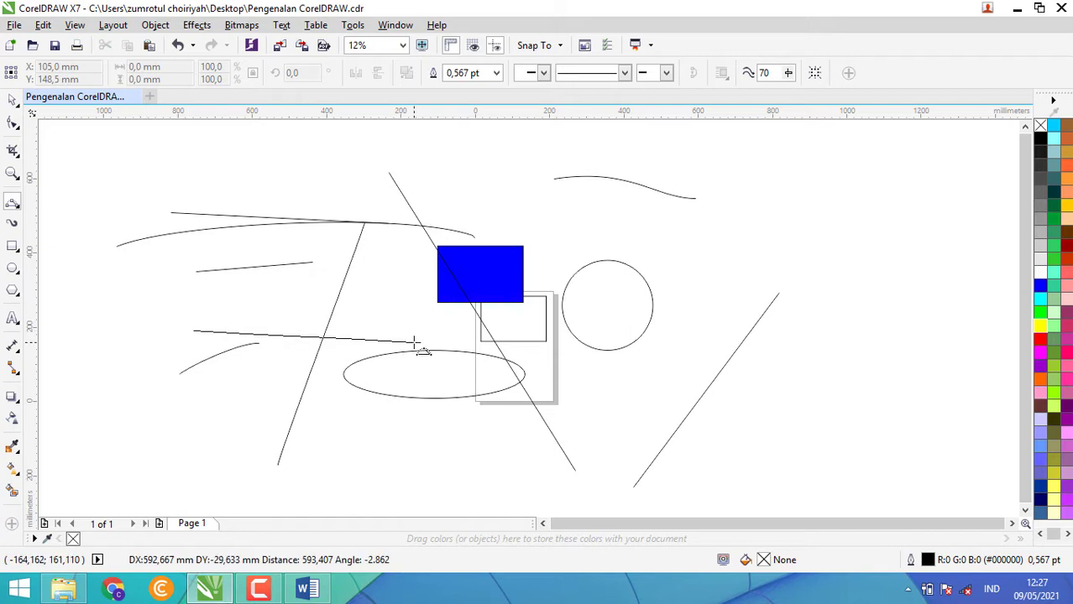
pyautogui.click(336, 290)
pyautogui.moveTo(506, 381); pyautogui.dragTo(697, 340)
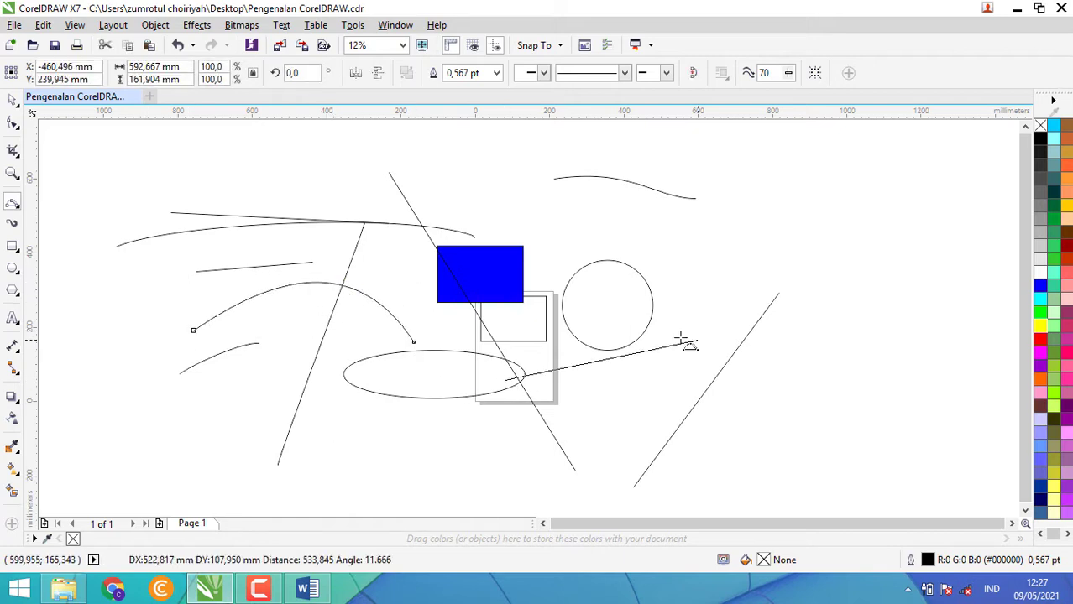
pyautogui.click(641, 315)
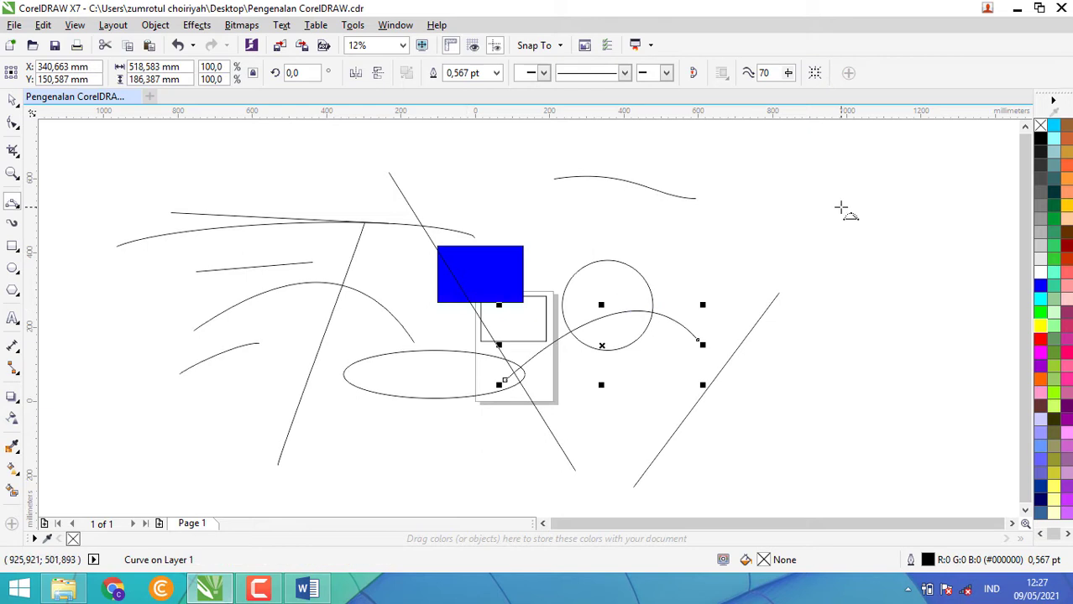
pyautogui.moveTo(712, 233); pyautogui.dragTo(907, 187)
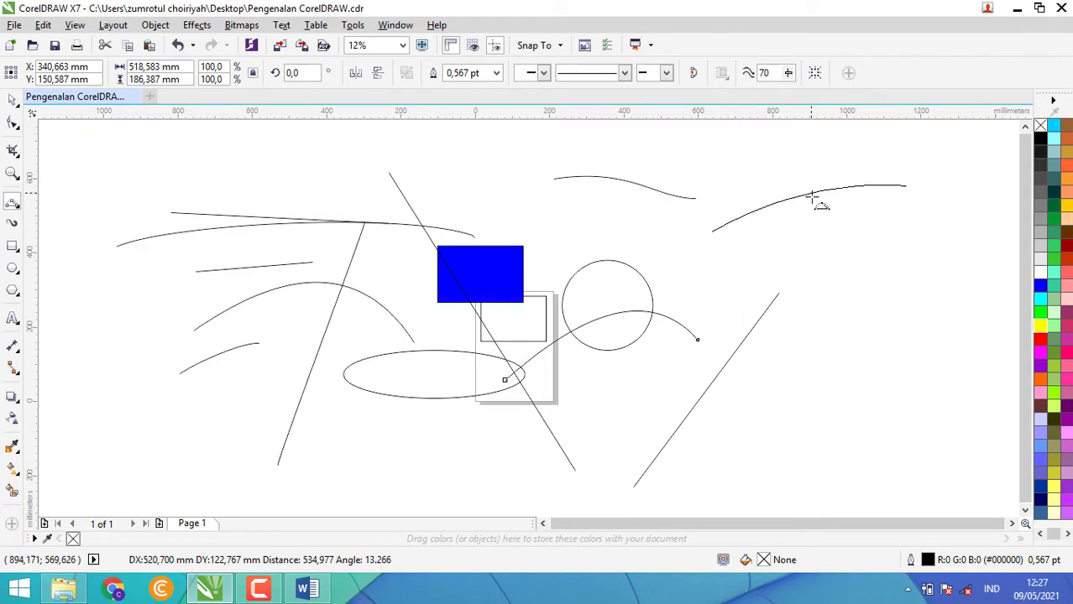
pyautogui.click(749, 211)
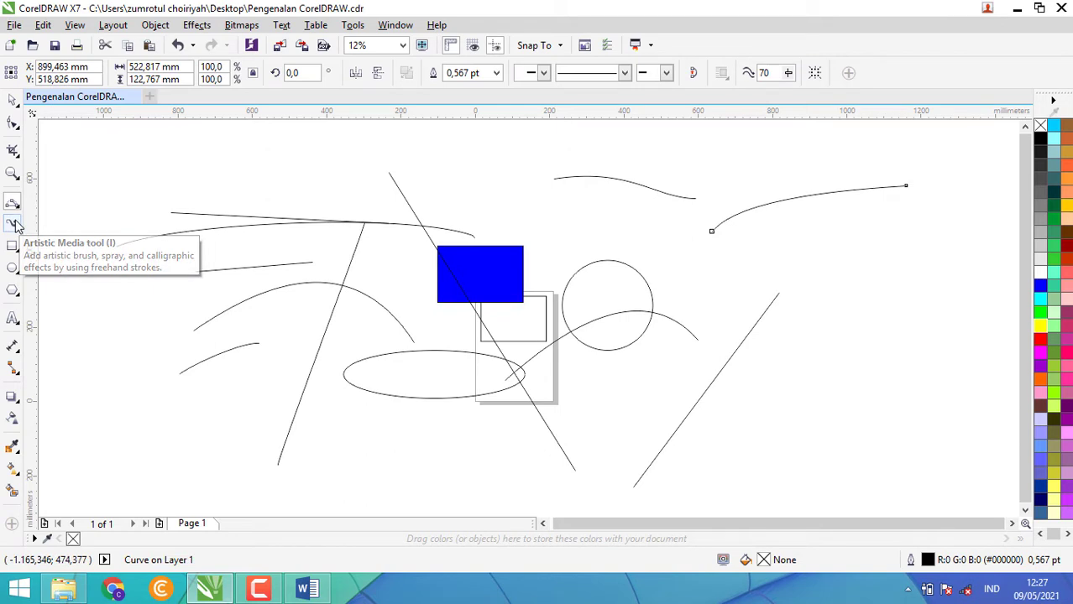
# Select all the lines and shapes in the document and delete them
pyautogui.press('i')
pyautogui.click(265, 295)
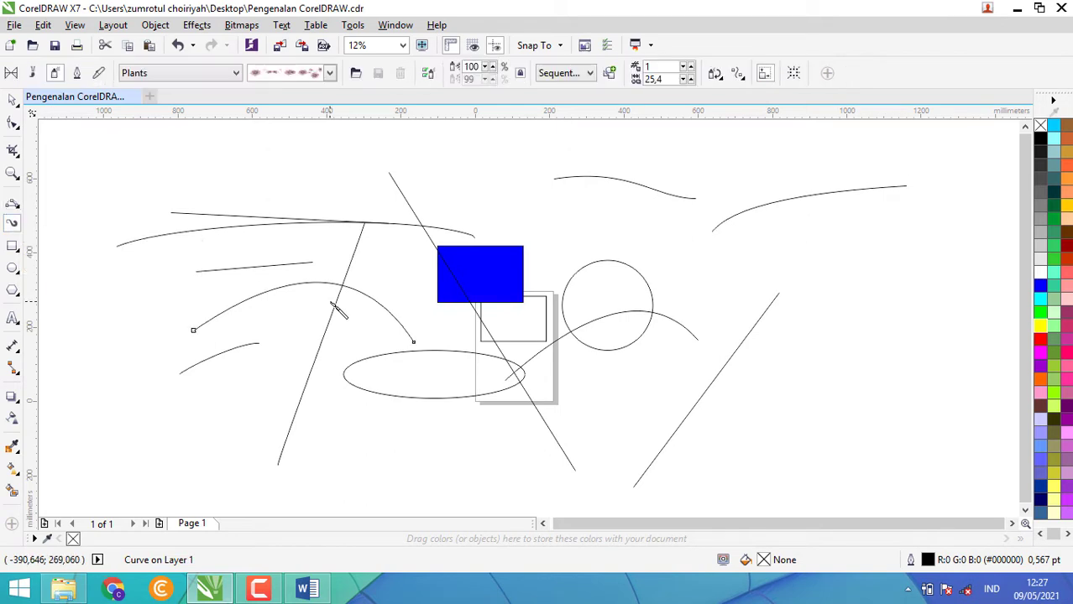
pyautogui.click(12, 99)
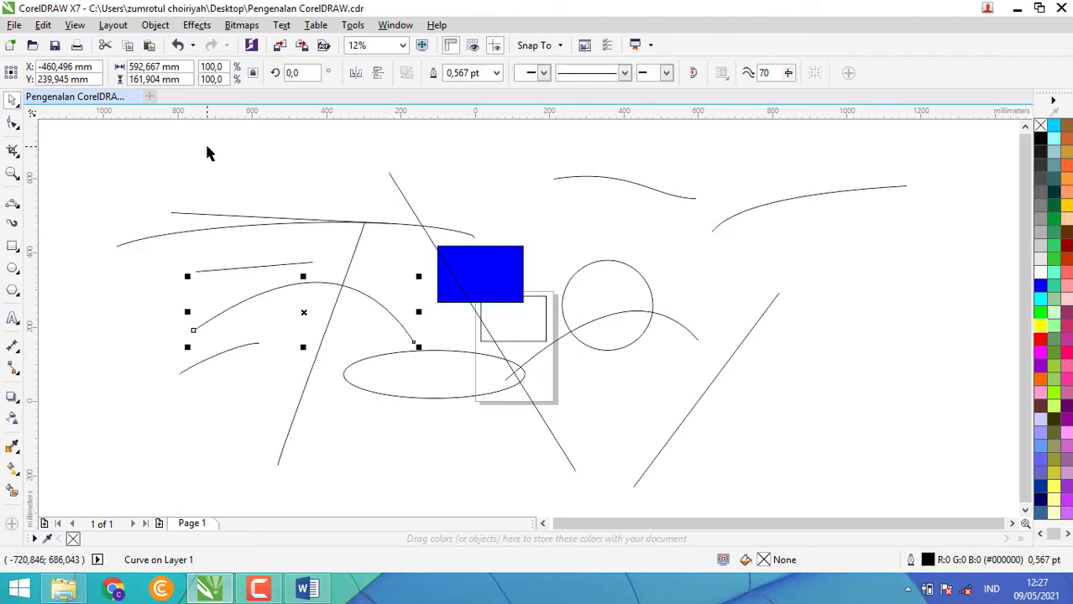
pyautogui.press('F10')
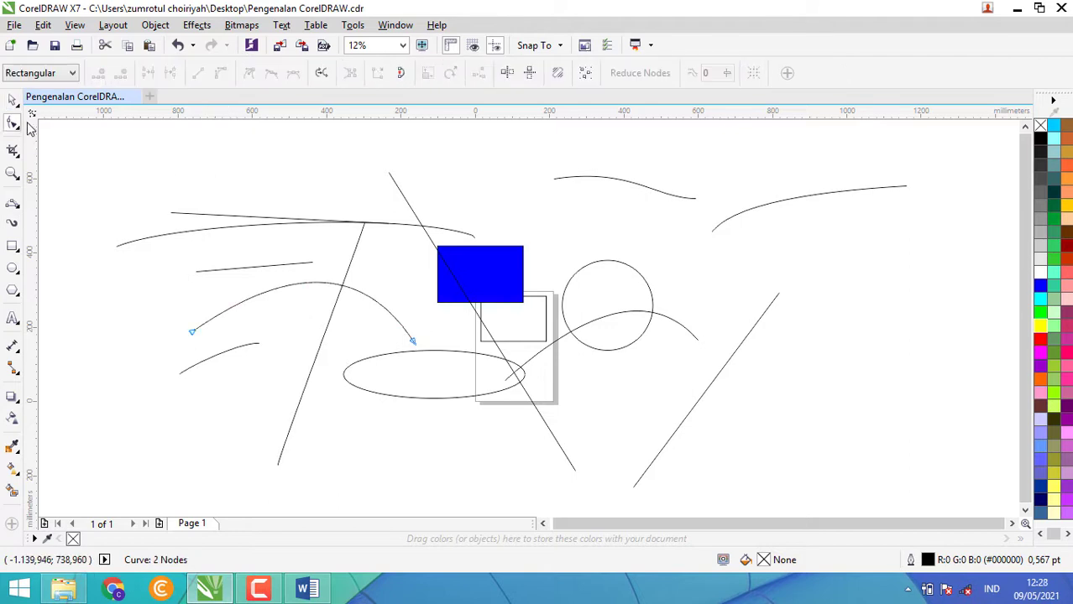
pyautogui.press('space')
pyautogui.click(234, 204)
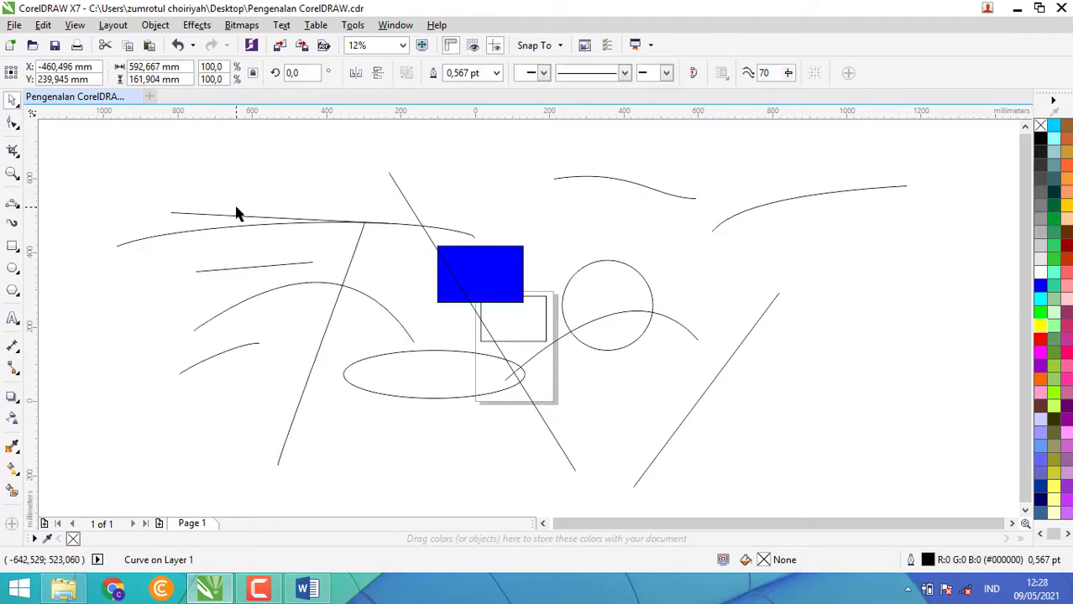
pyautogui.hotkey('ctrl', 'a')
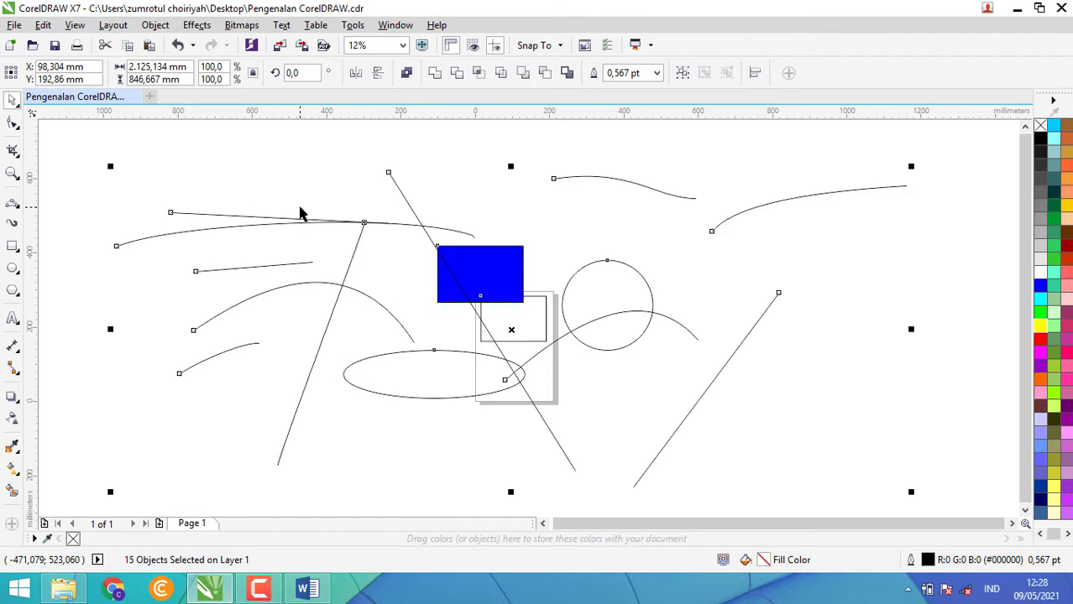
pyautogui.press('Delete')
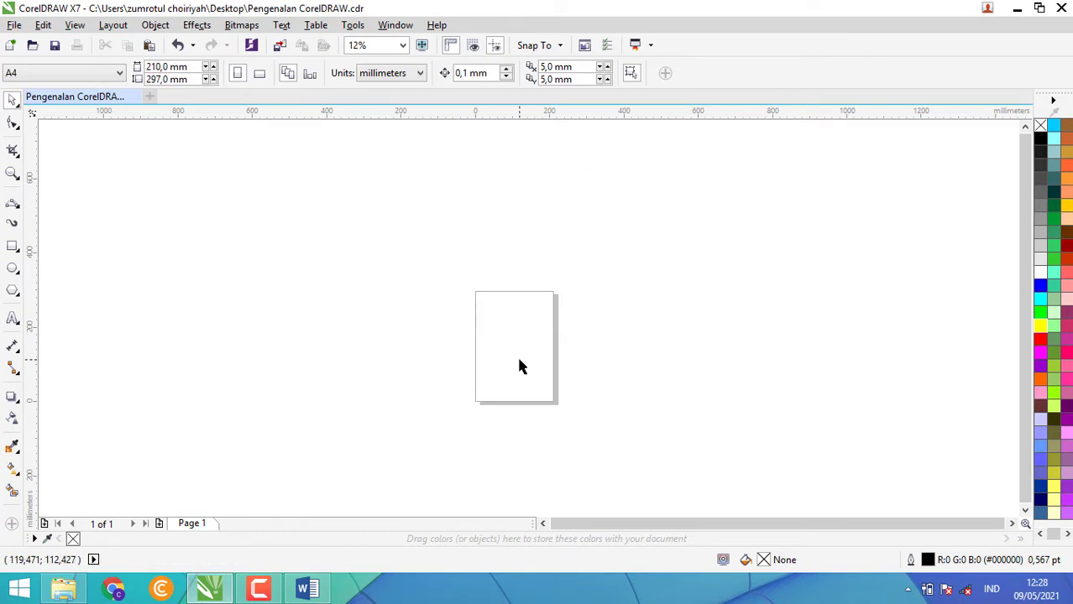
# With the Artistic Media tool's Sprayer, spray a row of pink flowers from the Plants category across the page
pyautogui.scroll(2, 517, 366)
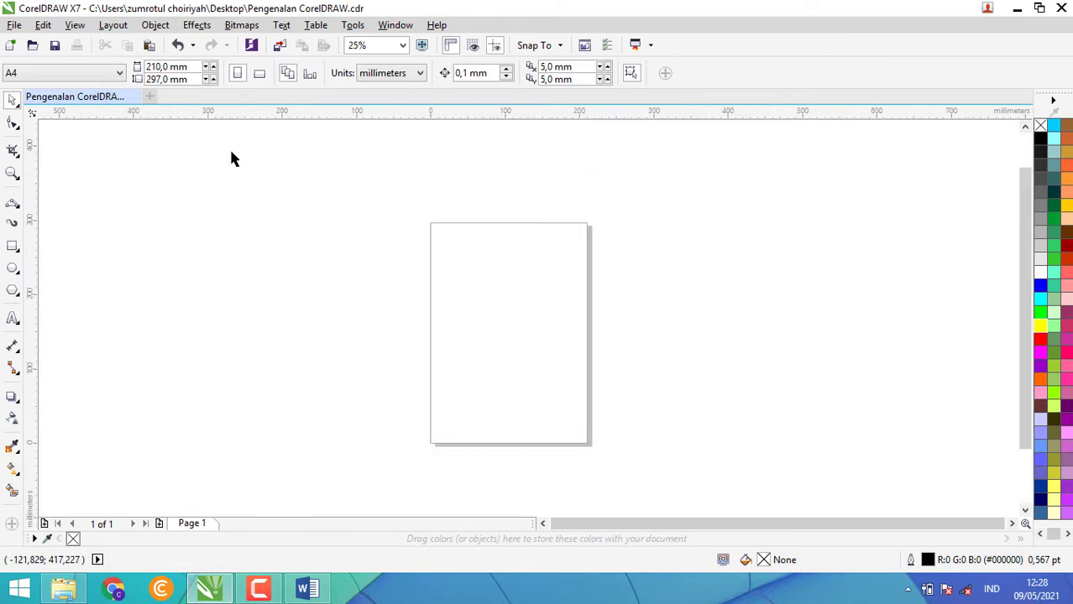
pyautogui.click(13, 224)
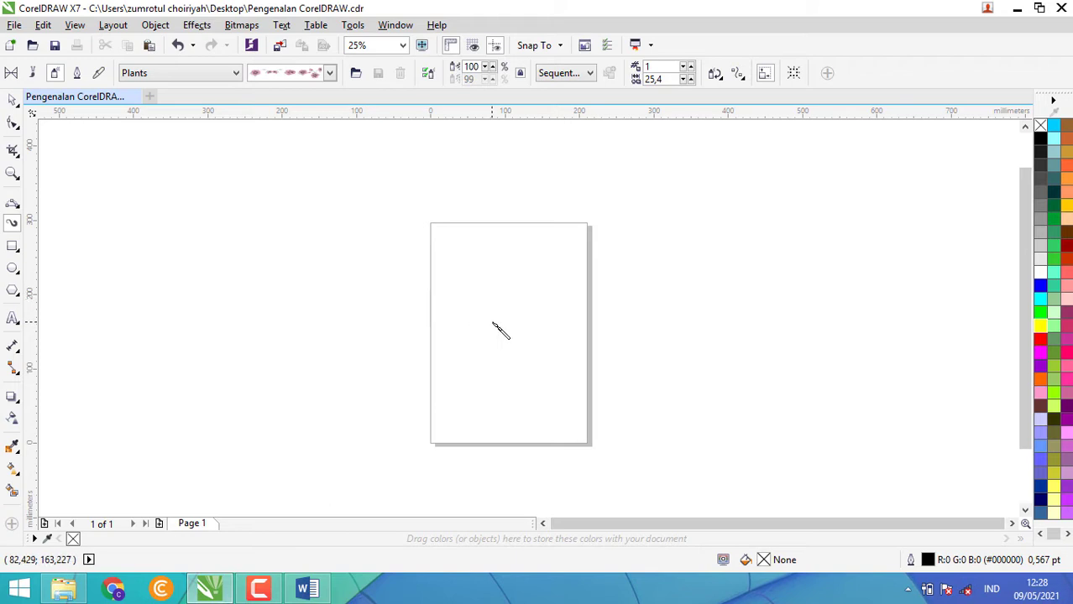
pyautogui.scroll(1, 498, 328)
pyautogui.moveTo(413, 283); pyautogui.dragTo(636, 304)
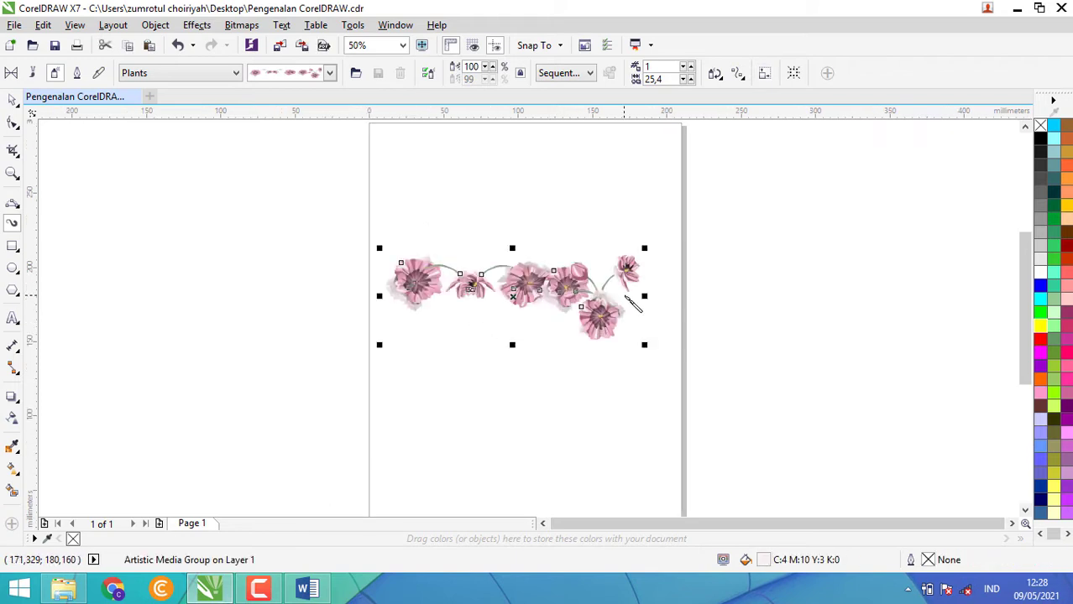
# Change the flower spray to the first Brush Strokes pattern, with pink, mauve and brown strokes
pyautogui.click(331, 76)
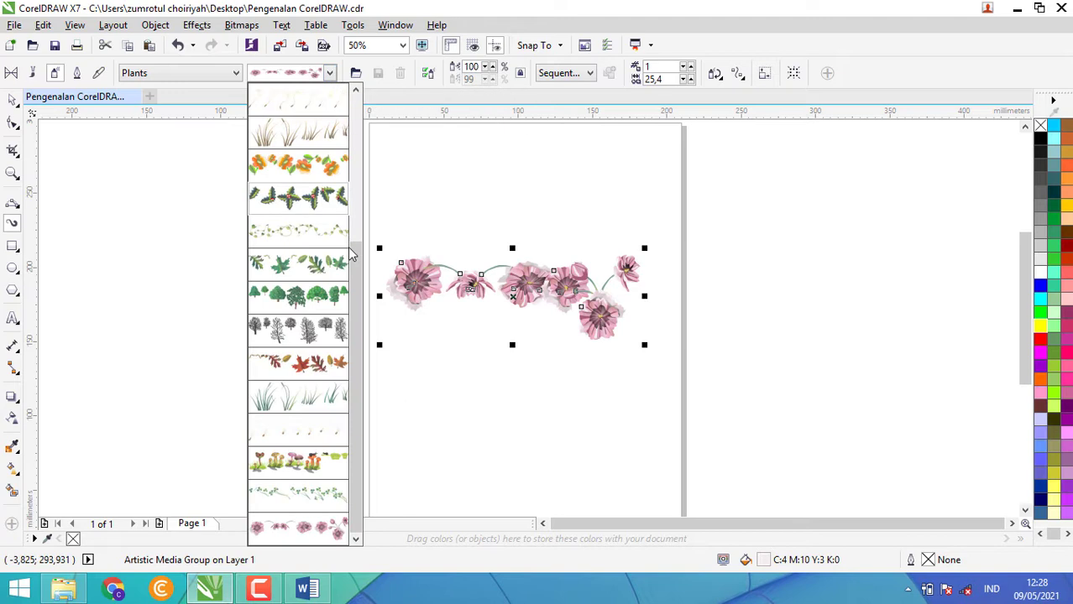
pyautogui.click(355, 165)
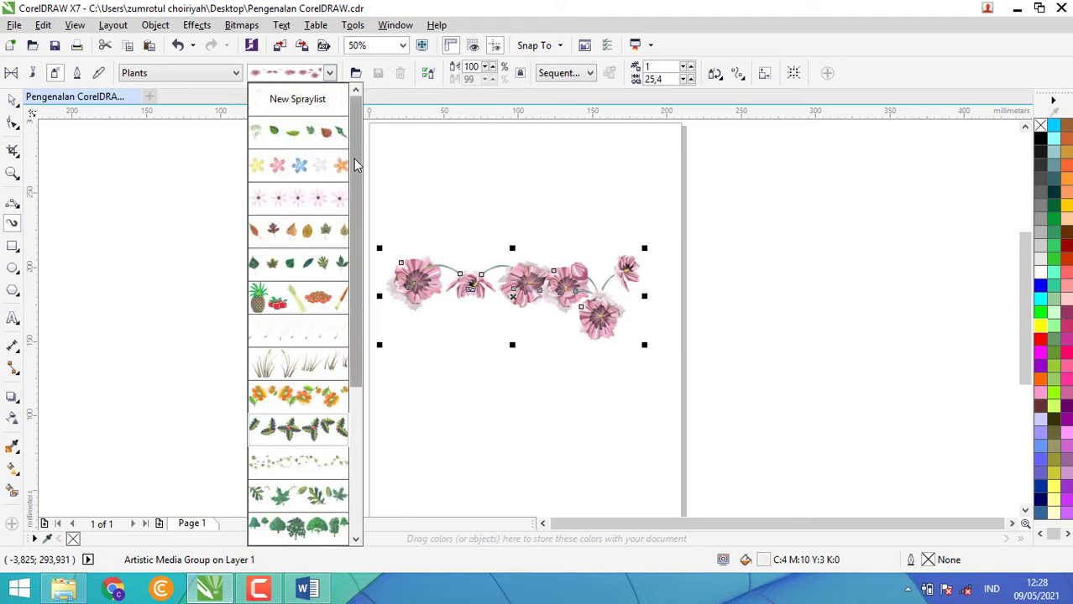
pyautogui.click(153, 76)
pyautogui.click(154, 74)
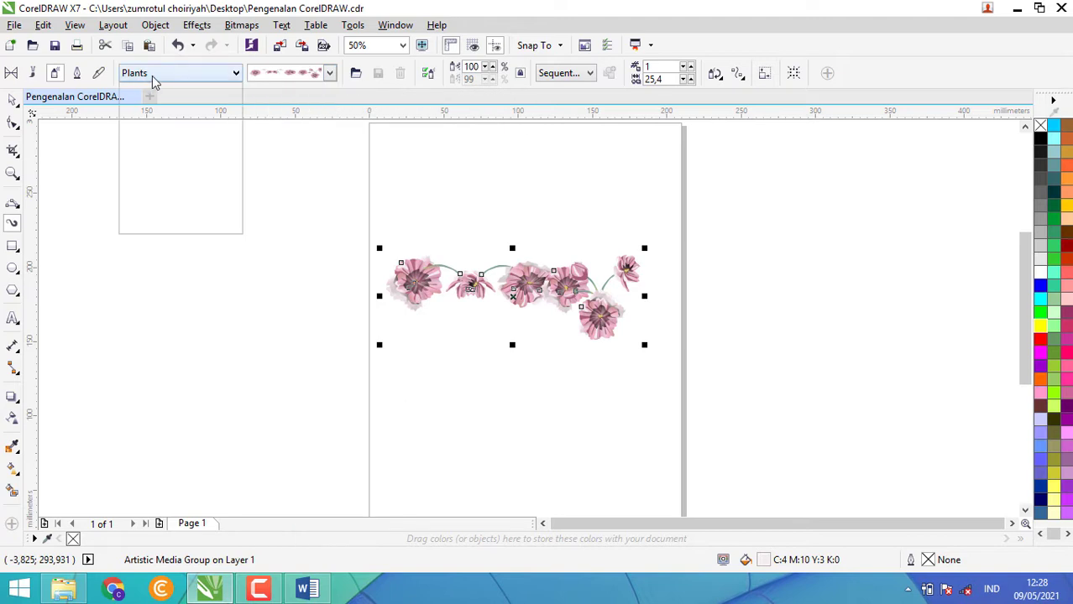
pyautogui.click(157, 94)
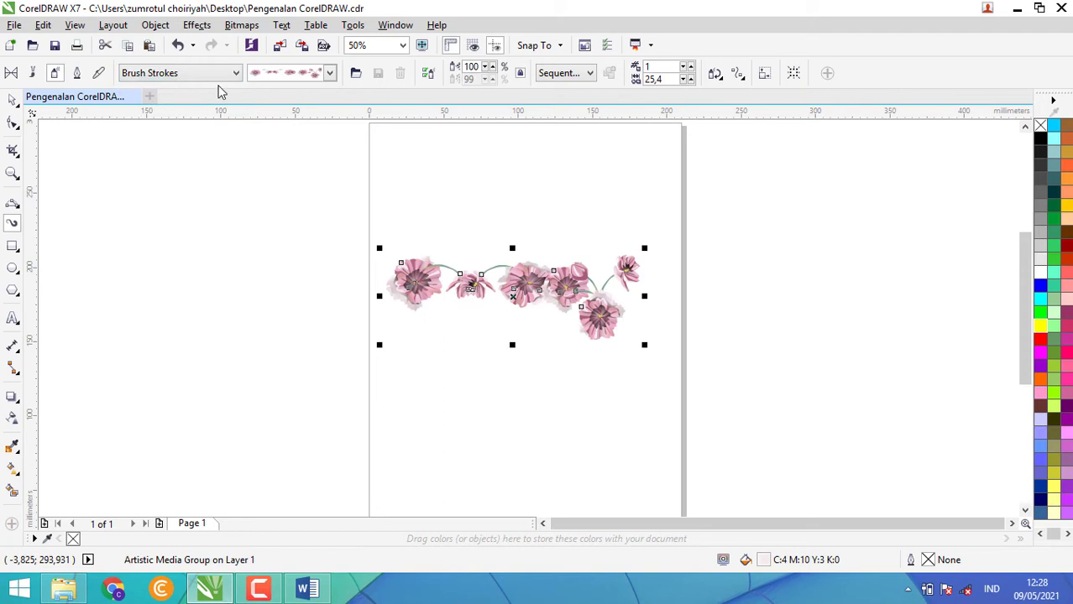
pyautogui.click(331, 73)
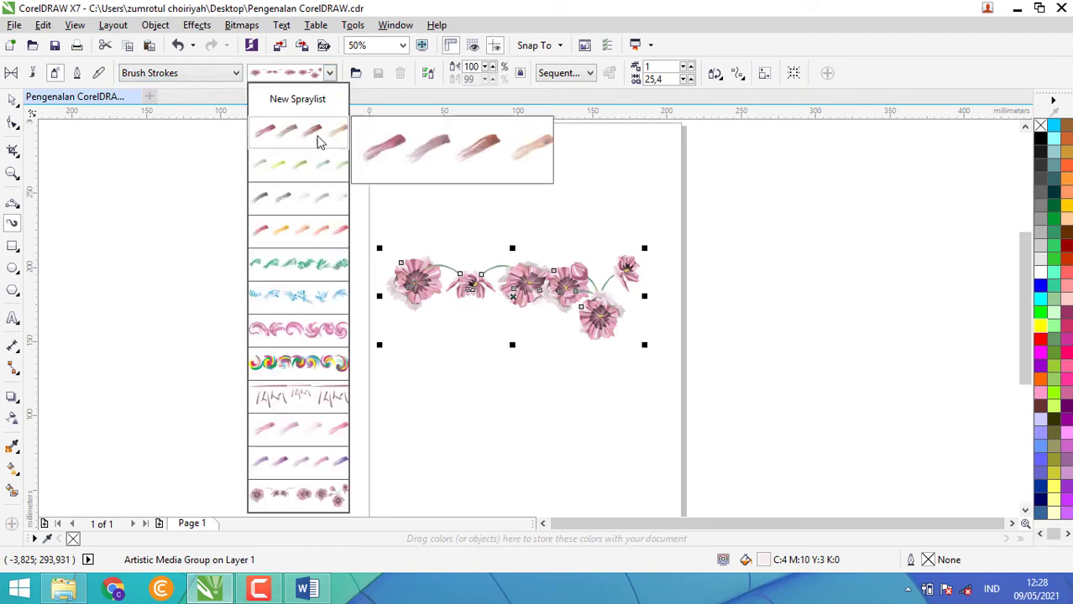
pyautogui.click(317, 143)
# Spray four more rows of the brush-stroke pattern, placed above, right of, below and left of the existing row
pyautogui.moveTo(277, 211); pyautogui.dragTo(547, 241)
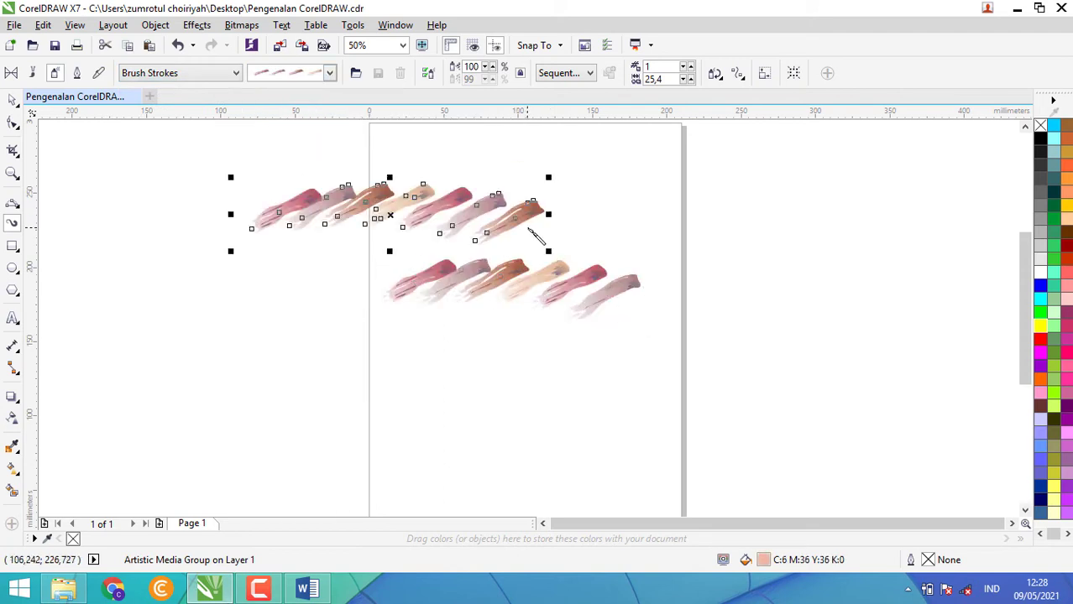
pyautogui.moveTo(668, 248); pyautogui.dragTo(876, 292)
pyautogui.moveTo(864, 380); pyautogui.dragTo(504, 380)
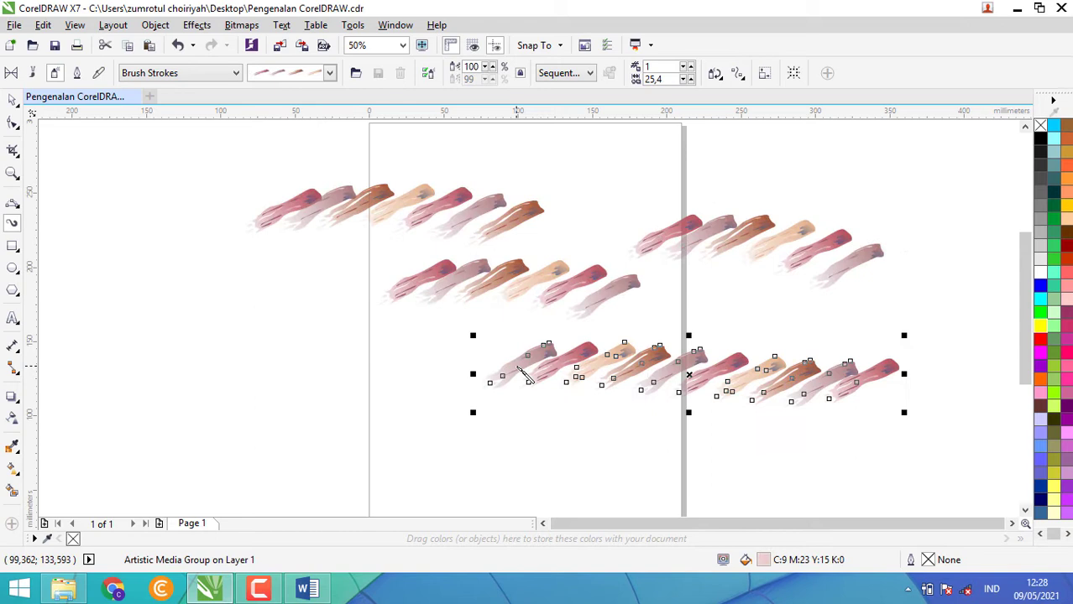
pyautogui.moveTo(406, 347); pyautogui.dragTo(99, 317)
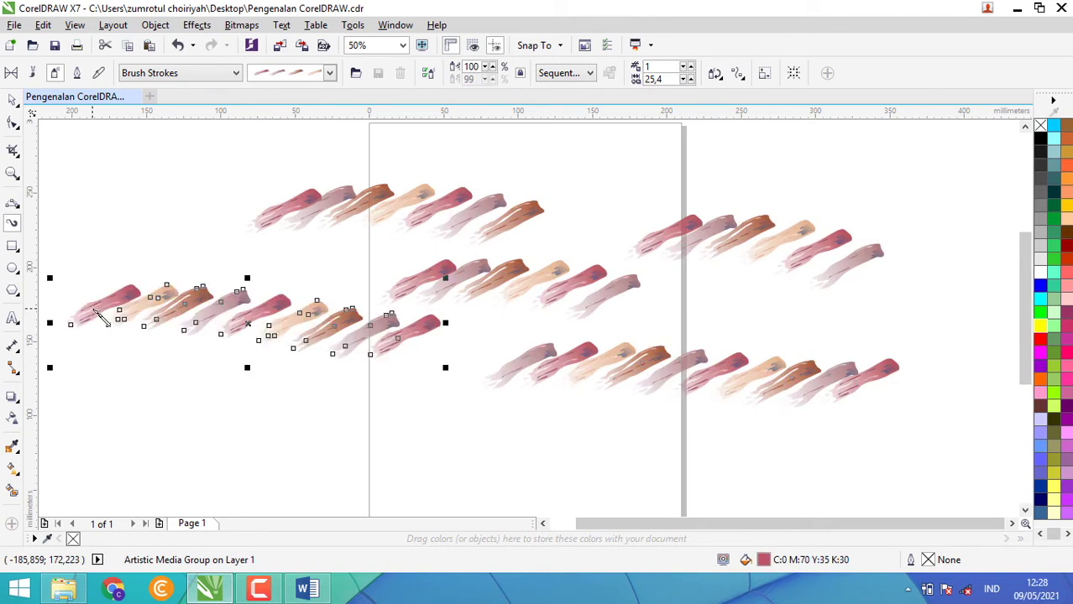
pyautogui.click(330, 73)
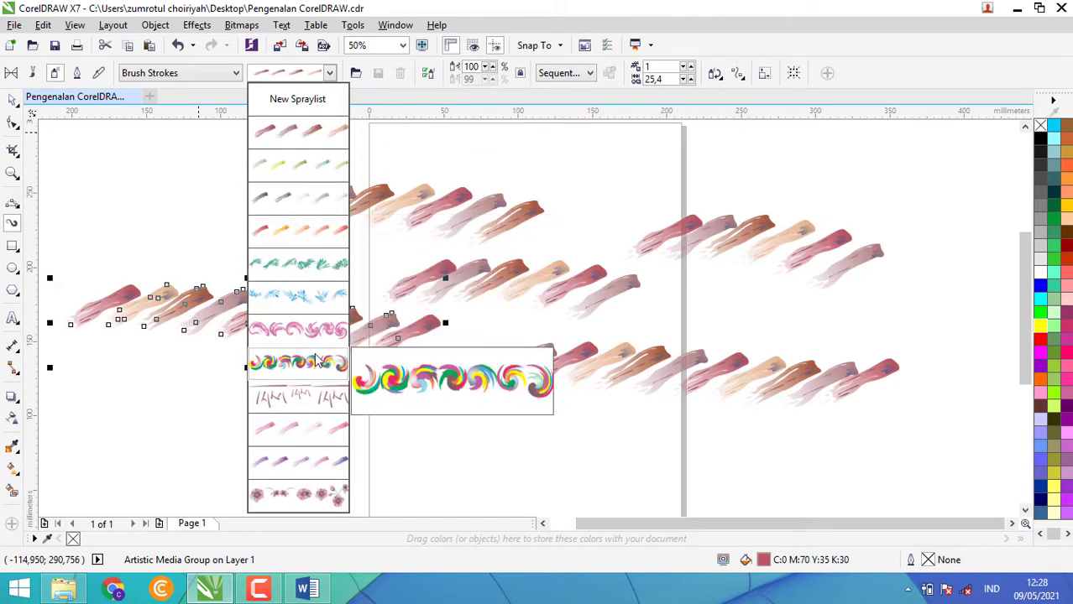
pyautogui.click(37, 75)
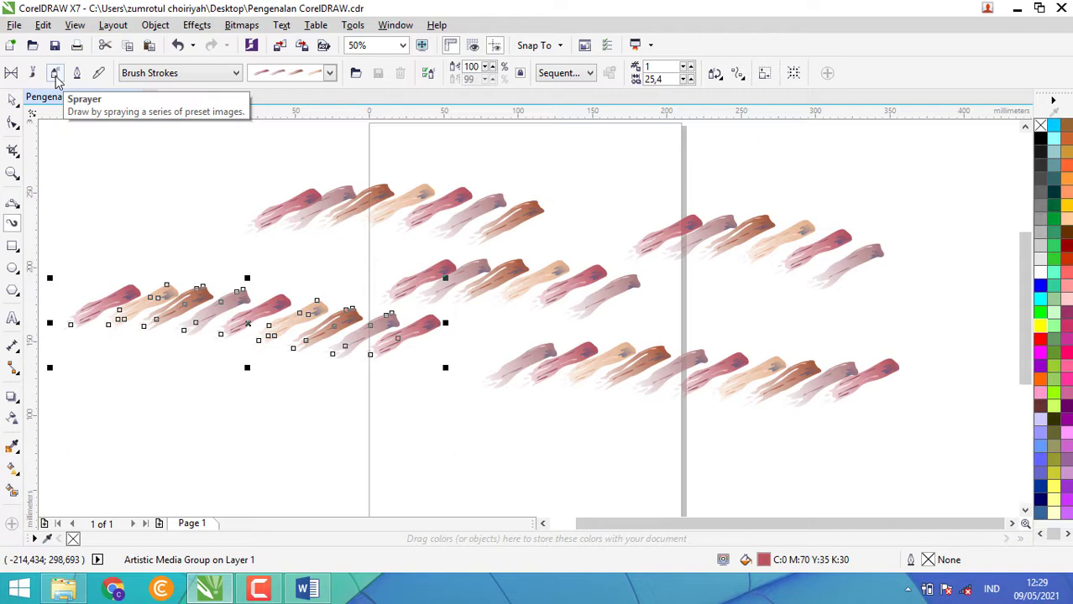
# Switch Artistic Media to Calligraphic mode and draw six freehand straight and curved lettering-like strokes over the rows of sprayed brush strokes
pyautogui.click(77, 73)
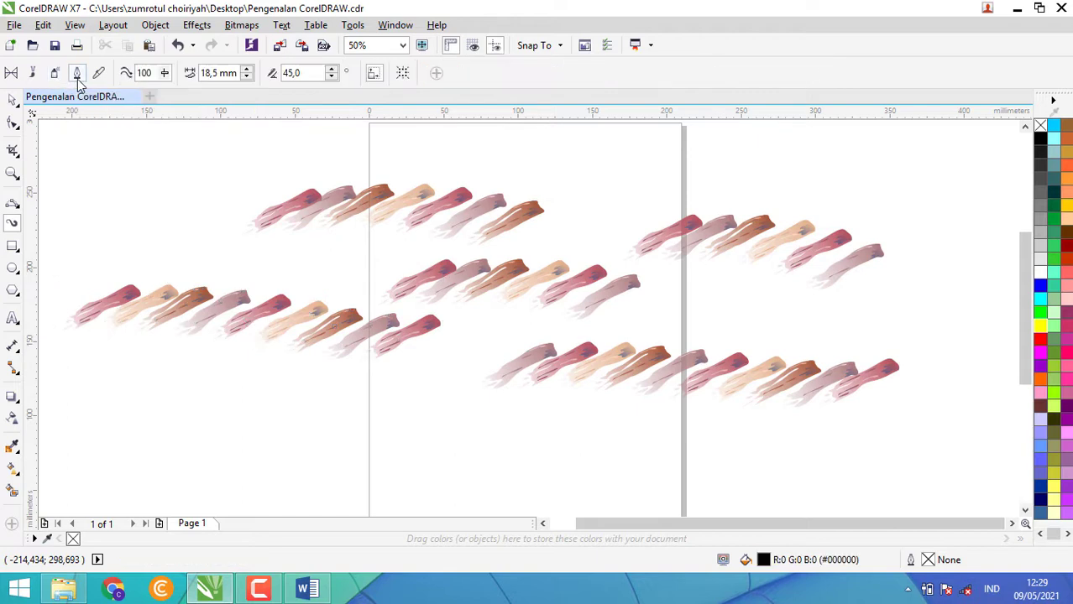
pyautogui.moveTo(114, 167); pyautogui.dragTo(335, 196)
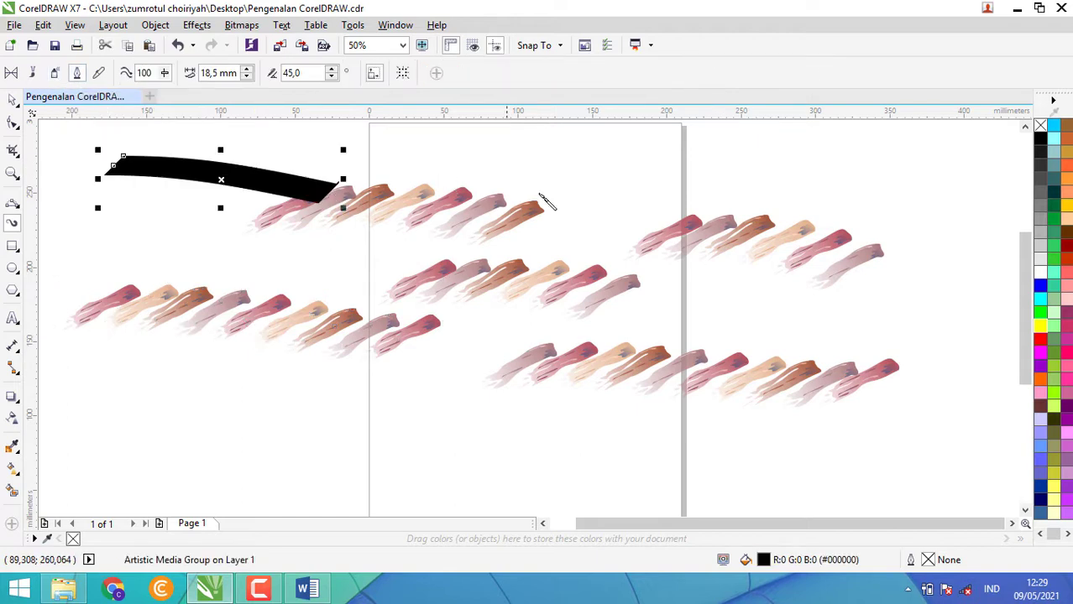
pyautogui.moveTo(659, 209); pyautogui.dragTo(683, 188)
pyautogui.moveTo(613, 255)
pyautogui.mouseDown()
pyautogui.moveTo(556, 321)
pyautogui.moveTo(490, 314)
pyautogui.mouseUp()
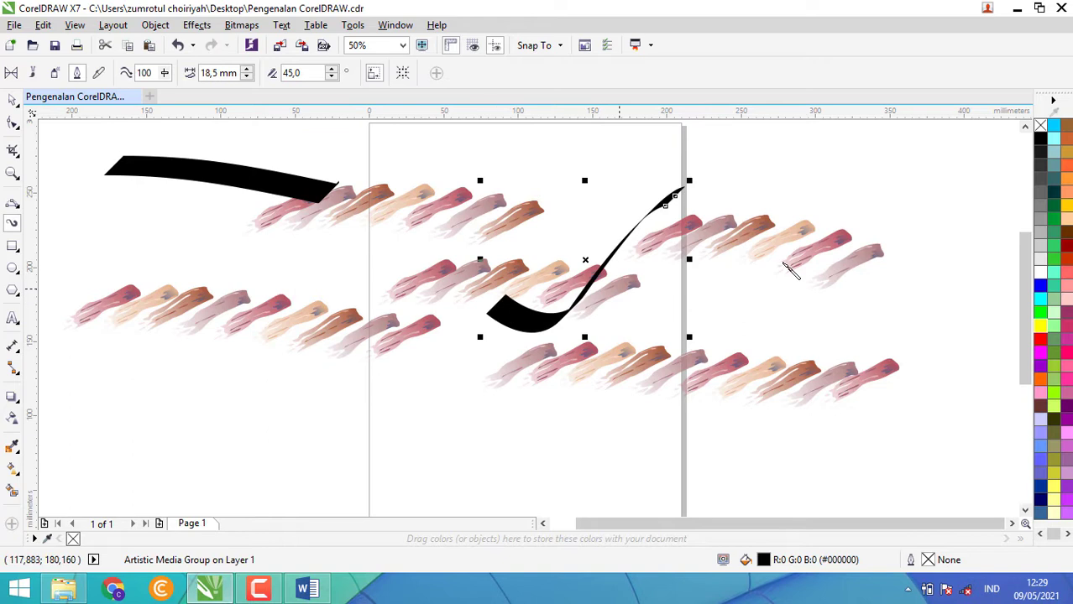
pyautogui.moveTo(825, 168)
pyautogui.mouseDown()
pyautogui.moveTo(876, 208)
pyautogui.moveTo(879, 247)
pyautogui.moveTo(823, 283)
pyautogui.moveTo(807, 244)
pyautogui.moveTo(807, 266)
pyautogui.moveTo(787, 270)
pyautogui.moveTo(779, 254)
pyautogui.moveTo(779, 288)
pyautogui.moveTo(749, 259)
pyautogui.moveTo(643, 304)
pyautogui.moveTo(737, 280)
pyautogui.moveTo(531, 447)
pyautogui.mouseUp()
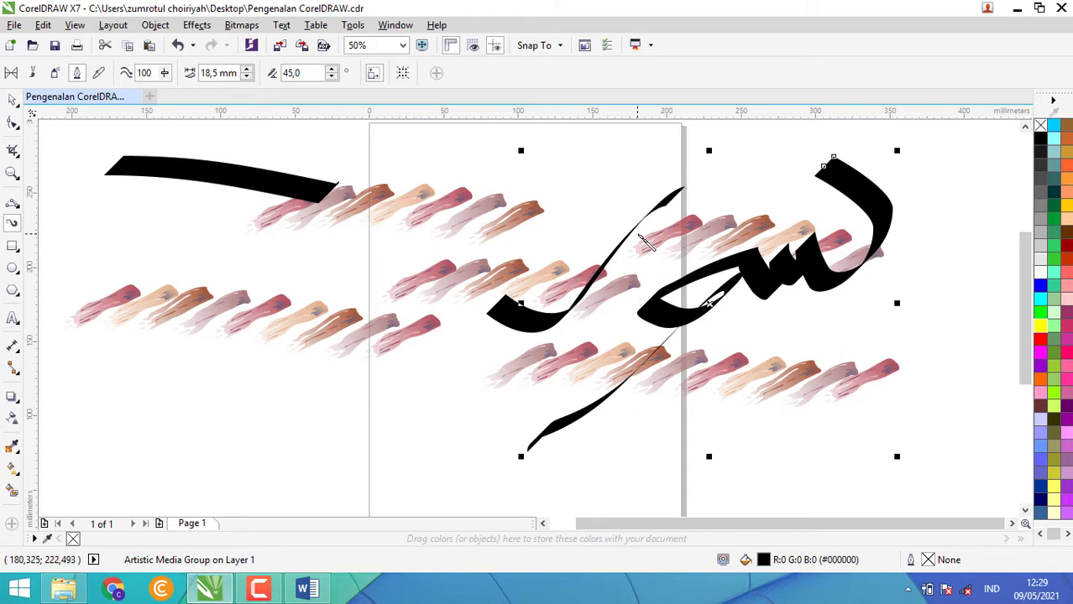
pyautogui.moveTo(916, 268); pyautogui.dragTo(852, 314)
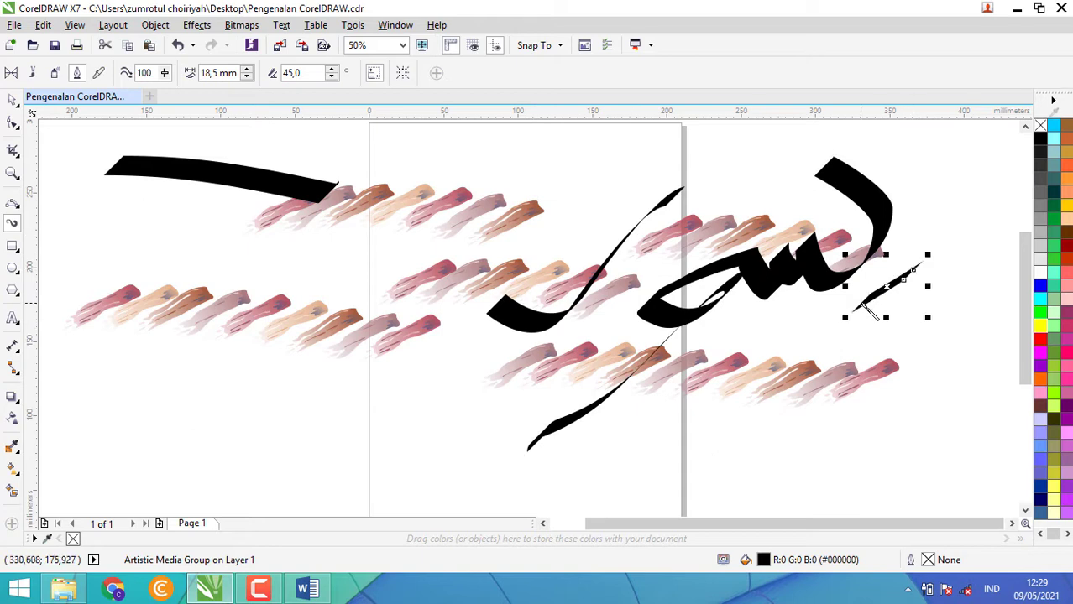
pyautogui.moveTo(612, 193); pyautogui.dragTo(689, 299)
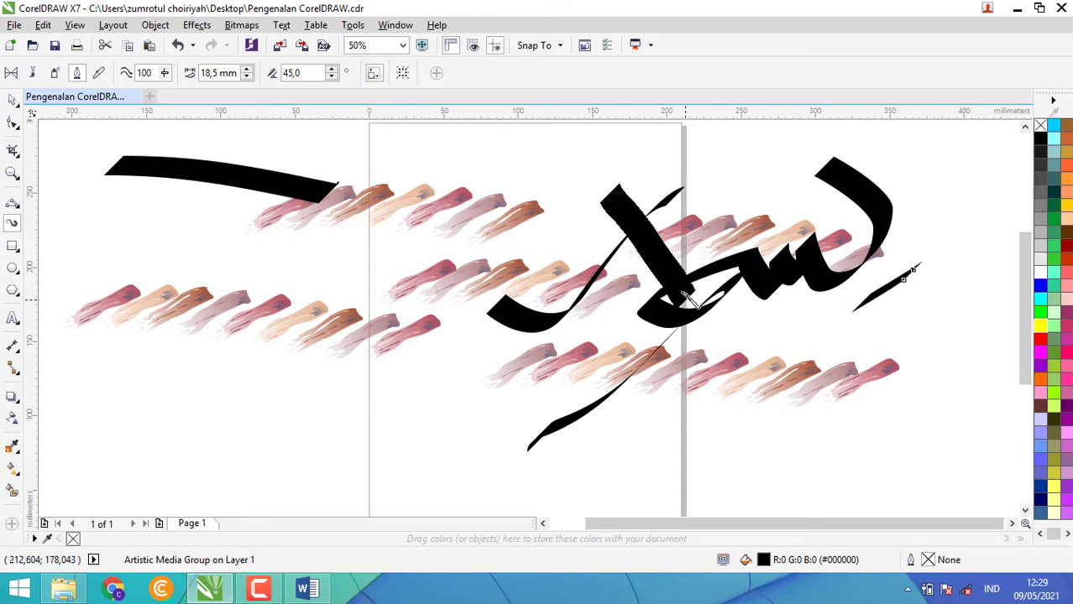
pyautogui.moveTo(618, 183)
pyautogui.mouseDown()
pyautogui.moveTo(621, 310)
pyautogui.moveTo(483, 243)
pyautogui.moveTo(310, 332)
pyautogui.mouseUp()
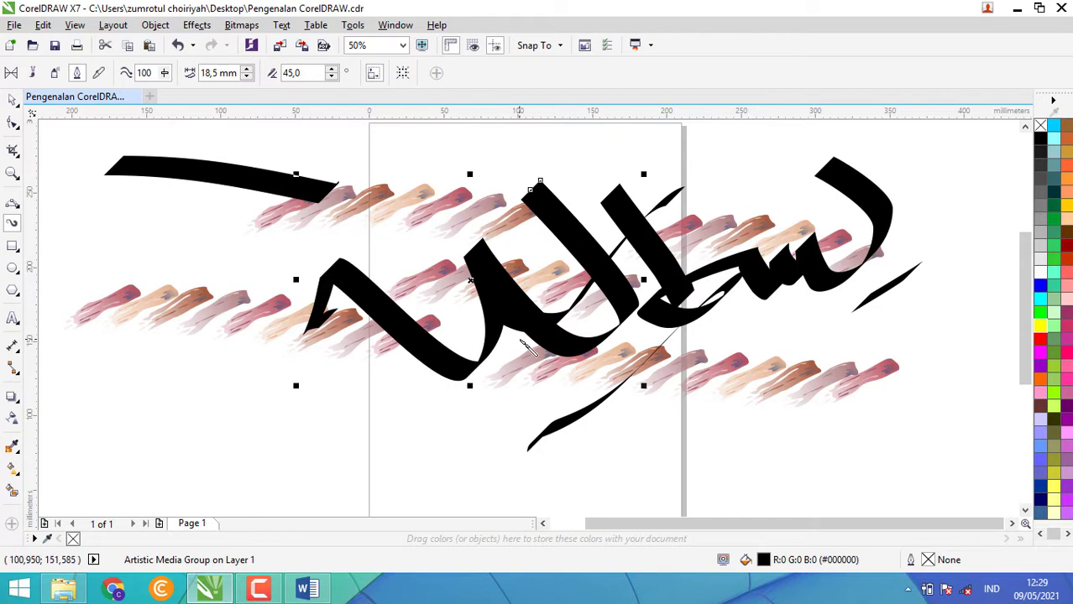
# Select all the calligraphic strokes and sprayed rows in the document and delete them
pyautogui.hotkey('ctrl', 'a')
pyautogui.press('Delete')
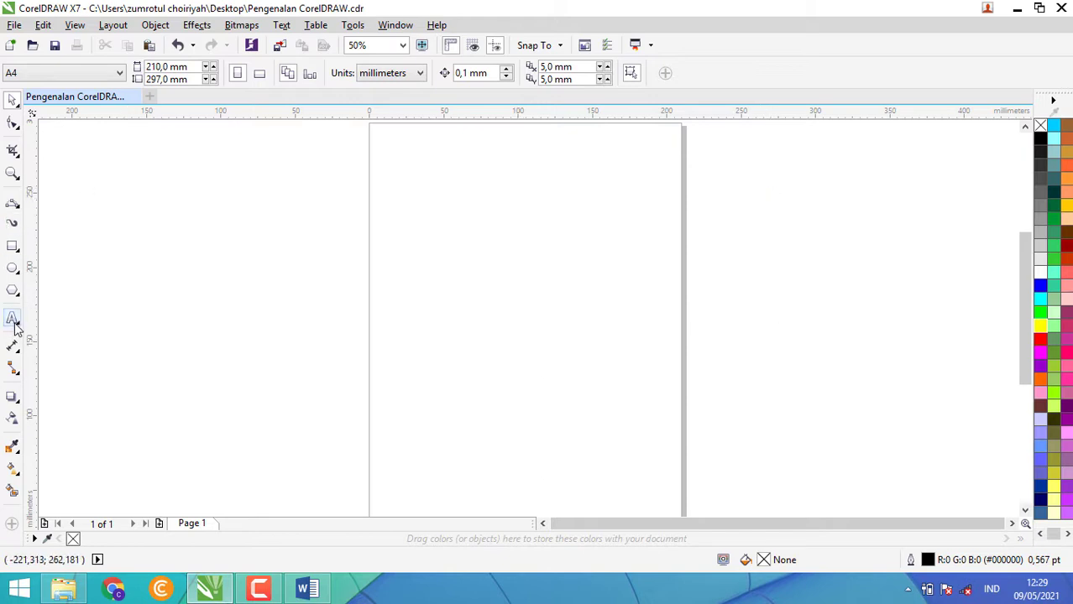
# With Artistic Media, draw a long diagonal calligraphic stroke across the page and a hook-shaped curved stroke to its right
pyautogui.click(13, 223)
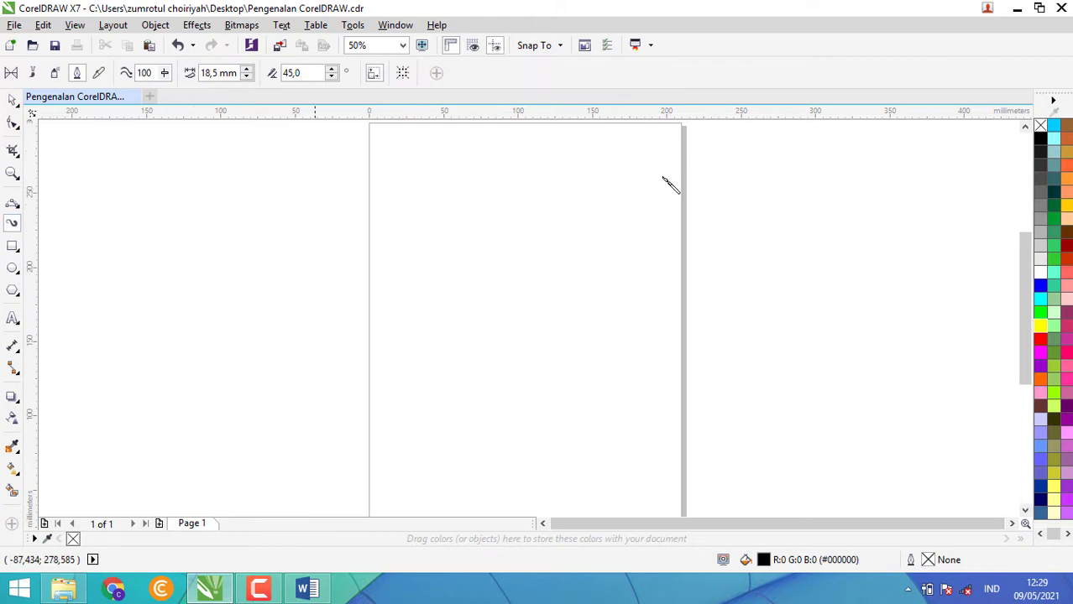
pyautogui.moveTo(674, 183)
pyautogui.mouseDown()
pyautogui.moveTo(431, 307)
pyautogui.moveTo(336, 346)
pyautogui.mouseUp()
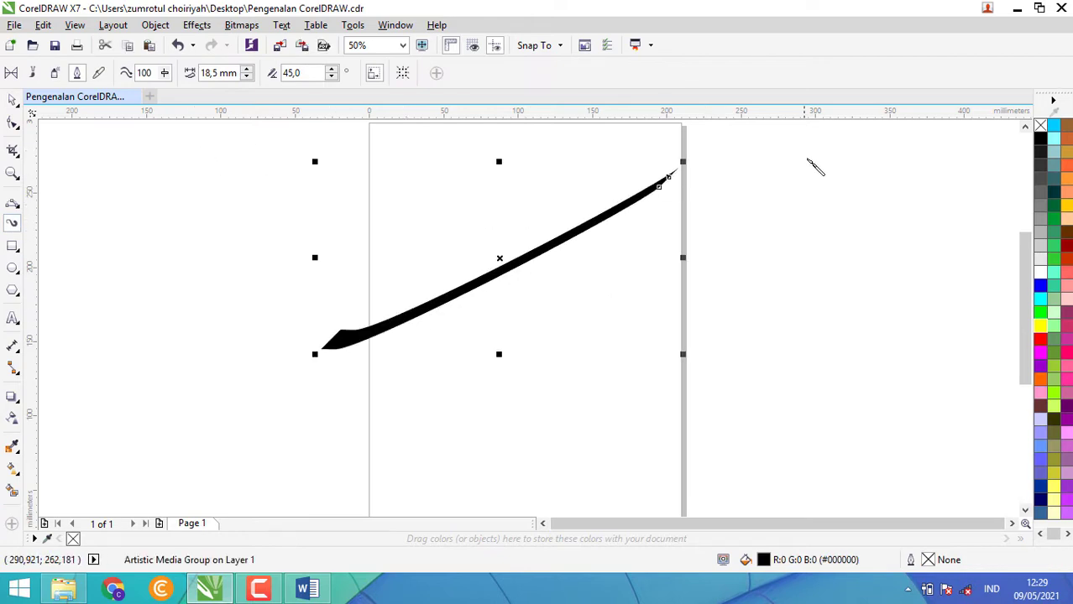
pyautogui.moveTo(809, 152)
pyautogui.mouseDown()
pyautogui.moveTo(826, 172)
pyautogui.moveTo(817, 263)
pyautogui.moveTo(646, 312)
pyautogui.mouseUp()
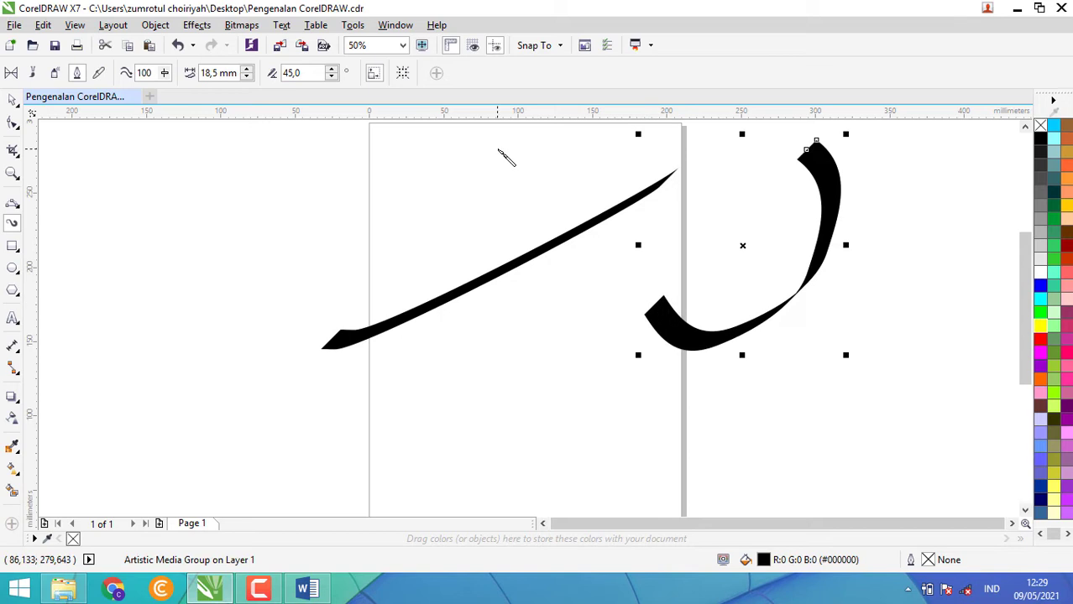
# Vary the curved stroke's calligraphic angle, lowering it to 0, raising it to at least 100 and ending at 50 degrees
pyautogui.click(332, 76)
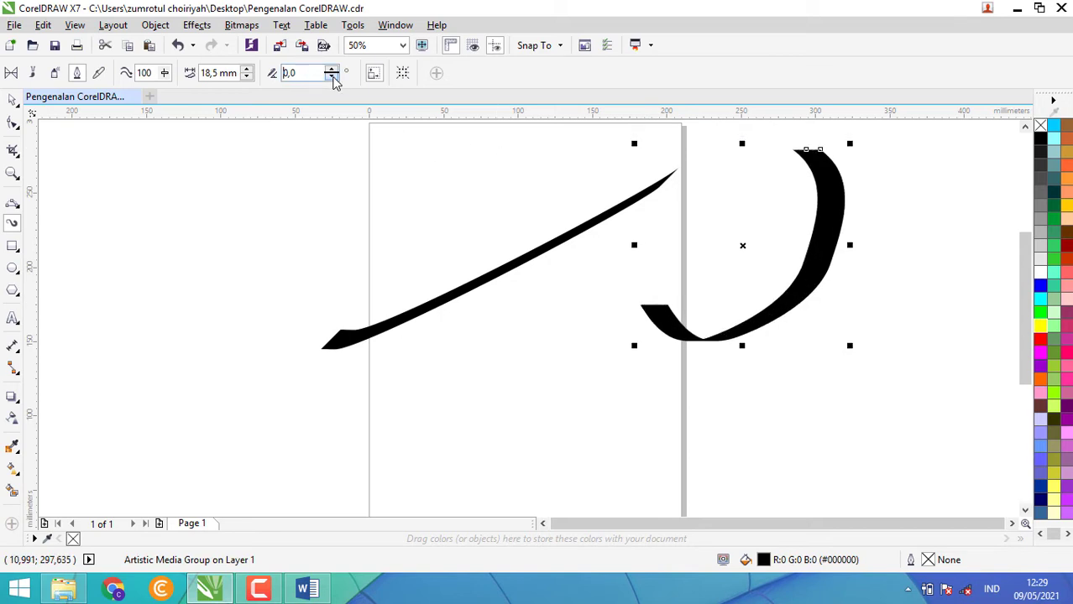
pyautogui.click(333, 70)
pyautogui.click(333, 71)
pyautogui.click(333, 70)
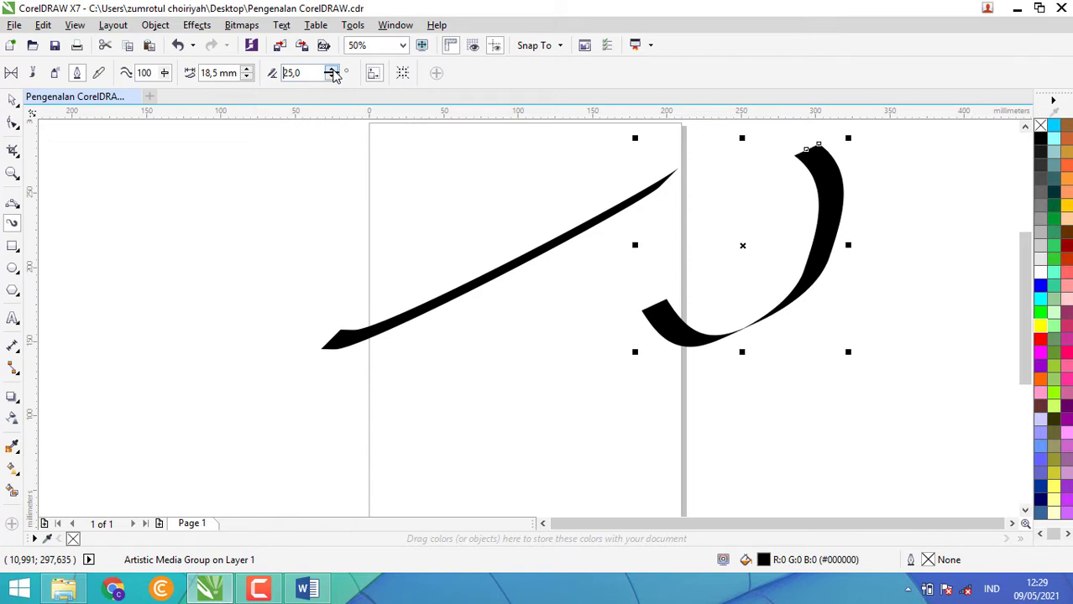
pyautogui.click(333, 71)
pyautogui.click(333, 70)
pyautogui.click(333, 70)
pyautogui.tripleClick(333, 72)
pyautogui.doubleClick(333, 72)
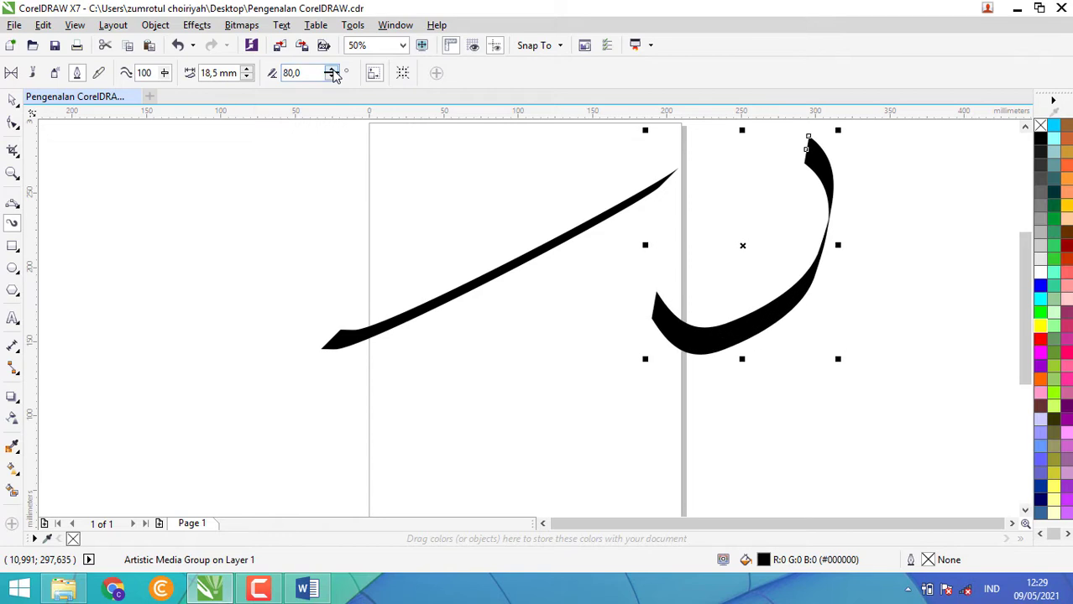
pyautogui.tripleClick(333, 71)
pyautogui.tripleClick(333, 71)
pyautogui.doubleClick(333, 77)
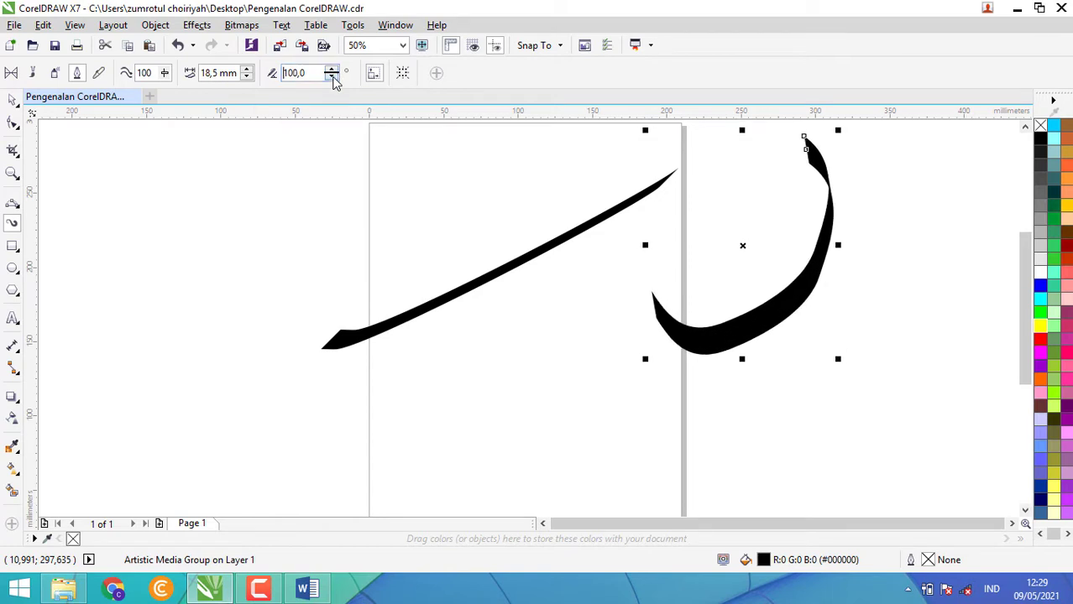
pyautogui.tripleClick(333, 76)
pyautogui.tripleClick(333, 77)
pyautogui.doubleClick(333, 77)
pyautogui.doubleClick(333, 76)
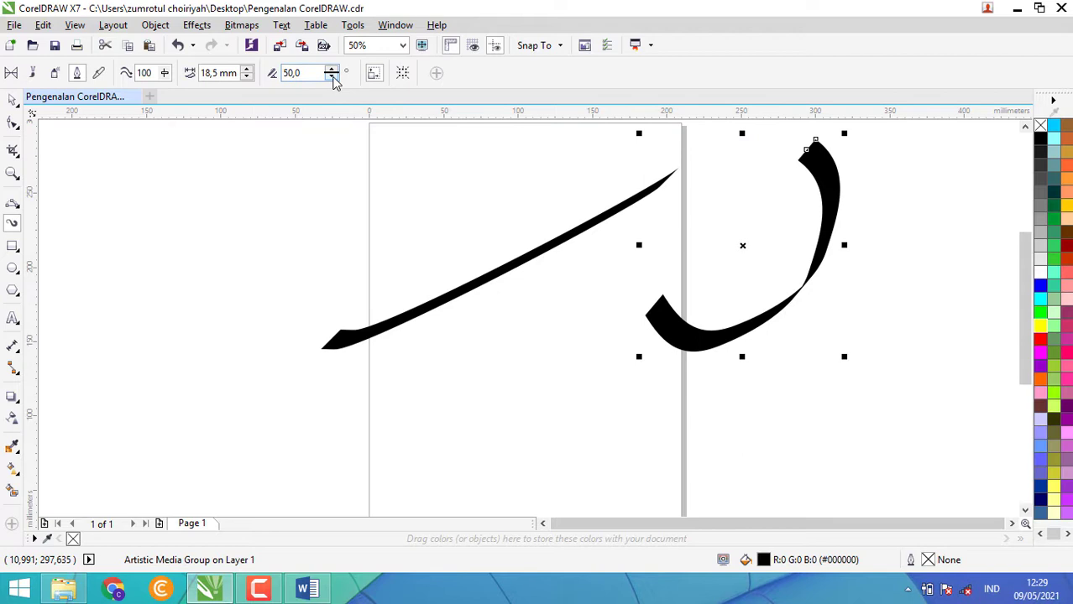
# Vary the curved stroke's width, reducing it to 9 mm, increasing it to 18 mm and ending at 12.5 mm
pyautogui.doubleClick(246, 80)
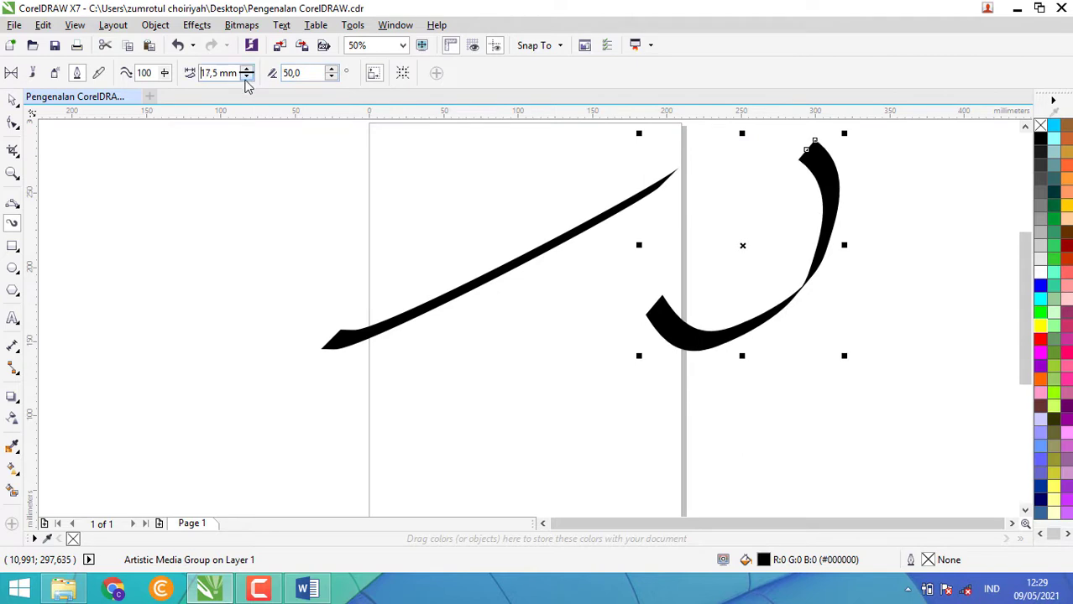
pyautogui.tripleClick(246, 80)
pyautogui.tripleClick(246, 80)
pyautogui.doubleClick(246, 80)
pyautogui.tripleClick(246, 78)
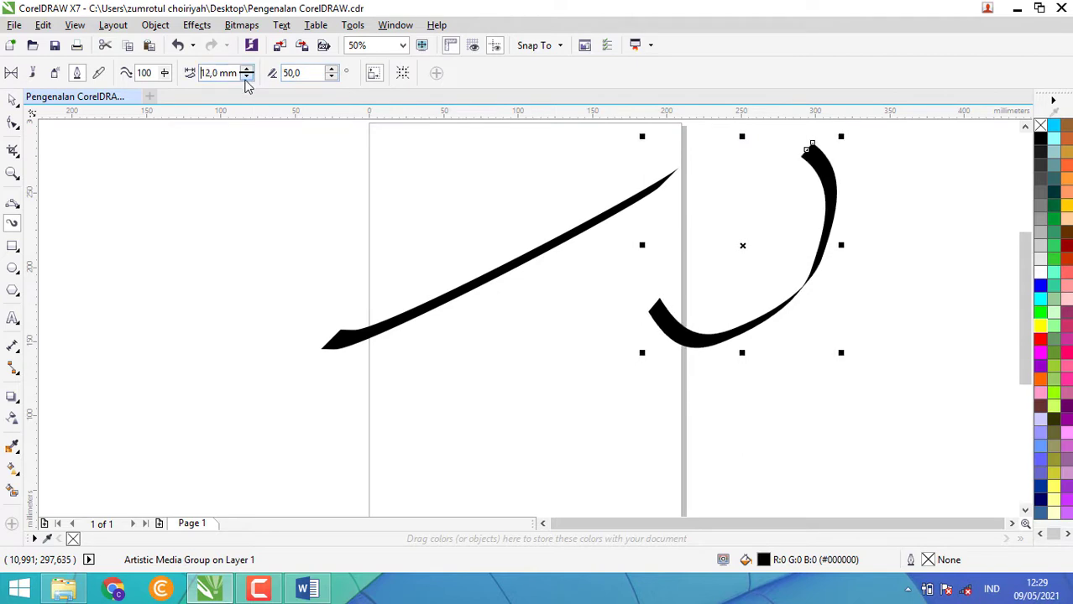
pyautogui.tripleClick(246, 78)
pyautogui.doubleClick(246, 78)
pyautogui.click(246, 79)
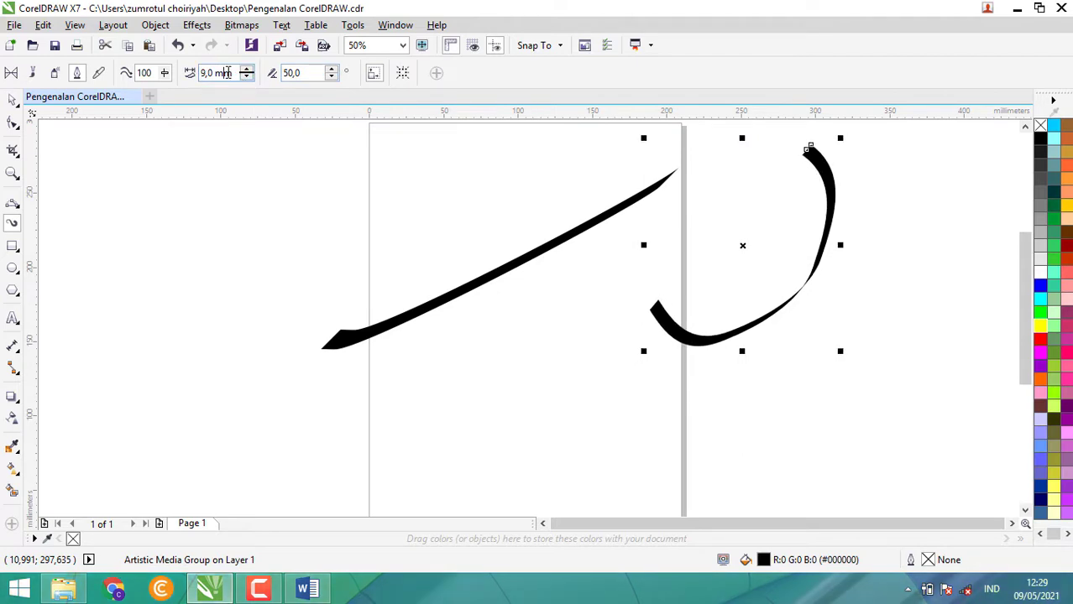
pyautogui.scroll(-1, 228, 72)
pyautogui.scroll(20, 228, 72)
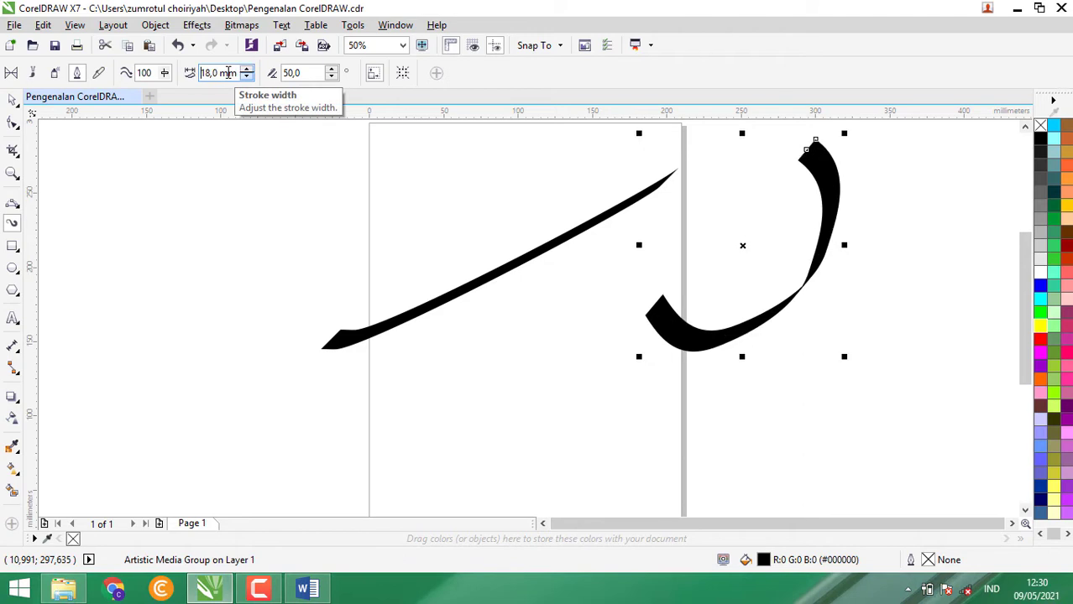
pyautogui.scroll(-11, 228, 72)
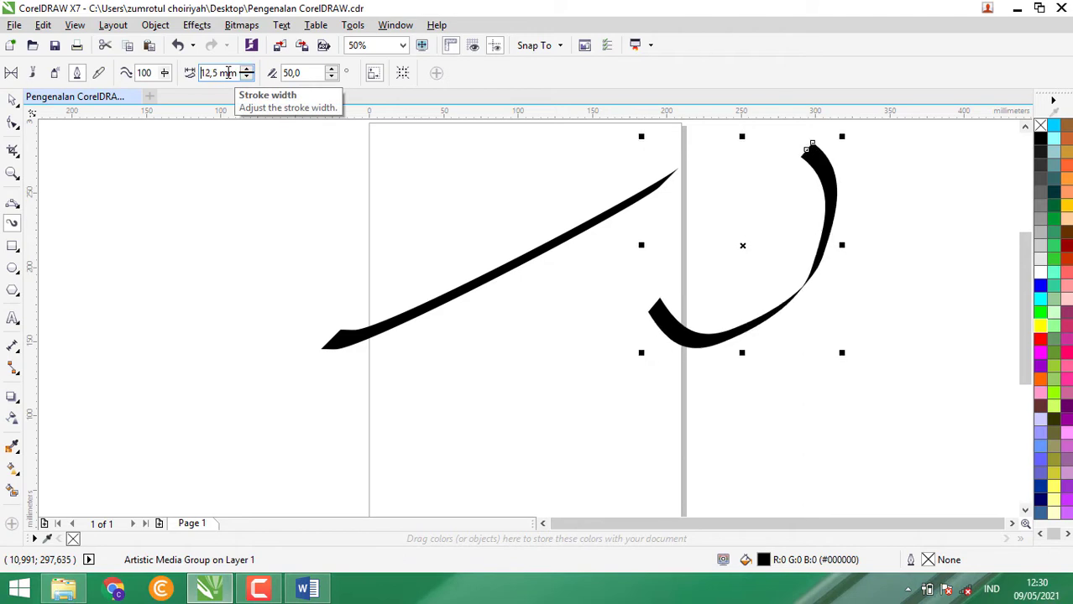
# Switch Artistic Media to Pressure mode and draw a slanted stroke, a short horizontal stroke and a hooked curve around the diagonal stroke
pyautogui.click(96, 75)
pyautogui.moveTo(192, 209); pyautogui.dragTo(393, 264)
pyautogui.moveTo(457, 188); pyautogui.dragTo(564, 192)
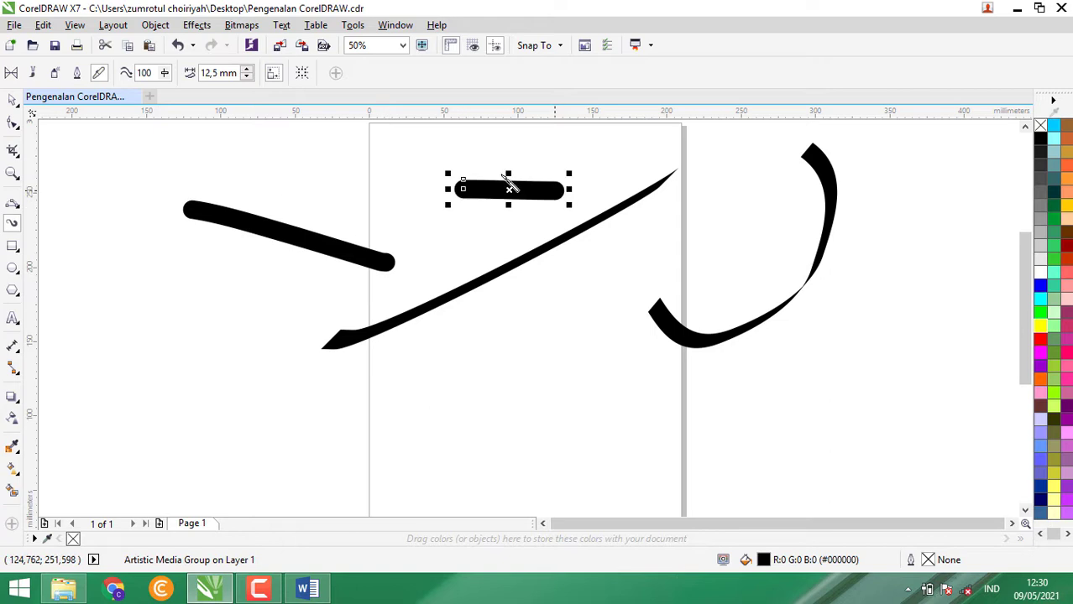
pyautogui.moveTo(447, 162)
pyautogui.mouseDown()
pyautogui.moveTo(436, 288)
pyautogui.moveTo(296, 275)
pyautogui.mouseUp()
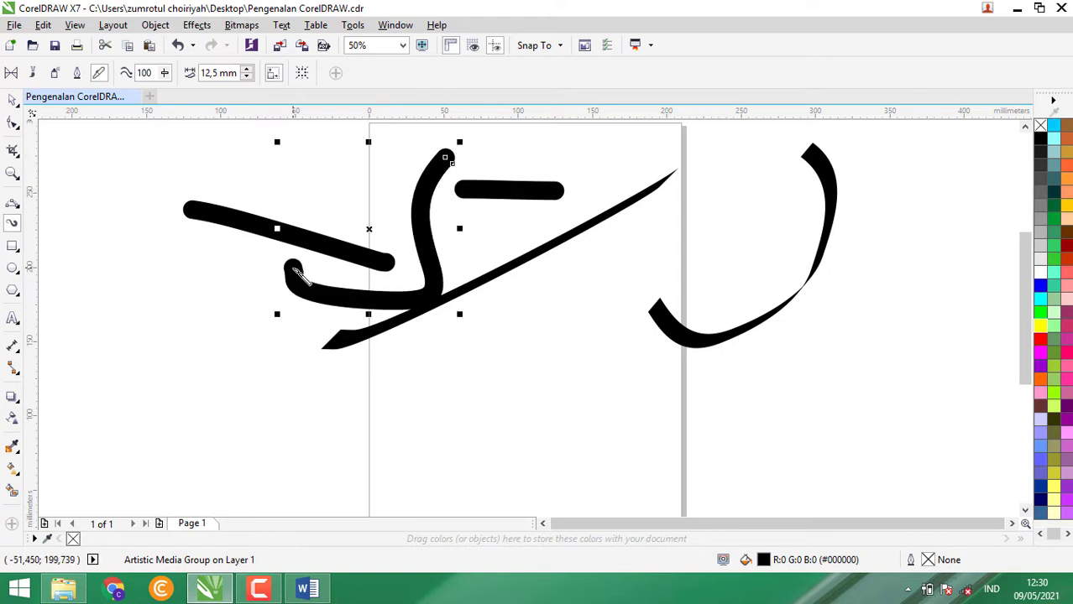
# Delete all the strokes in the document and reactivate the Artistic Media tool in Preset mode
pyautogui.click(17, 73)
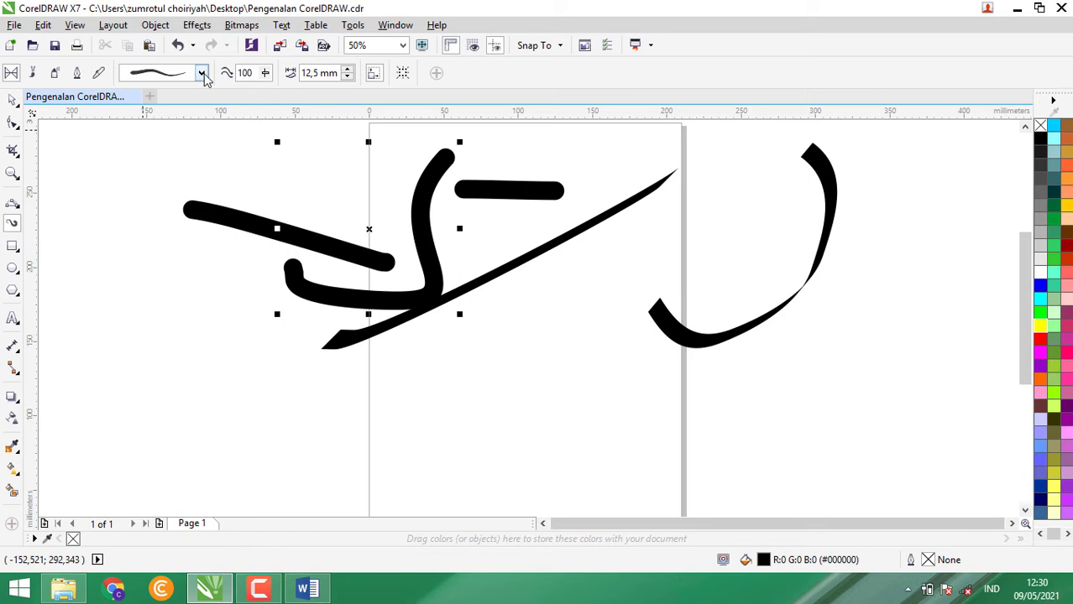
pyautogui.hotkey('ctrl', 'a')
pyautogui.press('Delete')
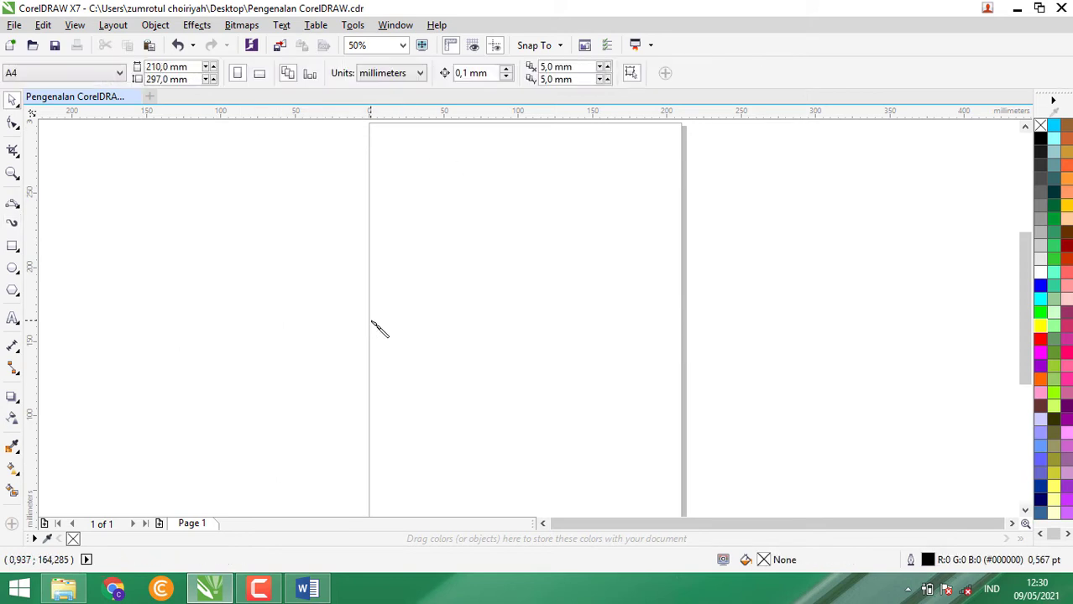
pyautogui.click(12, 225)
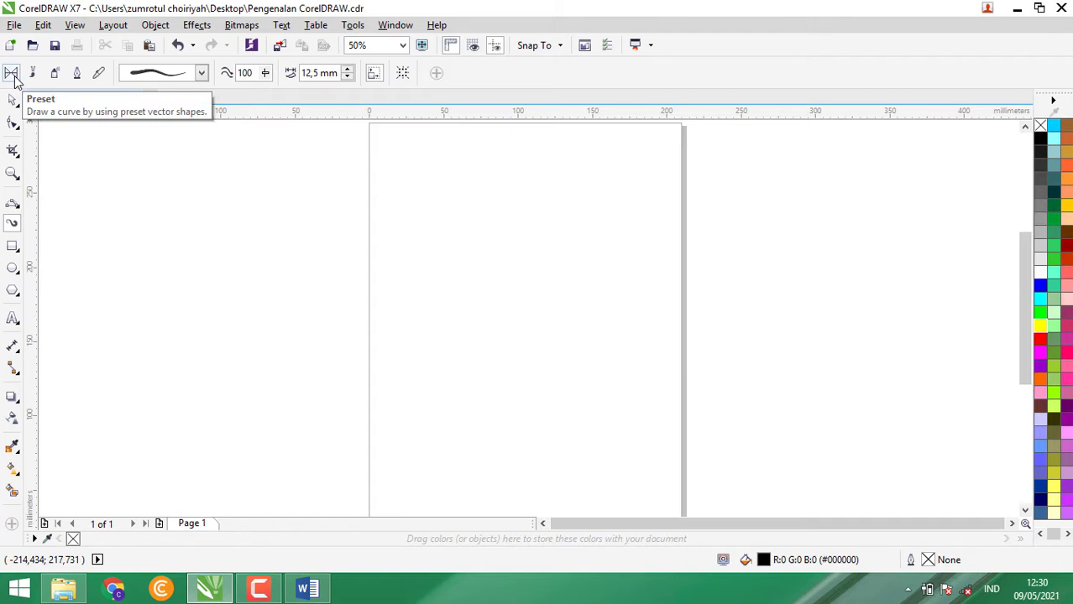
# Draw eight wavy Artistic Media strokes across the page and its surroundings with the uniform round-ended preset at 12.5 mm width
pyautogui.click(201, 73)
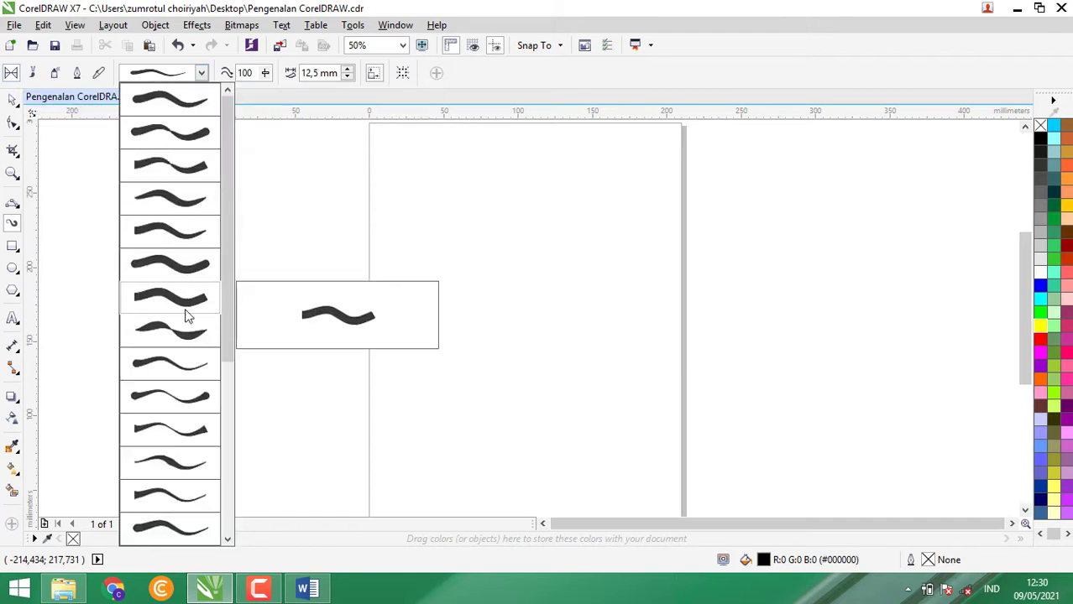
pyautogui.click(191, 267)
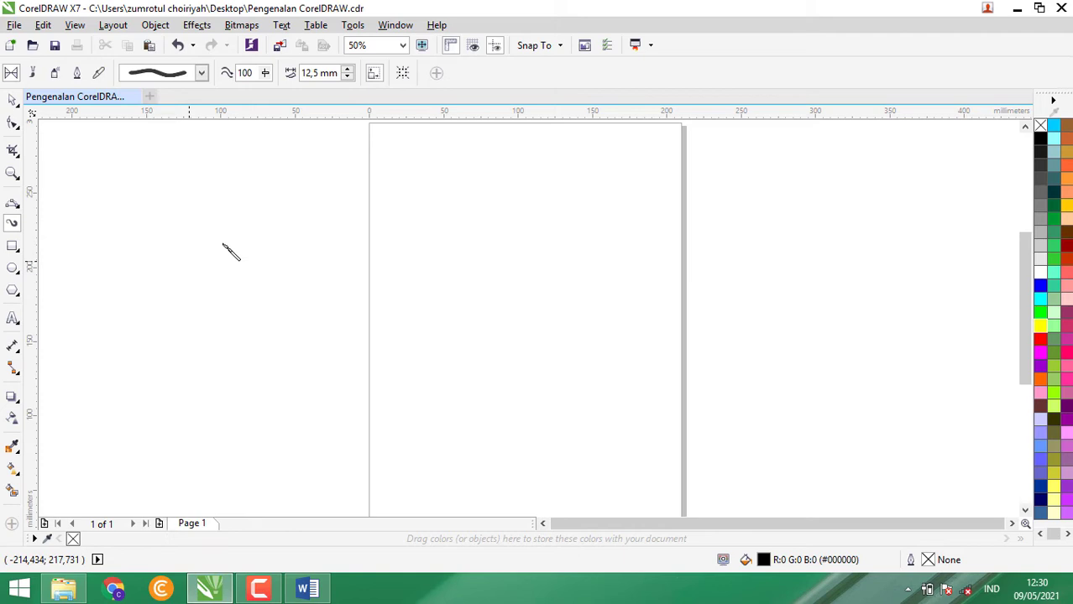
pyautogui.moveTo(363, 220); pyautogui.dragTo(692, 200)
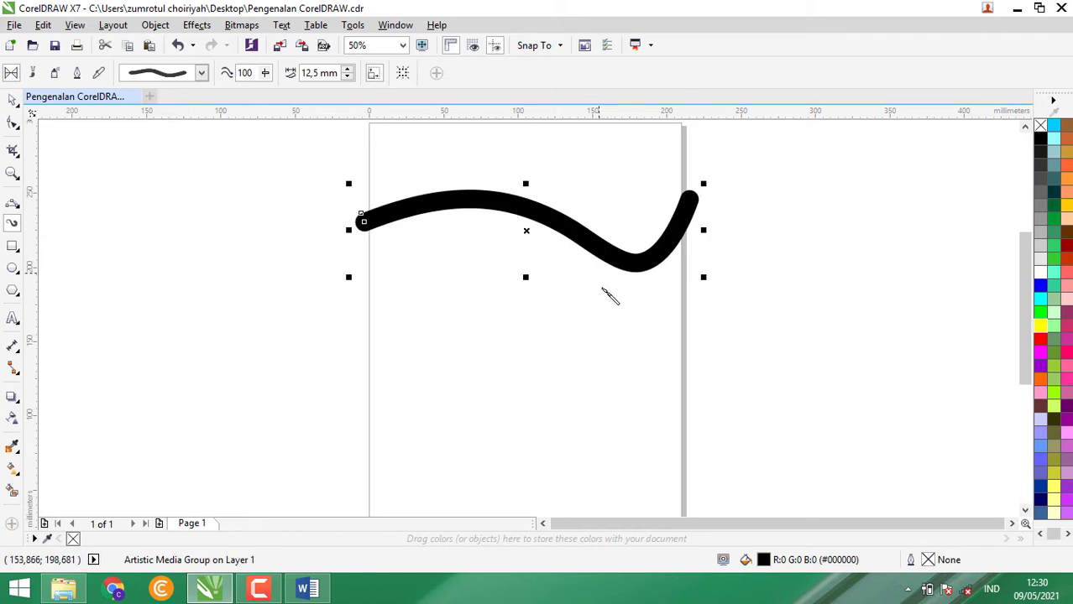
pyautogui.moveTo(601, 299); pyautogui.dragTo(413, 324)
pyautogui.moveTo(224, 327)
pyautogui.mouseDown()
pyautogui.moveTo(469, 336)
pyautogui.moveTo(517, 280)
pyautogui.mouseUp()
pyautogui.moveTo(854, 341); pyautogui.dragTo(617, 391)
pyautogui.moveTo(765, 174); pyautogui.dragTo(504, 182)
pyautogui.moveTo(184, 215)
pyautogui.mouseDown()
pyautogui.moveTo(404, 197)
pyautogui.moveTo(445, 215)
pyautogui.moveTo(453, 176)
pyautogui.mouseUp()
pyautogui.moveTo(907, 272)
pyautogui.mouseDown()
pyautogui.moveTo(709, 330)
pyautogui.moveTo(621, 371)
pyautogui.mouseUp()
pyautogui.moveTo(242, 430)
pyautogui.mouseDown()
pyautogui.moveTo(362, 401)
pyautogui.moveTo(591, 438)
pyautogui.mouseUp()
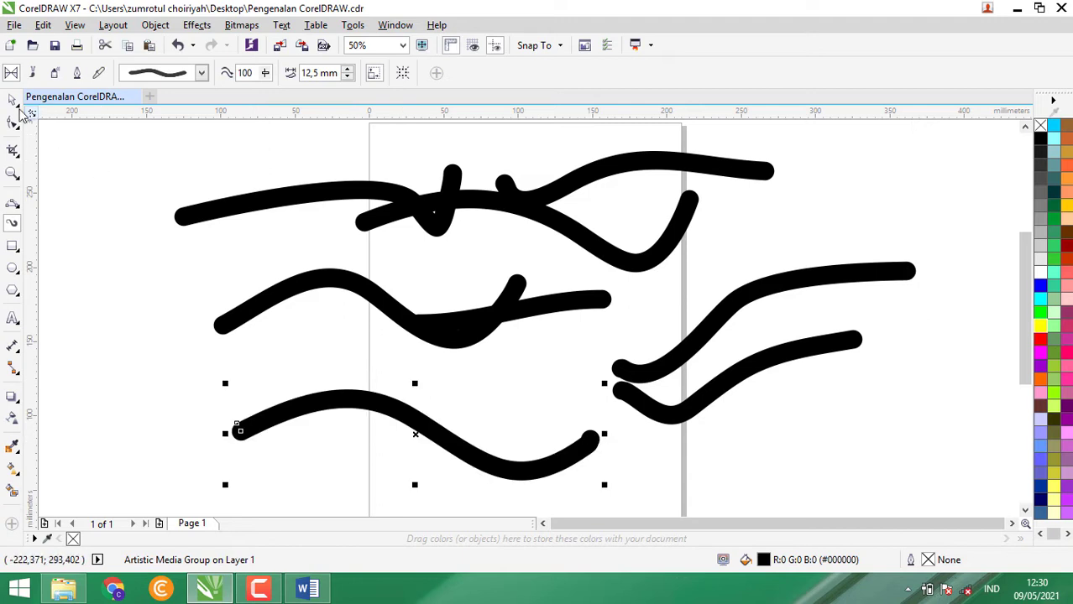
# Switch to the preset stroke tapered at both ends, apply it to the selected lowest curve, and draw two more strokes beside the page
pyautogui.click(15, 108)
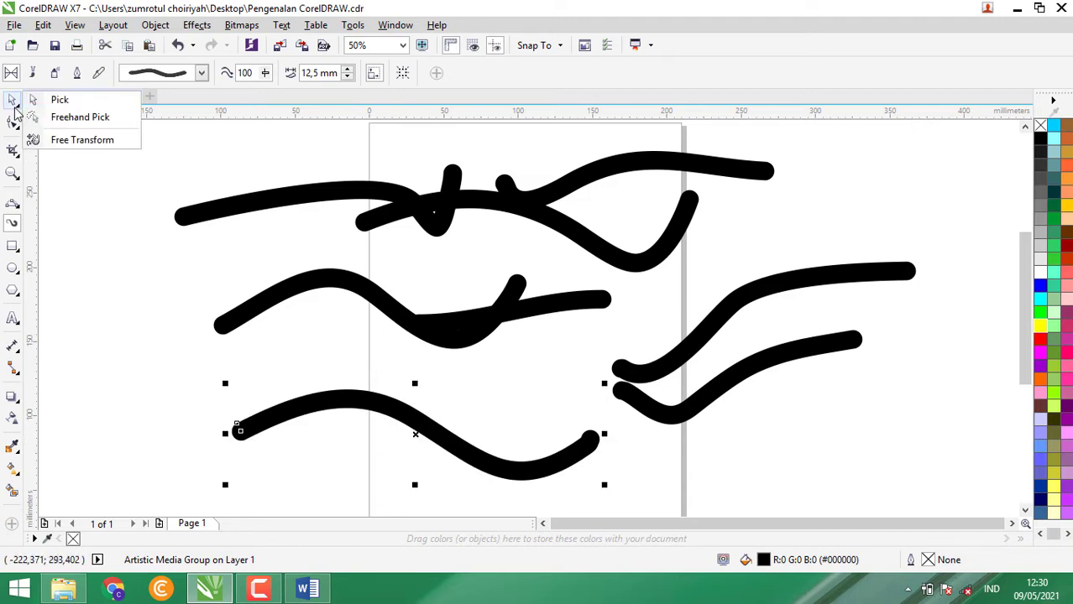
pyautogui.click(202, 73)
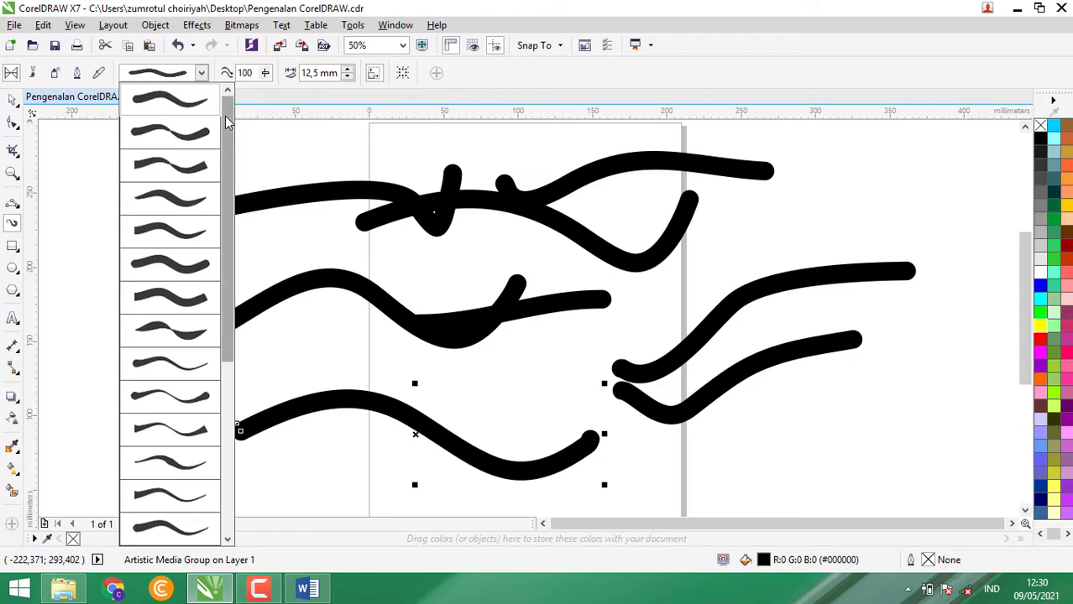
pyautogui.scroll(-5, 227, 122)
pyautogui.click(168, 497)
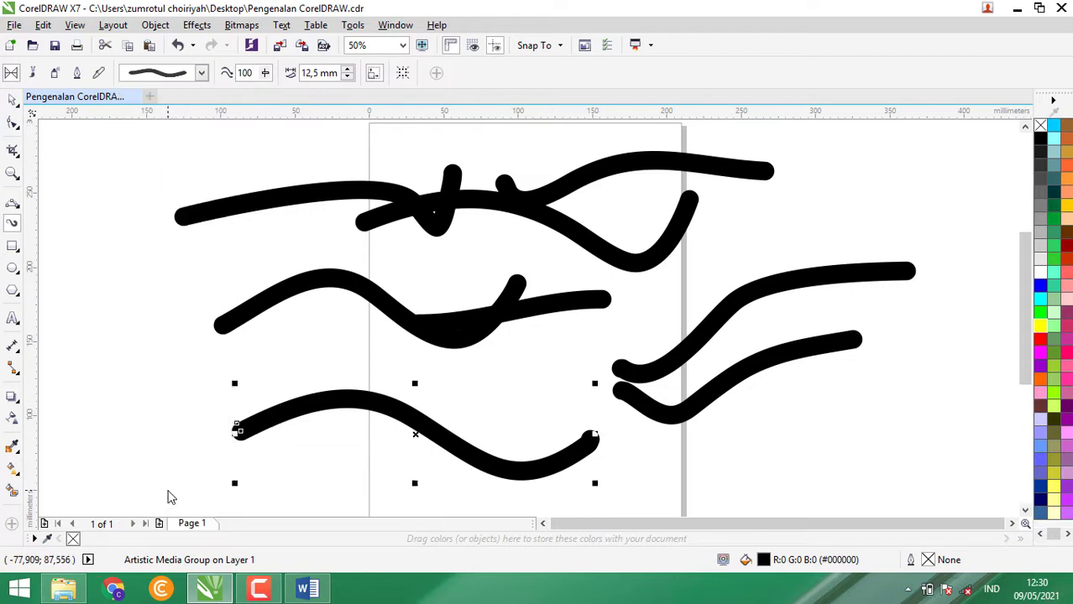
pyautogui.moveTo(102, 304)
pyautogui.mouseDown()
pyautogui.moveTo(303, 267)
pyautogui.moveTo(319, 275)
pyautogui.mouseUp()
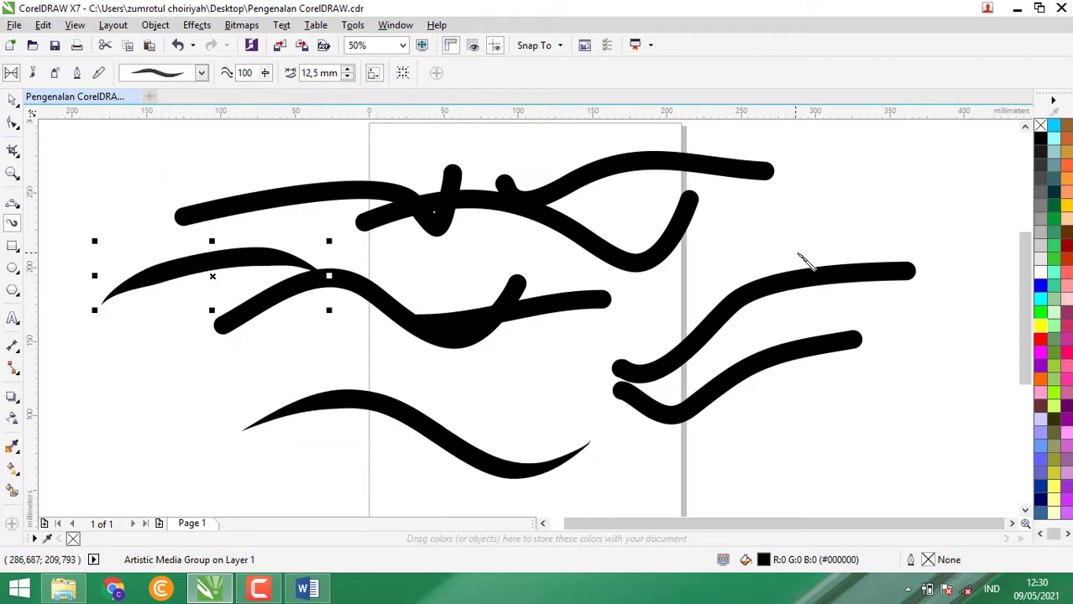
pyautogui.moveTo(941, 166)
pyautogui.mouseDown()
pyautogui.moveTo(996, 245)
pyautogui.moveTo(896, 315)
pyautogui.mouseUp()
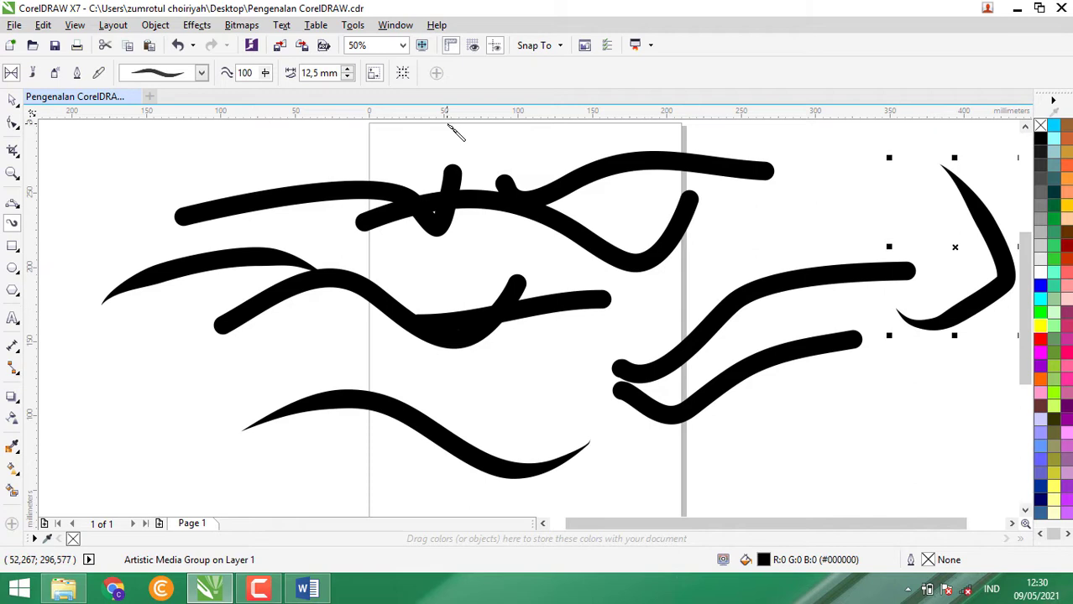
# Set the stroke width to 13.5 mm and try freehand smoothing at 43 before restoring it to 100
pyautogui.scroll(1, 326, 72)
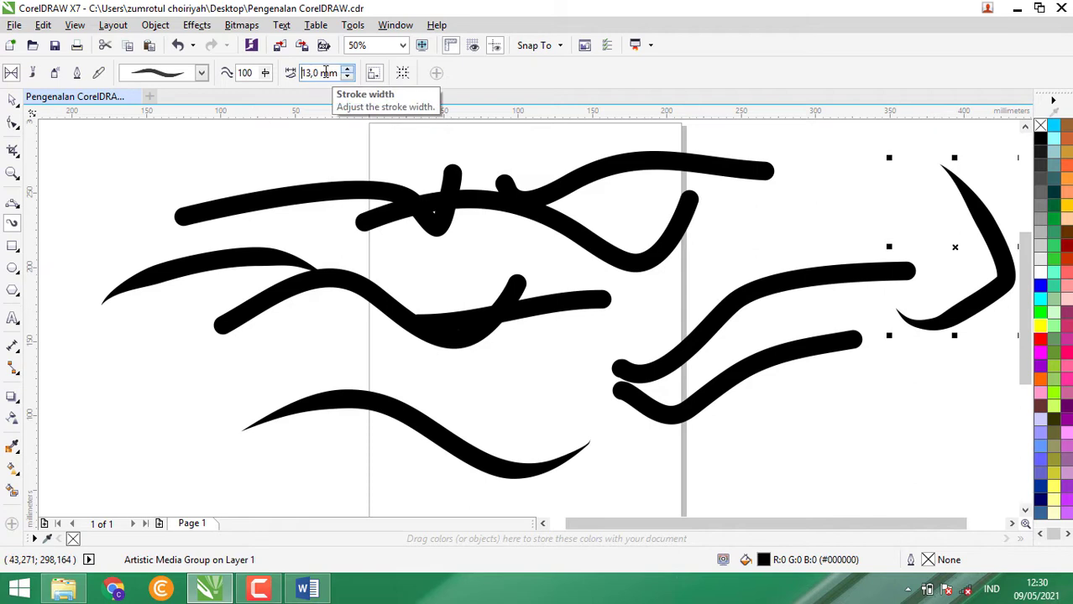
pyautogui.scroll(1, 326, 72)
pyautogui.scroll(1, 325, 72)
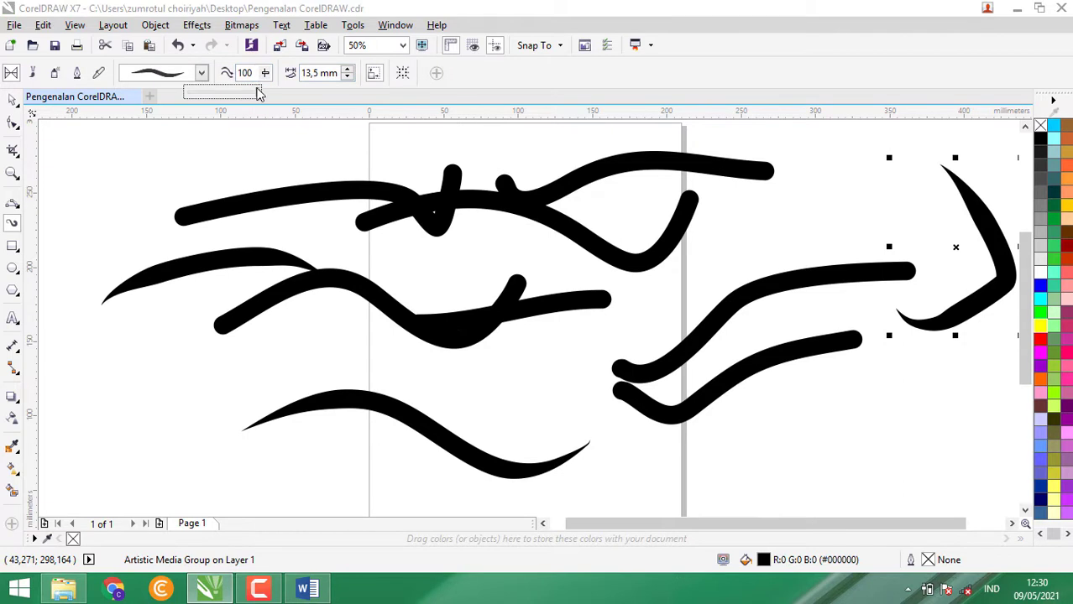
pyautogui.moveTo(239, 98); pyautogui.dragTo(220, 101)
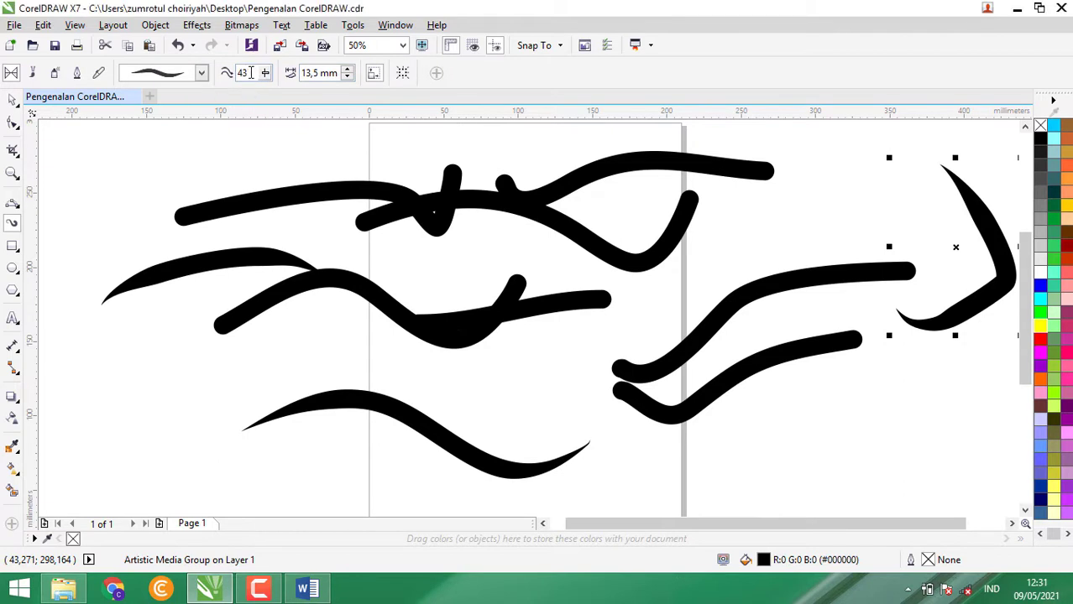
pyautogui.scroll(-6, 250, 73)
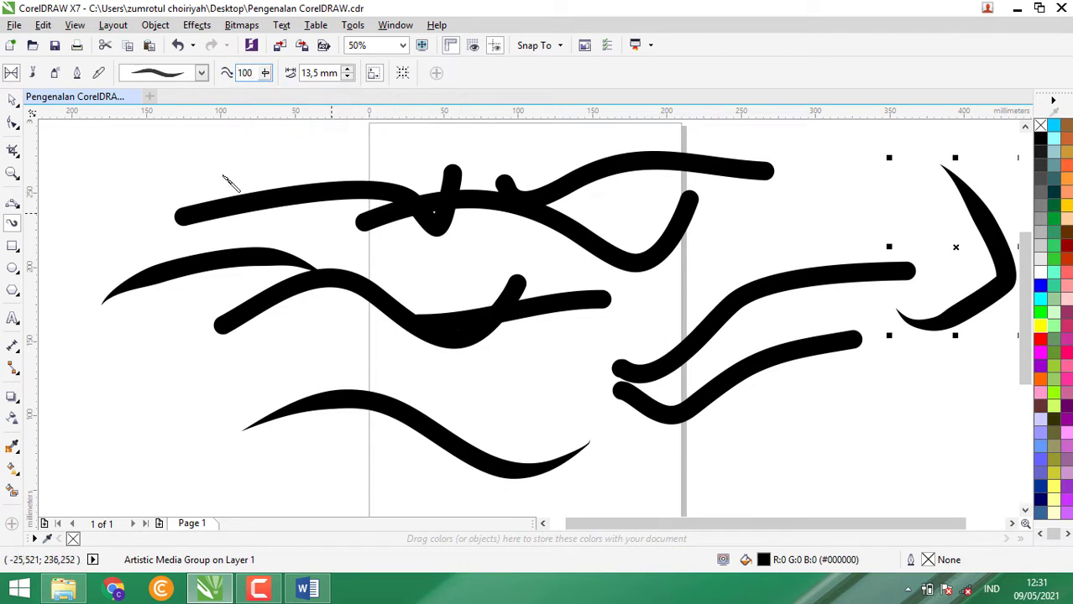
# Examine the options of the Artistic Media tool's Pressure, Brush, Sprayer and Calligraphic modes
pyautogui.click(99, 74)
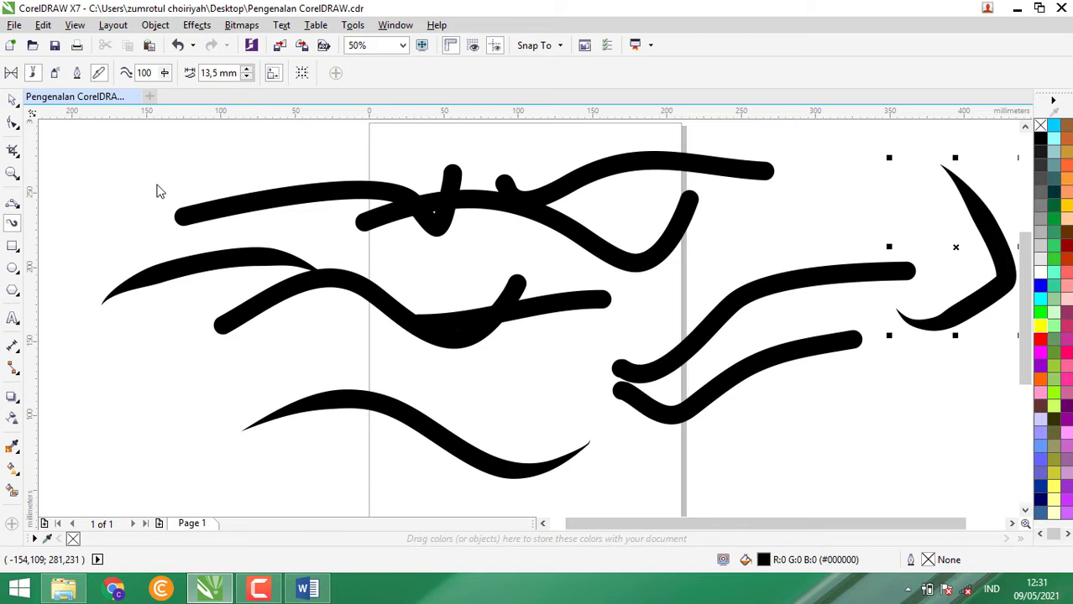
pyautogui.click(17, 104)
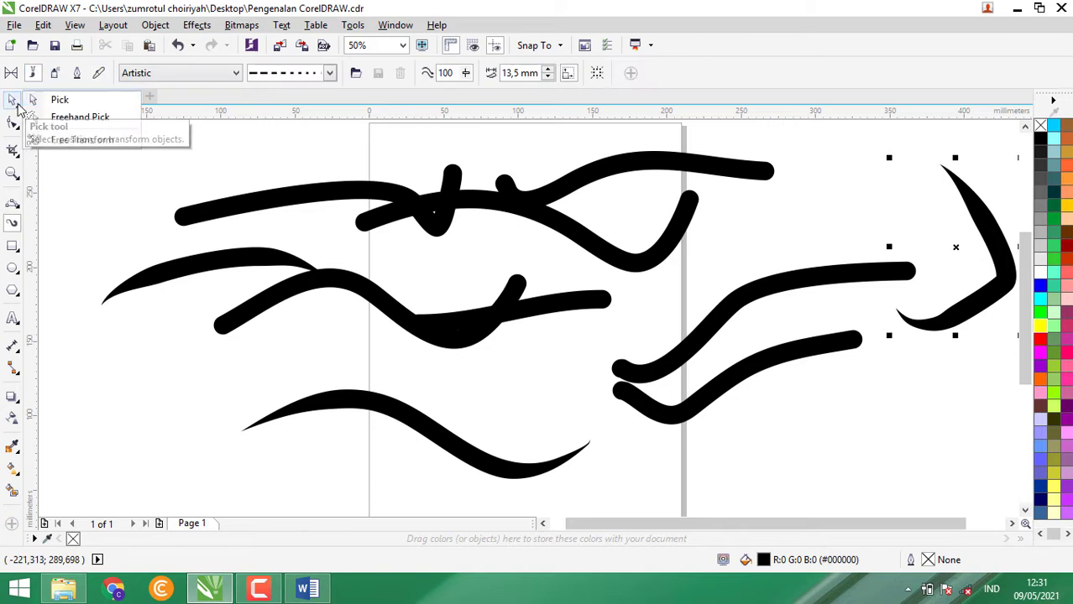
pyautogui.click(85, 104)
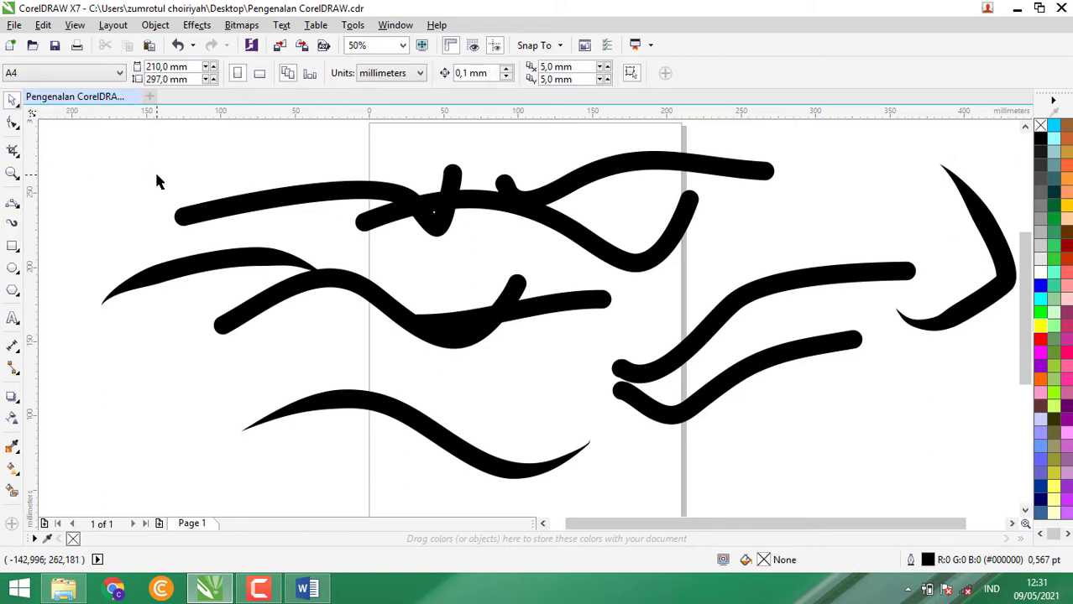
pyautogui.click(13, 225)
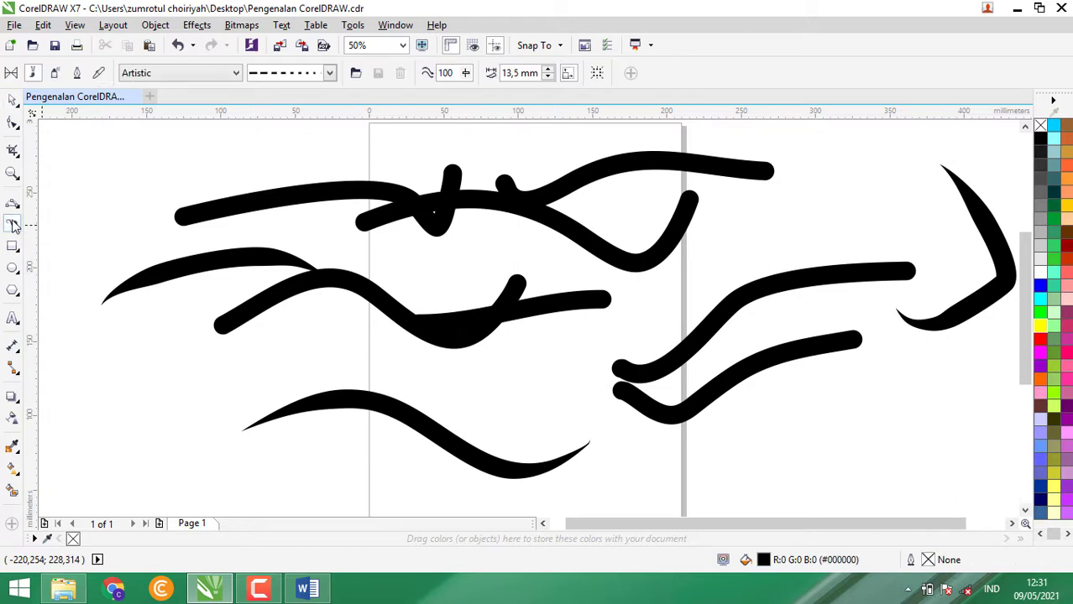
pyautogui.click(55, 75)
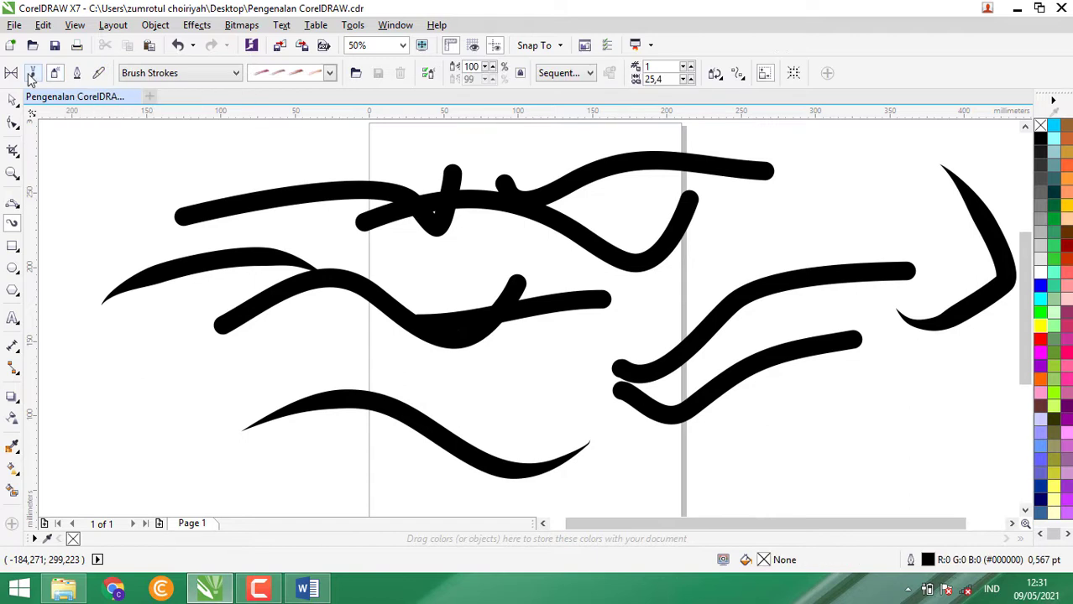
pyautogui.click(31, 76)
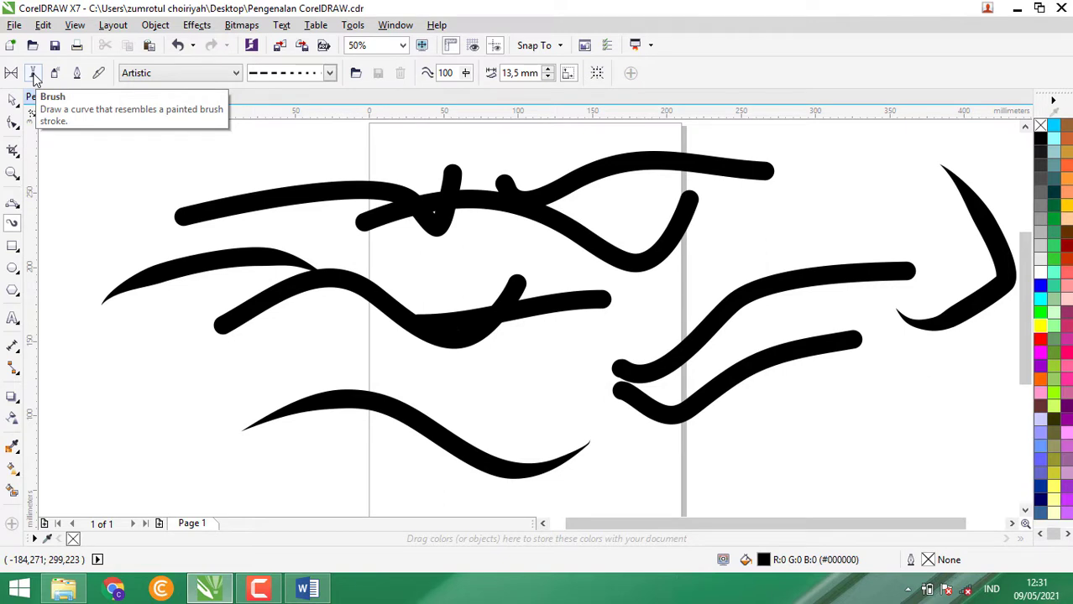
pyautogui.click(76, 73)
pyautogui.click(34, 74)
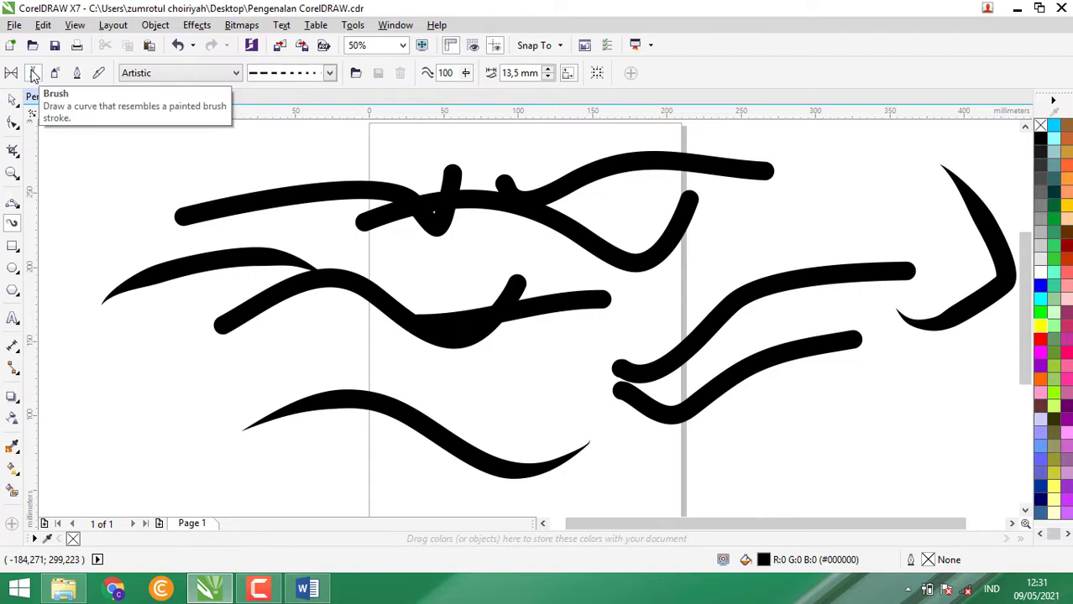
pyautogui.click(78, 74)
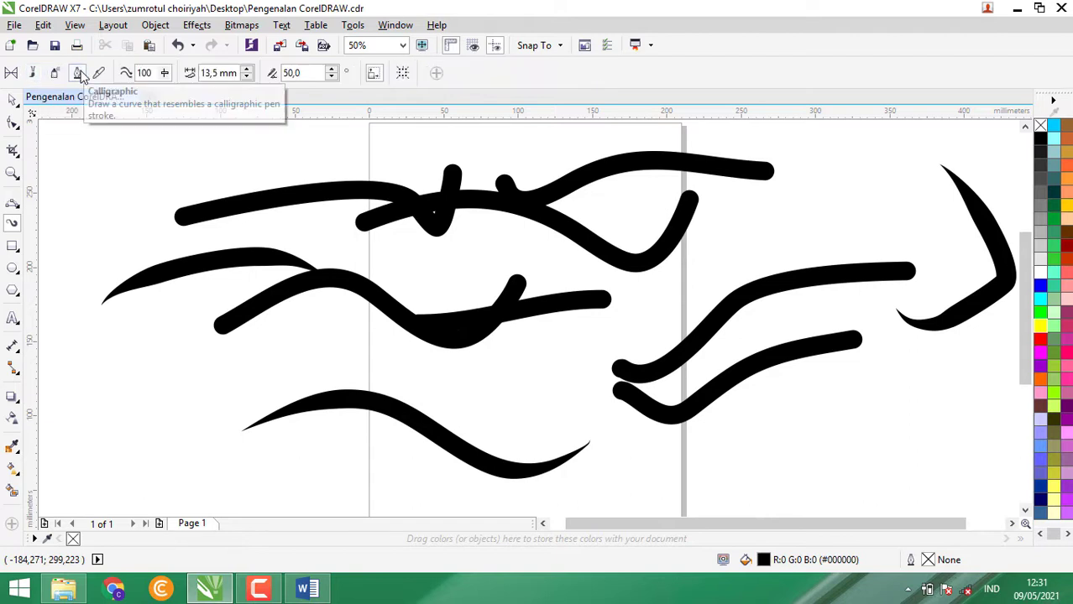
pyautogui.click(99, 74)
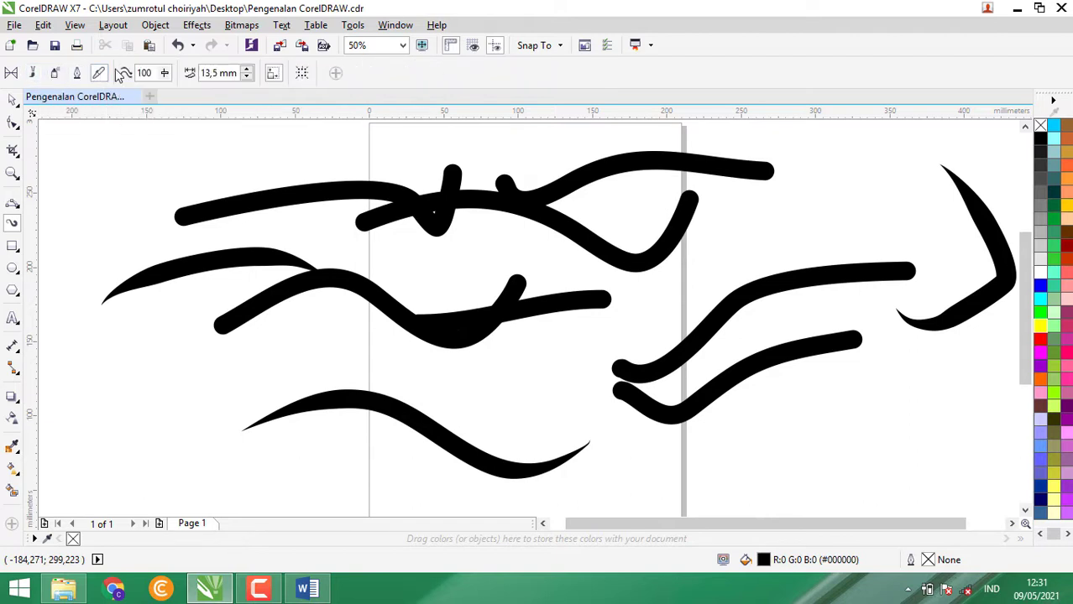
# Select all the artistic strokes and delete them from the drawing
pyautogui.hotkey('ctrl', 'a')
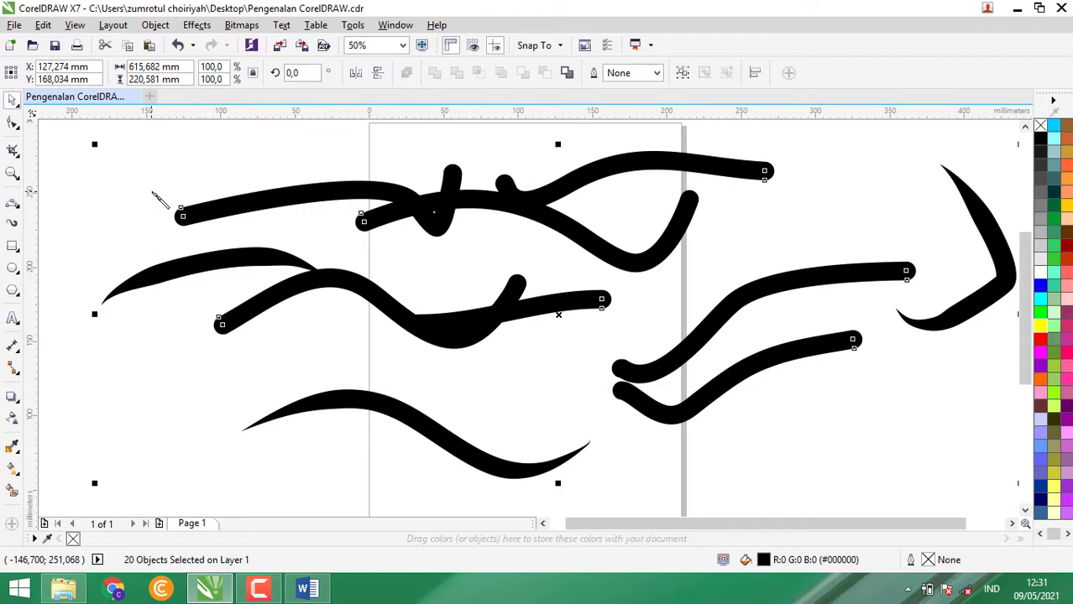
pyautogui.press('Delete')
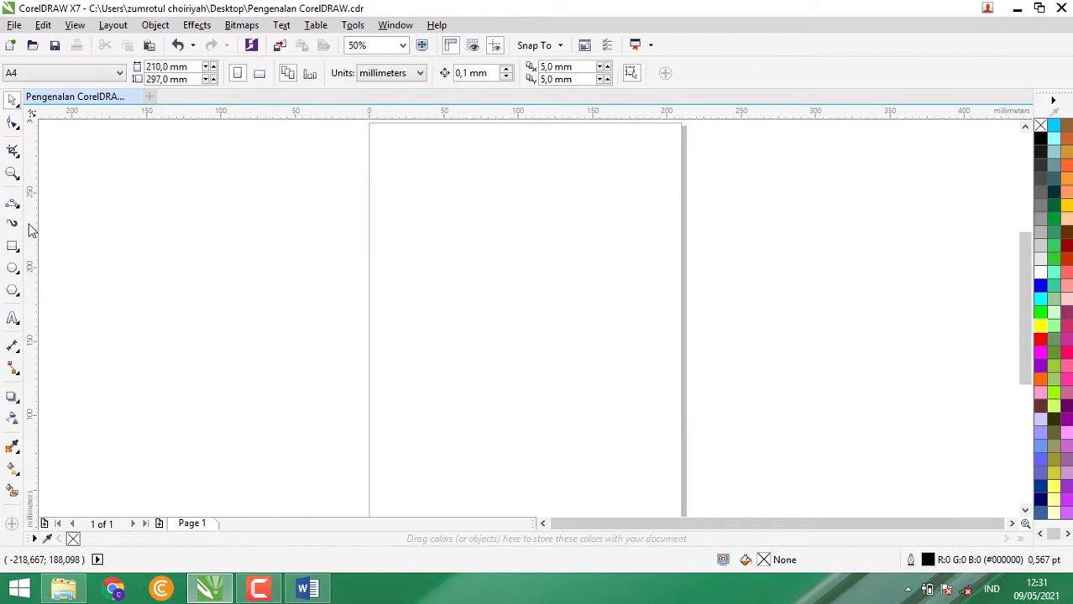
# Draw seven rectangles of varied proportions on and around the page, several overlapping, including a narrow one about 150 by 16 mm
pyautogui.click(13, 223)
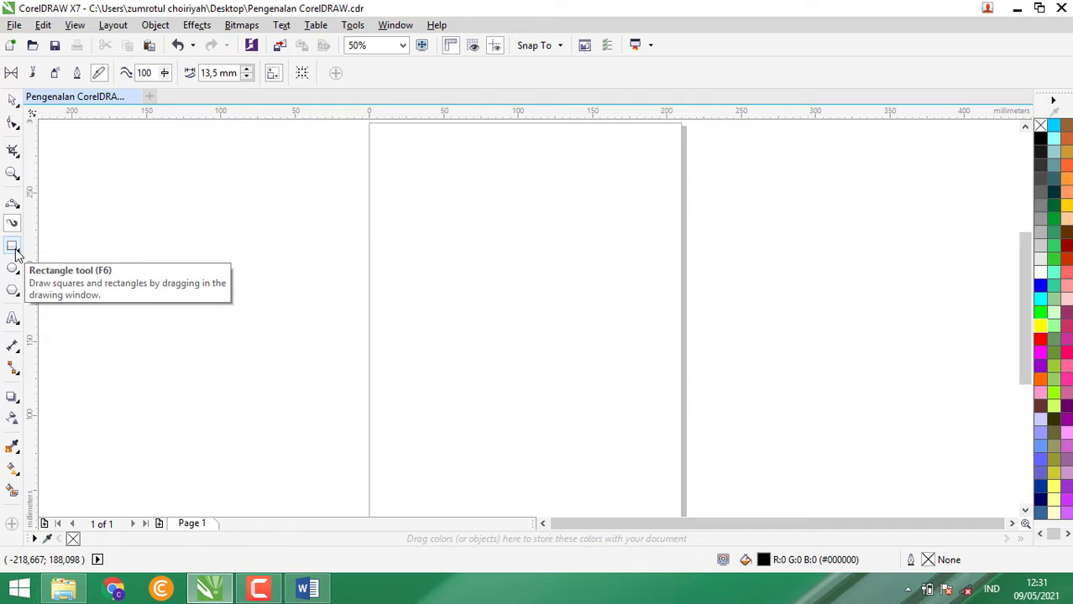
pyautogui.click(17, 251)
pyautogui.click(12, 246)
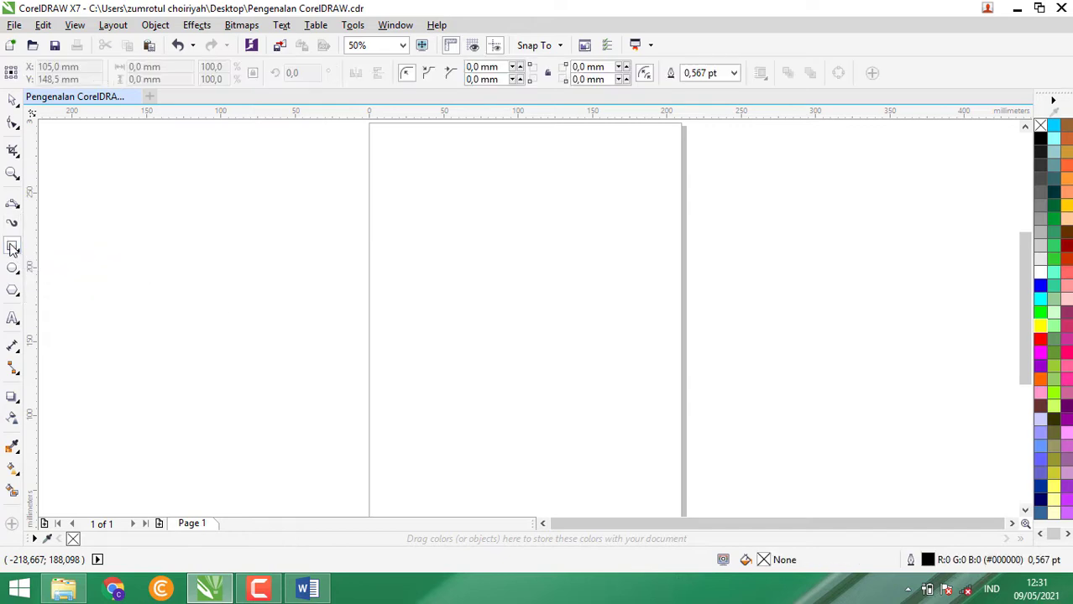
pyautogui.moveTo(255, 151); pyautogui.dragTo(534, 333)
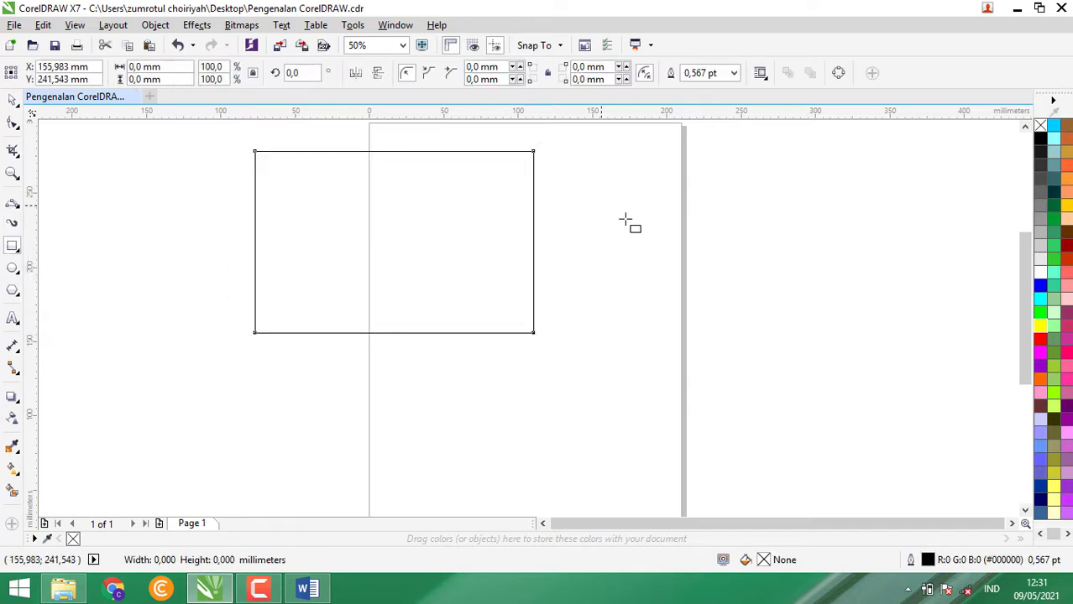
pyautogui.moveTo(601, 205); pyautogui.dragTo(775, 333)
pyautogui.moveTo(891, 249); pyautogui.dragTo(729, 334)
pyautogui.moveTo(457, 391)
pyautogui.mouseDown()
pyautogui.moveTo(606, 417)
pyautogui.moveTo(681, 414)
pyautogui.mouseUp()
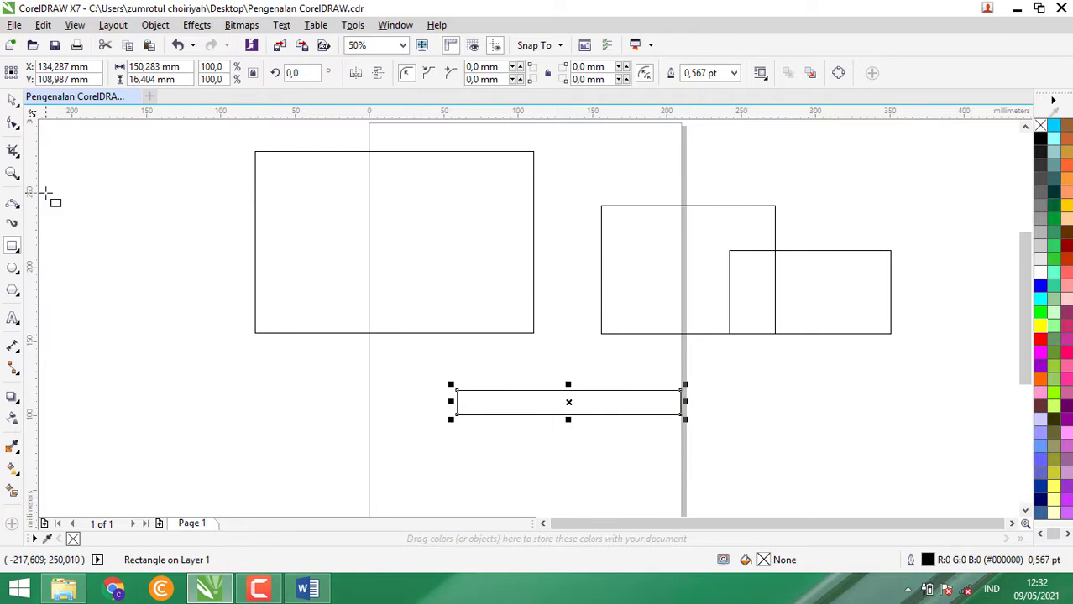
pyautogui.click(14, 246)
pyautogui.moveTo(149, 151); pyautogui.dragTo(250, 274)
pyautogui.moveTo(113, 255); pyautogui.dragTo(287, 396)
pyautogui.moveTo(347, 260); pyautogui.dragTo(445, 385)
# Select all the rectangles and delete them from the drawing
pyautogui.hotkey('ctrl', 'a')
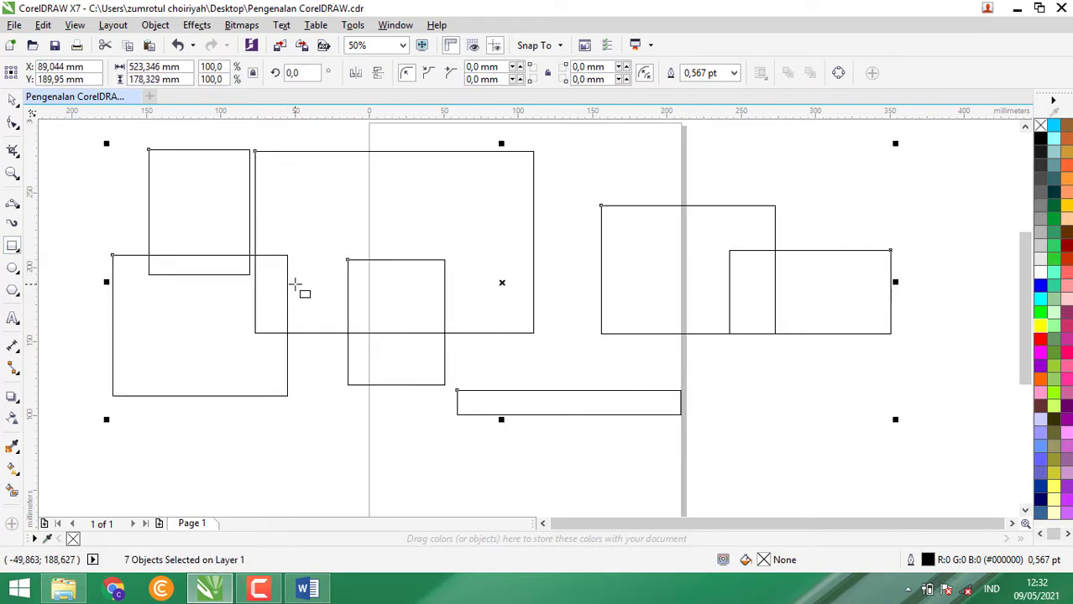
pyautogui.press('Delete')
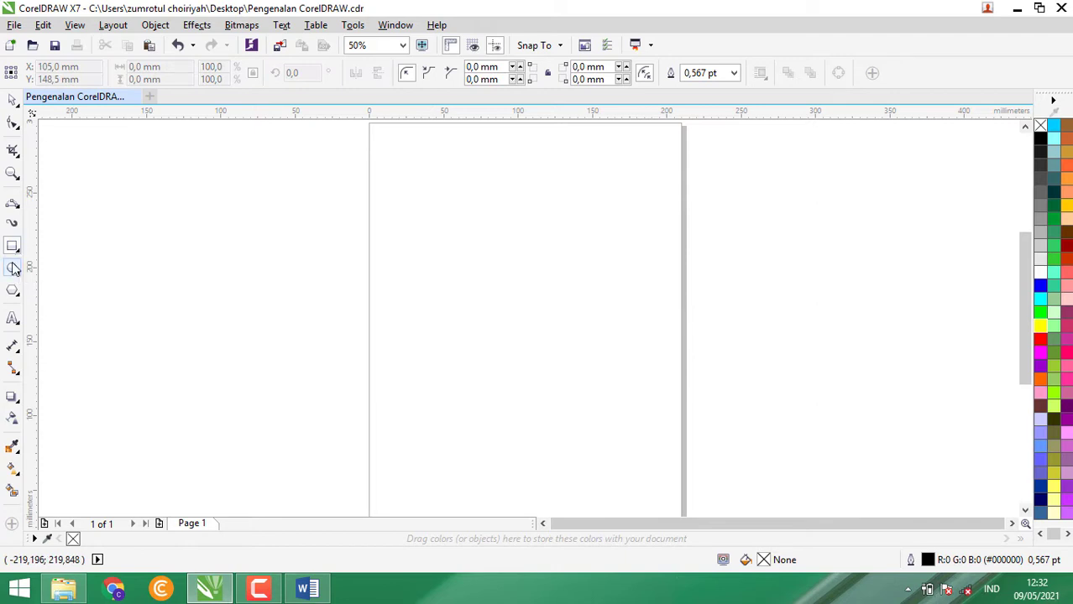
# Draw three separate ellipses in a row across the page, with the rightmost about 159 by 57 mm
pyautogui.click(13, 268)
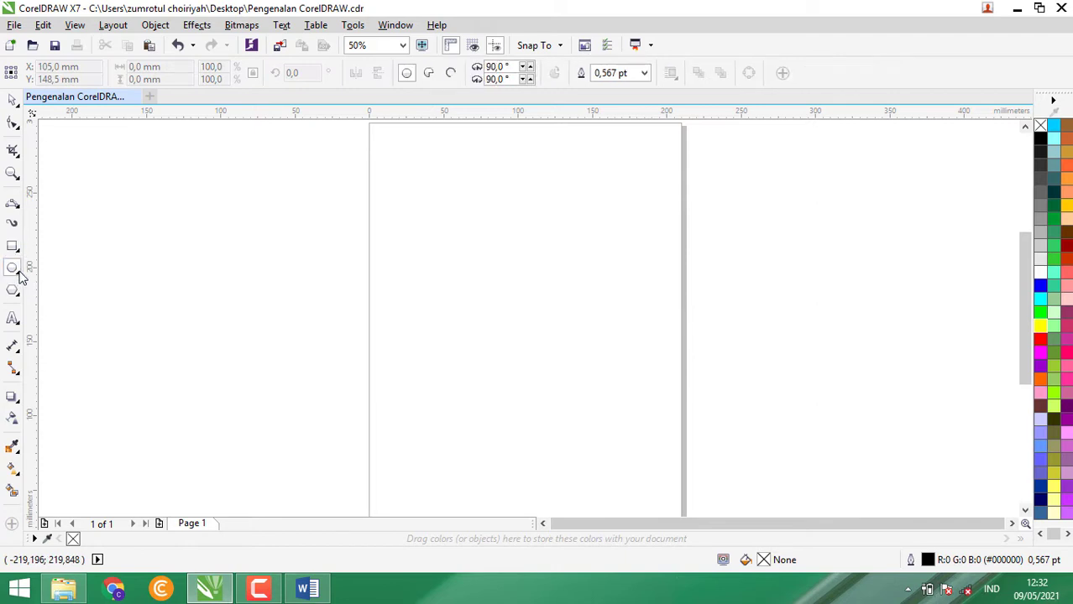
pyautogui.click(21, 277)
pyautogui.moveTo(175, 200); pyautogui.dragTo(372, 324)
pyautogui.moveTo(442, 234); pyautogui.dragTo(582, 360)
pyautogui.moveTo(614, 231); pyautogui.dragTo(854, 319)
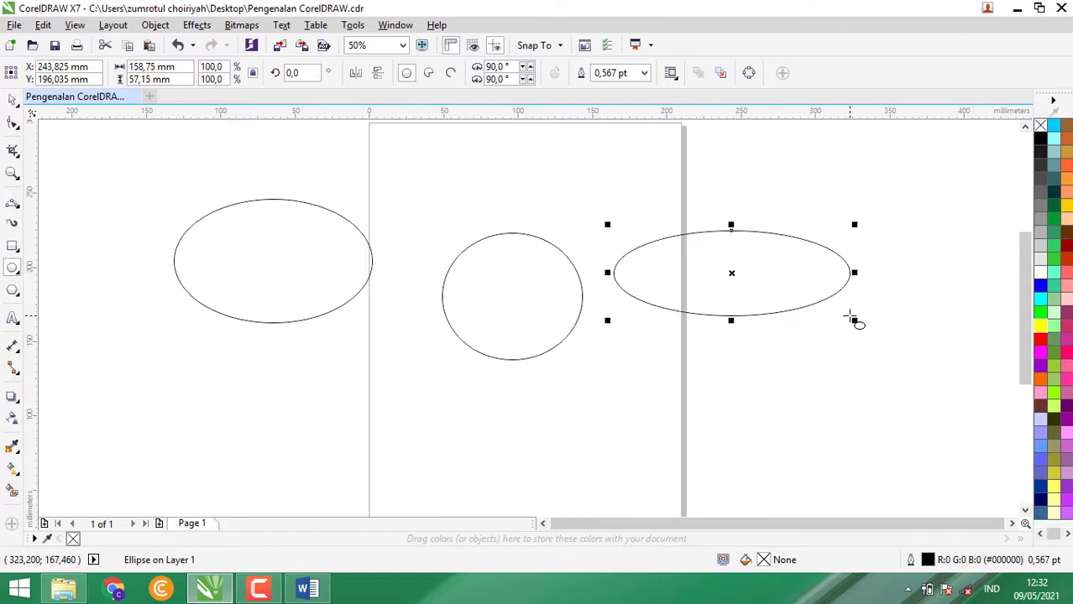
# Add a circle about 103 mm across and two ellipses about 101 by 84 mm and 185 by 79 mm, overlapping the existing ellipses
pyautogui.moveTo(166, 287); pyautogui.dragTo(317, 364)
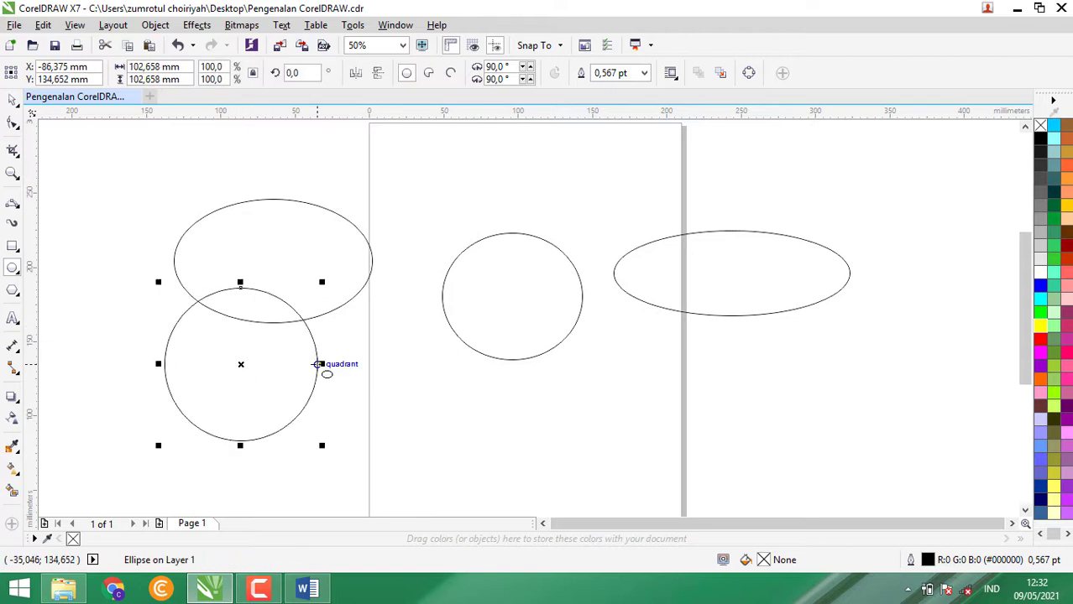
pyautogui.moveTo(465, 182); pyautogui.dragTo(615, 305)
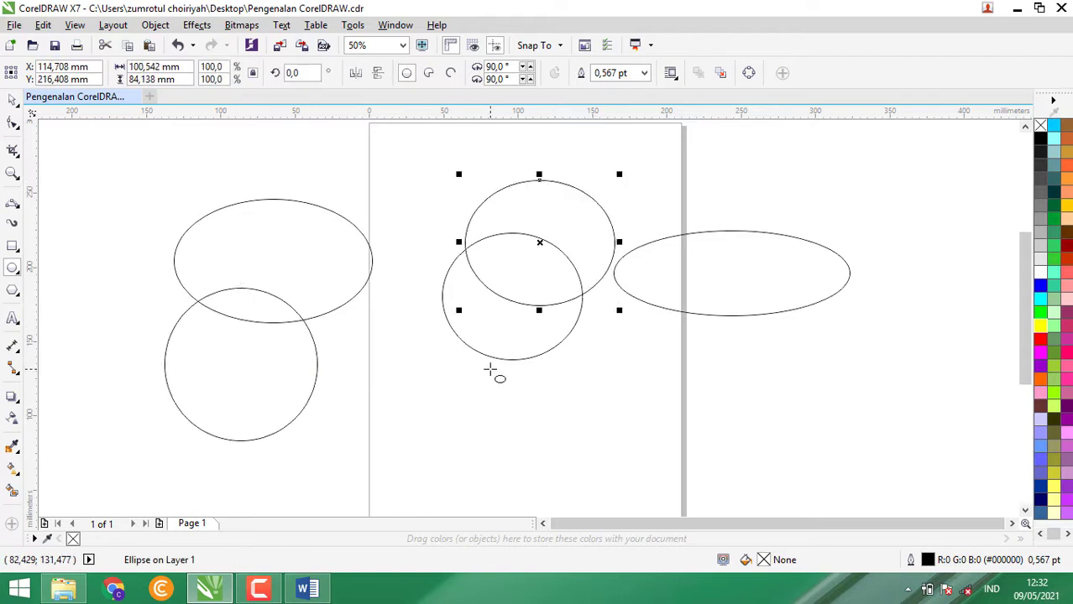
pyautogui.moveTo(491, 370); pyautogui.dragTo(630, 432)
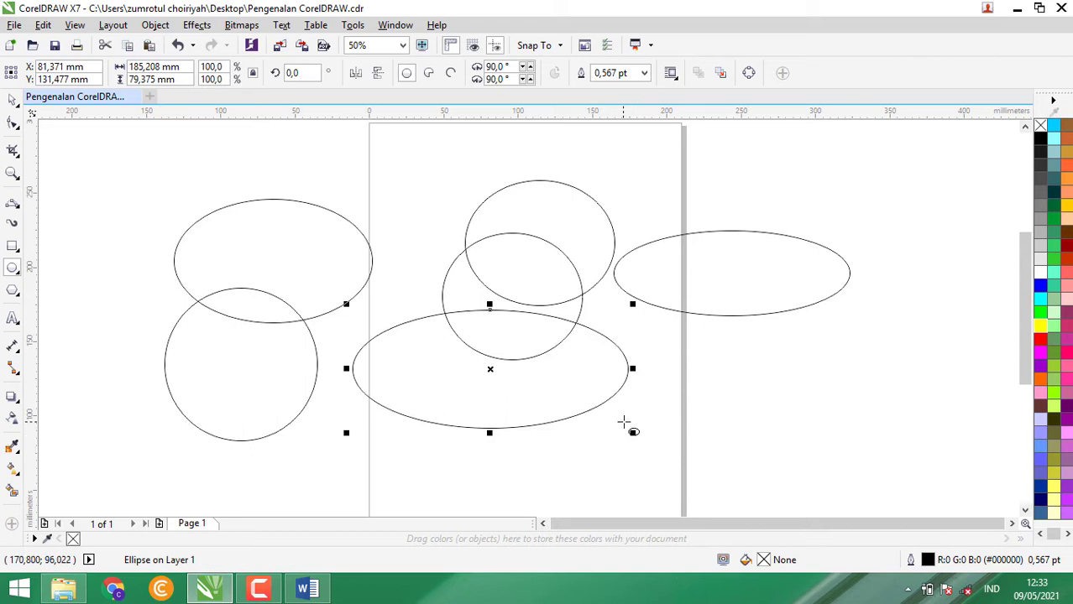
# Enlarge the lower ellipse to about 240 by 103 mm, filled yellow, and add a concentric red copy about 220 by 94 mm
pyautogui.moveTo(632, 432); pyautogui.dragTo(673, 468)
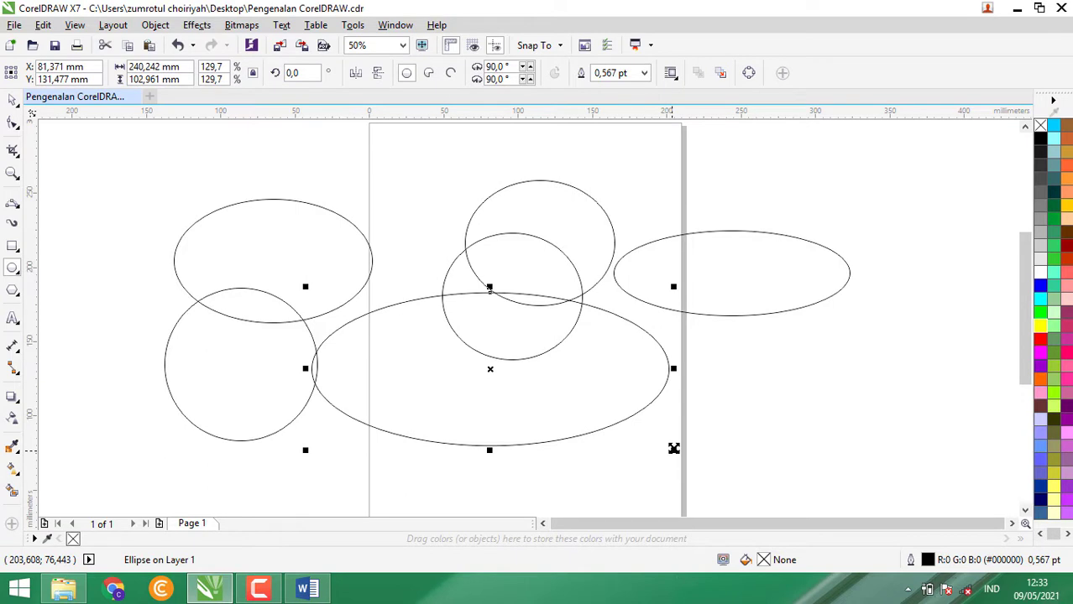
pyautogui.click(1042, 330)
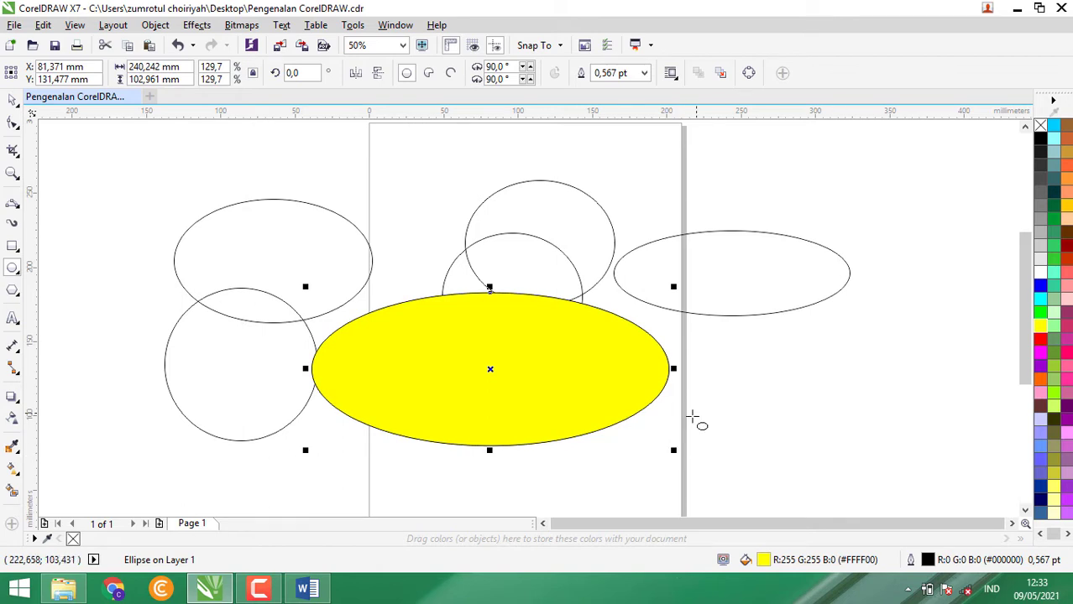
pyautogui.moveTo(672, 450); pyautogui.dragTo(666, 441)
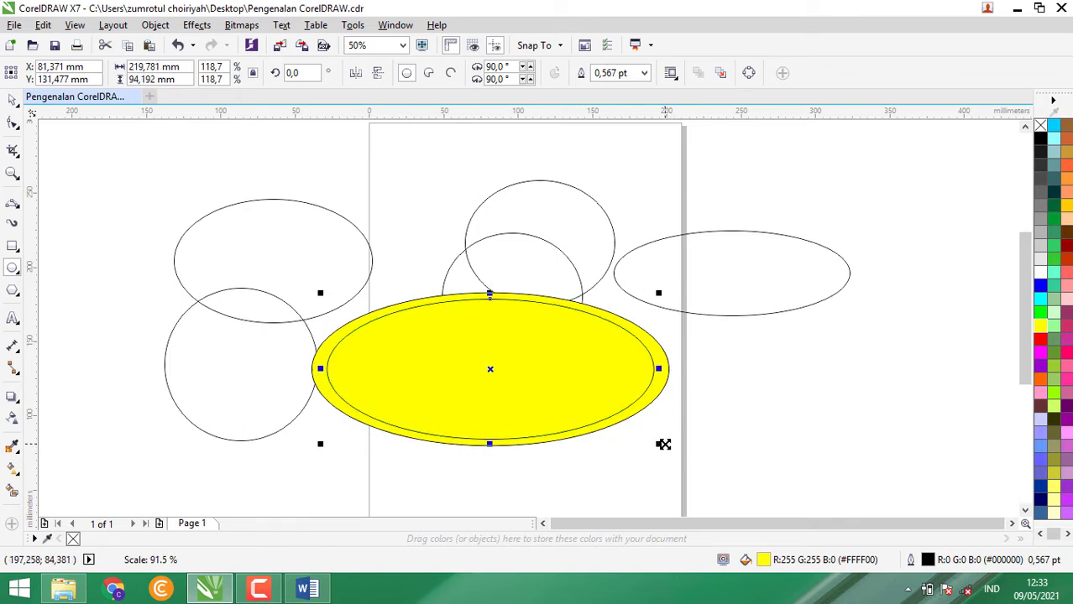
pyautogui.click(1040, 338)
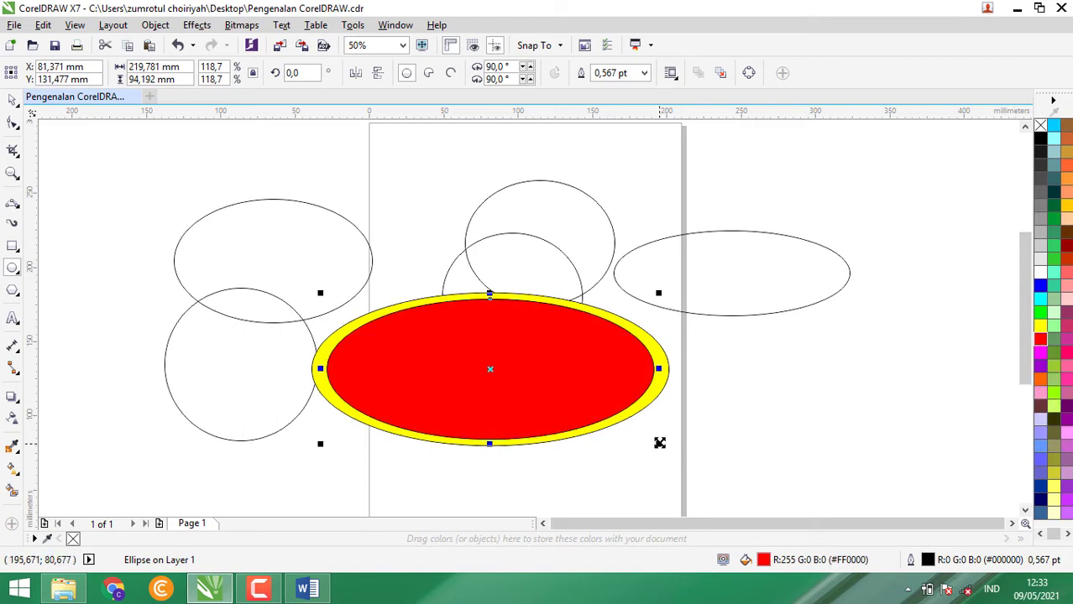
# Add two smaller concentric copies inside the red ellipse: about 193 by 83 mm filled yellow and about 161 by 69 mm filled red
pyautogui.moveTo(659, 444)
pyautogui.mouseDown()
pyautogui.moveTo(579, 434)
pyautogui.moveTo(642, 433)
pyautogui.mouseUp()
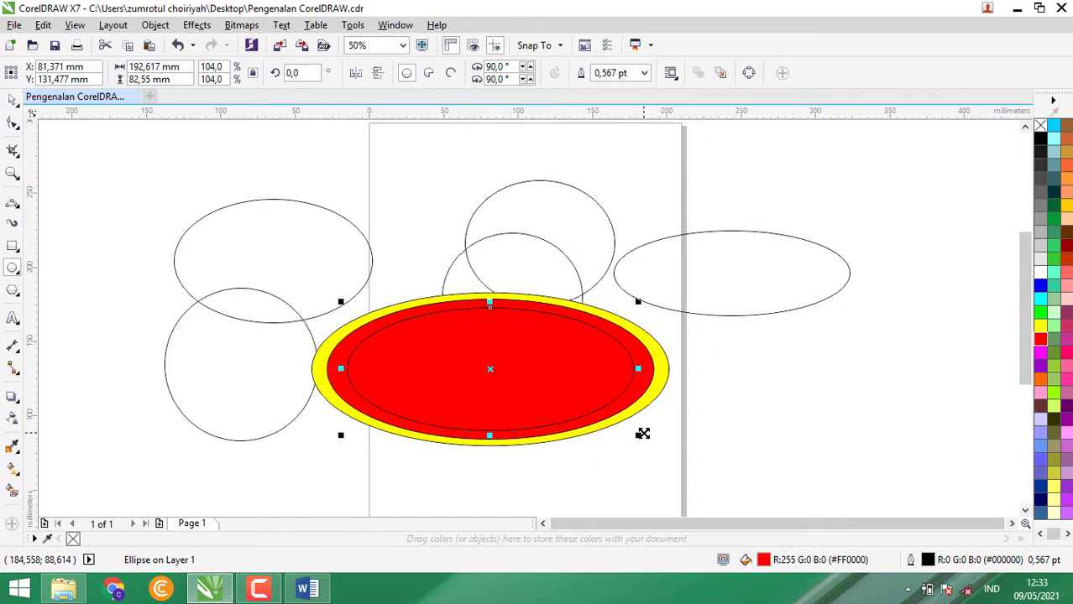
pyautogui.click(1041, 326)
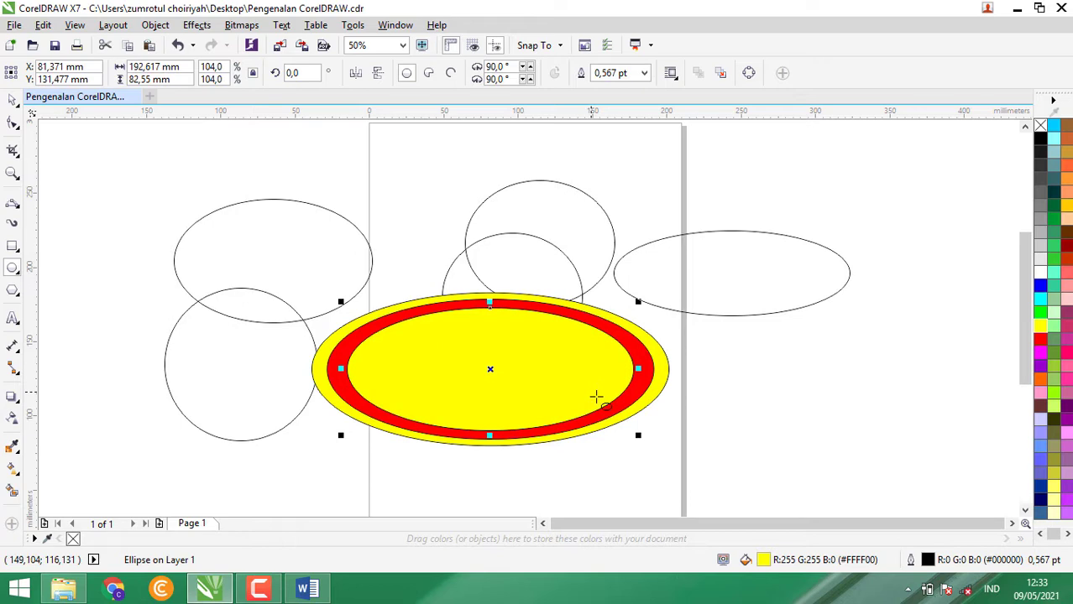
pyautogui.moveTo(638, 435); pyautogui.dragTo(626, 426)
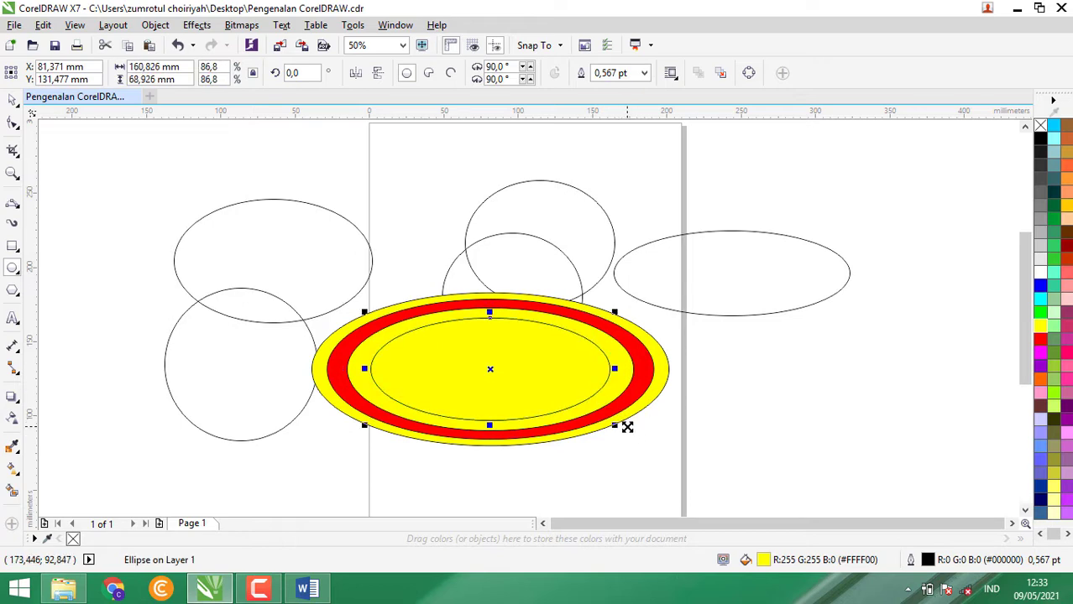
pyautogui.click(1040, 340)
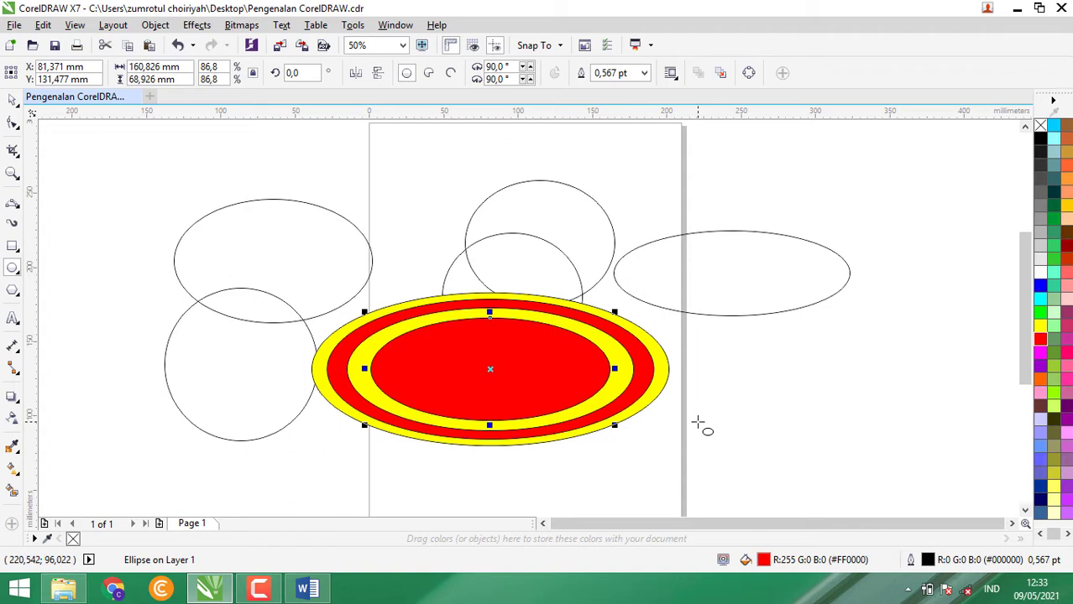
pyautogui.press('Escape')
# Select the four concentric yellow and red ellipses together and remove their outlines
pyautogui.click(12, 101)
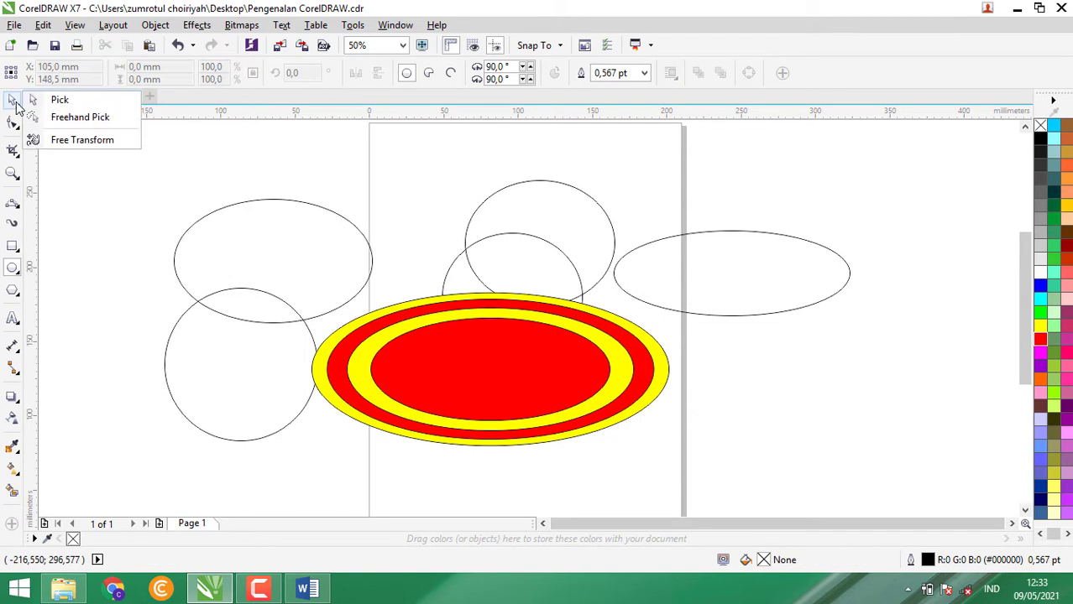
pyautogui.click(50, 99)
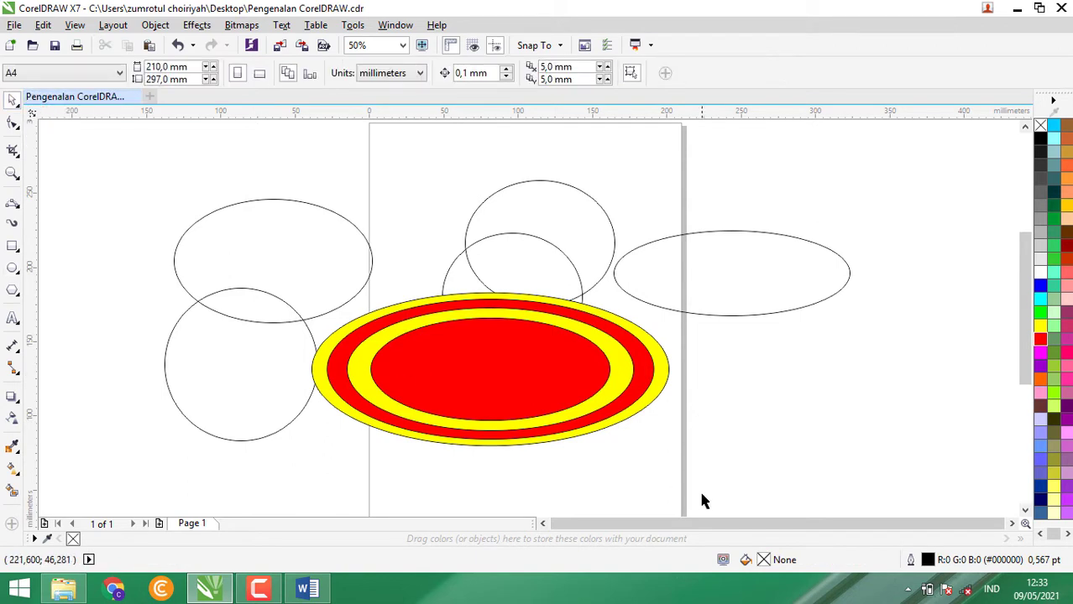
pyautogui.moveTo(701, 493); pyautogui.dragTo(281, 270)
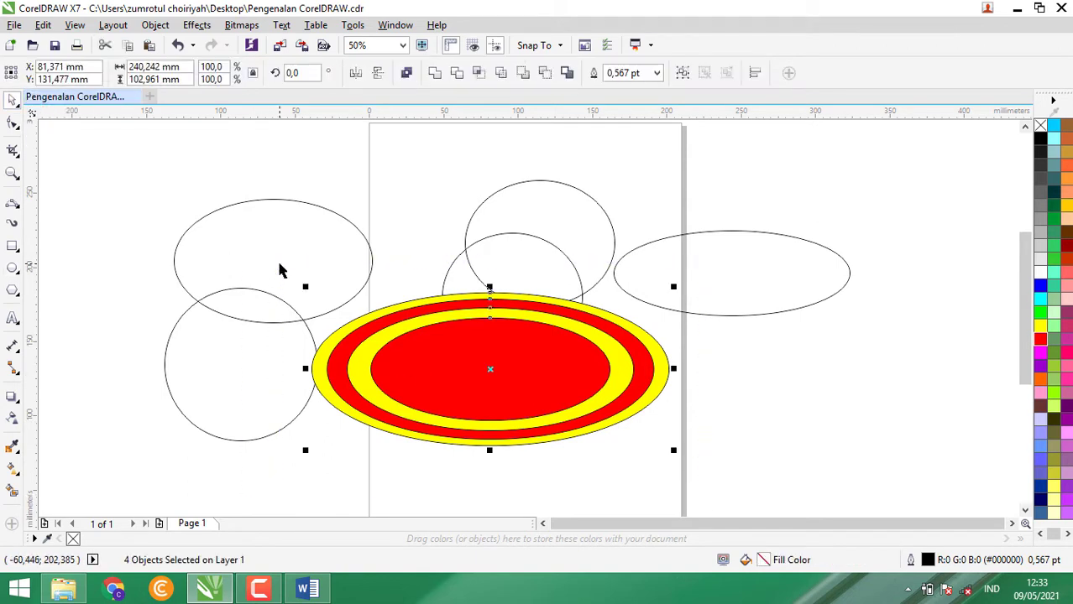
pyautogui.rightClick(1040, 126)
pyautogui.click(760, 379)
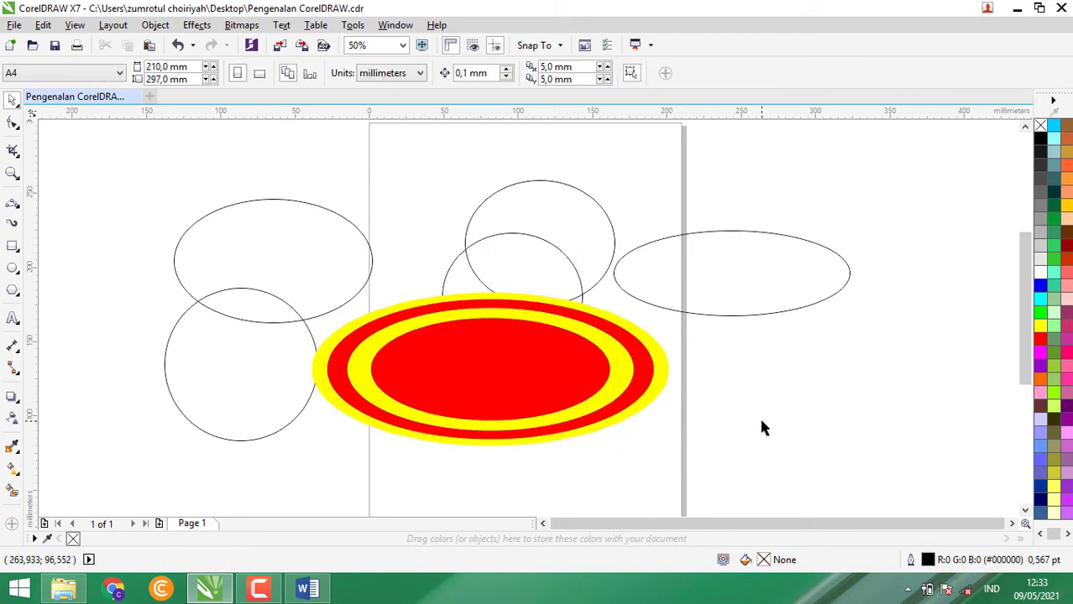
# Move the four concentric ellipses together down and to the right, over the lower part of the page
pyautogui.moveTo(761, 426); pyautogui.dragTo(390, 304)
pyautogui.moveTo(727, 478); pyautogui.dragTo(290, 284)
pyautogui.moveTo(451, 345); pyautogui.dragTo(516, 382)
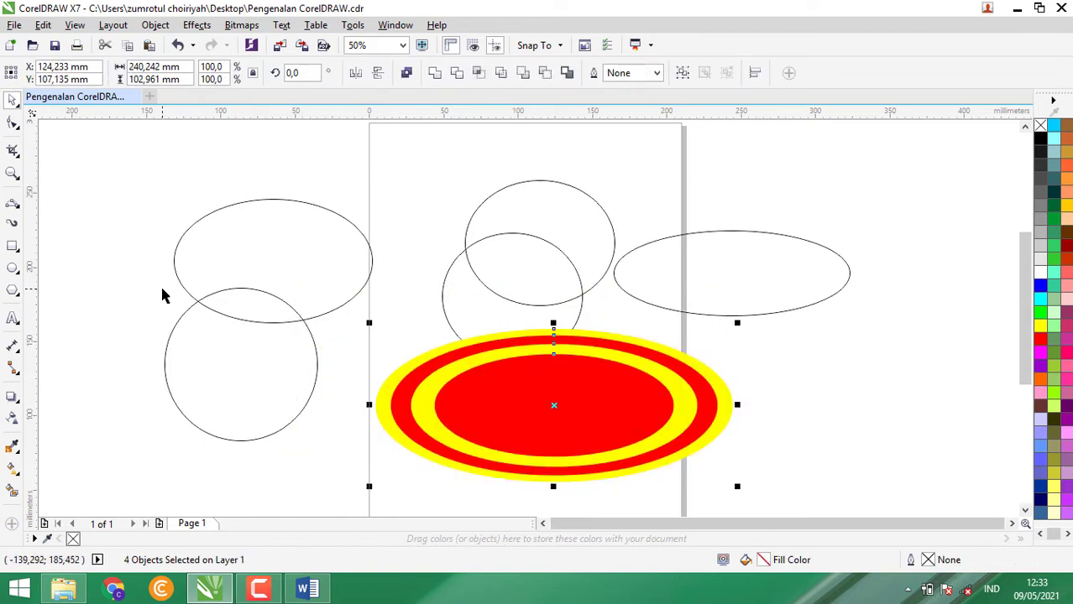
pyautogui.click(68, 142)
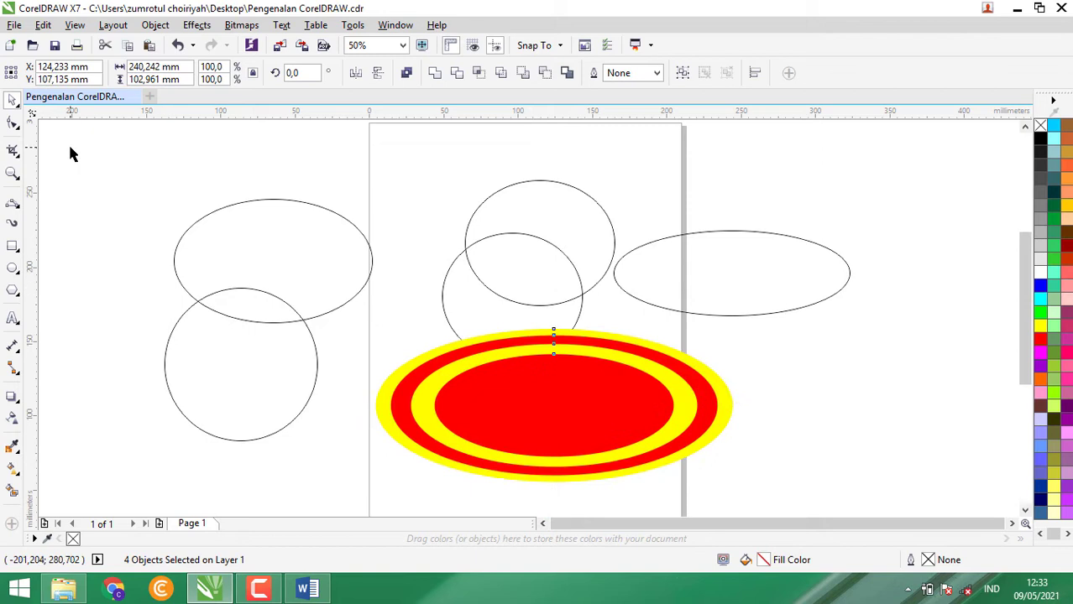
# Draw a narrow tilted 3-point ellipse about 155 by 45 mm across the upper part of the page
pyautogui.click(16, 274)
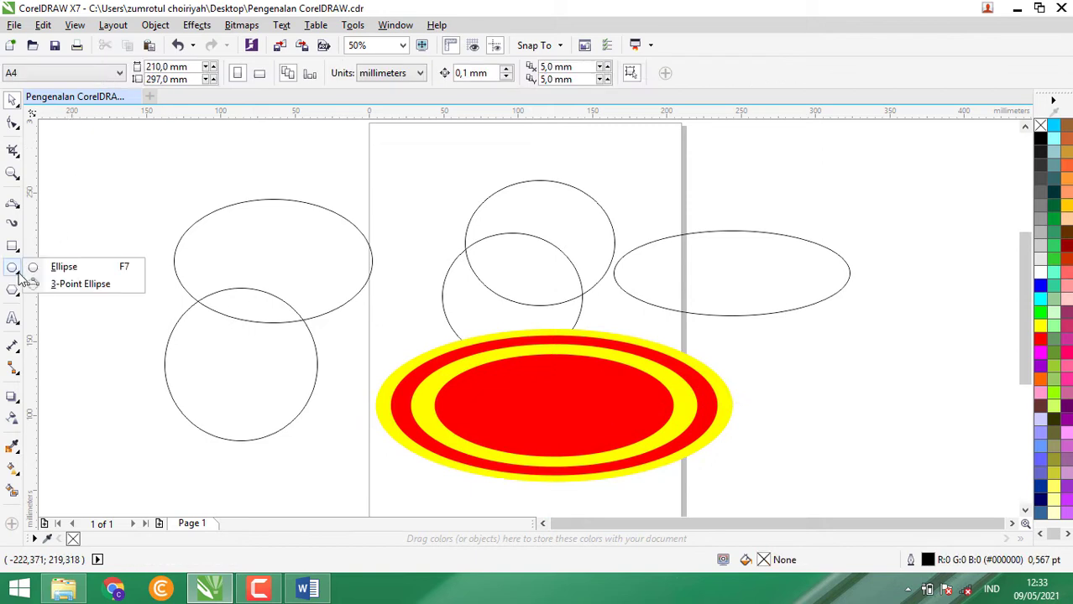
pyautogui.click(61, 286)
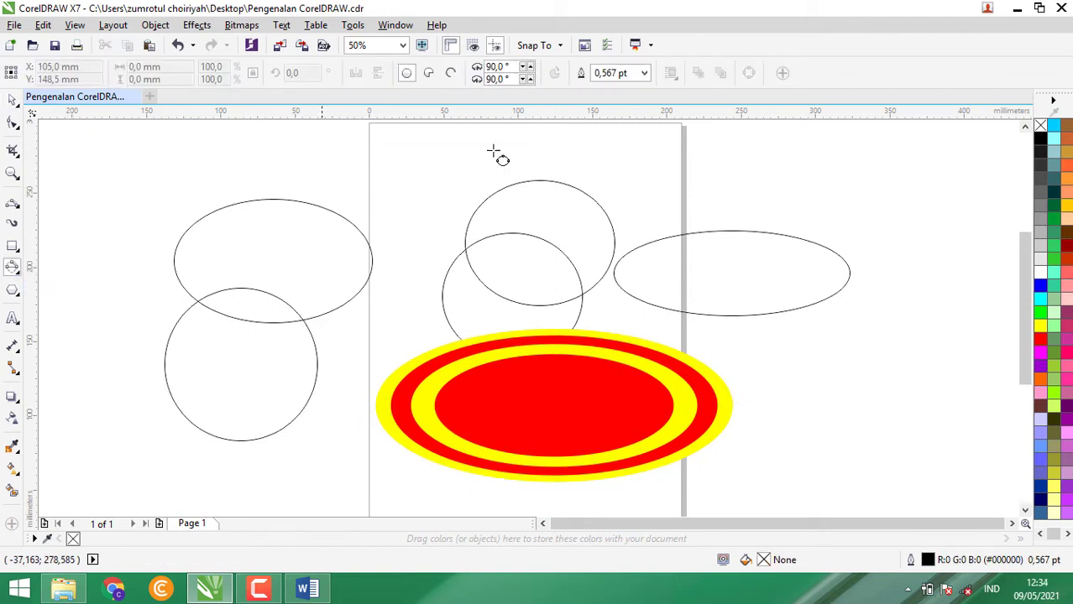
pyautogui.moveTo(382, 177); pyautogui.dragTo(546, 211)
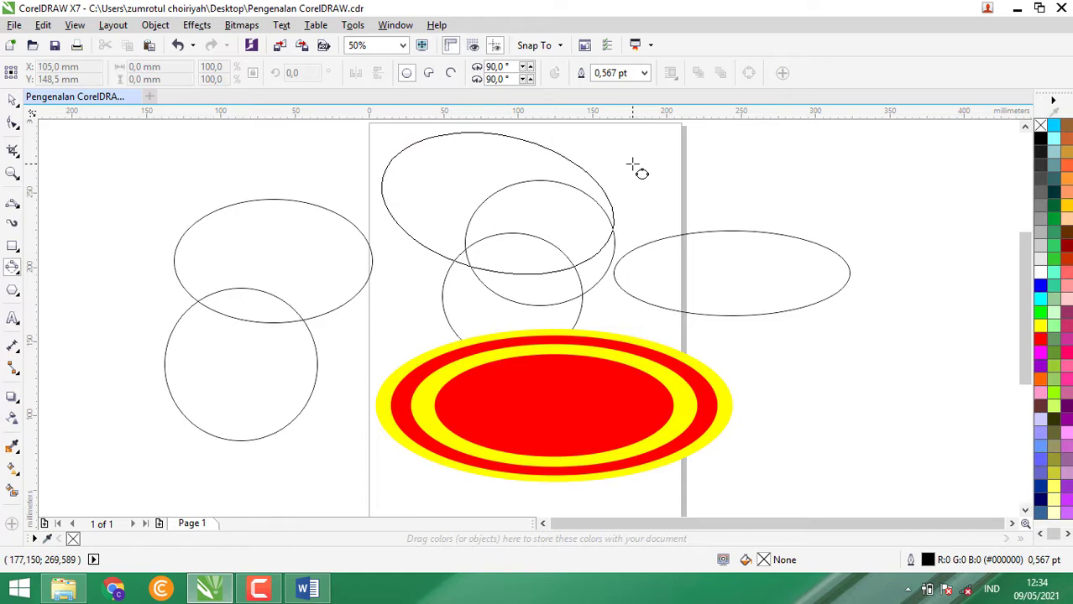
pyautogui.click(636, 258)
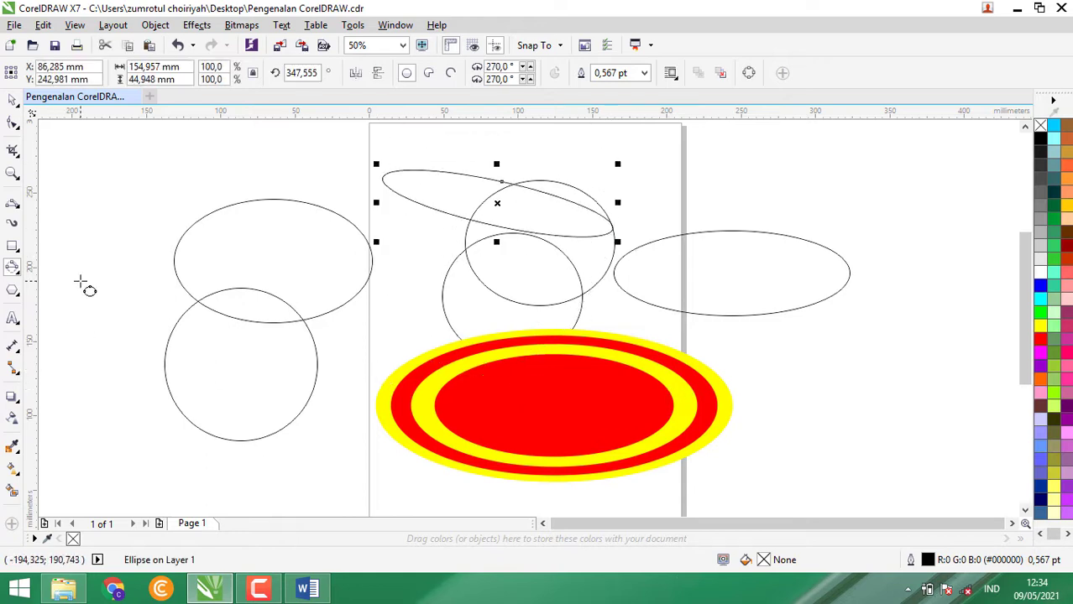
# Draw a nearly circular 3-point ellipse about 114 by 109 mm left of the page and move it over the two ellipses there
pyautogui.moveTo(80, 281); pyautogui.dragTo(86, 443)
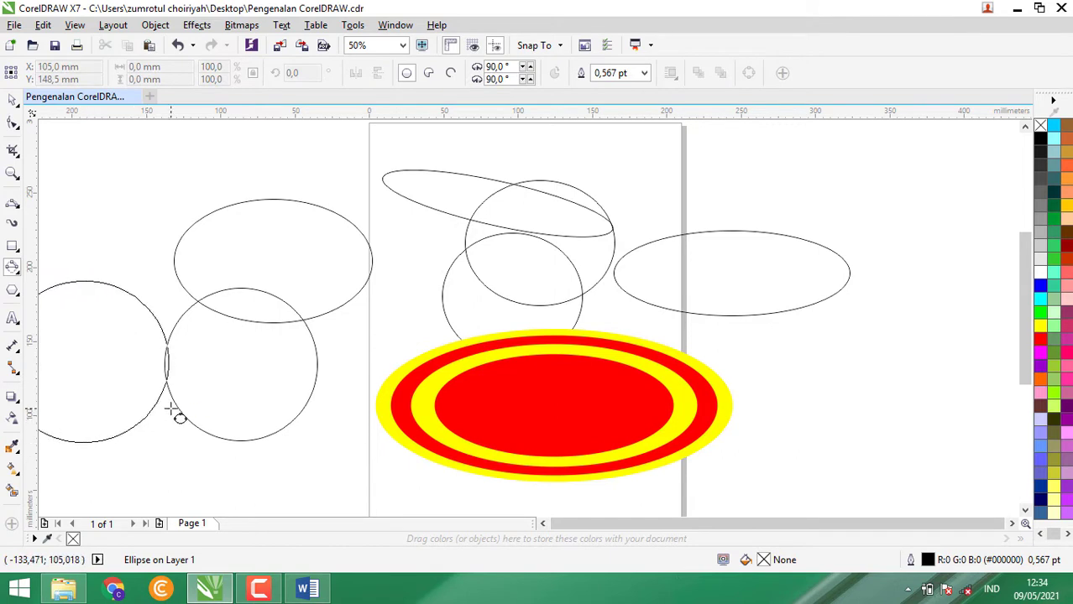
pyautogui.click(172, 411)
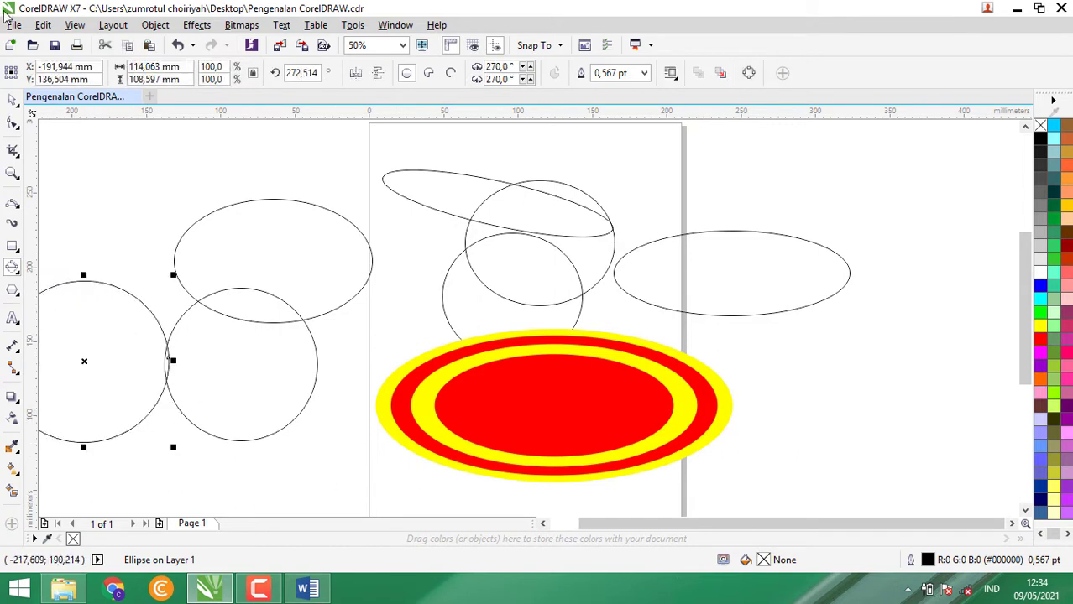
pyautogui.click(13, 99)
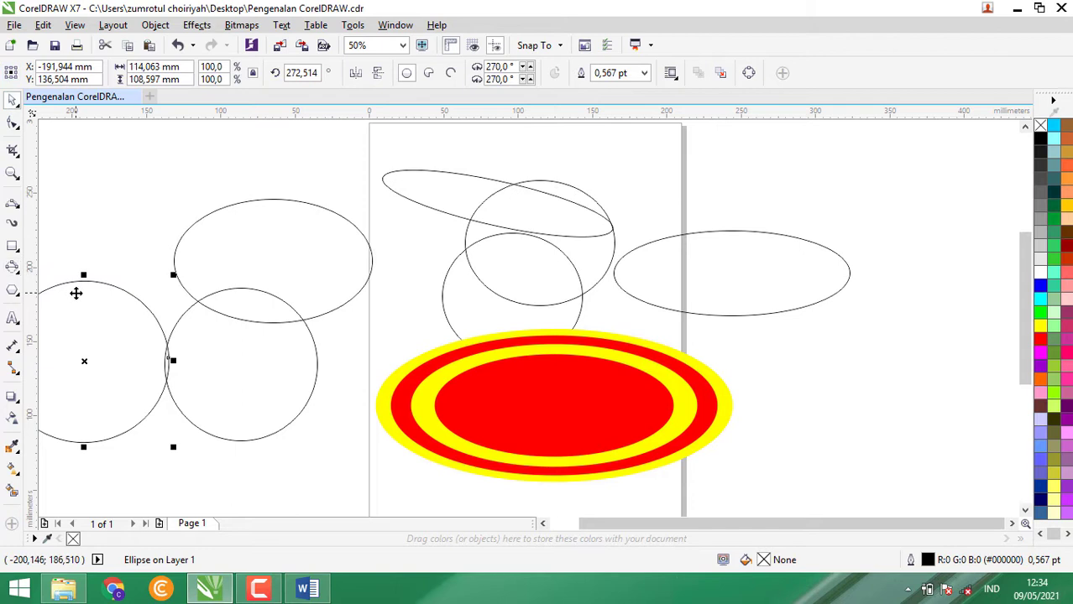
pyautogui.moveTo(77, 292); pyautogui.dragTo(311, 235)
pyautogui.click(128, 235)
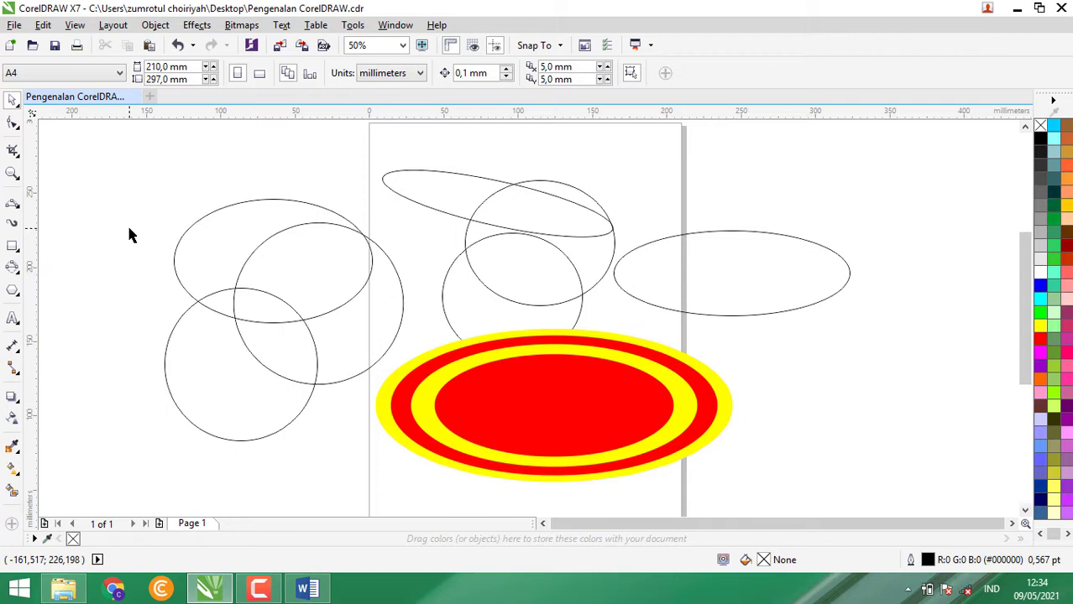
# Draw a large tilted 3-point rectangle running diagonally across the ellipses left of the page
pyautogui.click(17, 273)
pyautogui.click(43, 268)
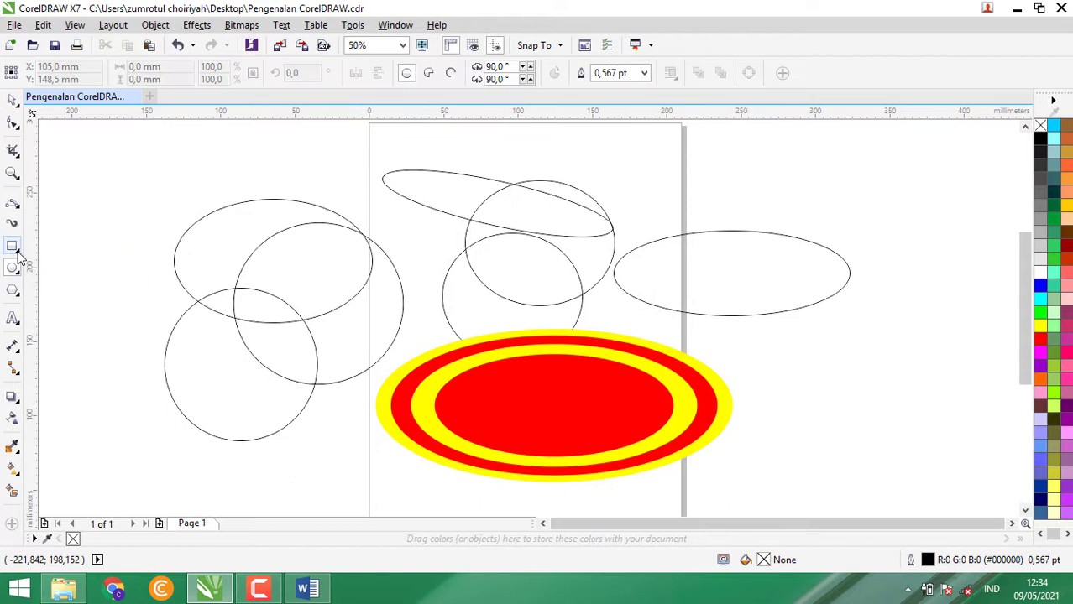
pyautogui.click(18, 254)
pyautogui.click(50, 242)
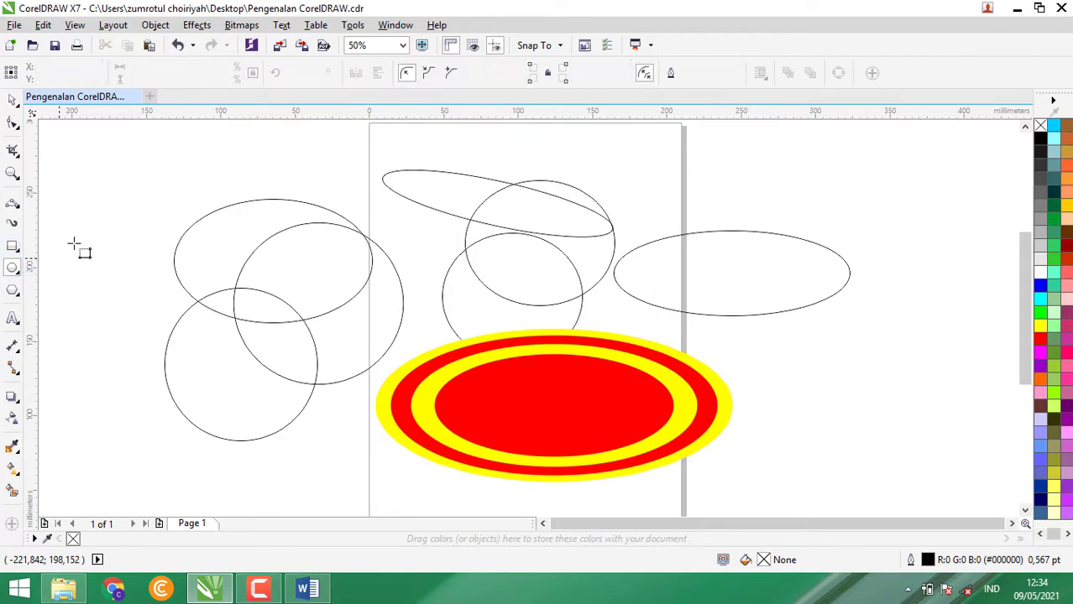
pyautogui.moveTo(109, 148); pyautogui.dragTo(478, 334)
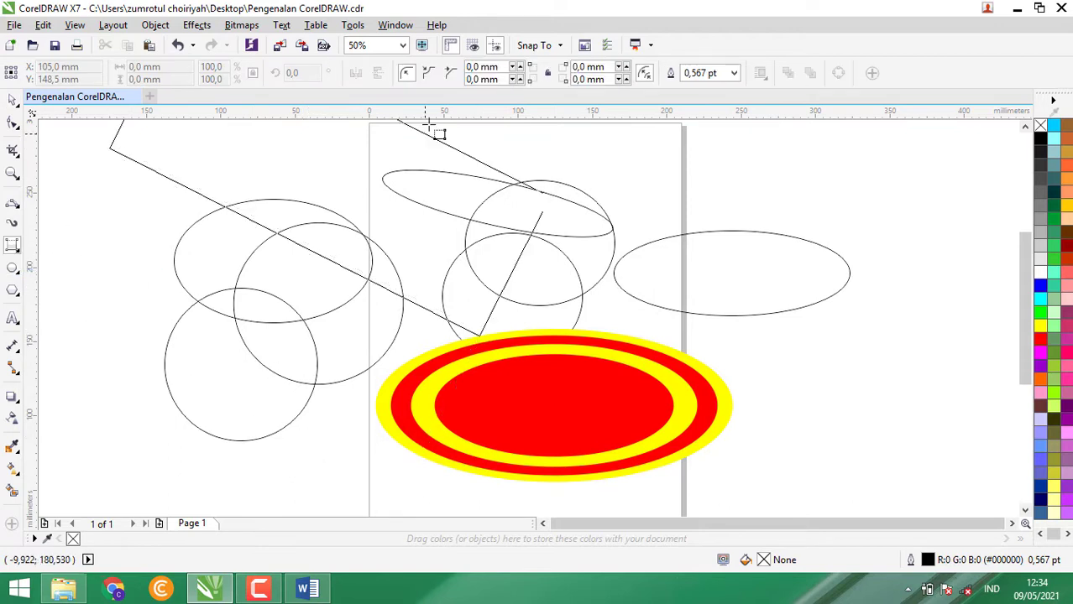
pyautogui.click(325, 373)
# Draw a tilted 3-point rectangle spanning about 202 by 158 mm at the page's right edge, and delete it
pyautogui.moveTo(643, 454); pyautogui.dragTo(908, 406)
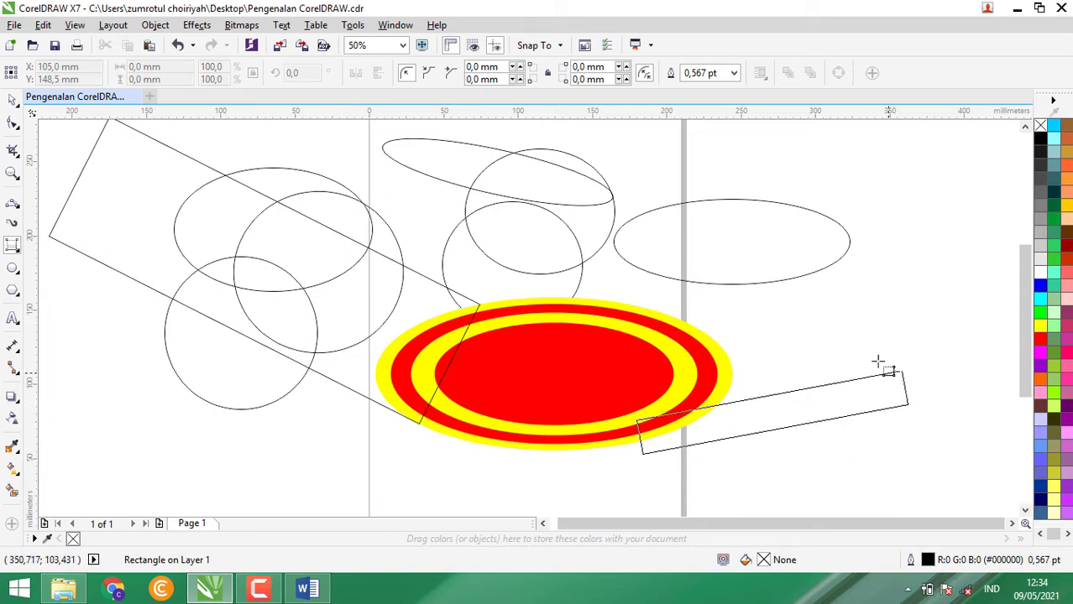
pyautogui.click(822, 232)
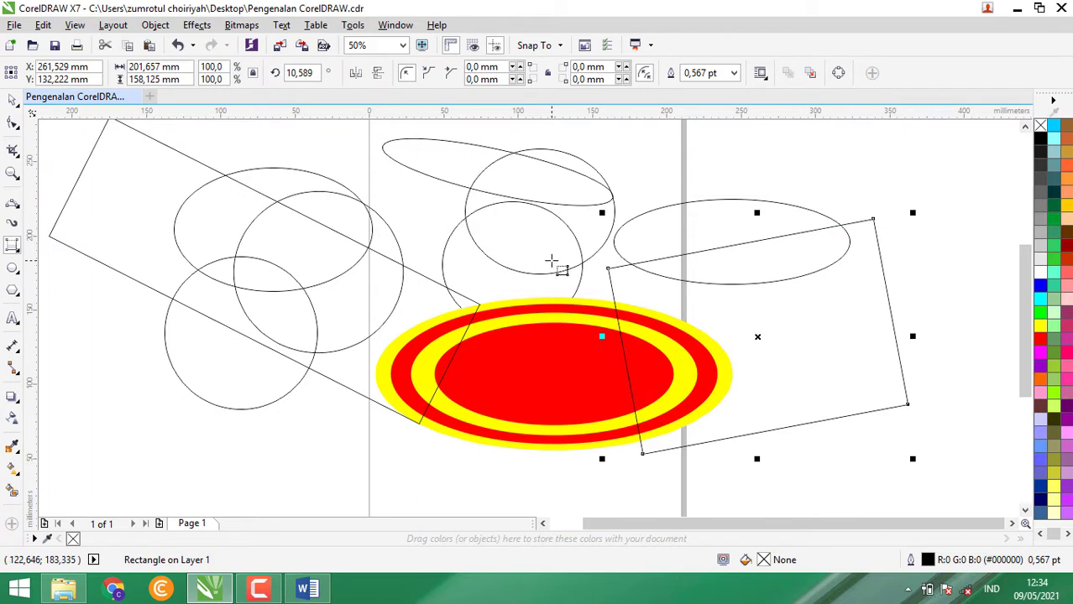
pyautogui.press('Delete')
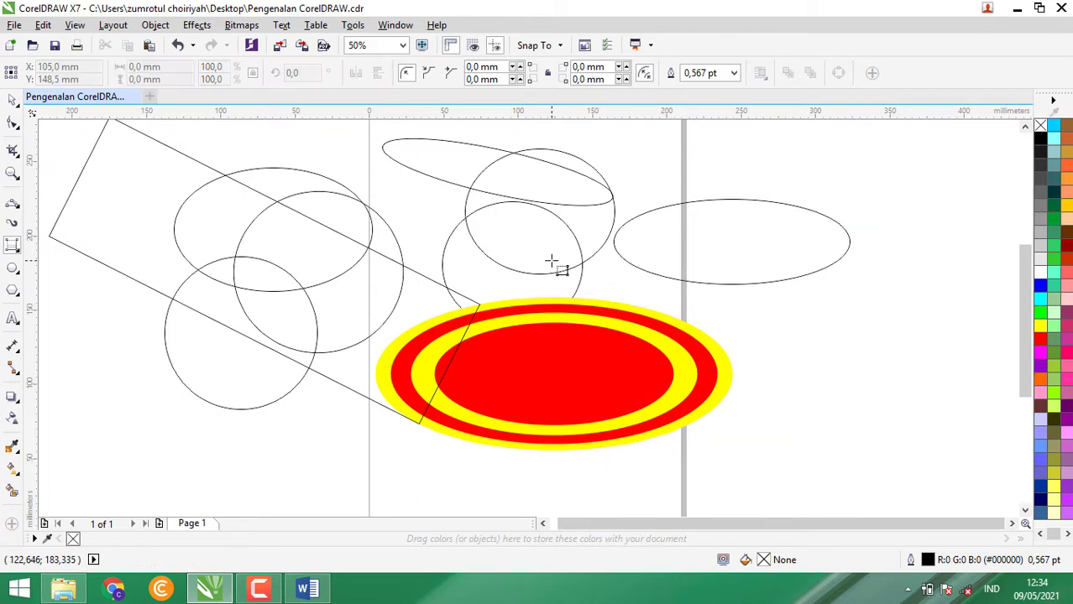
# Draw a five-sided polygon about 85 by 78 mm right of the page, below the wide unfilled ellipse
pyautogui.click(13, 294)
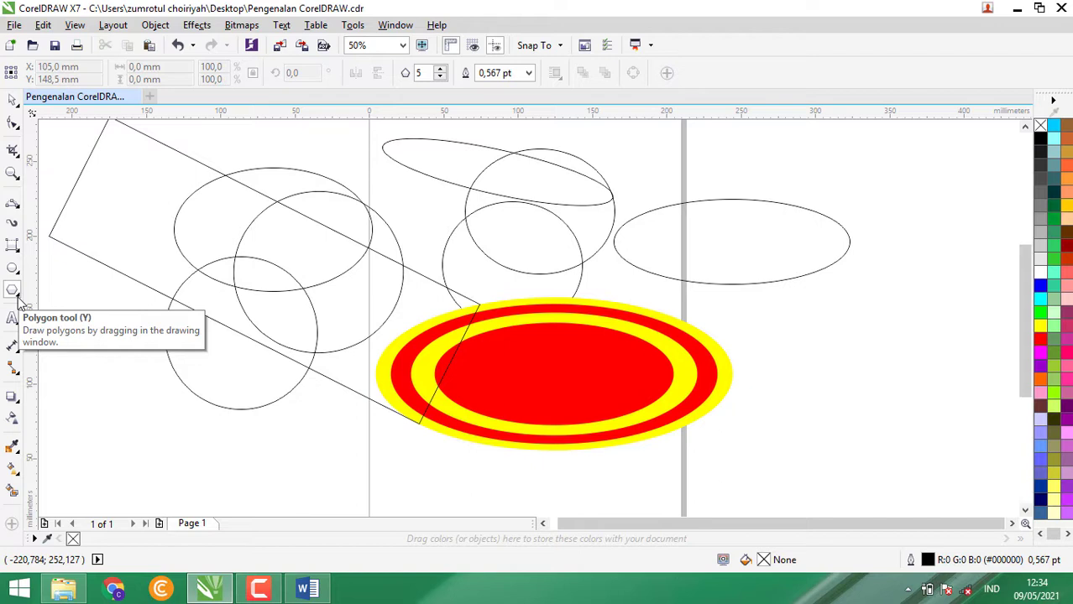
pyautogui.click(13, 291)
pyautogui.moveTo(759, 303); pyautogui.dragTo(893, 438)
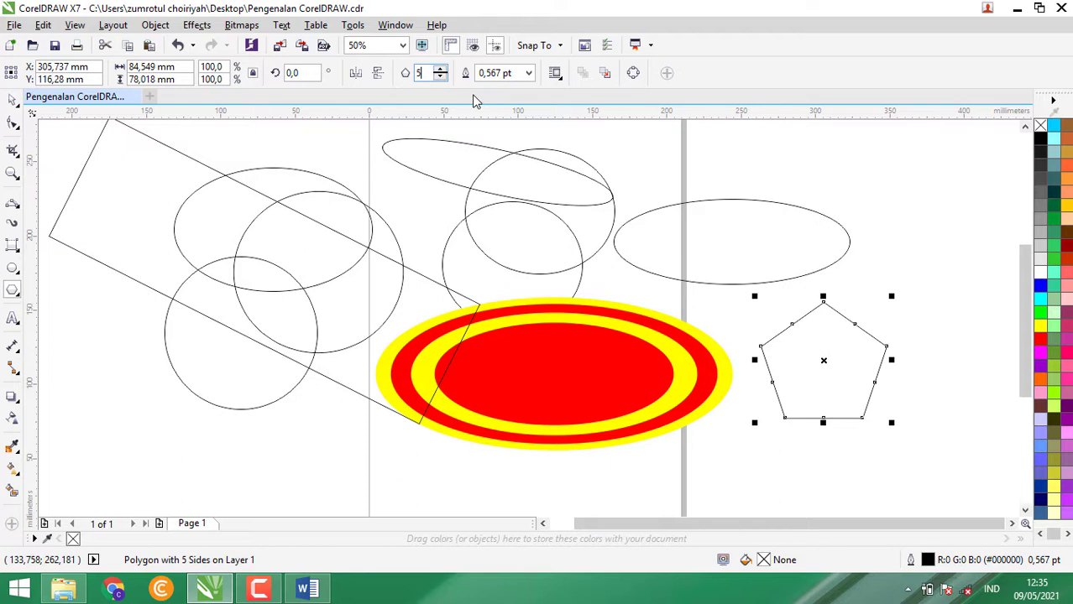
# Increase the polygon's number of sides to 44
pyautogui.press('Up')
pyautogui.press('Up')
pyautogui.press('Up')
pyautogui.press('Up')
pyautogui.press('Up')
pyautogui.press('Up')
pyautogui.press('Up')
pyautogui.press('Up')
pyautogui.press('Up')
pyautogui.press('Up')
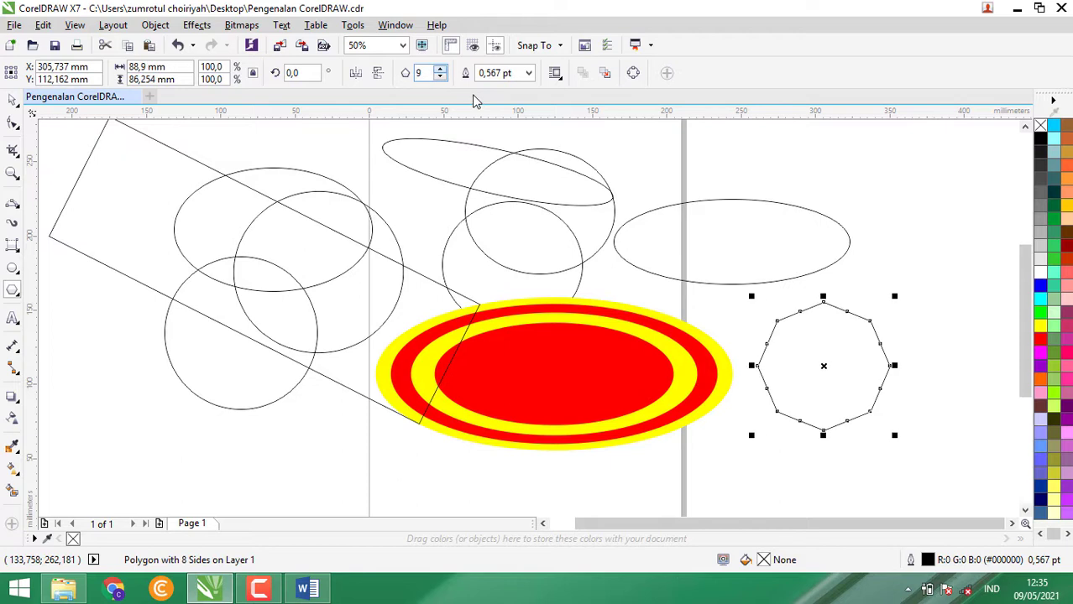
pyautogui.press('Up')
pyautogui.press('Up')
pyautogui.press('Up')
pyautogui.press('Up')
pyautogui.press('Up')
pyautogui.press('Up')
pyautogui.press('Up')
pyautogui.press('Up')
pyautogui.press('Up')
pyautogui.press('Up')
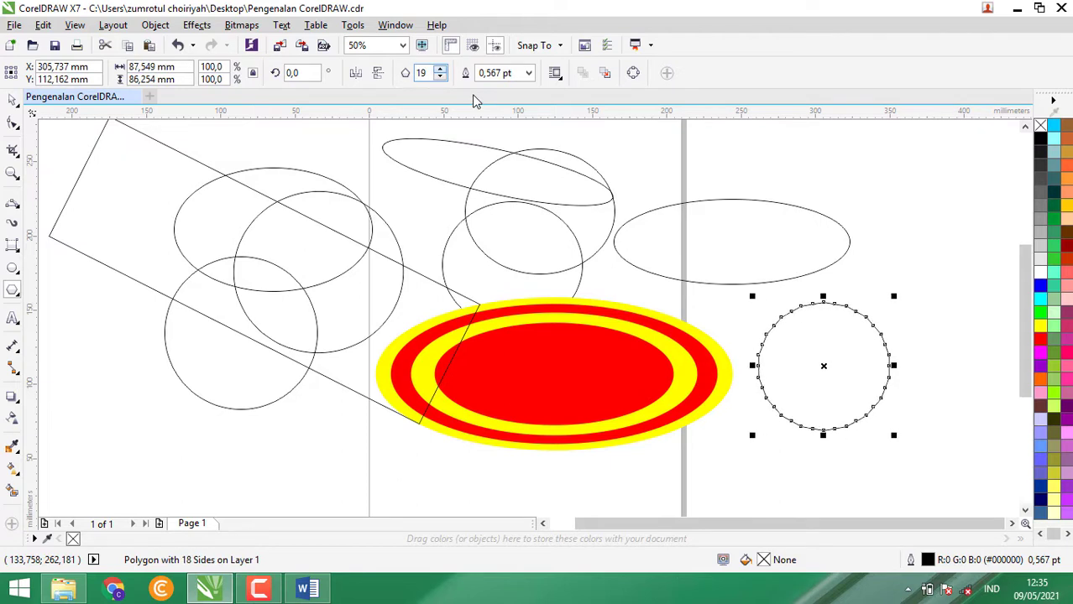
pyautogui.press('Up')
pyautogui.press('Up')
pyautogui.press('Up')
pyautogui.press('Up')
pyautogui.press('Up')
pyautogui.press('Up')
pyautogui.press('Up')
pyautogui.press('Up')
pyautogui.press('Up')
pyautogui.press('Up')
pyautogui.press('Up')
pyautogui.press('Up')
pyautogui.press('Up')
pyautogui.press('Up')
pyautogui.press('Up')
pyautogui.press('Up')
pyautogui.press('Up')
pyautogui.press('Up')
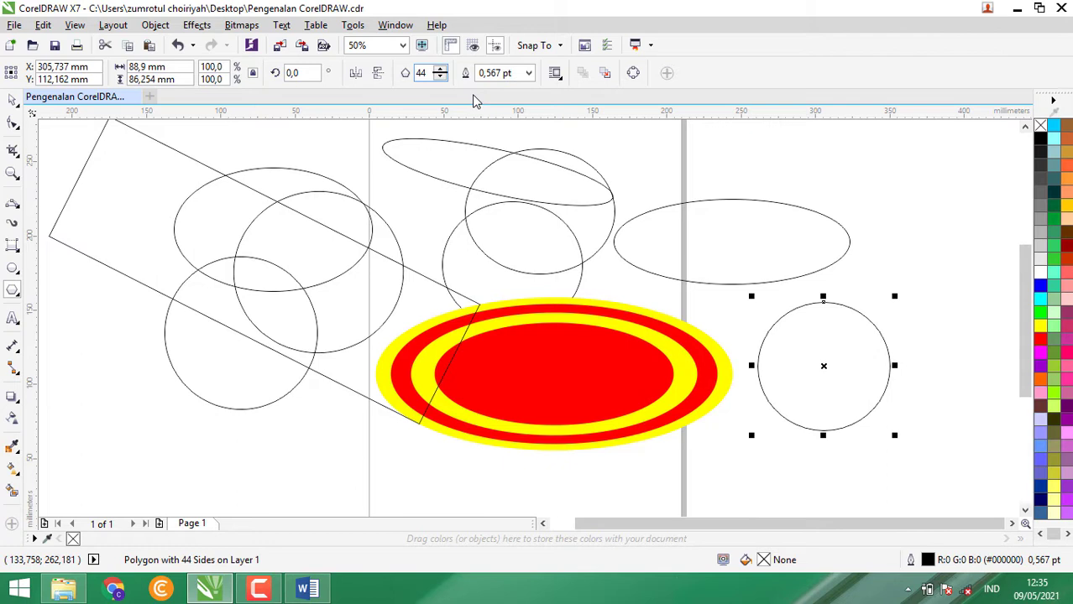
# Reduce the polygon's number of sides to 3 to form a triangle
pyautogui.press('Down')
pyautogui.press('Down')
pyautogui.press('Down')
pyautogui.press('Down')
pyautogui.press('Down')
pyautogui.press('Down')
pyautogui.press('Down')
pyautogui.press('Down')
pyautogui.press('Down')
pyautogui.press('Down')
pyautogui.press('Down')
pyautogui.press('Down')
pyautogui.press('Down')
pyautogui.press('Down')
pyautogui.press('Down')
pyautogui.press('Down')
pyautogui.press('Down')
pyautogui.press('Down')
pyautogui.press('Down')
pyautogui.press('Down')
pyautogui.press('Down')
pyautogui.press('Down')
pyautogui.press('Down')
pyautogui.press('Down')
pyautogui.press('Down')
pyautogui.press('Down')
pyautogui.press('Down')
pyautogui.press('Down')
pyautogui.press('Down')
pyautogui.press('Down')
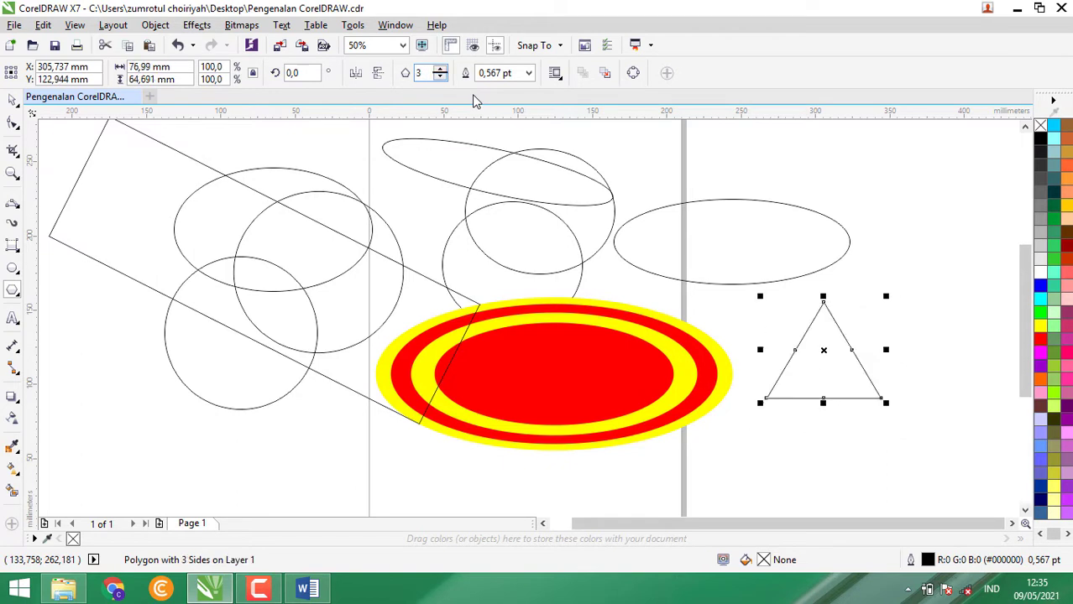
# Raise the polygon's number of sides to 13
pyautogui.press('Up')
pyautogui.press('Up')
pyautogui.press('Up')
pyautogui.press('Up')
pyautogui.press('Up')
pyautogui.press('Up')
pyautogui.press('Up')
pyautogui.press('Up')
pyautogui.press('Up')
pyautogui.press('Up')
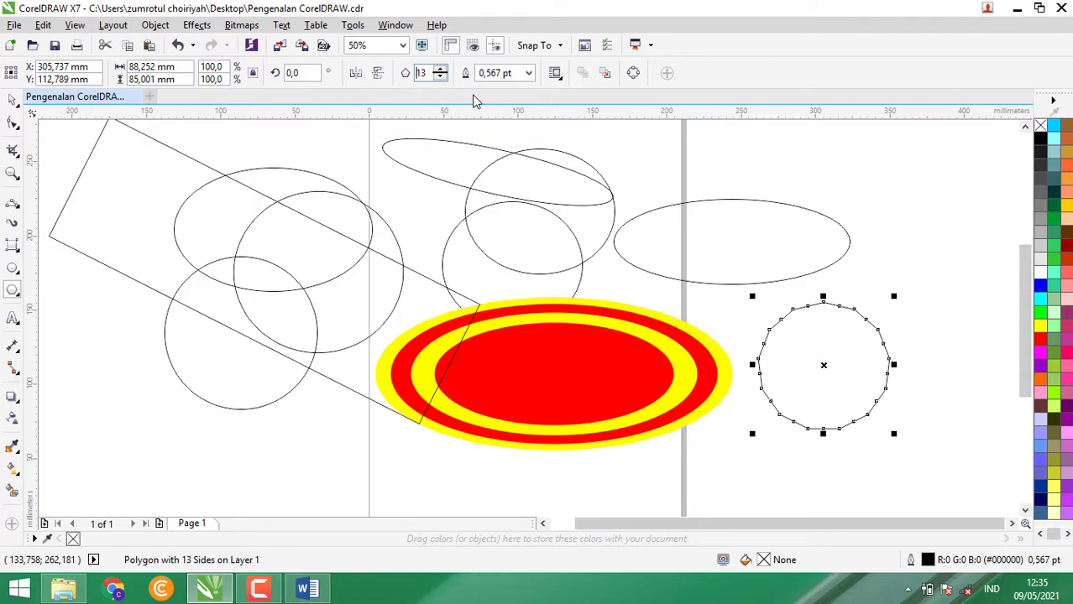
# Reshape the 13-sided polygon into a starburst by pulling one of its edge midpoint nodes toward the centre
pyautogui.click(12, 122)
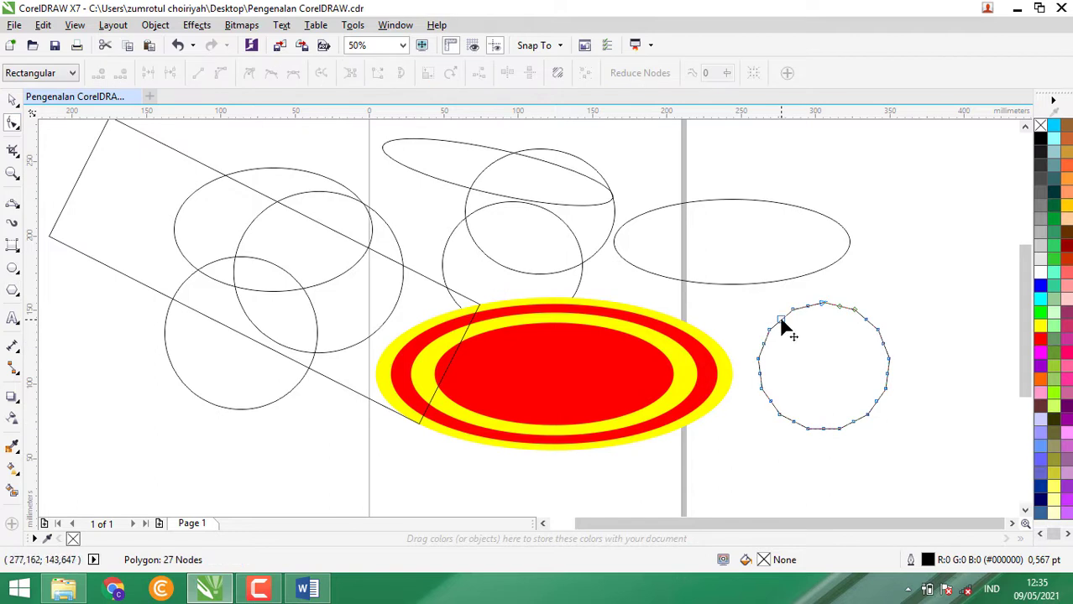
pyautogui.moveTo(784, 320); pyautogui.dragTo(801, 337)
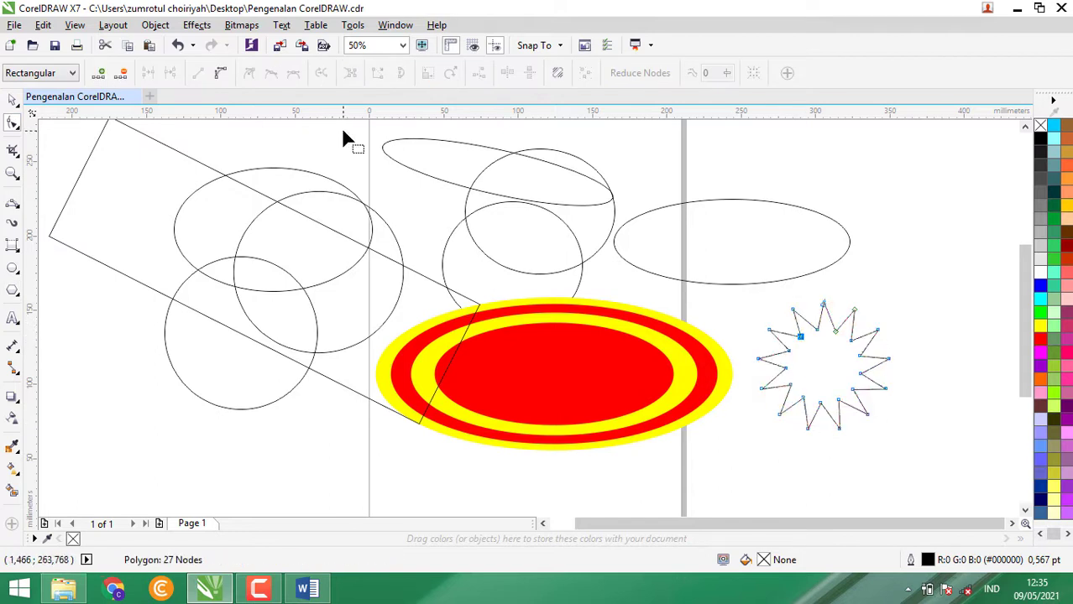
# Set the starburst polygon's number of sides to 48
pyautogui.click(12, 100)
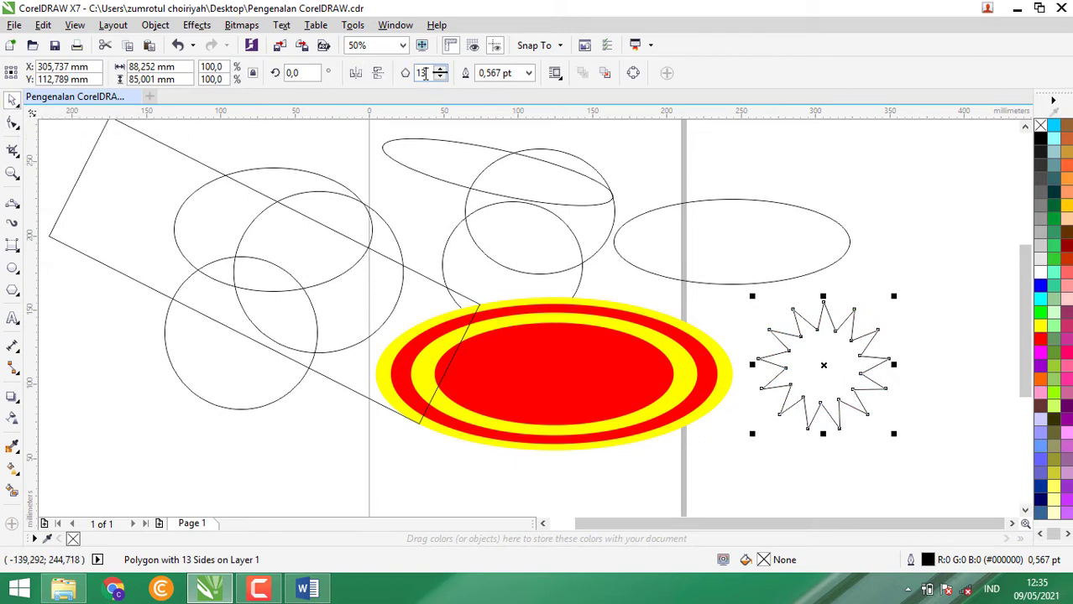
pyautogui.doubleClick(424, 73)
pyautogui.write('30')
pyautogui.press('Return')
pyautogui.scroll(12, 425, 73)
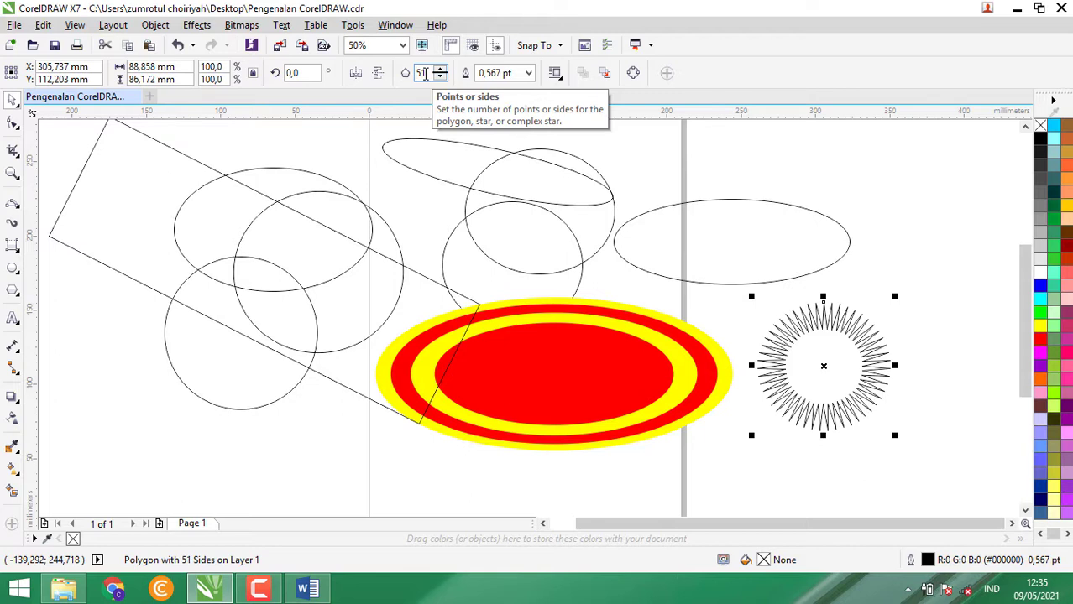
pyautogui.scroll(-3, 424, 74)
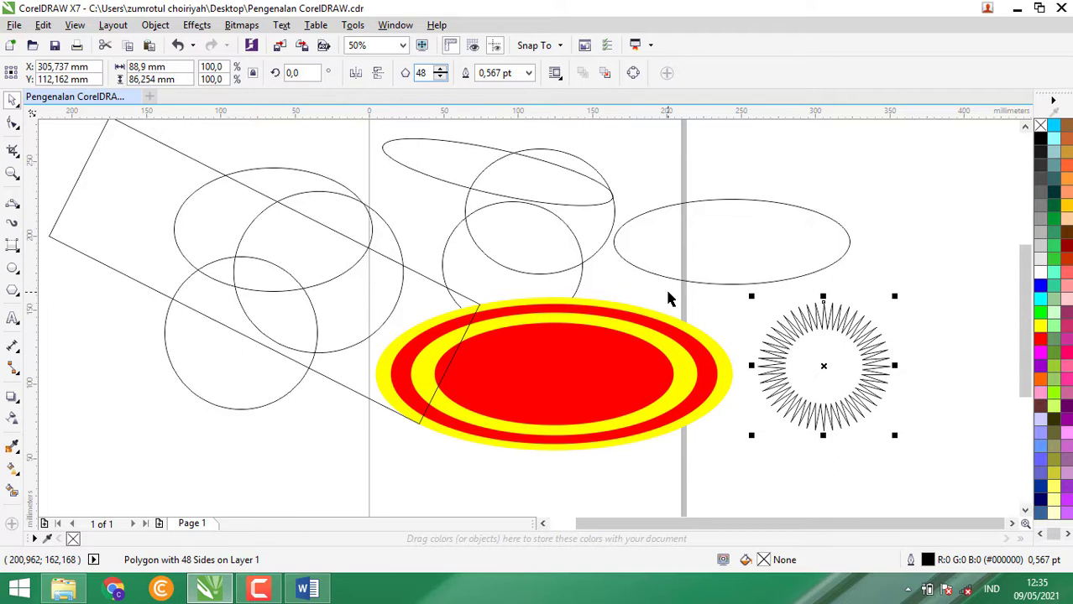
# Fill the starburst with bright green (R0 G255 B0) and give it a black outline
pyautogui.click(1040, 314)
pyautogui.rightClick(1040, 313)
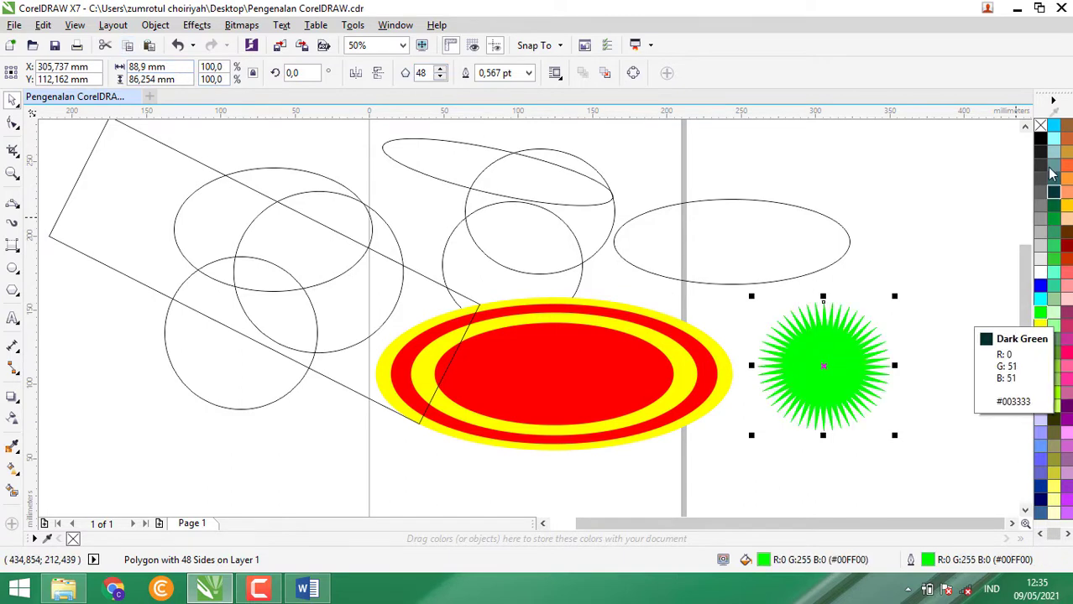
pyautogui.rightClick(1040, 143)
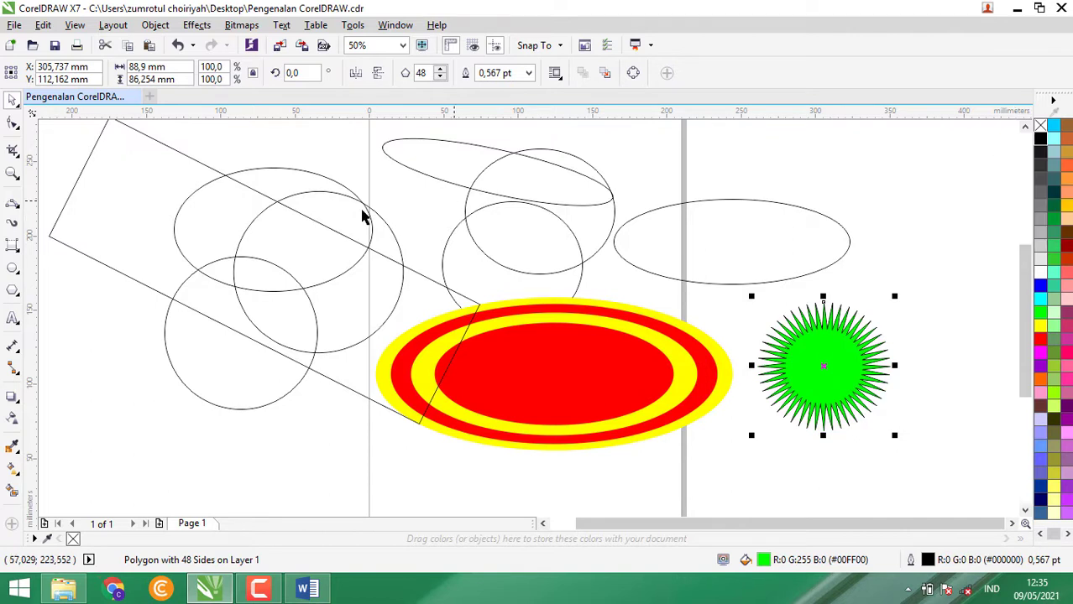
# Draw three five-pointed stars: a regular one beside the page, a flat one about 101 by 25 mm and a narrow one about 32 by 66 mm
pyautogui.click(16, 296)
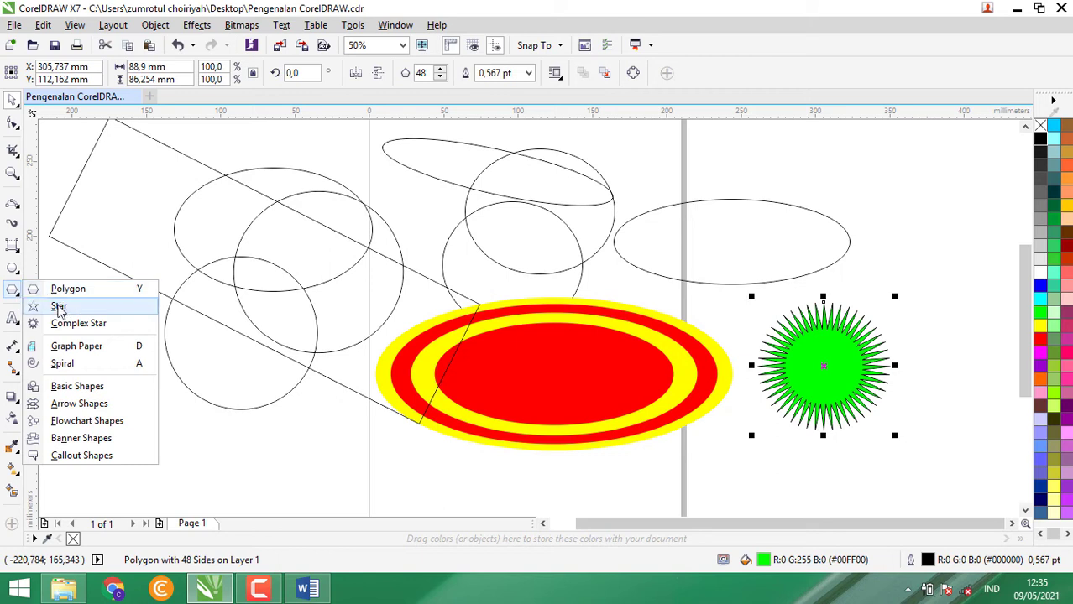
pyautogui.click(59, 309)
pyautogui.moveTo(55, 293); pyautogui.dragTo(202, 427)
pyautogui.moveTo(284, 430); pyautogui.dragTo(444, 478)
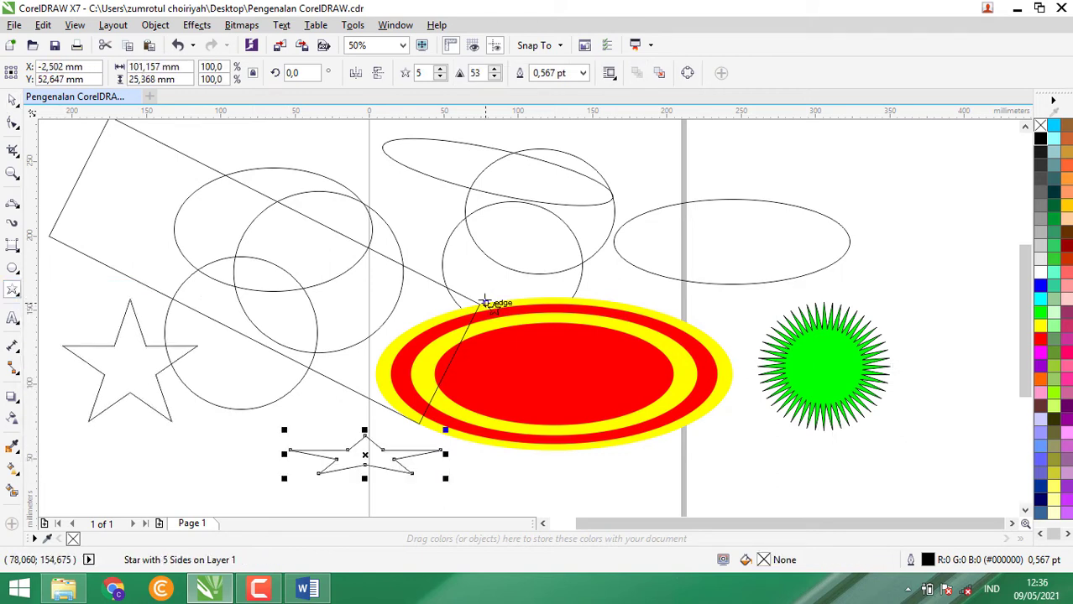
pyautogui.moveTo(663, 242); pyautogui.dragTo(606, 346)
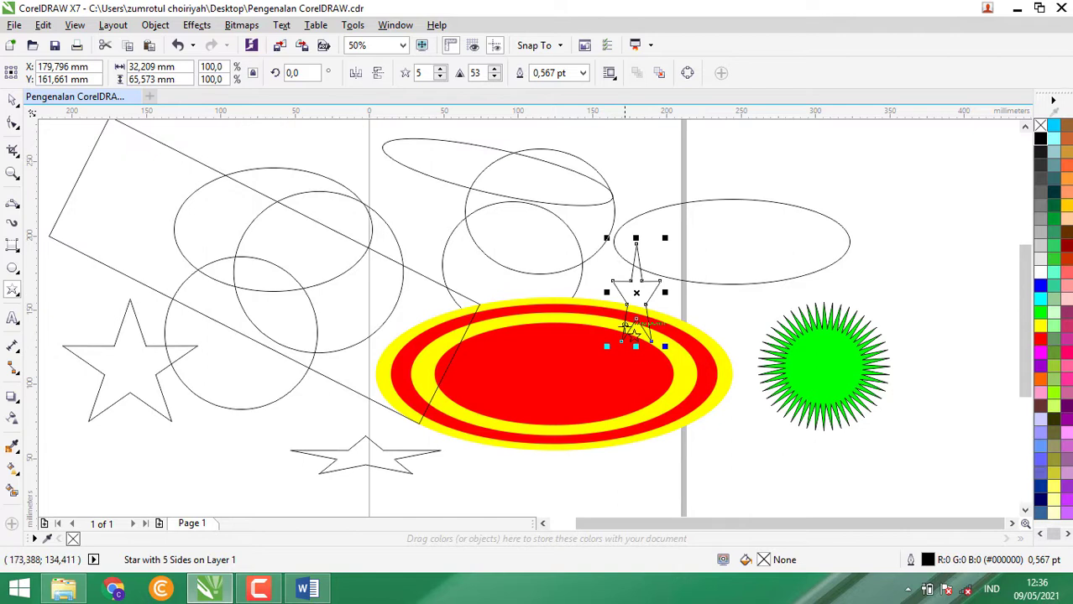
# Clear all drawn objects and draw a nine-point complex star about 192 by 177 mm on the empty page
pyautogui.hotkey('ctrl', 'a')
pyautogui.press('Delete')
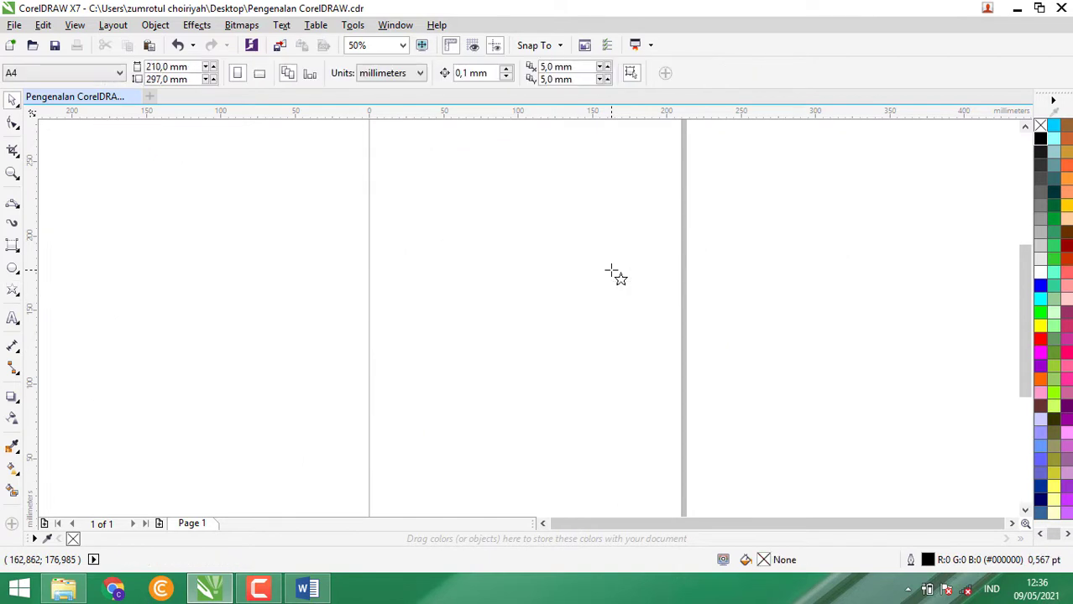
pyautogui.click(13, 290)
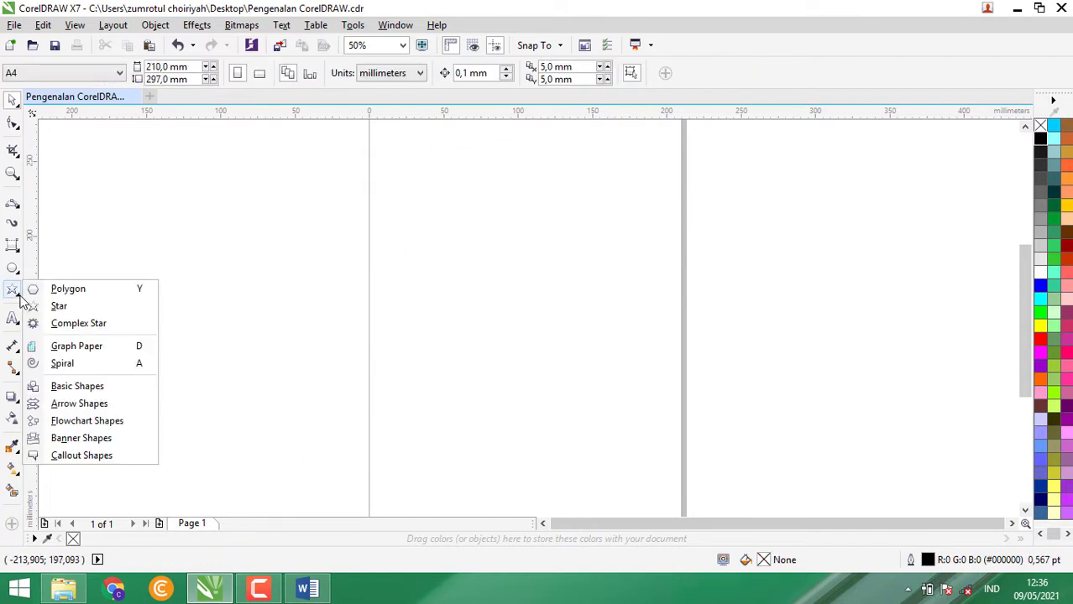
pyautogui.click(77, 326)
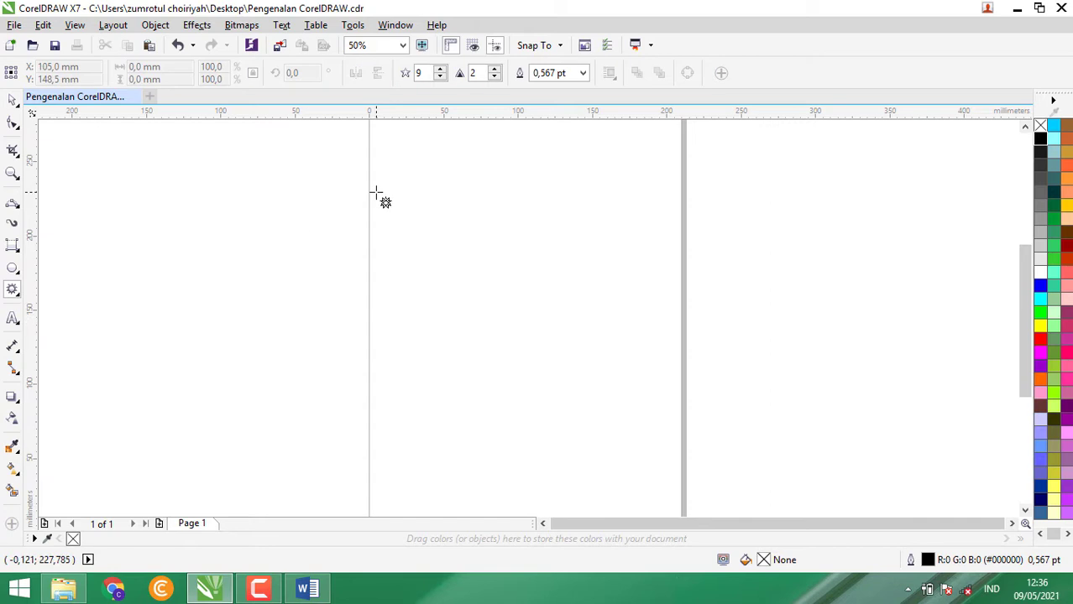
pyautogui.moveTo(377, 194); pyautogui.dragTo(669, 462)
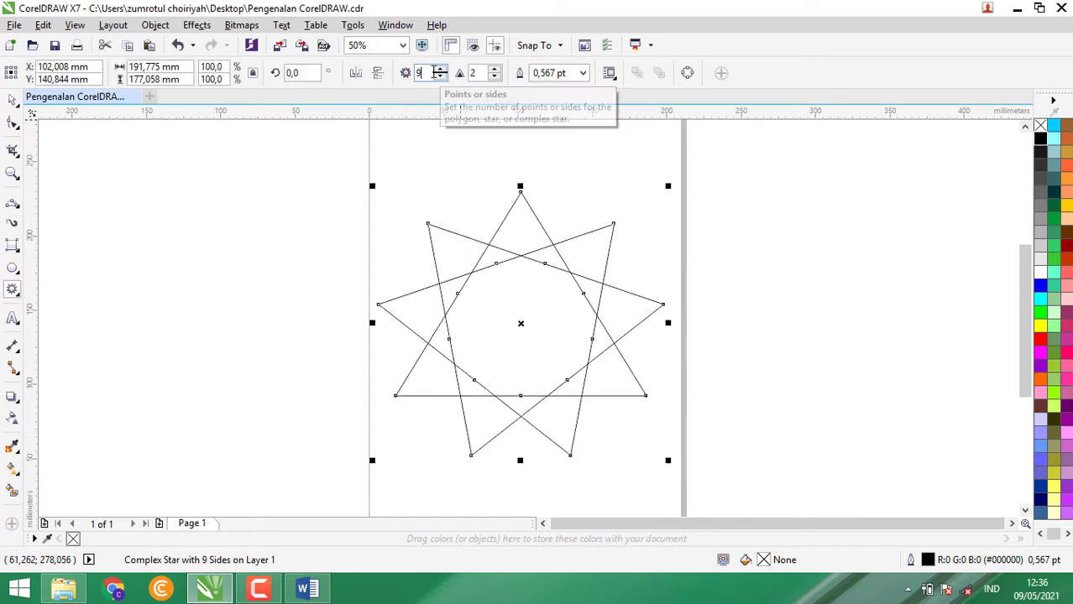
# Set the complex star to 17 points with a sharpness of 6
pyautogui.scroll(7, 435, 73)
pyautogui.scroll(4, 433, 72)
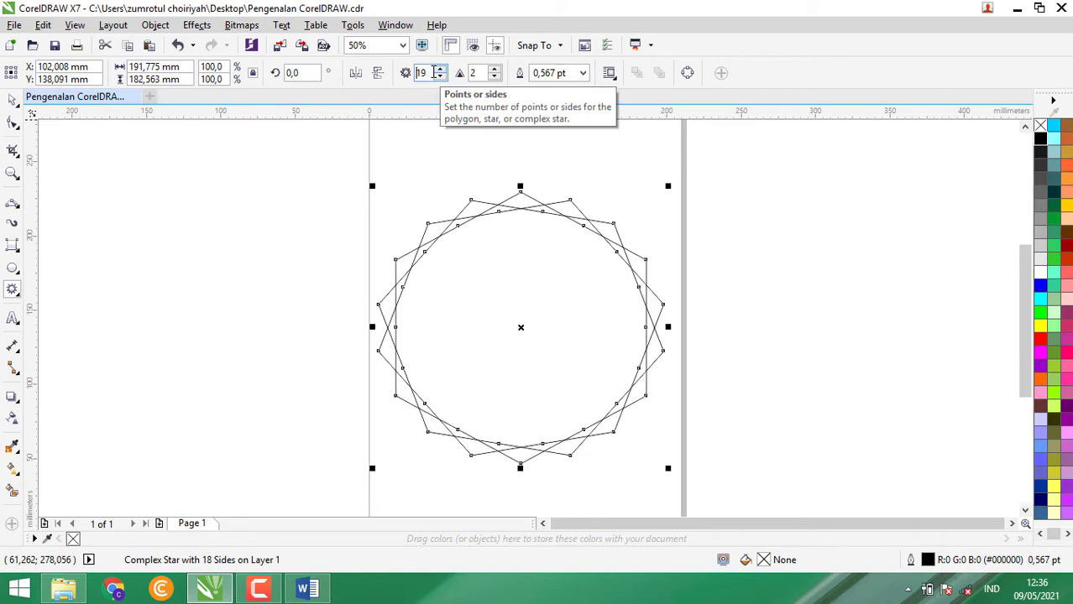
pyautogui.scroll(-3, 433, 72)
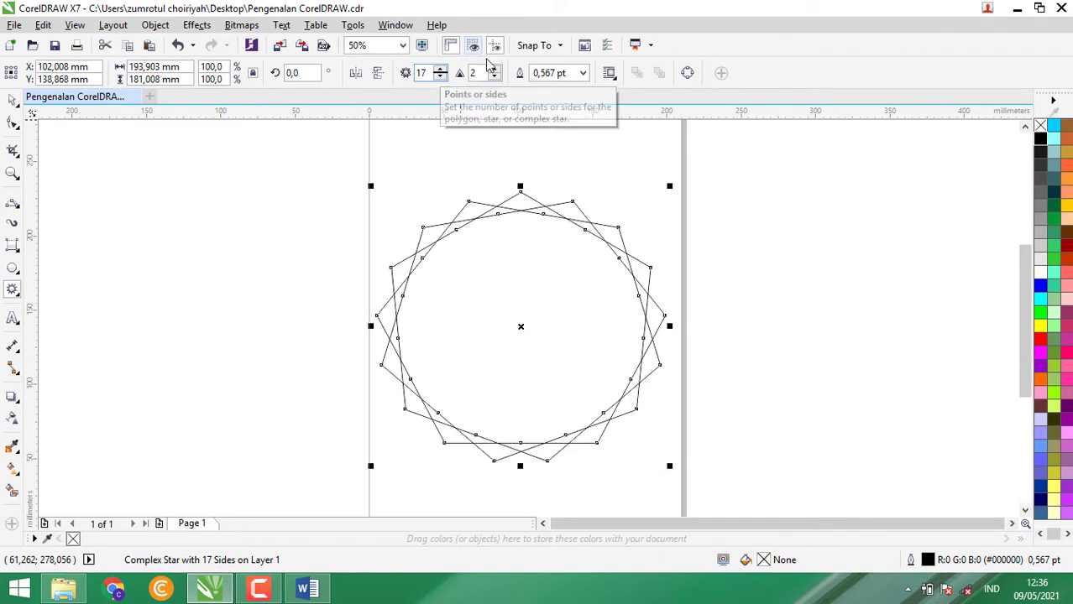
pyautogui.scroll(5, 473, 73)
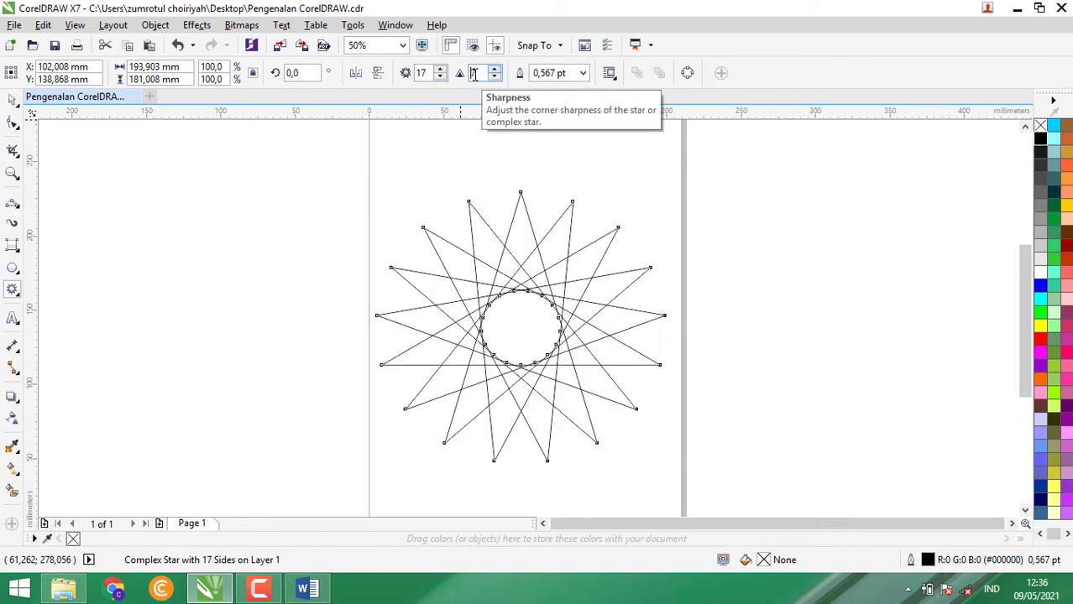
pyautogui.scroll(-2, 473, 73)
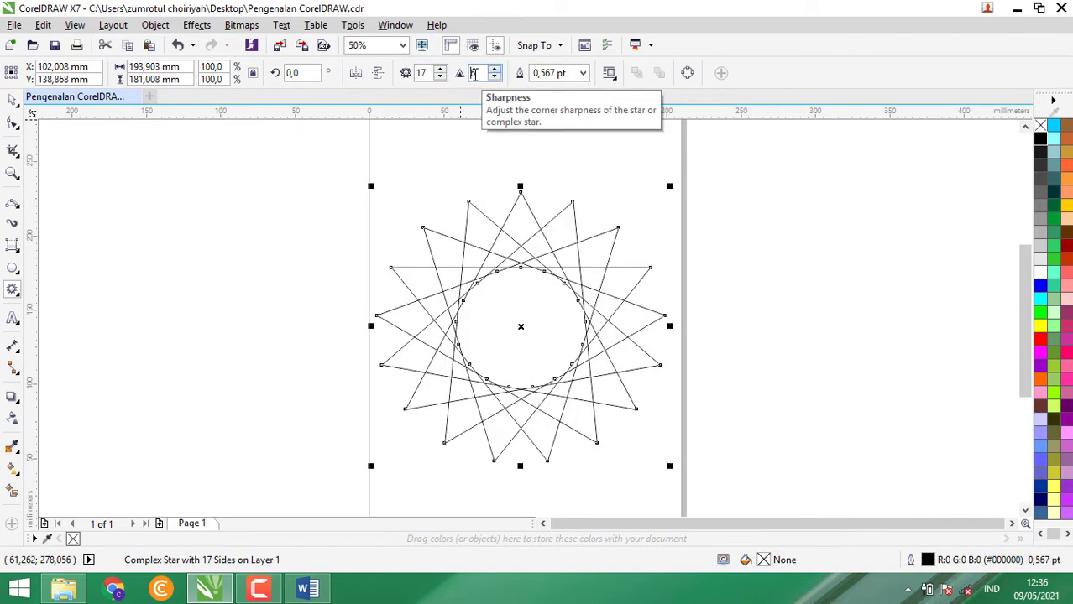
pyautogui.scroll(1, 474, 73)
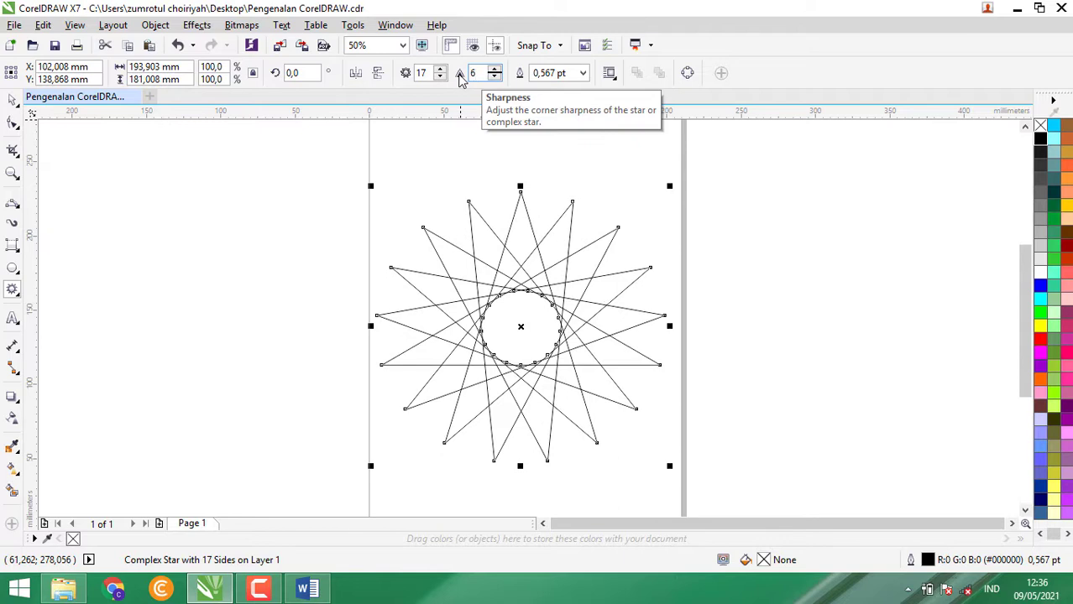
# Set the complex star's outline width to Hairline and fill the star with dark green (R0 G102 B51)
pyautogui.click(583, 74)
pyautogui.click(579, 101)
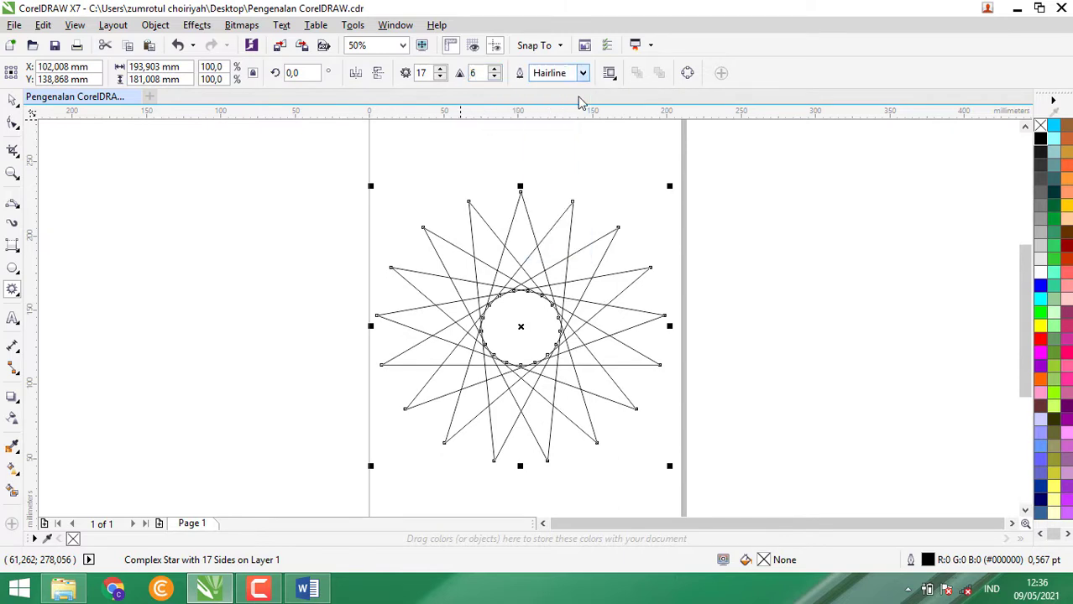
pyautogui.click(1055, 206)
pyautogui.press('super+c')
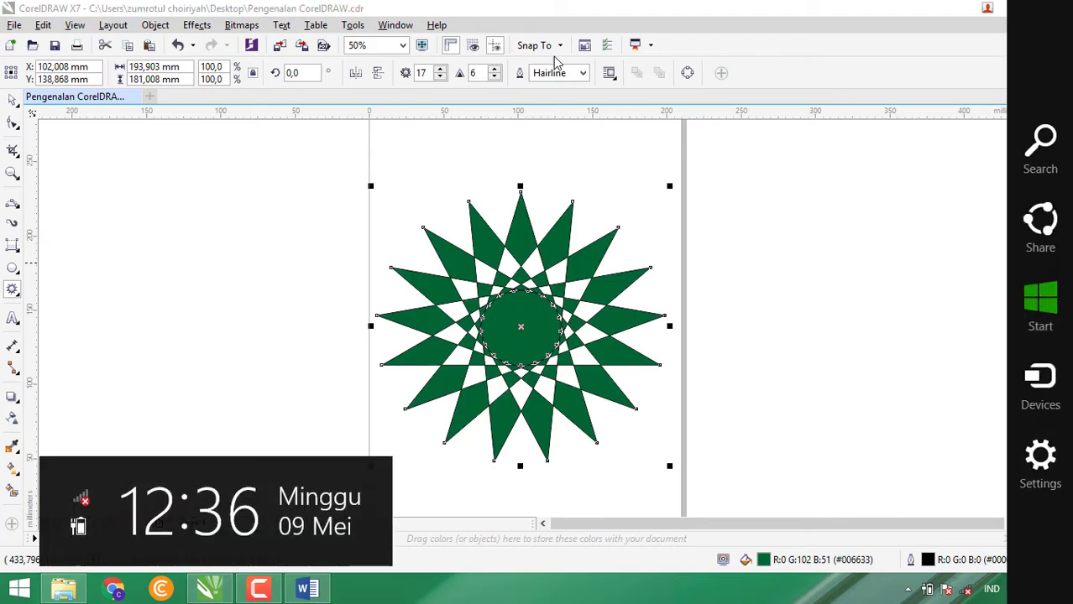
# Thicken the complex star's outline to 12 pt
pyautogui.click(583, 73)
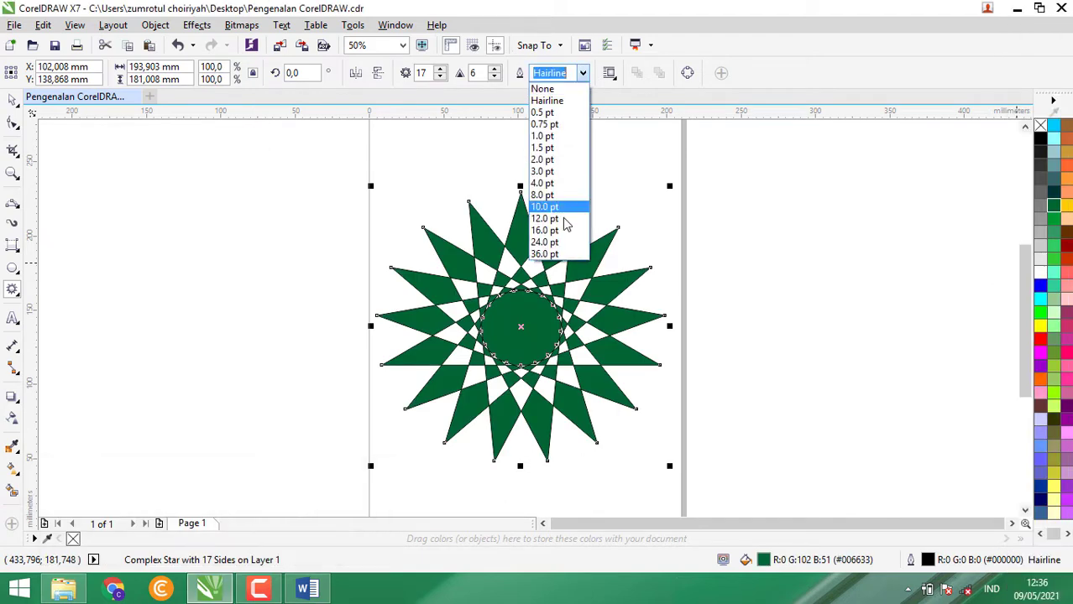
pyautogui.click(554, 218)
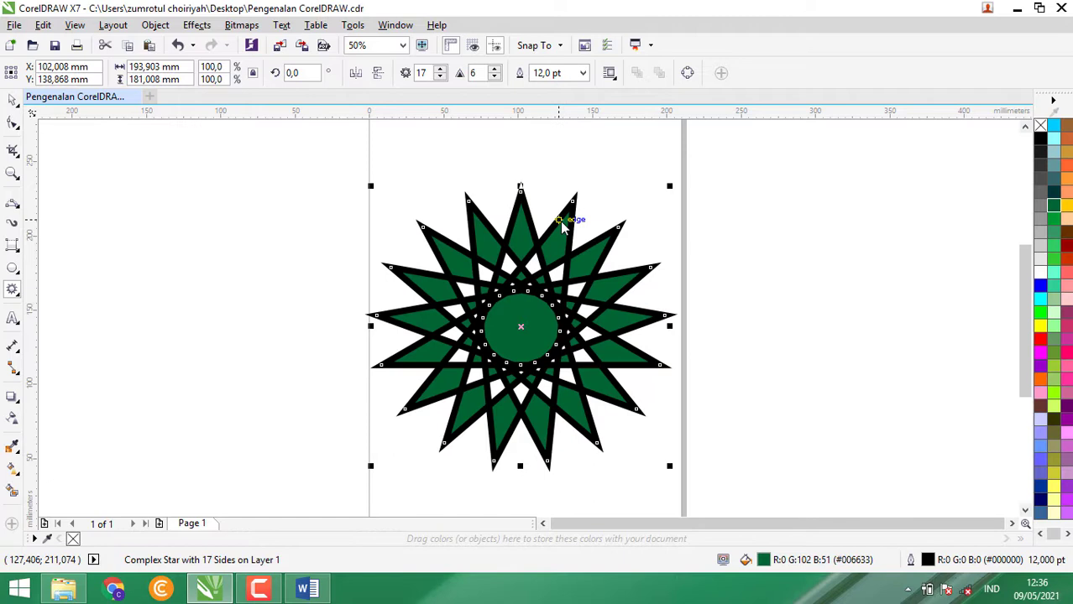
pyautogui.click(584, 74)
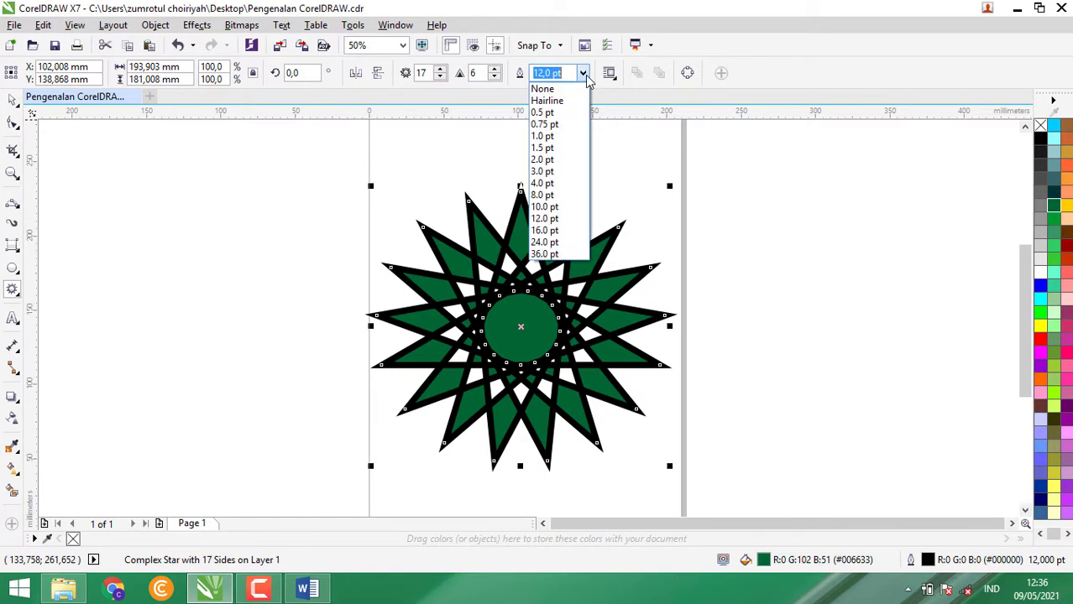
pyautogui.click(650, 74)
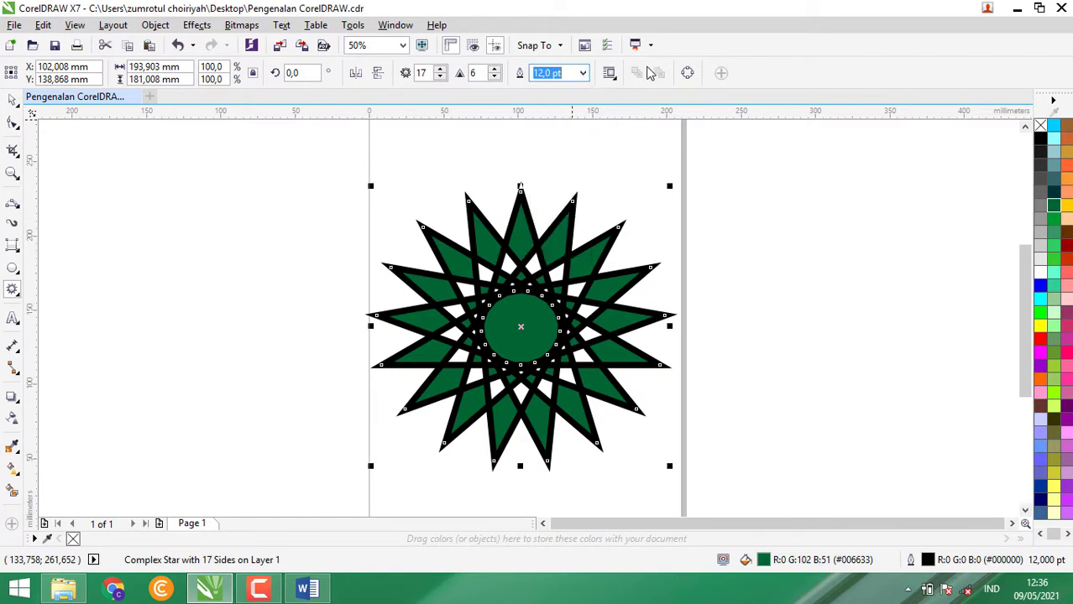
# Remove the complex star's green fill, and undo the removal
pyautogui.click(1040, 127)
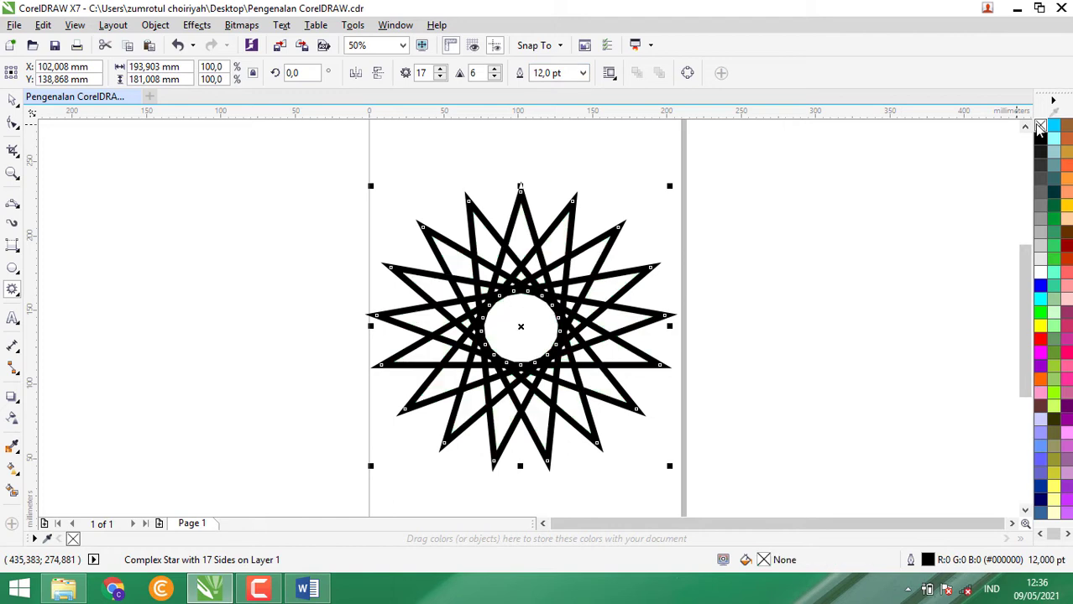
pyautogui.hotkey('ctrl', 'z')
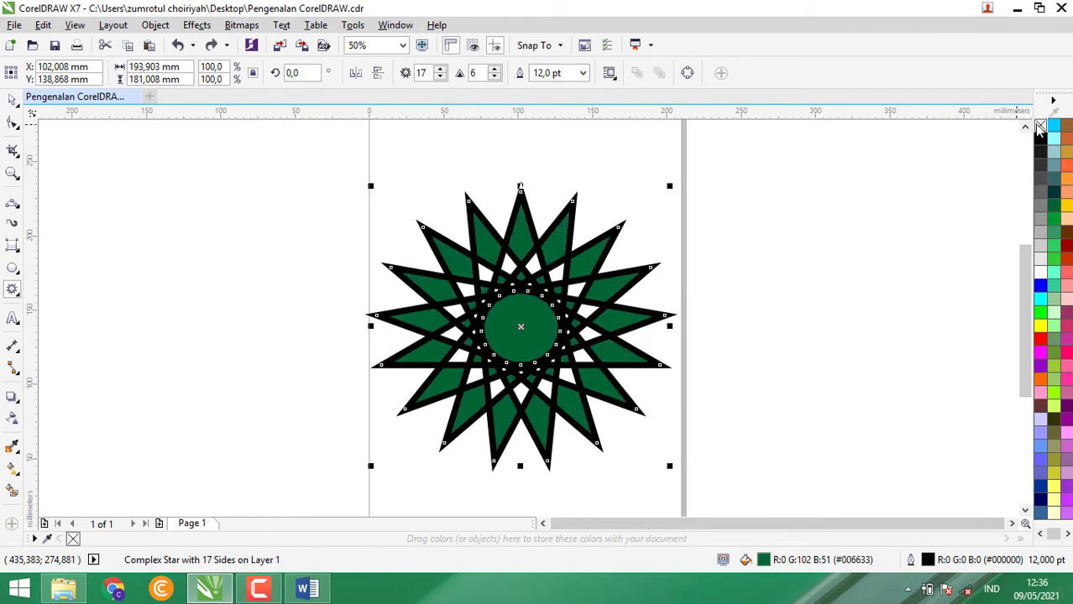
# Draw a parallelogram basic shape about 138 by 137 mm to the left of the complex star
pyautogui.click(19, 295)
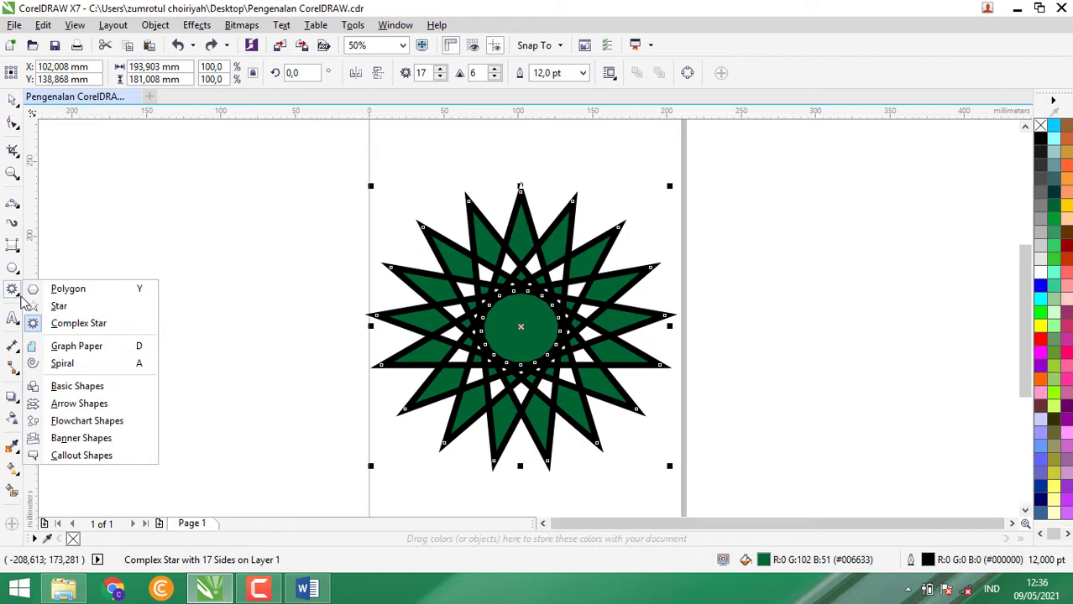
pyautogui.click(78, 388)
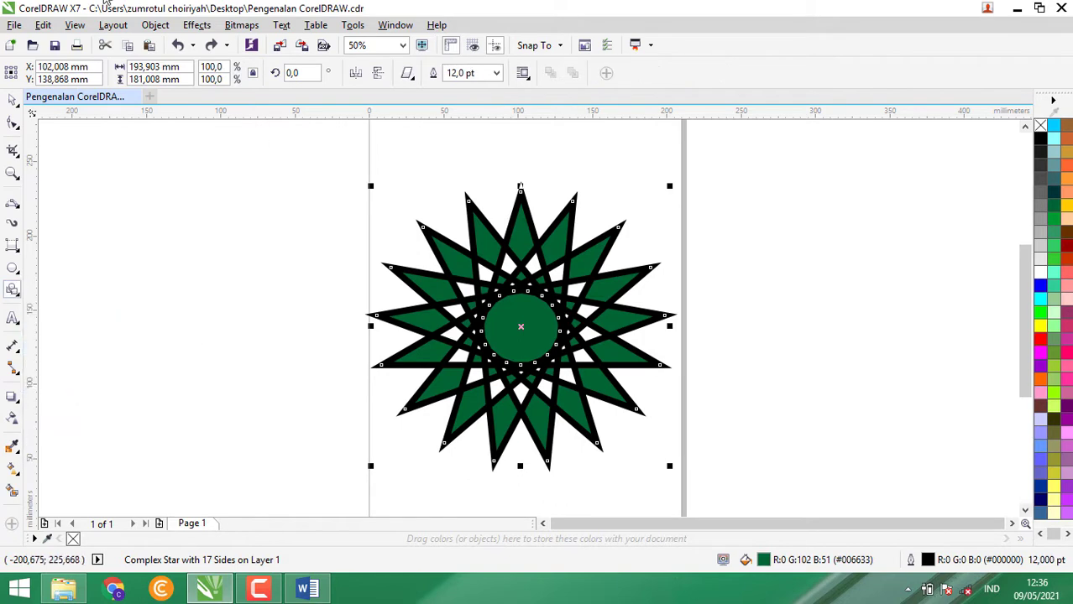
pyautogui.moveTo(168, 174); pyautogui.dragTo(384, 389)
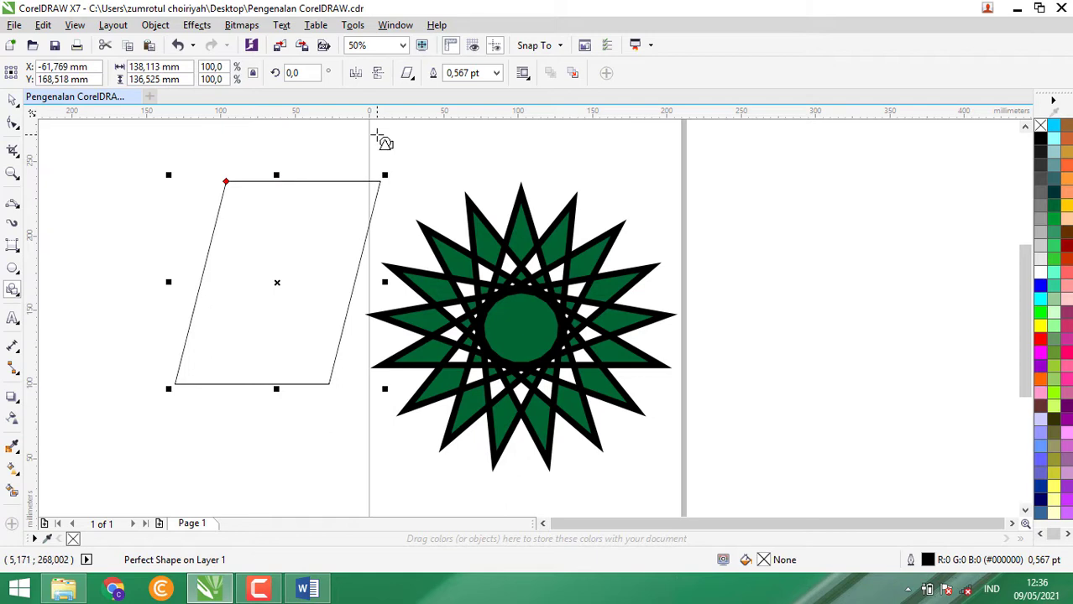
# Draw two cylinder basic shapes, a large one across the page's right edge and a small one about 45 by 91 mm beyond it
pyautogui.click(412, 77)
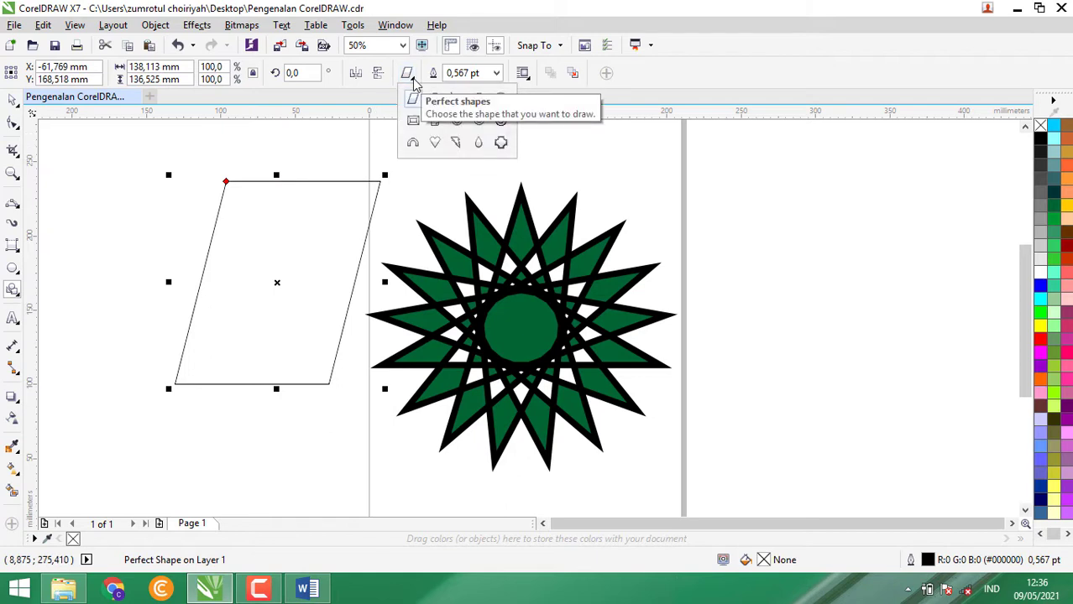
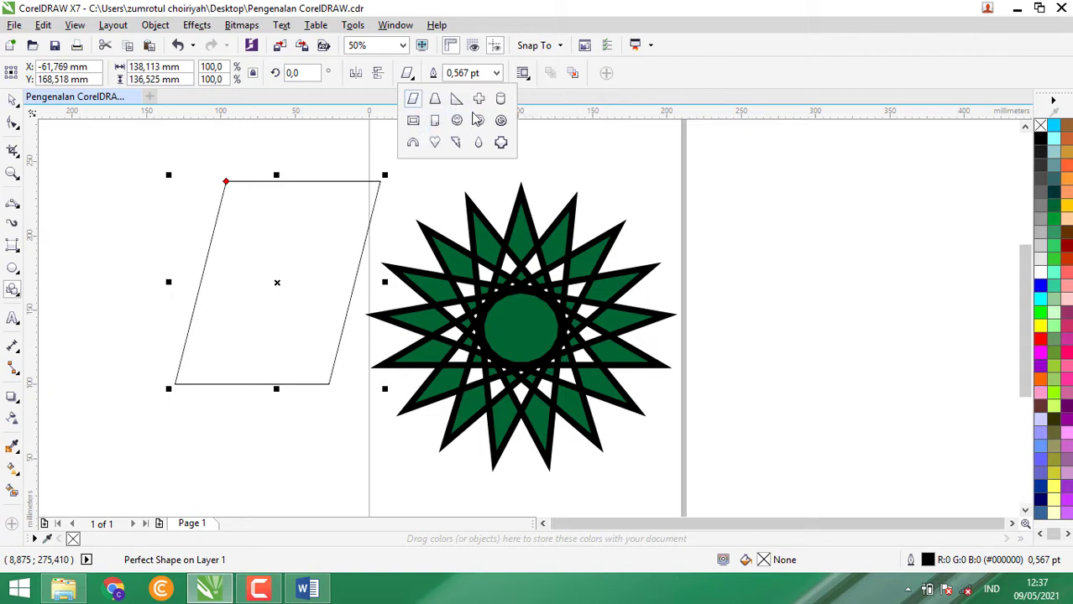
pyautogui.click(502, 100)
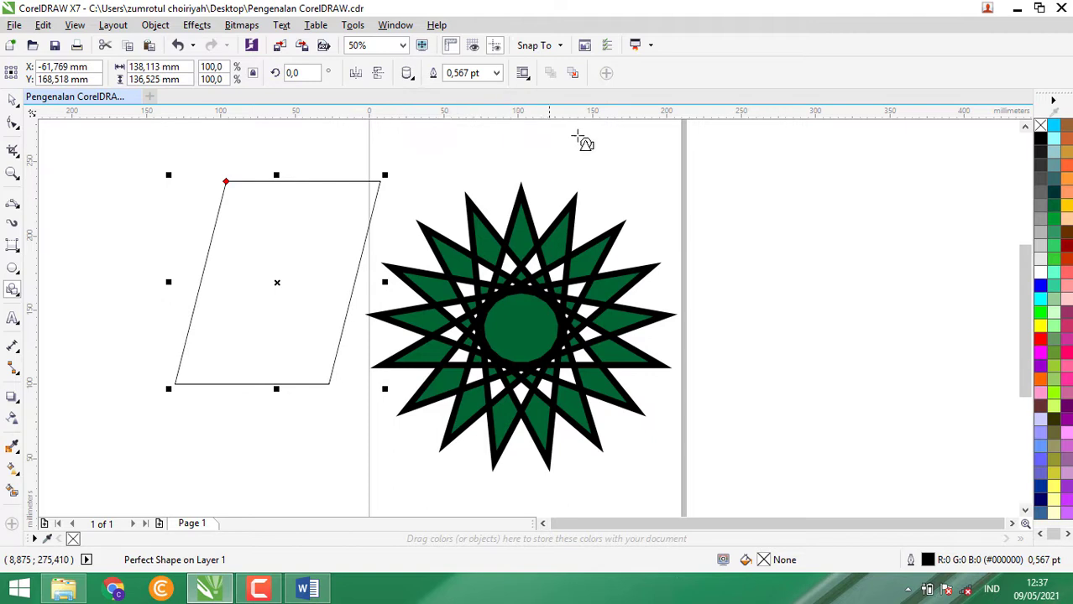
pyautogui.moveTo(587, 141); pyautogui.dragTo(835, 426)
pyautogui.moveTo(848, 237); pyautogui.dragTo(926, 383)
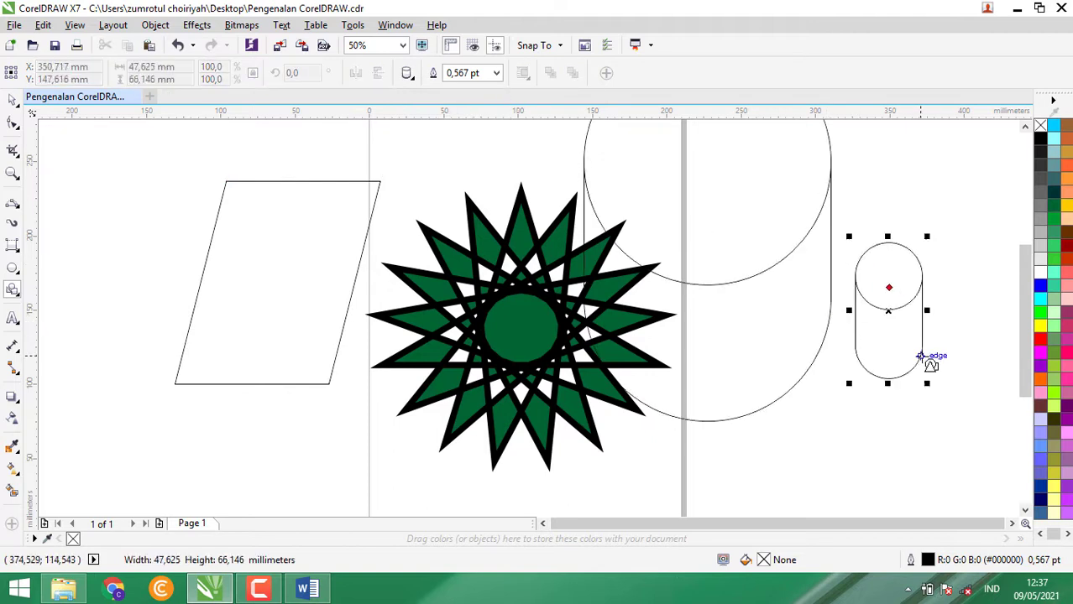
pyautogui.press('super+c')
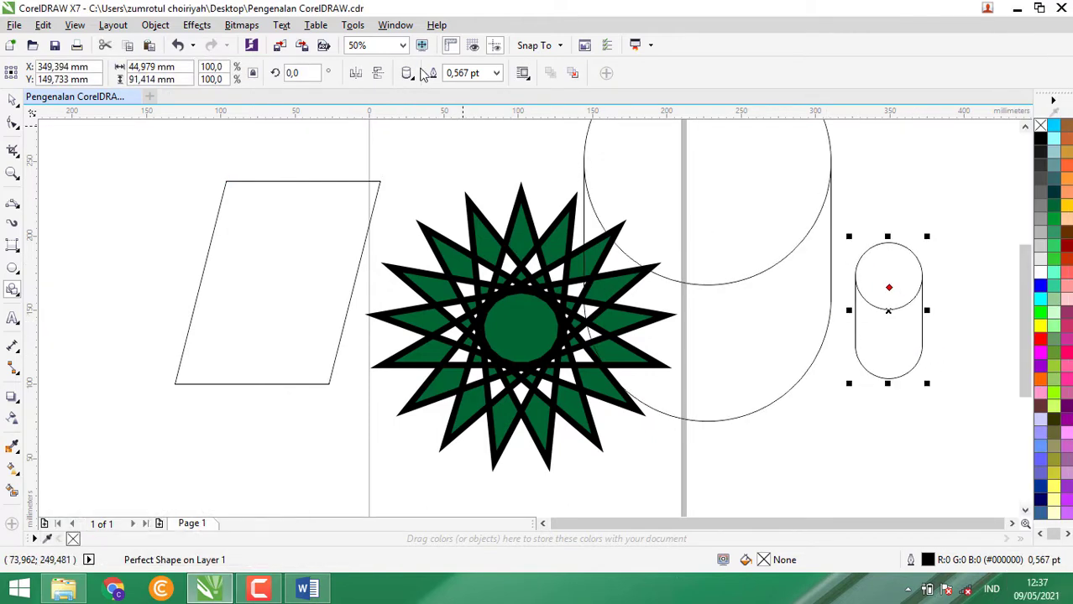
# Draw two smiley faces, about 57 mm wide above the complex star and about 72 mm over the parallelogram's corner, and deepen the larger one's smile
pyautogui.click(413, 75)
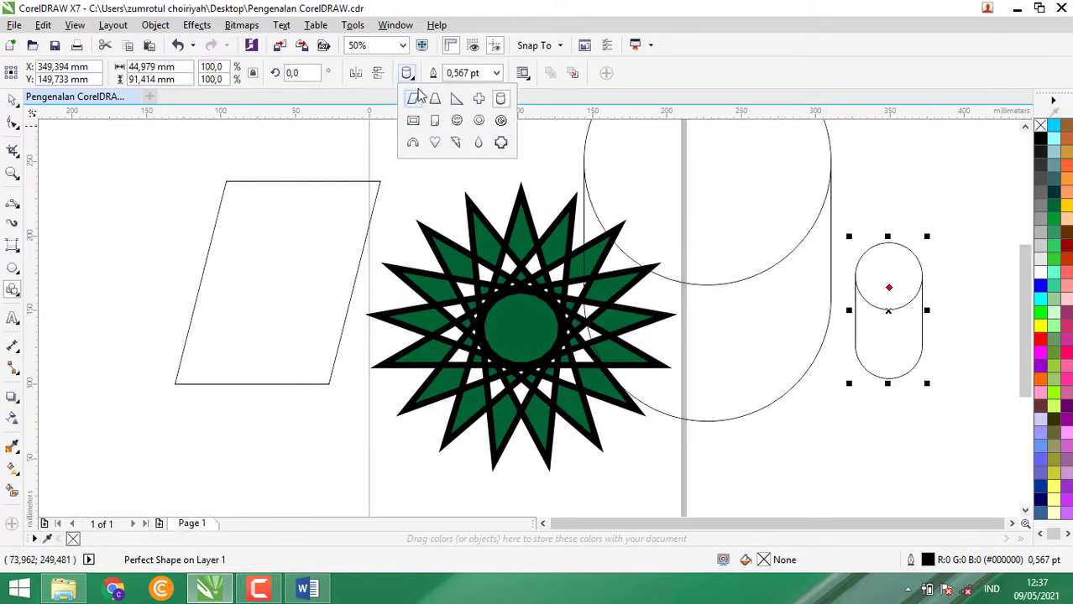
pyautogui.click(457, 120)
pyautogui.moveTo(434, 137); pyautogui.dragTo(531, 232)
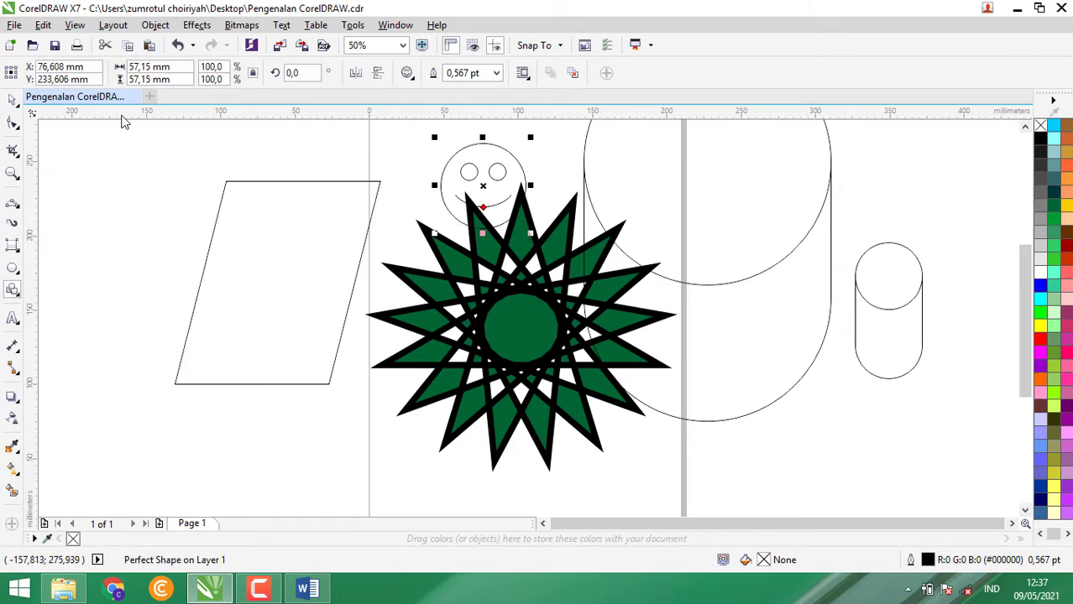
pyautogui.moveTo(120, 149); pyautogui.dragTo(239, 269)
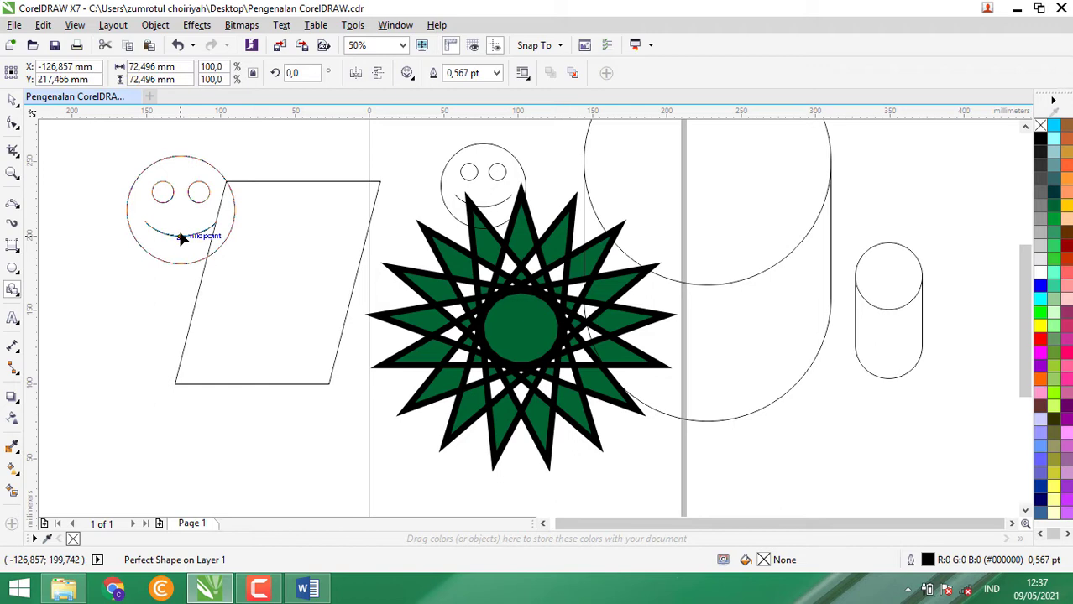
pyautogui.moveTo(179, 237); pyautogui.dragTo(180, 250)
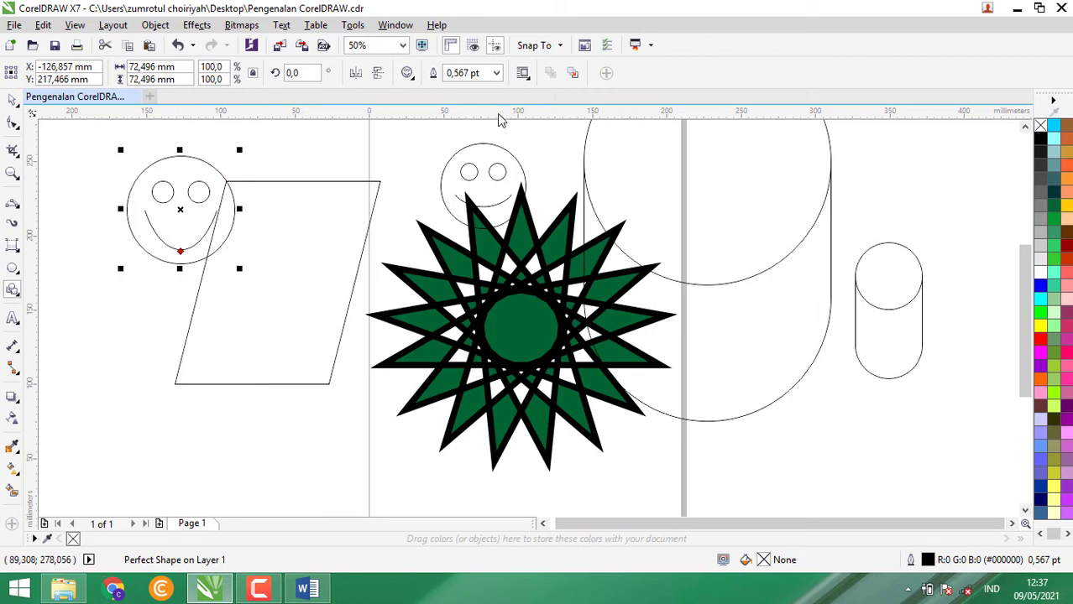
# Draw a lightning bolt basic shape about 104 by 131 mm below the larger smiley face
pyautogui.click(407, 73)
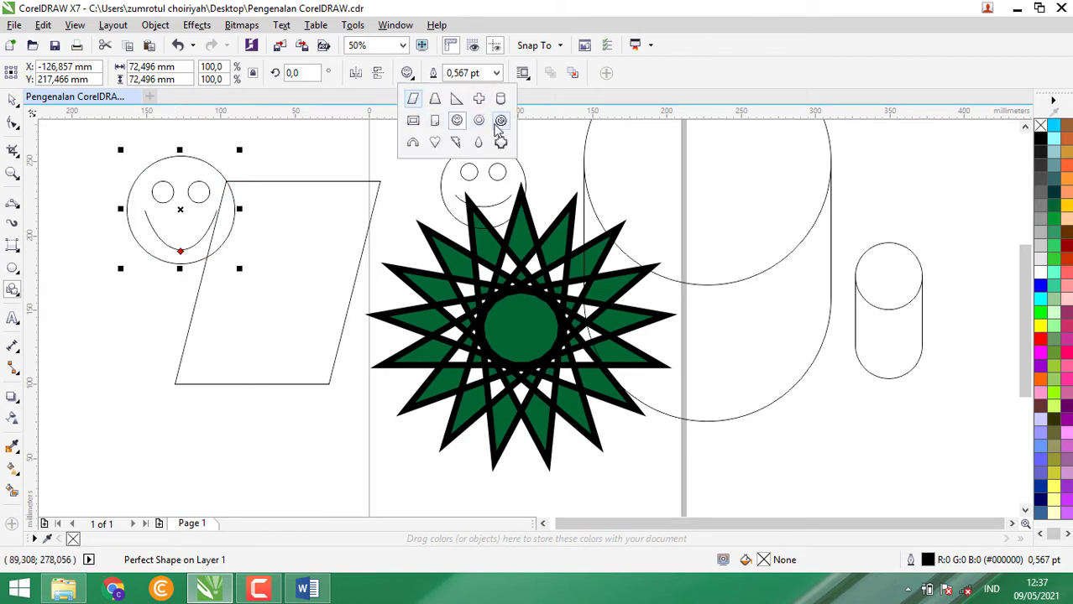
pyautogui.click(455, 143)
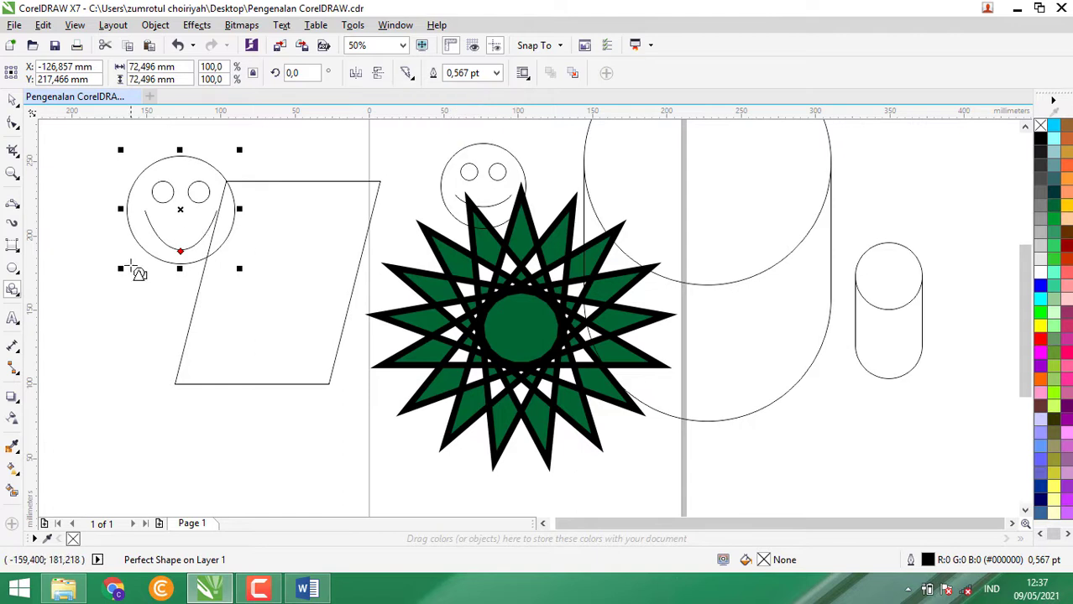
pyautogui.moveTo(132, 266); pyautogui.dragTo(288, 463)
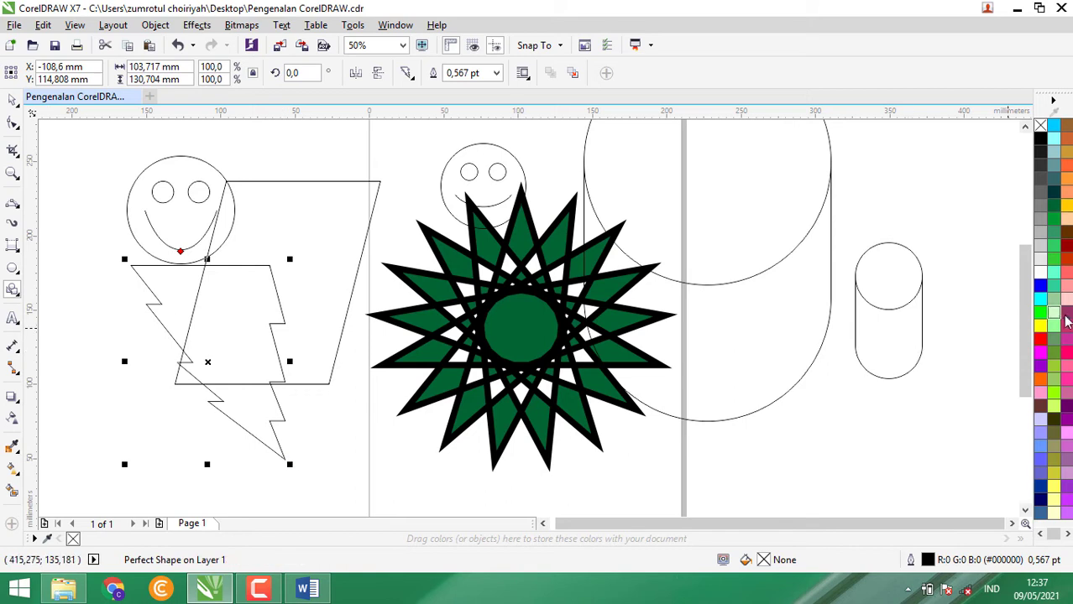
# Fill the lightning bolt with yellow, and undo the yellow applied to its outline
pyautogui.click(1042, 330)
pyautogui.rightClick(1041, 330)
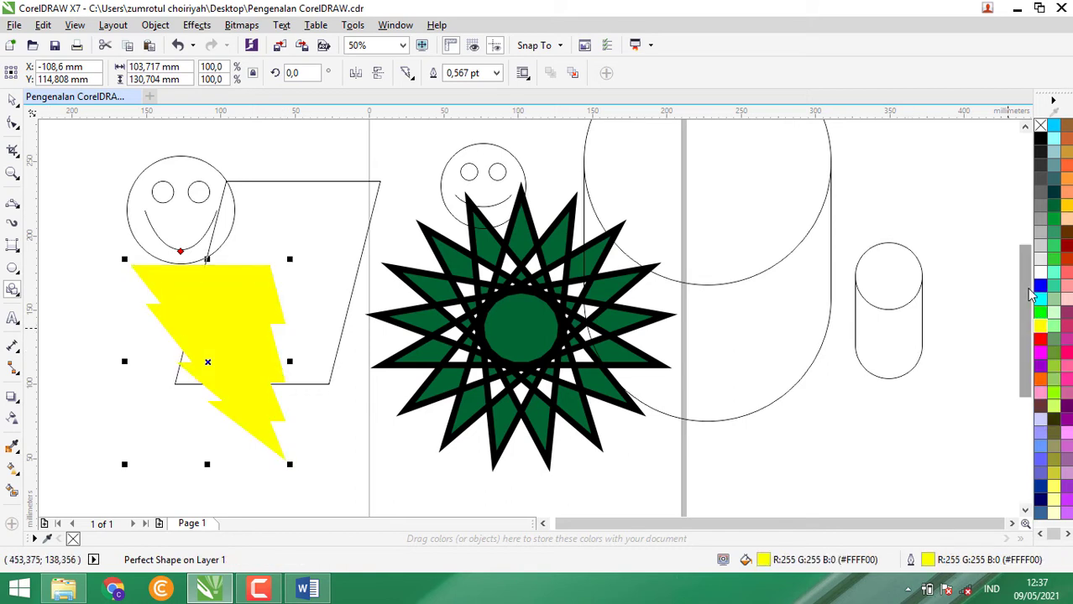
pyautogui.hotkey('ctrl', 'z')
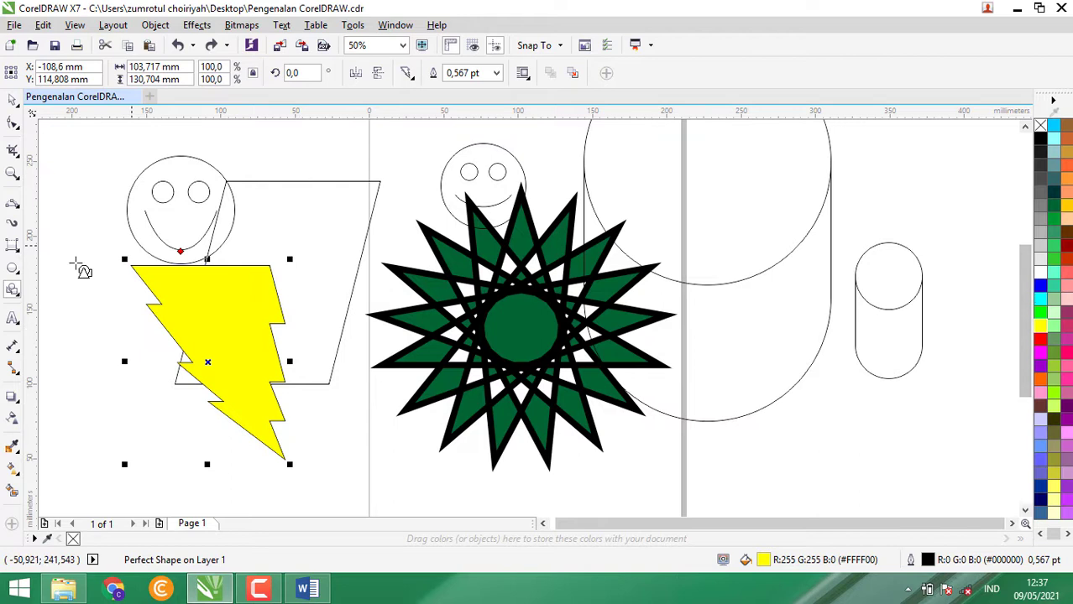
# Draw two pentagon arrow shapes, about 103 by 96 mm over the lightning bolt and about 301 by 70 mm across the complex star's lower part
pyautogui.click(18, 297)
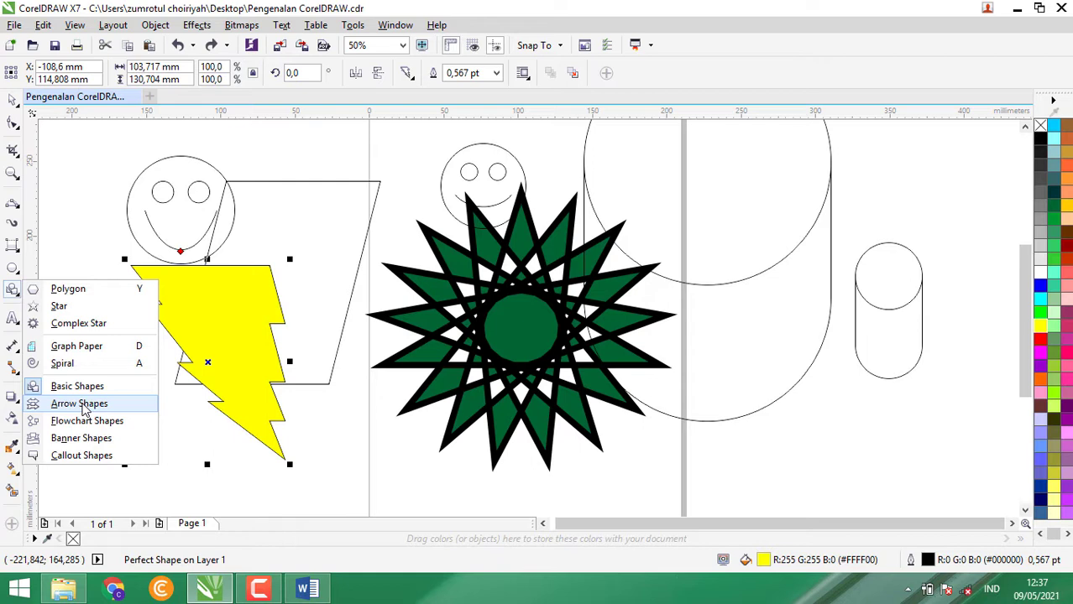
pyautogui.click(84, 405)
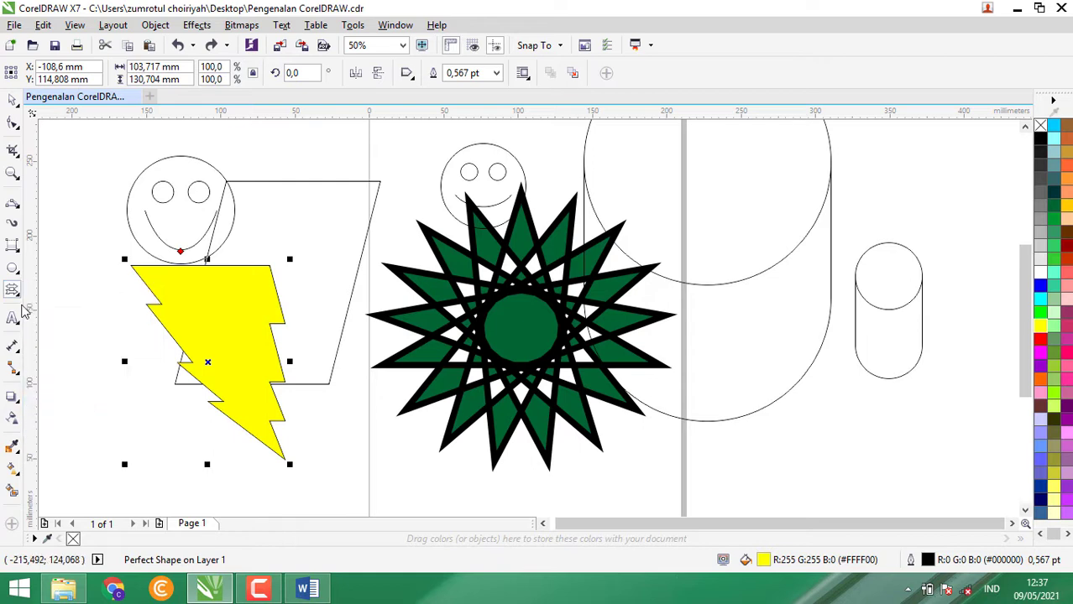
pyautogui.moveTo(67, 282); pyautogui.dragTo(231, 435)
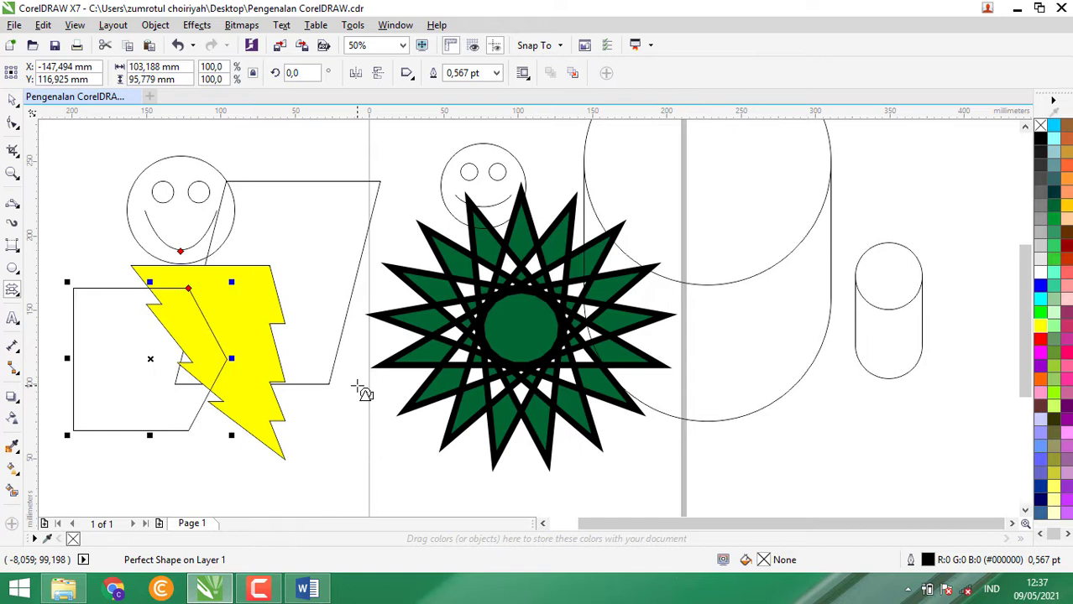
pyautogui.moveTo(357, 386); pyautogui.dragTo(804, 492)
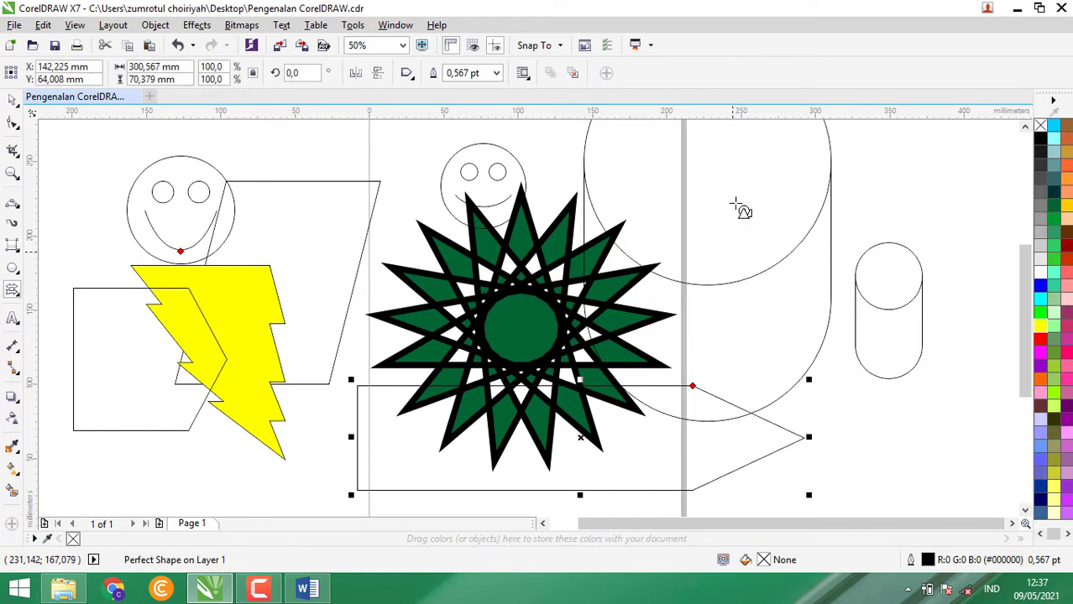
# Draw a striped right arrow shape about 141 by 51 mm over the small cylinder
pyautogui.click(407, 75)
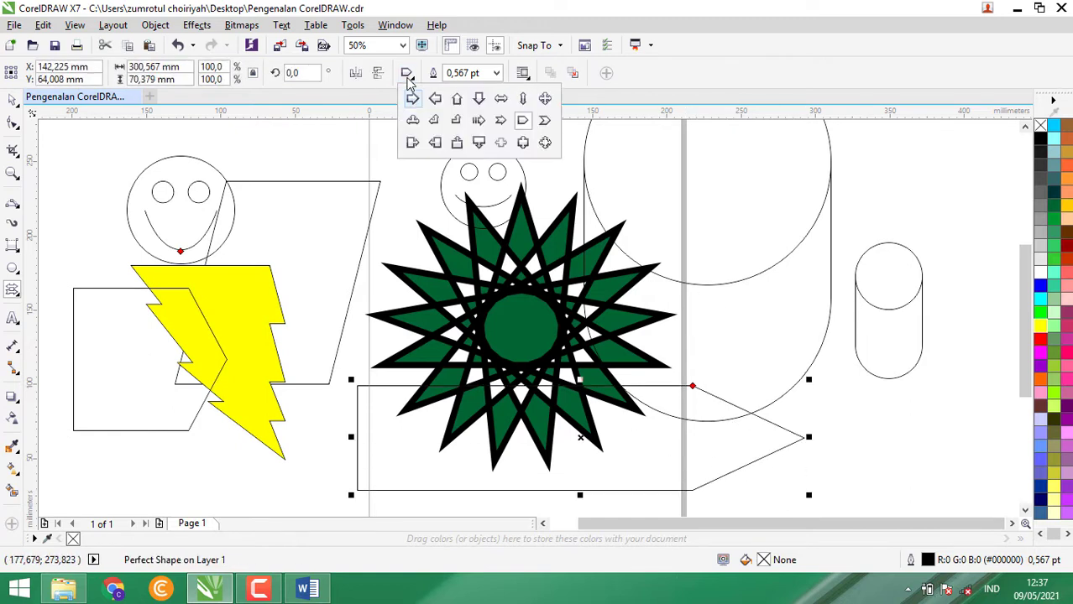
pyautogui.click(478, 121)
pyautogui.moveTo(958, 238); pyautogui.dragTo(749, 312)
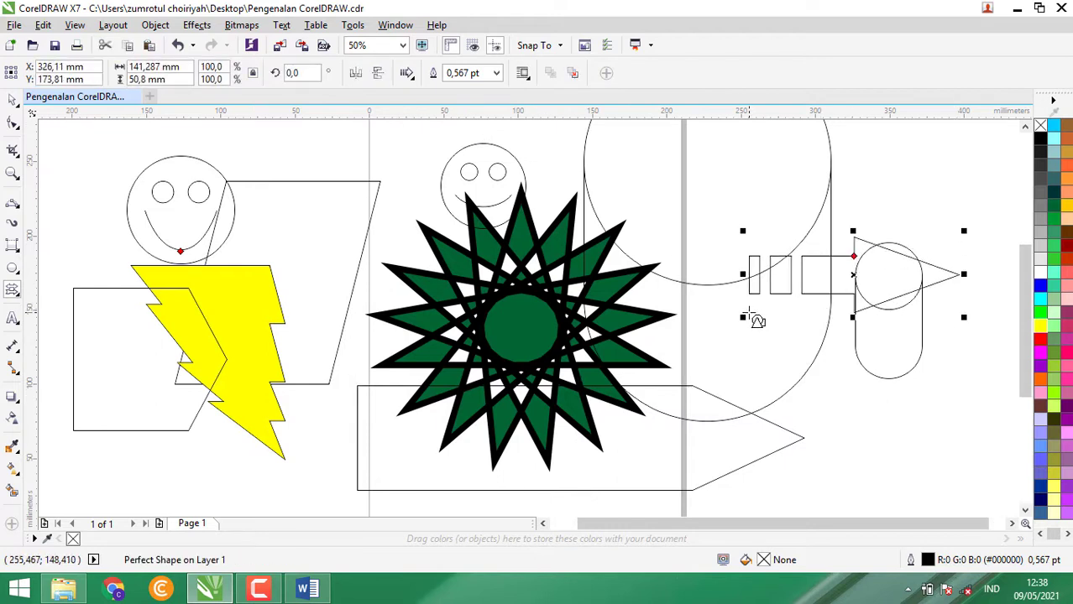
# Delete all objects and draw a double-headed arrow shape with a central box, about 243 by 106 mm, across the page's left edge
pyautogui.hotkey('ctrl', 'a')
pyautogui.press('Delete')
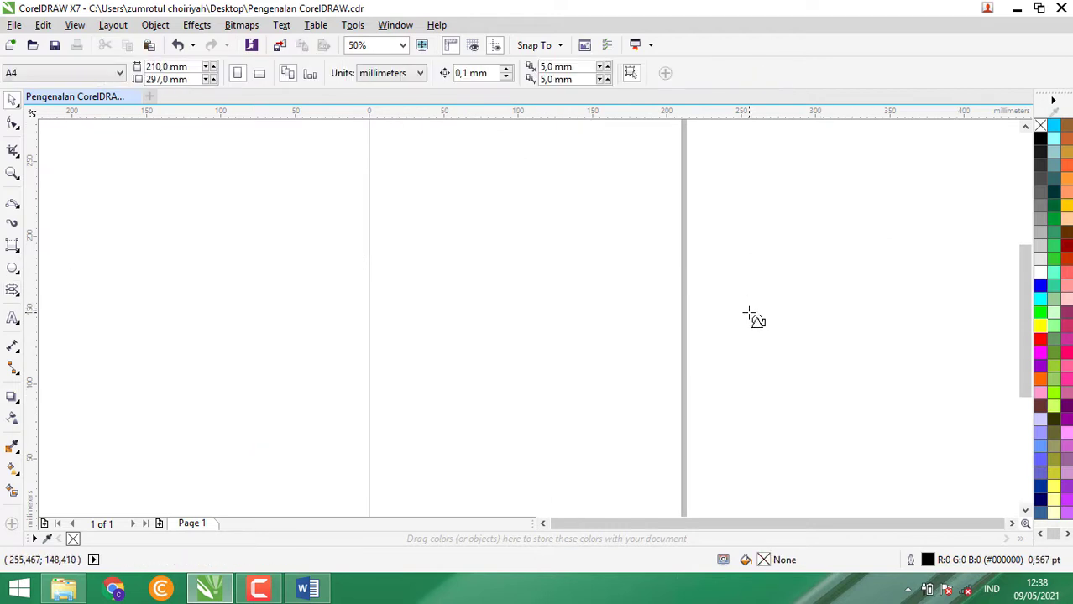
pyautogui.click(12, 290)
pyautogui.click(407, 74)
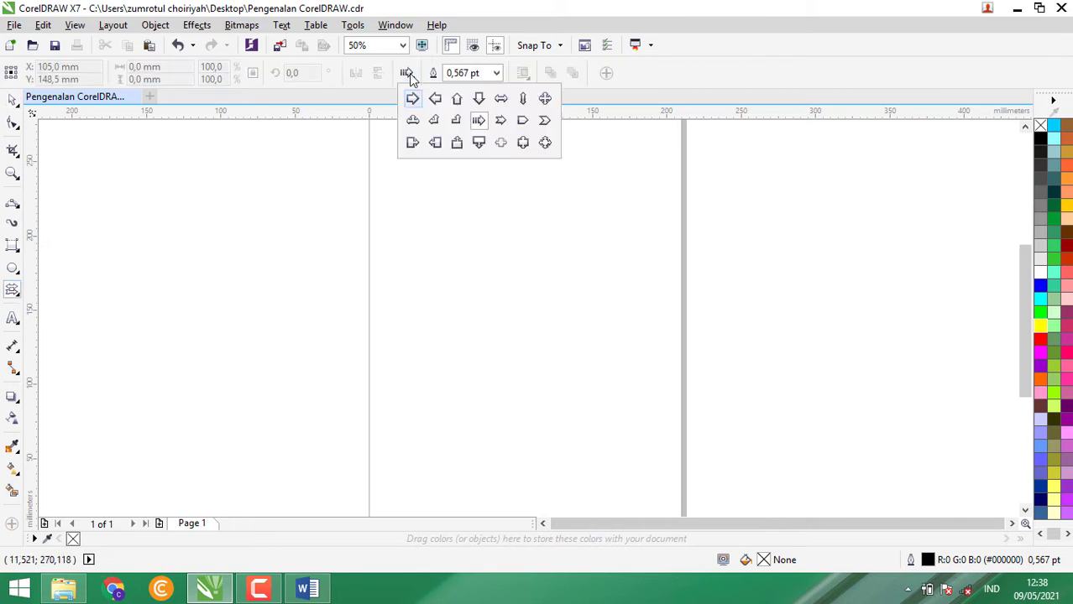
pyautogui.click(501, 142)
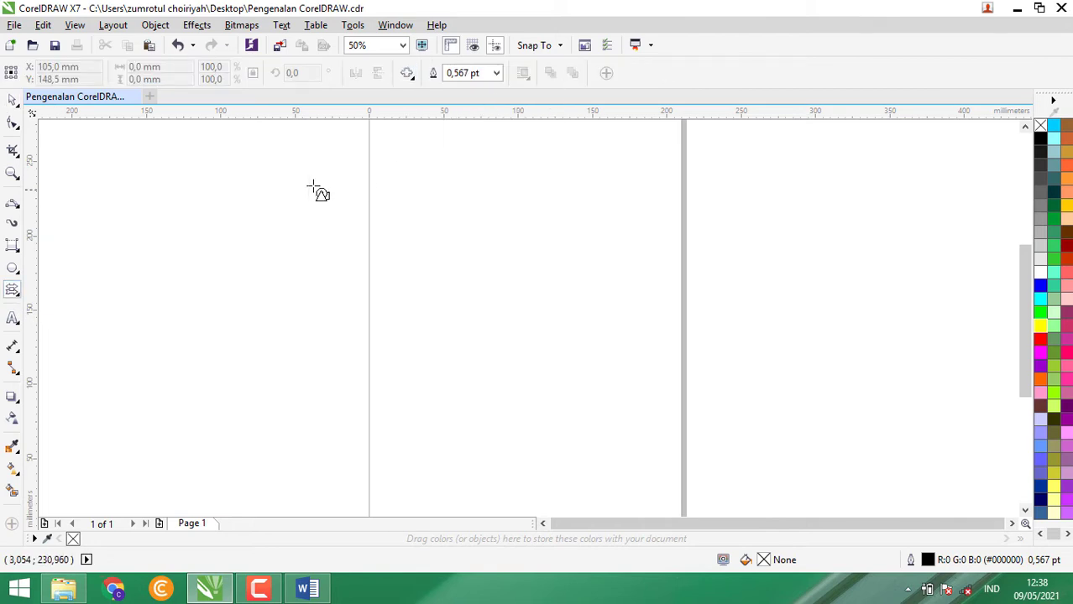
pyautogui.moveTo(312, 187); pyautogui.dragTo(673, 344)
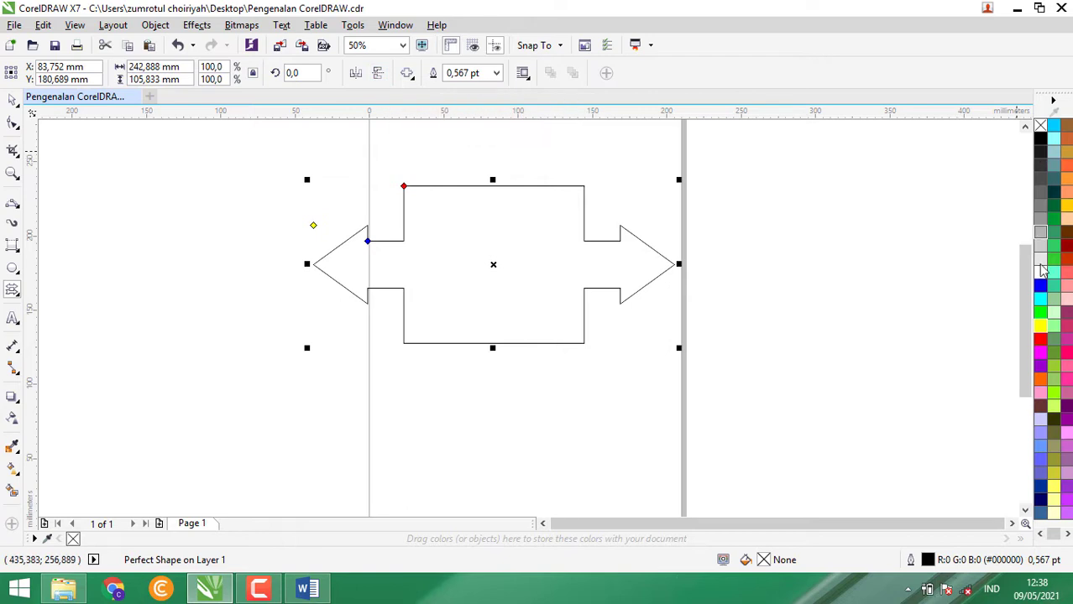
# Fill the double-headed arrow with cyan and rotate it clockwise to an angle of about 326.2°
pyautogui.click(1039, 302)
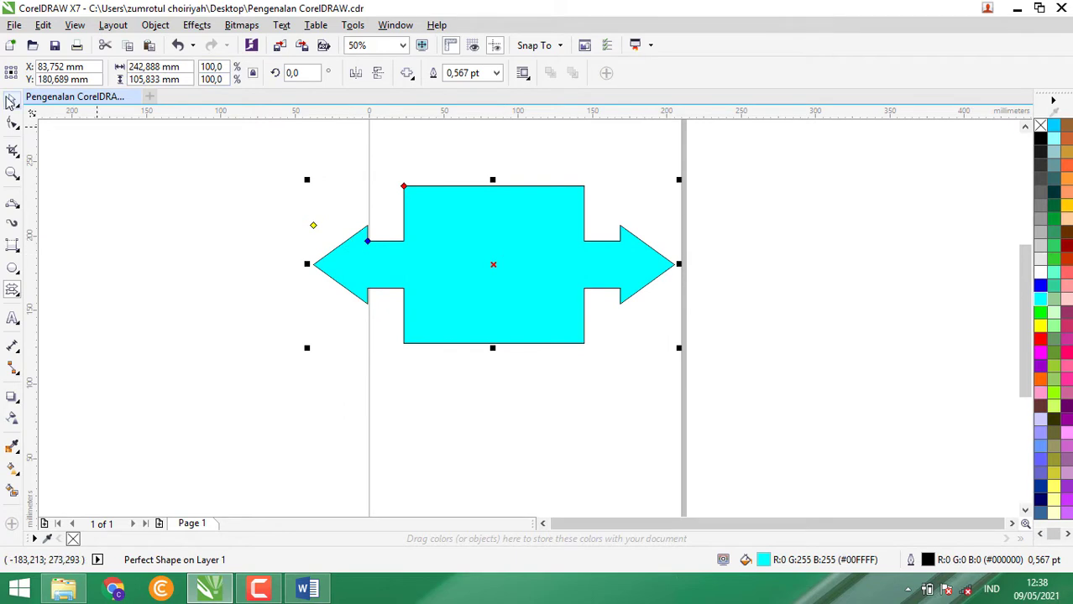
pyautogui.click(12, 99)
pyautogui.click(530, 267)
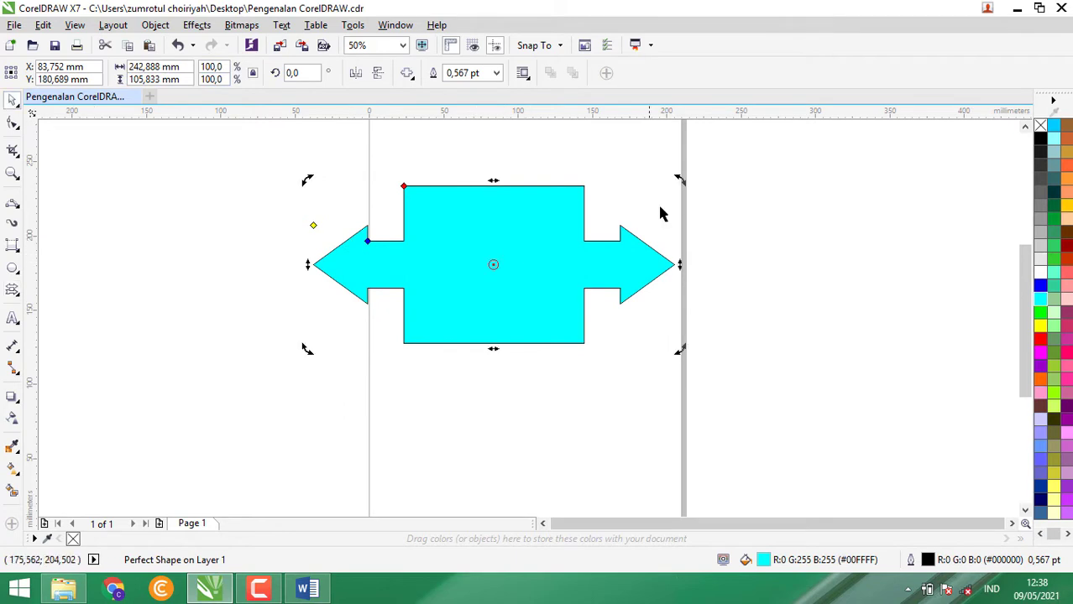
pyautogui.moveTo(678, 178)
pyautogui.mouseDown()
pyautogui.moveTo(690, 246)
pyautogui.moveTo(685, 320)
pyautogui.moveTo(696, 300)
pyautogui.mouseUp()
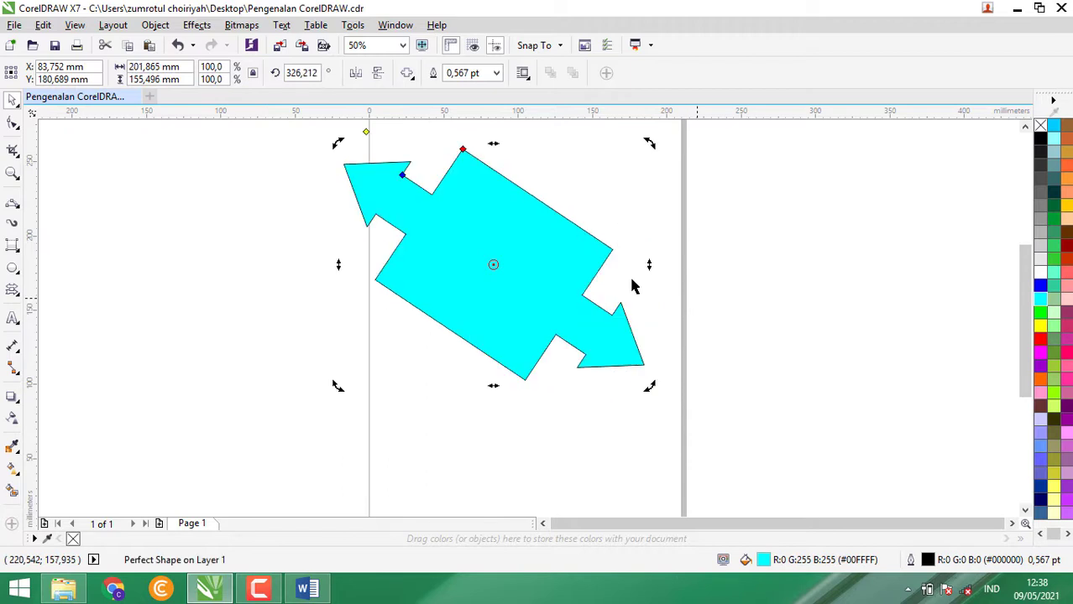
pyautogui.click(224, 246)
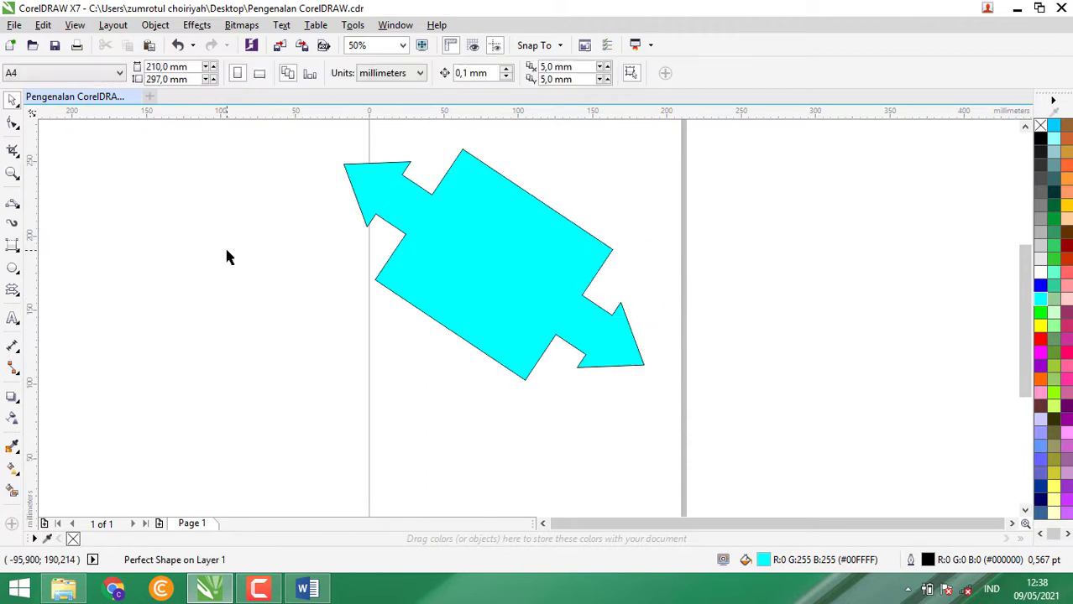
# Mirror the cyan arrow shape horizontally several times, ending with it slanting up to the right
pyautogui.click(502, 248)
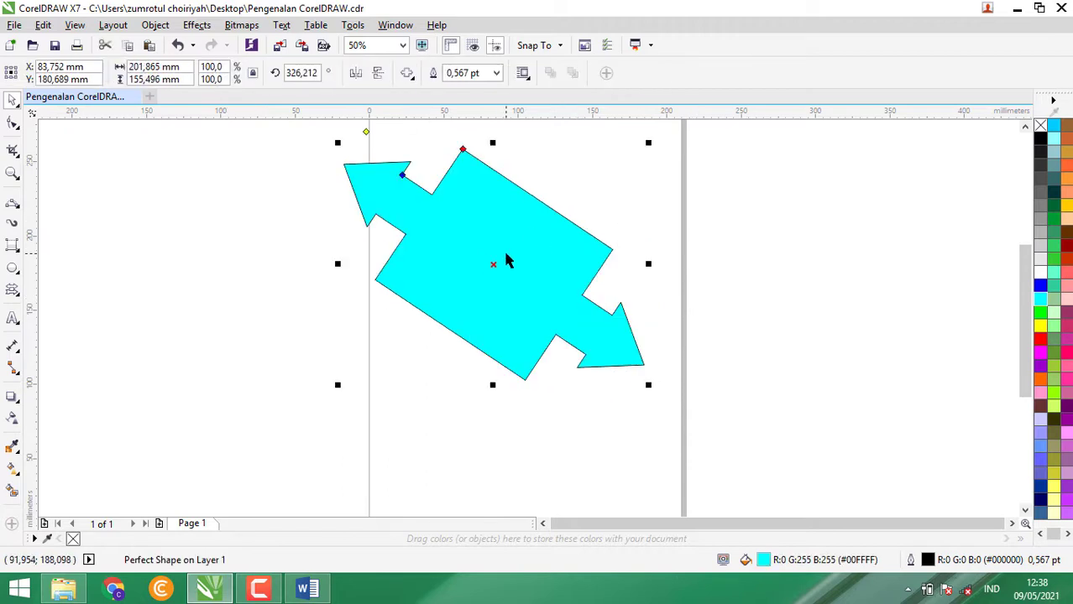
pyautogui.click(358, 82)
pyautogui.click(357, 82)
pyautogui.click(358, 83)
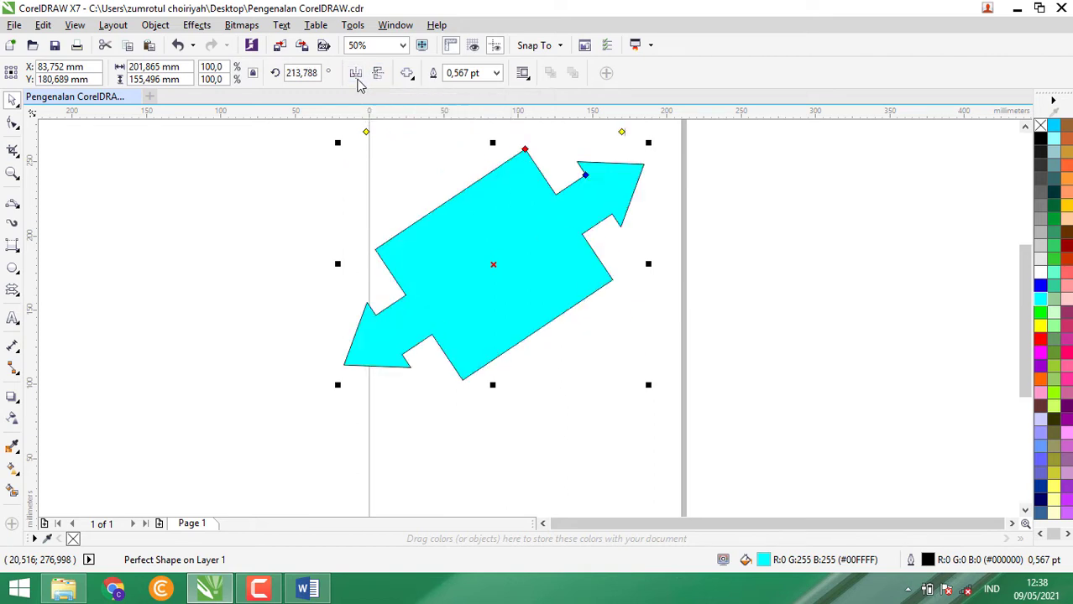
pyautogui.click(358, 83)
pyautogui.click(358, 82)
pyautogui.click(357, 82)
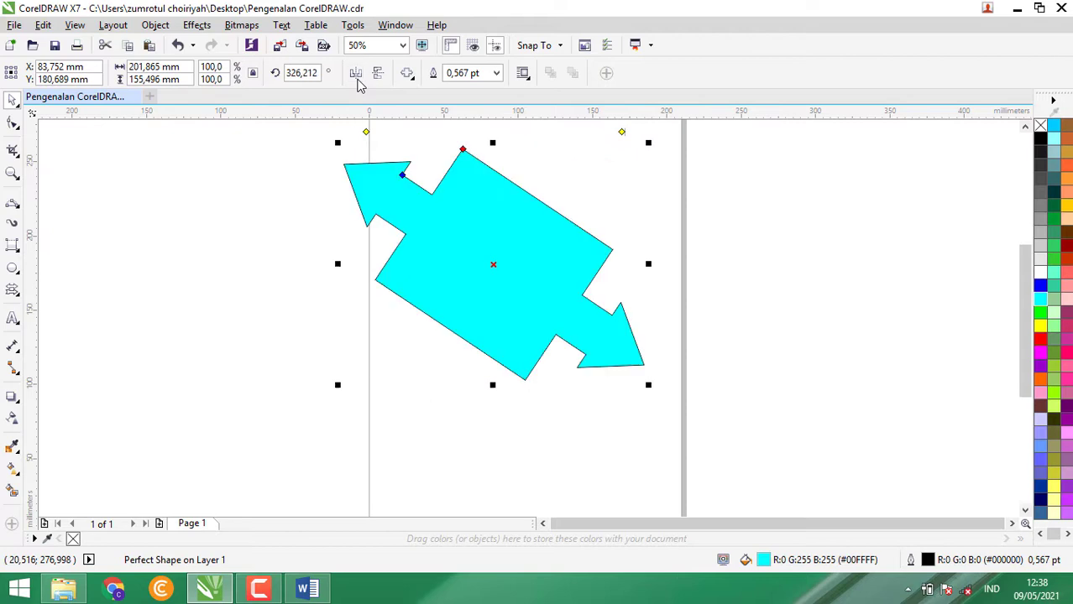
pyautogui.click(358, 82)
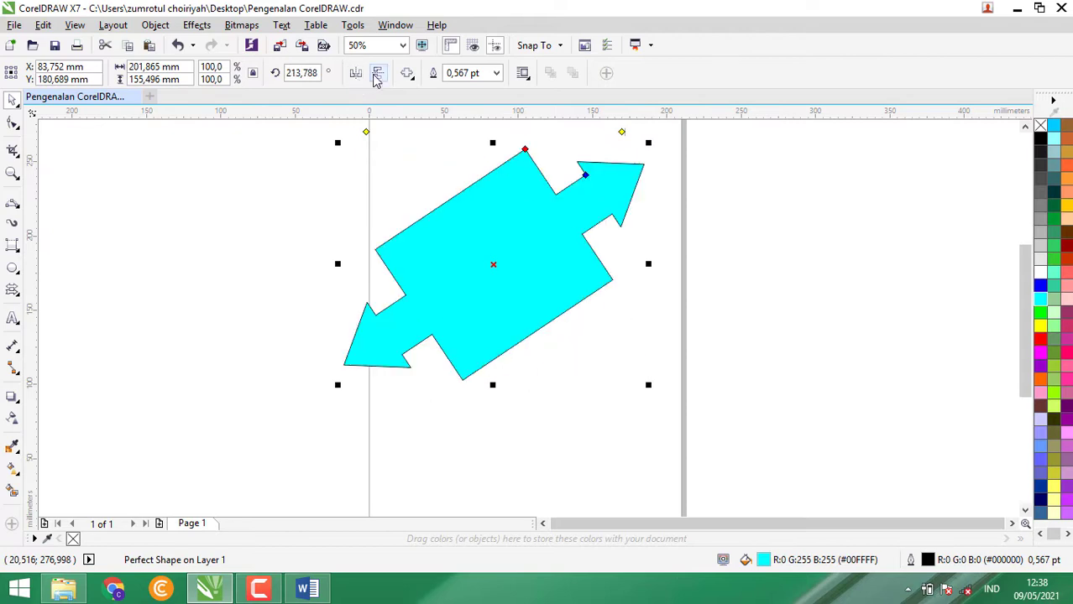
# Mirror the cyan arrow shape vertically several times, ending with it slanting down to the right
pyautogui.click(376, 74)
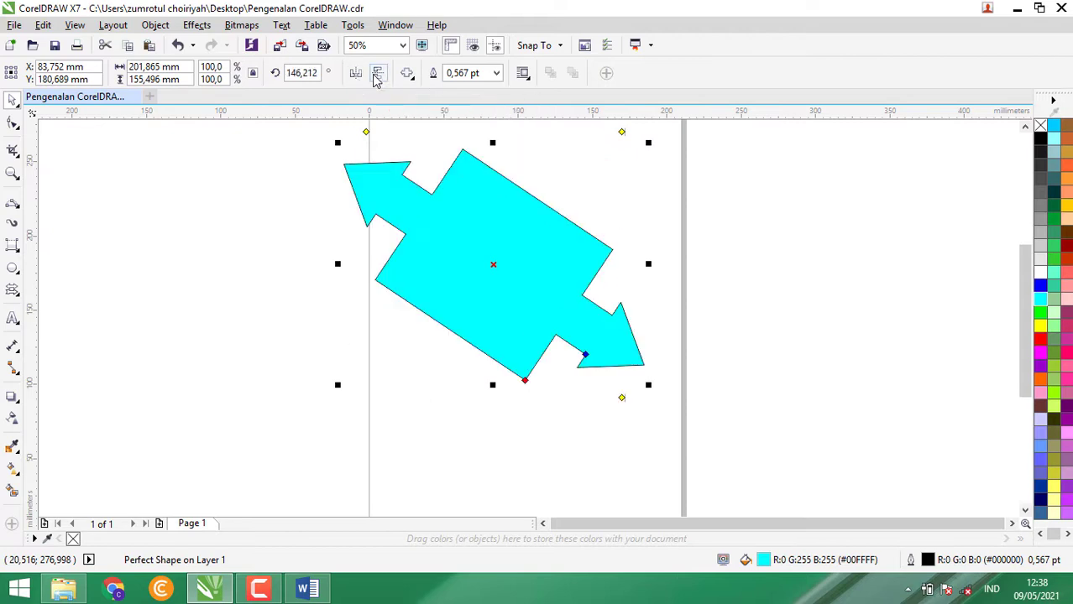
pyautogui.click(376, 74)
pyautogui.click(376, 74)
pyautogui.click(376, 74)
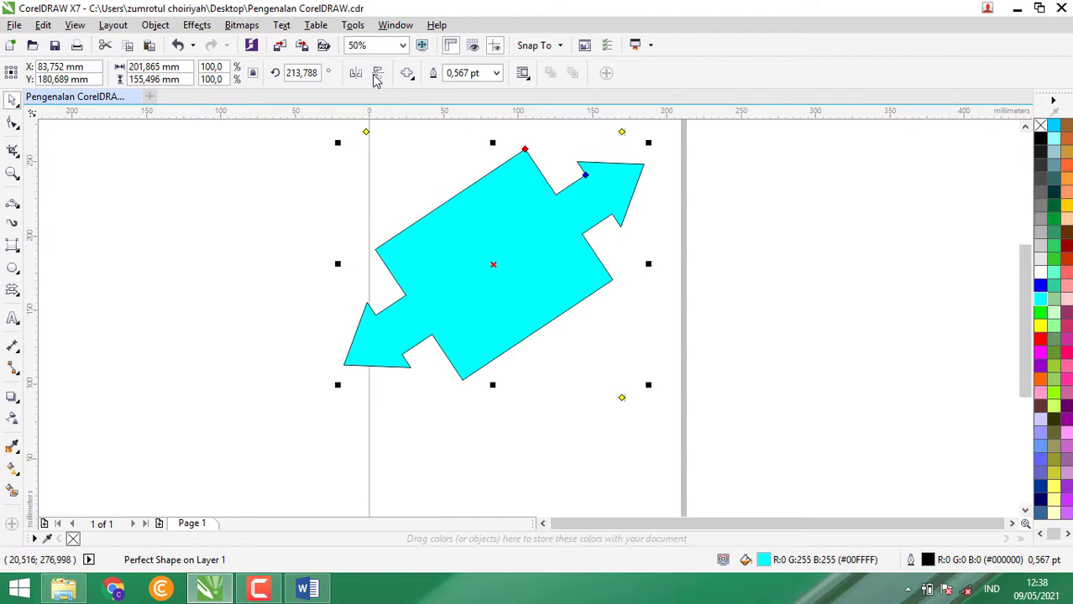
pyautogui.click(376, 74)
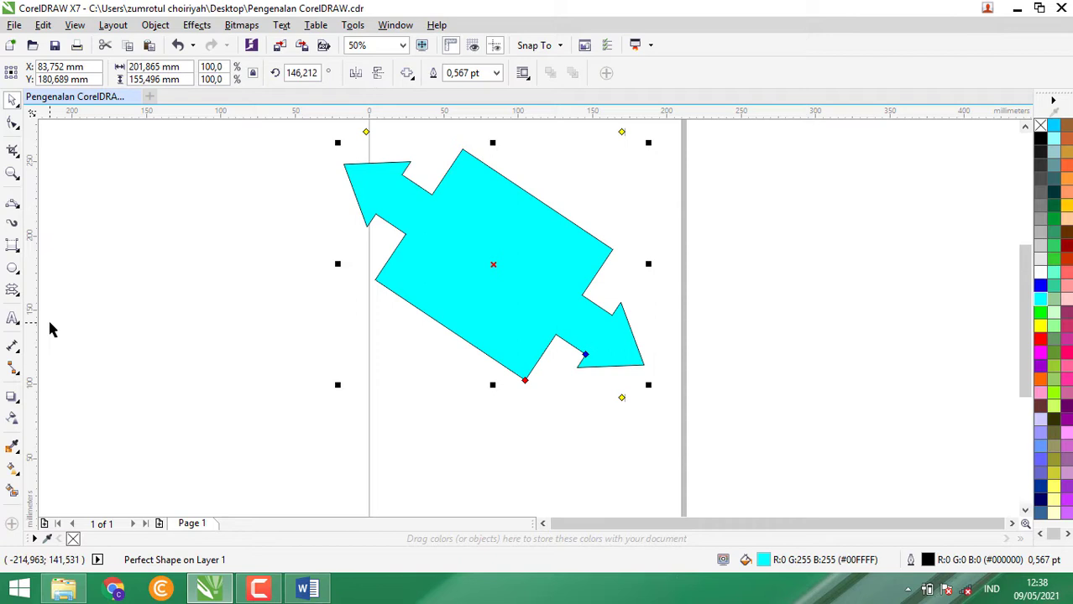
# Draw two ribbon banner shapes, a smaller one to the left of the cyan arrow and one about 378 by 78 mm below it
pyautogui.click(17, 294)
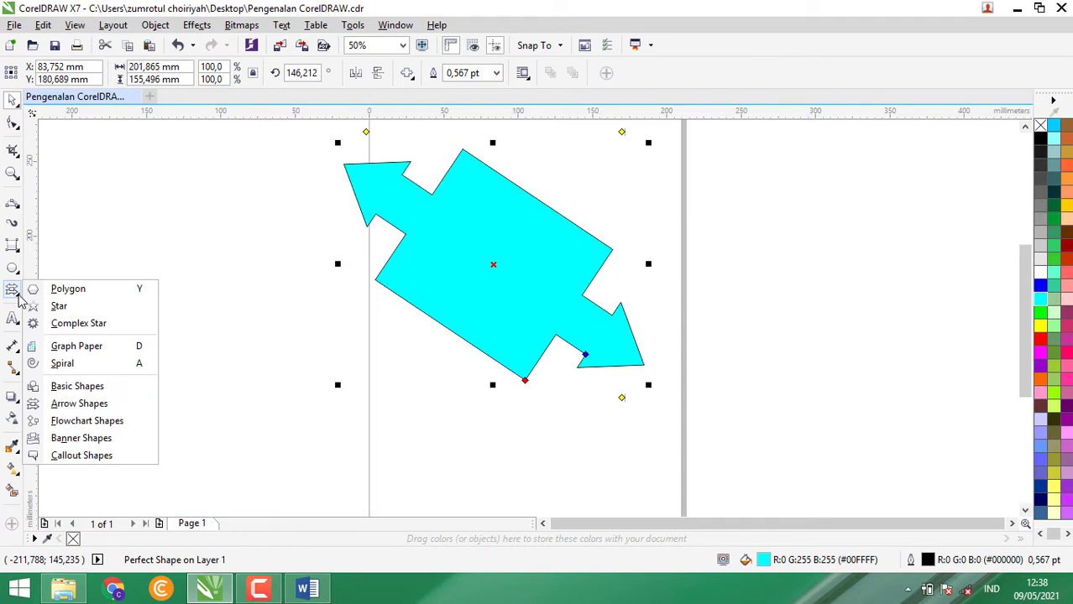
pyautogui.click(83, 437)
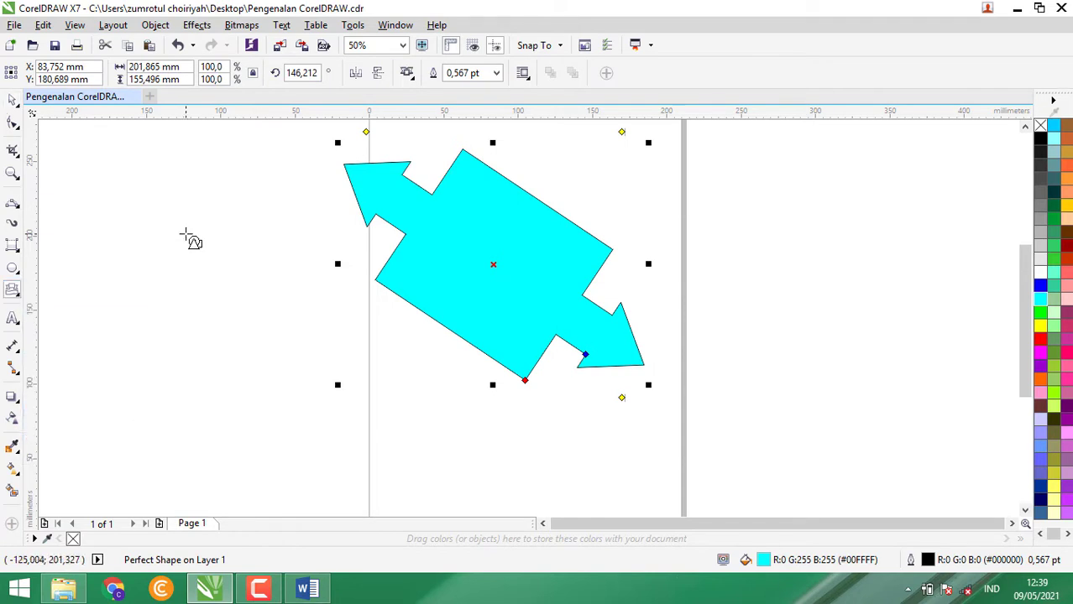
pyautogui.moveTo(180, 228); pyautogui.dragTo(408, 349)
pyautogui.moveTo(235, 367); pyautogui.dragTo(808, 496)
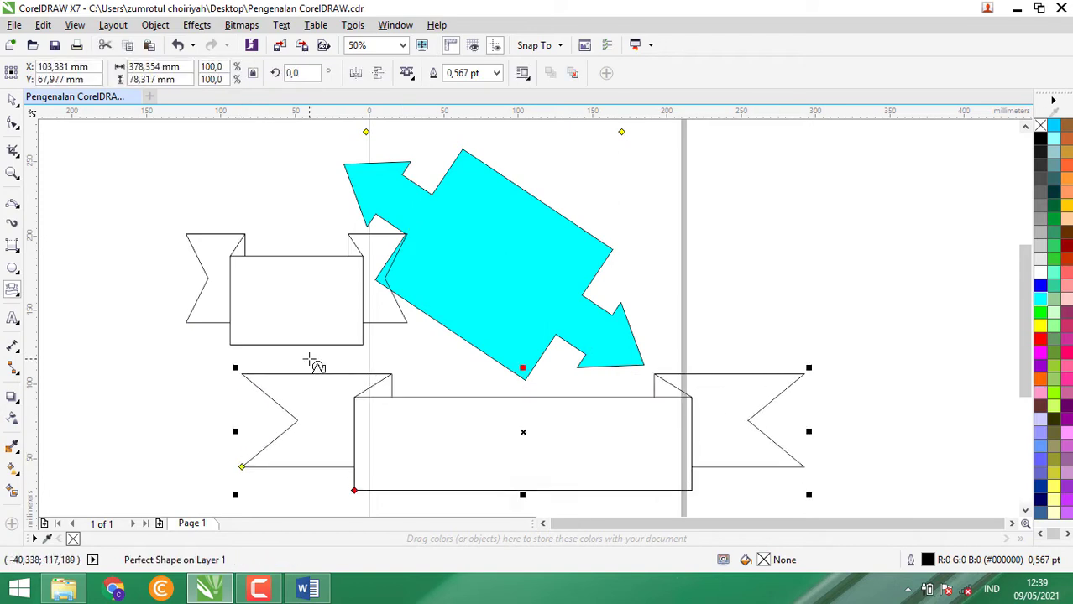
# Delete all existing shapes and draw a jagged explosion banner shape about 149 by 149 mm on the page
pyautogui.hotkey('ctrl', 'a')
pyautogui.press('Delete')
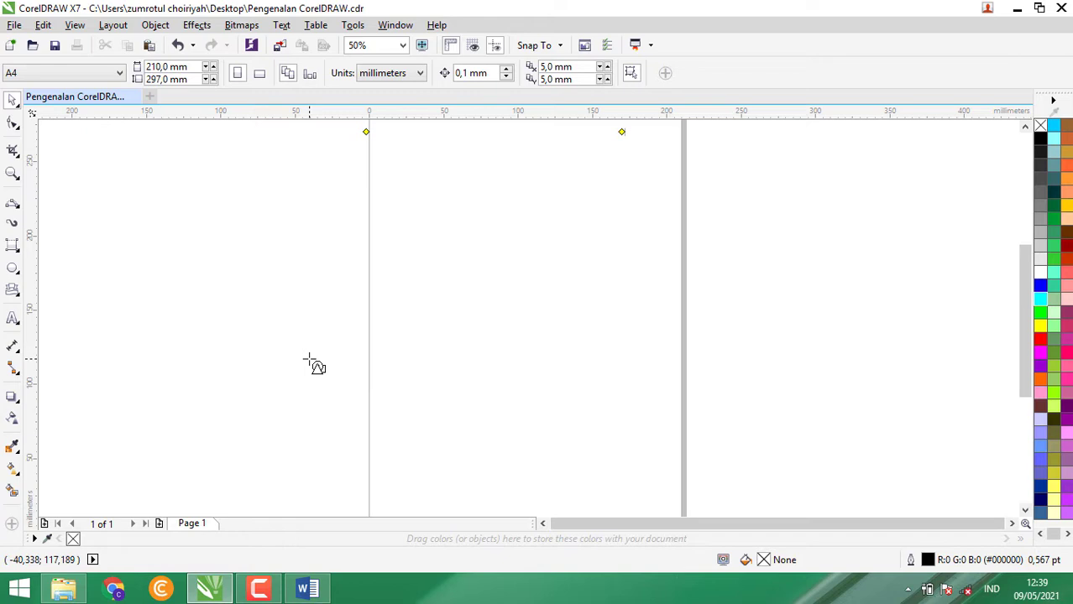
pyautogui.click(12, 295)
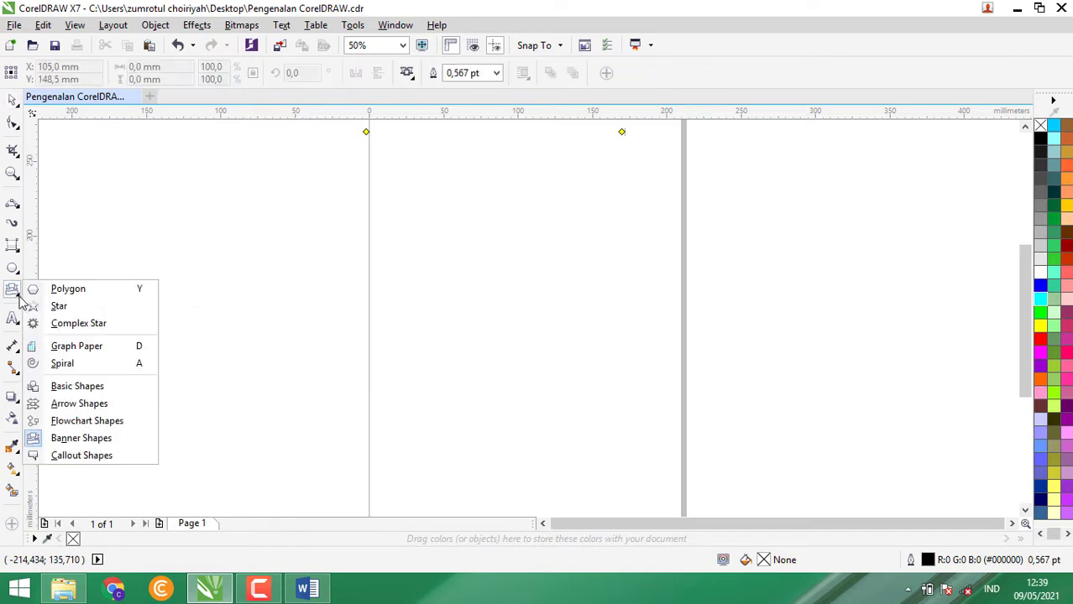
pyautogui.click(421, 74)
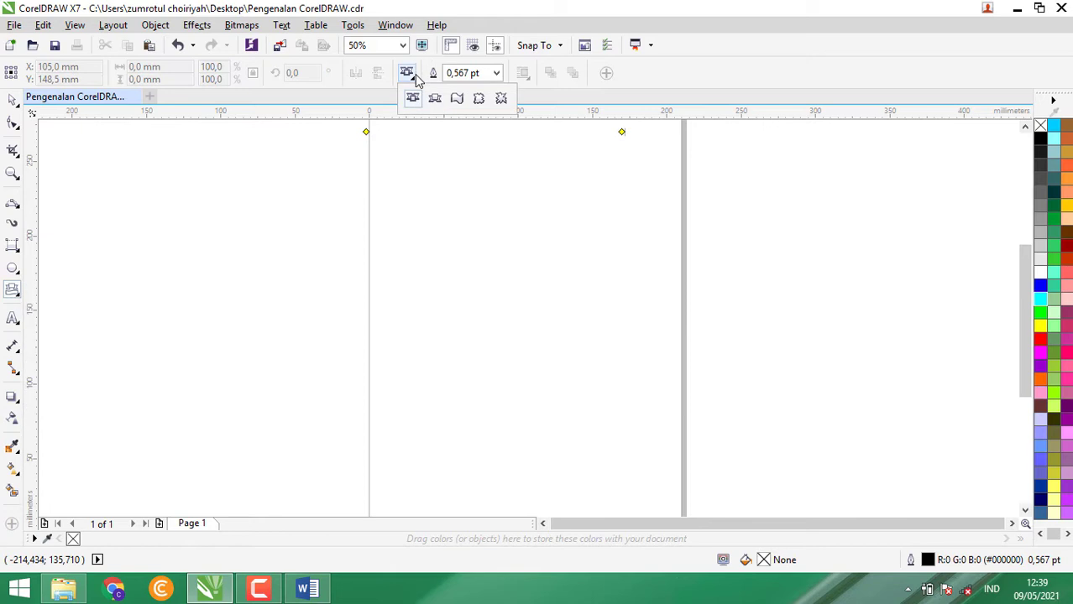
pyautogui.click(477, 100)
pyautogui.moveTo(447, 194); pyautogui.dragTo(677, 422)
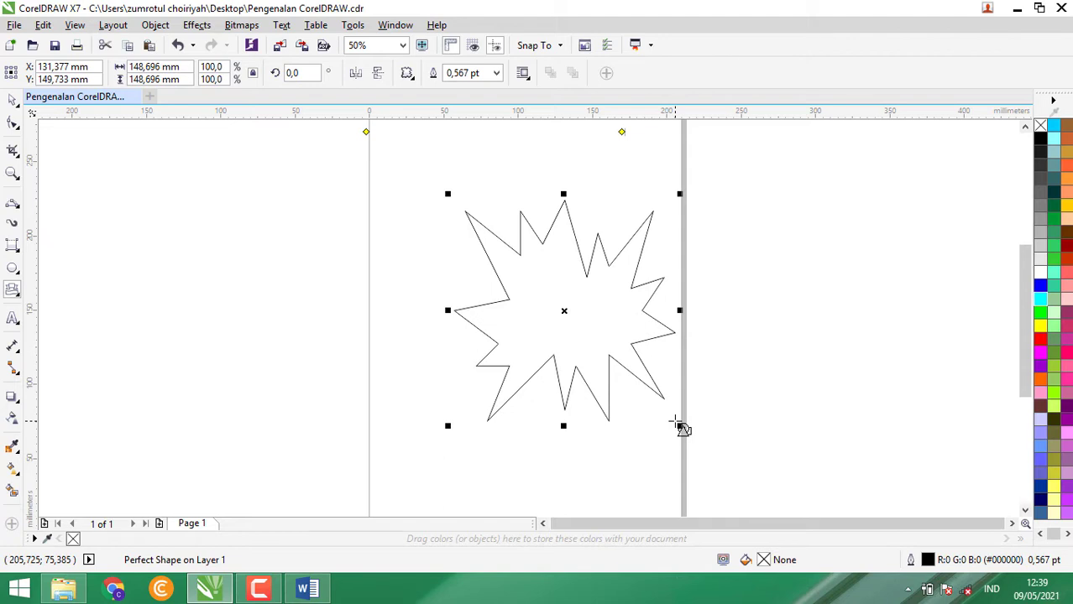
# Draw an empty paragraph text frame about 152 by 67 mm to the left of the explosion shape
pyautogui.click(17, 326)
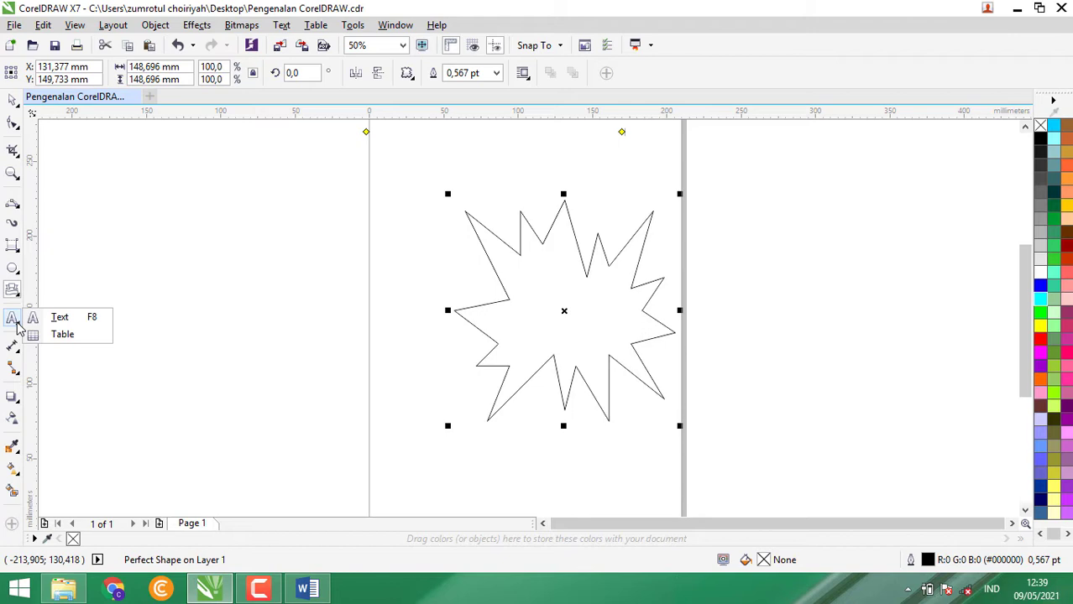
pyautogui.click(59, 317)
pyautogui.moveTo(168, 265); pyautogui.dragTo(394, 364)
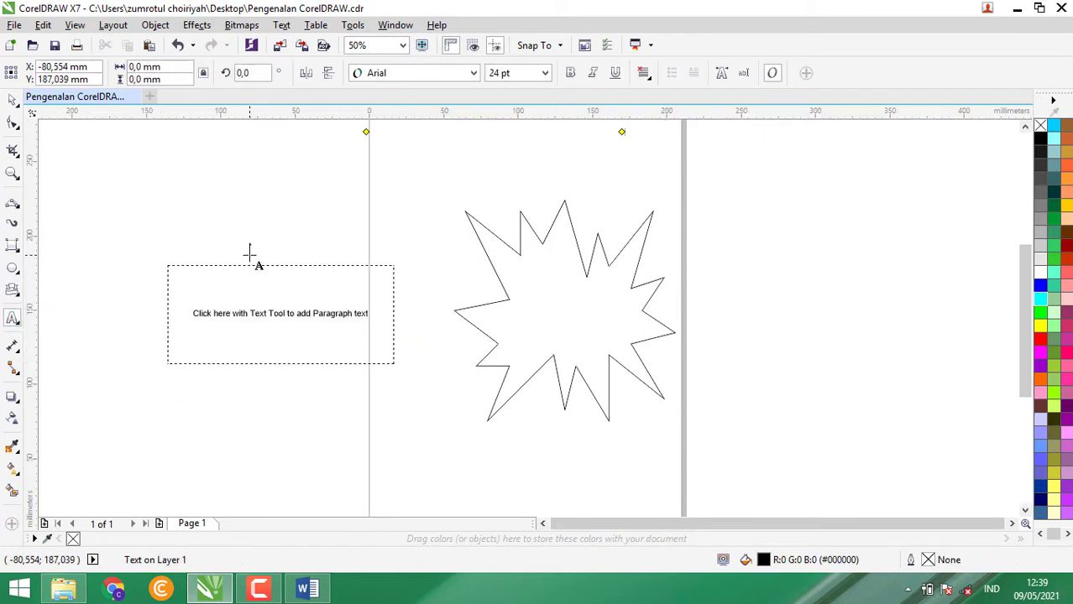
pyautogui.click(243, 282)
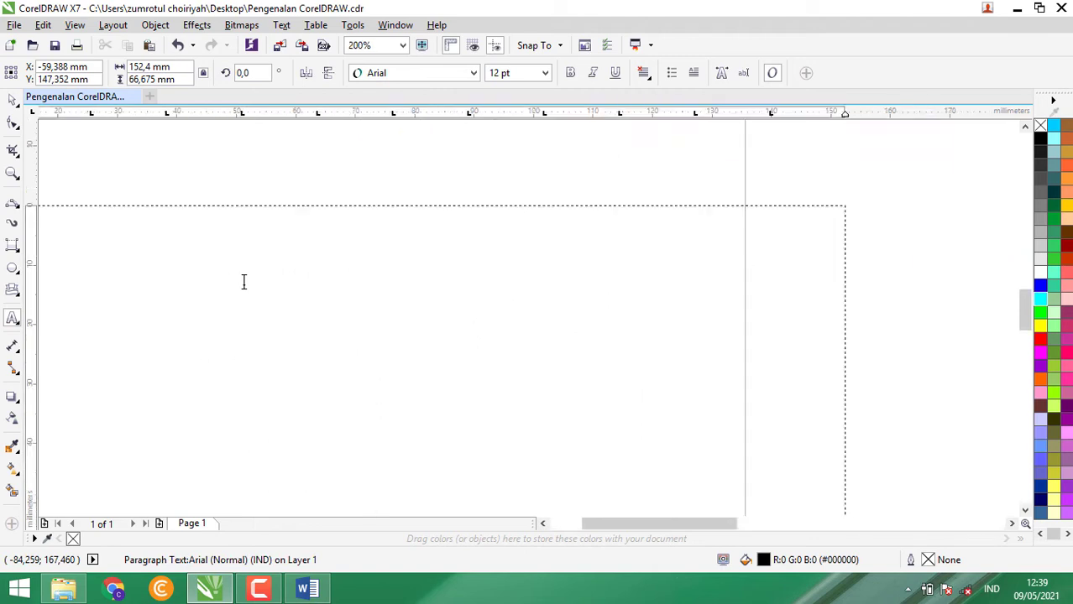
# Add the artistic text "UIN Walisongo" above the explosion shape
pyautogui.click(163, 211)
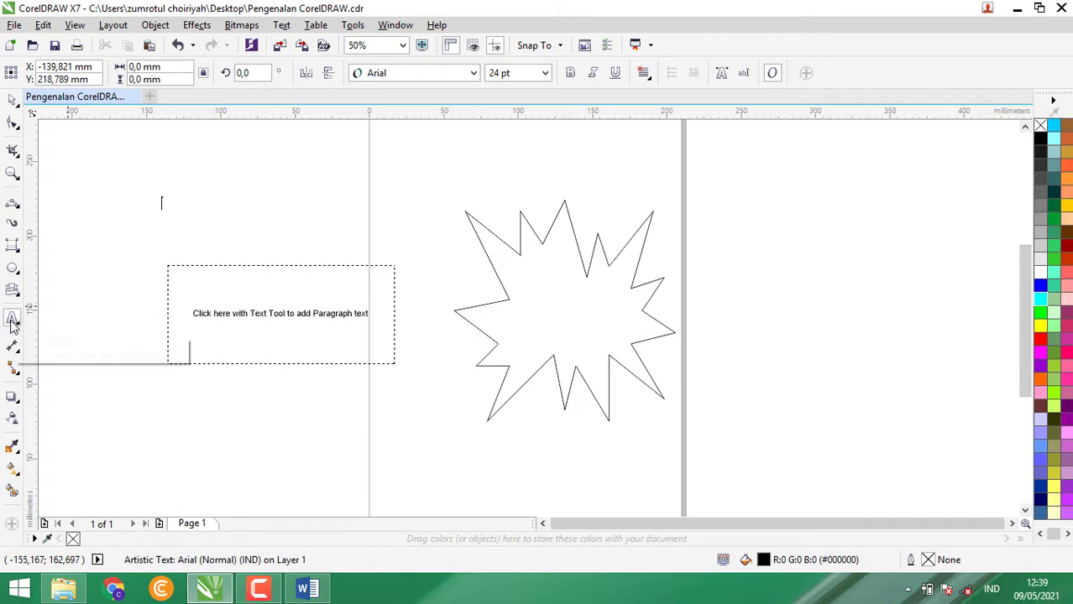
pyautogui.click(418, 184)
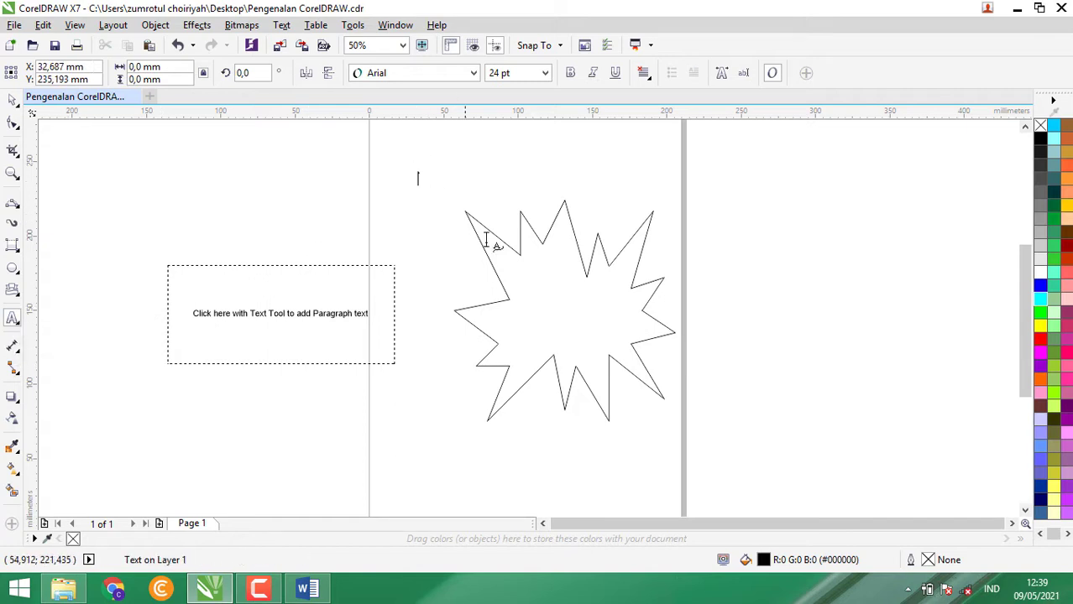
pyautogui.write('U')
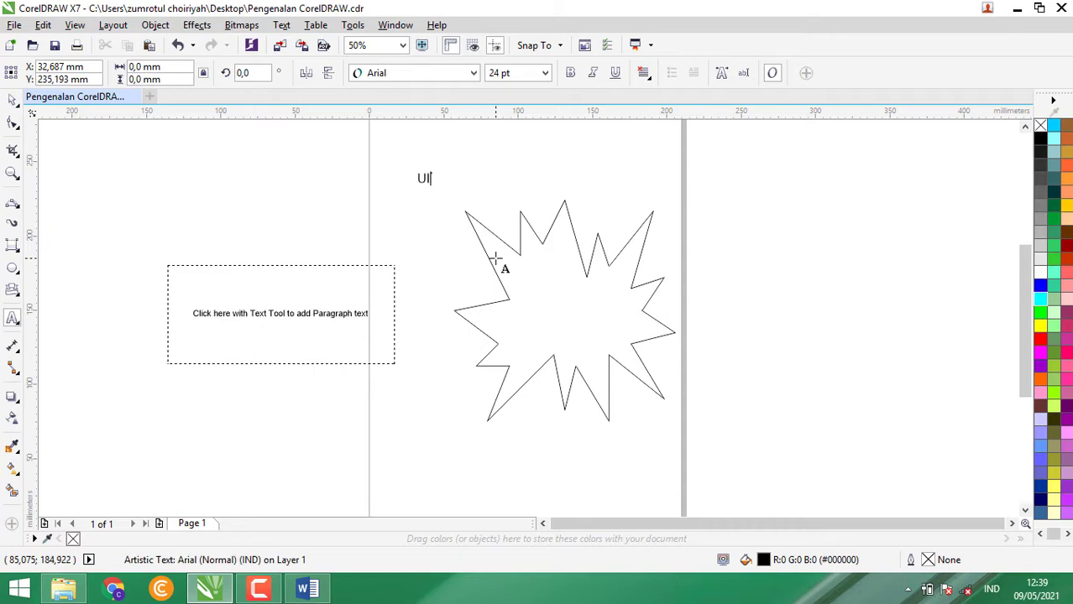
pyautogui.write('IN Walisongo')
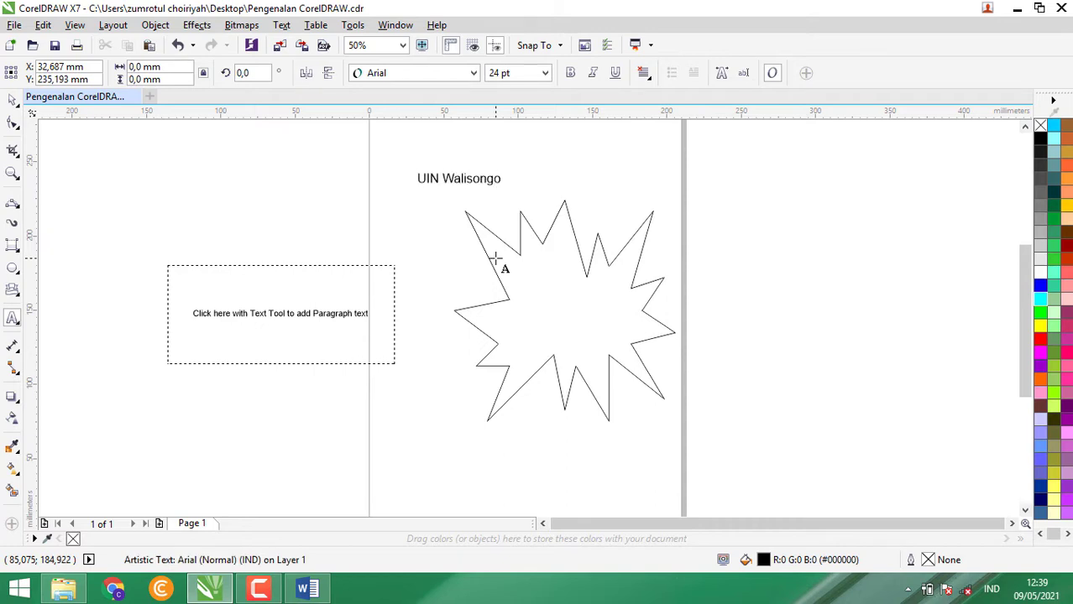
# Set the "UIN Walisongo" text in Bernard MT Condensed and enlarge it freehand to about 102 pt
pyautogui.click(12, 99)
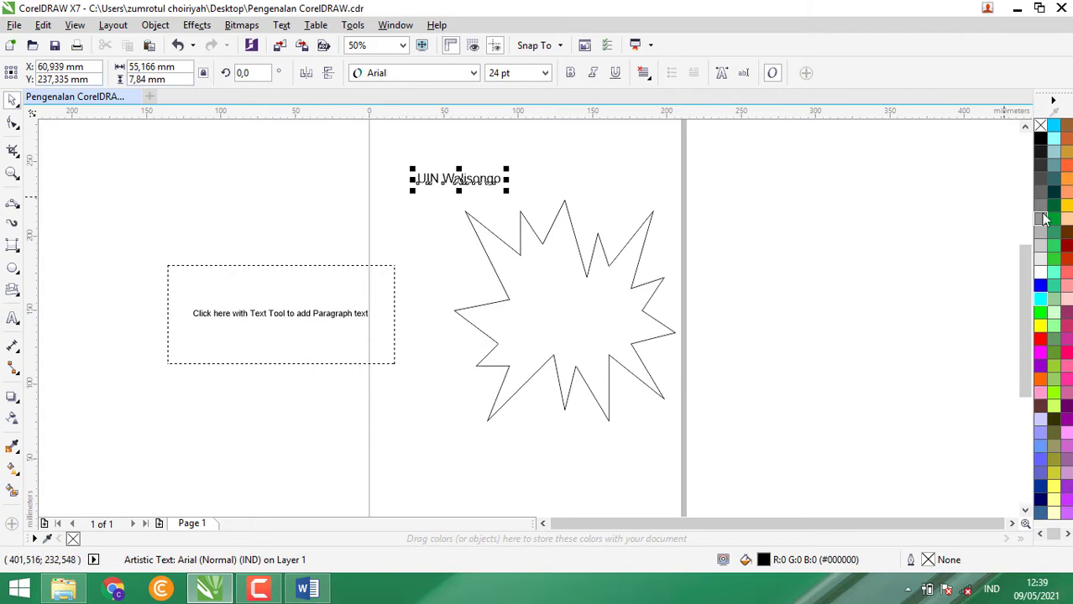
pyautogui.click(473, 73)
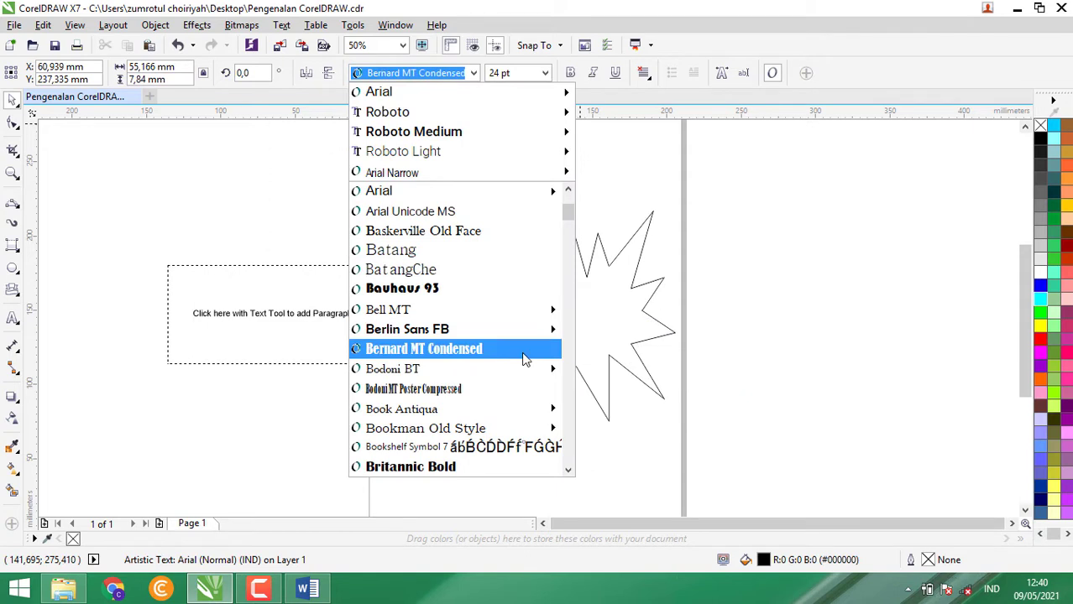
pyautogui.click(523, 358)
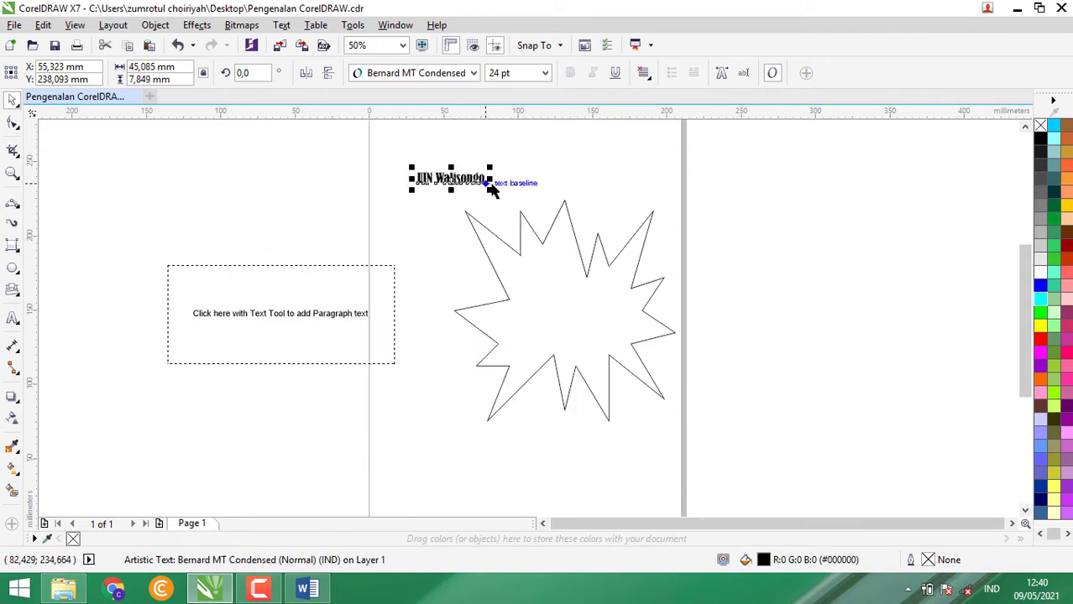
pyautogui.moveTo(489, 188); pyautogui.dragTo(710, 226)
# Change the font of the enlarged "UIN Walisongo" text to Broadway
pyautogui.click(473, 73)
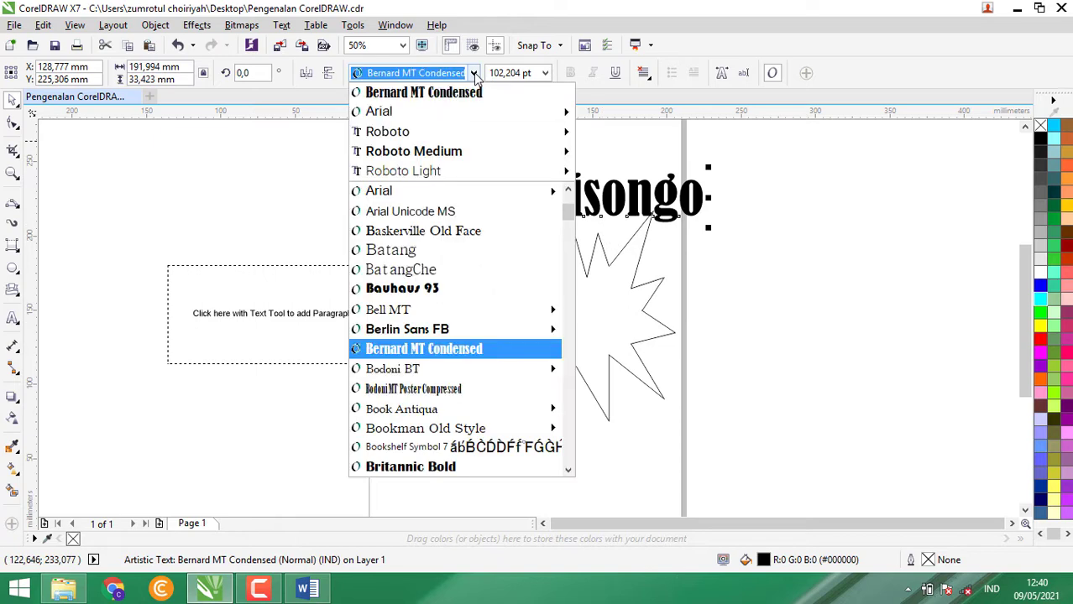
pyautogui.moveTo(443, 372)
pyautogui.scroll(2, 439, 364)
pyautogui.scroll(-6, 439, 366)
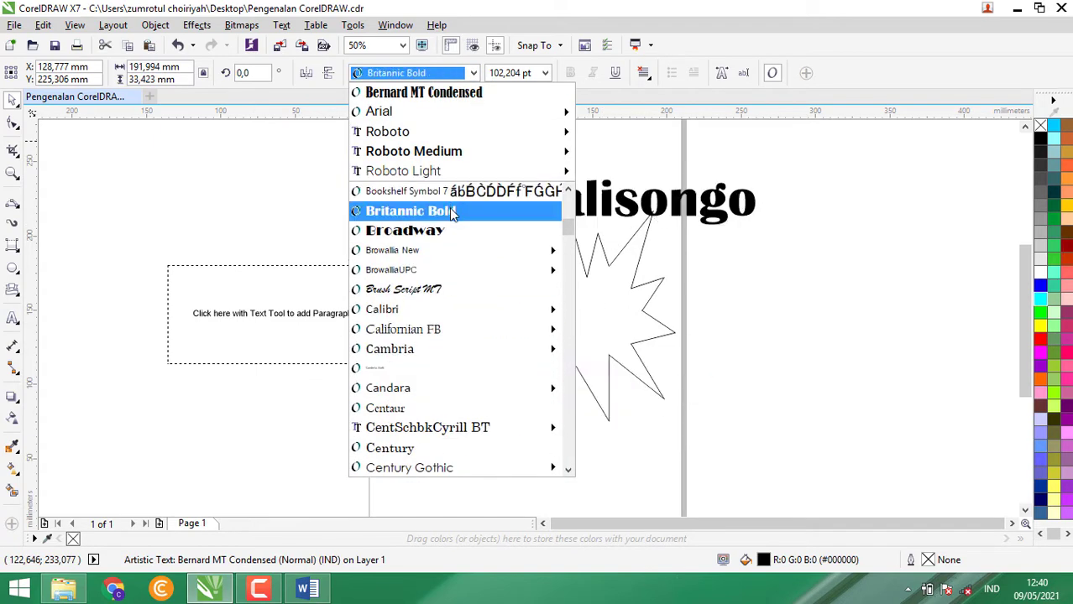
pyautogui.click(449, 228)
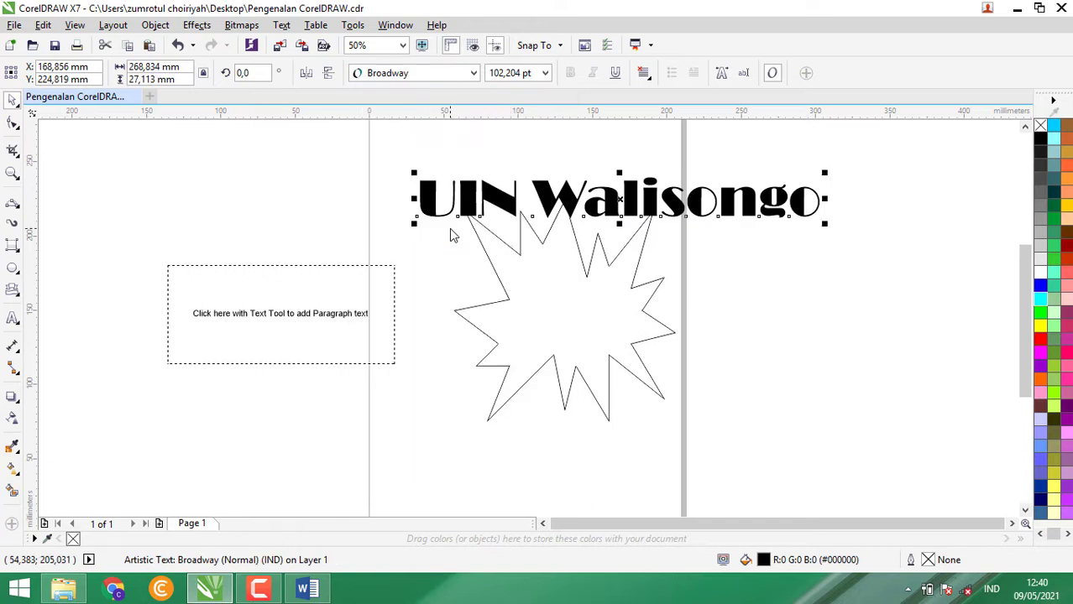
pyautogui.click(234, 200)
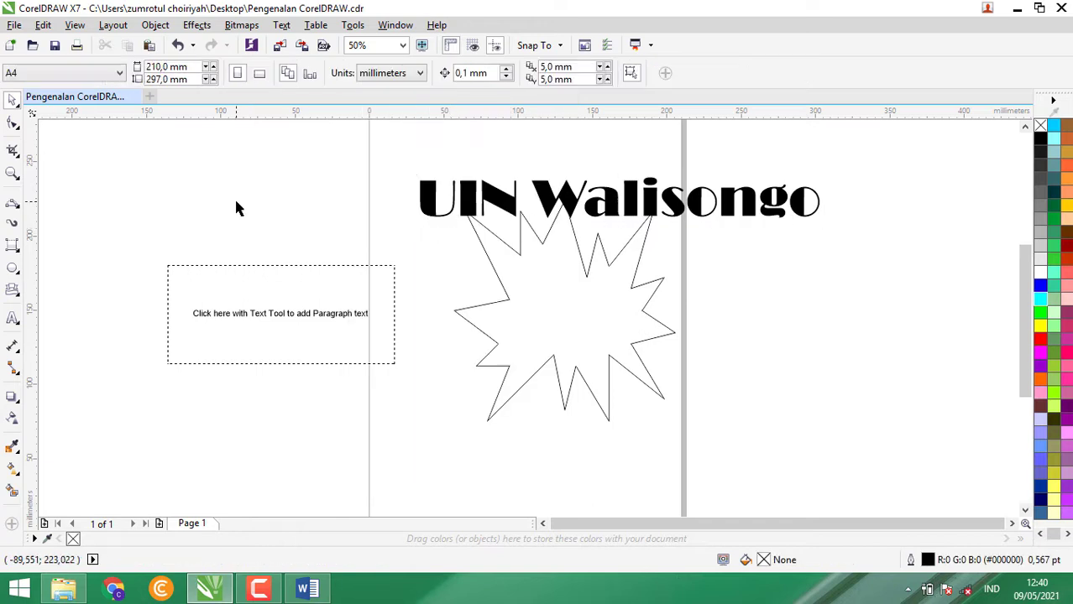
# Duplicate the "UIN Walisongo" text directly below the original and replace the copy's wording with "Semarang"
pyautogui.click(475, 213)
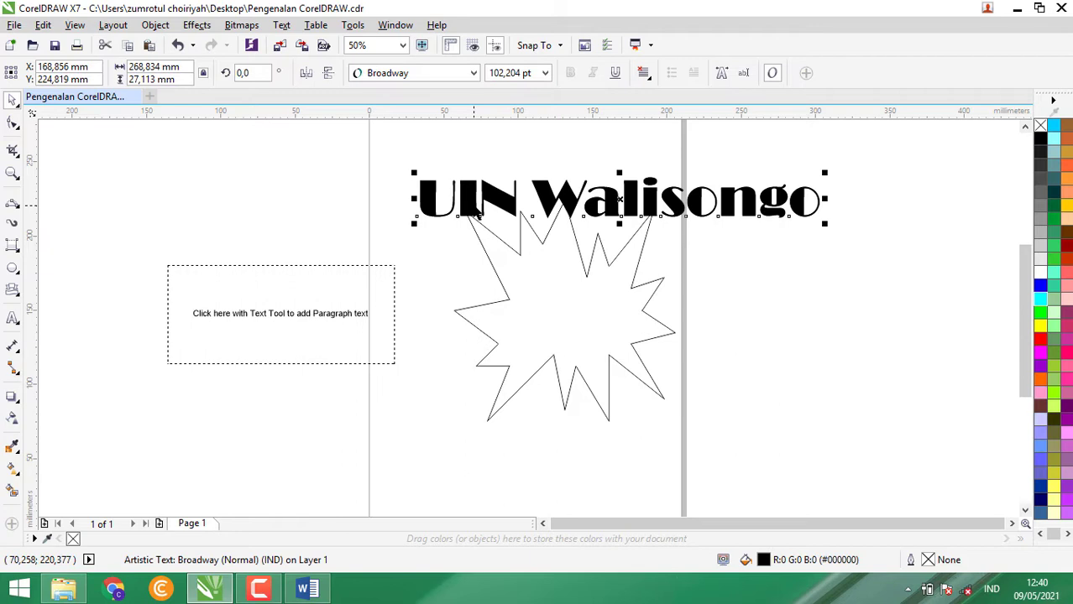
pyautogui.moveTo(475, 214); pyautogui.dragTo(476, 255)
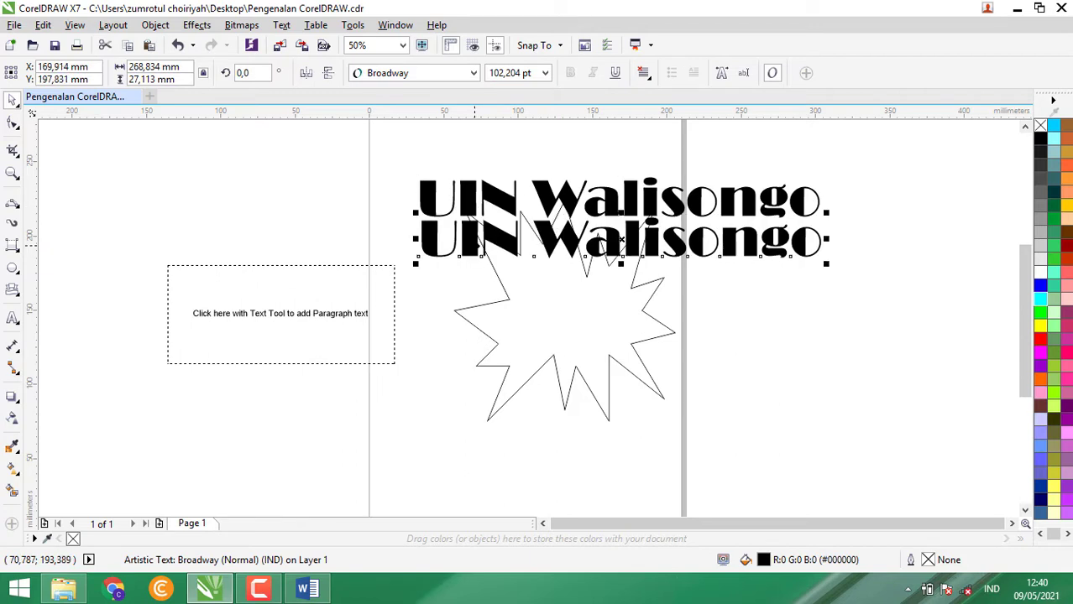
pyautogui.doubleClick(475, 244)
pyautogui.hotkey('ctrl', 'a')
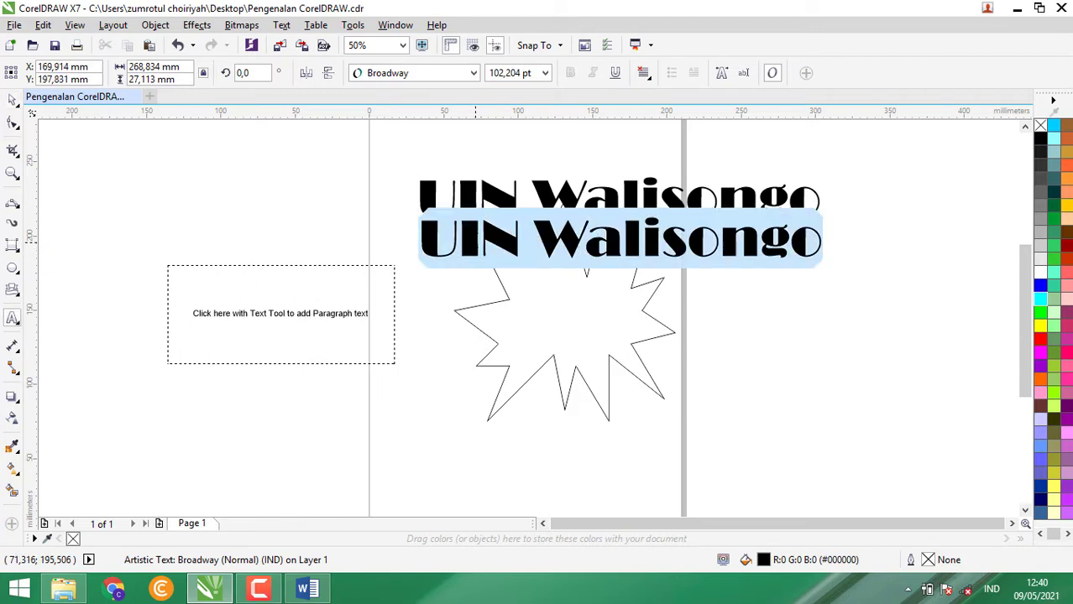
pyautogui.click(475, 242)
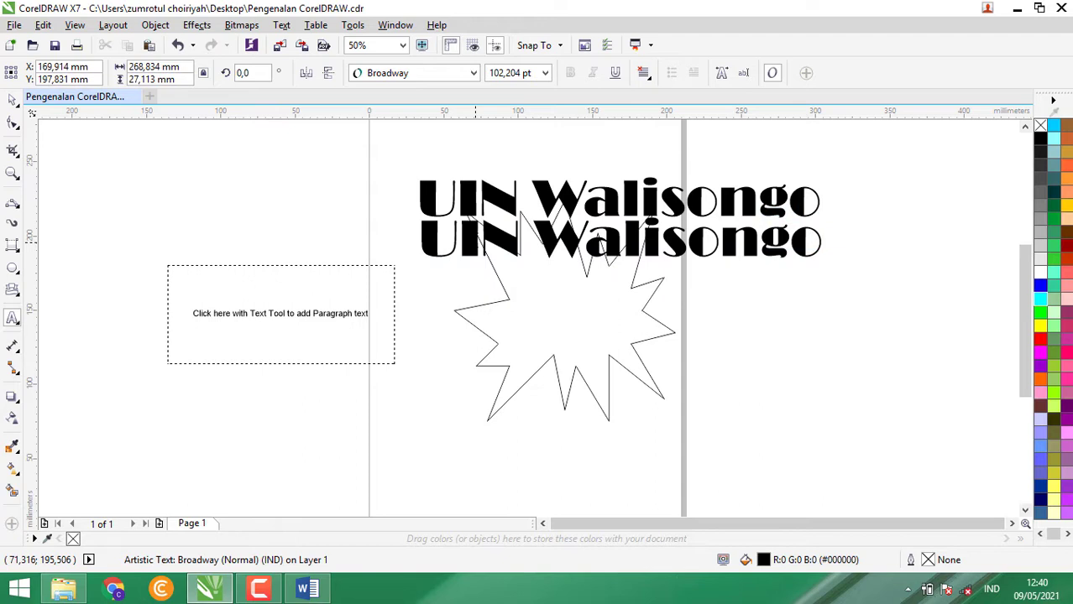
pyautogui.write('S')
pyautogui.press('BackSpace')
pyautogui.hotkey('ctrl', 'a')
pyautogui.write('S')
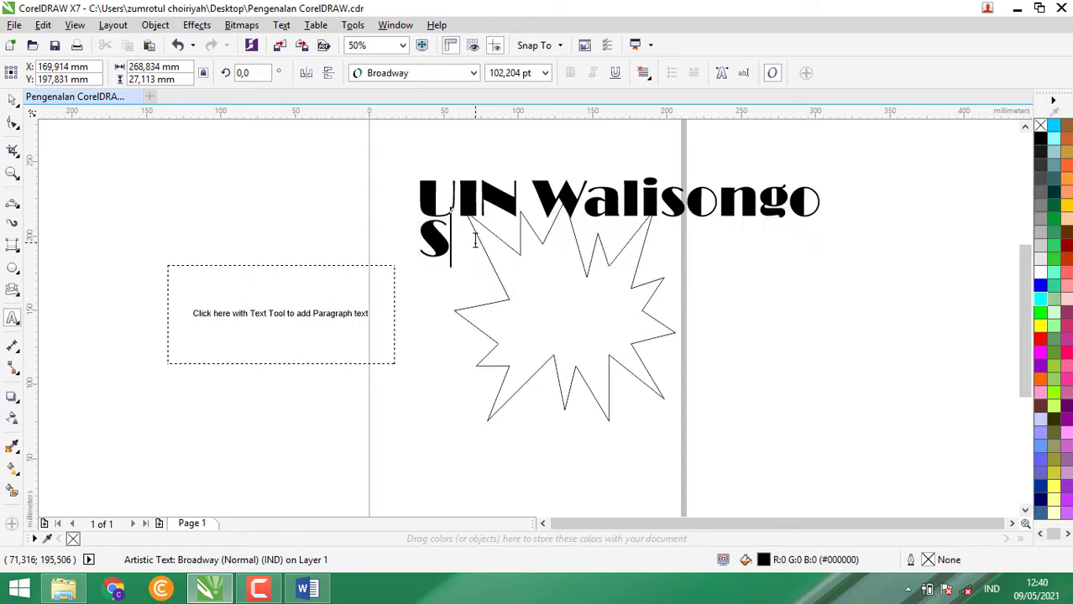
pyautogui.write('emarang')
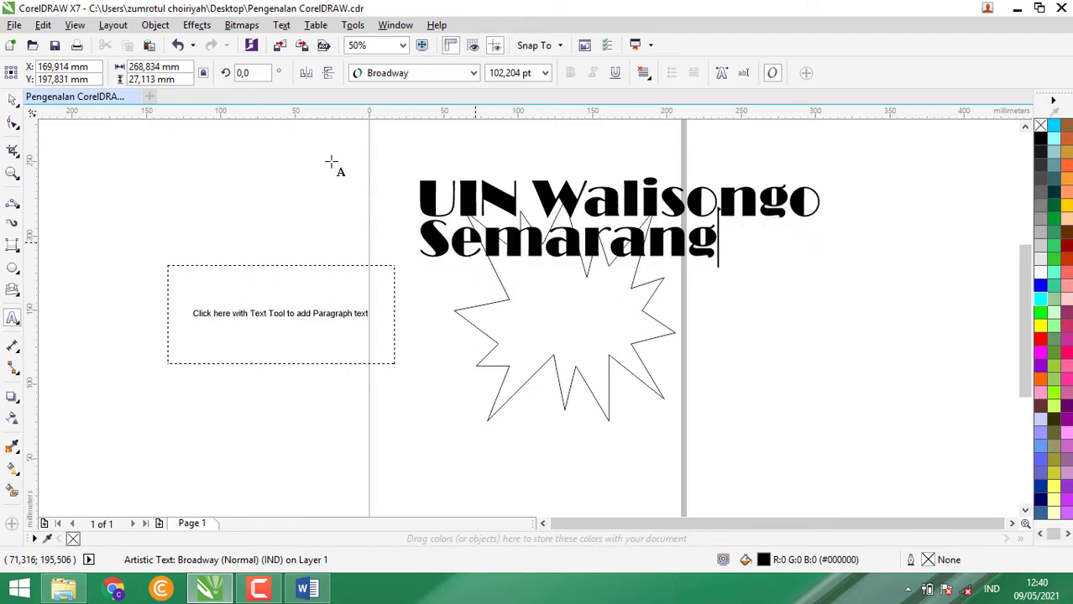
pyautogui.click(13, 100)
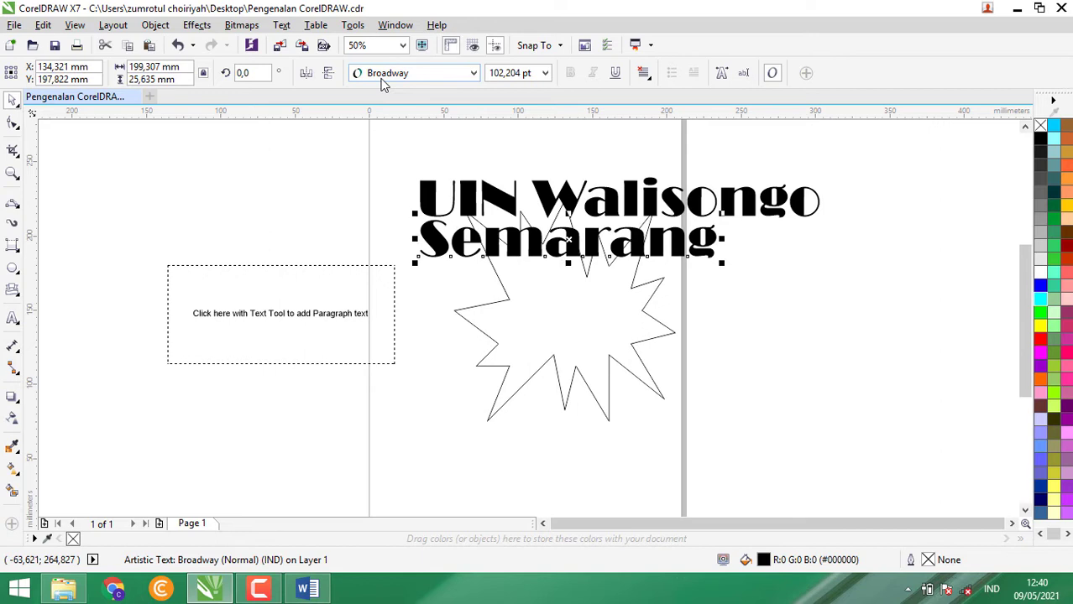
# Nudge the "Semarang" text down by 1.3 mm
pyautogui.press('Down')
pyautogui.press('Down')
pyautogui.press('Down')
pyautogui.press('Down')
pyautogui.press('Down')
pyautogui.press('Down')
pyautogui.press('Down')
pyautogui.press('Down')
pyautogui.press('Down')
pyautogui.press('Down')
pyautogui.press('Down')
pyautogui.press('Down')
pyautogui.press('Down')
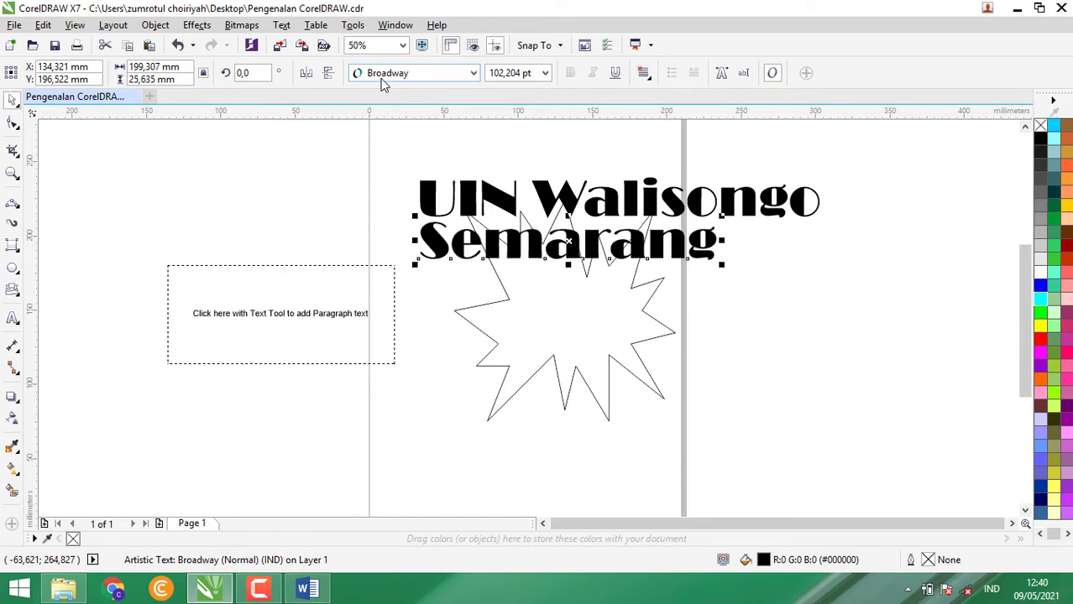
# Replace the empty paragraph text frame beside the text with a new one about 124 by 147 mm
pyautogui.click(283, 294)
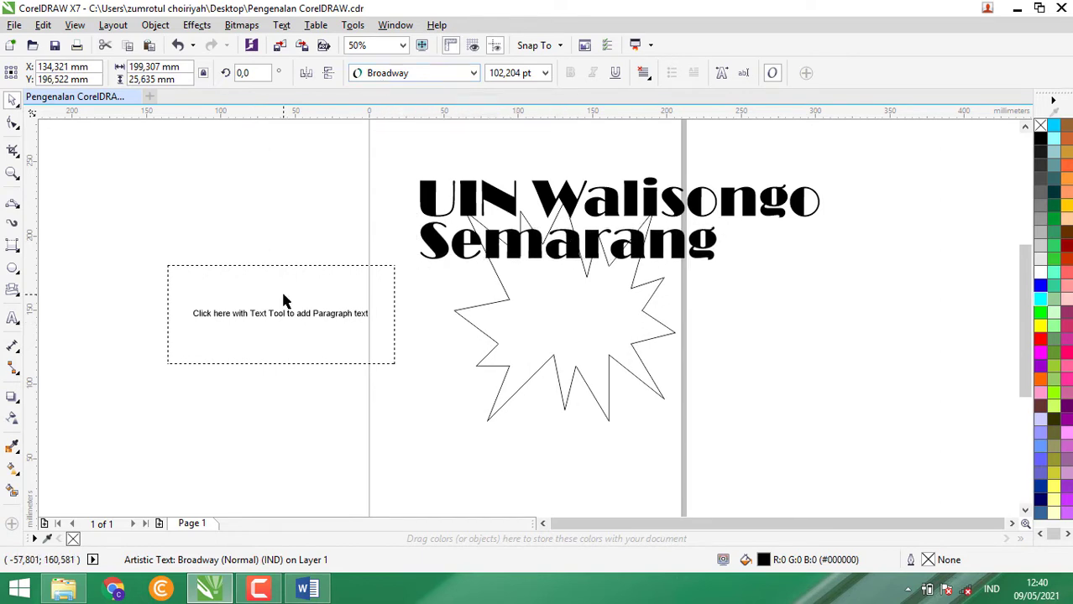
pyautogui.press('Delete')
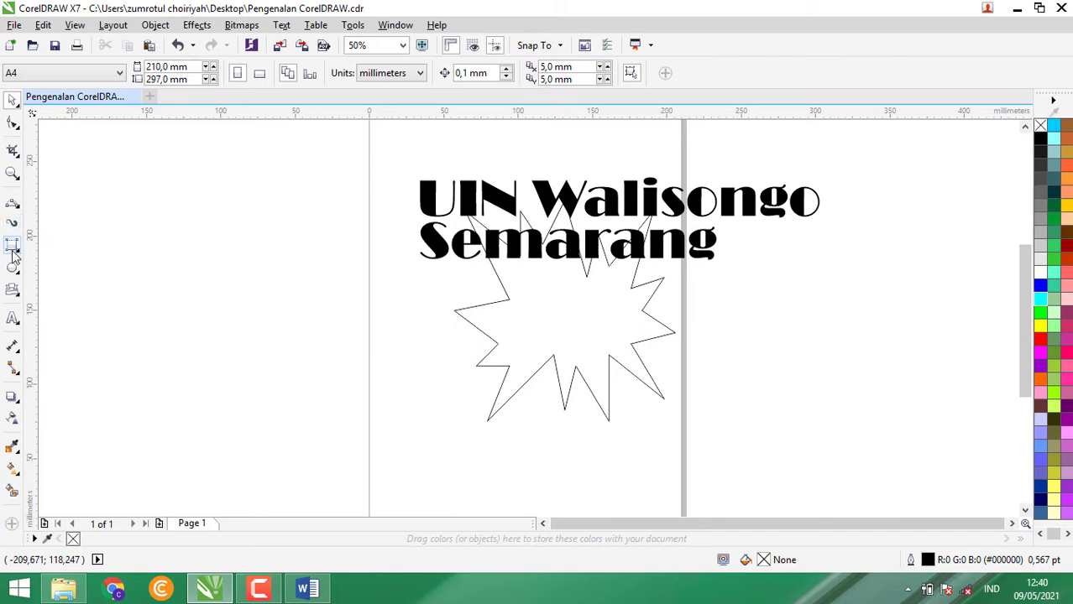
pyautogui.click(13, 319)
pyautogui.moveTo(159, 213); pyautogui.dragTo(343, 432)
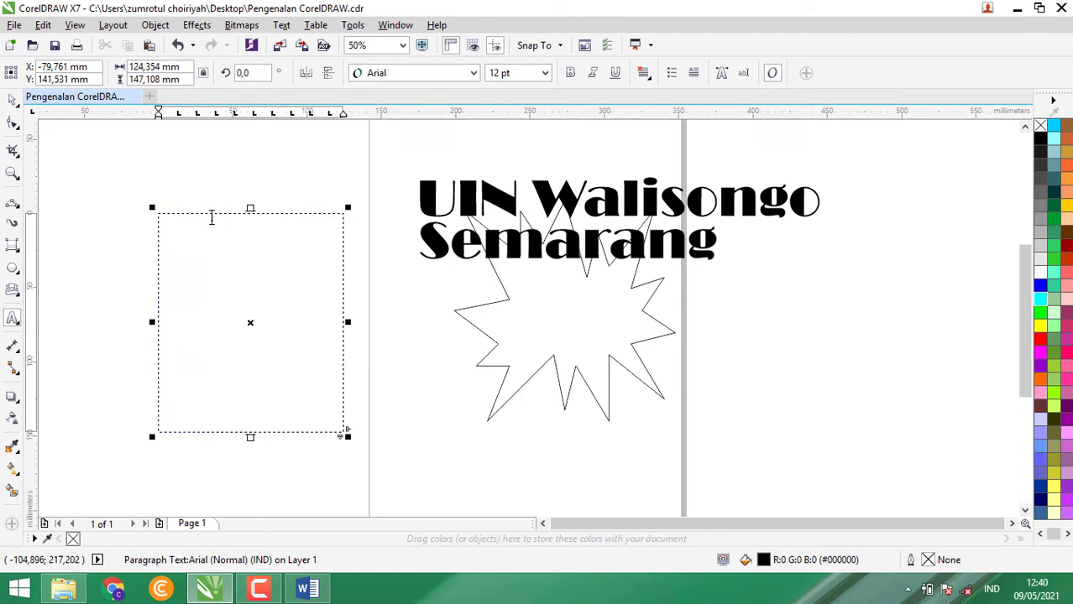
pyautogui.click(212, 219)
pyautogui.press('BackSpace')
pyautogui.press('BackSpace')
pyautogui.press('BackSpace')
pyautogui.press('BackSpace')
pyautogui.press('BackSpace')
pyautogui.press('BackSpace')
pyautogui.press('BackSpace')
pyautogui.press('BackSpace')
pyautogui.press('BackSpace')
pyautogui.press('BackSpace')
pyautogui.press('BackSpace')
pyautogui.press('BackSpace')
pyautogui.press('BackSpace')
pyautogui.press('BackSpace')
pyautogui.press('BackSpace')
pyautogui.click(13, 100)
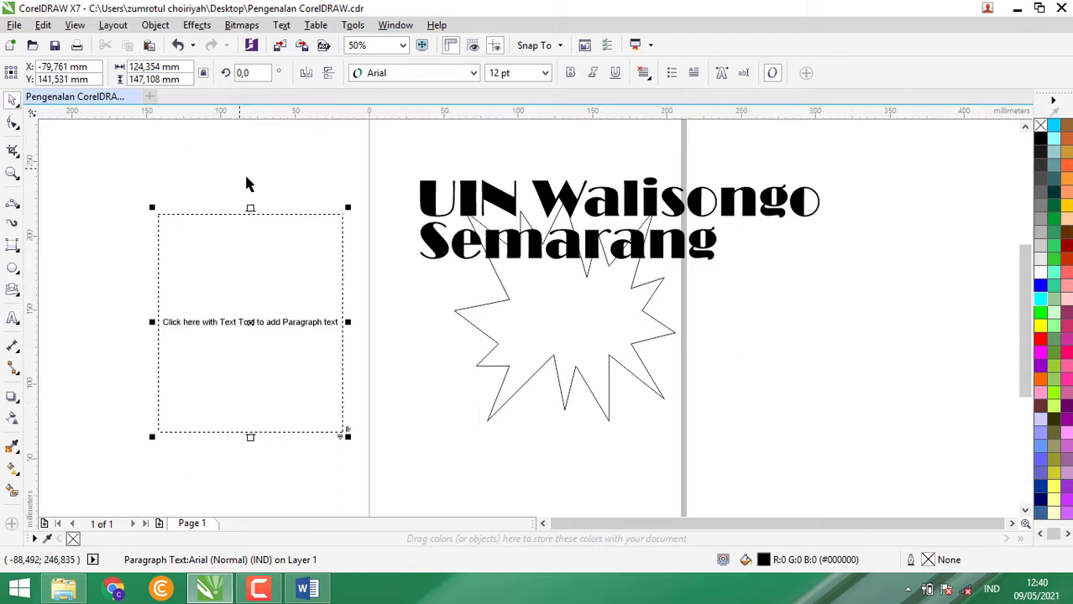
# Delete the paragraph text frame, draw another about 97 by 66 mm in its place, and delete that one too
pyautogui.click(230, 214)
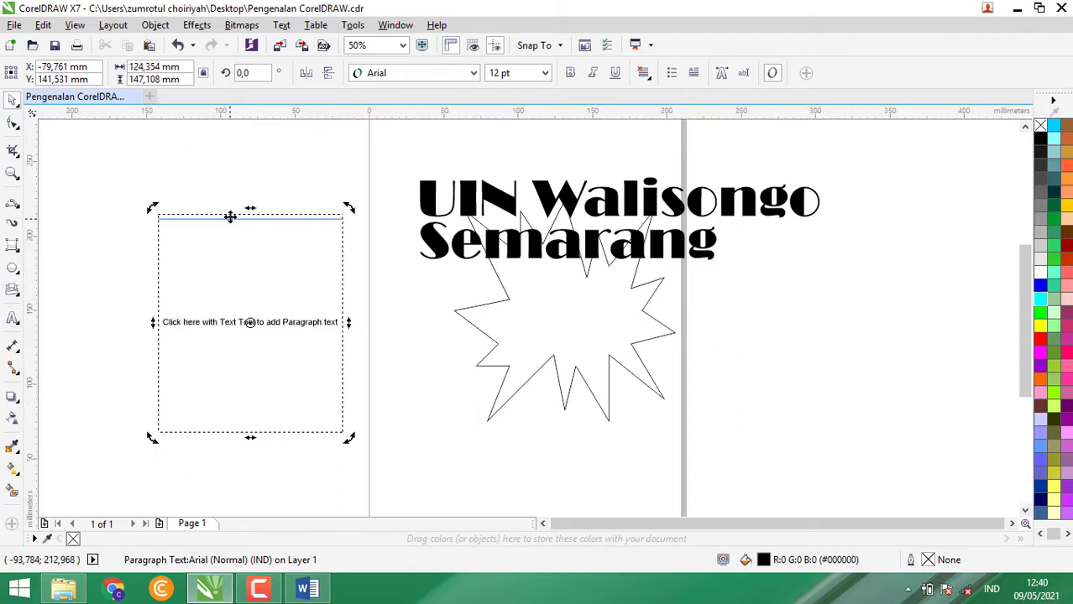
pyautogui.press('Delete')
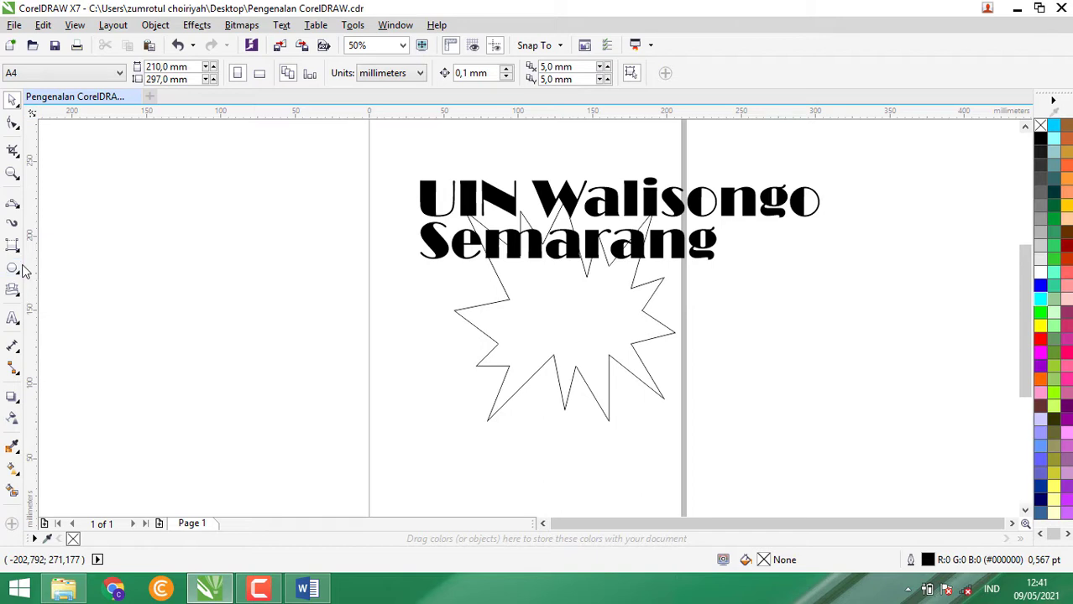
pyautogui.click(13, 319)
pyautogui.moveTo(199, 197); pyautogui.dragTo(344, 294)
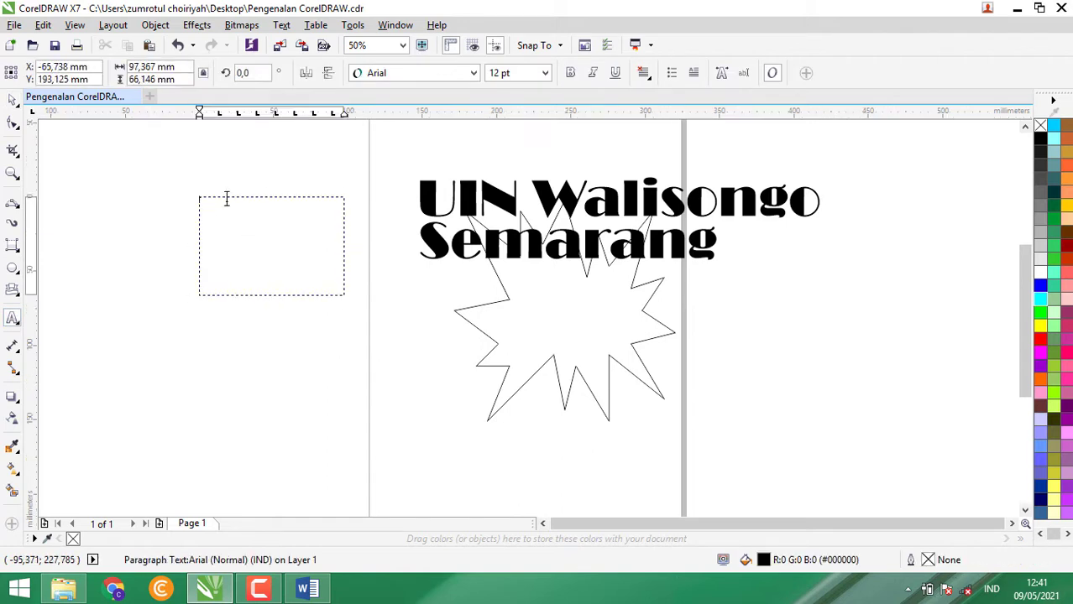
pyautogui.click(11, 100)
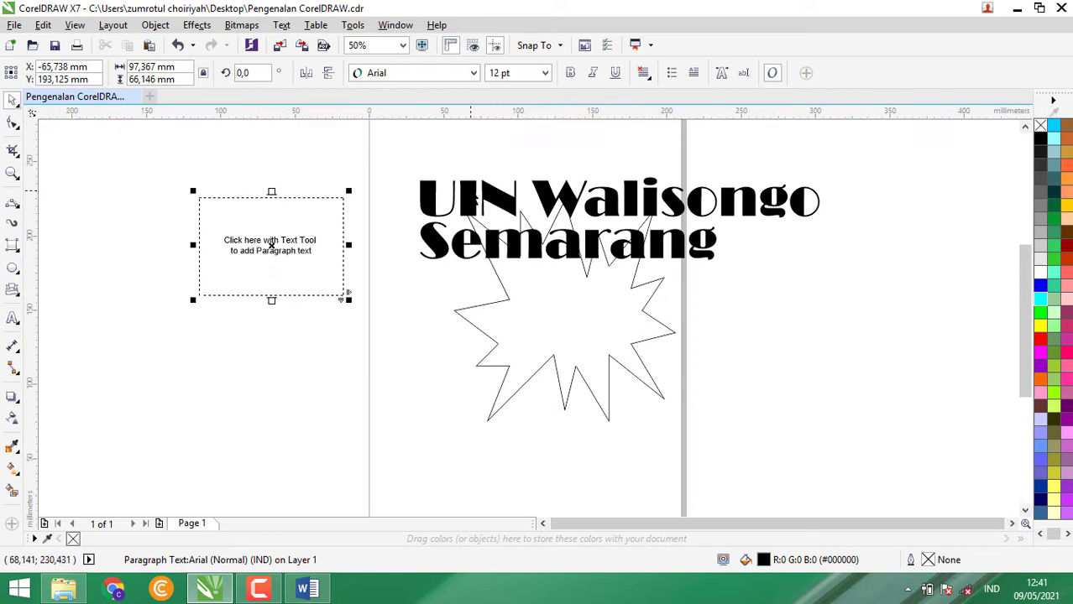
pyautogui.press('Delete')
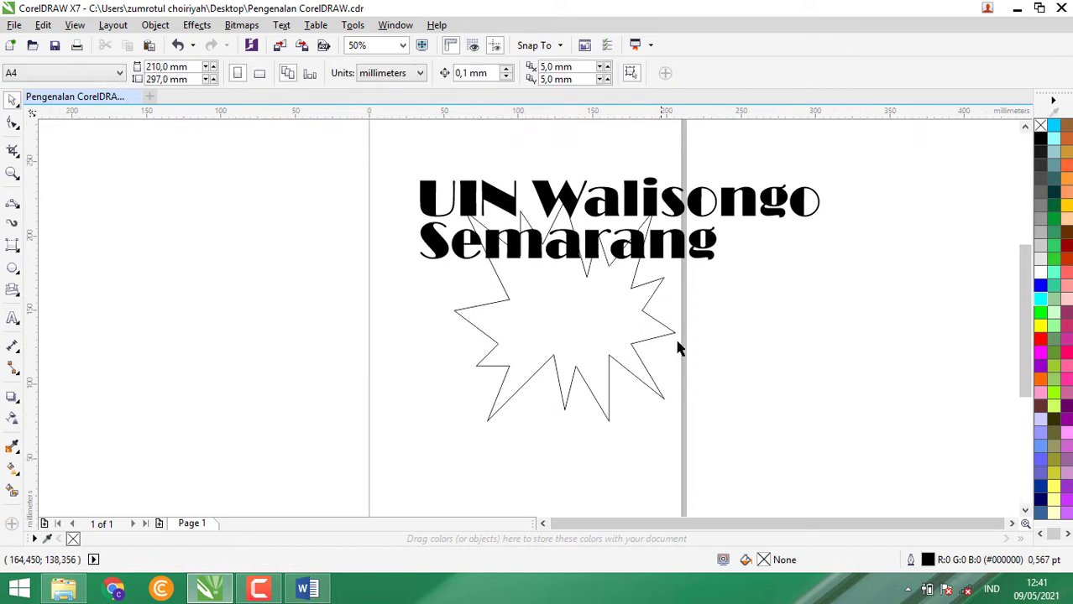
# Set the font size of the "UIN Walisongo" text to 48 pt
pyautogui.click(564, 200)
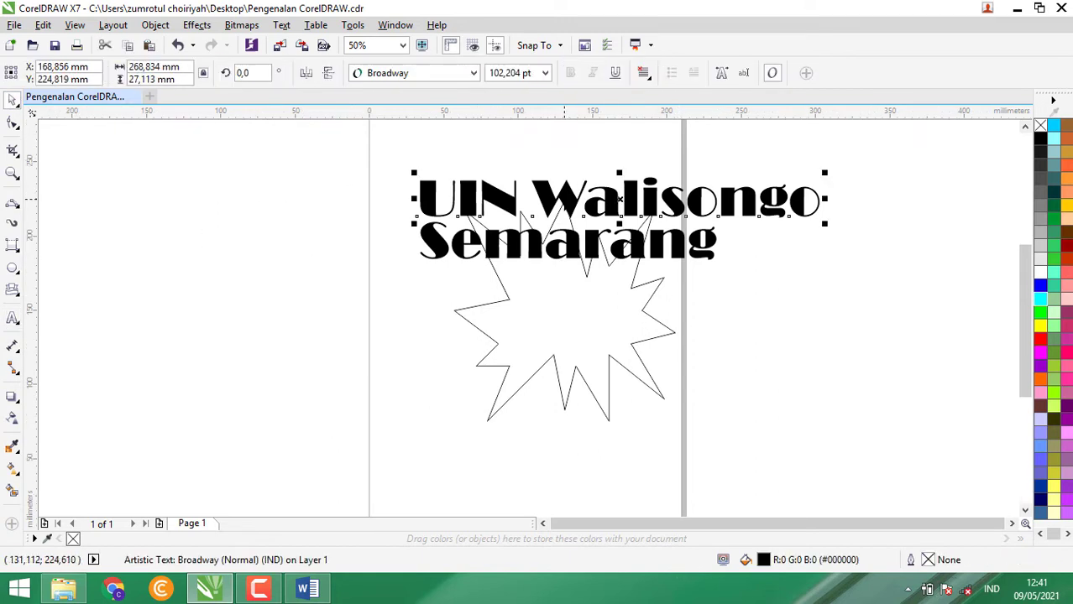
pyautogui.doubleClick(583, 200)
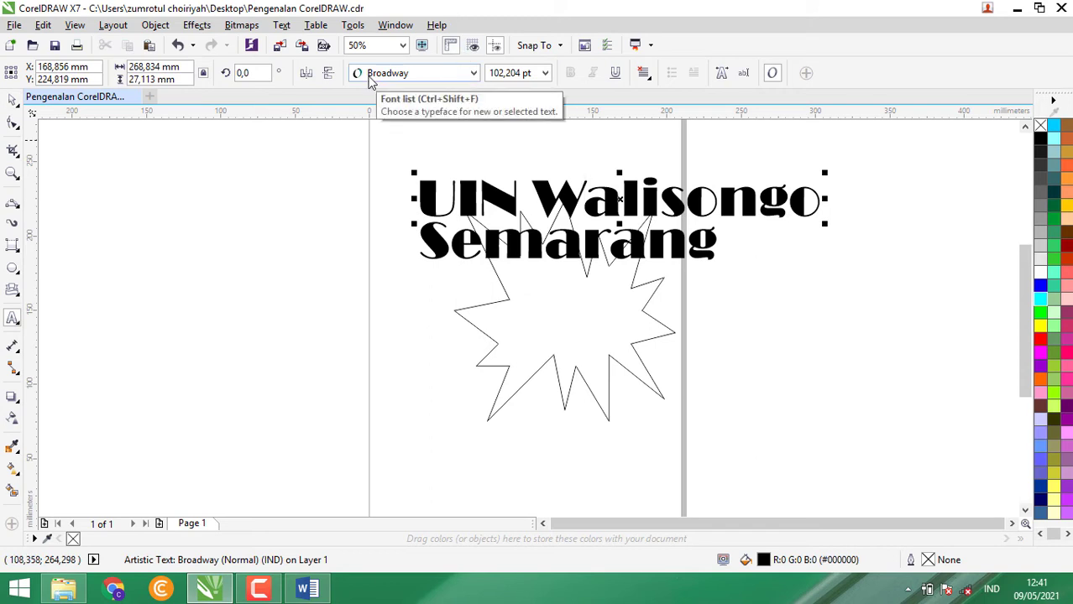
pyautogui.click(545, 72)
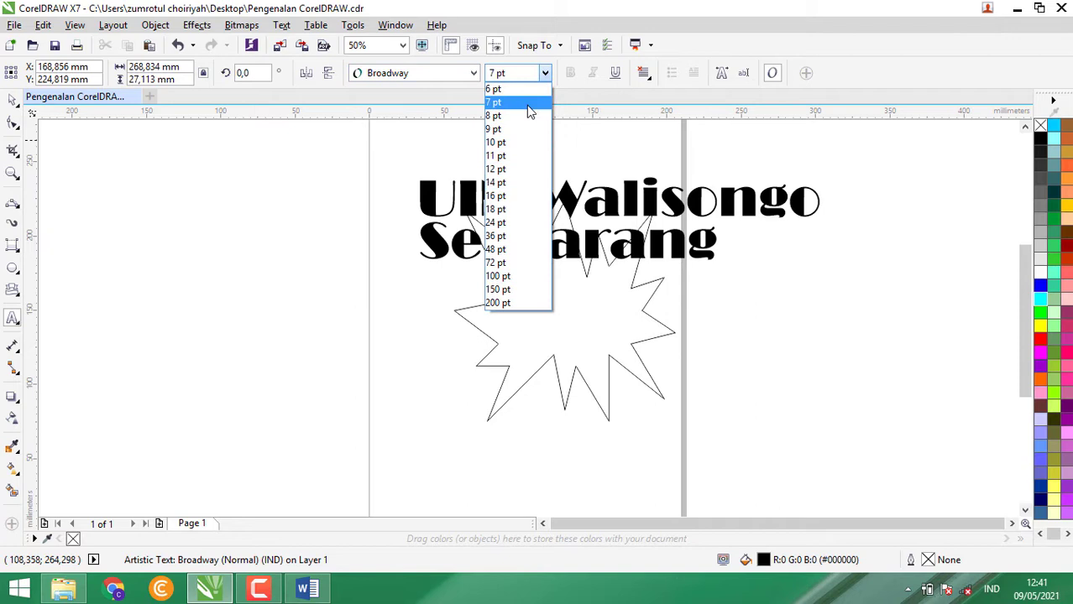
pyautogui.click(529, 198)
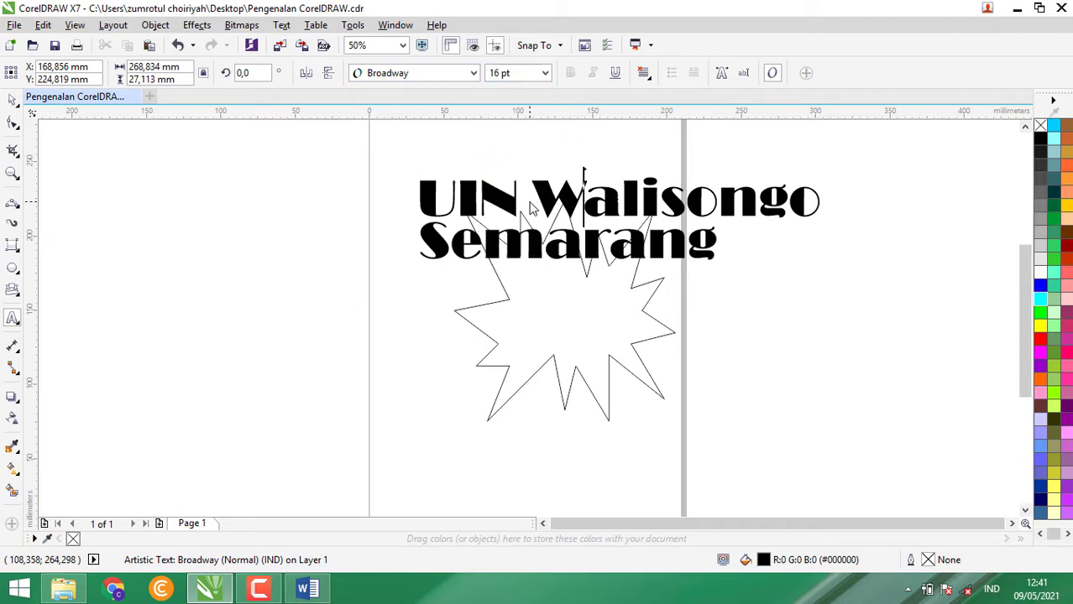
pyautogui.click(10, 100)
pyautogui.click(545, 73)
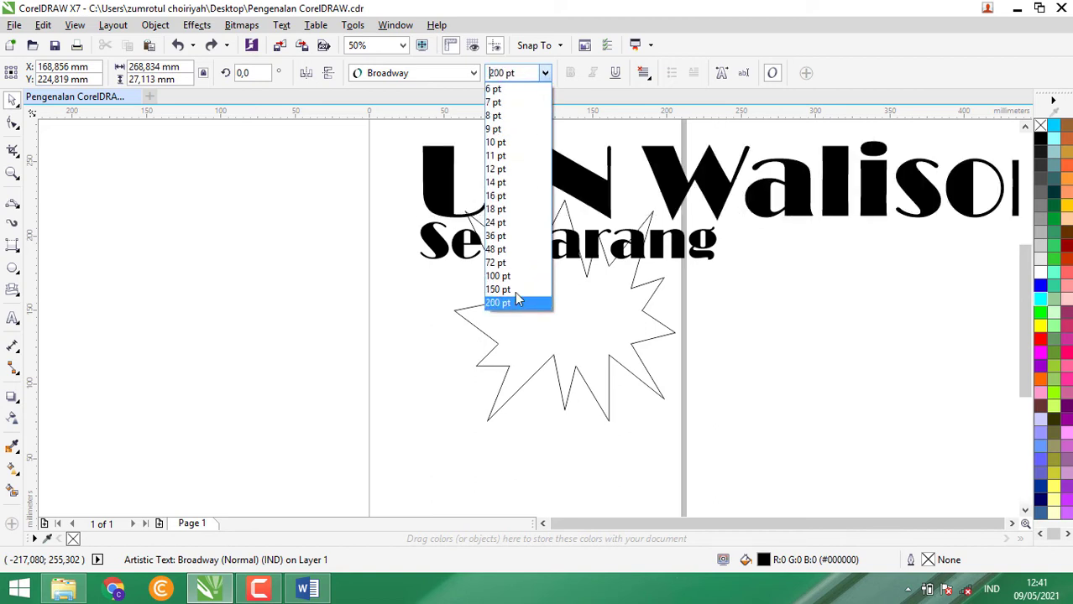
pyautogui.click(497, 249)
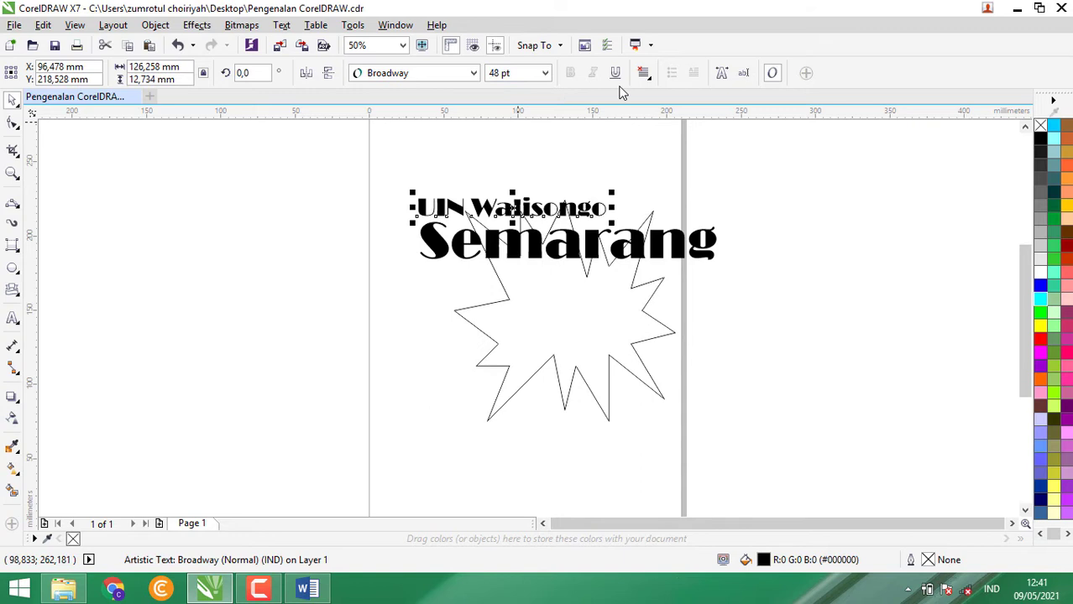
pyautogui.click(569, 162)
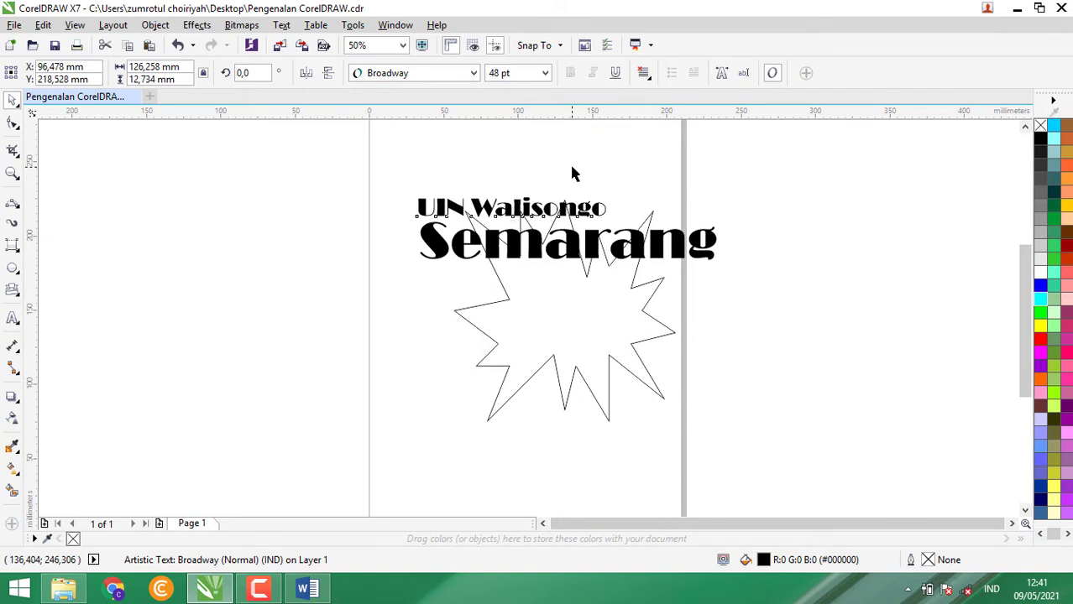
# Change the font of the "Semarang" text to Arial
pyautogui.click(544, 257)
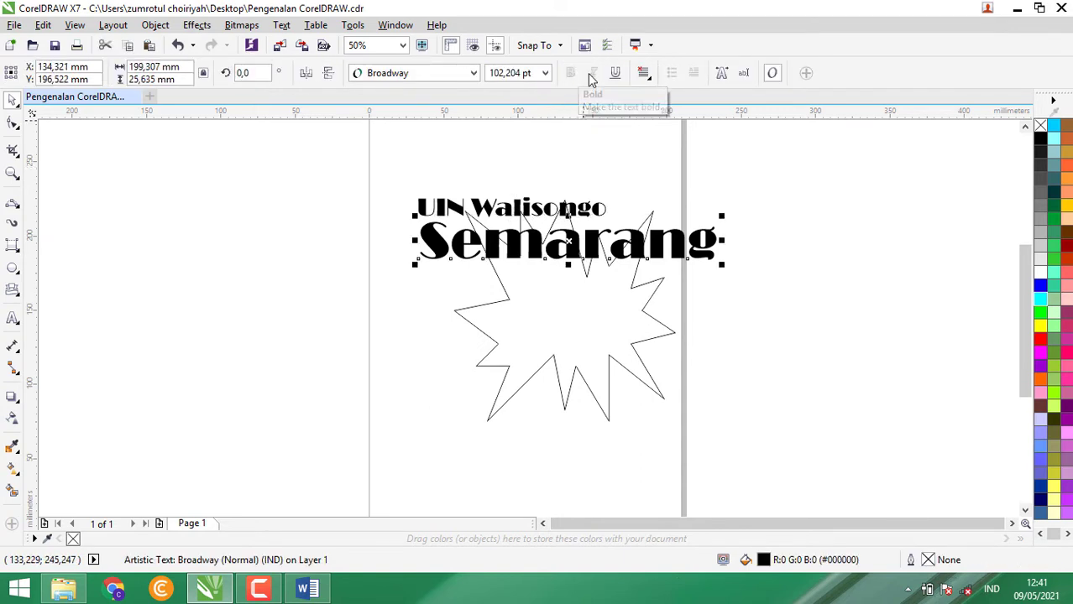
pyautogui.click(614, 73)
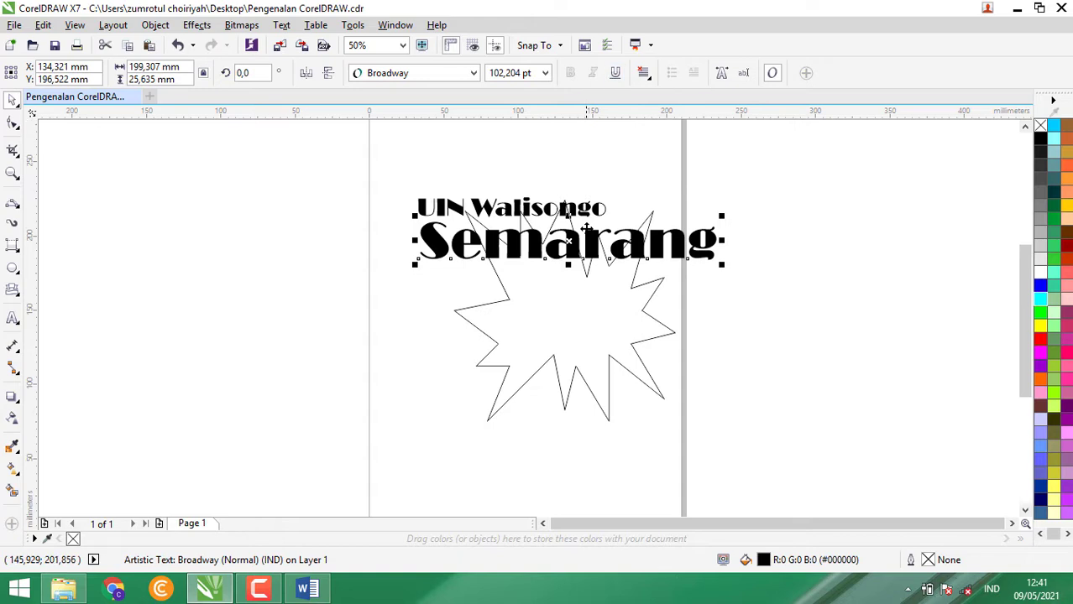
pyautogui.click(472, 73)
pyautogui.click(468, 117)
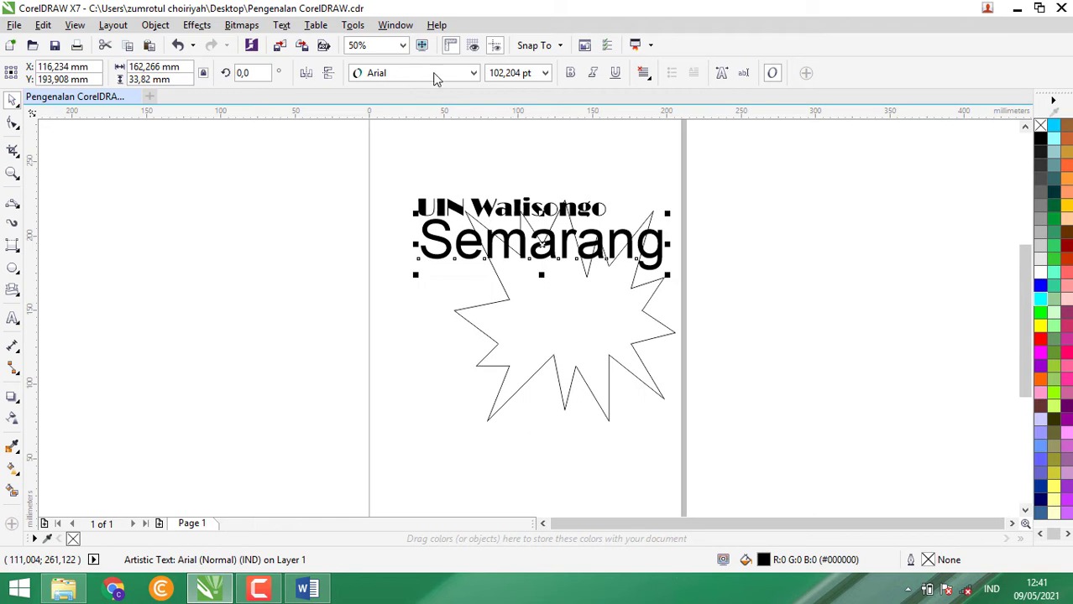
# Try bold, italic and underline on the "Semarang" text, switching each one off again
pyautogui.click(570, 74)
pyautogui.click(570, 74)
pyautogui.click(592, 74)
pyautogui.click(594, 74)
pyautogui.click(614, 74)
pyautogui.click(614, 74)
# Try right alignment on the "Semarang" text and leave the alignment at None
pyautogui.click(643, 74)
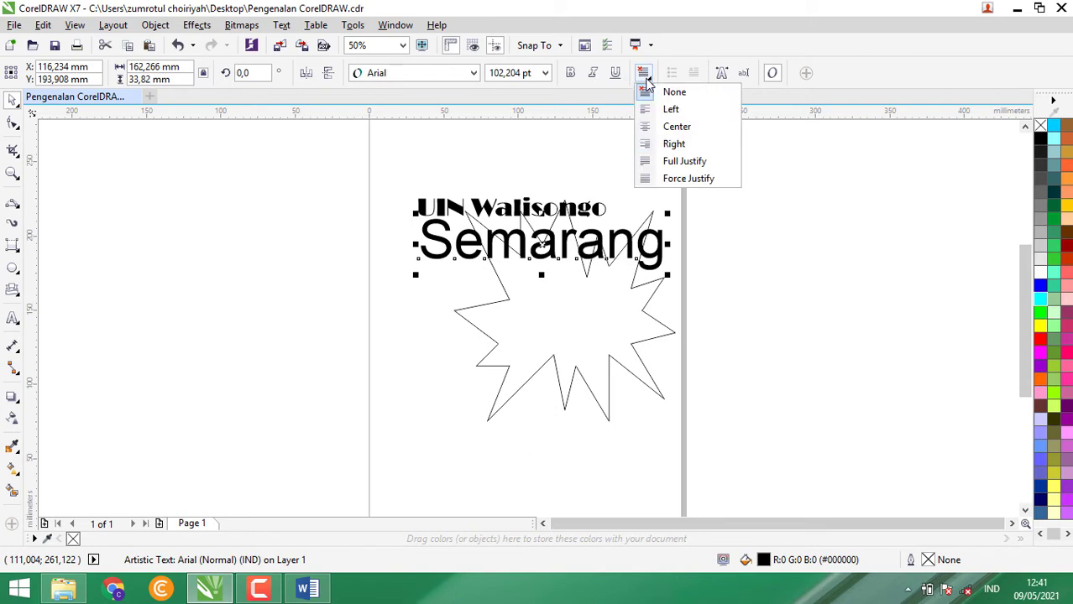
pyautogui.click(673, 144)
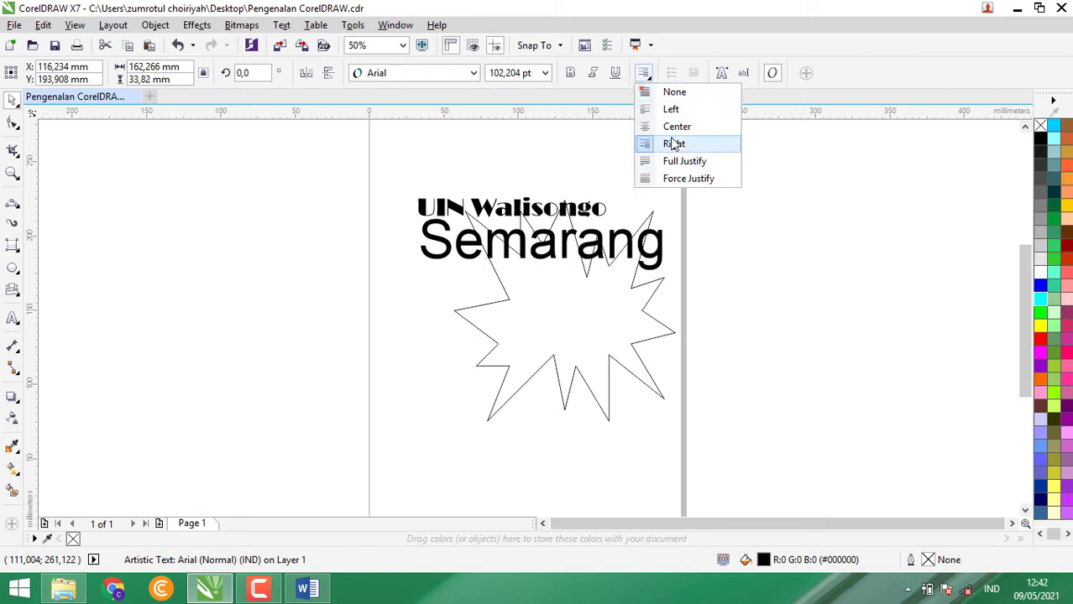
pyautogui.click(745, 7)
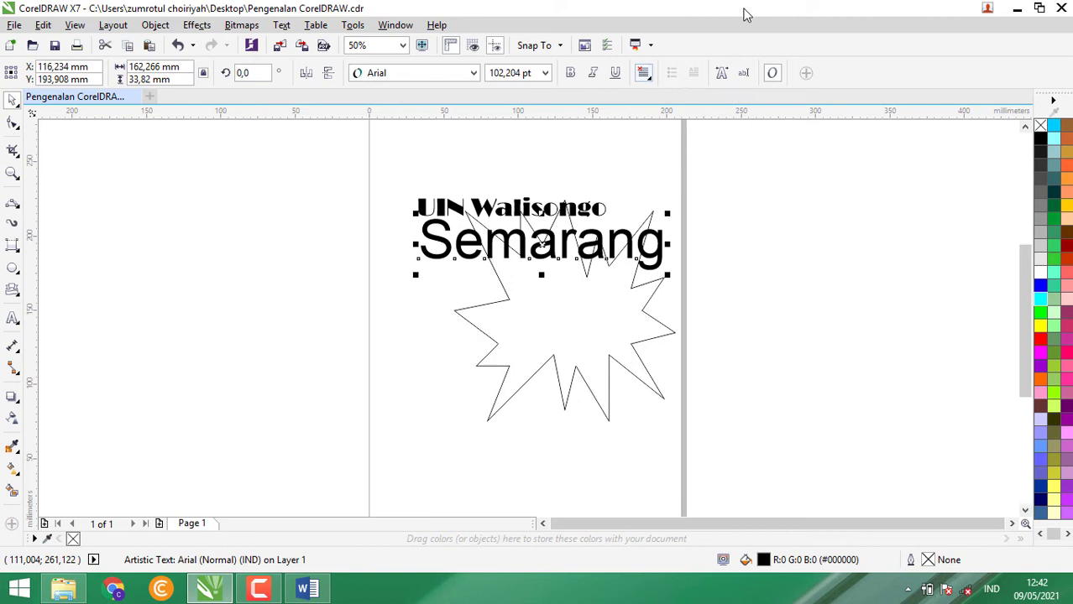
pyautogui.click(648, 78)
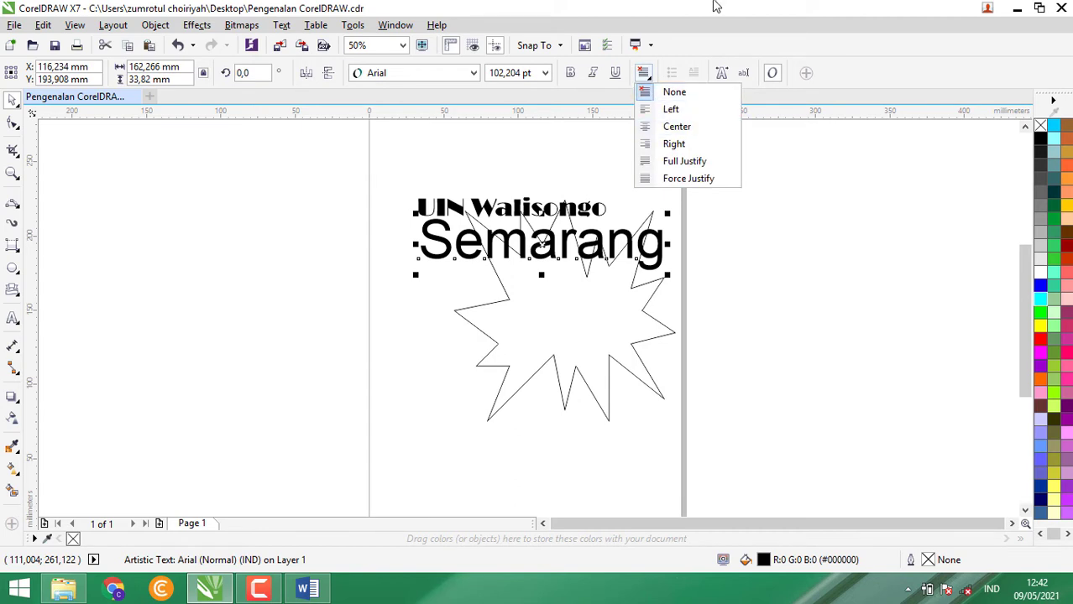
pyautogui.click(715, 28)
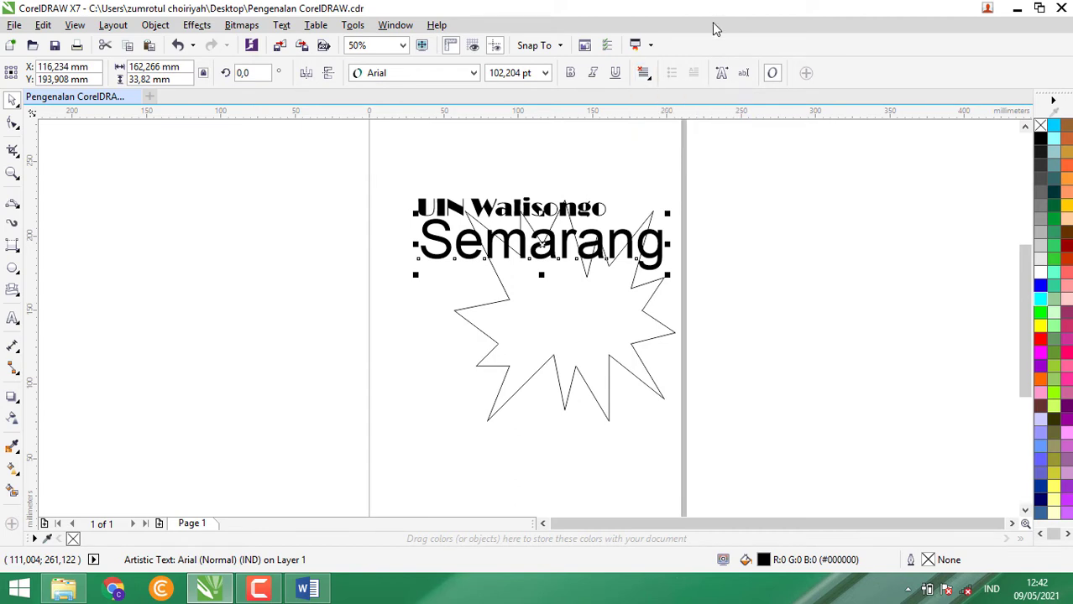
# Set the character spacing of the "Semarang" text to 90% in the text properties
pyautogui.click(720, 76)
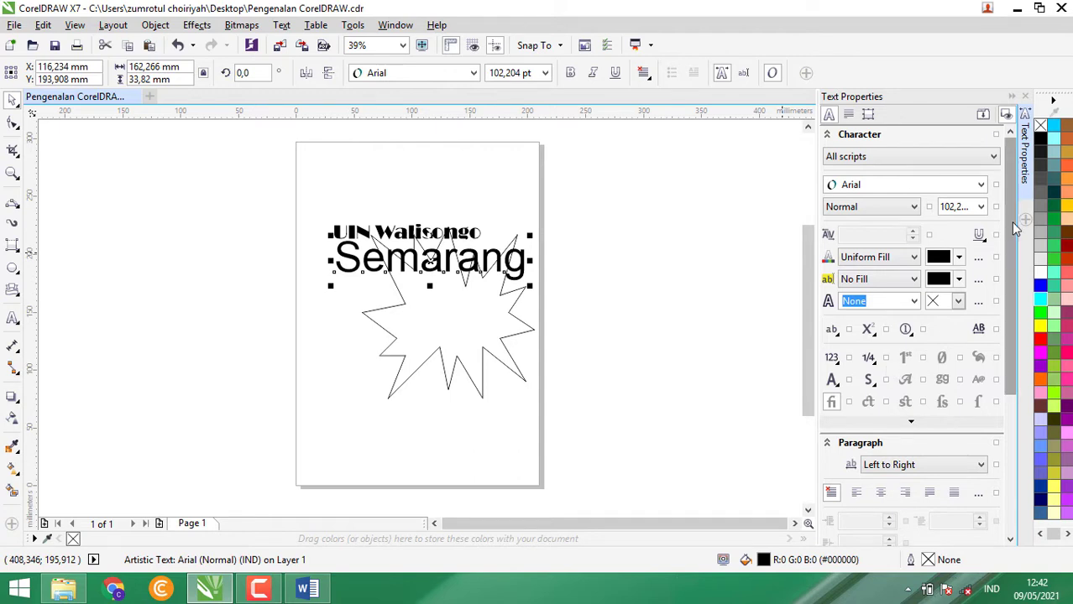
pyautogui.moveTo(1011, 221); pyautogui.dragTo(999, 387)
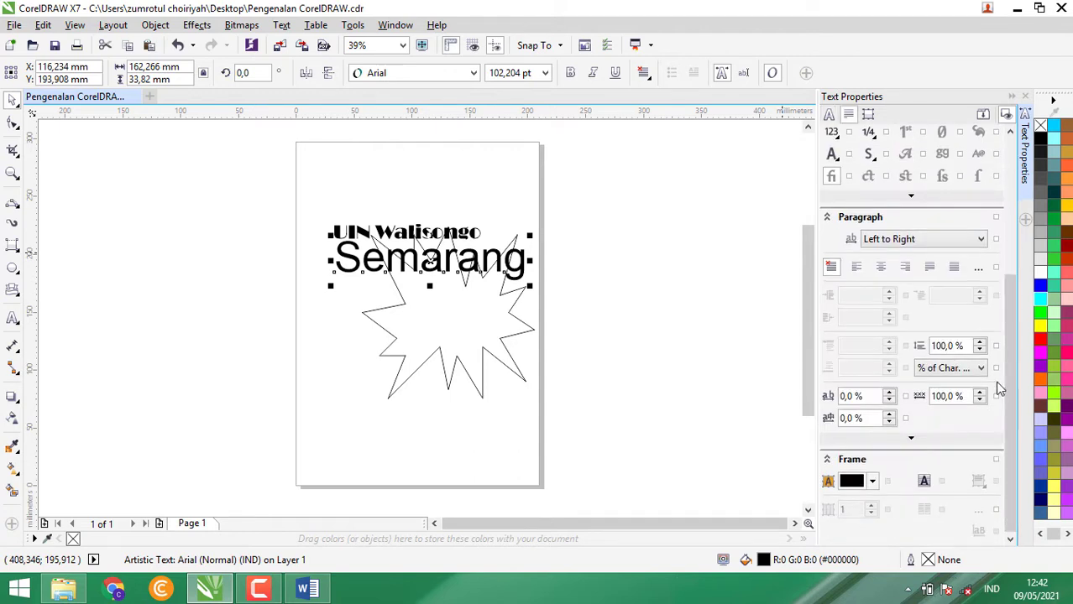
pyautogui.click(865, 396)
pyautogui.scroll(7, 866, 396)
pyautogui.scroll(20, 865, 396)
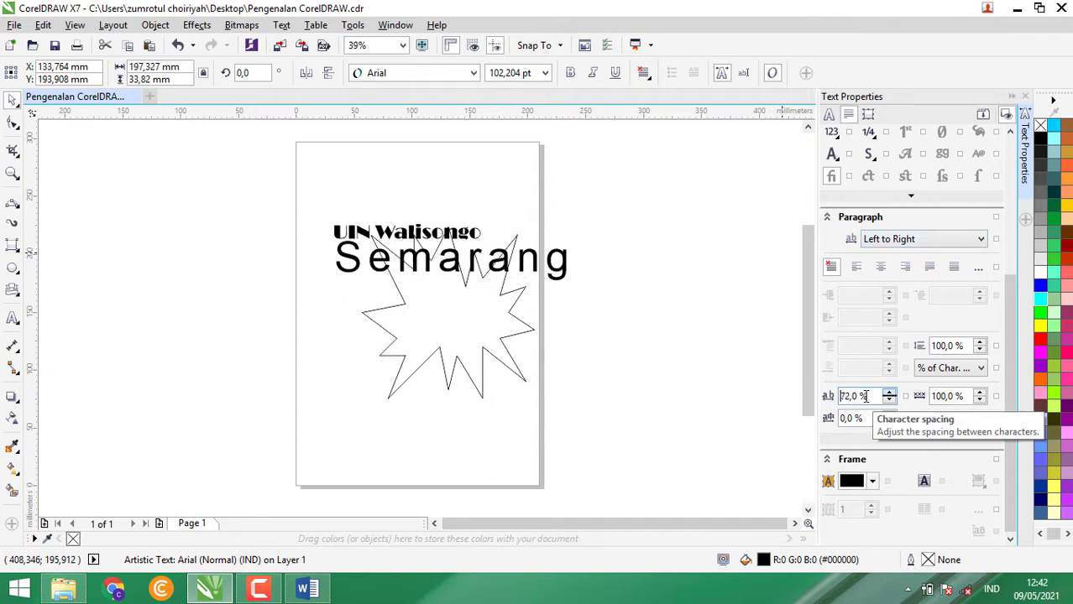
pyautogui.scroll(8, 865, 396)
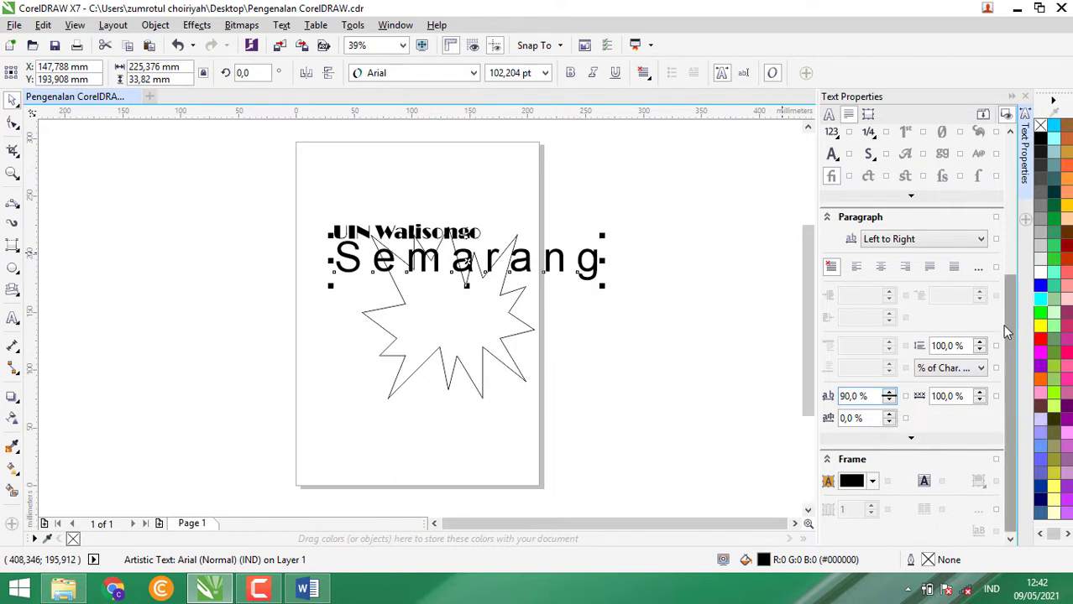
pyautogui.moveTo(1010, 323); pyautogui.dragTo(1004, 179)
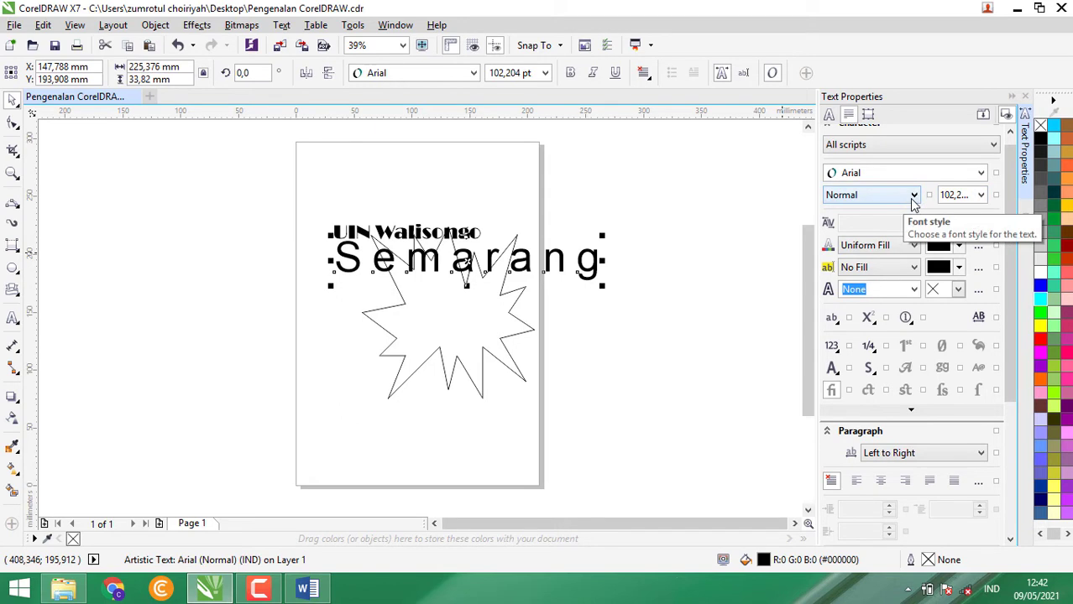
pyautogui.scroll(-3, 1017, 243)
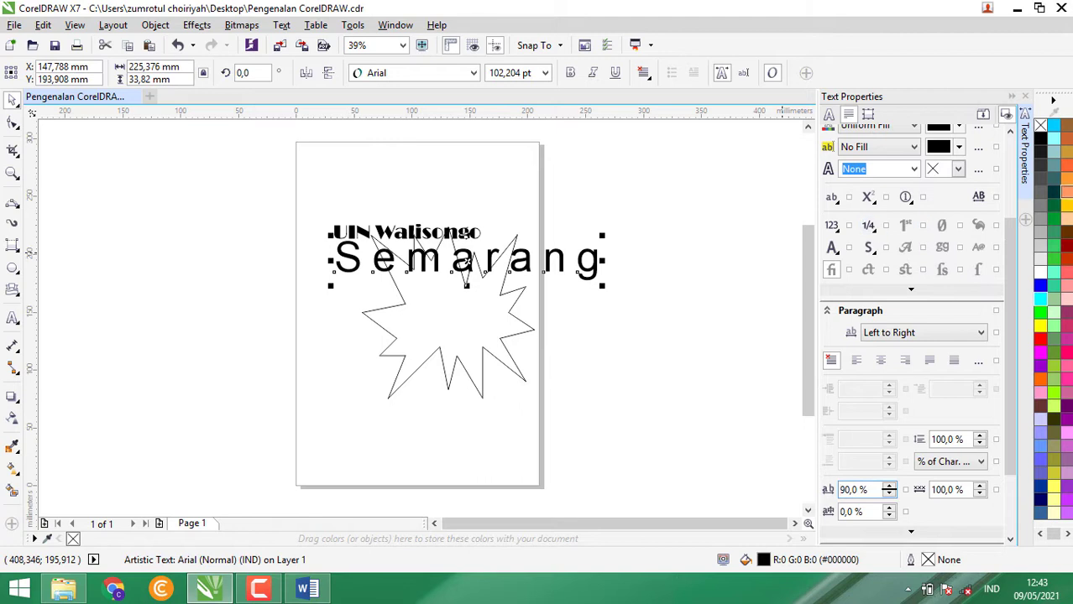
pyautogui.moveTo(1012, 234); pyautogui.dragTo(1010, 352)
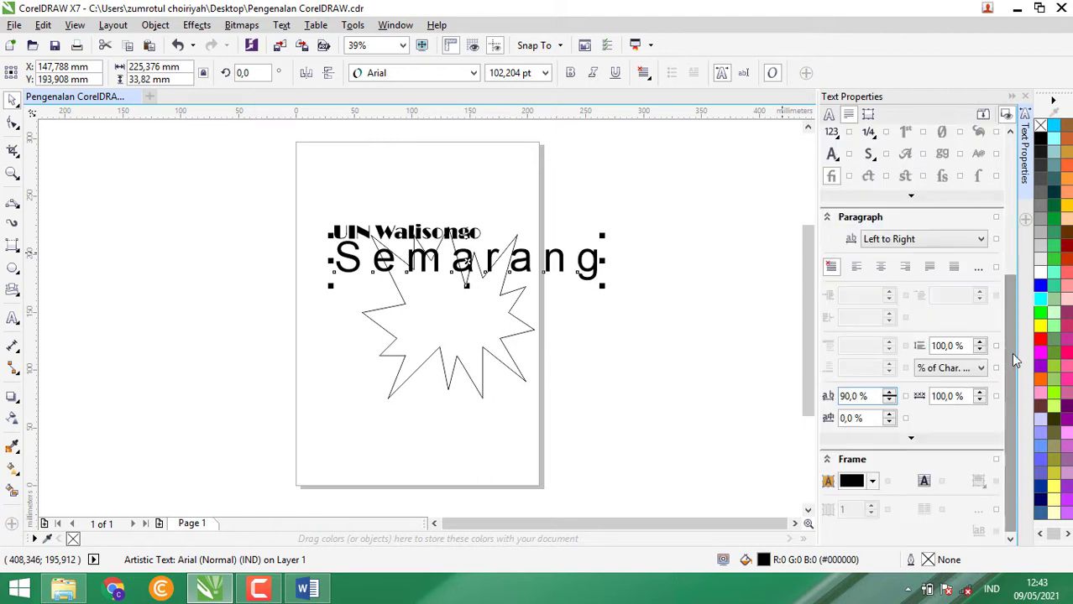
pyautogui.click(1024, 97)
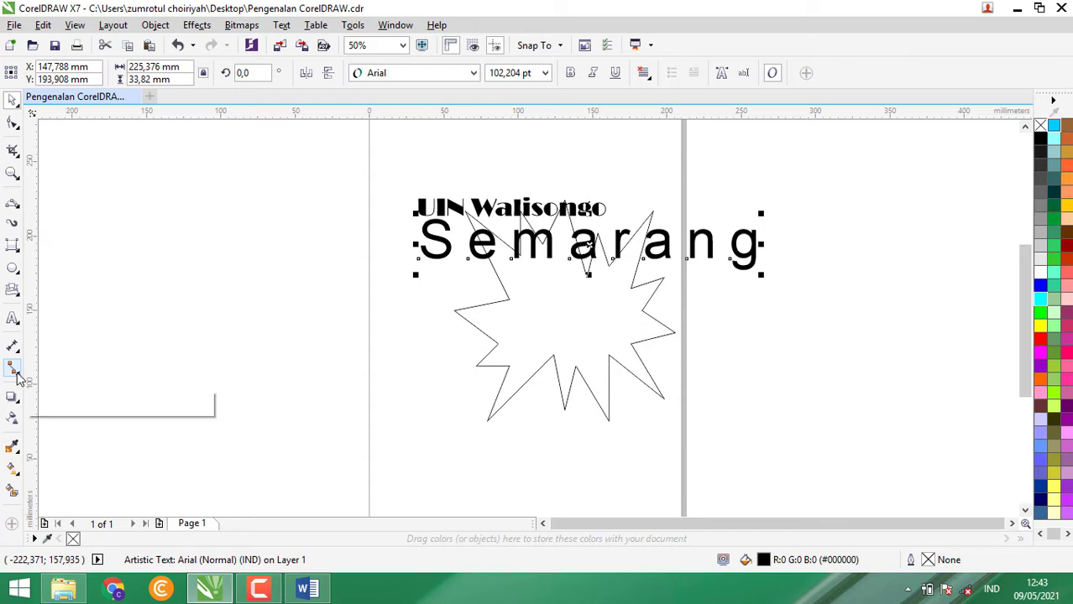
pyautogui.click(12, 397)
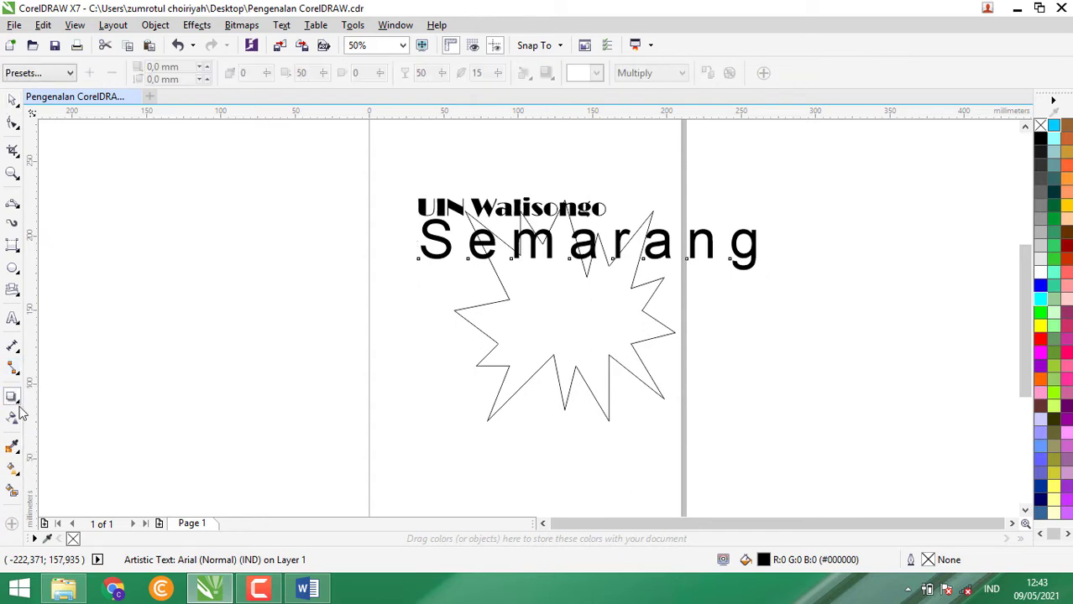
pyautogui.click(19, 404)
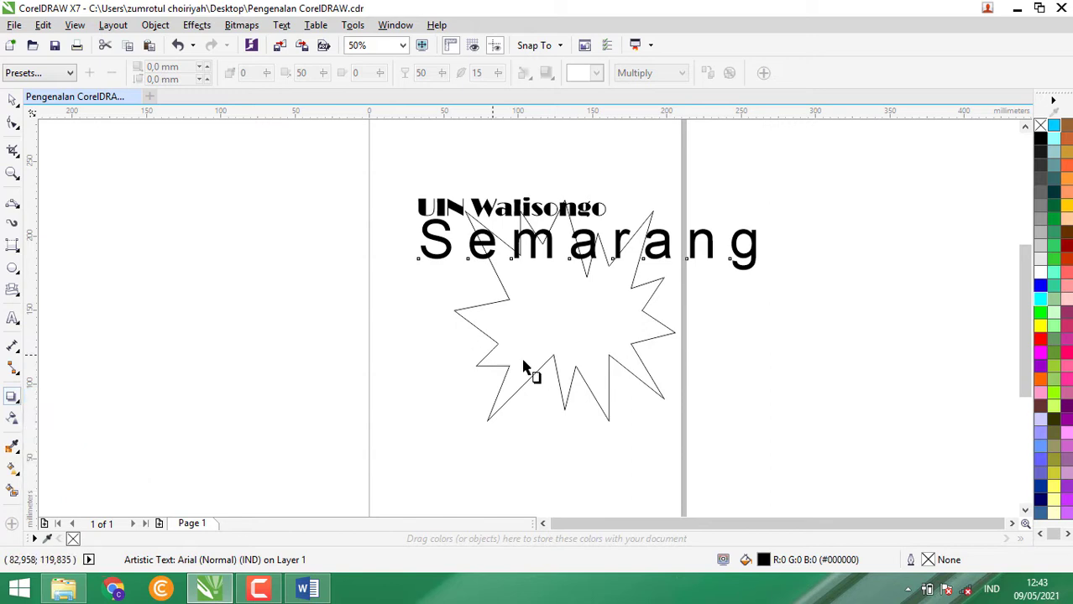
pyautogui.click(11, 99)
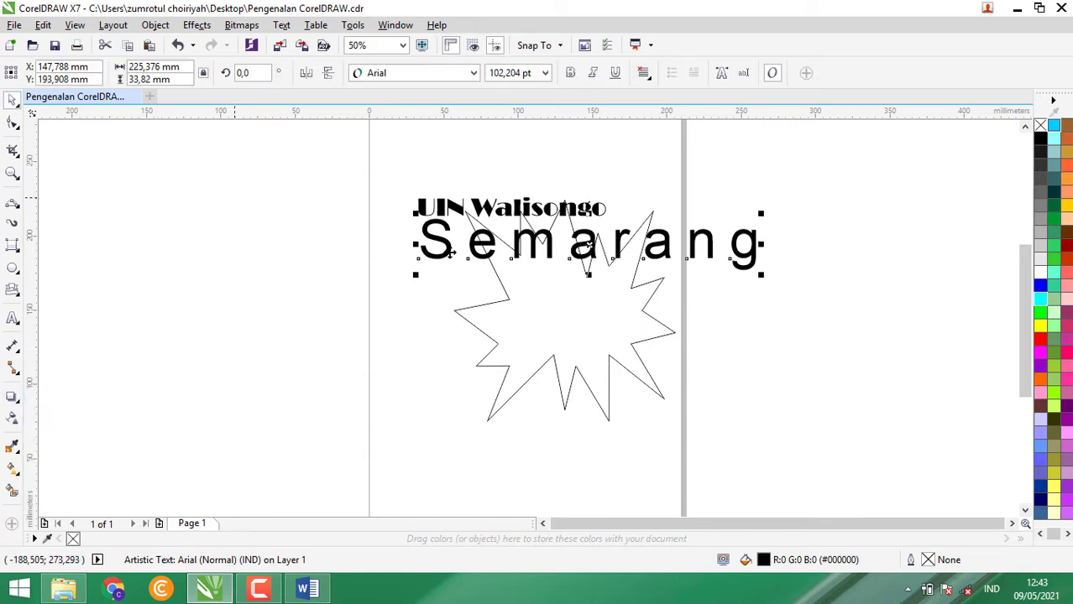
# Fill the spiky star shape with yellow and move it below the text, centred at about X 80 mm, Y 116 mm
pyautogui.click(593, 330)
pyautogui.moveTo(593, 331); pyautogui.dragTo(486, 354)
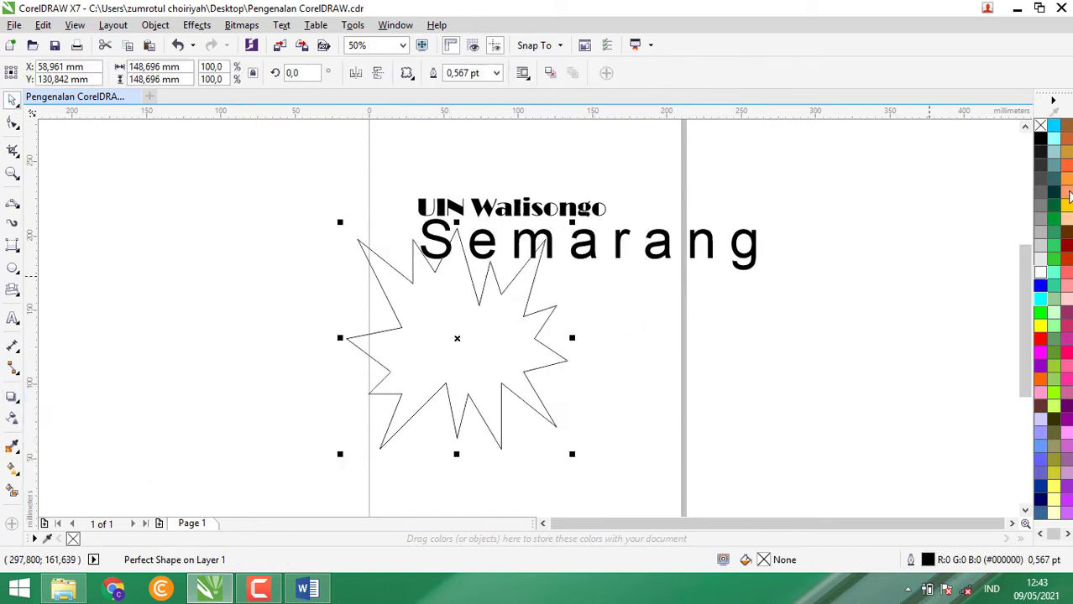
pyautogui.click(1040, 325)
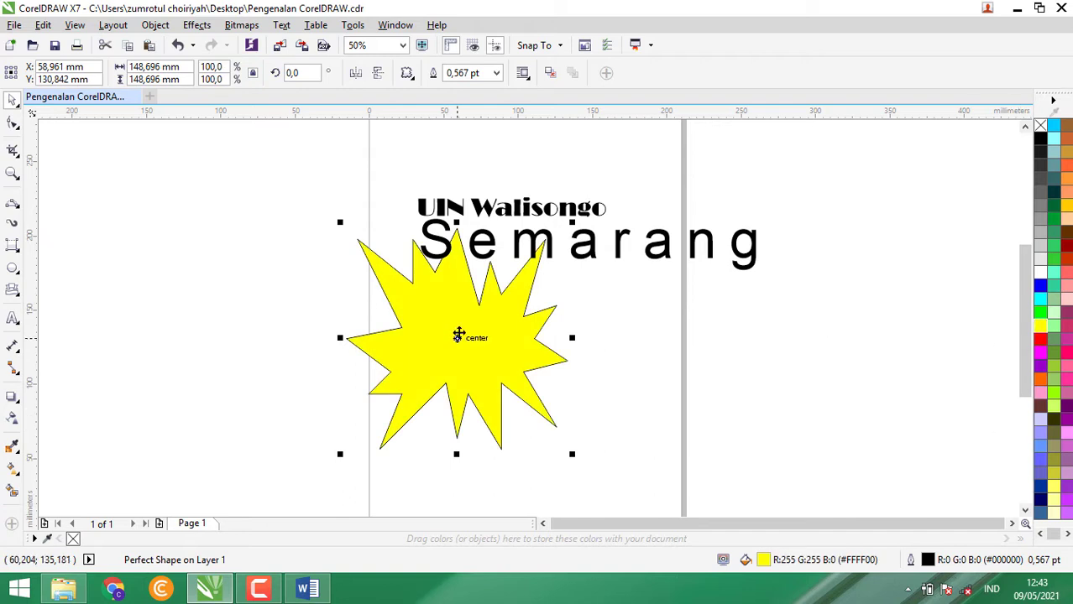
pyautogui.moveTo(459, 343); pyautogui.dragTo(491, 364)
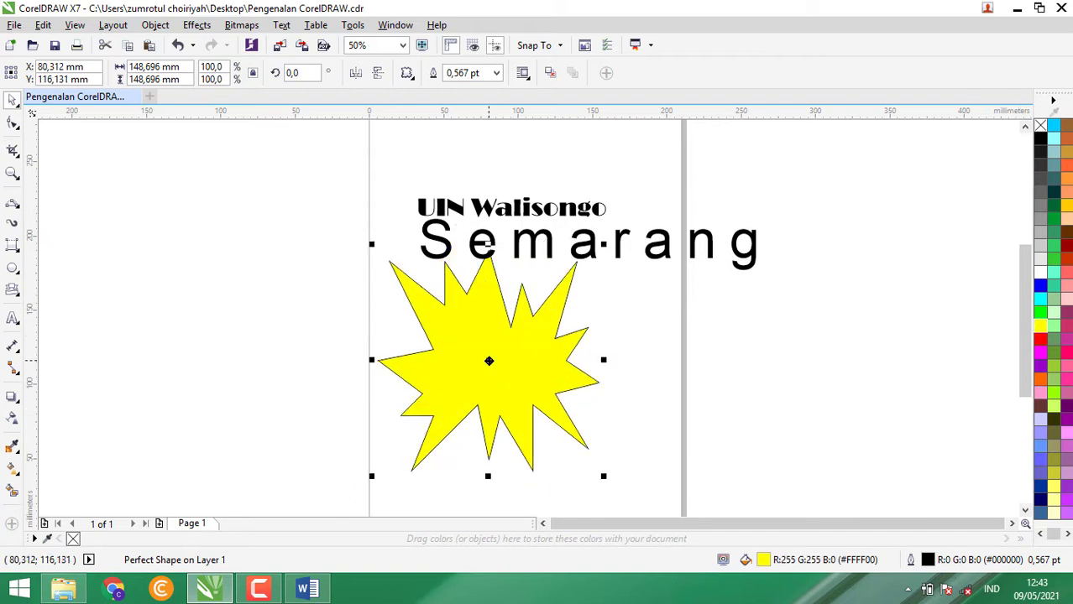
# Give the yellow star a red outline with a width of 2.0 pt
pyautogui.rightClick(1040, 342)
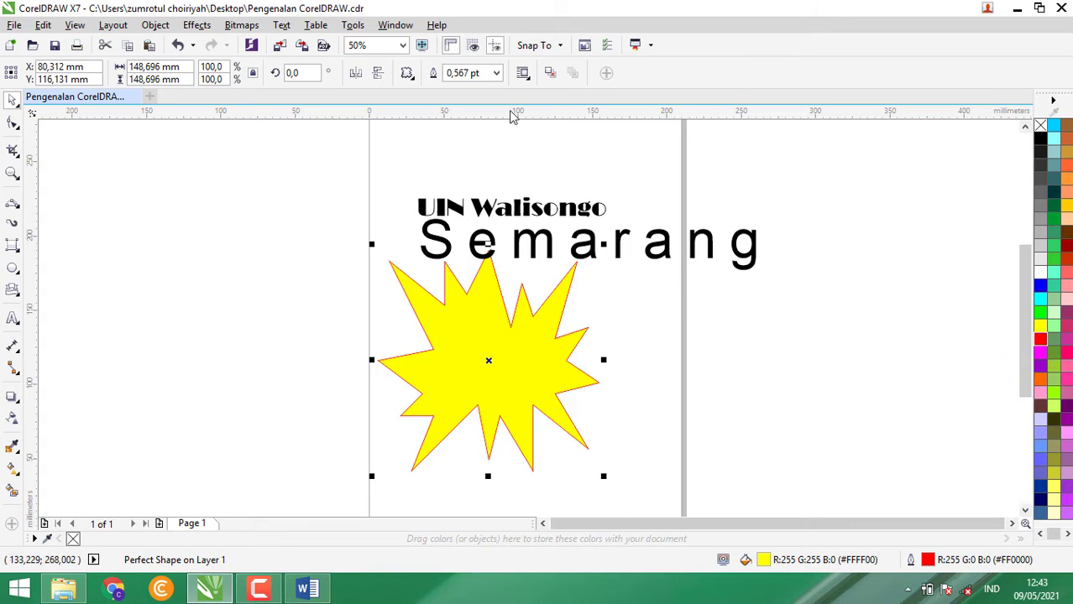
pyautogui.click(496, 74)
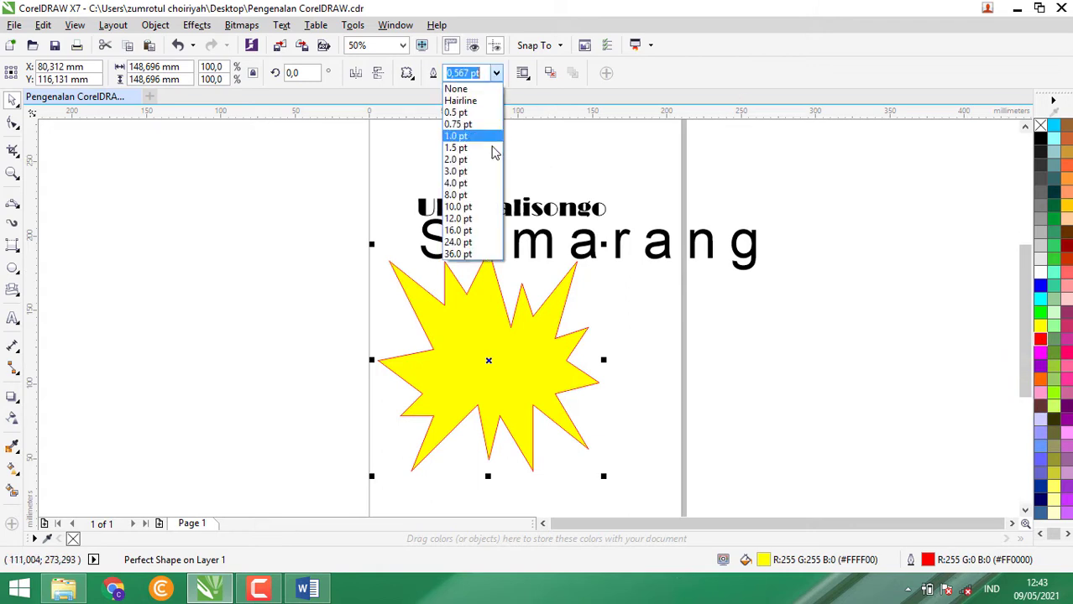
pyautogui.click(495, 159)
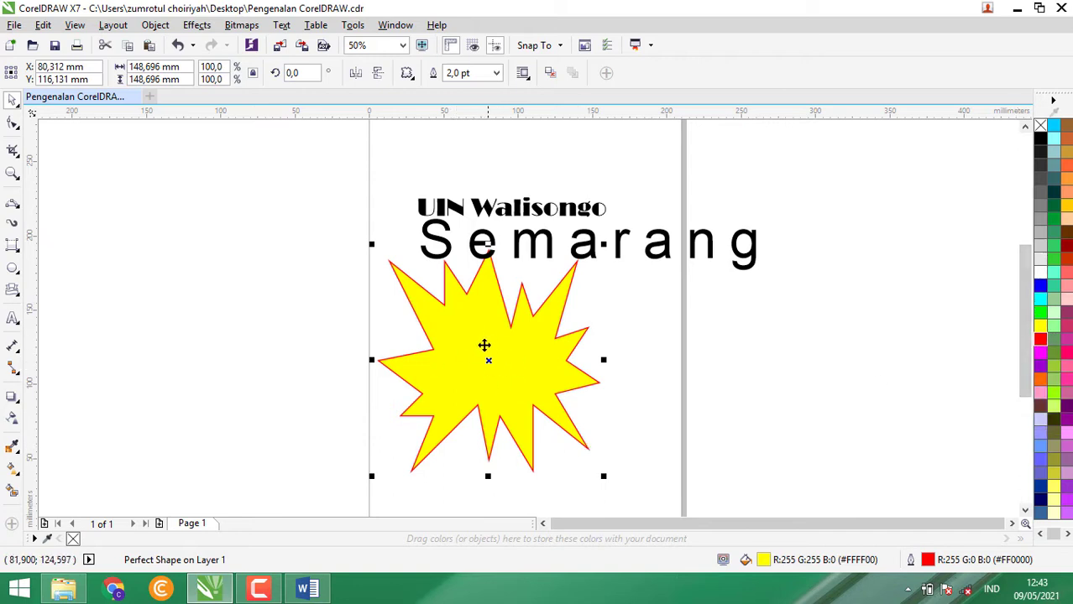
# Try dark grey and green outline colours on the yellow star, and return the outline to red
pyautogui.rightClick(1043, 209)
pyautogui.rightClick(1044, 171)
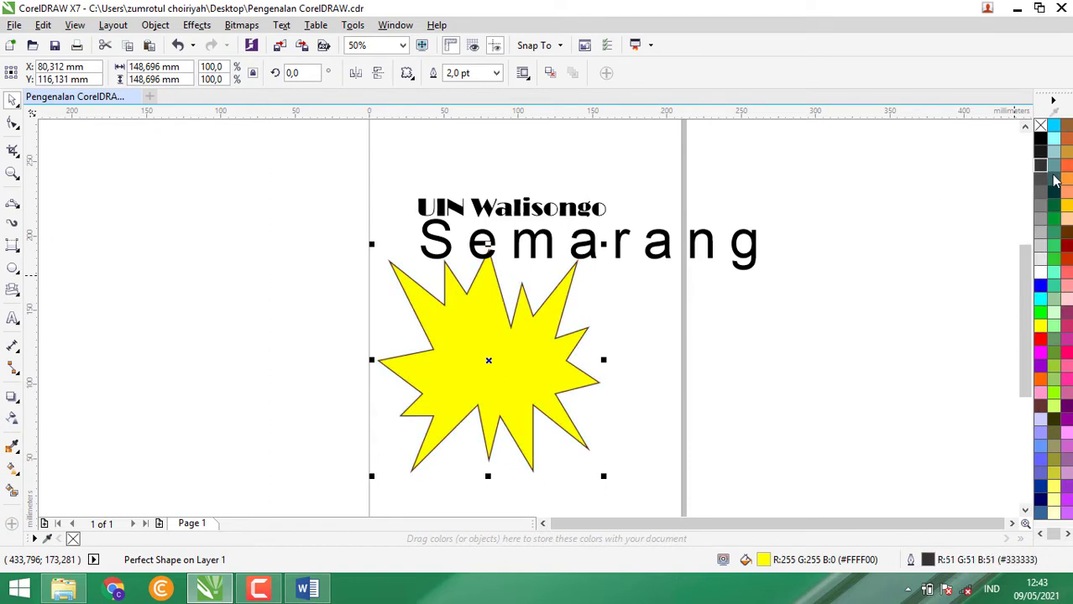
pyautogui.rightClick(1053, 260)
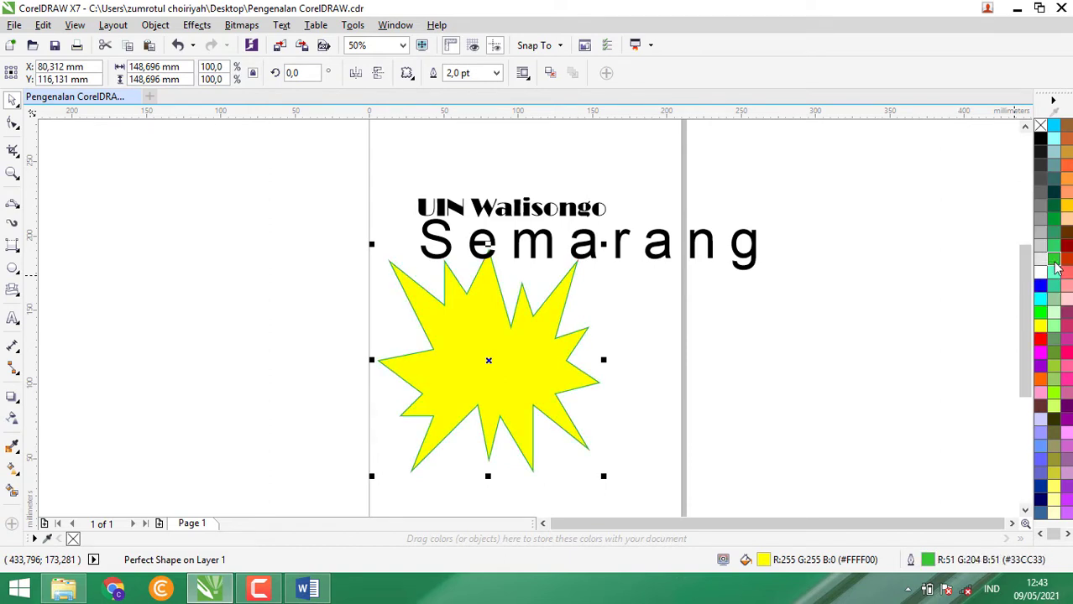
pyautogui.rightClick(1039, 341)
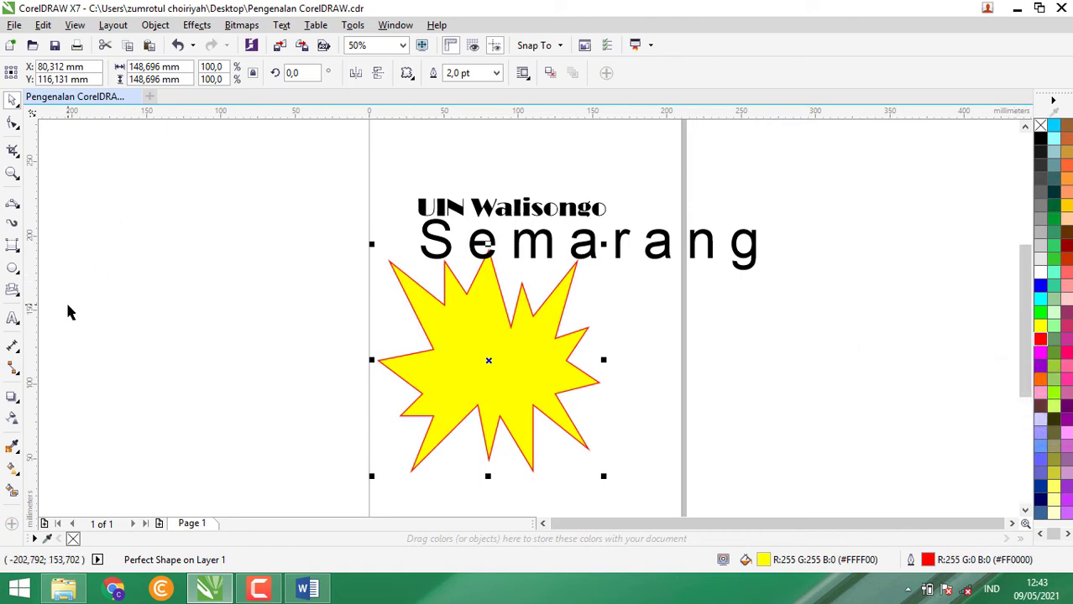
# Add a drop shadow to the yellow spiky star, cast from its centre towards the right
pyautogui.click(12, 400)
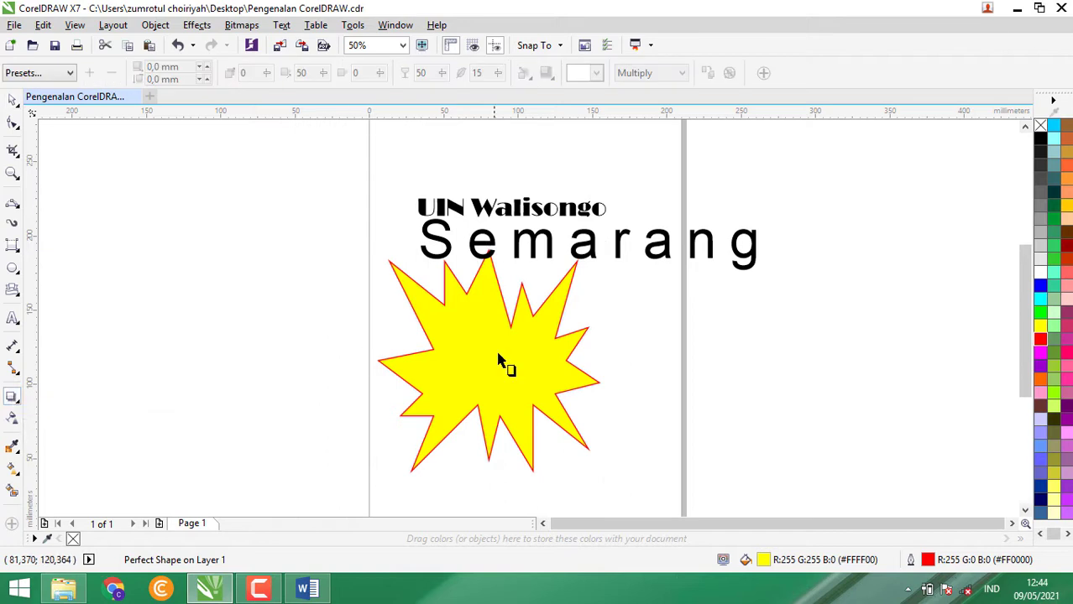
pyautogui.moveTo(501, 364); pyautogui.dragTo(545, 454)
pyautogui.moveTo(483, 504); pyautogui.dragTo(617, 373)
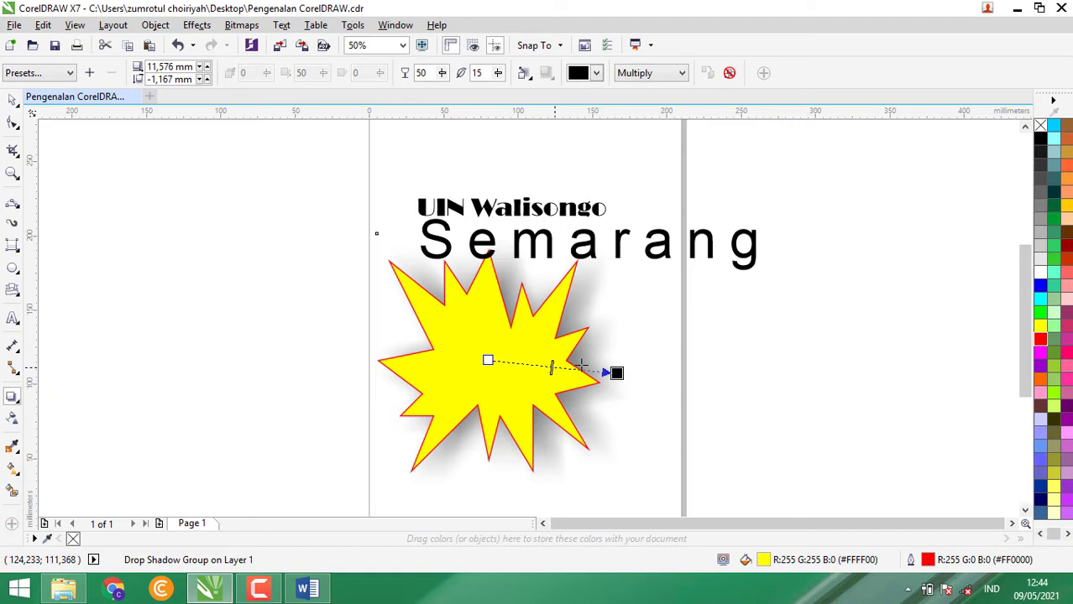
# Try shadow opacities of 86, 14 and 51 on the yellow star, and shift the shadow farther right and then above it
pyautogui.moveTo(580, 364); pyautogui.dragTo(598, 369)
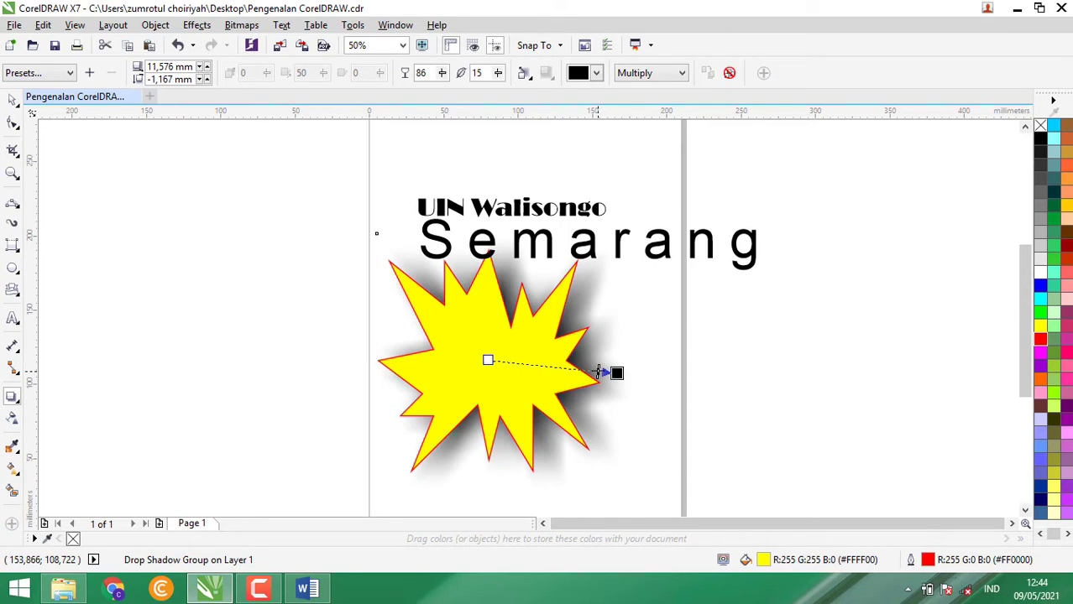
pyautogui.moveTo(530, 367); pyautogui.dragTo(504, 364)
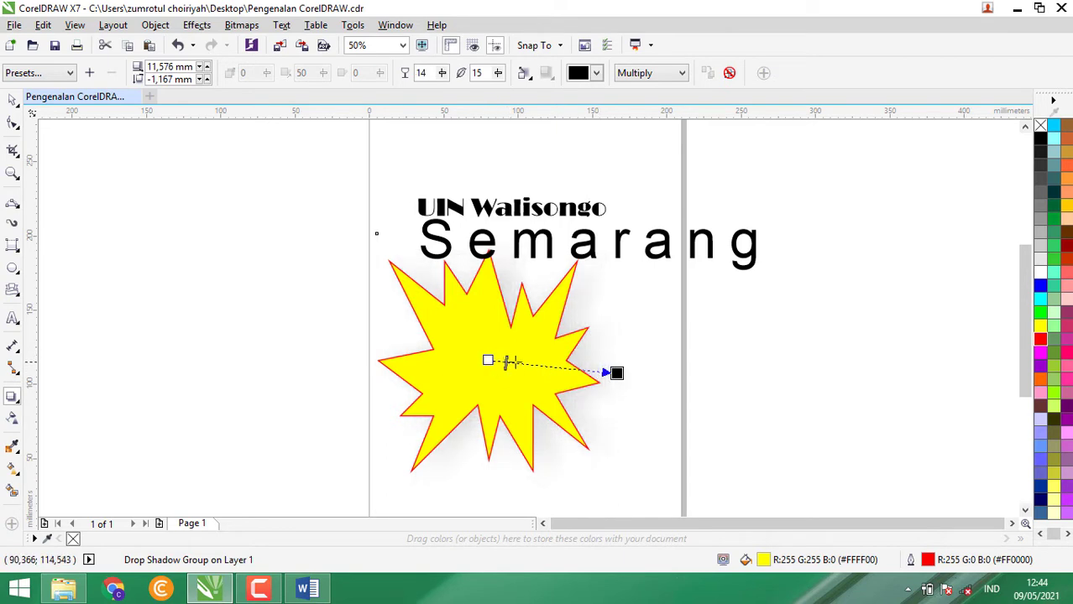
pyautogui.moveTo(510, 363); pyautogui.dragTo(551, 364)
pyautogui.moveTo(617, 371); pyautogui.dragTo(682, 365)
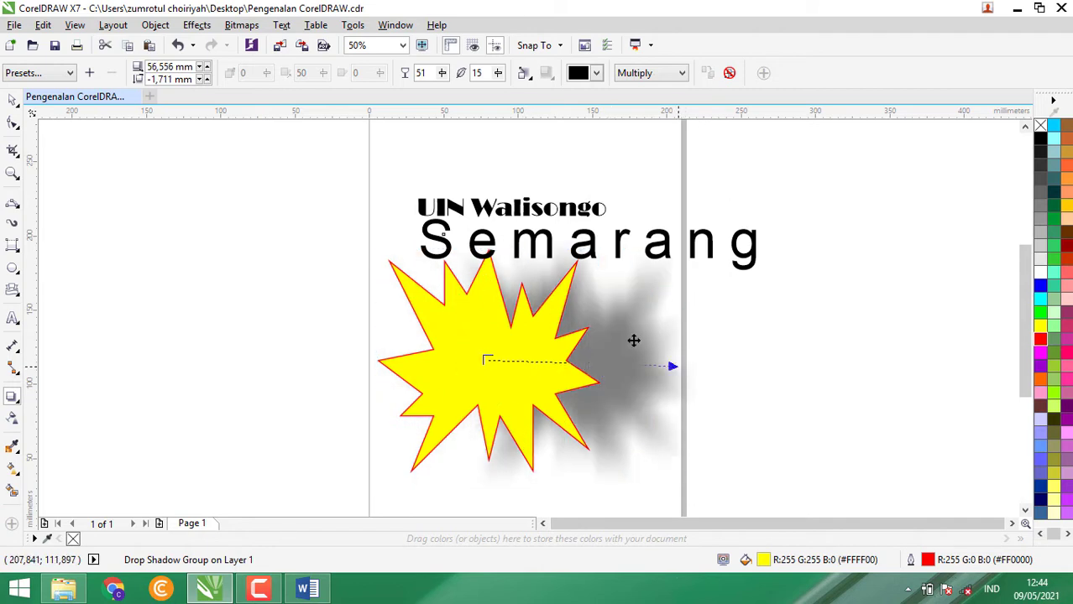
pyautogui.moveTo(634, 341); pyautogui.dragTo(477, 221)
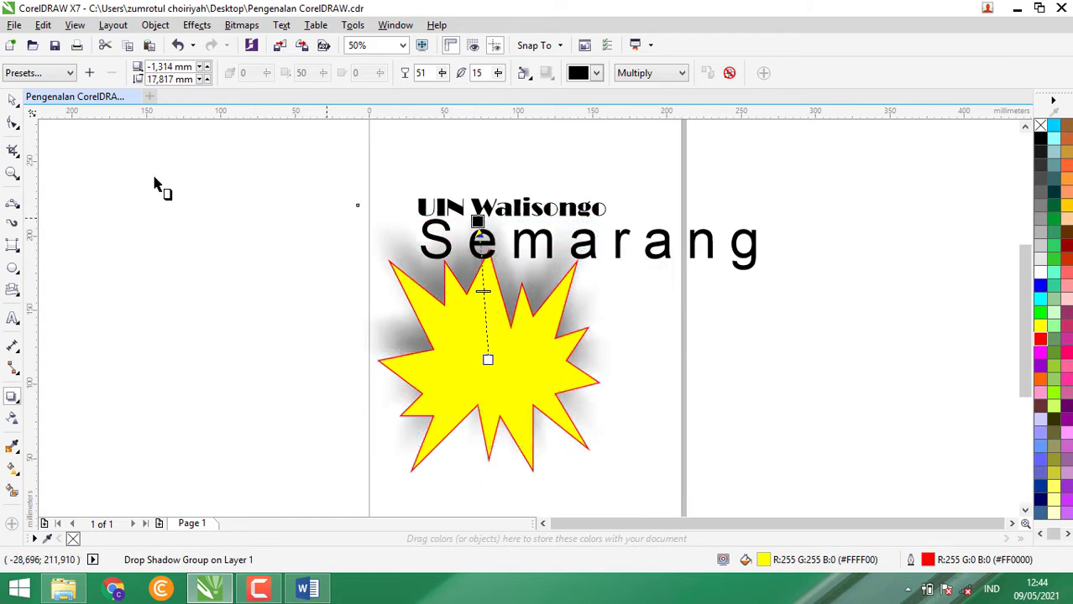
# Try the Flat Top Right and Perspective Top Right shadow presets on the yellow star, and apply the Small Glow preset
pyautogui.click(46, 75)
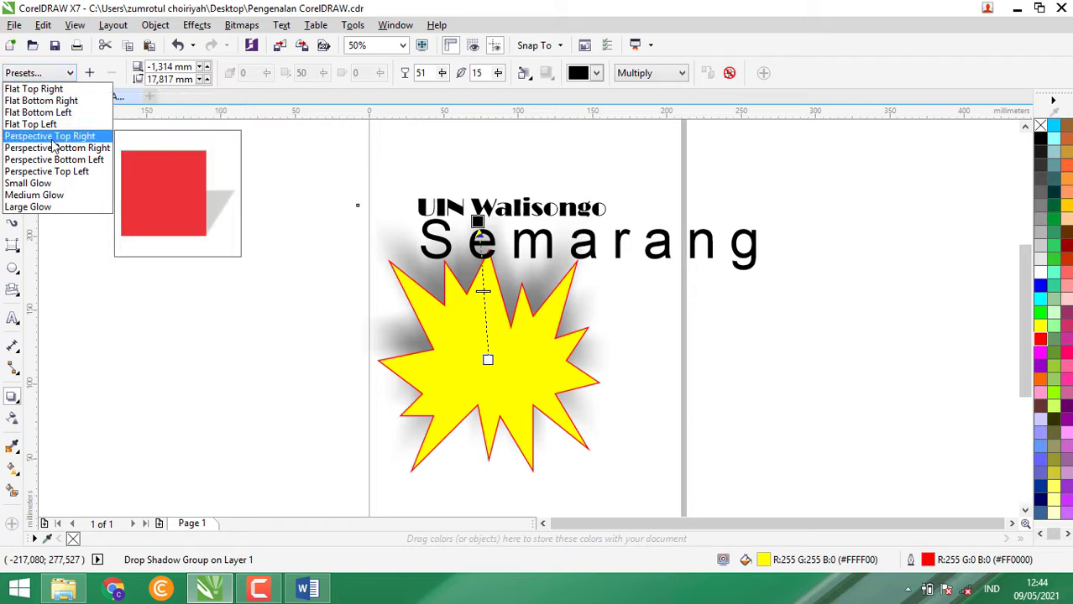
pyautogui.click(42, 95)
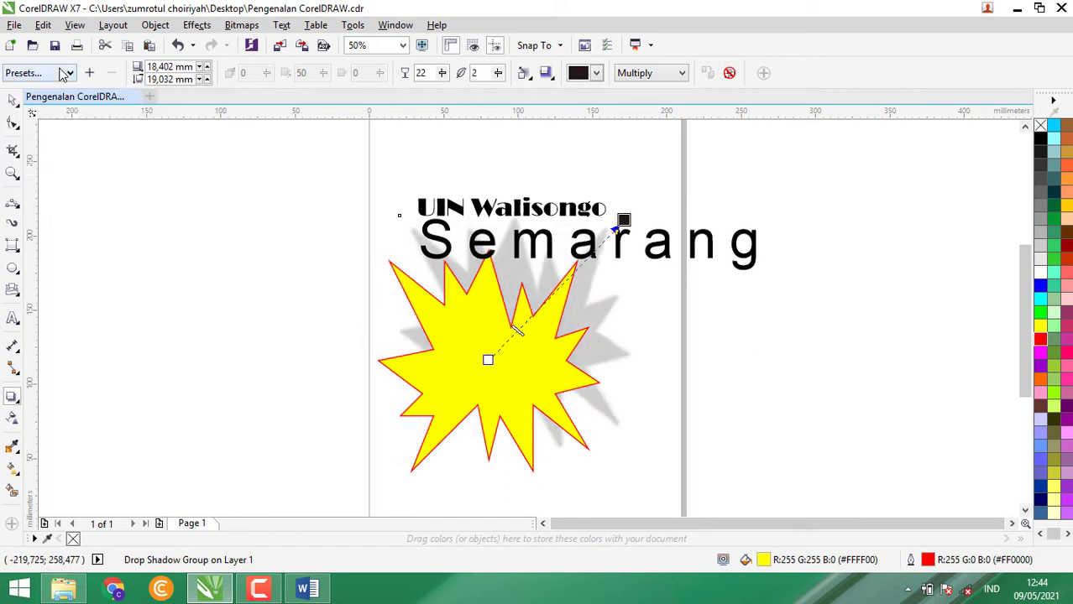
pyautogui.click(63, 74)
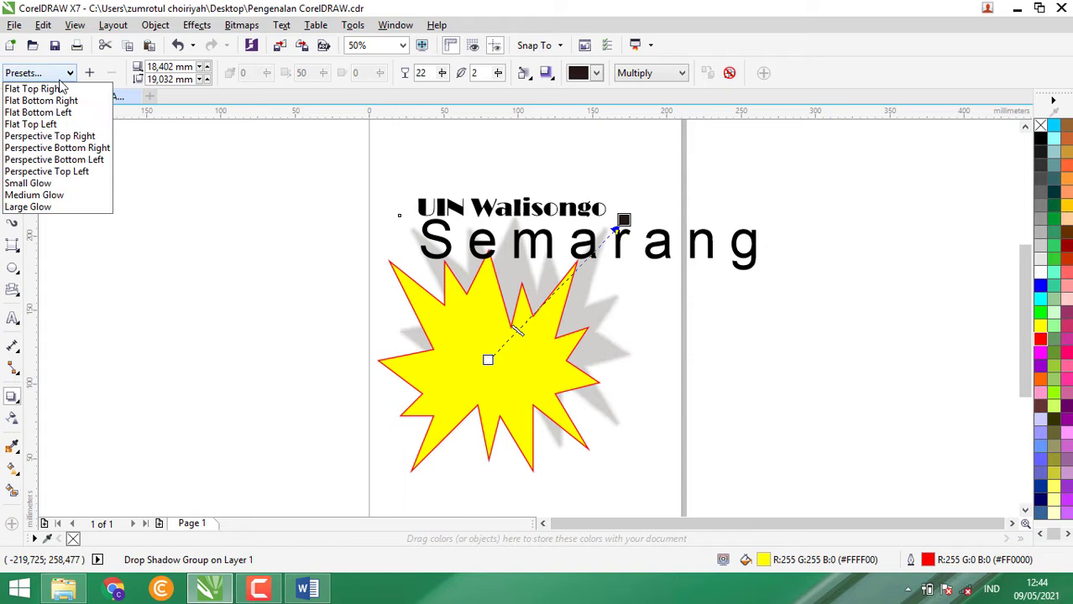
pyautogui.click(62, 136)
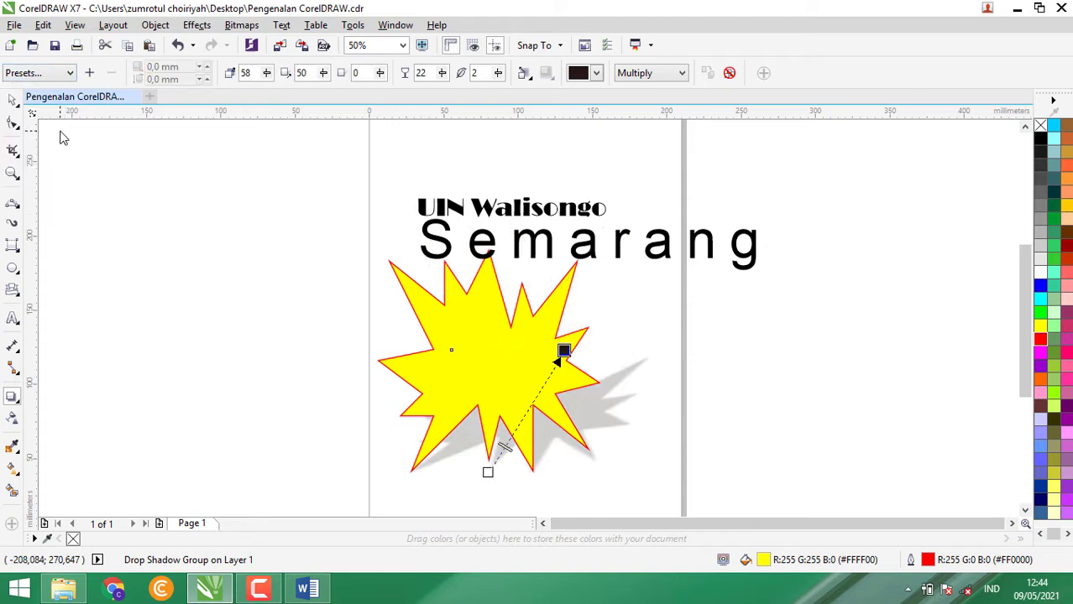
pyautogui.click(60, 74)
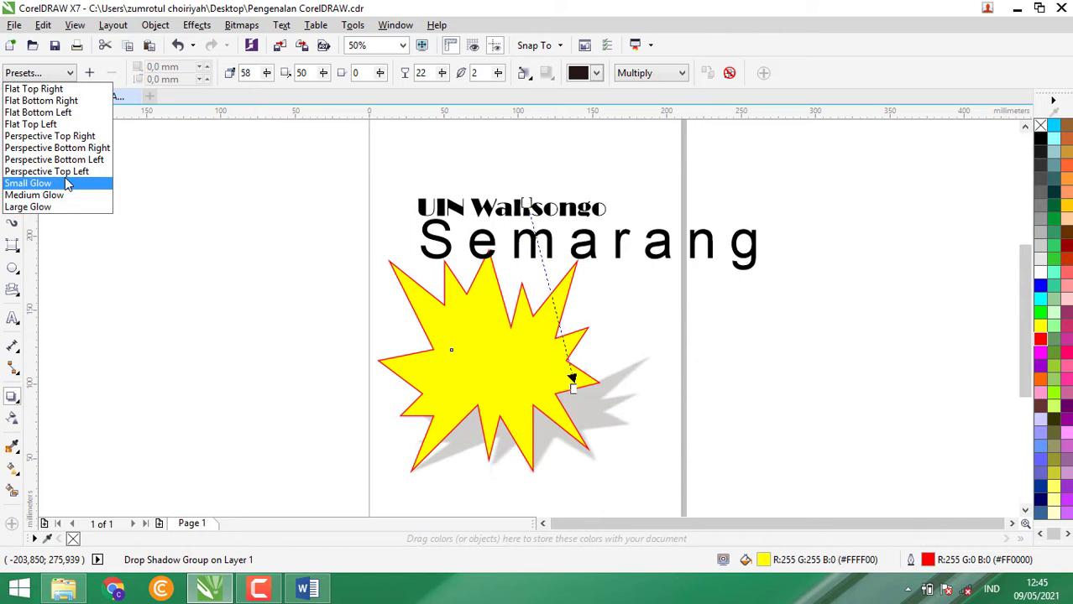
pyautogui.click(67, 184)
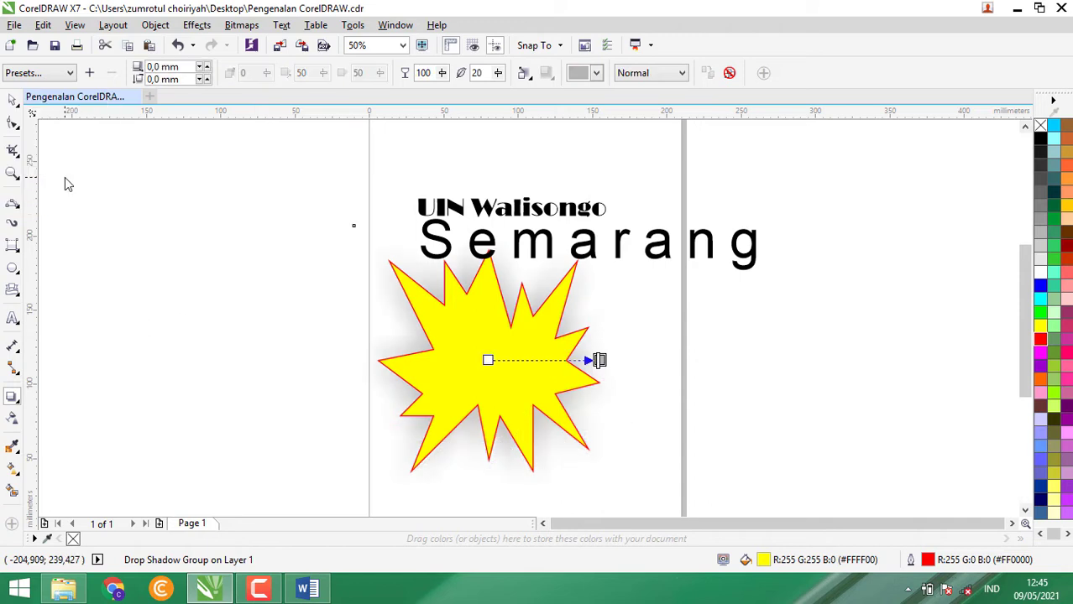
# Try near-black and pale lavender as the yellow star's glow colour, and set it to orange
pyautogui.click(595, 75)
pyautogui.click(574, 89)
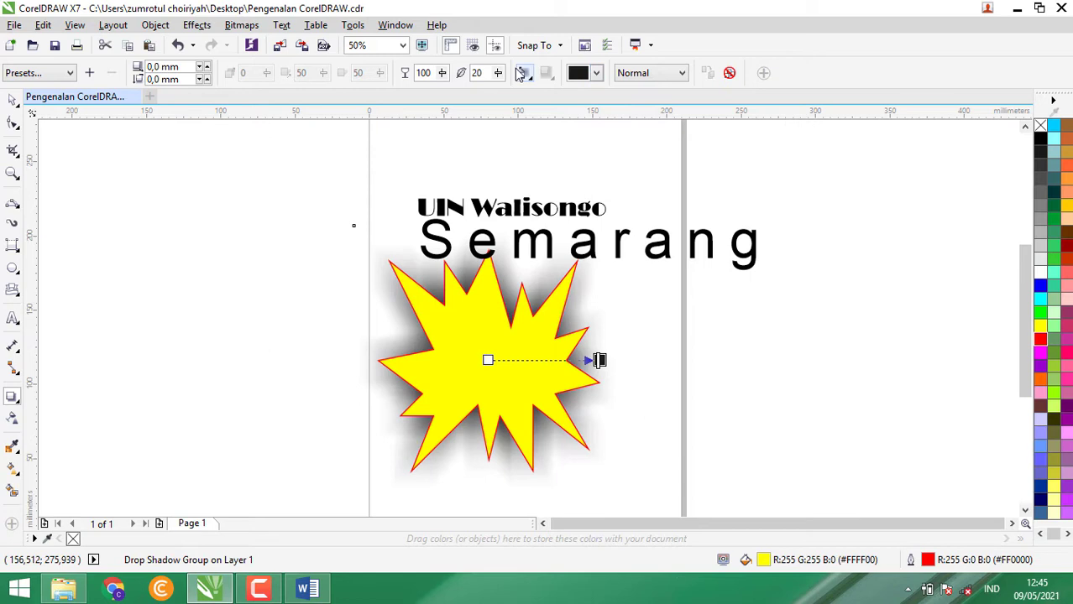
pyautogui.click(577, 76)
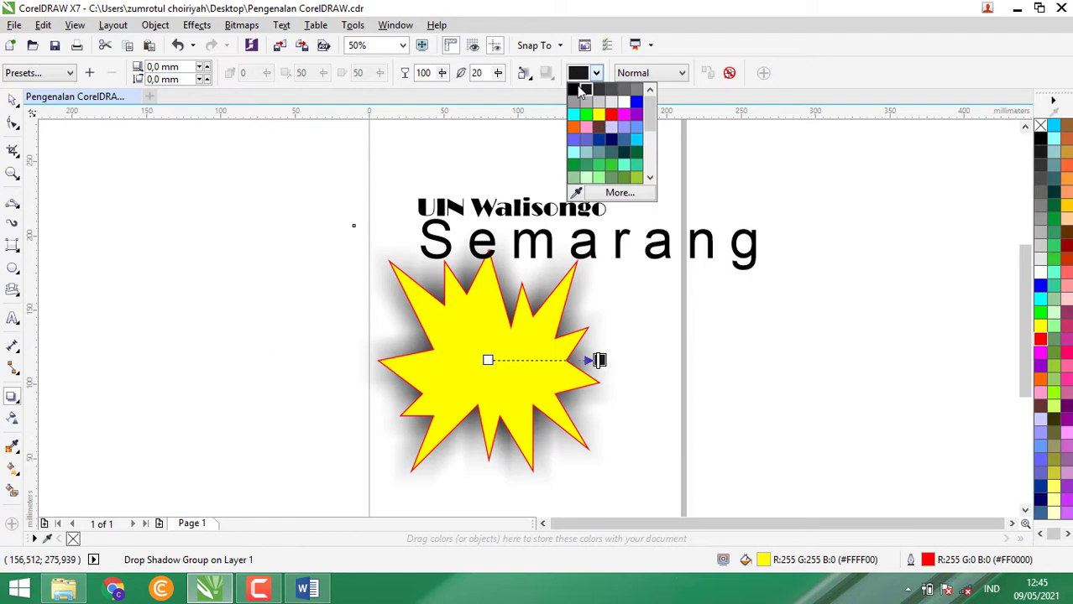
pyautogui.click(609, 126)
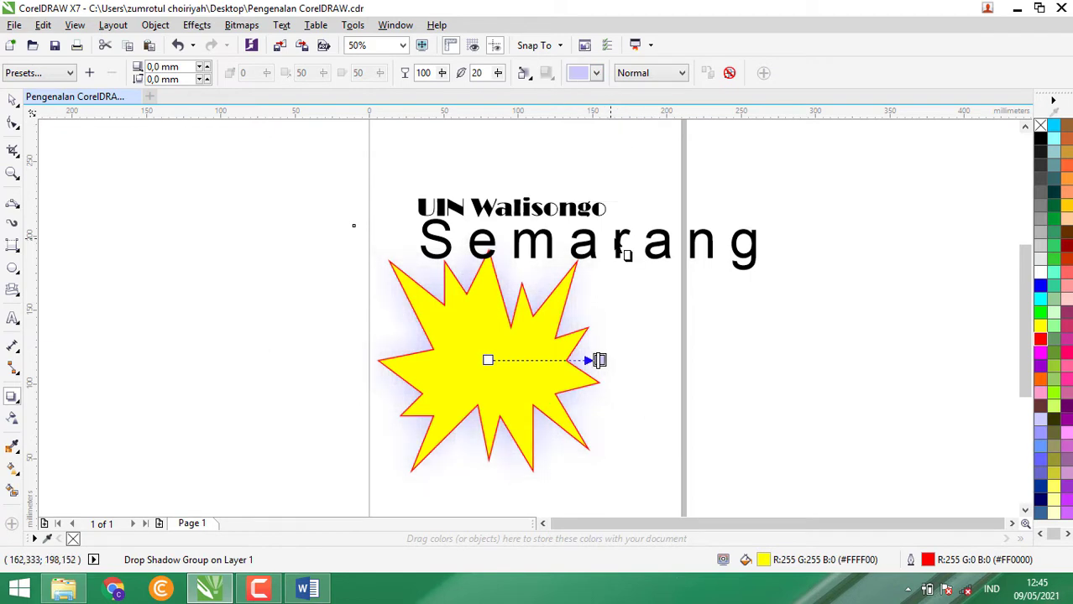
pyautogui.click(595, 73)
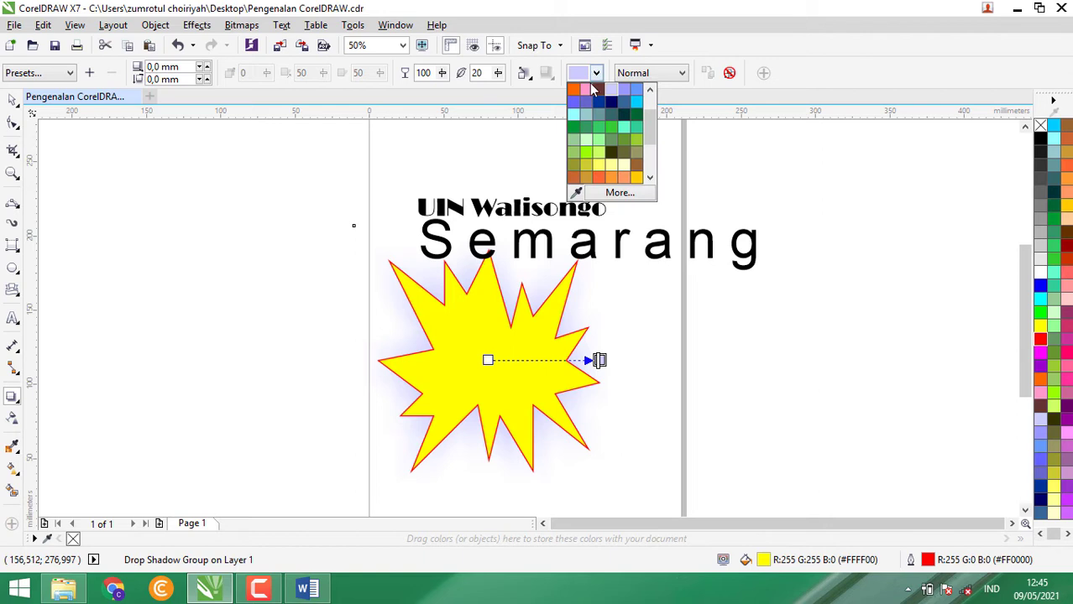
pyautogui.click(573, 89)
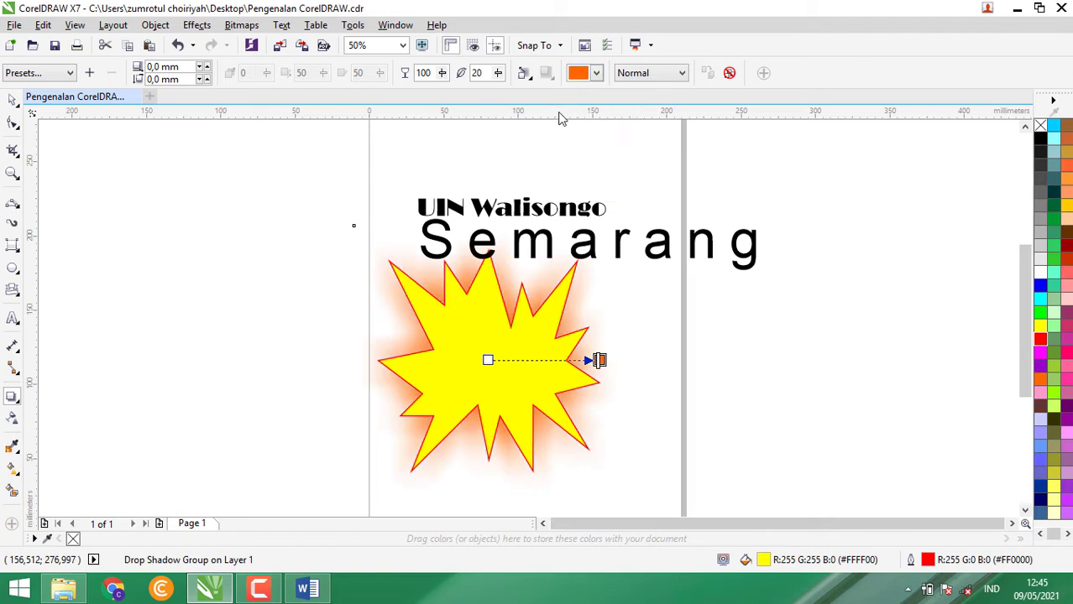
# Set the feathering of the yellow star's orange glow to 28
pyautogui.doubleClick(478, 73)
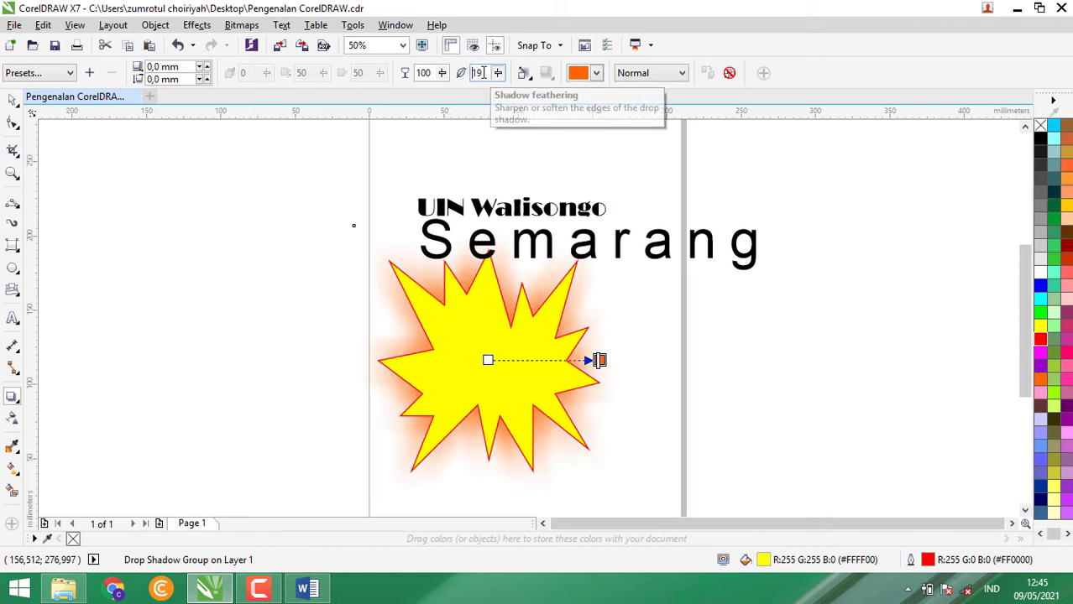
pyautogui.write('3')
pyautogui.press('Return')
pyautogui.scroll(8, 484, 73)
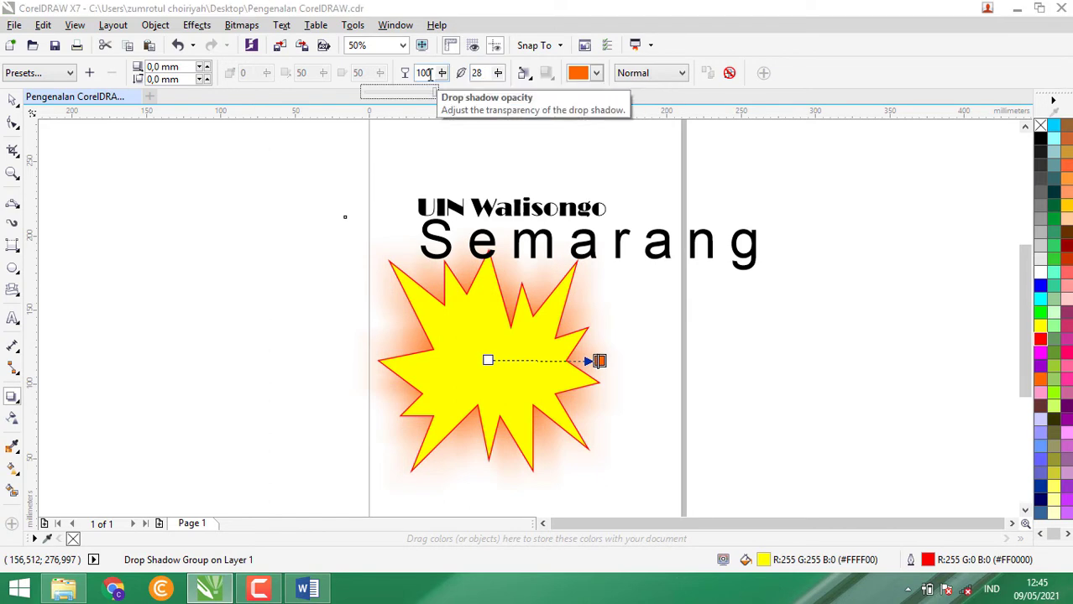
# Lower the orange glow's opacity to 49 and raise it back to 100
pyautogui.moveTo(435, 95); pyautogui.dragTo(400, 96)
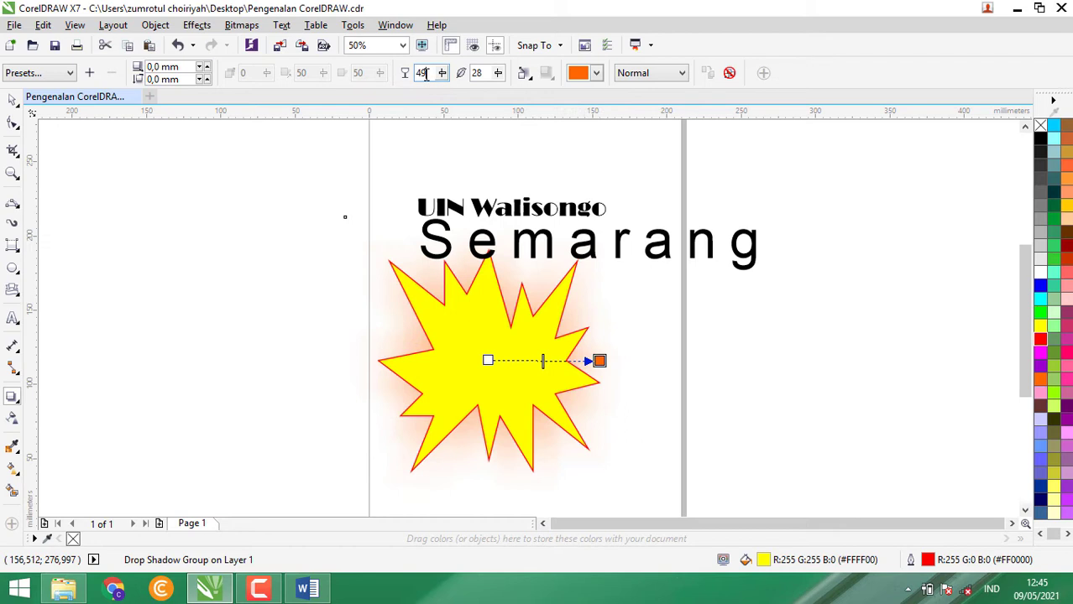
pyautogui.scroll(8, 424, 73)
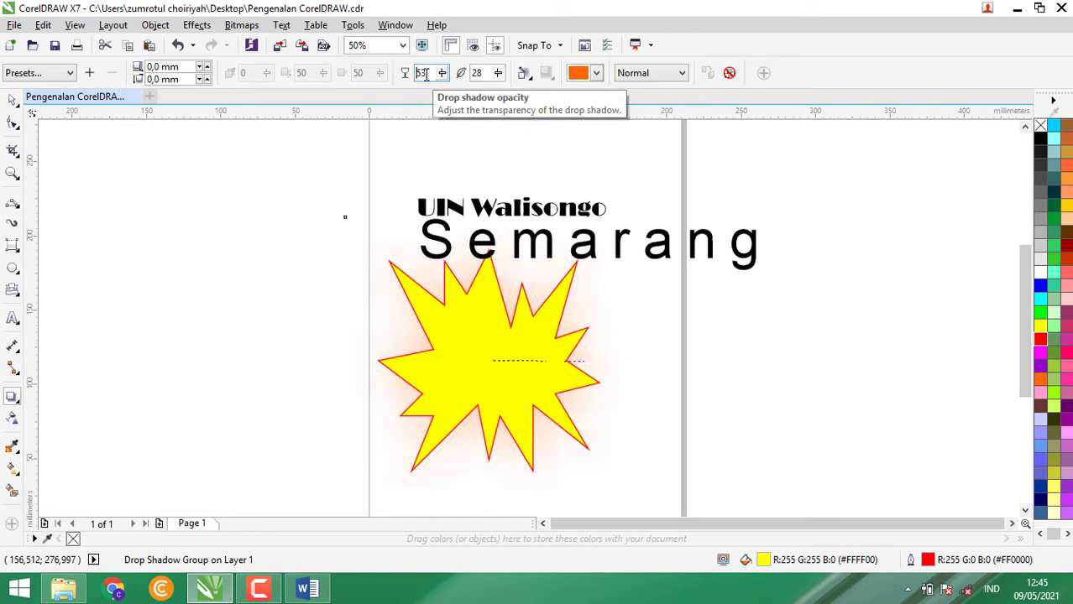
pyautogui.scroll(3, 423, 73)
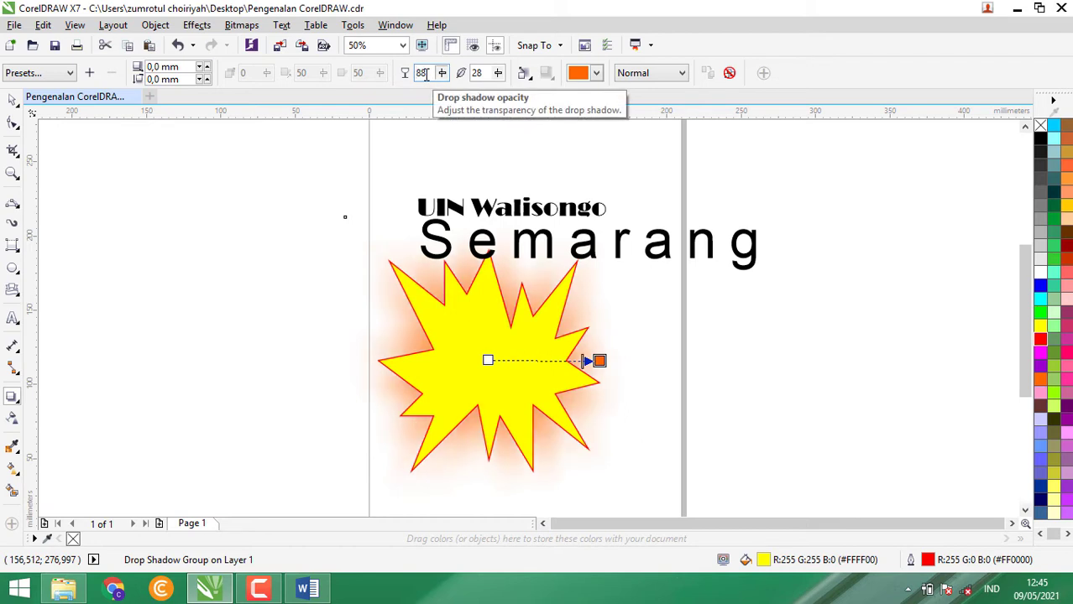
pyautogui.scroll(3, 425, 73)
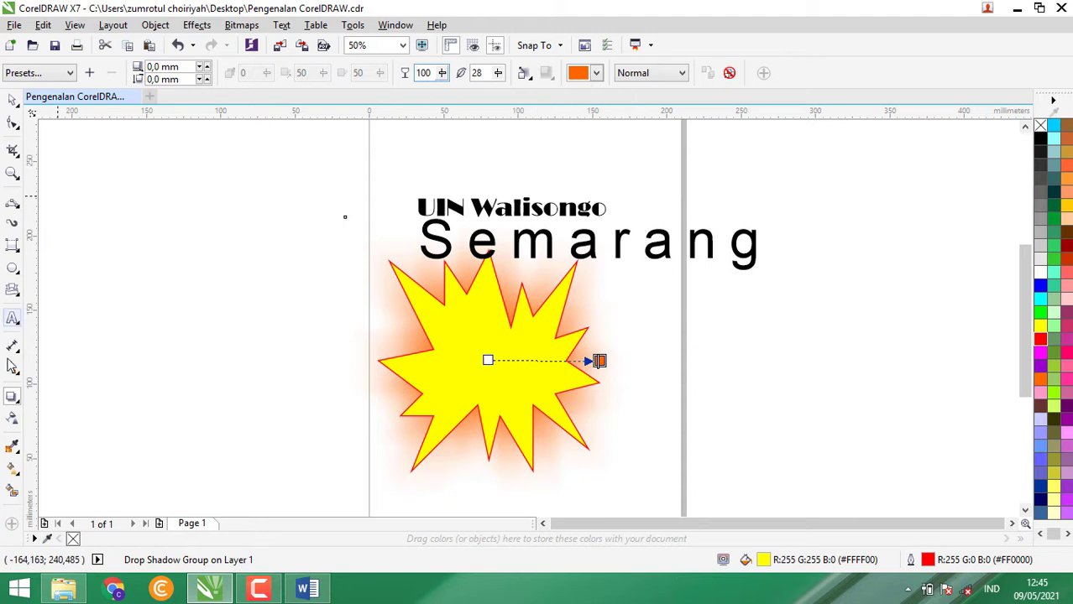
# Draw a five-pointed star about 123 mm wide and 107 mm high in the empty area left of the page
pyautogui.click(18, 405)
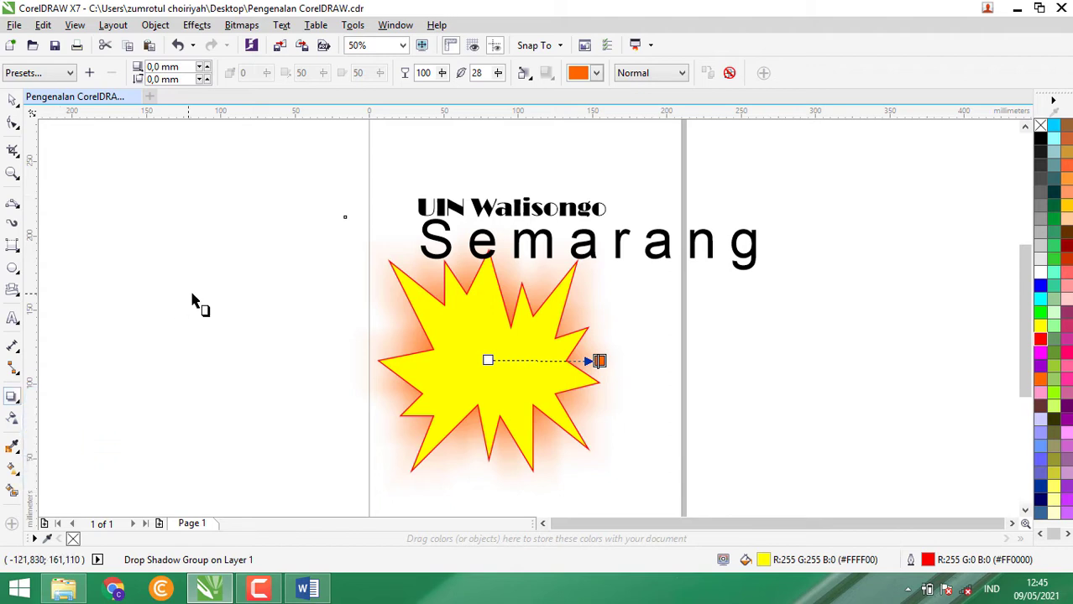
pyautogui.click(19, 274)
pyautogui.click(13, 290)
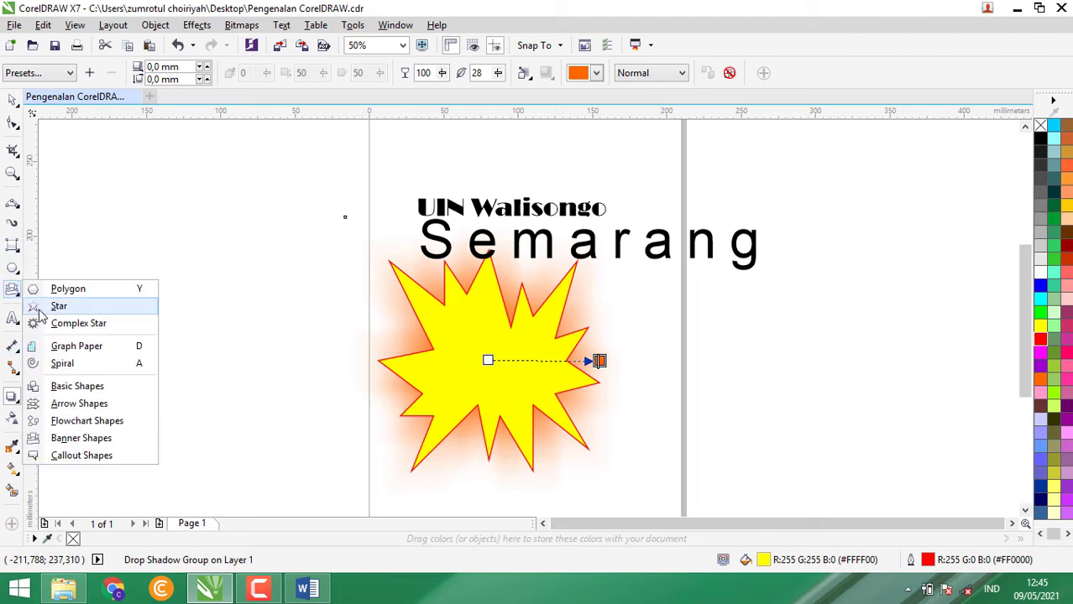
pyautogui.click(38, 313)
pyautogui.moveTo(87, 277); pyautogui.dragTo(274, 453)
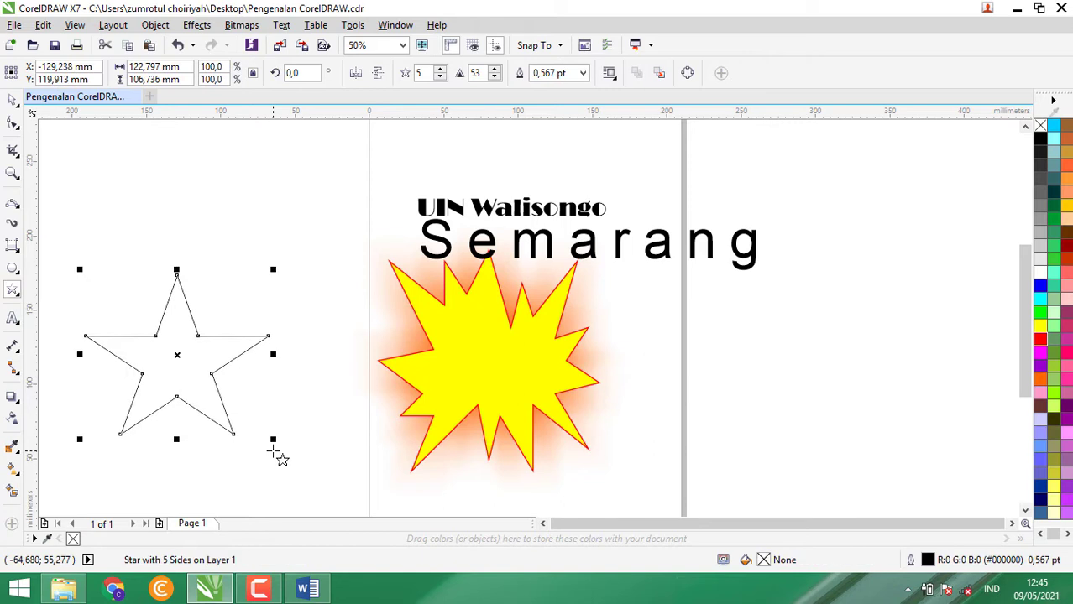
# Move the glowing yellow star horizontally to just past the page's right edge
pyautogui.click(15, 104)
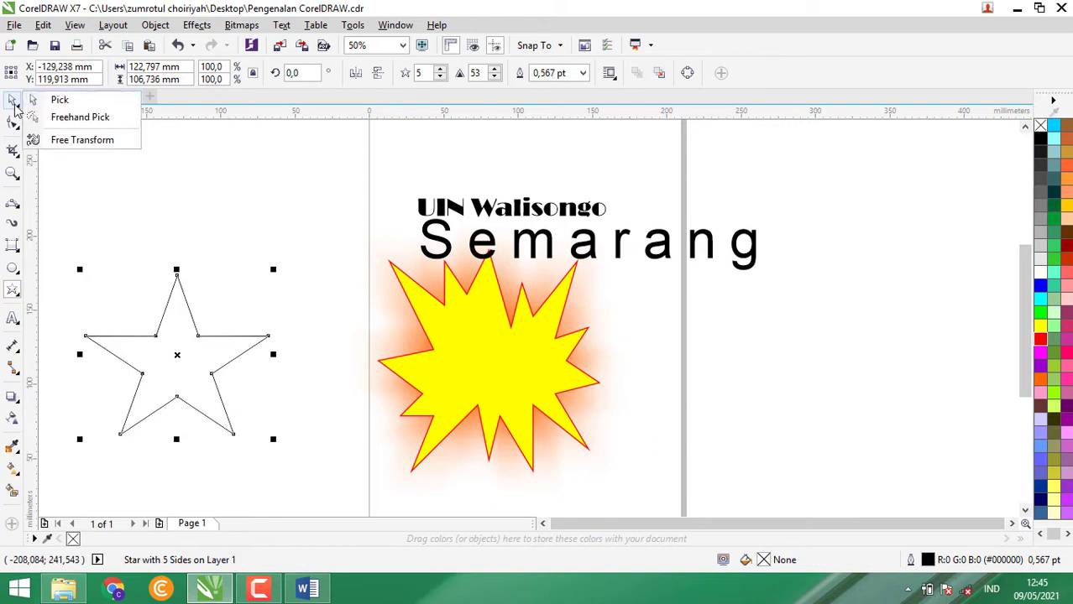
pyautogui.click(67, 99)
pyautogui.moveTo(581, 381); pyautogui.dragTo(879, 379)
# Fill the five-pointed star with green and give it a yellow outline 8.0 pt wide
pyautogui.click(204, 360)
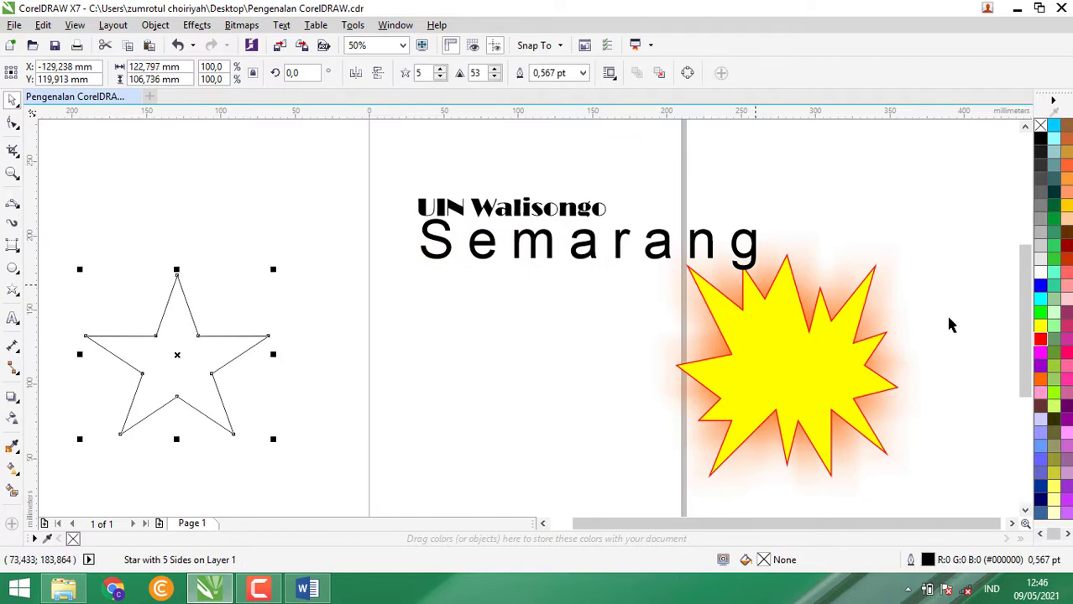
pyautogui.click(1039, 313)
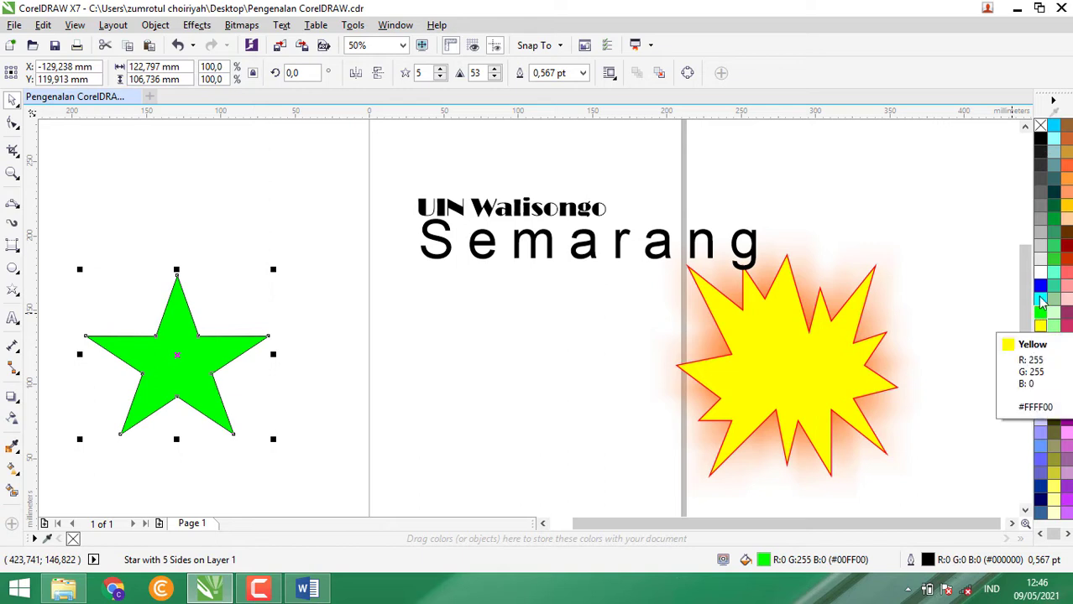
pyautogui.rightClick(1040, 331)
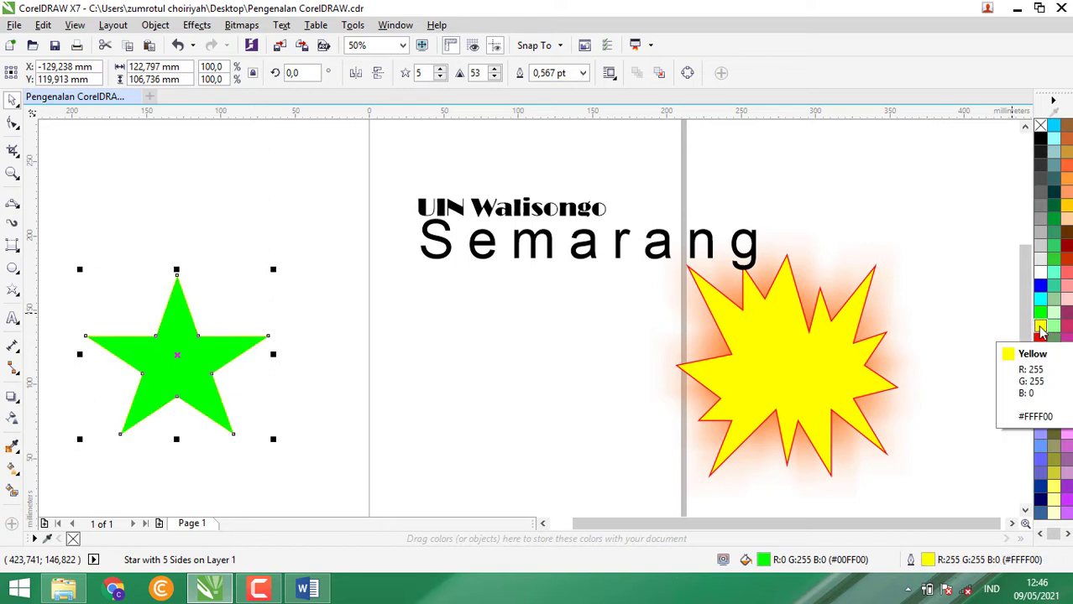
pyautogui.click(582, 73)
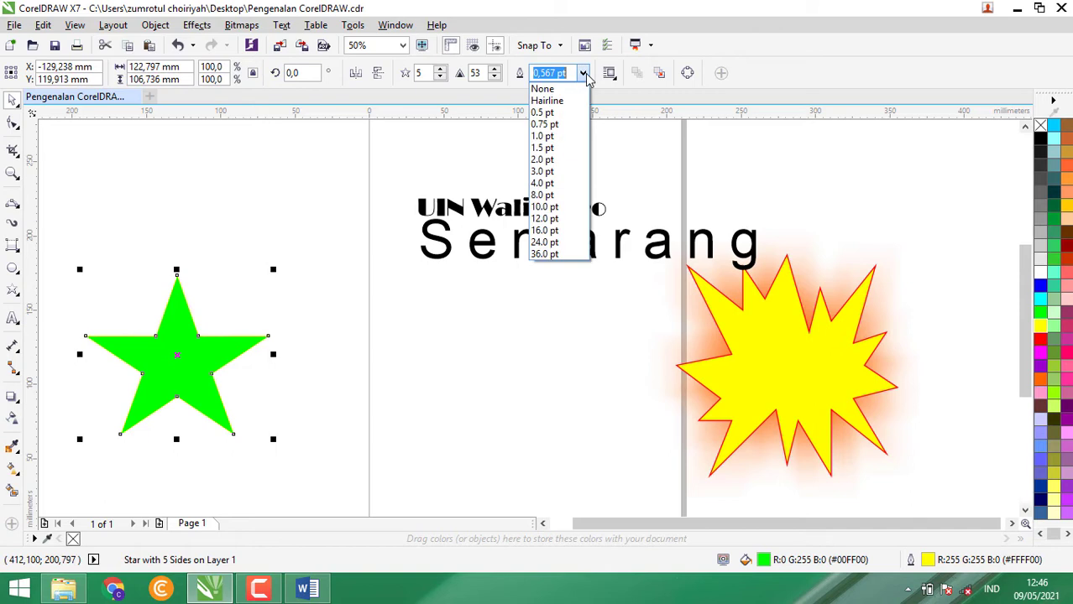
pyautogui.click(562, 195)
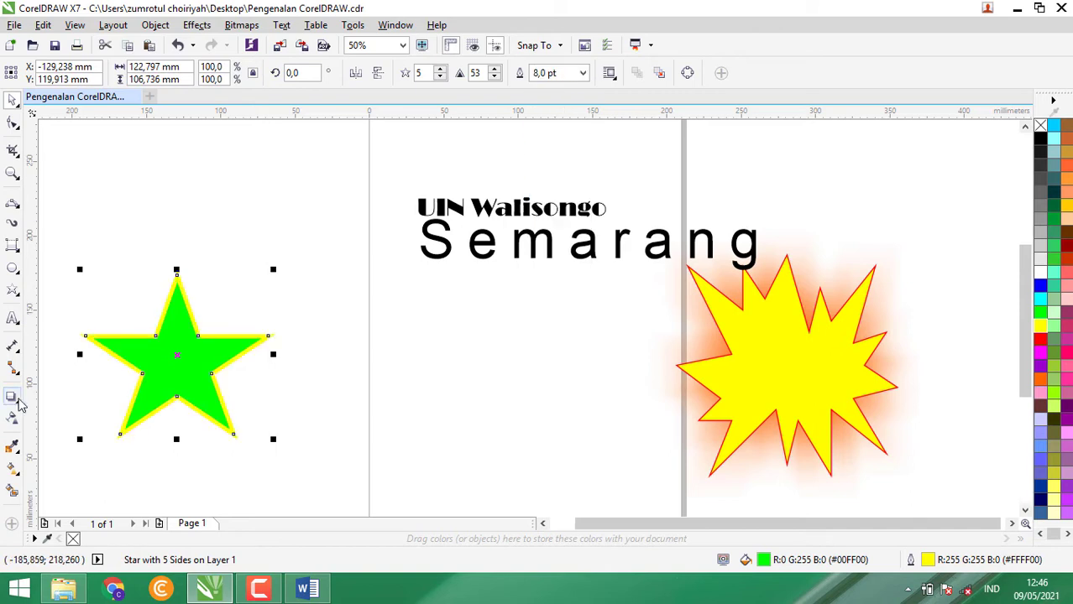
# Blend the green five-pointed star into the glowing yellow star with 20 intermediate steps
pyautogui.click(20, 404)
pyautogui.click(69, 434)
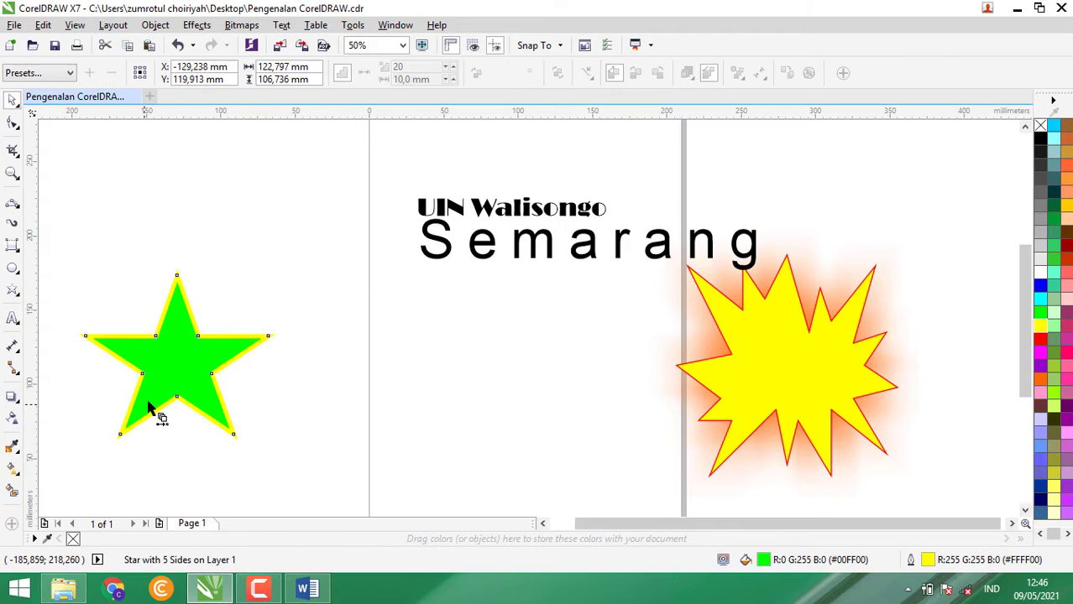
pyautogui.moveTo(189, 374); pyautogui.dragTo(783, 367)
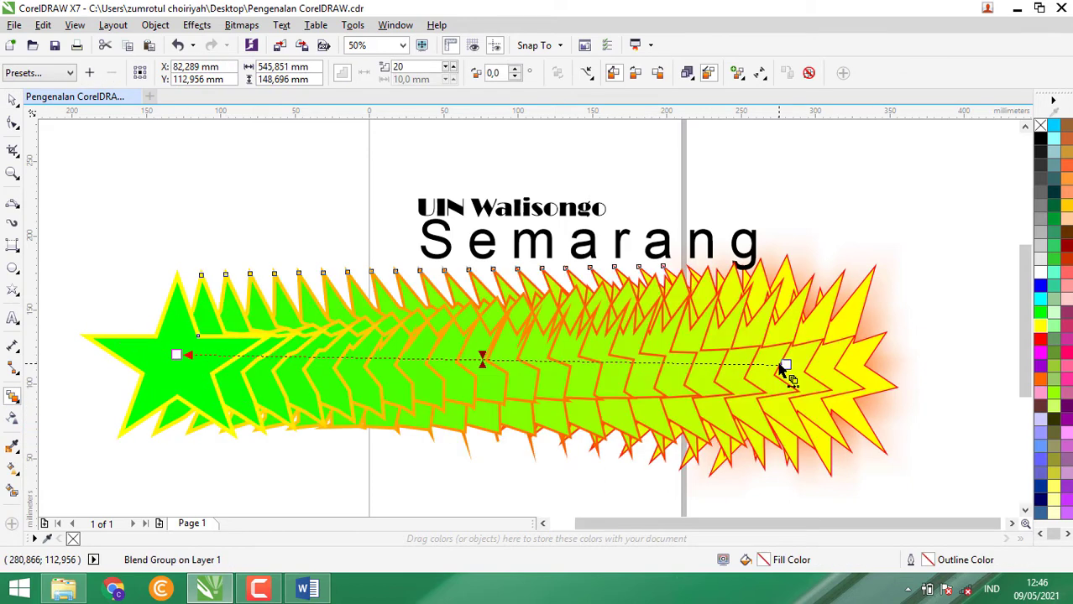
pyautogui.click(12, 101)
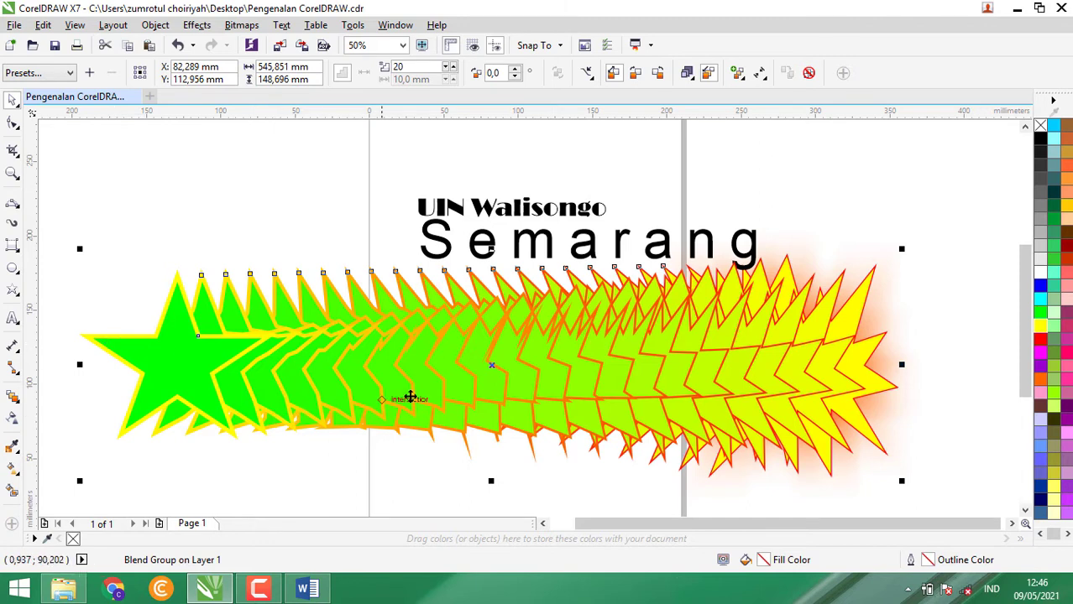
# Undo the blend group's moves and the blend itself, back to the two separate stars
pyautogui.moveTo(412, 395); pyautogui.dragTo(537, 351)
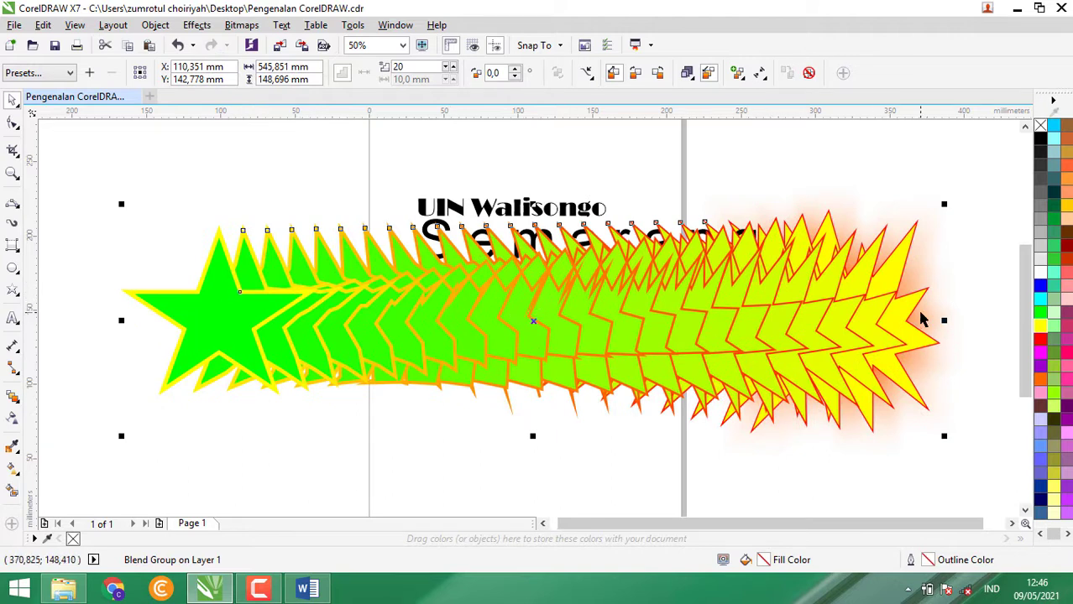
pyautogui.hotkey('ctrl', 'z')
pyautogui.hotkey('ctrl', 'z')
pyautogui.hotkey('ctrl', 'z')
pyautogui.hotkey('ctrl', 'z')
pyautogui.hotkey('ctrl', 'z')
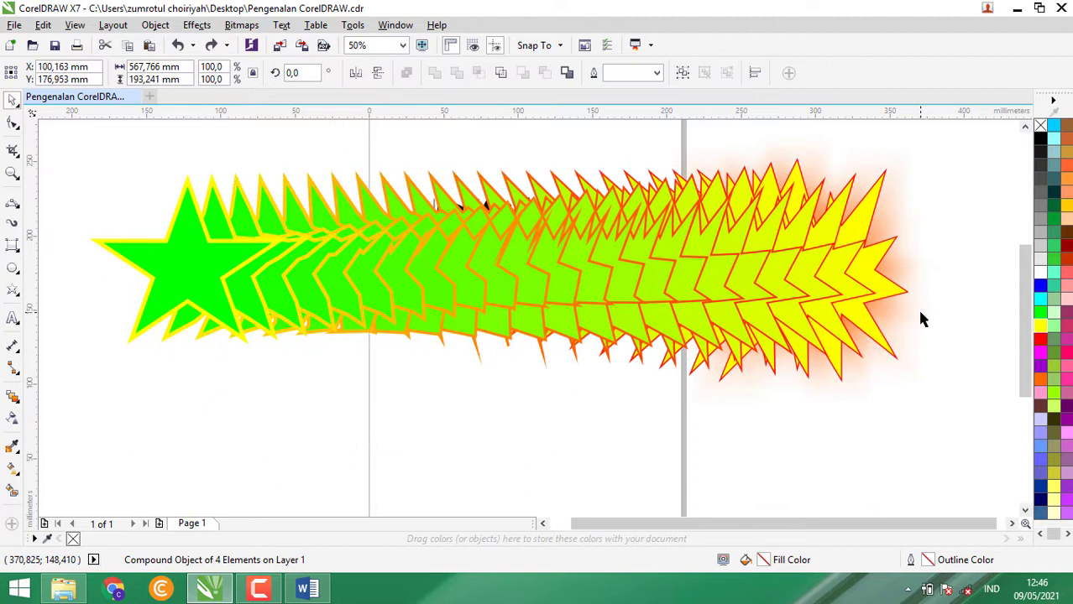
pyautogui.hotkey('ctrl', 'z')
pyautogui.hotkey('ctrl', 'z')
pyautogui.hotkey('ctrl', 'z')
pyautogui.hotkey('ctrl', 'z')
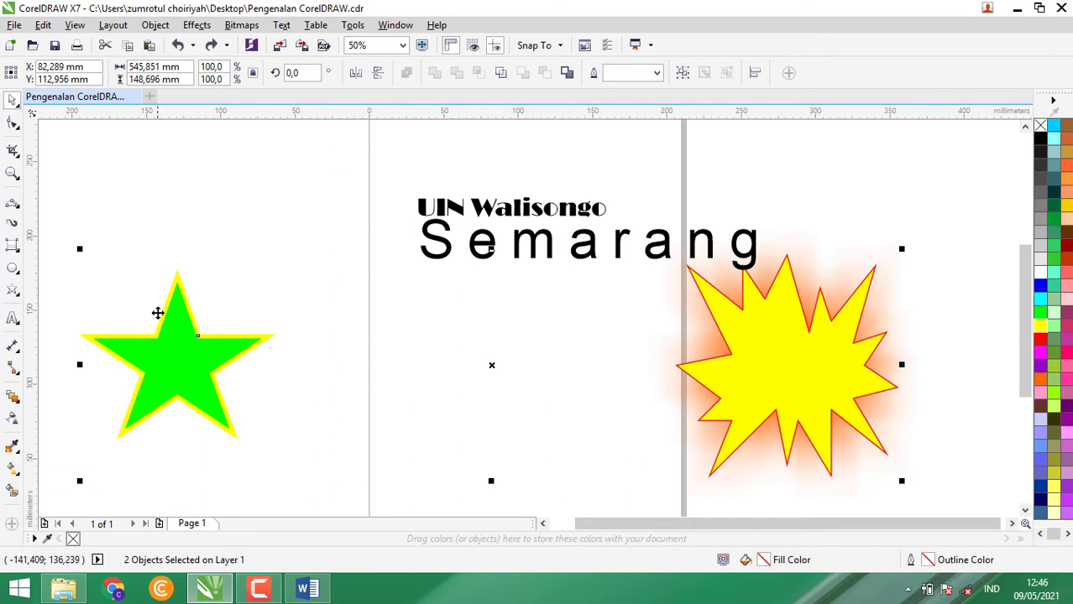
# Blend the green five-pointed star into the glowing yellow star again, using 20 steps
pyautogui.click(118, 214)
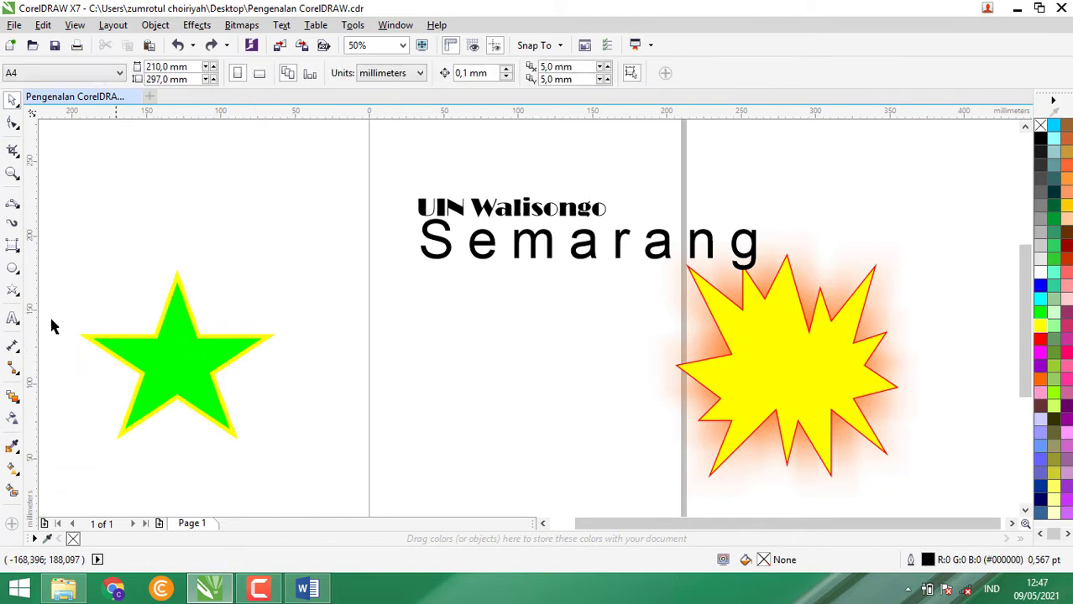
pyautogui.click(12, 396)
pyautogui.moveTo(176, 363); pyautogui.dragTo(755, 340)
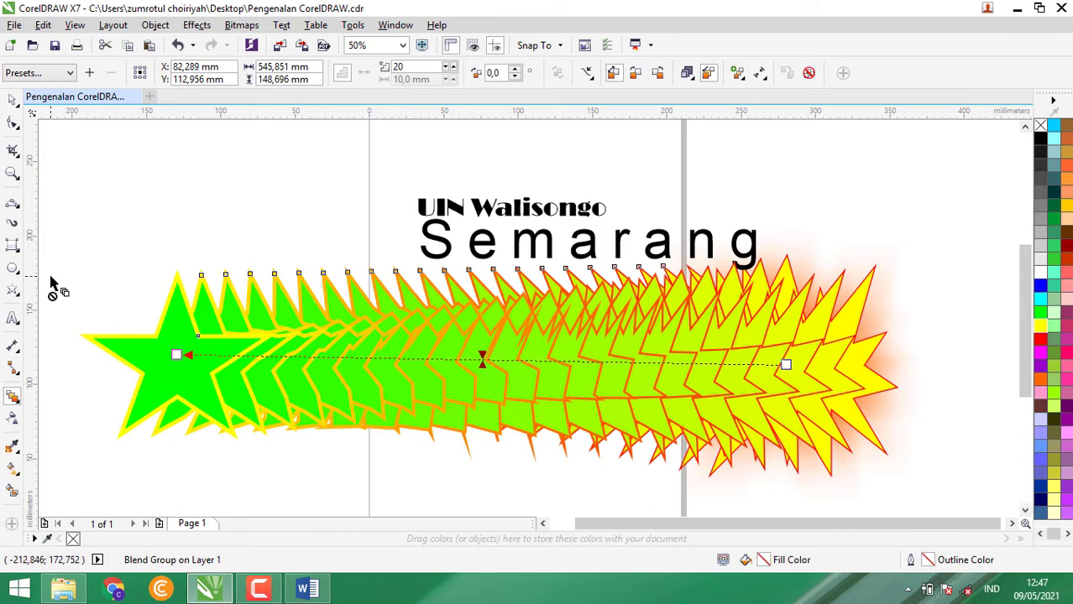
# Shrink the blend group to about 294 mm wide and 80 mm high and place it just below the Semarang text
pyautogui.click(12, 99)
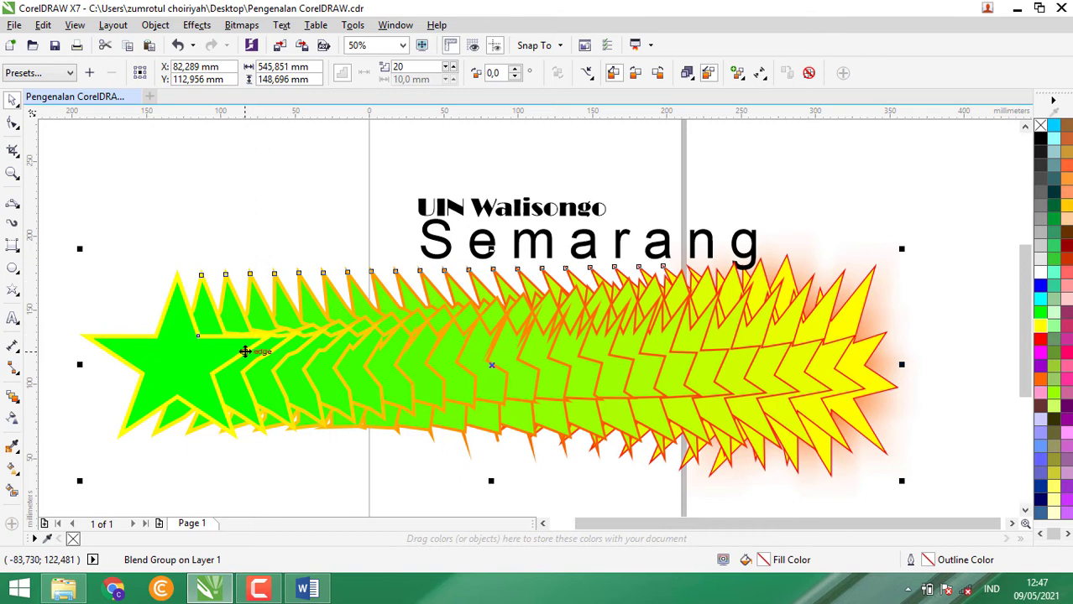
pyautogui.moveTo(249, 352); pyautogui.dragTo(344, 317)
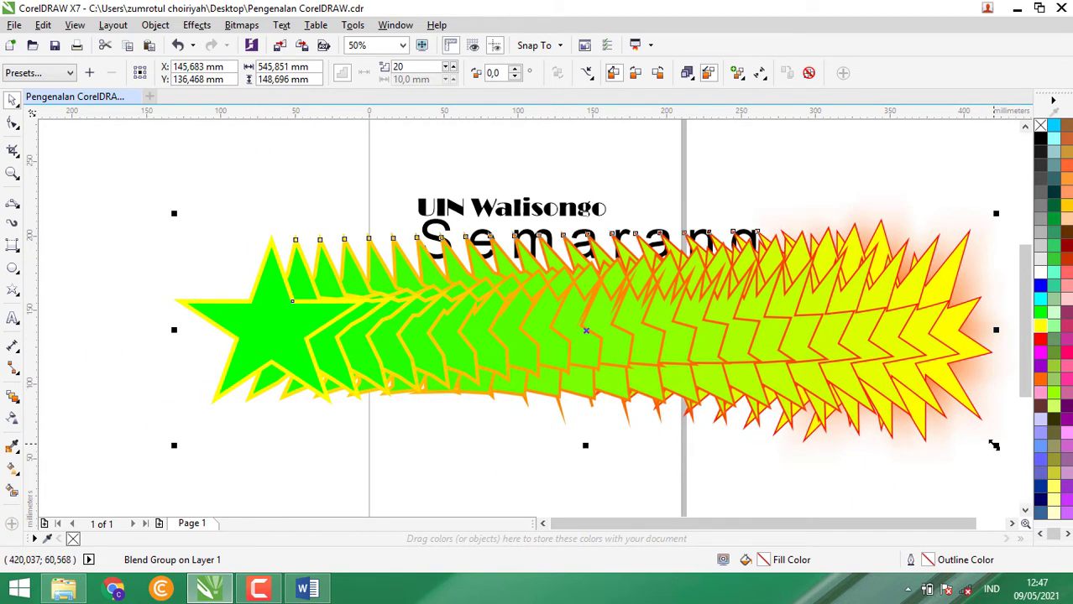
pyautogui.moveTo(995, 447); pyautogui.dragTo(795, 383)
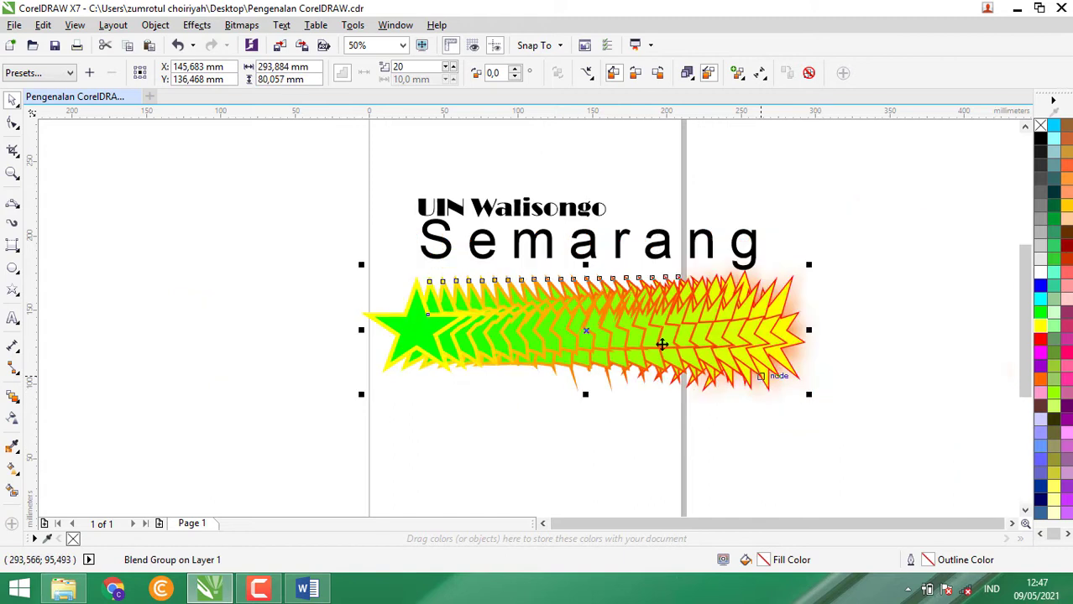
pyautogui.moveTo(665, 342); pyautogui.dragTo(583, 346)
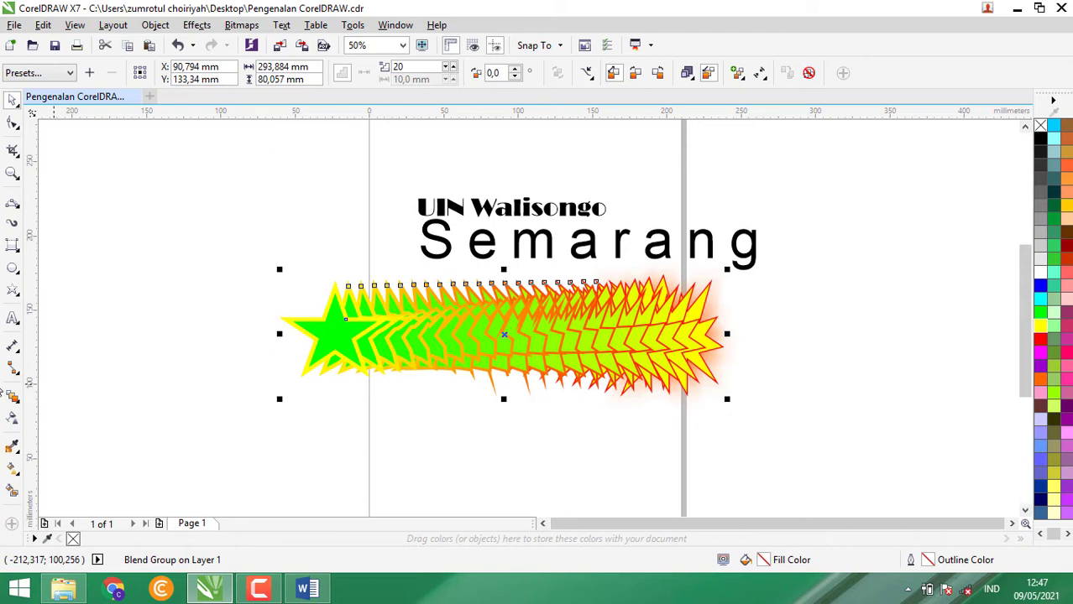
# Make Extrude the current effect tool, and draw a blue-filled ellipse about 69 mm wide and 64 mm high in the empty area left of the page
pyautogui.click(13, 400)
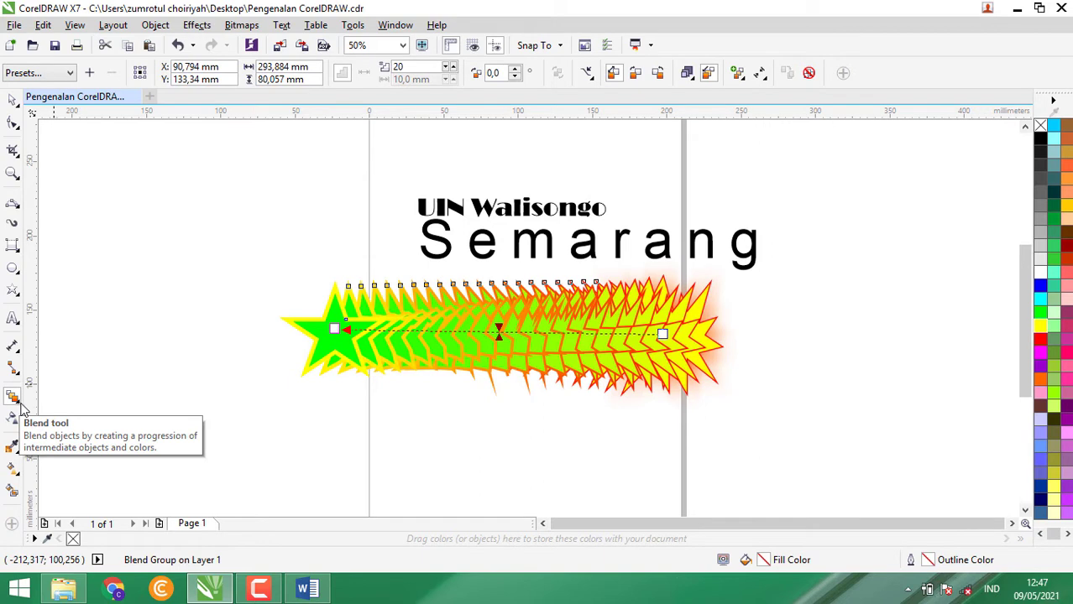
pyautogui.click(18, 402)
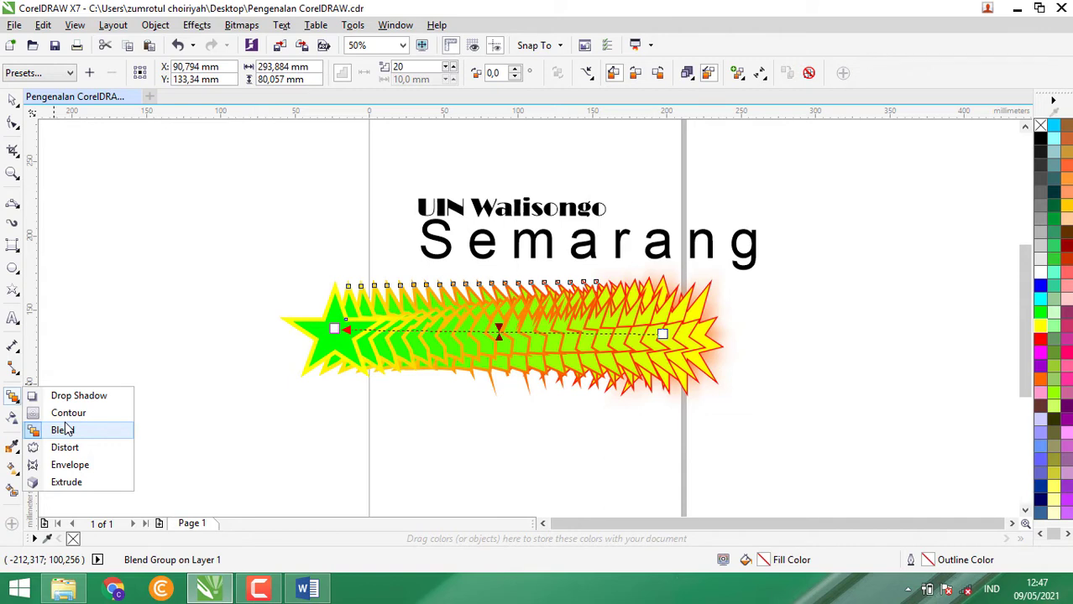
pyautogui.click(73, 485)
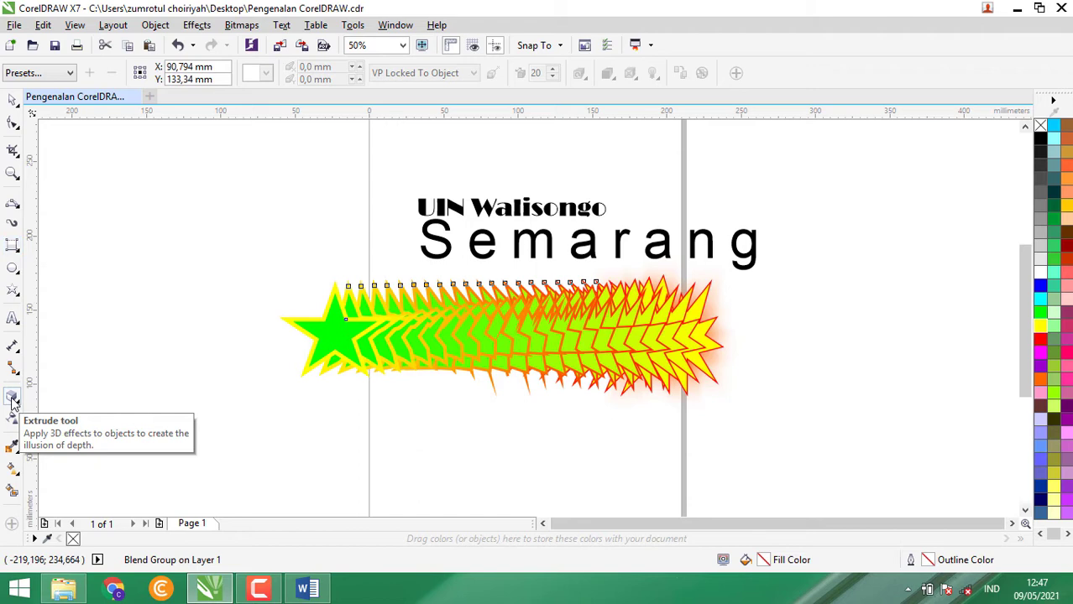
pyautogui.press('space')
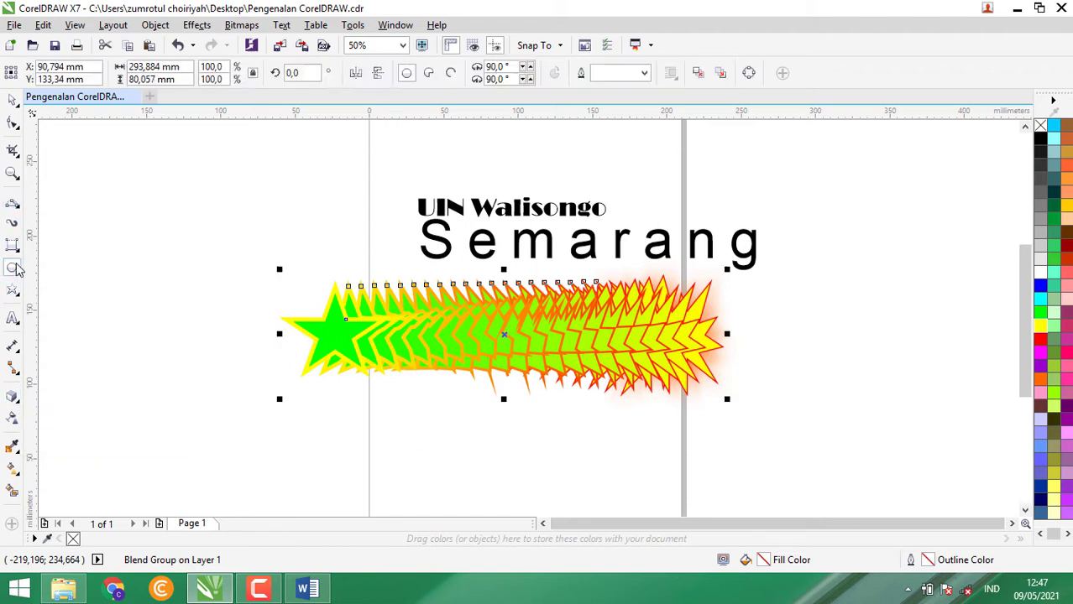
pyautogui.click(15, 267)
pyautogui.moveTo(128, 214); pyautogui.dragTo(241, 317)
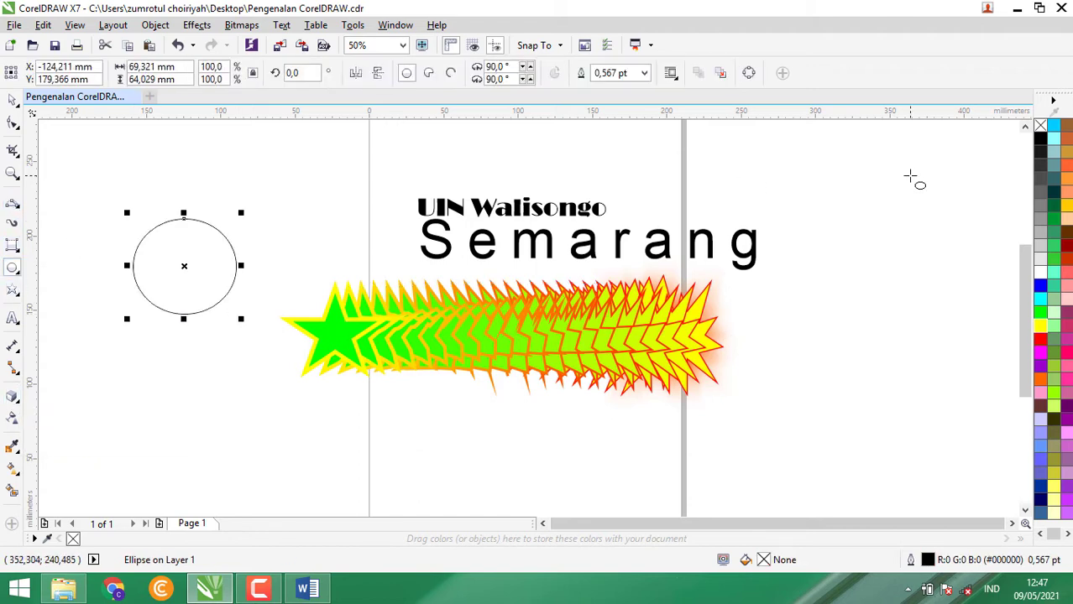
pyautogui.click(1040, 286)
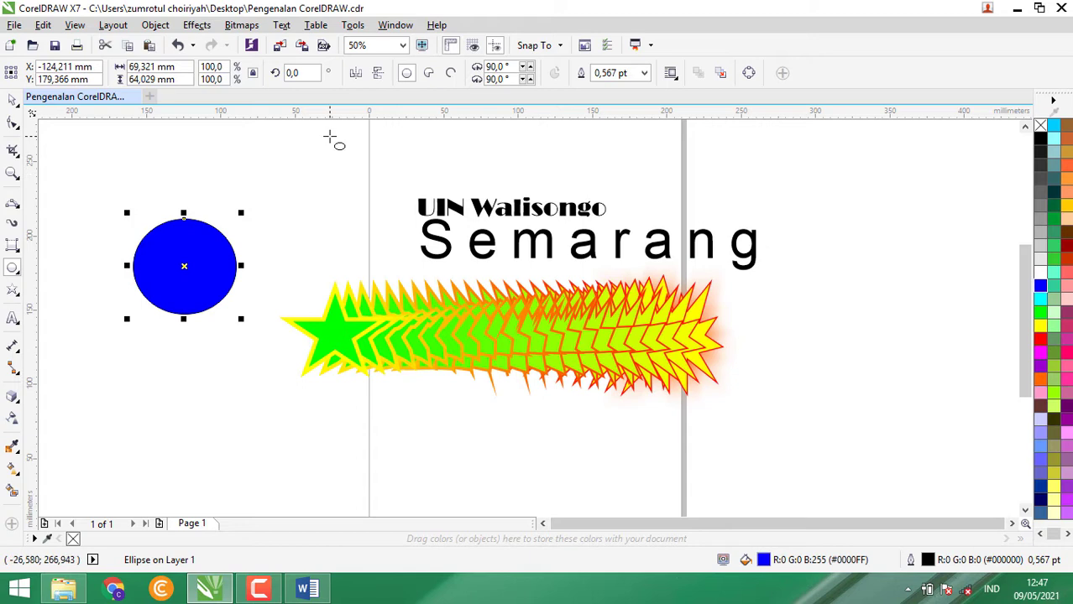
# Extrude the blue ellipse towards the upper right with a depth of 20
pyautogui.click(12, 400)
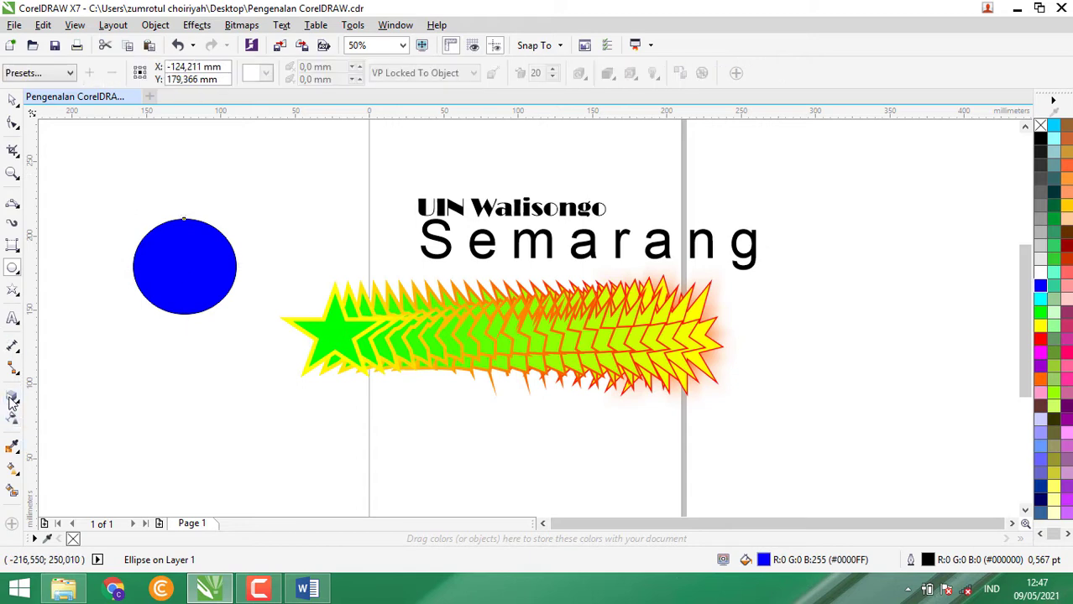
pyautogui.moveTo(185, 292); pyautogui.dragTo(363, 146)
pyautogui.click(319, 252)
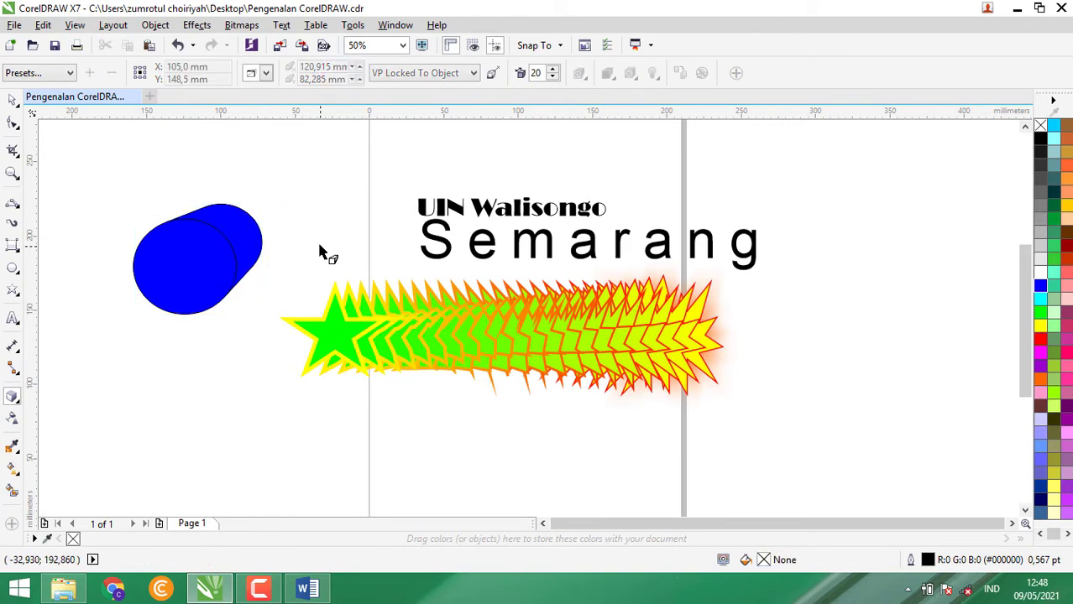
# Apply the Extrude Bottom Right preset to the extruded blue ellipse and deselect it
pyautogui.click(225, 243)
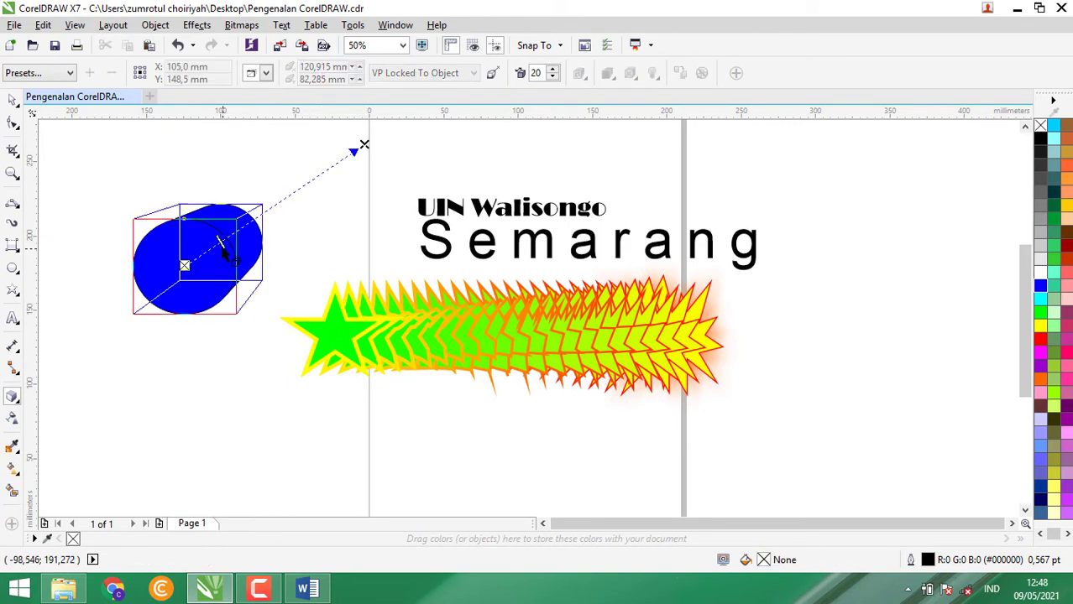
pyautogui.click(70, 75)
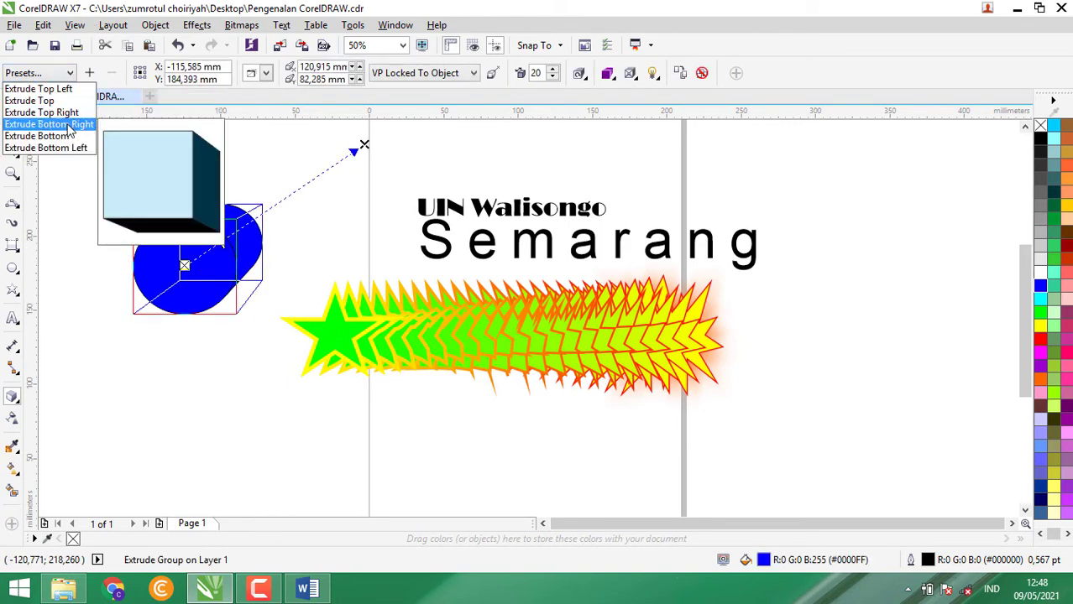
pyautogui.click(69, 126)
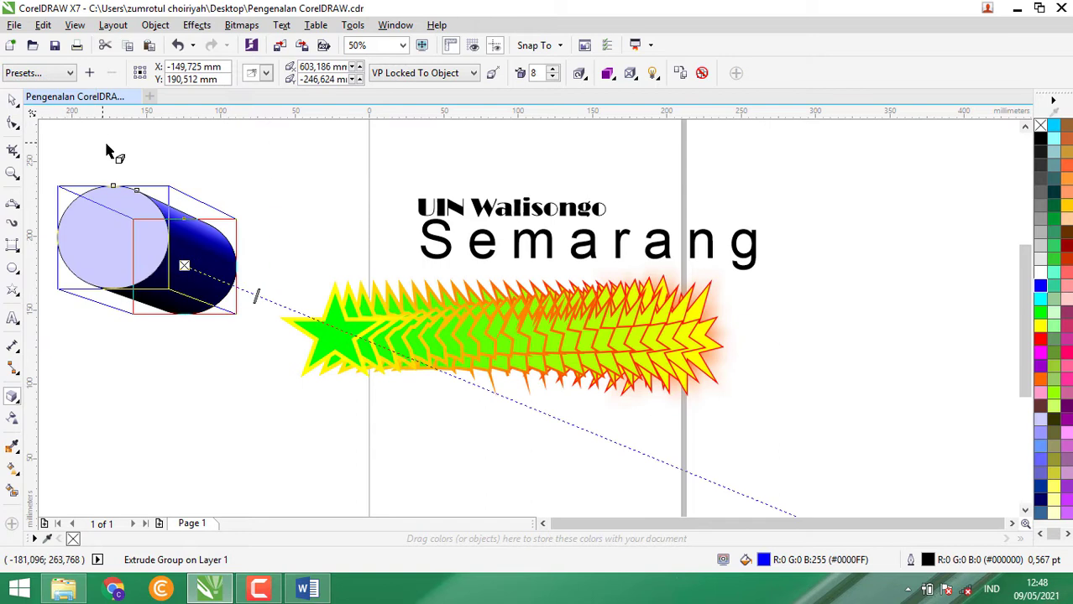
pyautogui.click(160, 210)
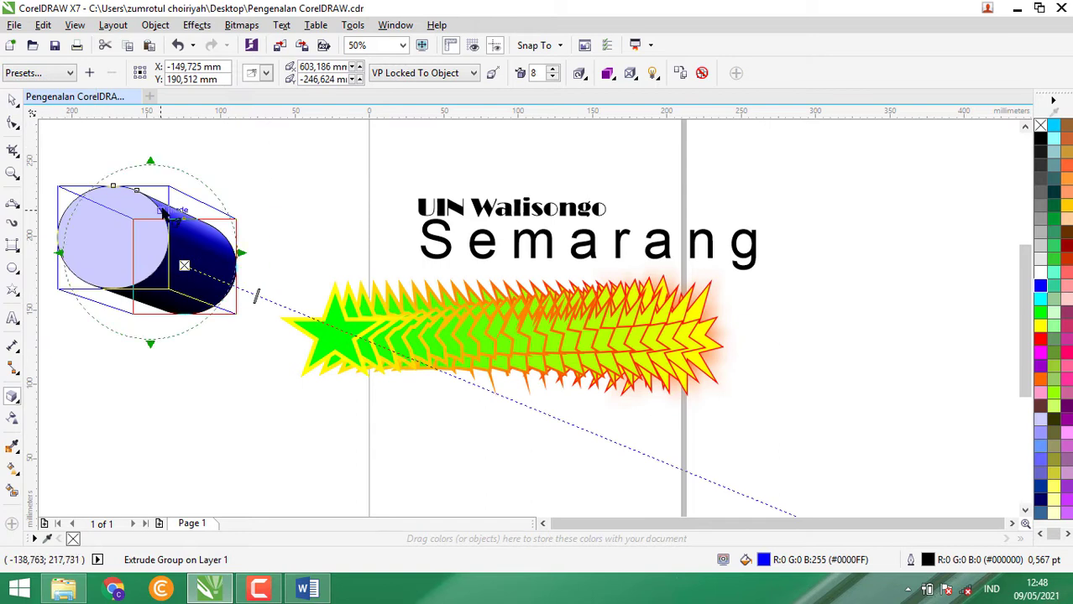
pyautogui.click(238, 158)
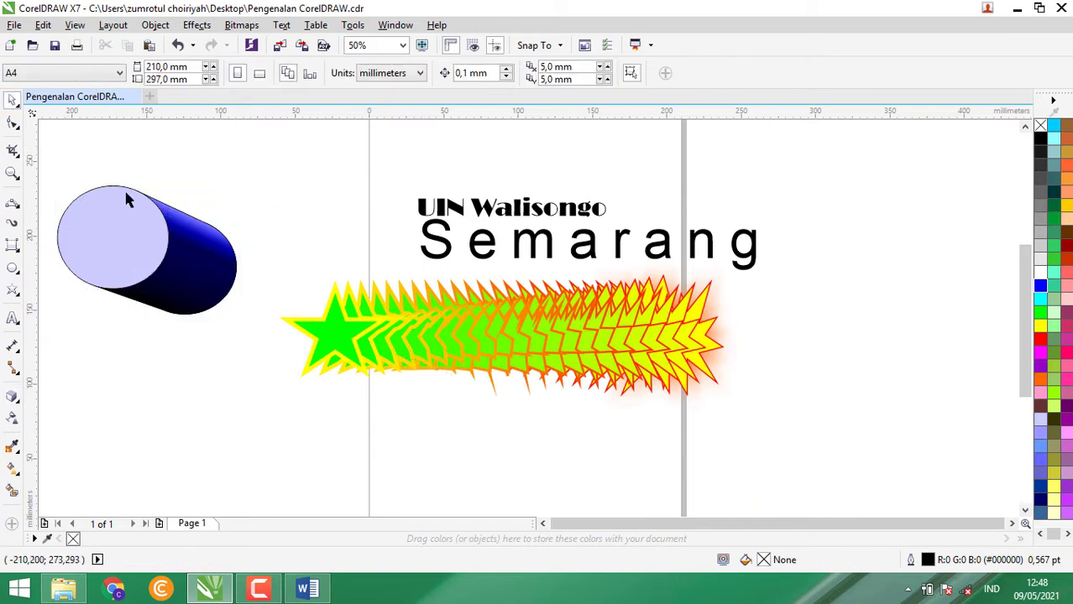
# Move the extruded ellipse up and to the right, and relocate its vanishing point far to its left at about -479 mm, -39 mm
pyautogui.click(141, 200)
pyautogui.moveTo(149, 235); pyautogui.dragTo(202, 212)
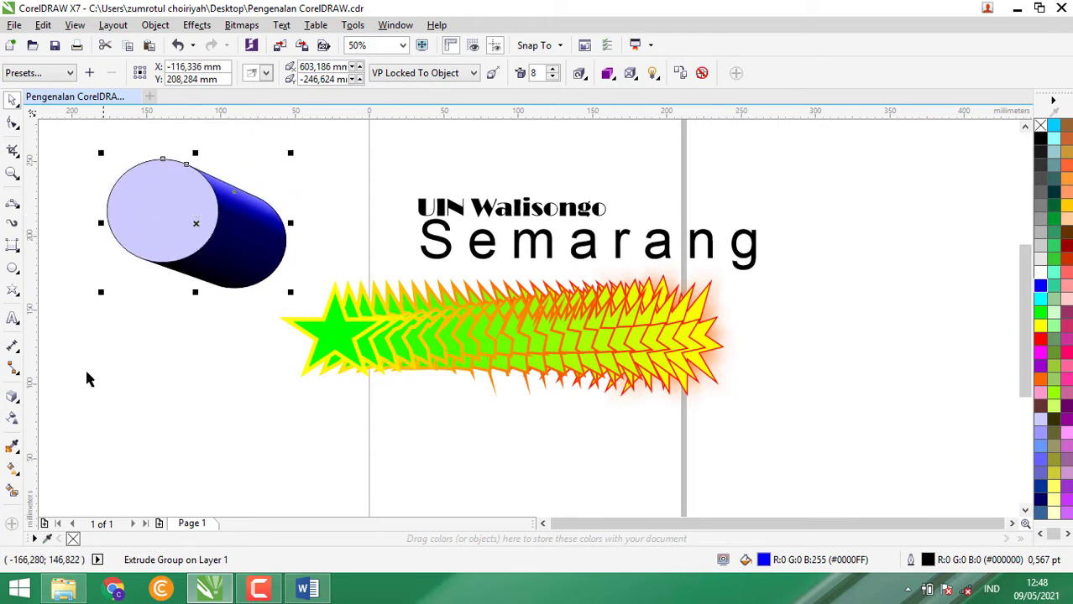
pyautogui.click(12, 401)
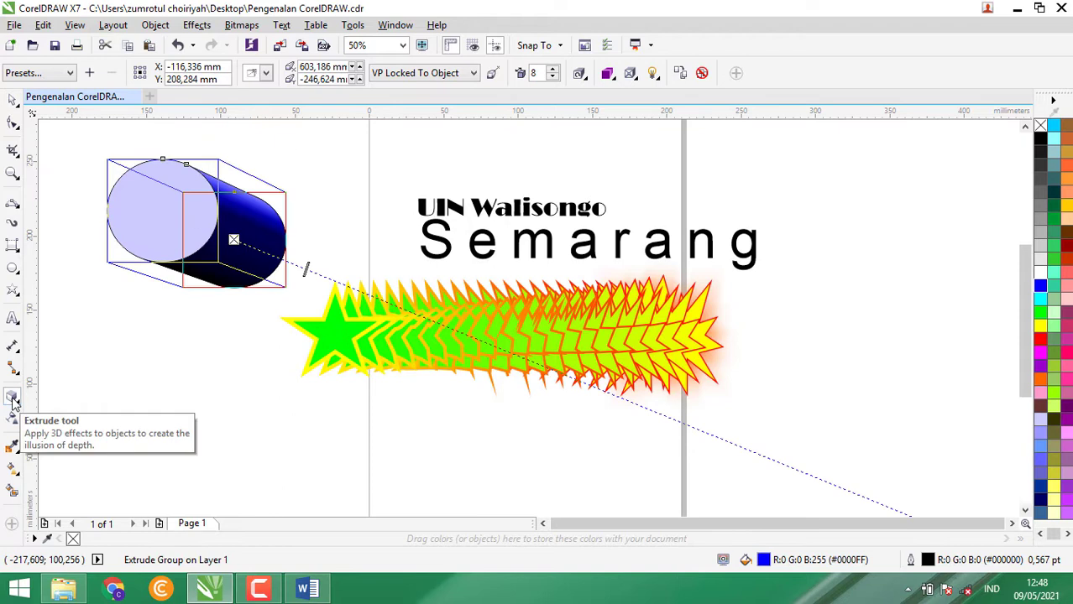
pyautogui.scroll(-2, 747, 382)
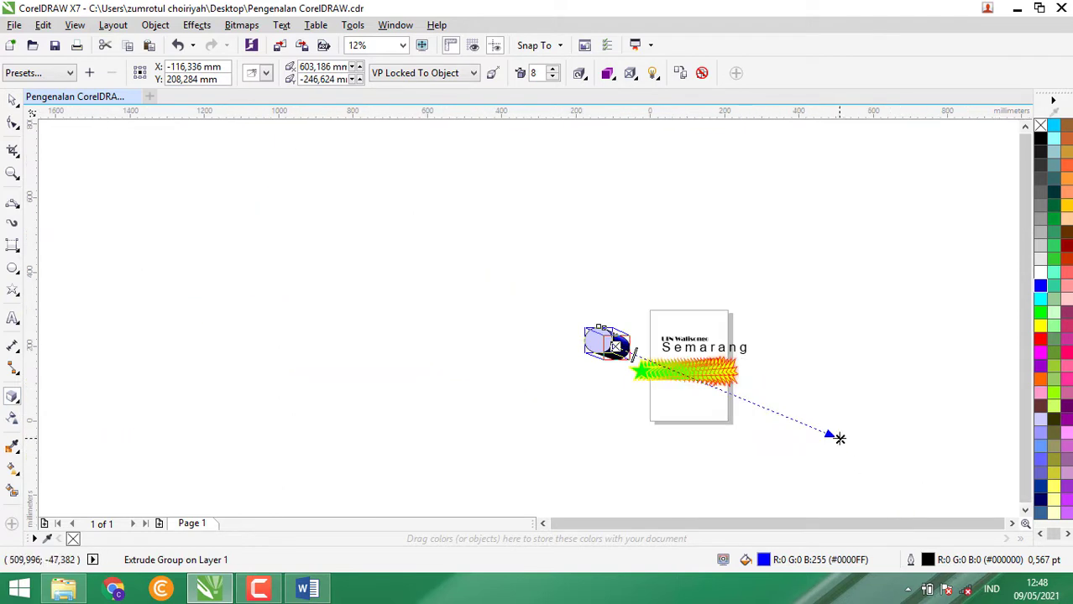
pyautogui.moveTo(837, 437); pyautogui.dragTo(439, 359)
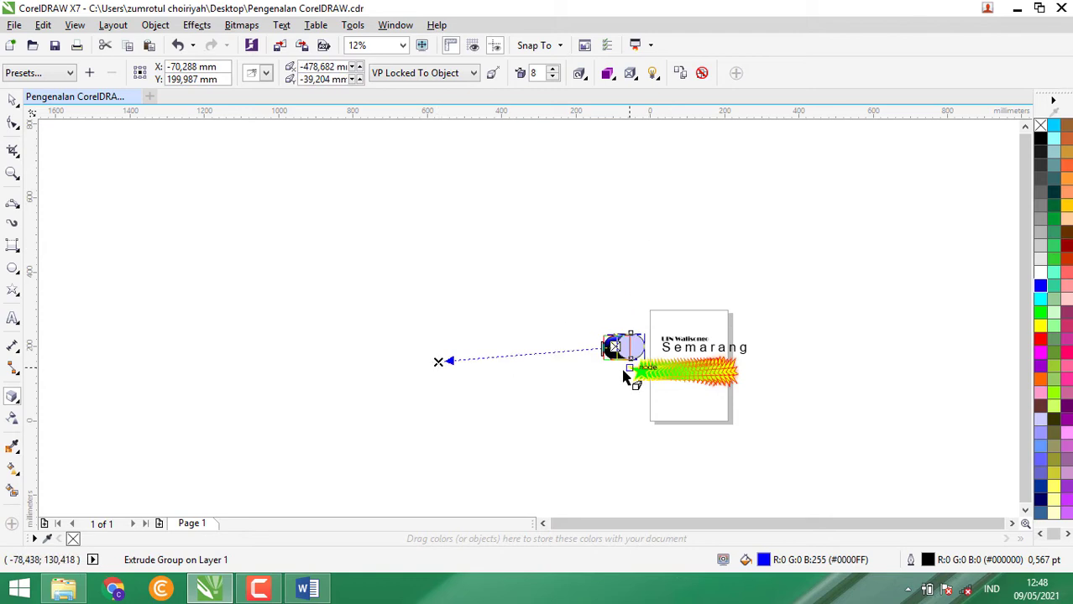
pyautogui.scroll(2, 625, 378)
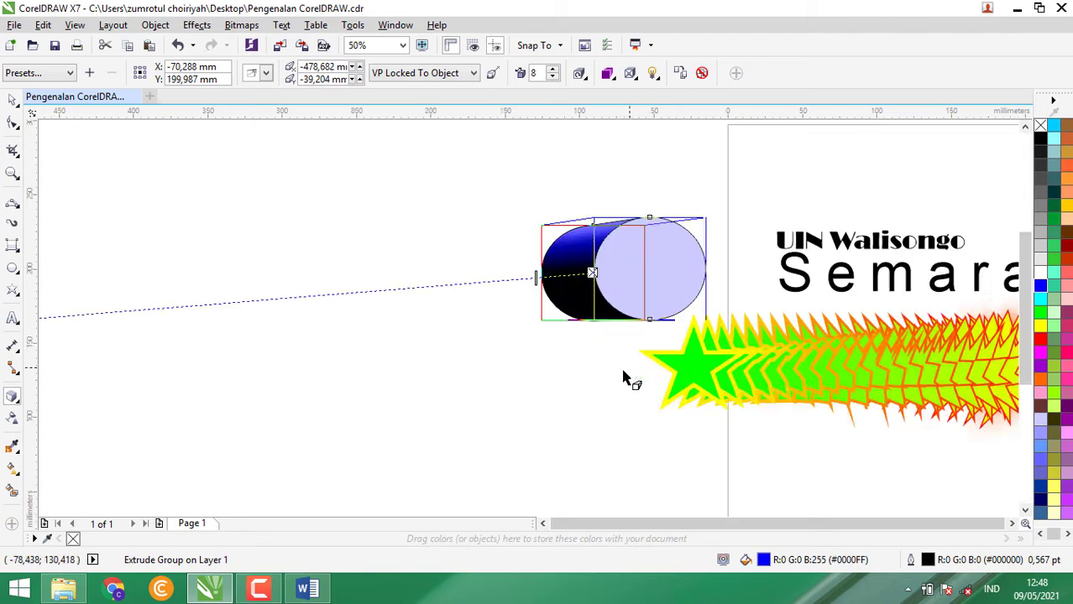
# Draw an ellipse about 129 mm wide and 85 mm high left of the extruded shape and fill it with yellow
pyautogui.click(11, 419)
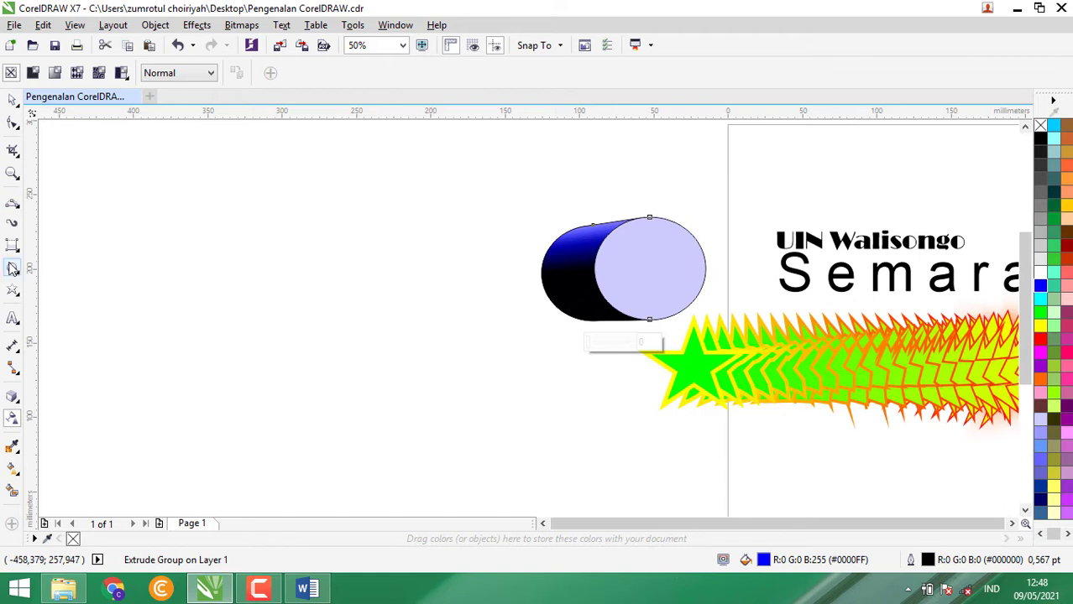
pyautogui.click(12, 267)
pyautogui.moveTo(159, 217); pyautogui.dragTo(361, 355)
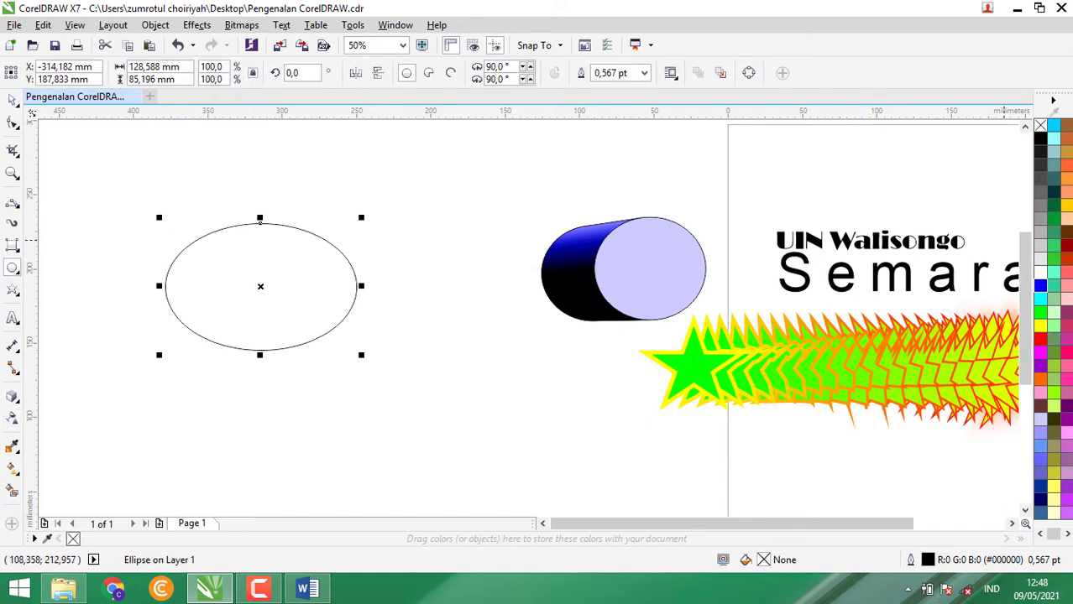
pyautogui.click(1038, 324)
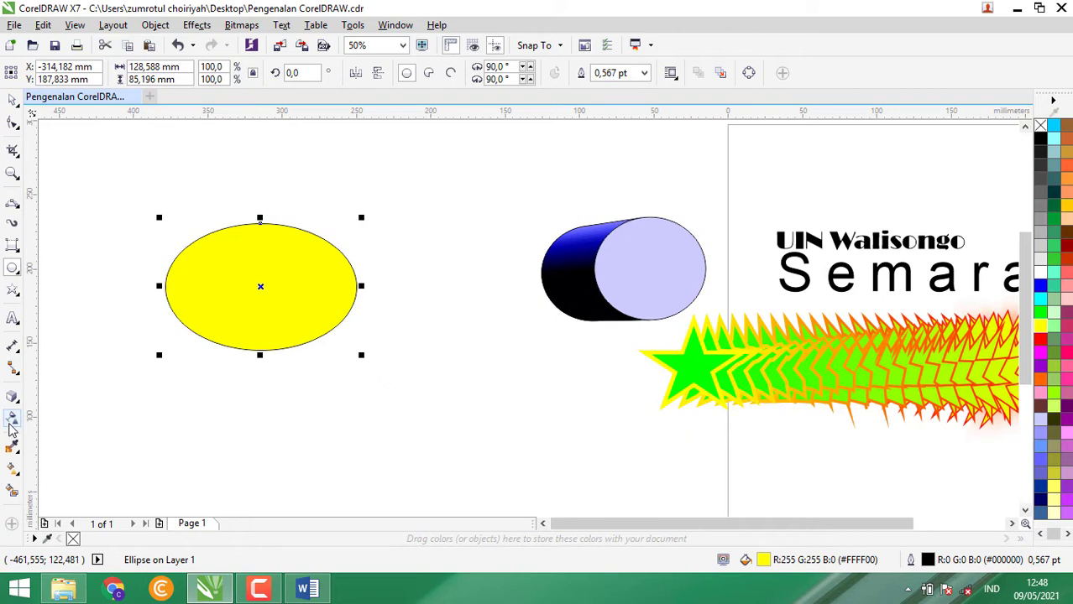
# Apply a uniform transparency of 55 to the yellow ellipse
pyautogui.click(11, 421)
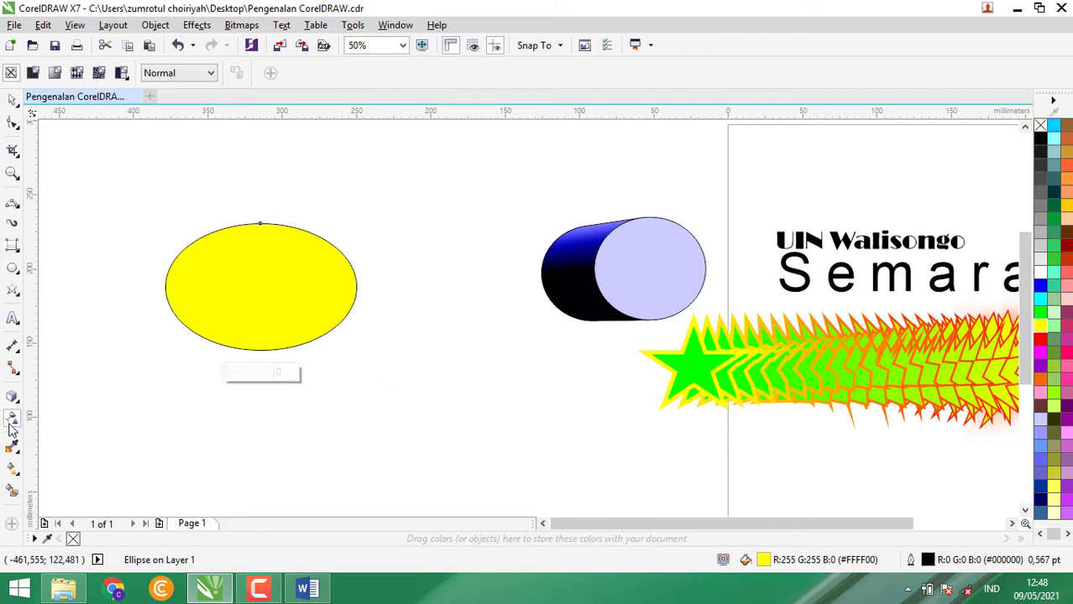
pyautogui.click(32, 74)
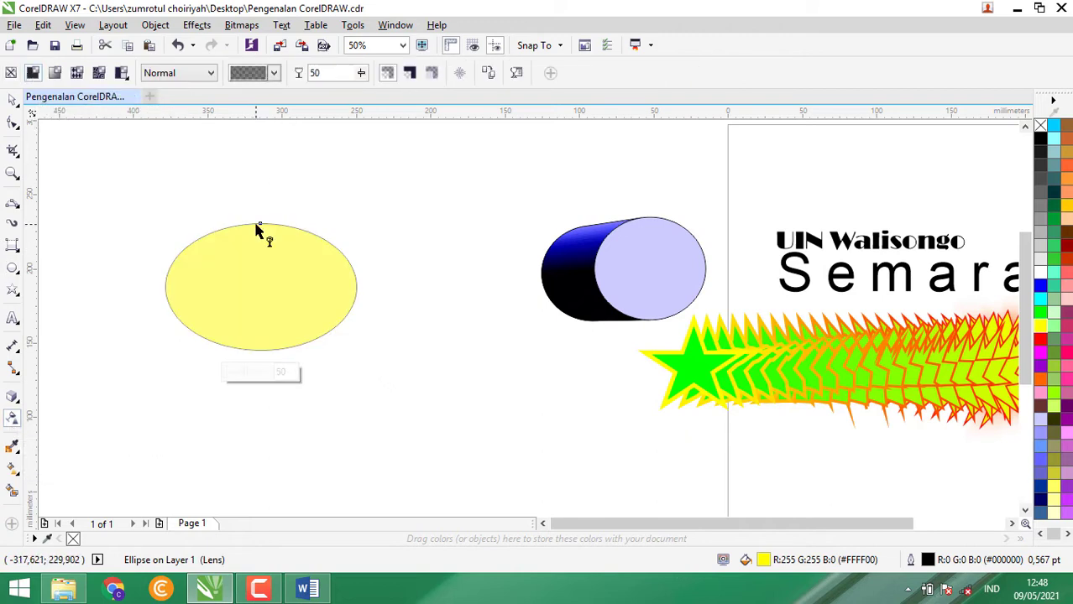
pyautogui.click(275, 73)
pyautogui.click(267, 102)
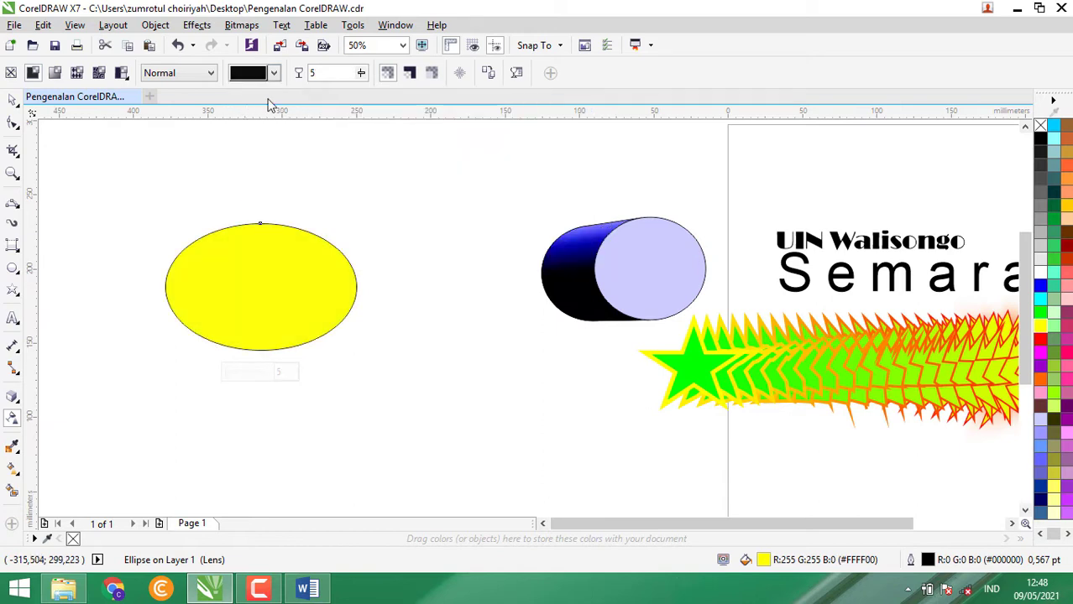
pyautogui.click(274, 73)
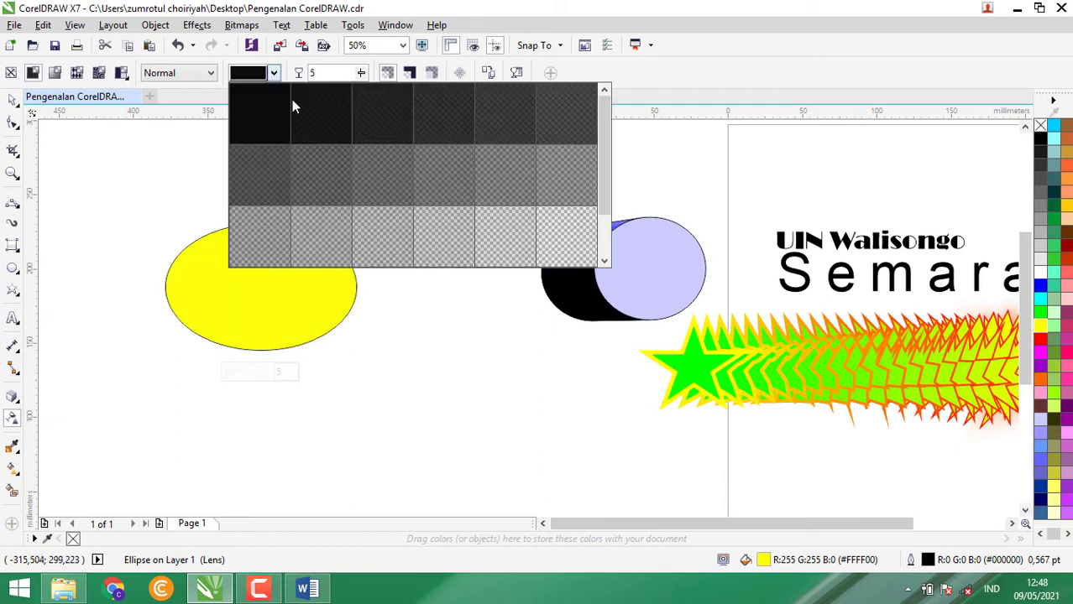
pyautogui.click(522, 199)
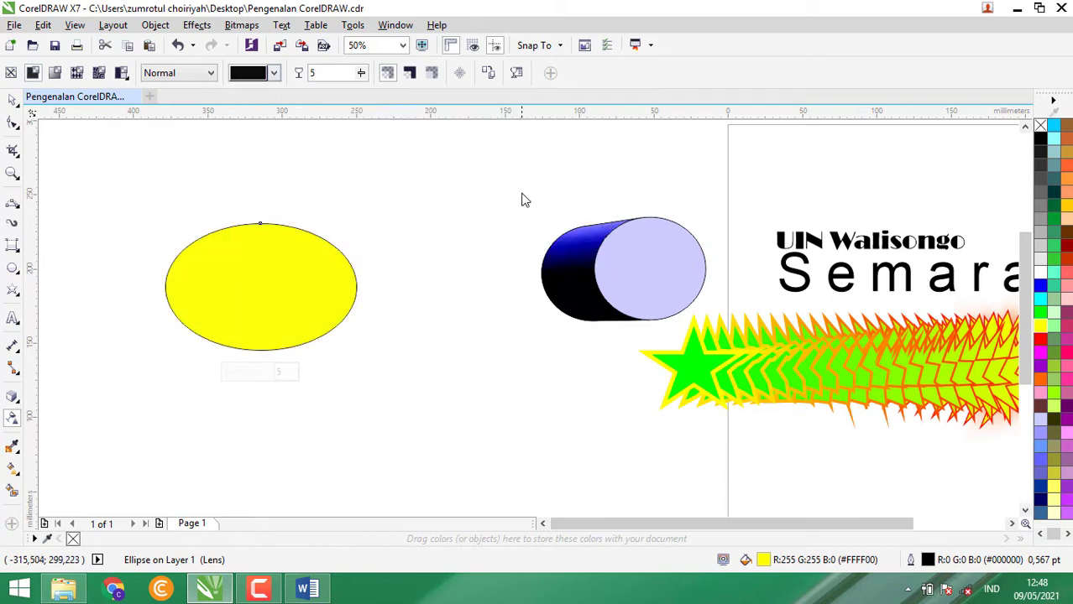
# Move the transparent yellow ellipse over the extruded shape, centred at about -121 mm, 197 mm
pyautogui.click(10, 99)
pyautogui.moveTo(242, 249); pyautogui.dragTo(543, 240)
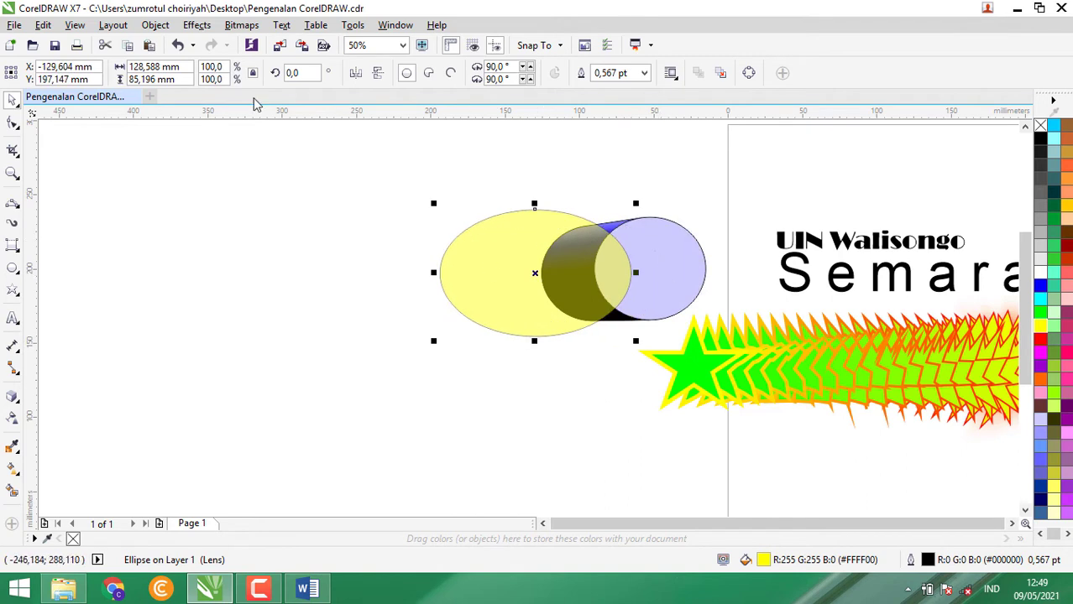
pyautogui.moveTo(522, 271)
pyautogui.mouseDown()
pyautogui.moveTo(591, 271)
pyautogui.moveTo(577, 273)
pyautogui.moveTo(560, 234)
pyautogui.moveTo(507, 274)
pyautogui.mouseUp()
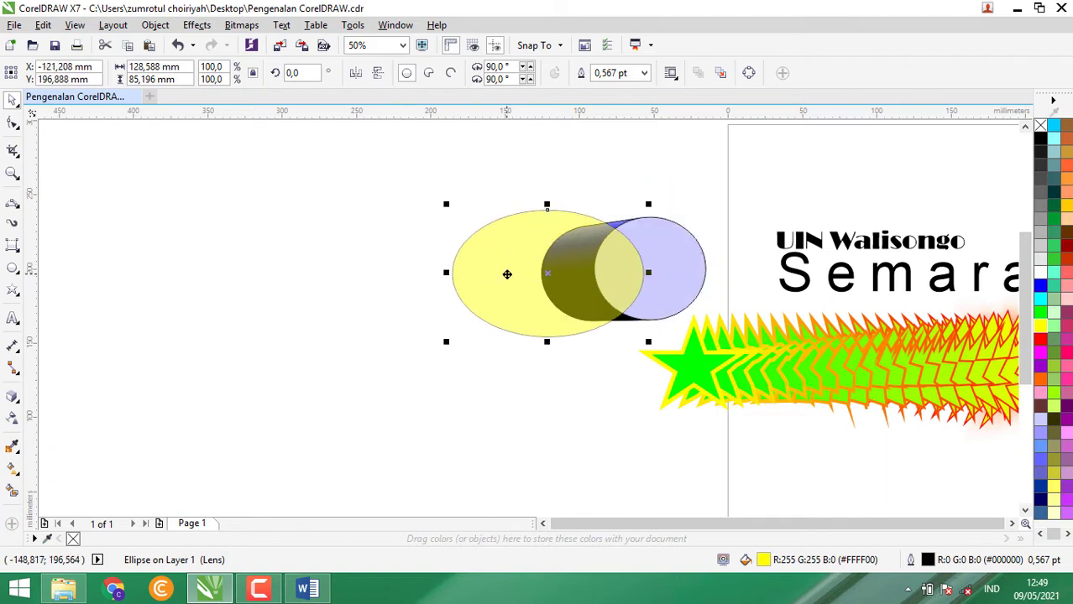
# Change the yellow ellipse's transparency to a rectangular fountain transparency and deselect it
pyautogui.click(7, 420)
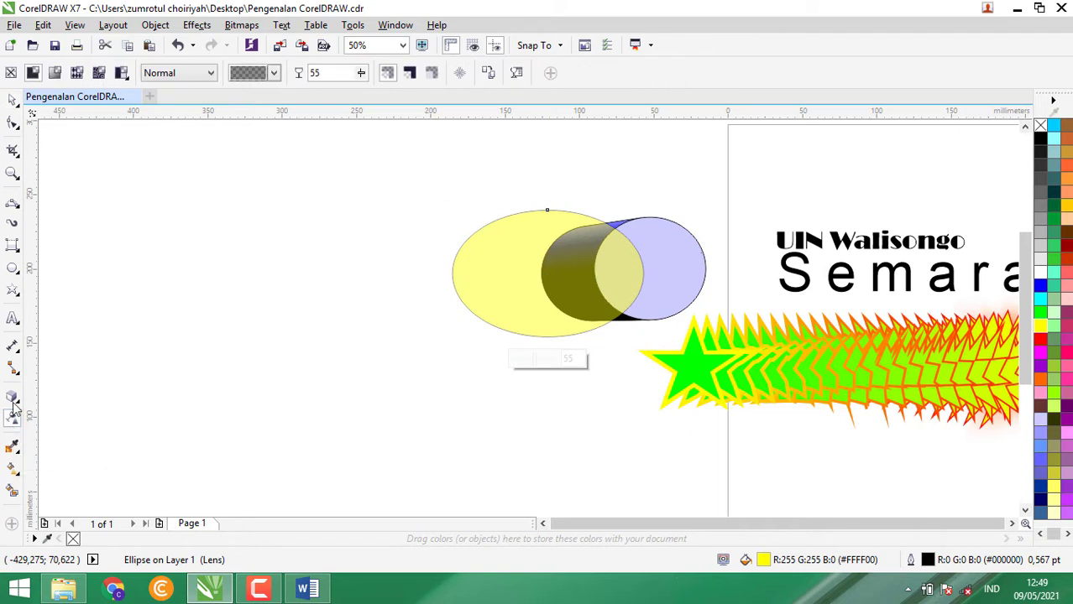
pyautogui.click(55, 74)
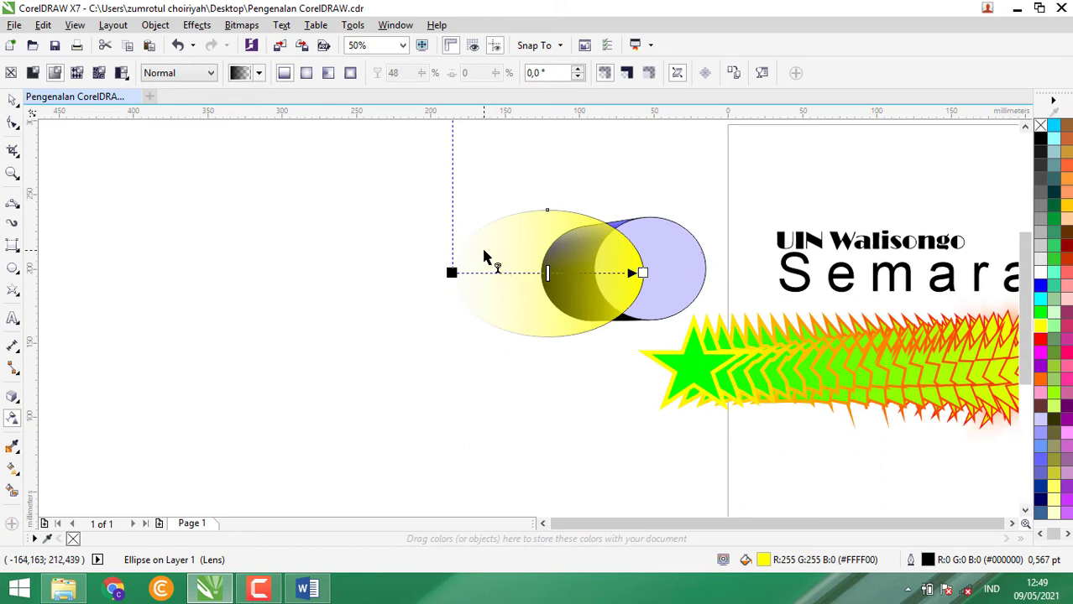
pyautogui.click(350, 73)
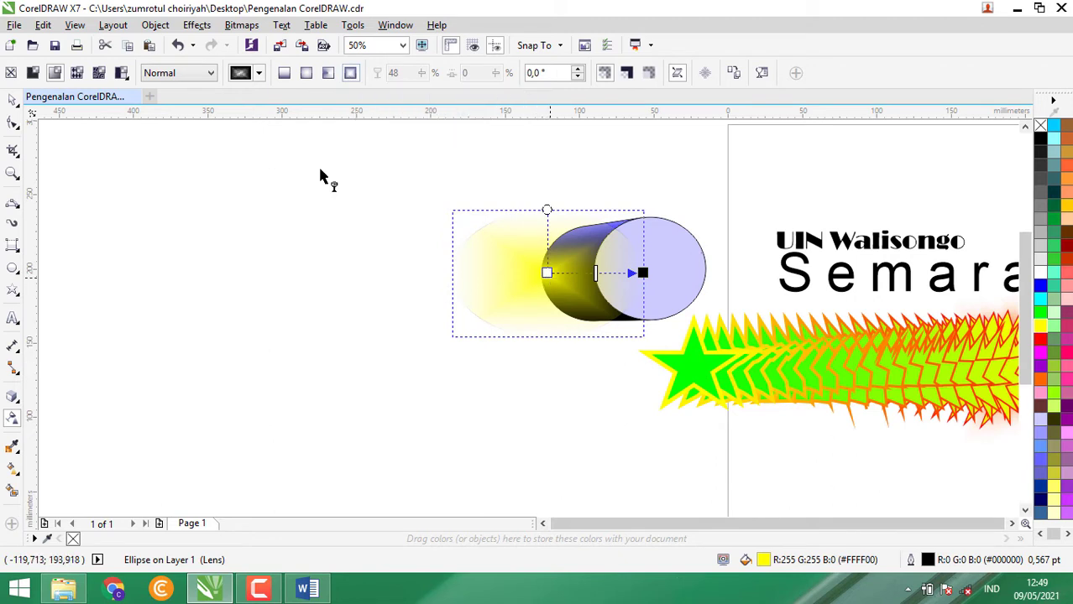
pyautogui.click(11, 99)
pyautogui.click(394, 279)
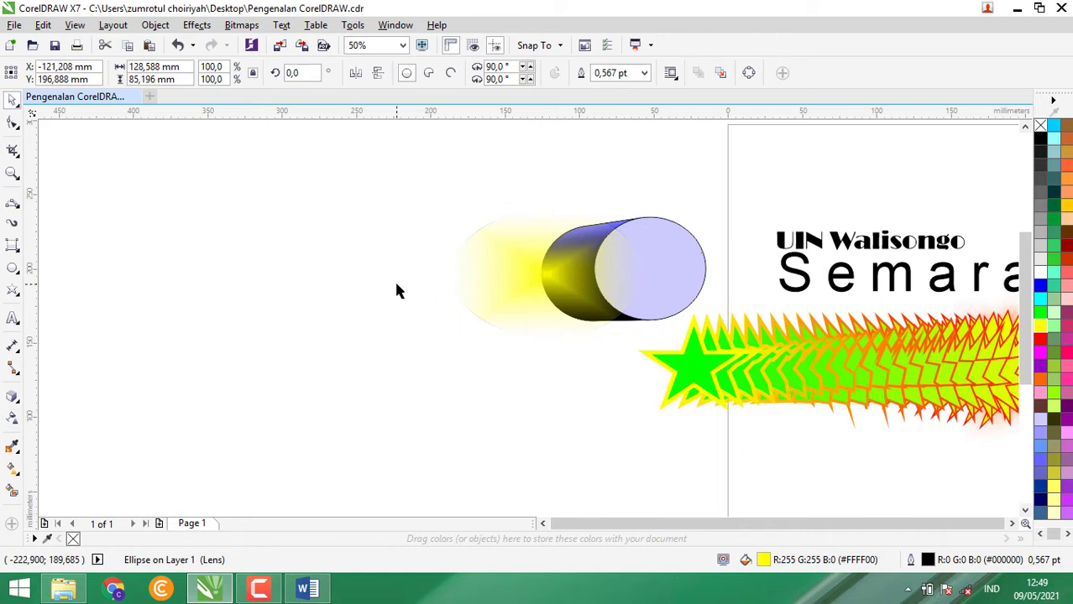
# Centre the faded yellow ellipse over the extrusion's front face and shrink it to about 93 mm by 61 mm
pyautogui.click(527, 268)
pyautogui.moveTo(587, 278); pyautogui.dragTo(627, 276)
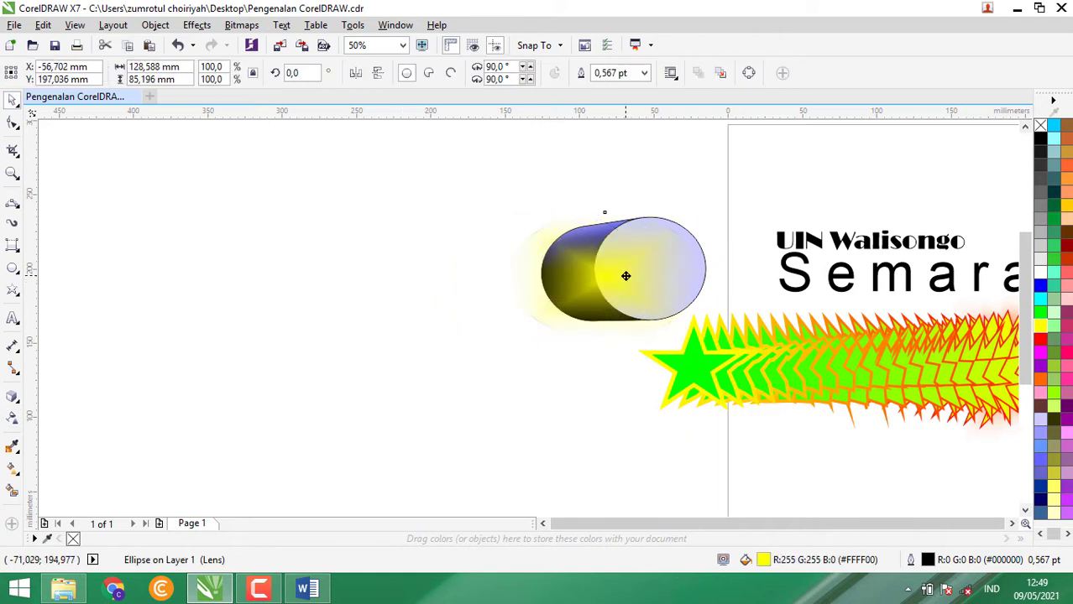
pyautogui.click(626, 273)
pyautogui.click(627, 270)
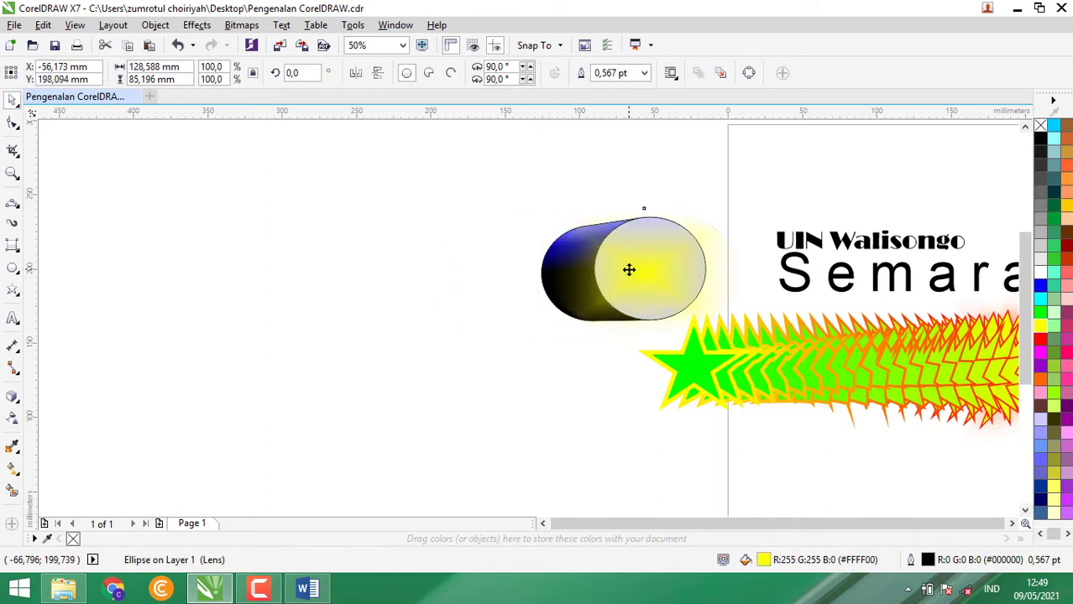
pyautogui.moveTo(546, 203); pyautogui.dragTo(598, 240)
pyautogui.moveTo(732, 293); pyautogui.dragTo(702, 265)
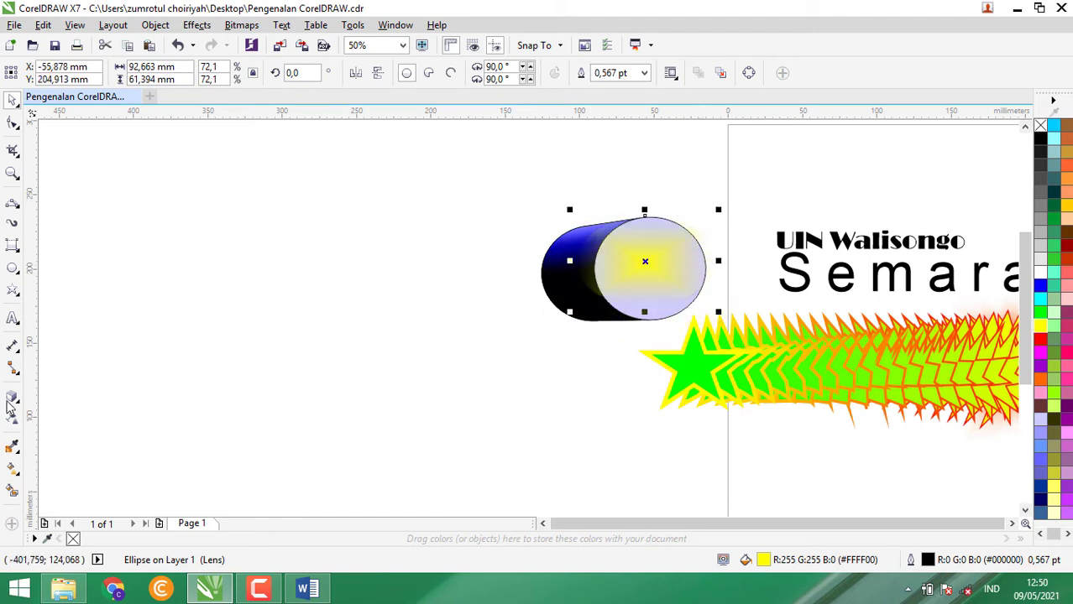
pyautogui.click(14, 449)
pyautogui.click(13, 450)
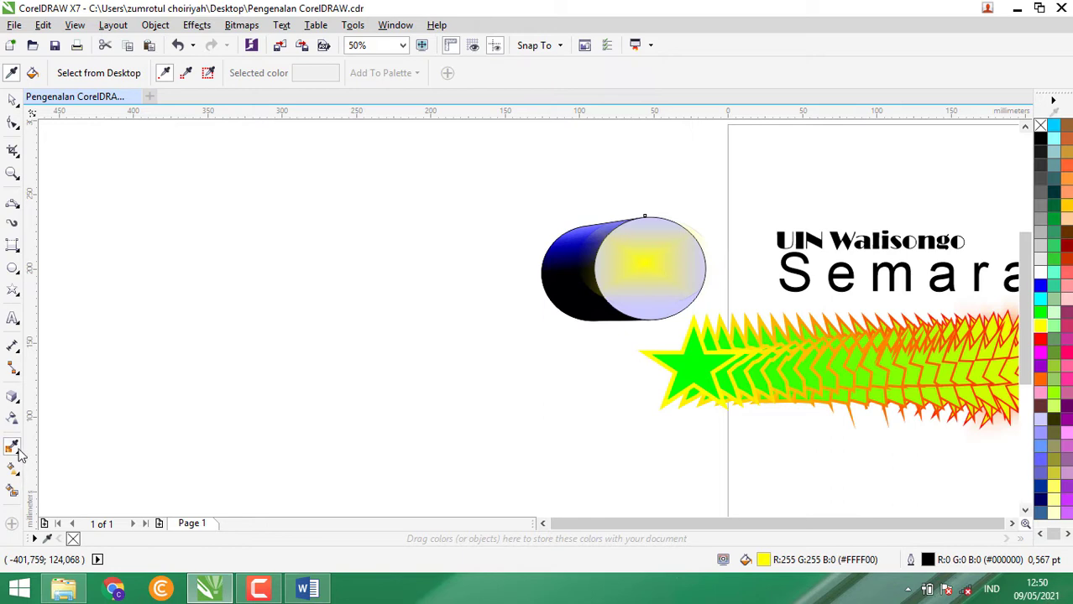
pyautogui.click(18, 452)
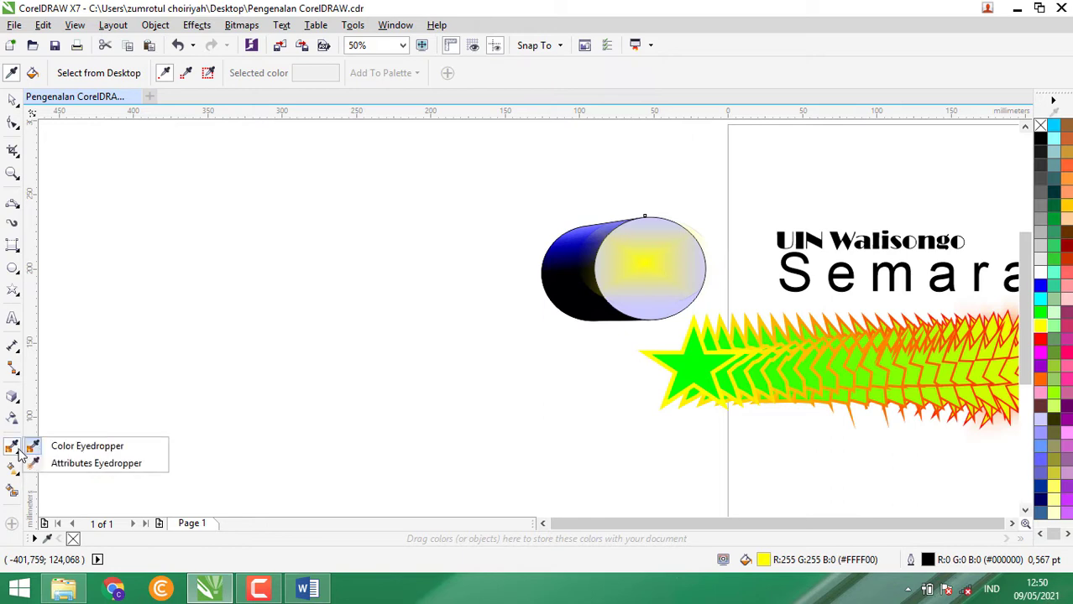
pyautogui.click(214, 368)
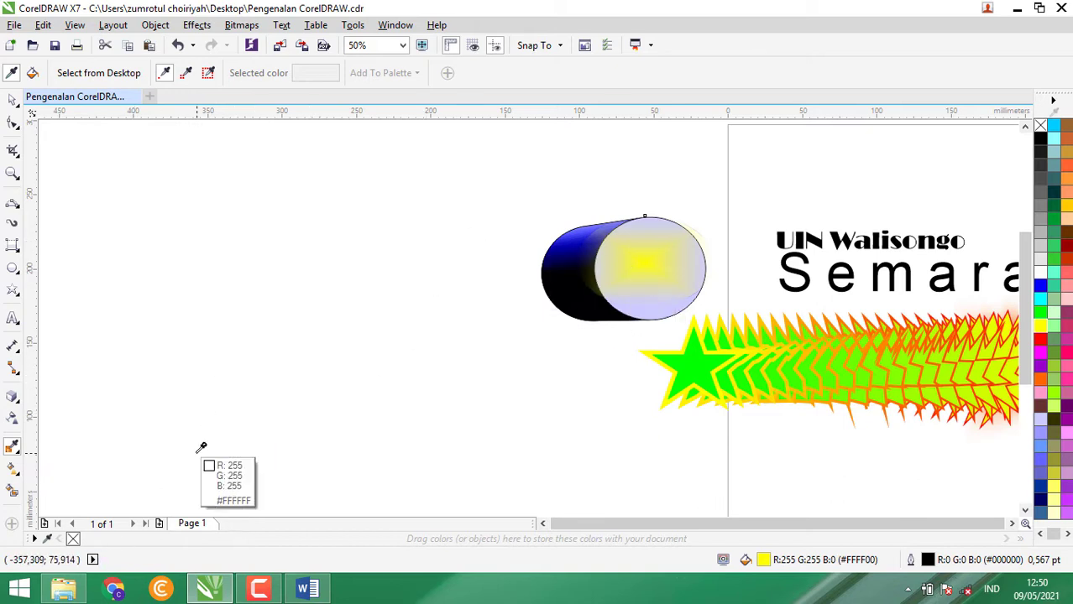
# Import the deodap-emoticon-figure-smiling-face-spring-doll-500x500 picture from the Pictures folder and place it left of the extruded shape
pyautogui.hotkey('ctrl', 'i')
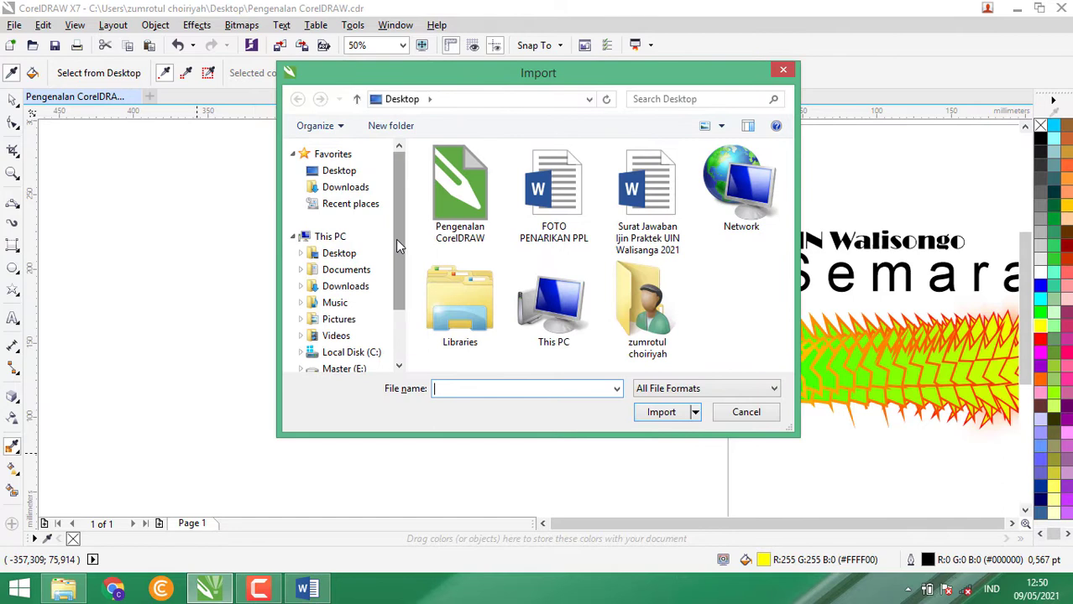
pyautogui.click(362, 315)
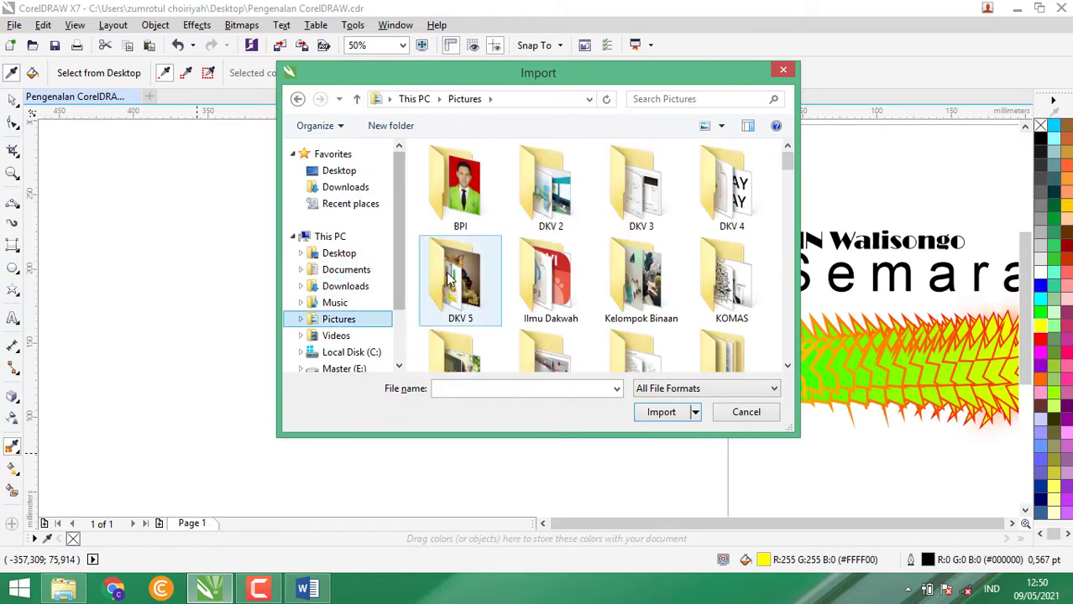
pyautogui.scroll(-5, 458, 279)
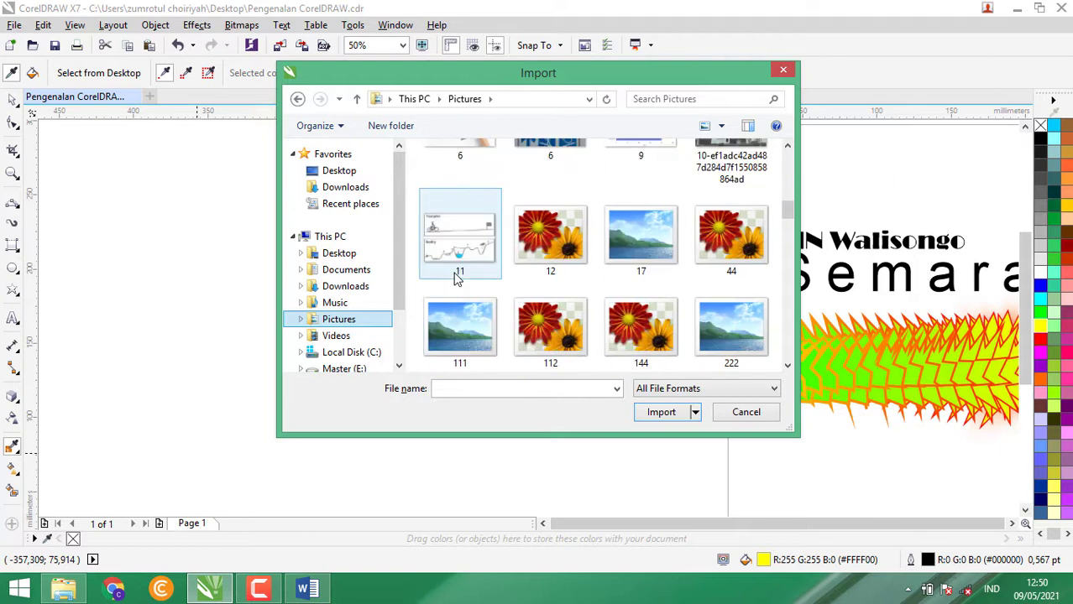
pyautogui.scroll(3, 454, 279)
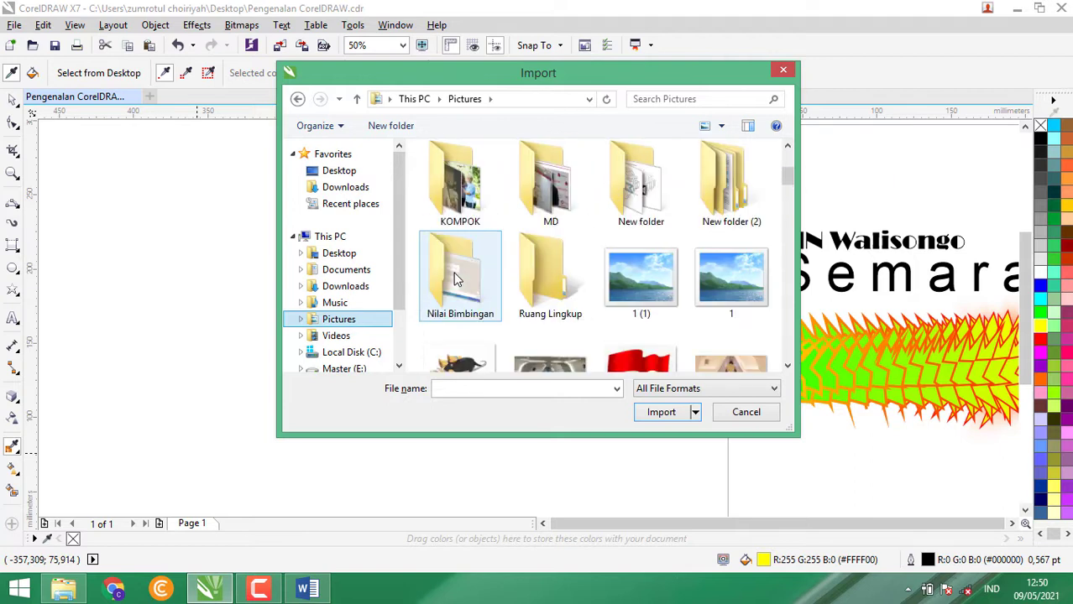
pyautogui.scroll(-8, 454, 279)
pyautogui.scroll(-1, 458, 280)
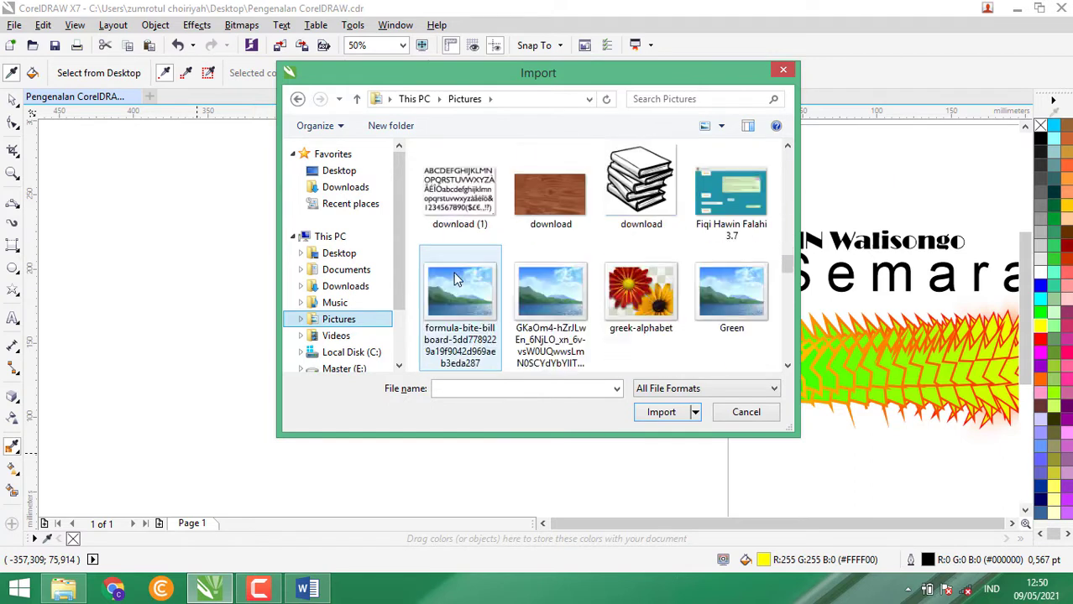
pyautogui.scroll(1, 504, 218)
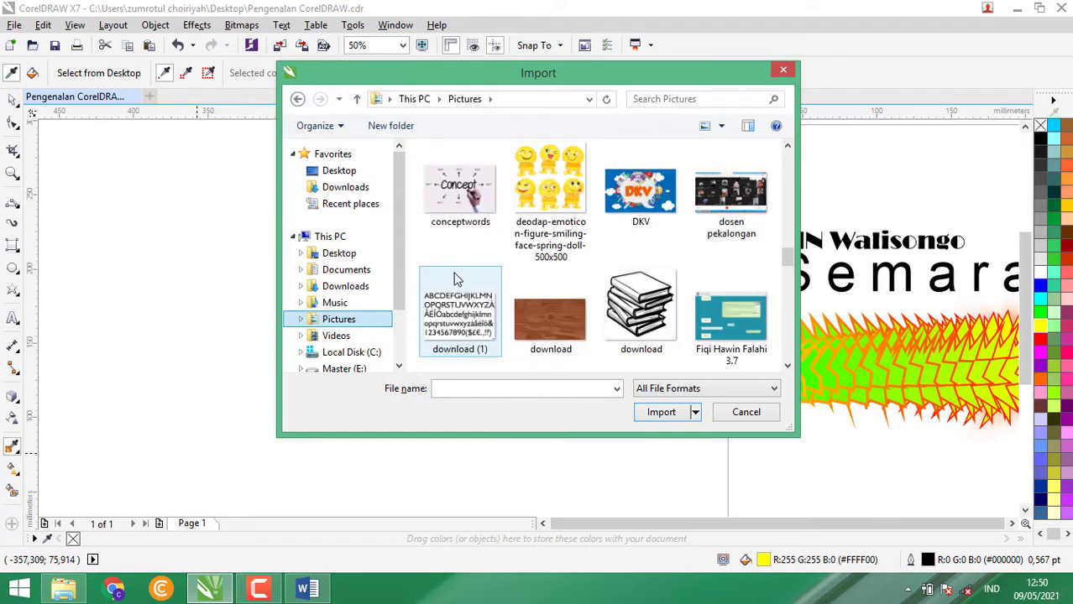
pyautogui.doubleClick(527, 187)
pyautogui.click(334, 210)
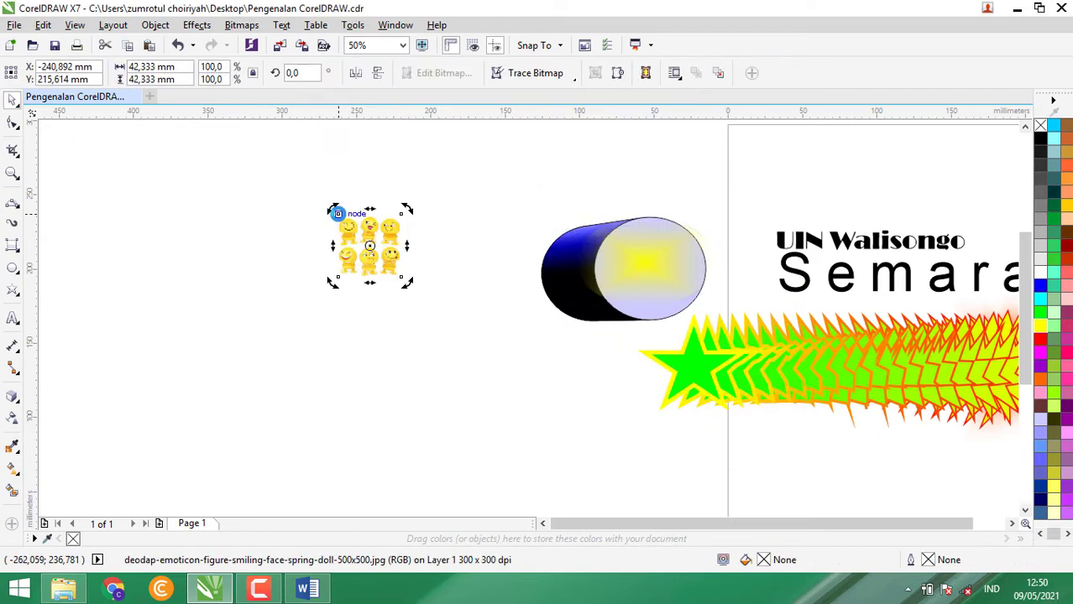
# Enlarge the imported emoticon picture proportionally to fill the space left of the extruded shape, and deselect it
pyautogui.moveTo(407, 282); pyautogui.dragTo(633, 411)
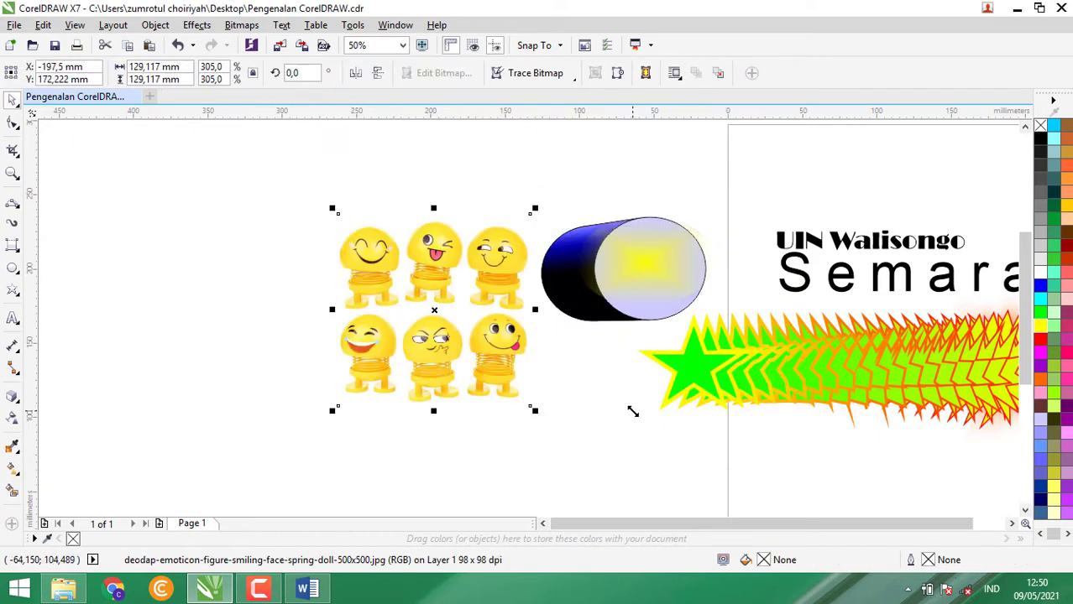
pyautogui.moveTo(333, 208); pyautogui.dragTo(208, 156)
pyautogui.click(177, 232)
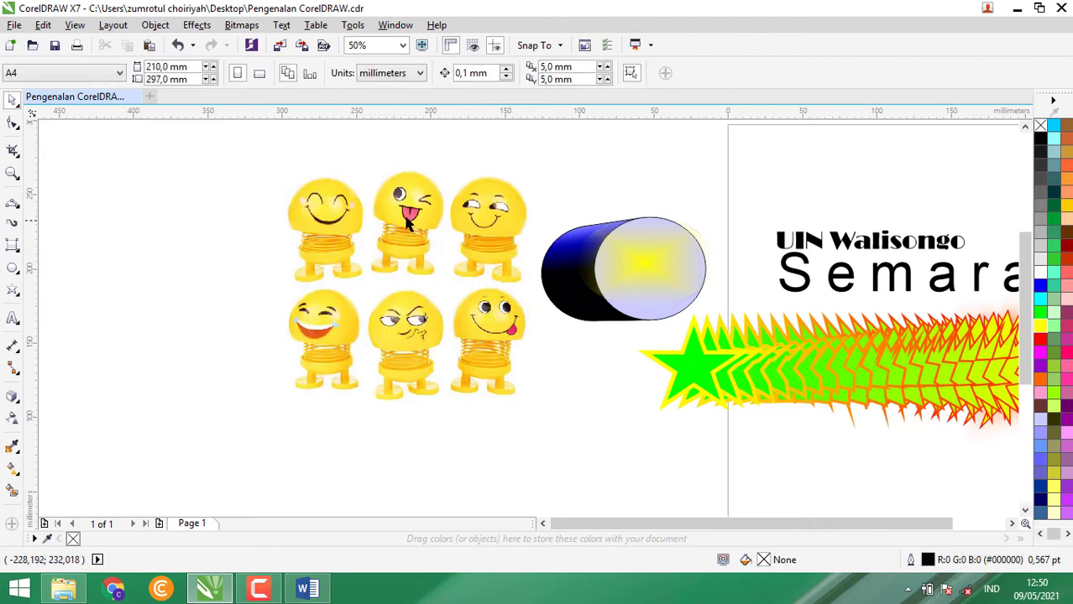
# Move the extruded shape up and left to about -84 mm, 223 mm and recolour it yellow (#FFFF00)
pyautogui.scroll(2, 425, 220)
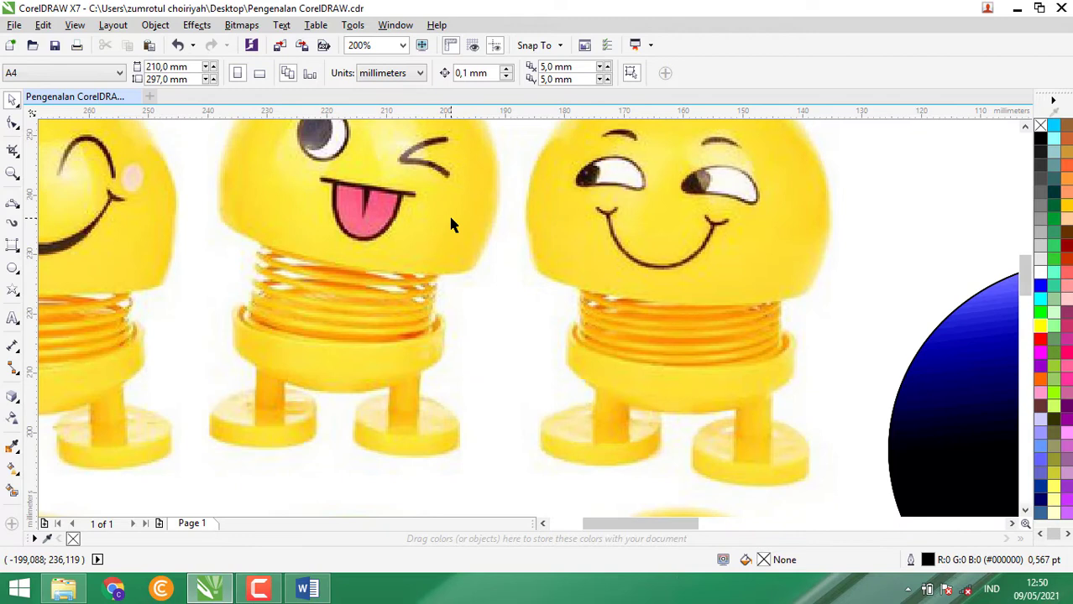
pyautogui.scroll(-3, 451, 227)
pyautogui.scroll(2, 451, 224)
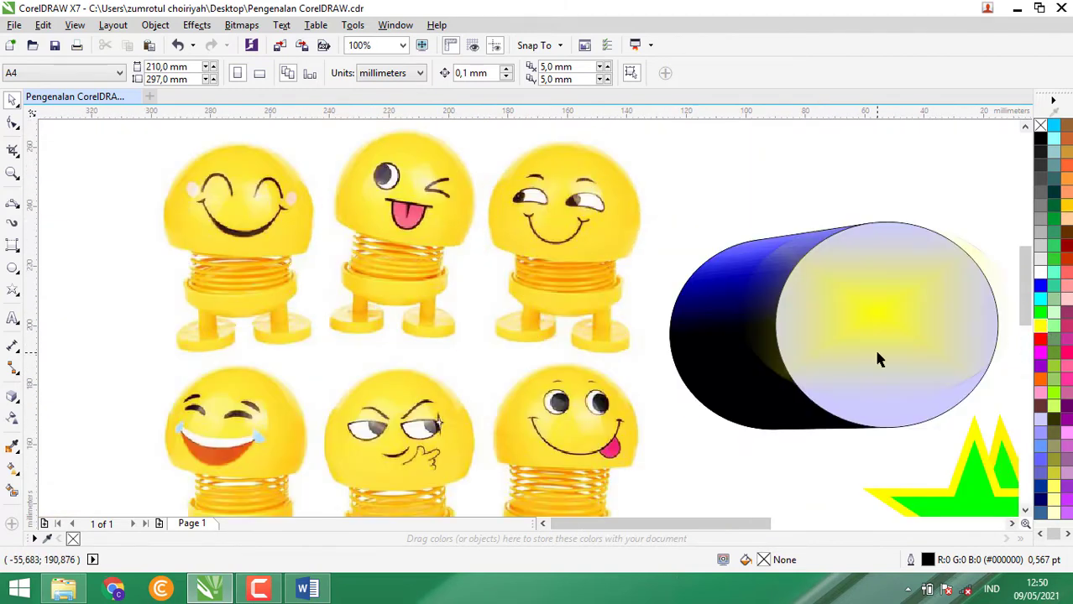
pyautogui.moveTo(739, 269); pyautogui.dragTo(694, 192)
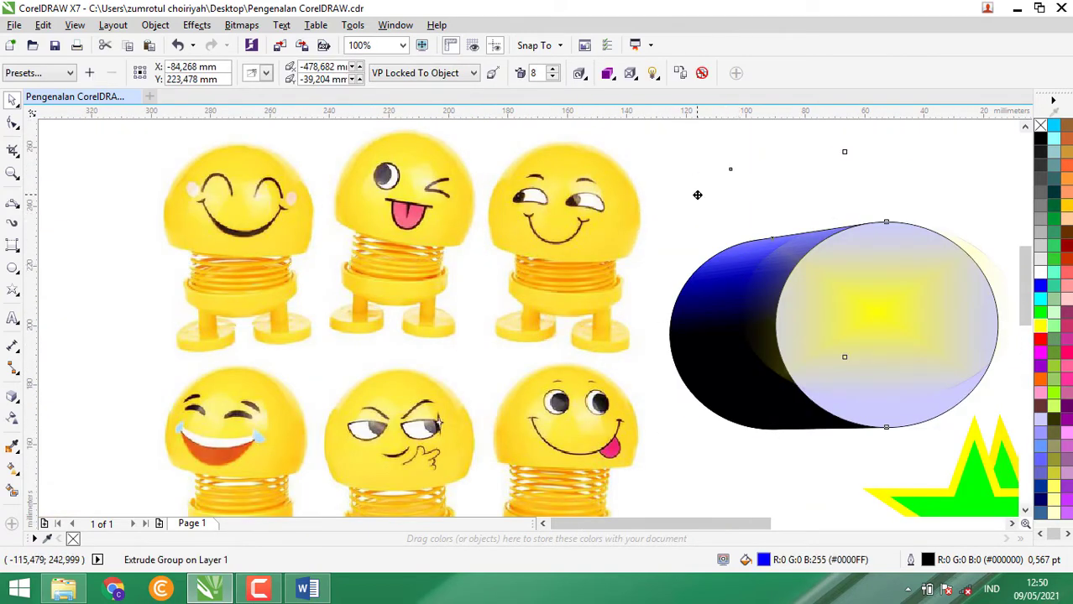
pyautogui.click(1067, 205)
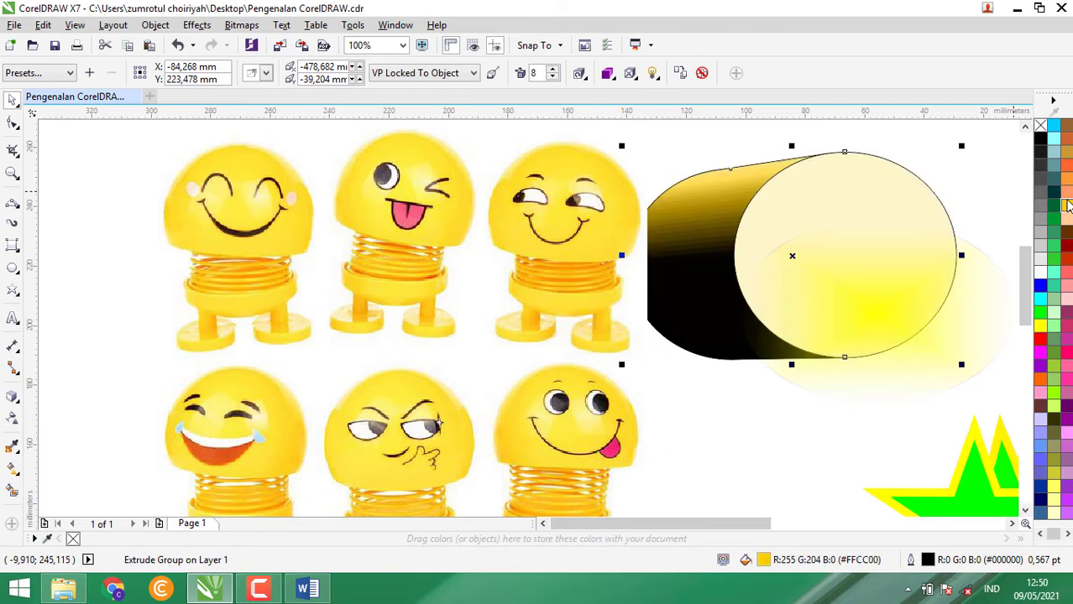
pyautogui.click(1066, 211)
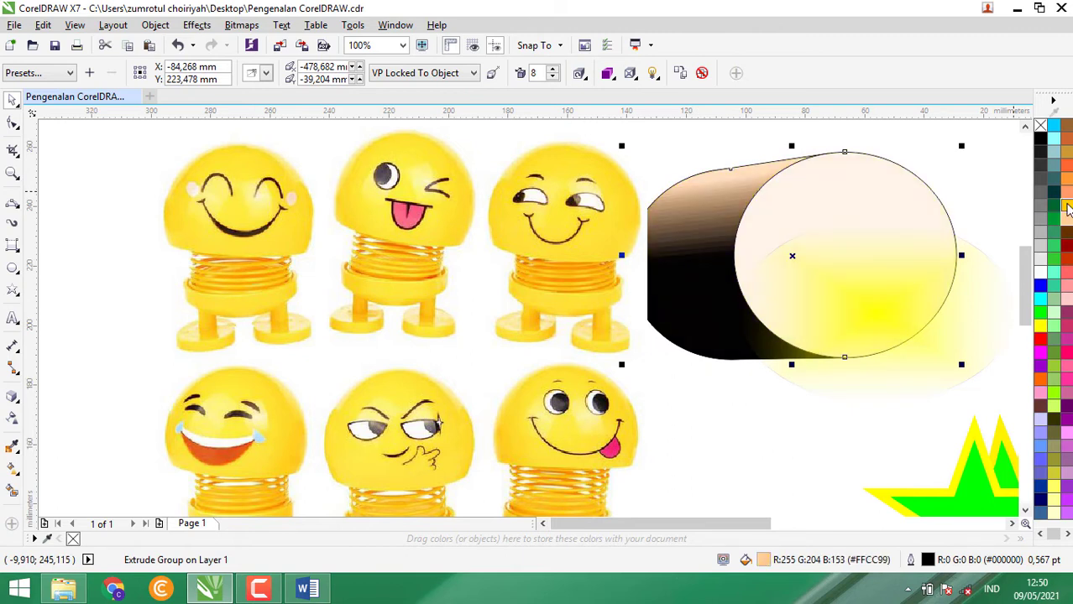
pyautogui.click(1066, 210)
pyautogui.click(1039, 327)
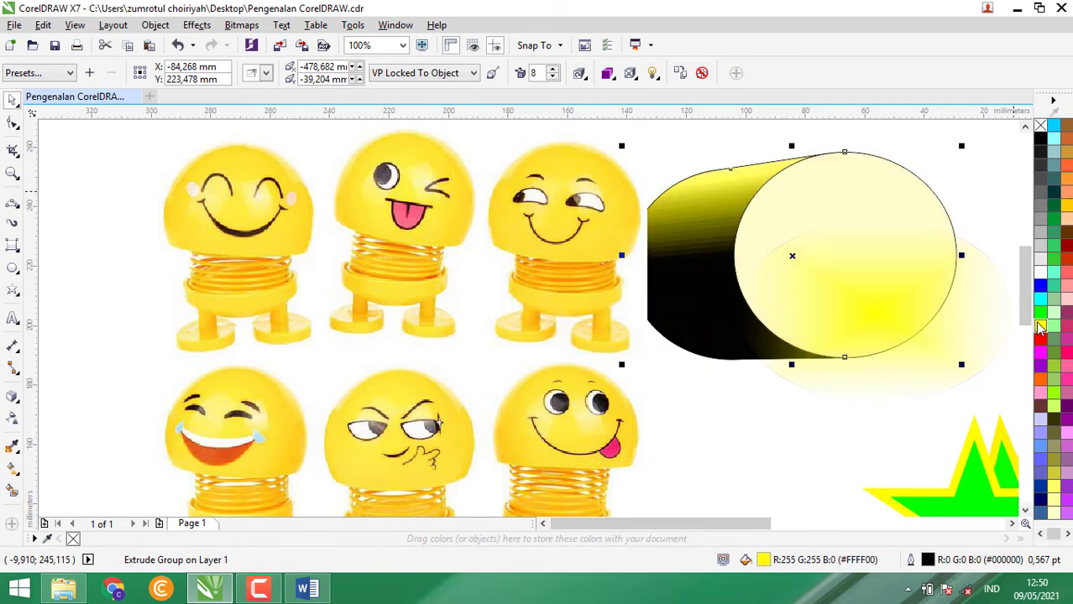
# Sample the yellow from the winking emoticon's head with the Color Eyedropper and fill the green star with it
pyautogui.click(14, 447)
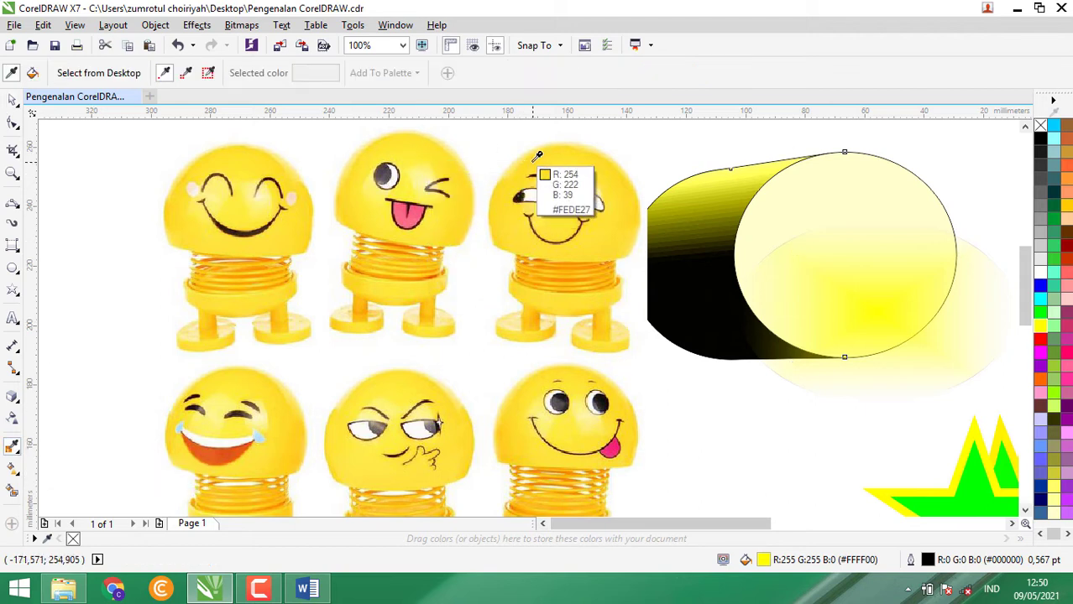
pyautogui.click(398, 138)
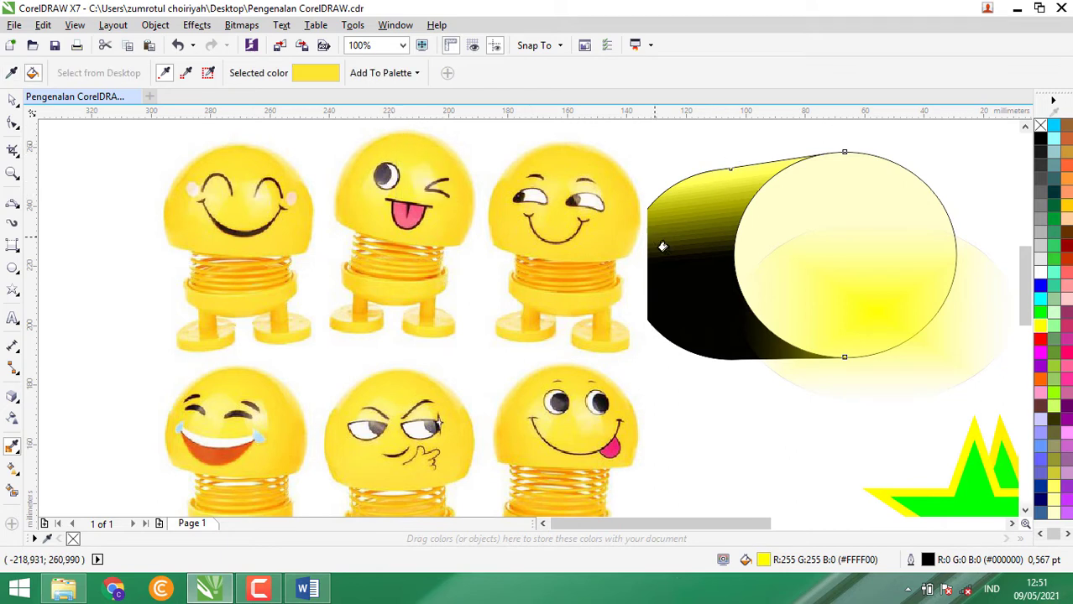
pyautogui.click(965, 484)
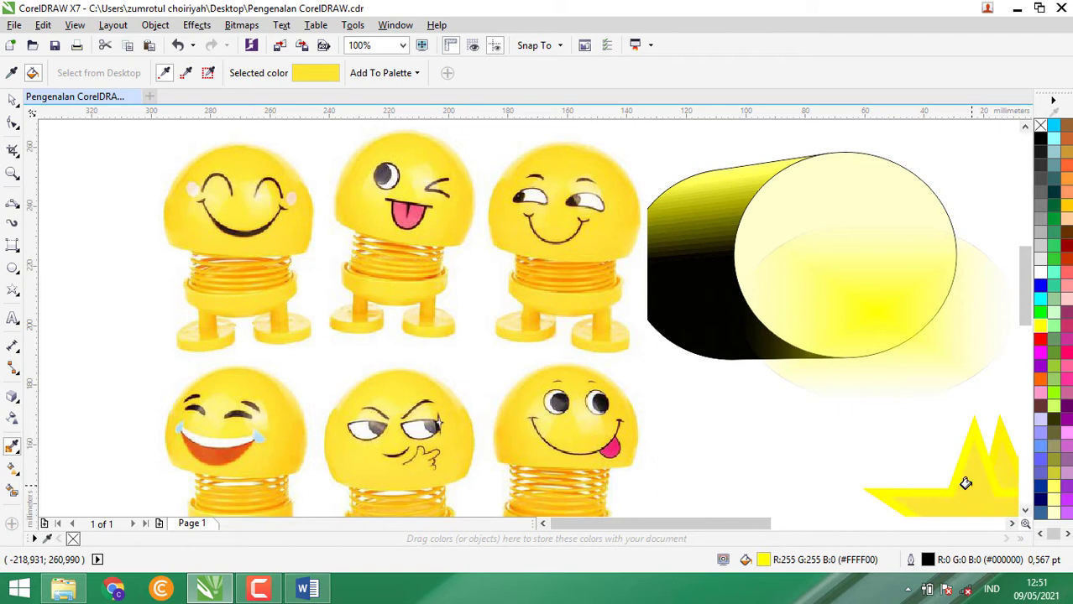
# Move the yellow control star of the blend to about -117 mm, 166 mm, just below the extruded shape
pyautogui.click(12, 101)
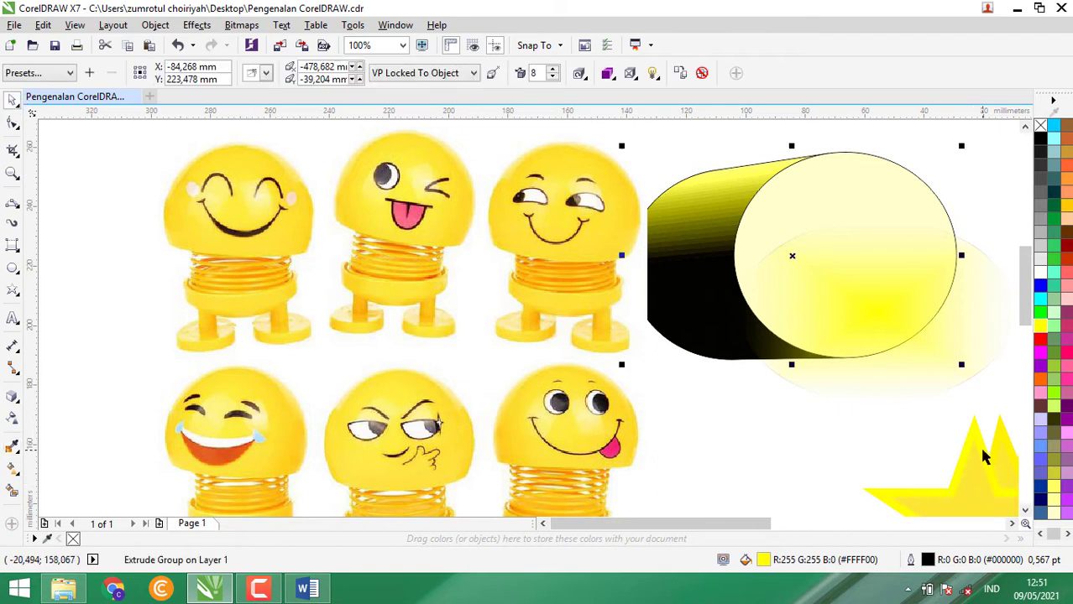
pyautogui.click(978, 484)
pyautogui.moveTo(791, 408); pyautogui.dragTo(704, 434)
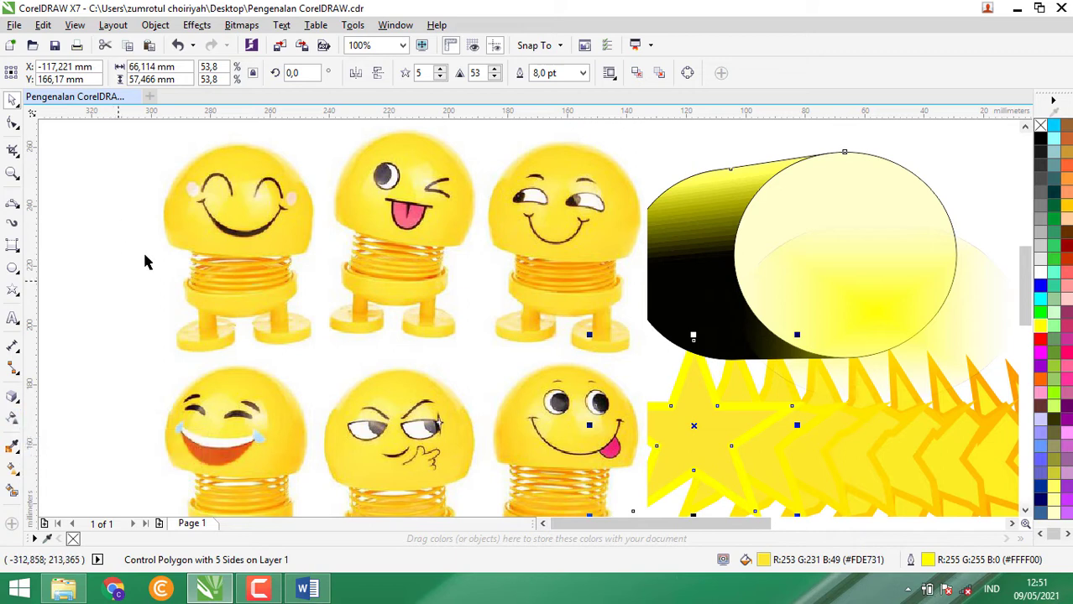
pyautogui.click(258, 195)
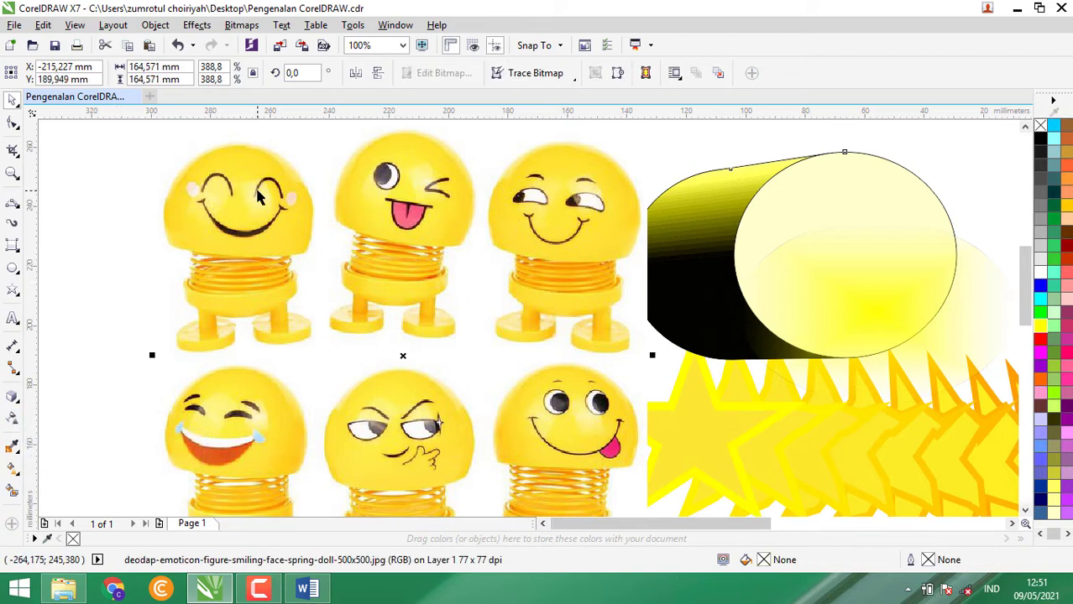
pyautogui.click(71, 354)
pyautogui.click(222, 294)
pyautogui.click(13, 447)
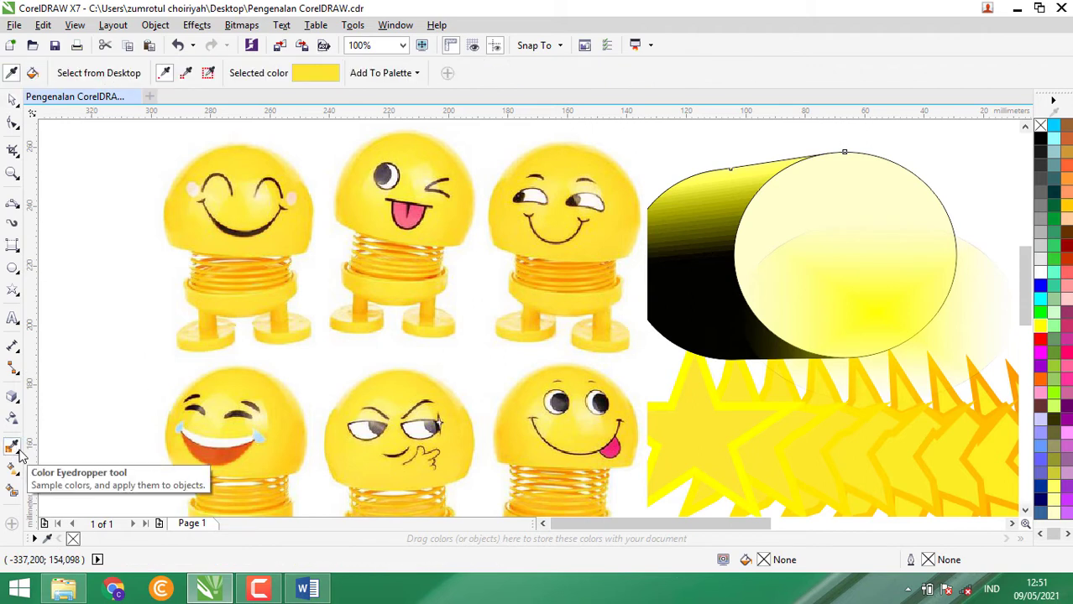
pyautogui.click(19, 456)
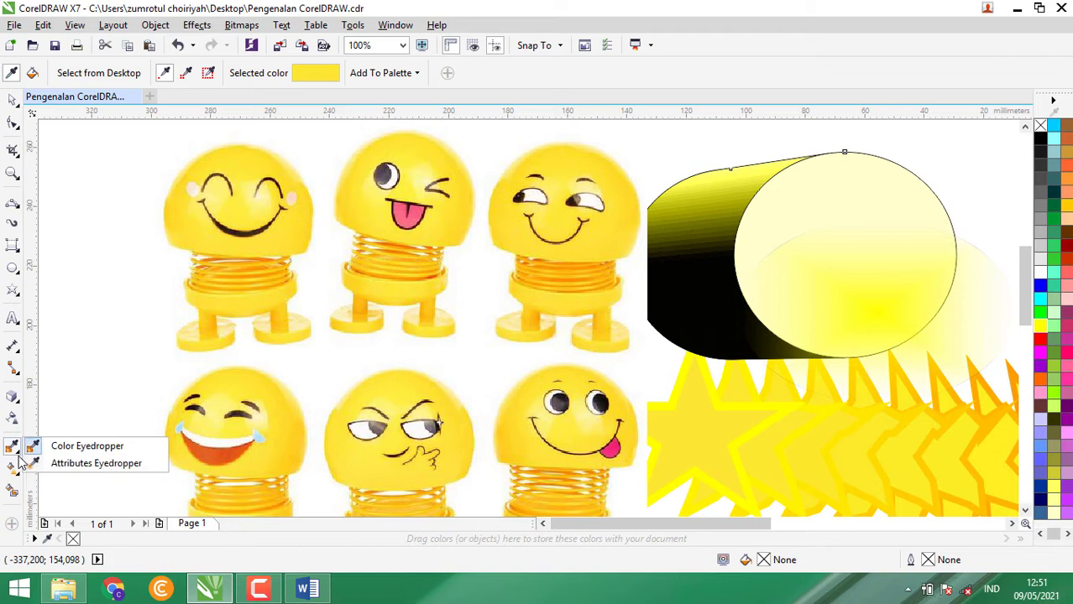
pyautogui.click(20, 473)
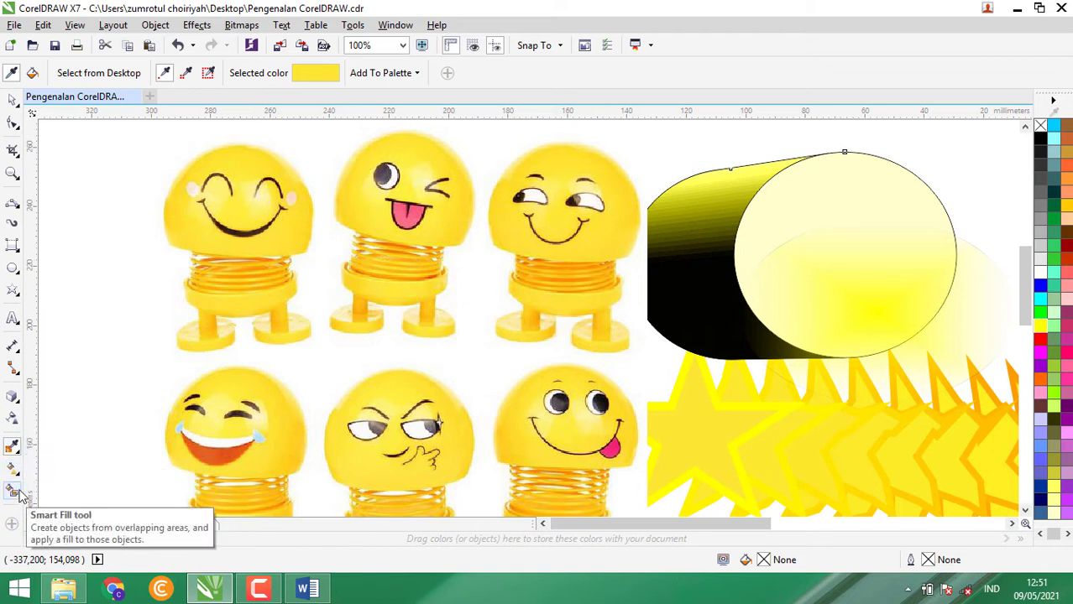
pyautogui.click(21, 493)
# Delete all objects in the drawing, including the picture, the extruded shape, the star blend and the texts
pyautogui.scroll(-2, 204, 304)
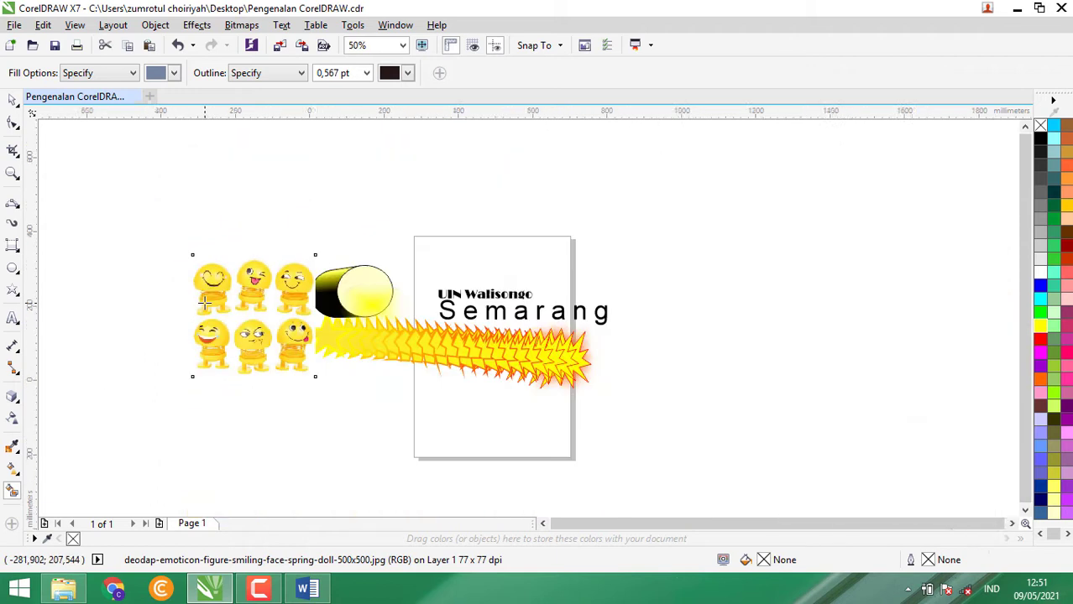
pyautogui.scroll(-2, 204, 304)
pyautogui.scroll(4, 204, 304)
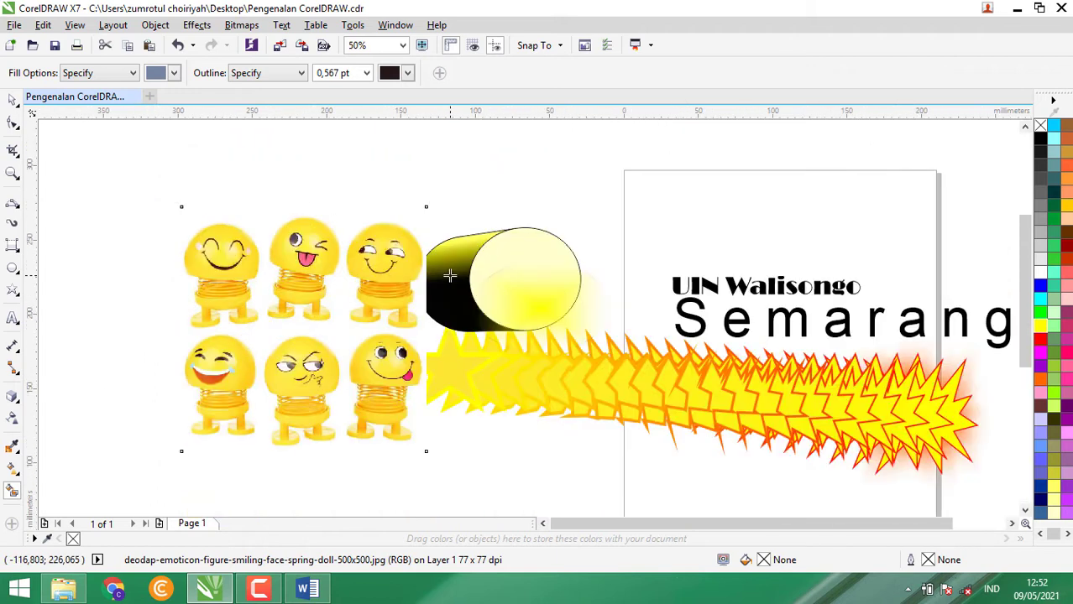
pyautogui.hotkey('ctrl', 'a')
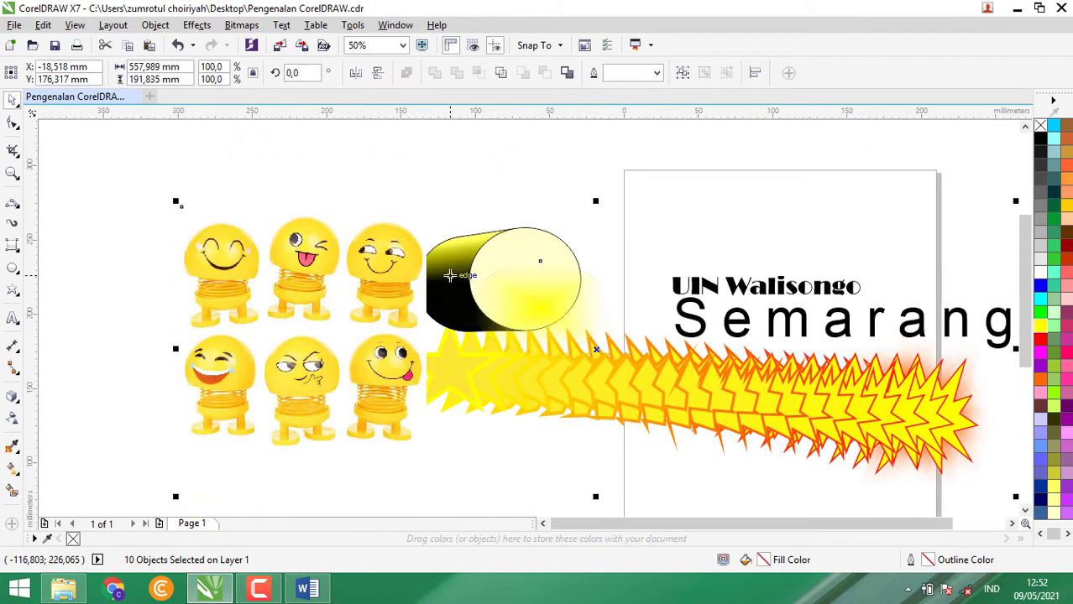
pyautogui.press('Delete')
pyautogui.hscroll(1, 450, 275)
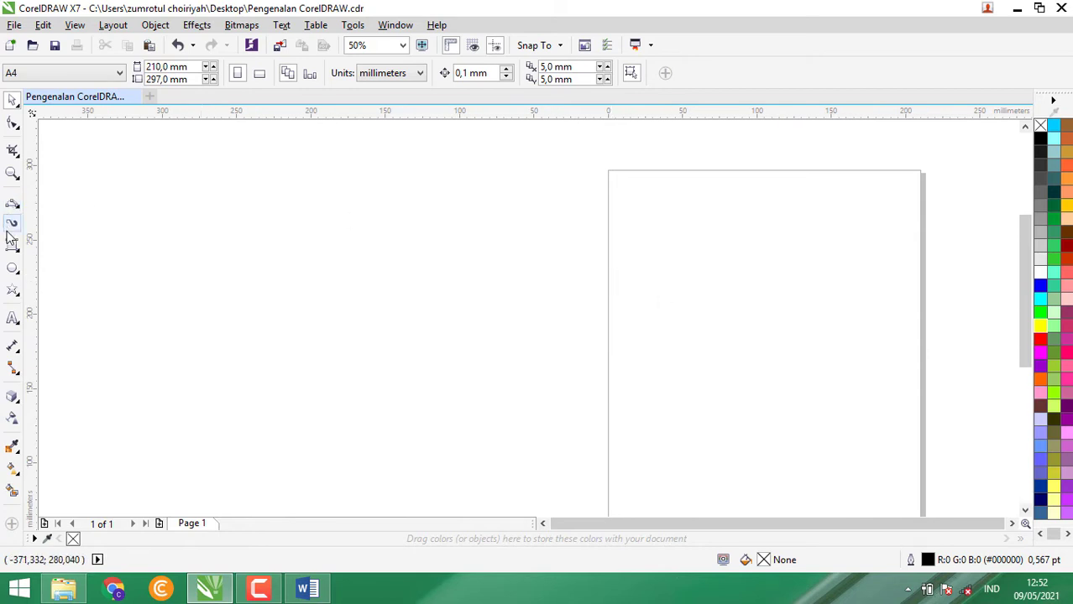
# Draw an ellipse about 160 x 134 mm on the page and a five-pointed star about 142 x 113 mm overlapping its left side
pyautogui.click(13, 267)
pyautogui.moveTo(637, 175); pyautogui.dragTo(879, 380)
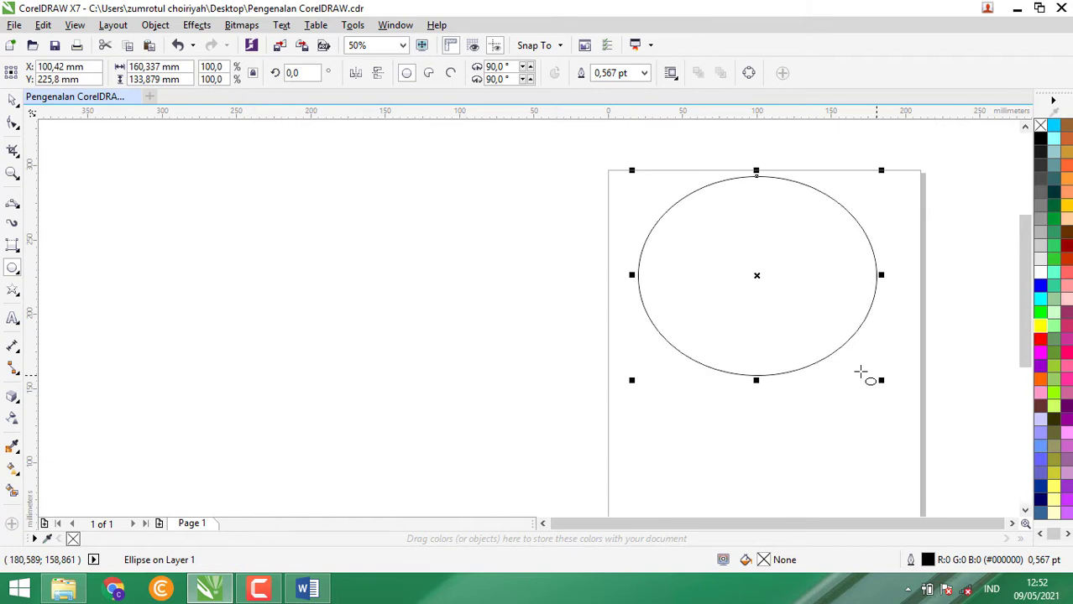
pyautogui.click(13, 291)
pyautogui.moveTo(567, 184); pyautogui.dragTo(785, 369)
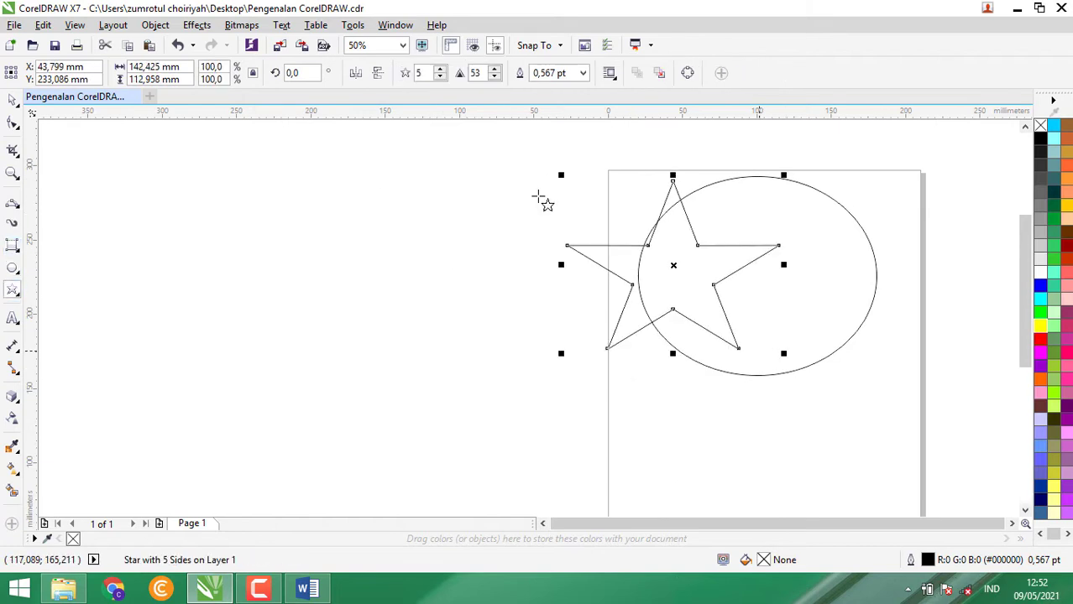
pyautogui.click(9, 101)
pyautogui.click(675, 256)
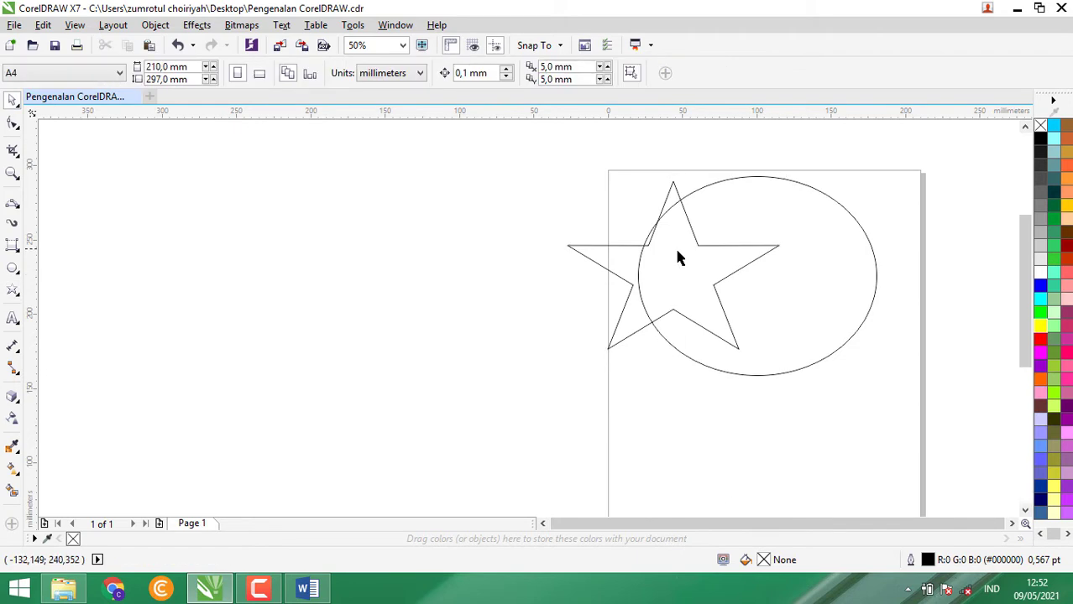
pyautogui.click(726, 277)
pyautogui.click(318, 319)
# Smart-fill the star's left part, its upper tip and the ellipse area outside the star with blue-grey (C40 M20 Y0 K40)
pyautogui.click(13, 491)
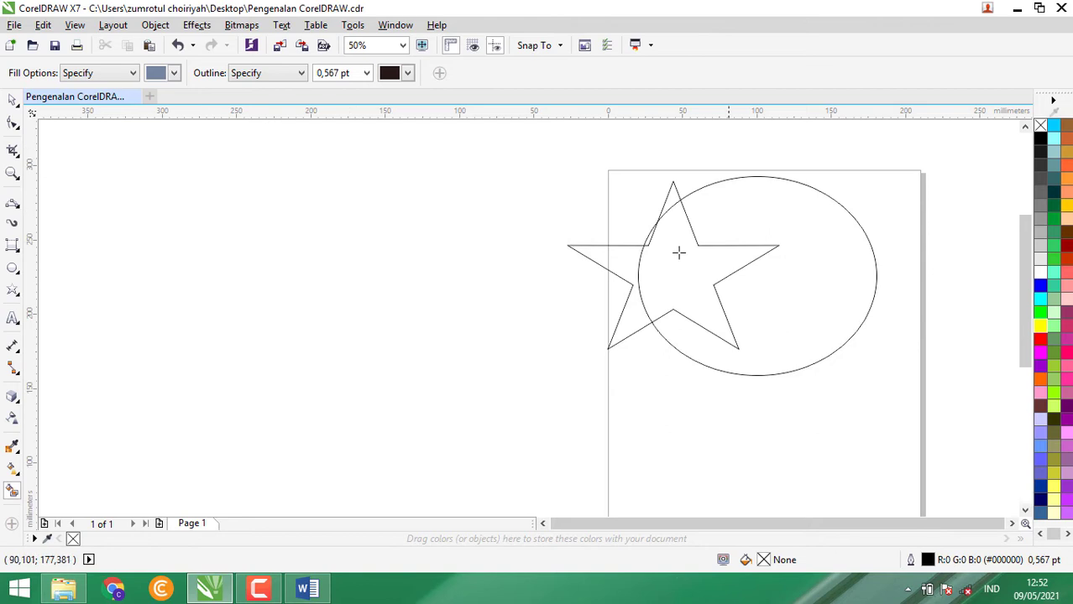
pyautogui.click(1041, 326)
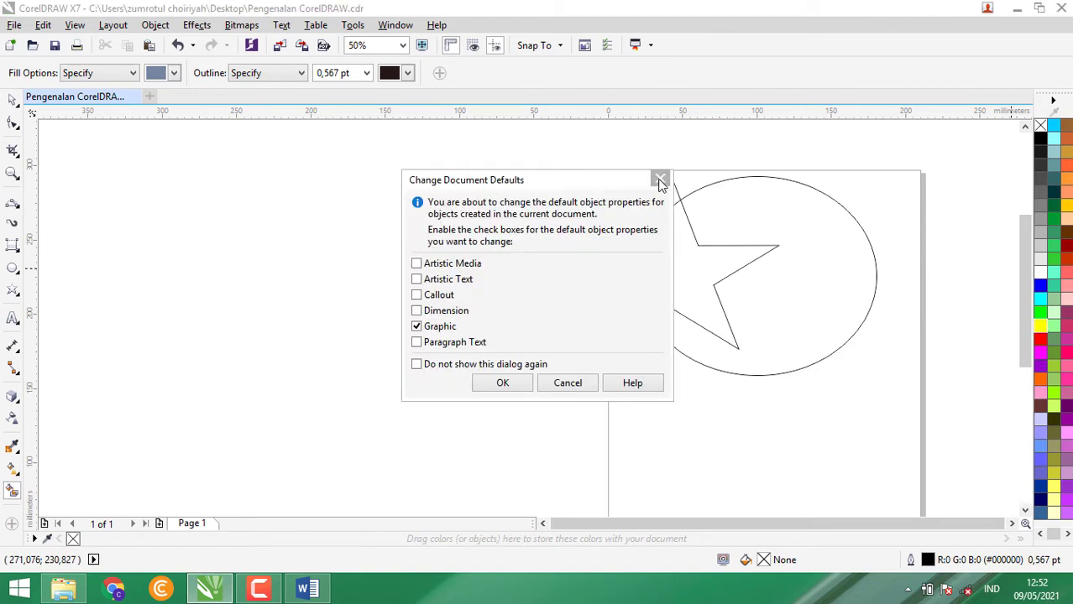
pyautogui.click(660, 179)
pyautogui.click(624, 275)
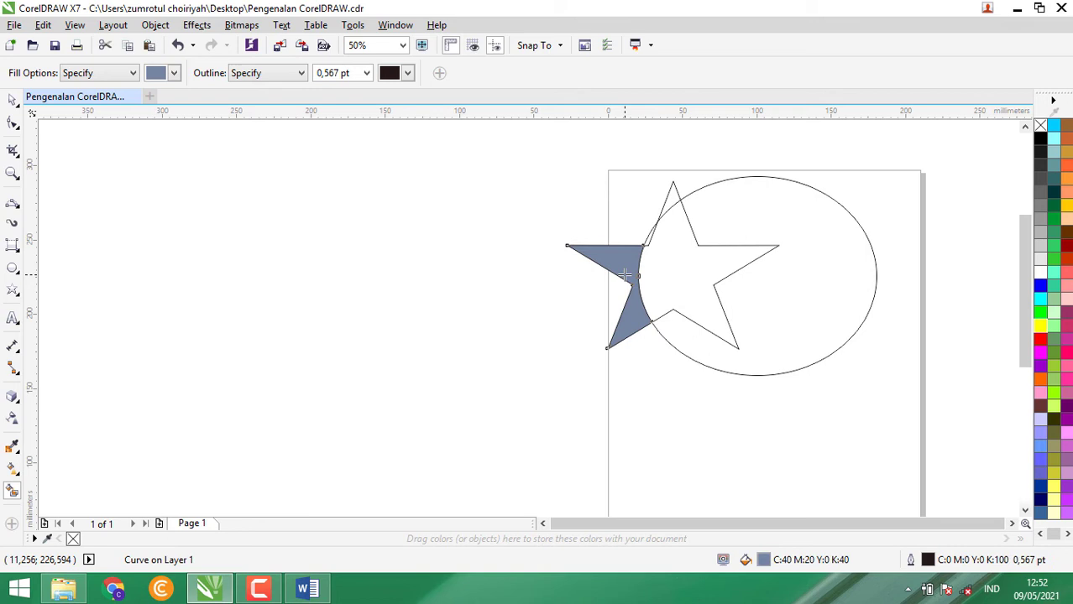
pyautogui.click(669, 204)
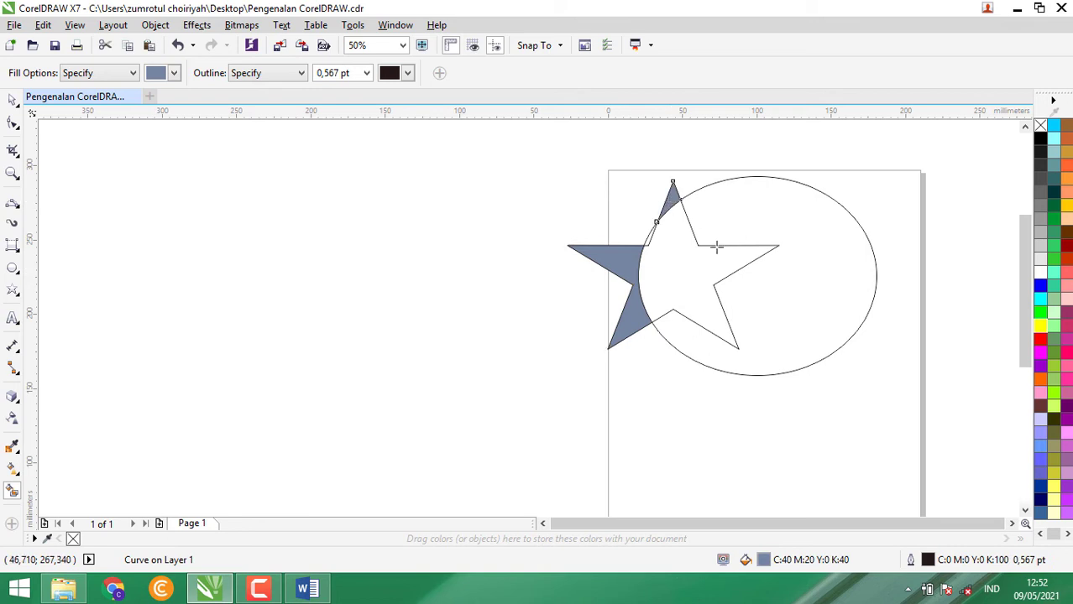
pyautogui.click(759, 358)
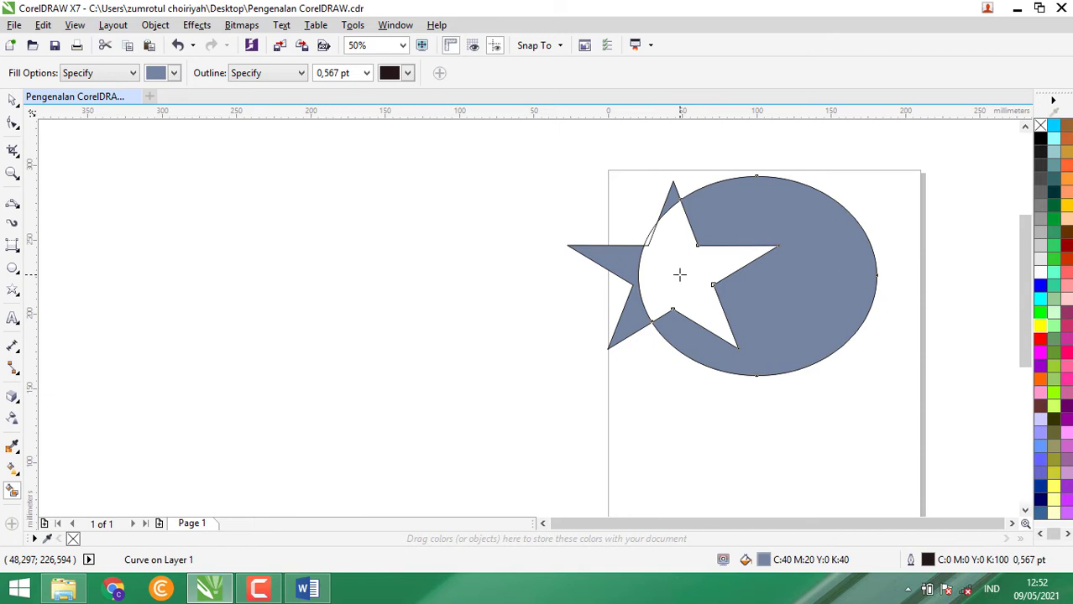
# Undo the three blue-grey smart fills
pyautogui.hotkey('ctrl', 'z')
pyautogui.hotkey('ctrl', 'z')
pyautogui.hotkey('ctrl', 'z')
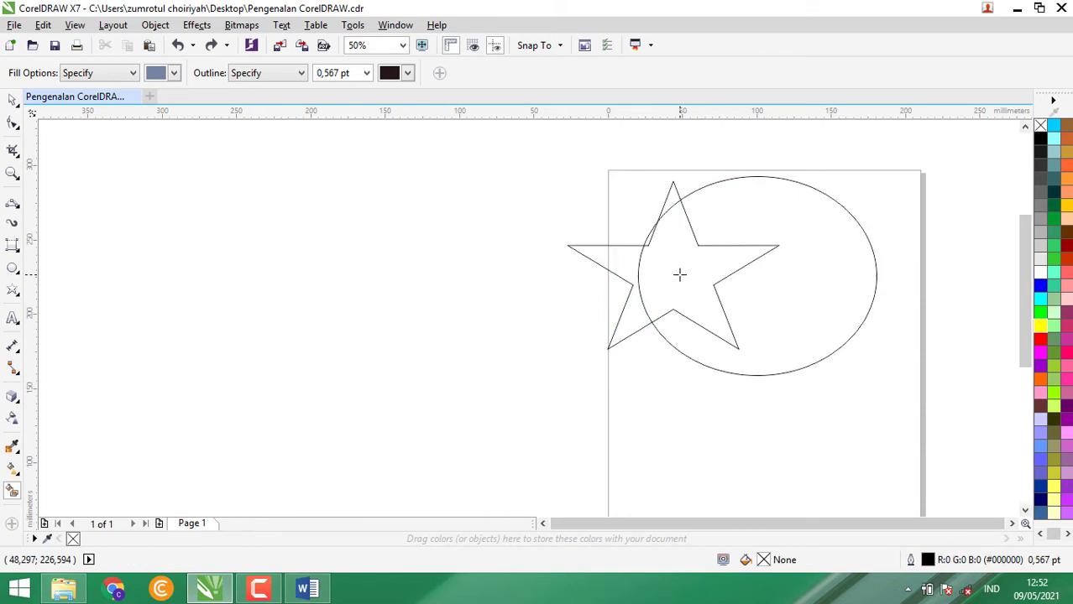
# Set the Smart Fill colour to yellow (#FFFF00) and fill the star's upper tip outside the ellipse
pyautogui.click(167, 74)
pyautogui.click(177, 113)
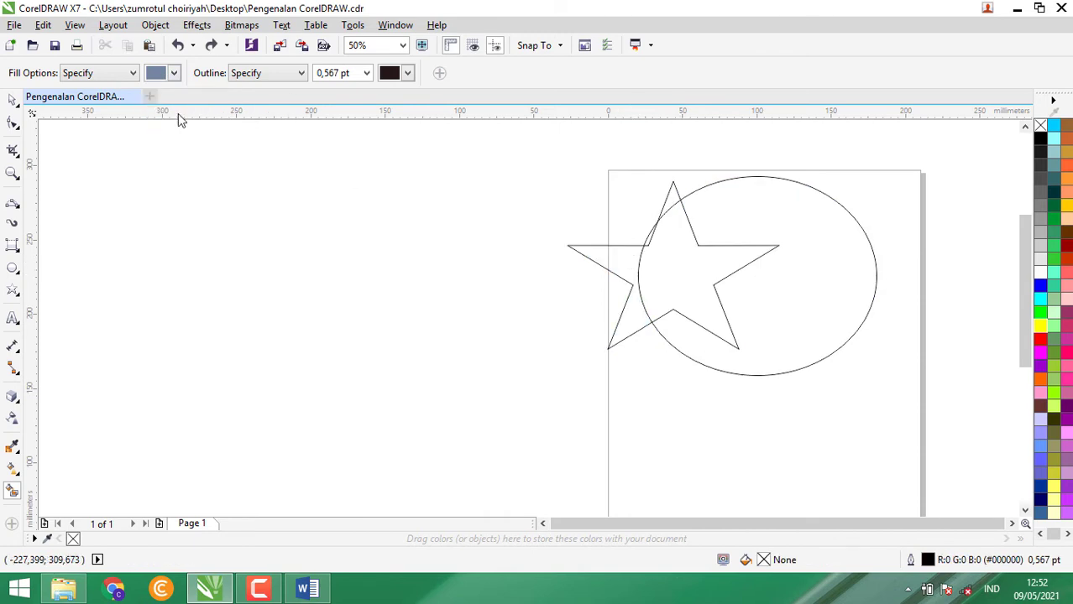
pyautogui.scroll(3, 649, 294)
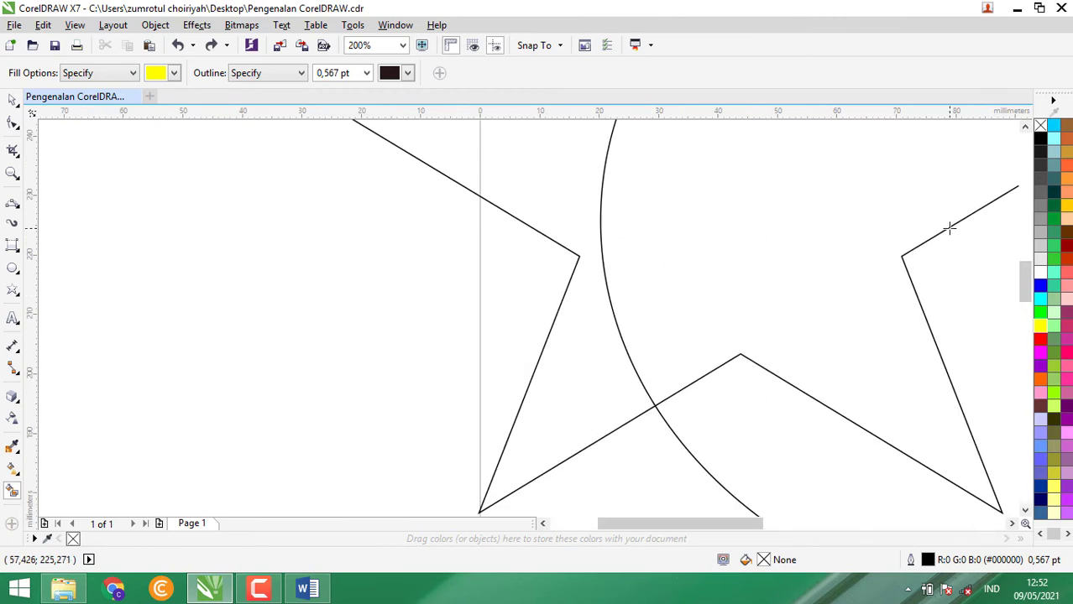
pyautogui.moveTo(1026, 128); pyautogui.dragTo(1025, 126)
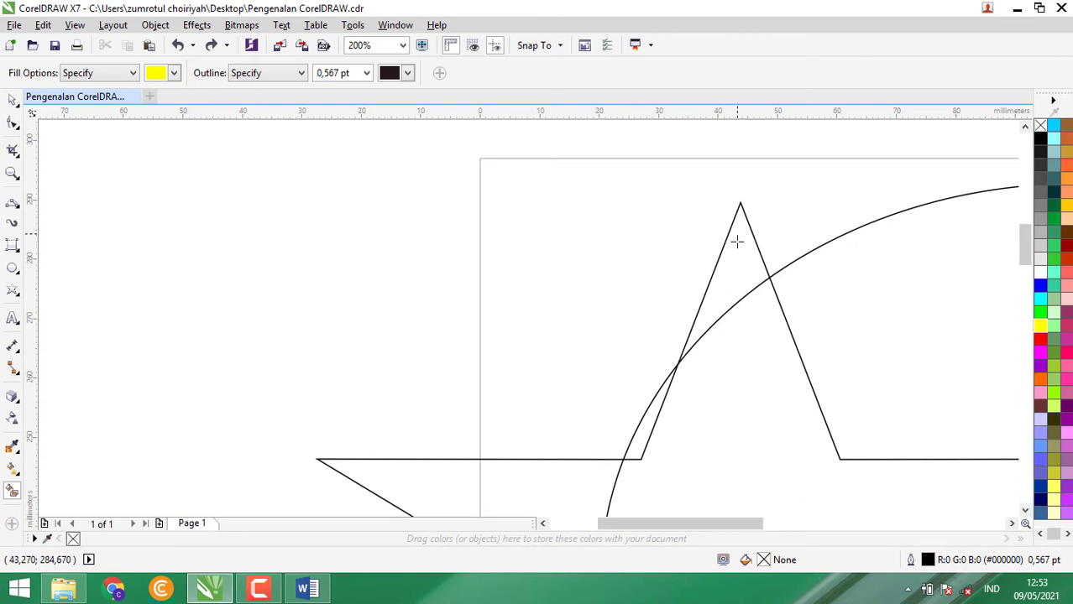
pyautogui.click(741, 267)
pyautogui.scroll(-4, 743, 296)
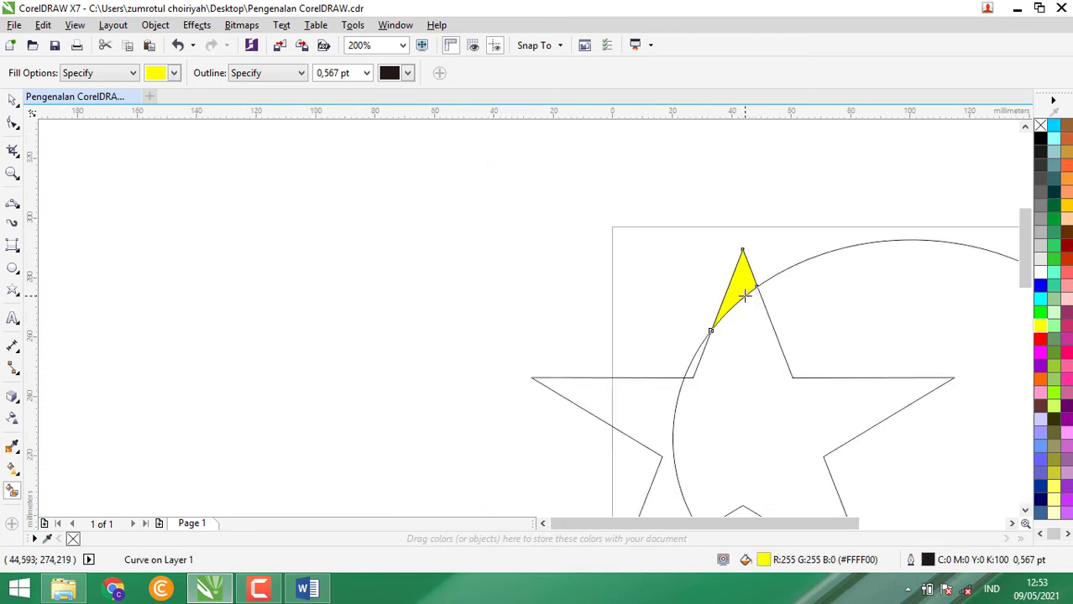
pyautogui.scroll(3, 743, 296)
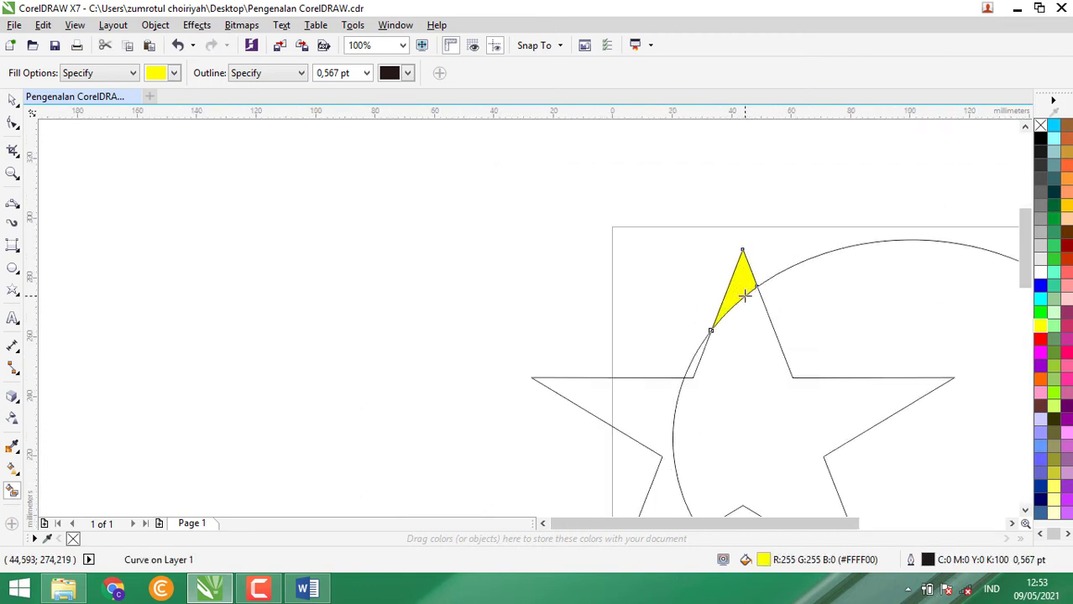
# Smart-fill the thin sliver beside the star's upper arm and the large ellipse area outside the star with yellow
pyautogui.click(690, 377)
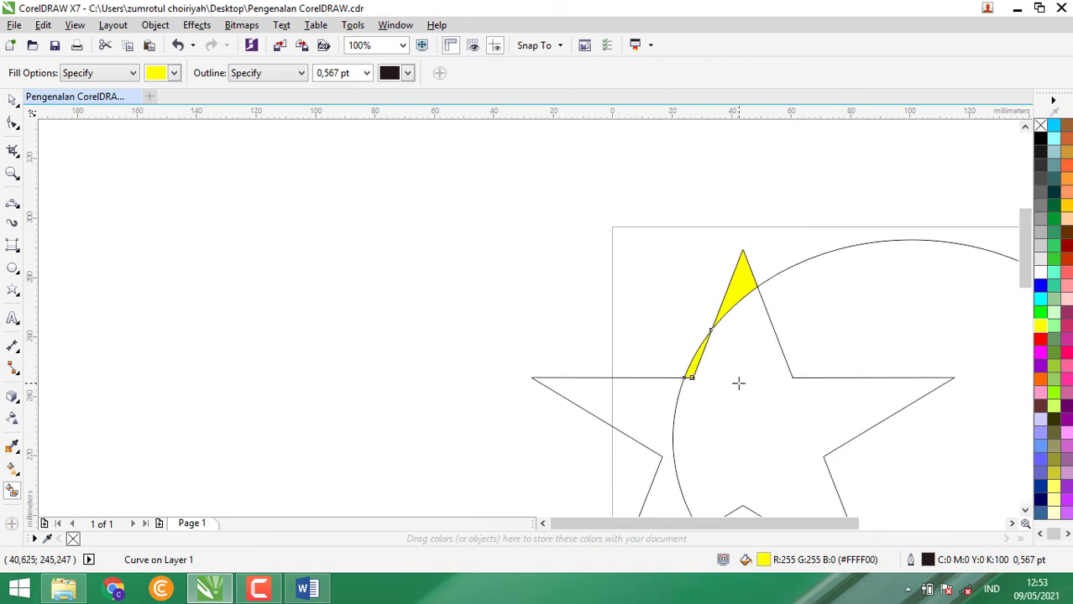
pyautogui.scroll(-3, 726, 378)
pyautogui.scroll(1, 760, 449)
pyautogui.scroll(2, 760, 449)
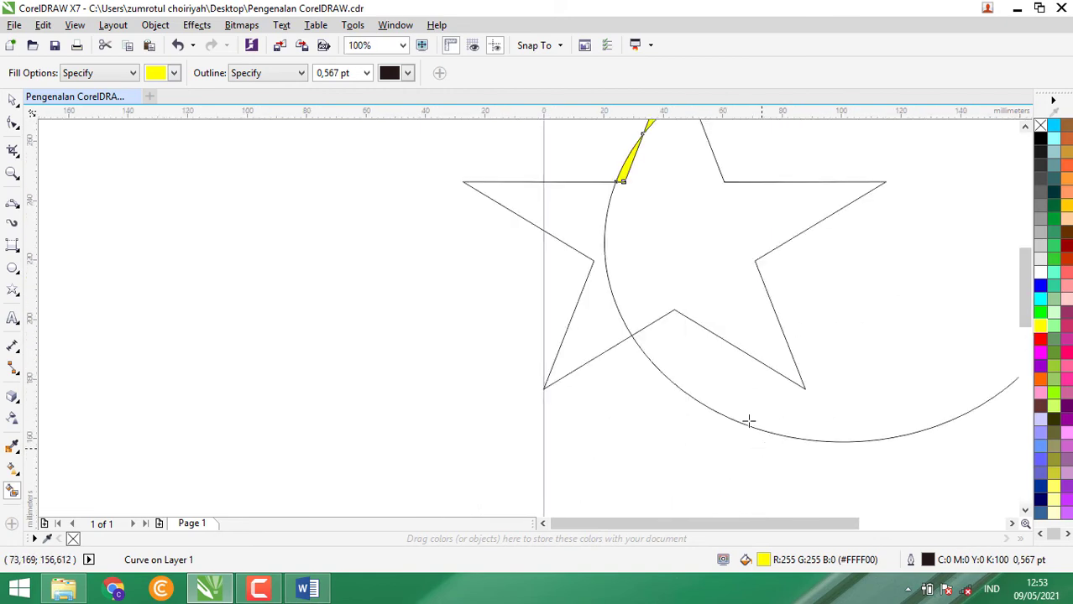
pyautogui.click(725, 395)
pyautogui.scroll(-3, 727, 396)
pyautogui.scroll(2, 727, 396)
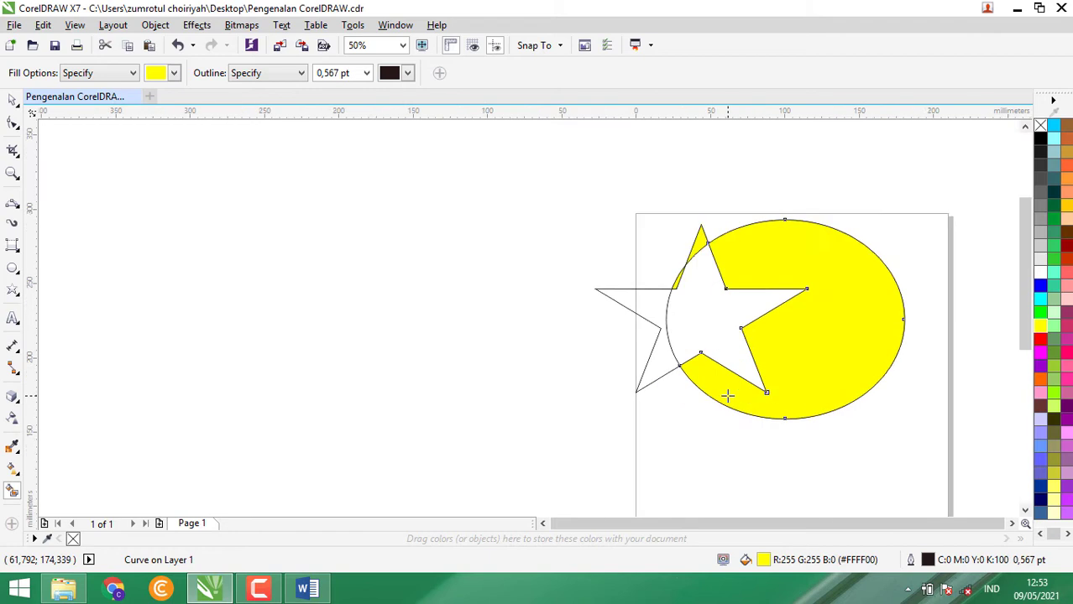
# Set the Smart Fill colour to orange (#FF6600) and fill the area where the star and ellipse overlap
pyautogui.click(175, 74)
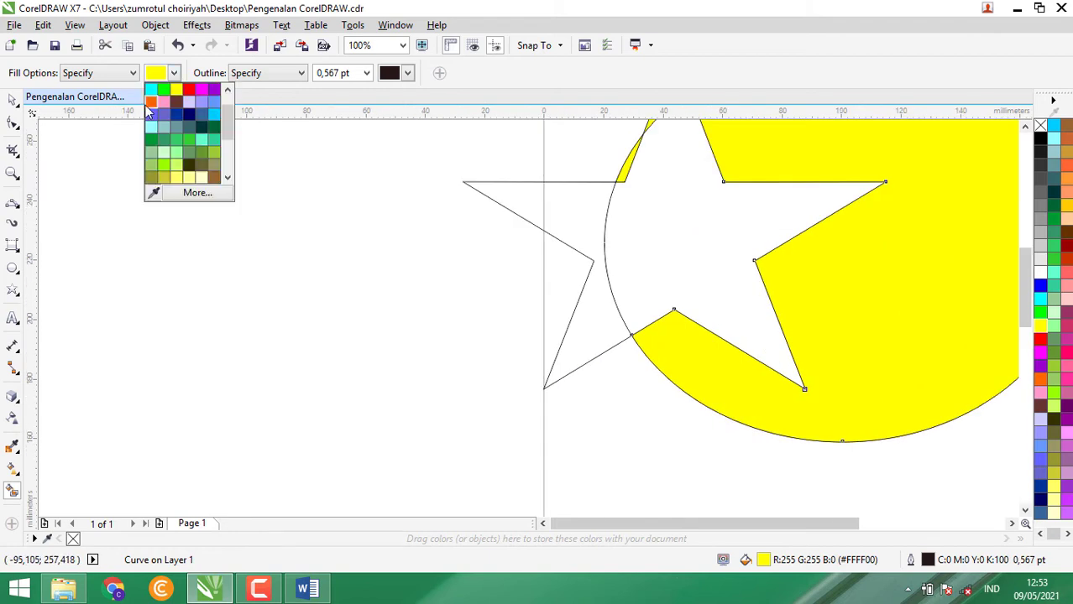
pyautogui.click(151, 102)
pyautogui.click(682, 238)
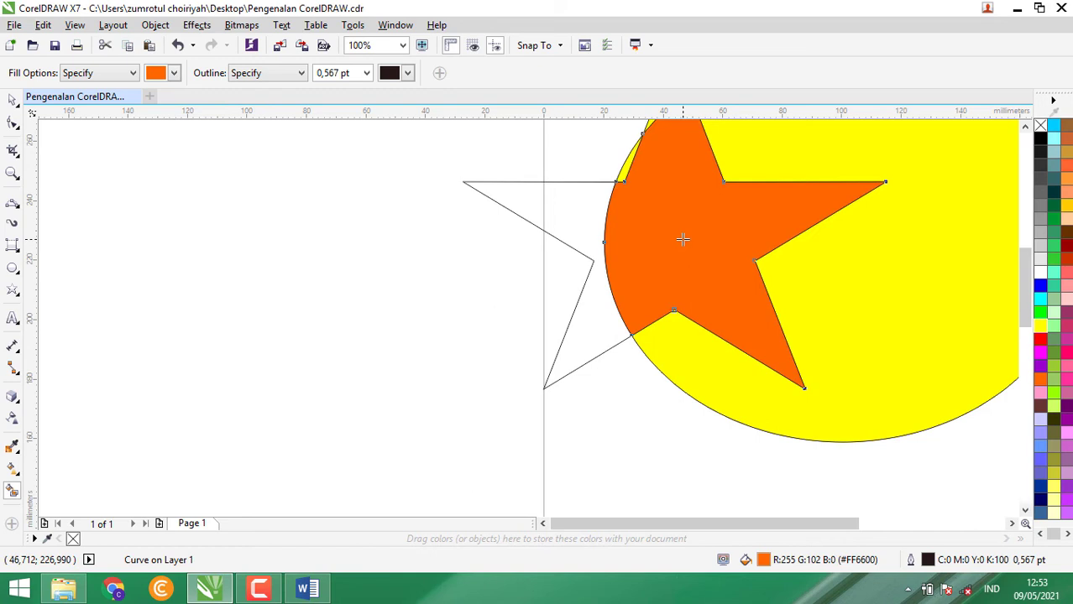
# Set the Smart Fill colour to green (#009933) and fill the star's left part outside the ellipse
pyautogui.click(168, 75)
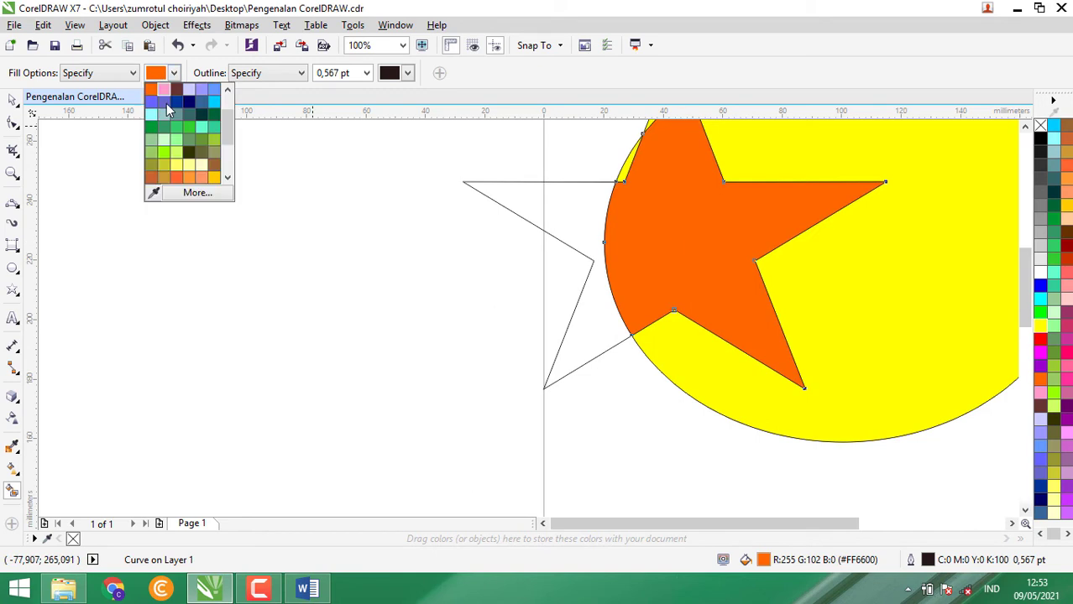
pyautogui.click(152, 130)
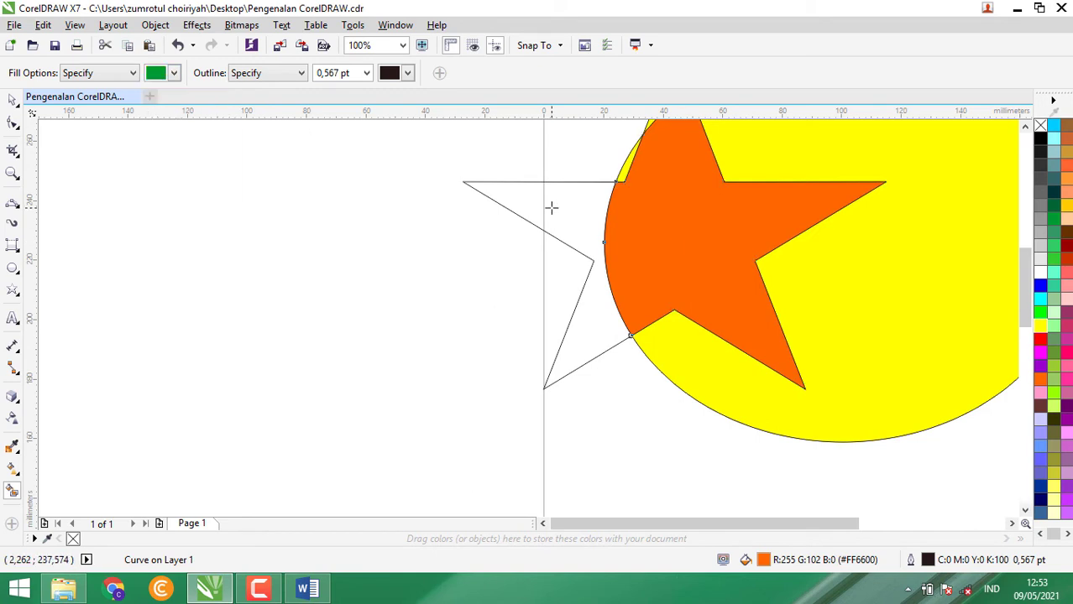
pyautogui.click(550, 208)
pyautogui.scroll(-4, 644, 361)
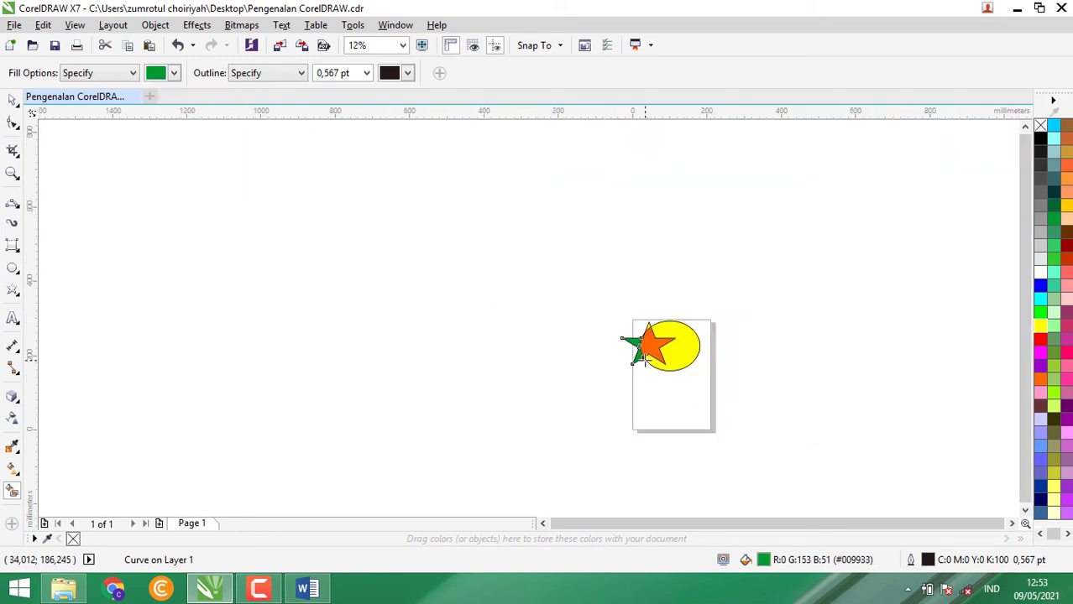
pyautogui.scroll(6, 644, 361)
pyautogui.scroll(-2, 644, 361)
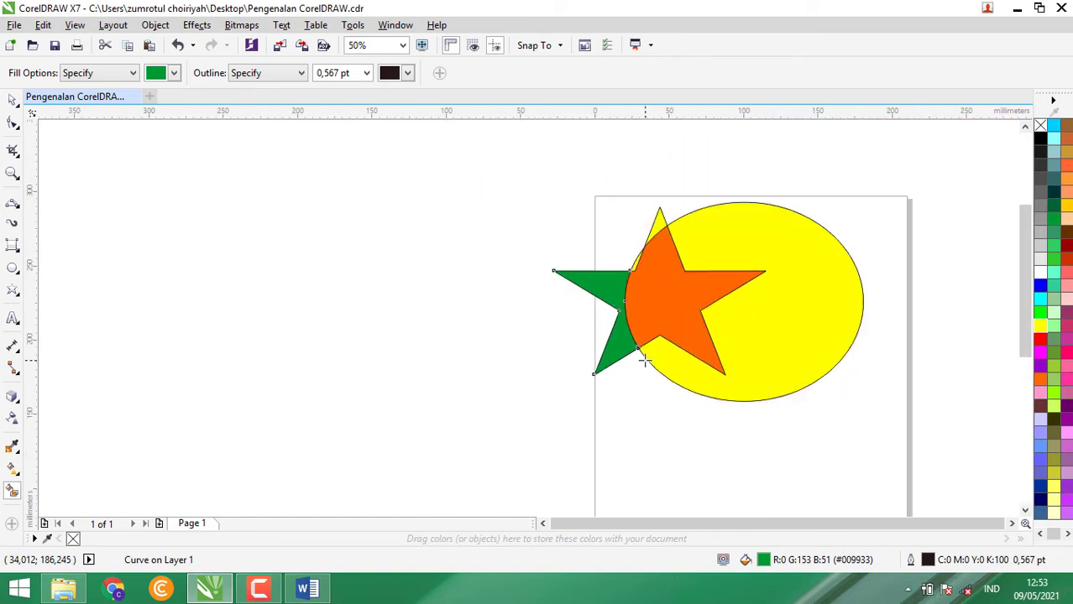
pyautogui.scroll(1, 644, 361)
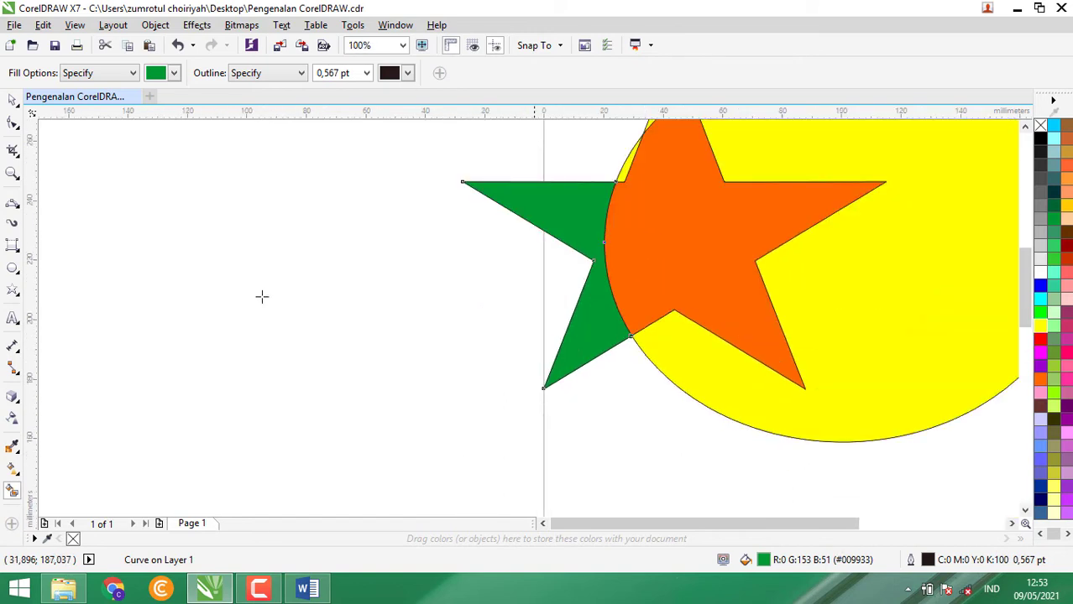
# Apply an orange-to-white linear fountain fill to the star-ellipse overlap with Interactive Fill and stretch the gradient's end beyond the star's tip
pyautogui.click(12, 468)
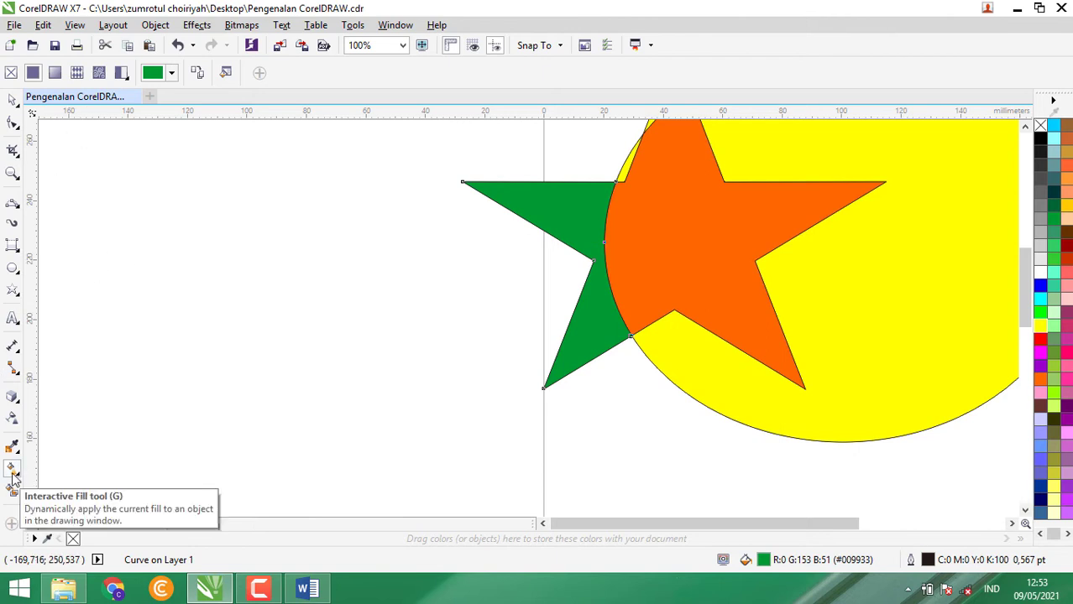
pyautogui.click(18, 476)
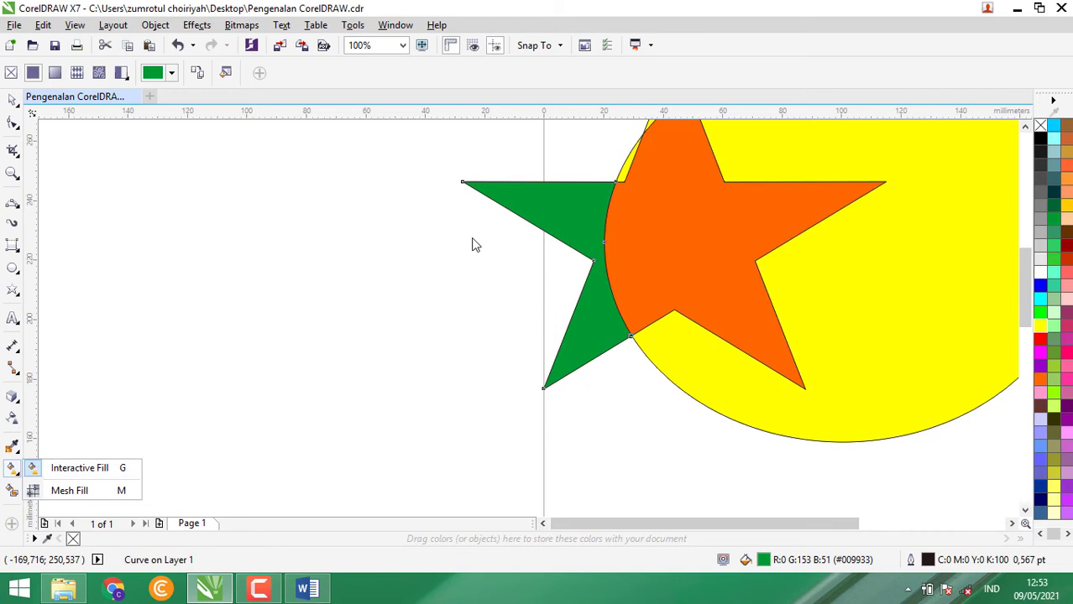
pyautogui.click(629, 215)
pyautogui.click(654, 231)
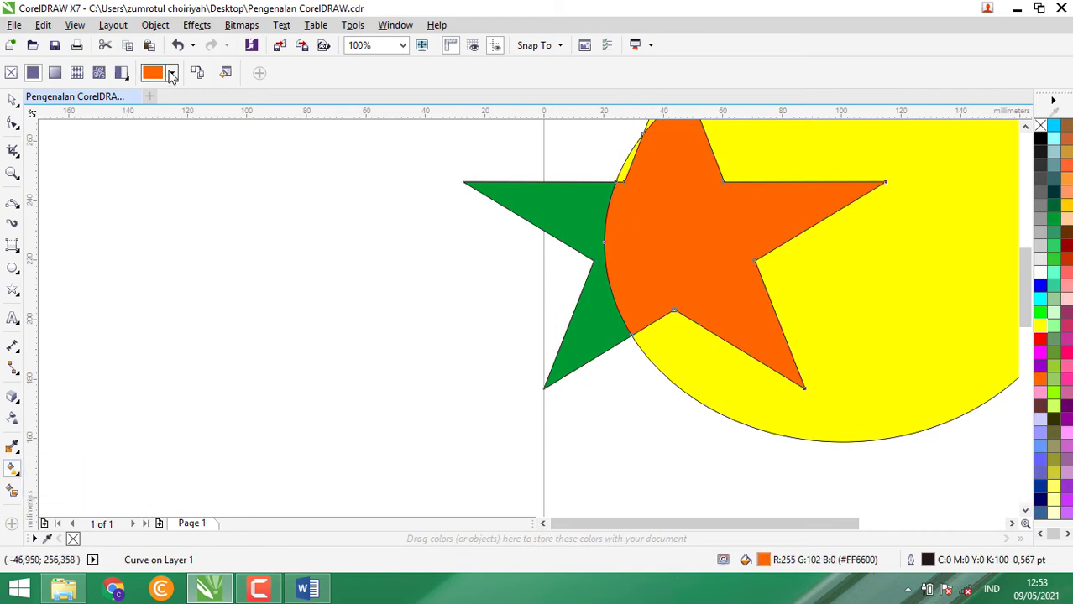
pyautogui.click(154, 73)
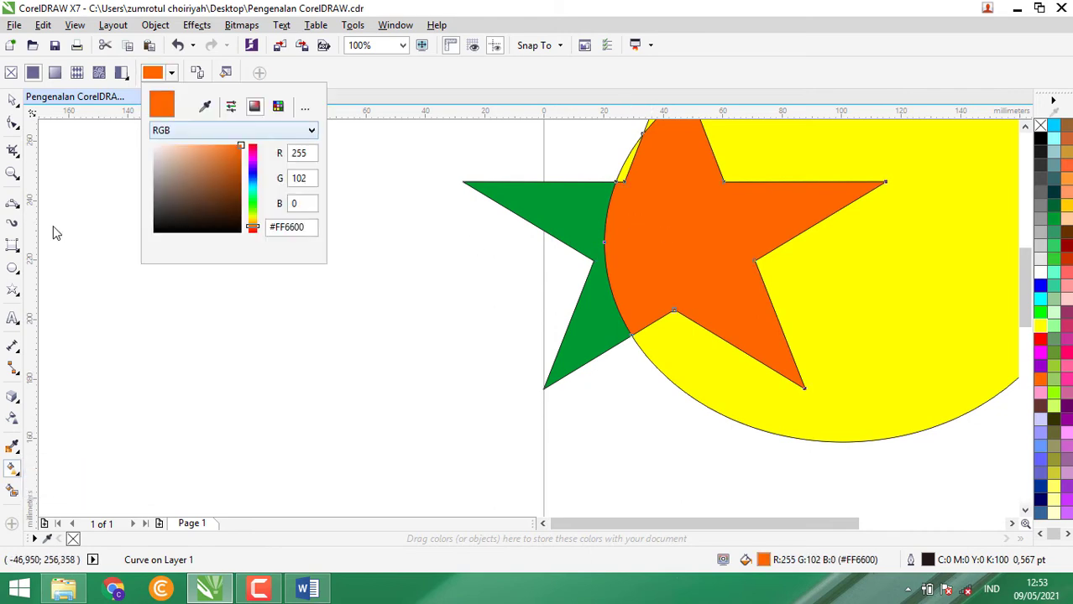
pyautogui.click(53, 234)
pyautogui.click(53, 73)
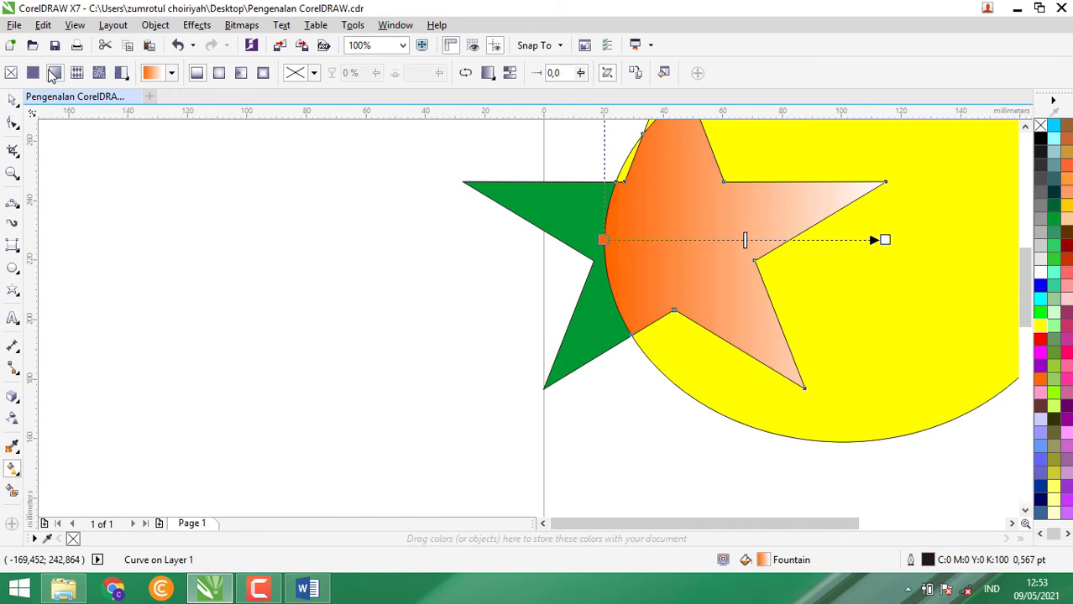
pyautogui.click(98, 73)
pyautogui.click(54, 73)
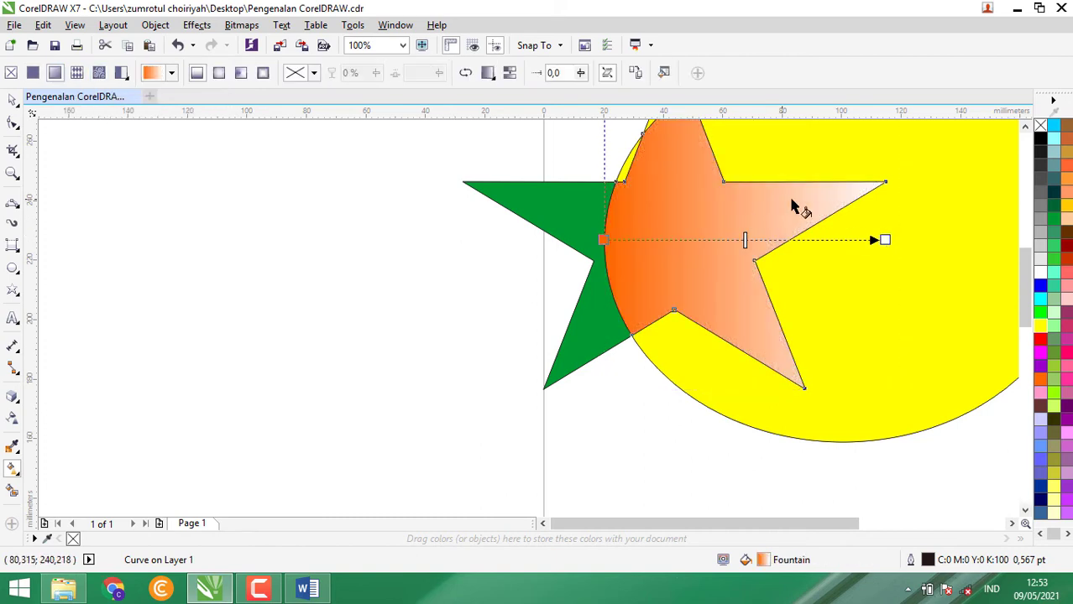
pyautogui.moveTo(884, 240); pyautogui.dragTo(920, 235)
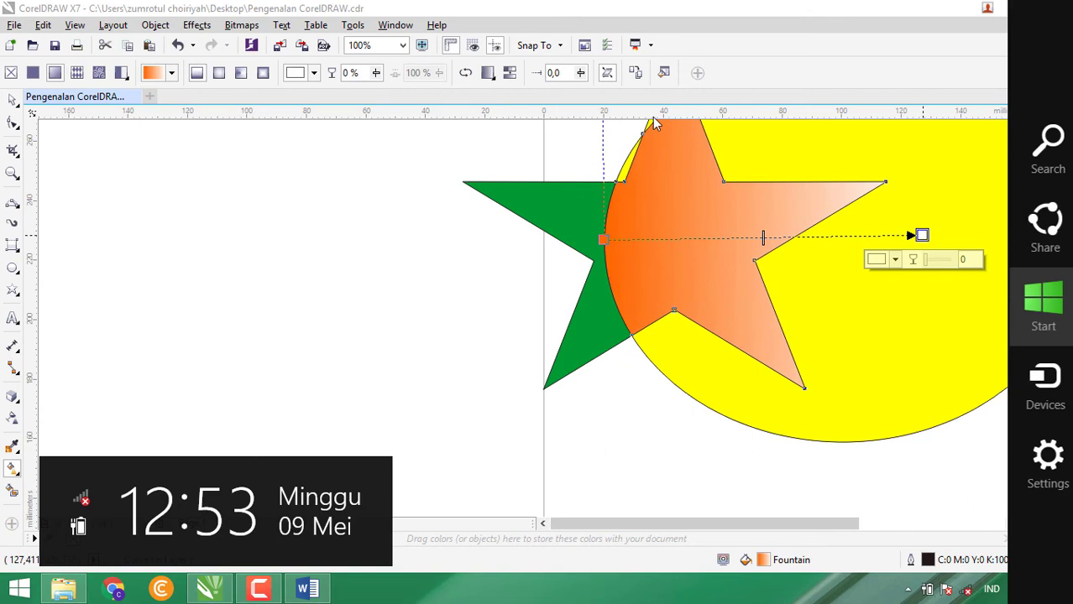
pyautogui.click(153, 74)
pyautogui.click(152, 74)
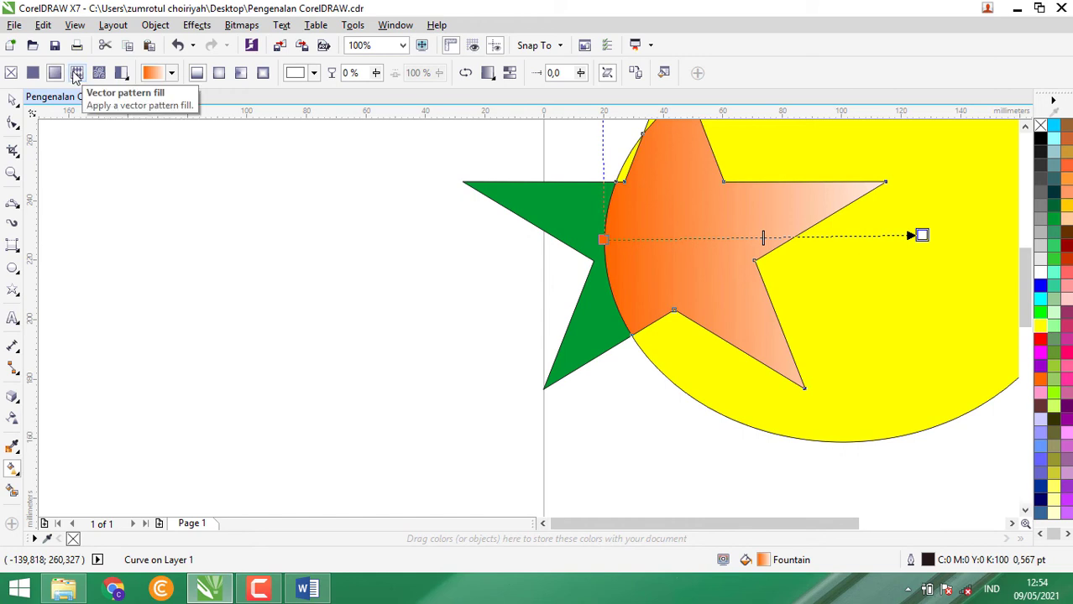
# Replace the overlap's fountain fill with the default vector pattern fill and view the personal pattern library
pyautogui.click(75, 74)
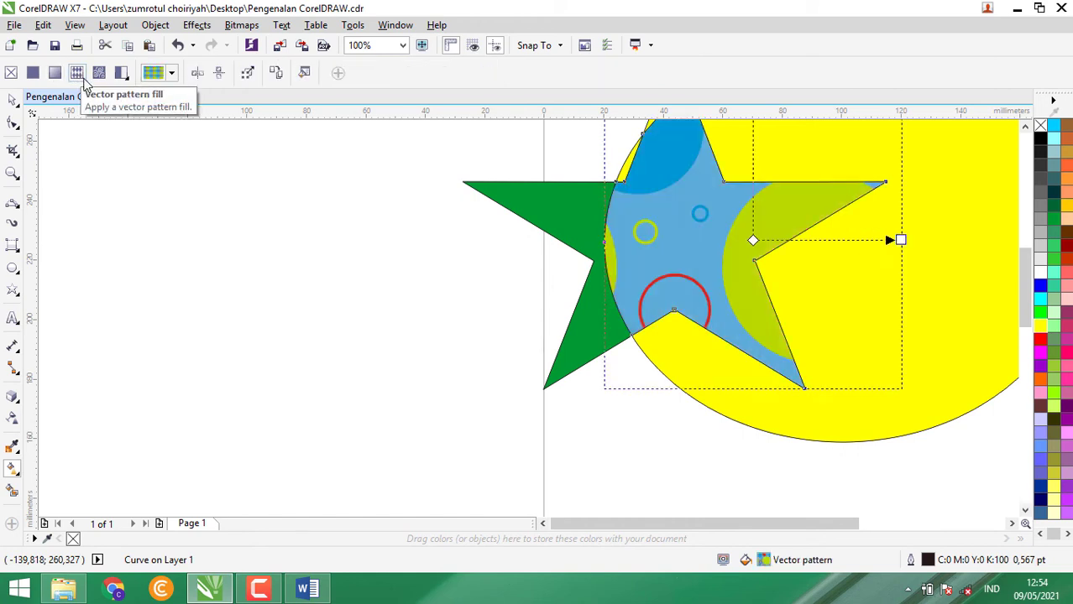
pyautogui.click(170, 74)
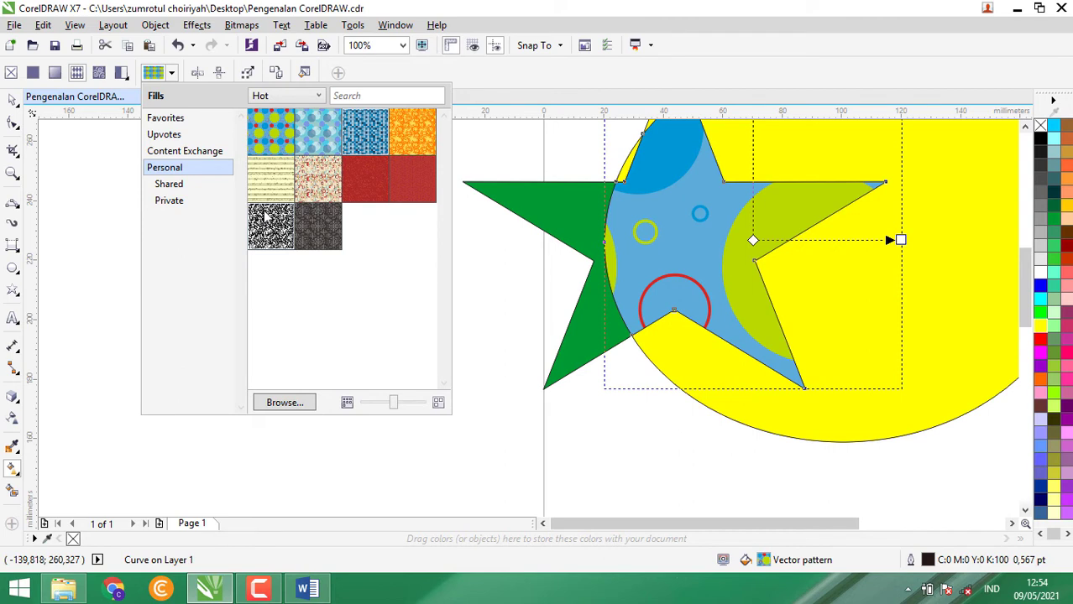
pyautogui.click(339, 431)
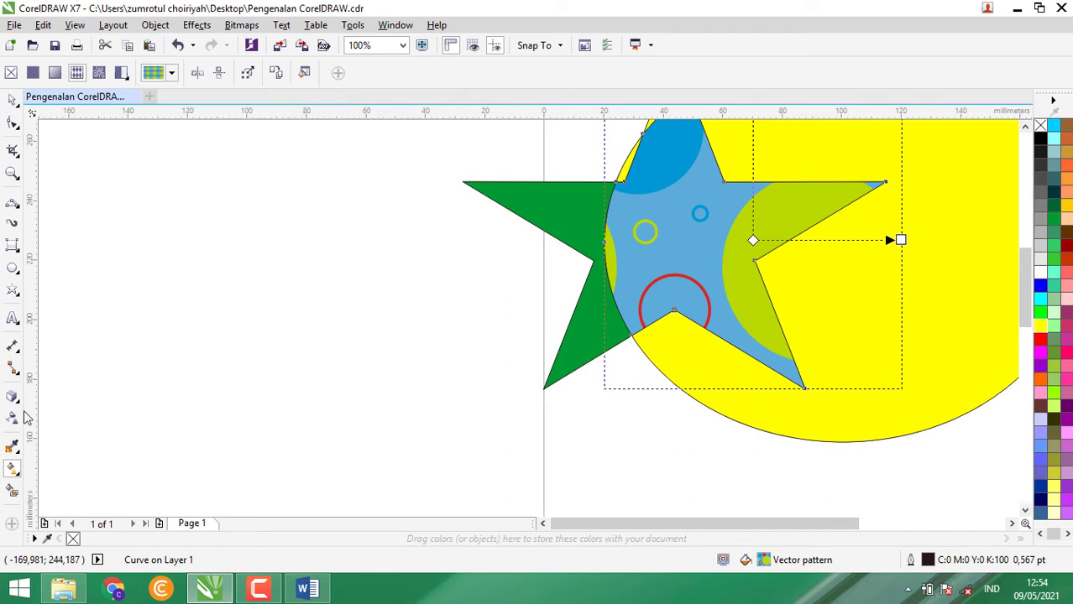
# Move the pattern-filled overlap piece away from the star and ellipse, and undo the moves
pyautogui.click(13, 99)
pyautogui.moveTo(682, 195); pyautogui.dragTo(407, 271)
pyautogui.moveTo(341, 258); pyautogui.dragTo(515, 342)
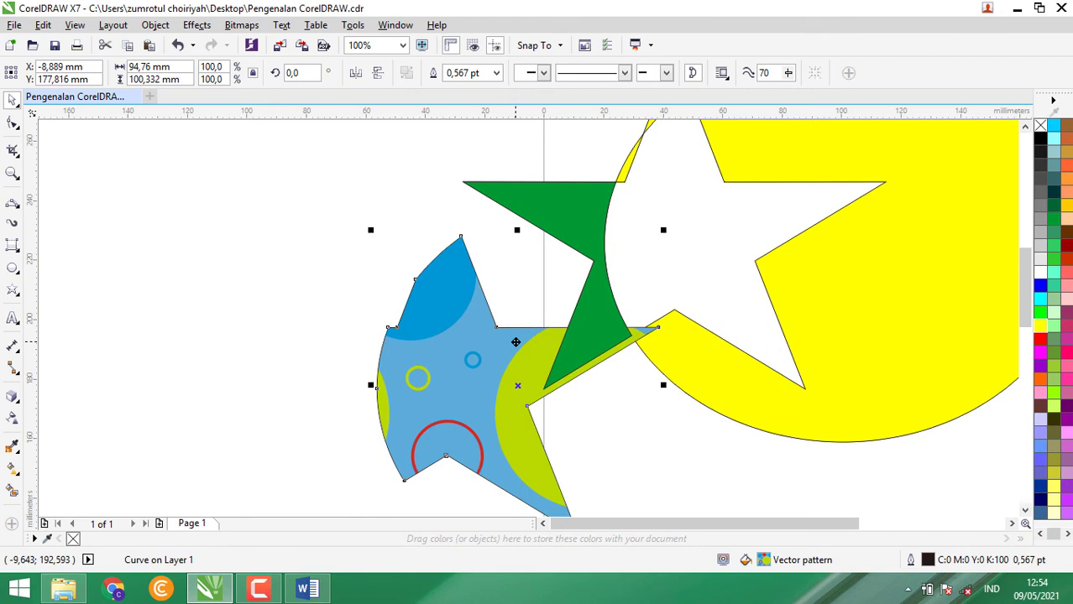
pyautogui.hotkey('ctrl', 'z')
pyautogui.hotkey('ctrl', 'z')
pyautogui.hotkey('ctrl', 'z')
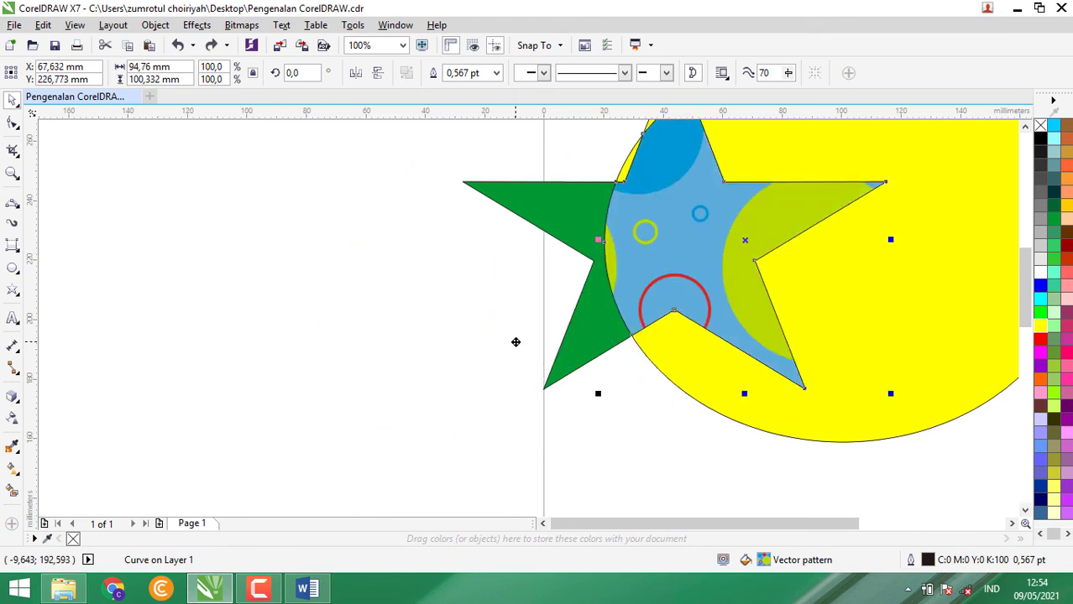
pyautogui.click(512, 316)
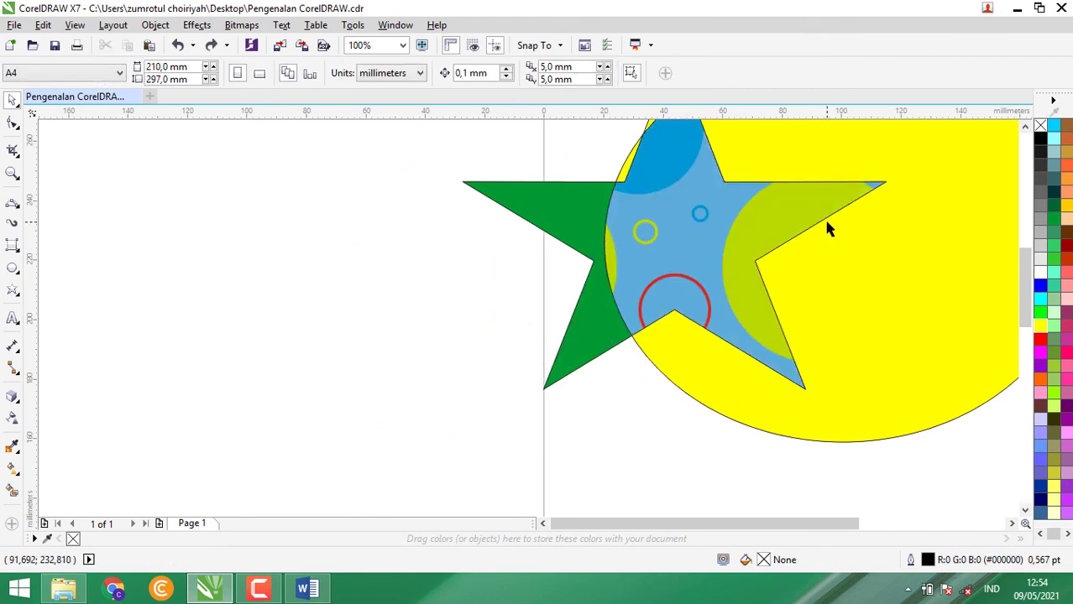
# Select all the star and ellipse pieces together and delete them from the page
pyautogui.scroll(-1, 827, 228)
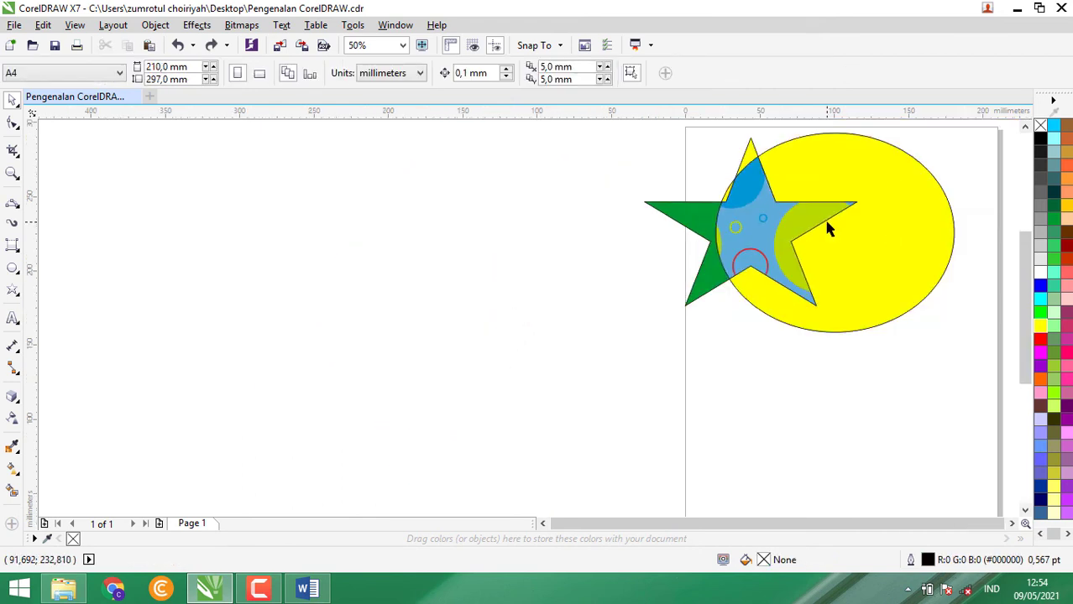
pyautogui.click(1012, 524)
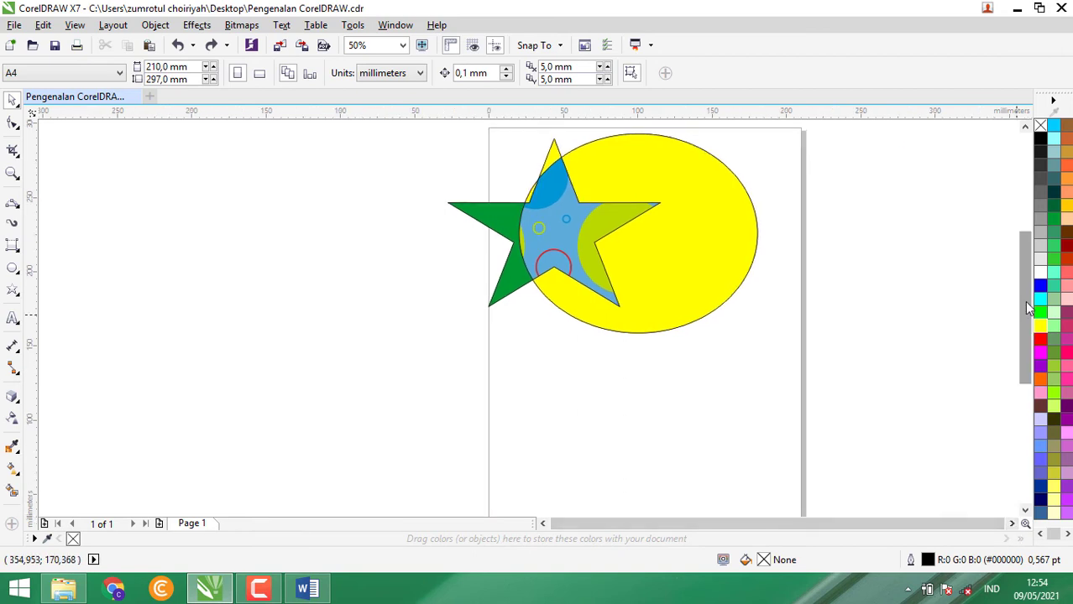
pyautogui.moveTo(1025, 307); pyautogui.dragTo(1022, 263)
pyautogui.moveTo(358, 198)
pyautogui.mouseDown()
pyautogui.moveTo(846, 463)
pyautogui.moveTo(806, 453)
pyautogui.mouseUp()
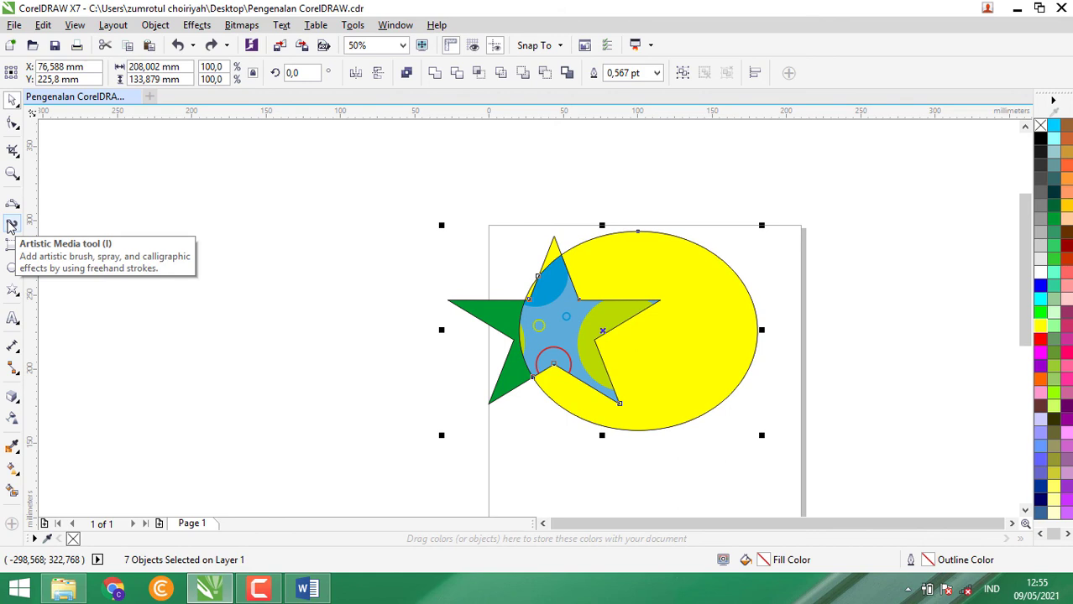
pyautogui.click(126, 190)
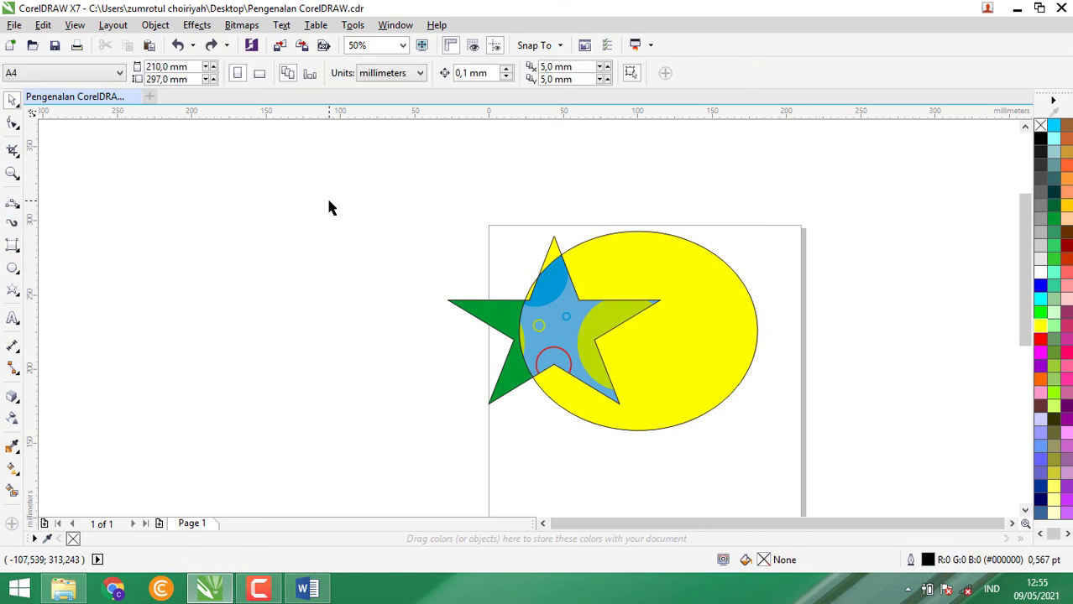
pyautogui.moveTo(365, 183); pyautogui.dragTo(813, 466)
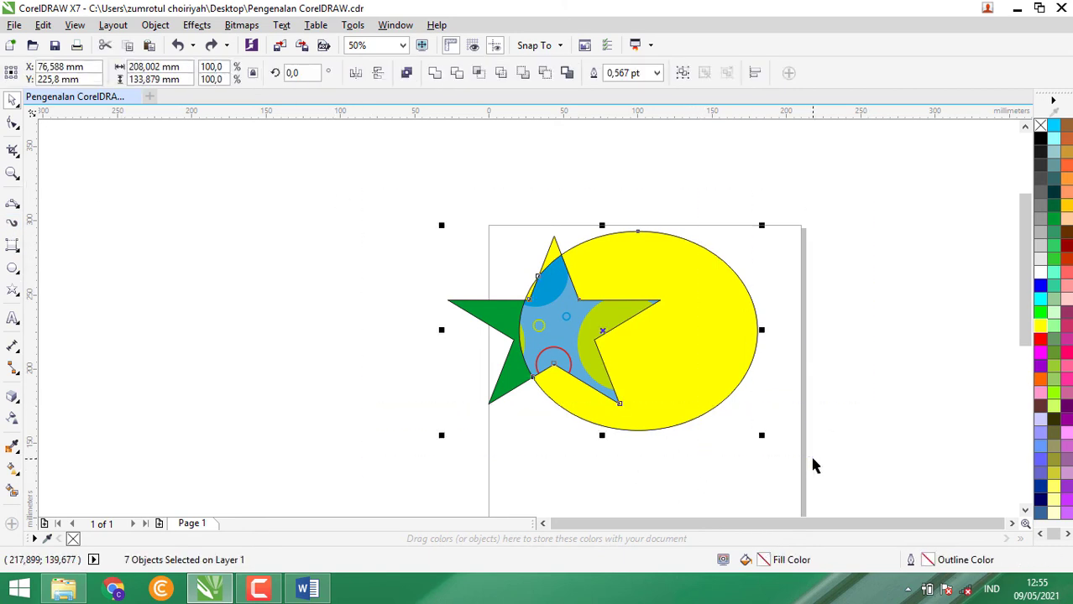
pyautogui.press('Delete')
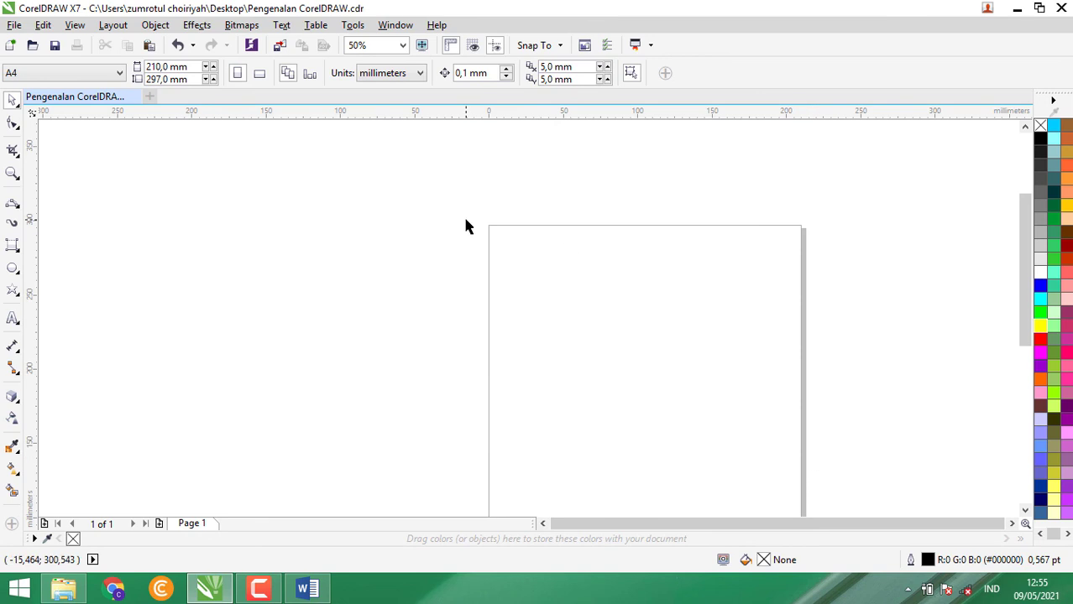
pyautogui.moveTo(464, 220); pyautogui.dragTo(598, 342)
pyautogui.moveTo(427, 236); pyautogui.dragTo(527, 316)
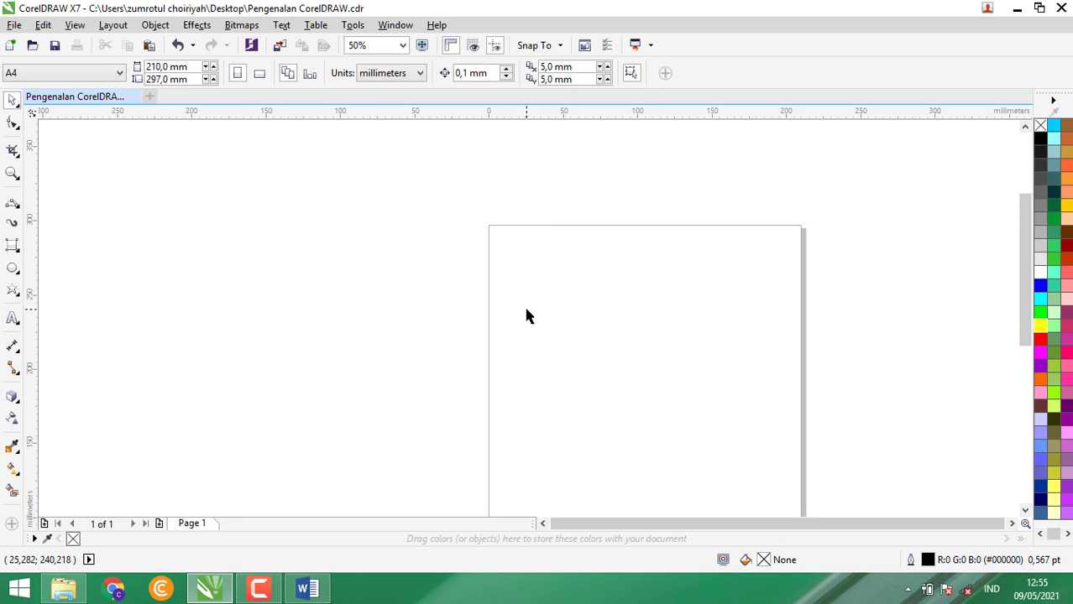